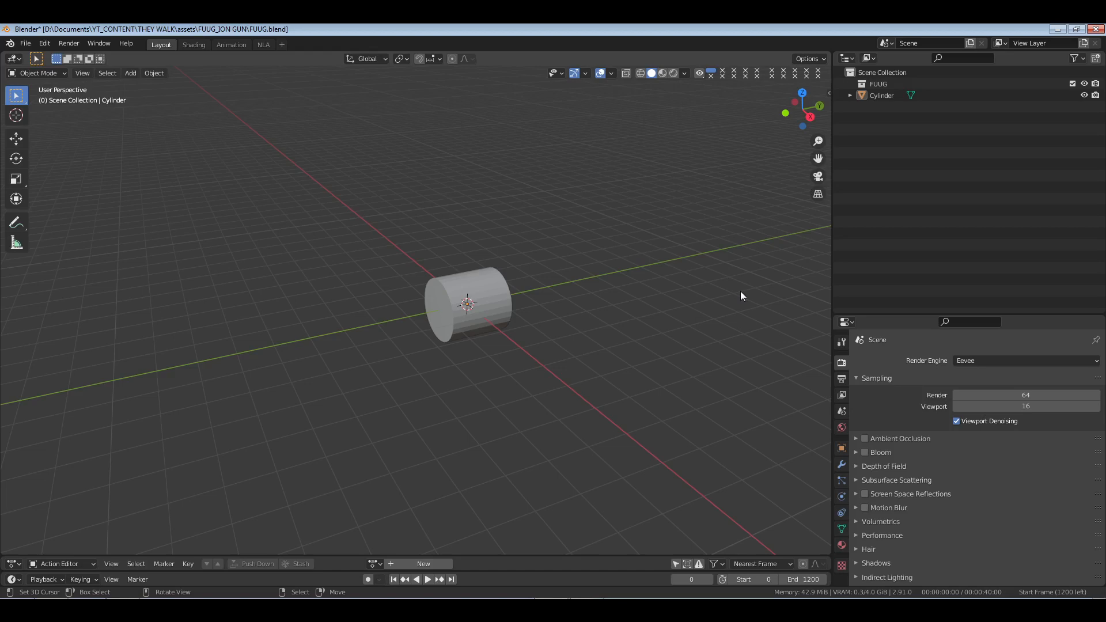
# Move the cylinder into the FUUG collection.
pyautogui.click(500, 296)
pyautogui.press('KP_Decimal')
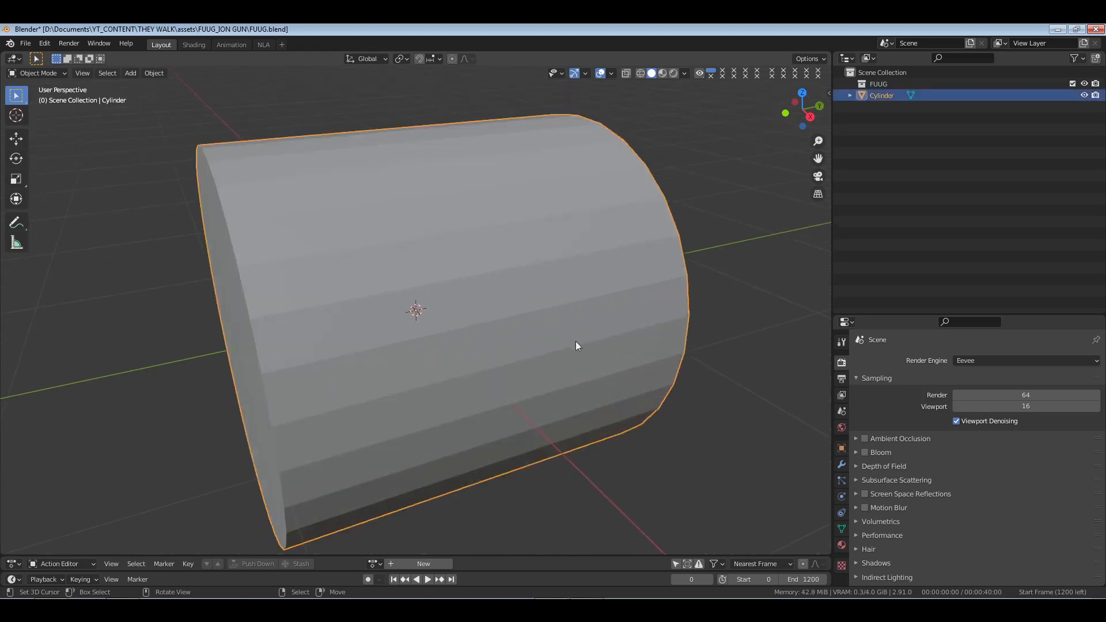
pyautogui.moveTo(882, 93); pyautogui.dragTo(889, 87)
pyautogui.scroll(-2, 661, 276)
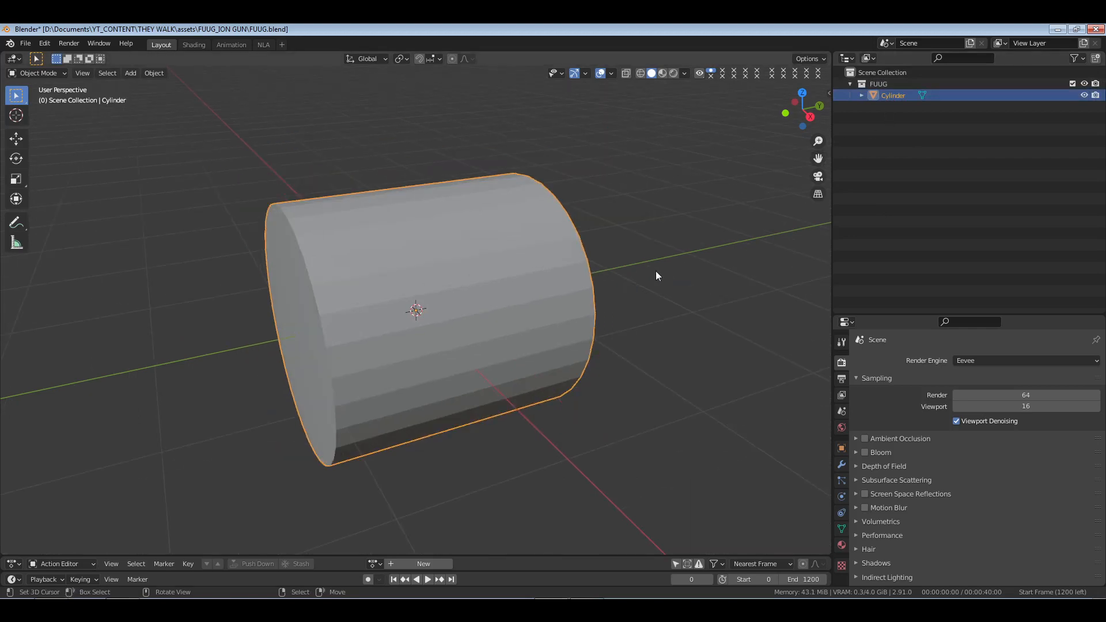
# Apply smooth shading to the cylinder.
pyautogui.press('KP_3')
pyautogui.keyDown('shift'); pyautogui.moveTo(558, 279); pyautogui.dragTo(565, 261, button='middle'); pyautogui.keyUp('shift')
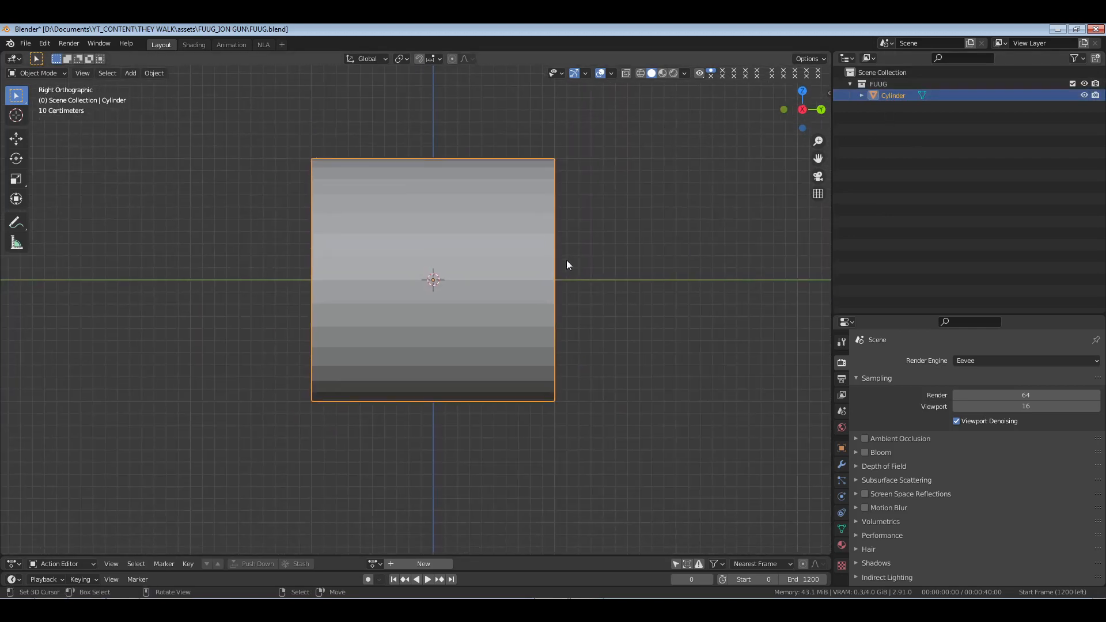
pyautogui.scroll(-4, 570, 255)
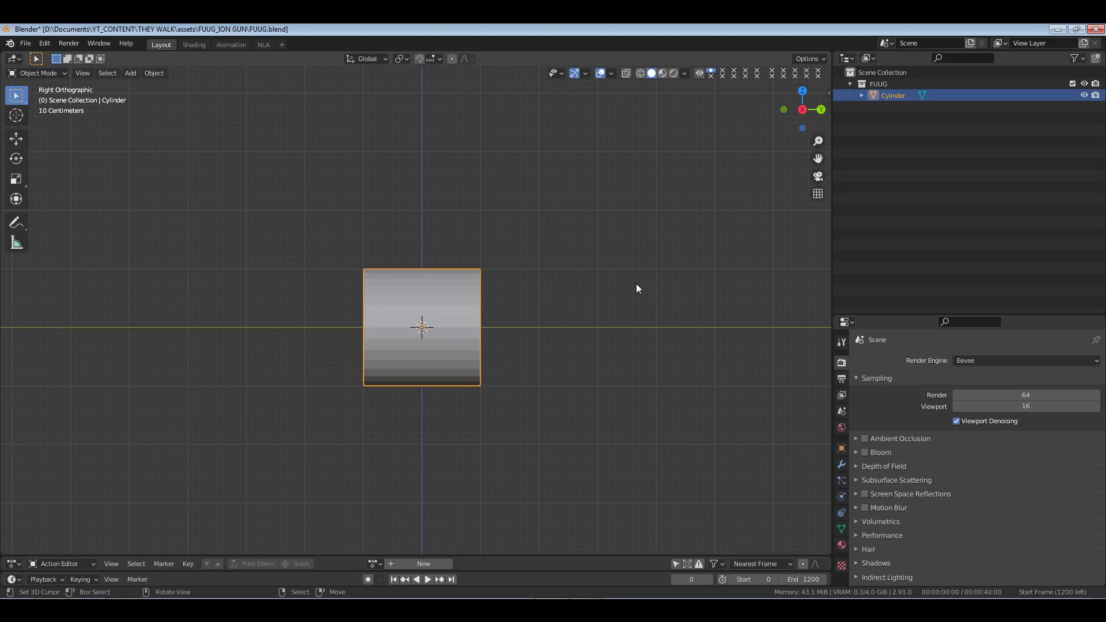
pyautogui.keyDown('shift'); pyautogui.moveTo(563, 303); pyautogui.dragTo(600, 292, button='middle'); pyautogui.keyUp('shift')
pyautogui.keyDown('shift'); pyautogui.moveTo(495, 328); pyautogui.dragTo(554, 365, button='middle'); pyautogui.keyUp('shift')
pyautogui.rightClick(571, 362)
pyautogui.click(571, 362)
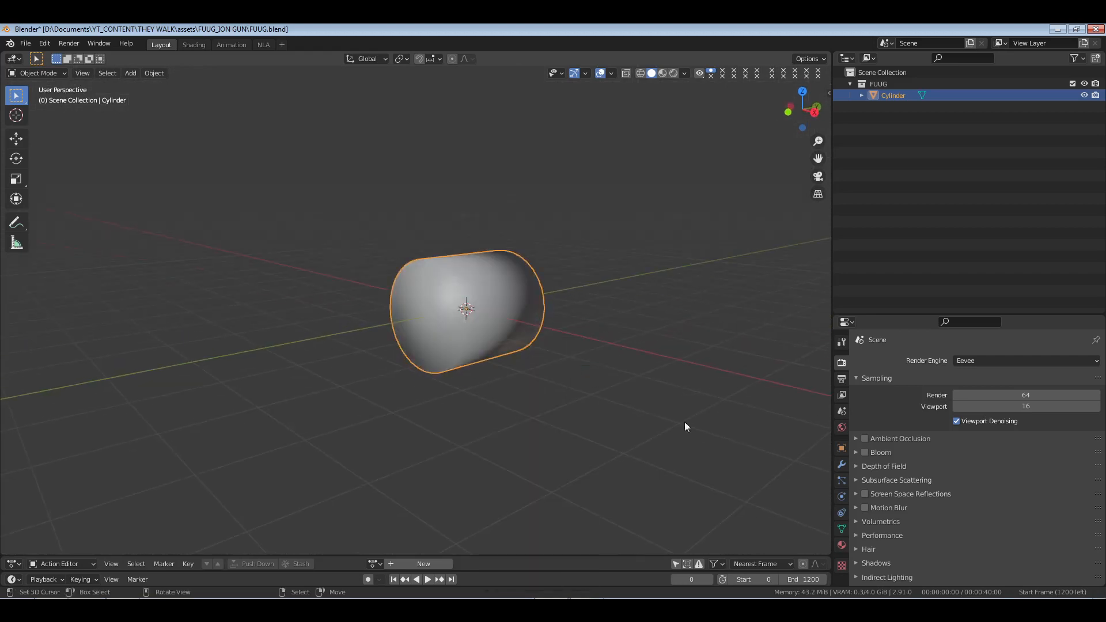
# Enable Auto Smooth at 30° in the cylinder mesh's normals settings.
pyautogui.click(840, 529)
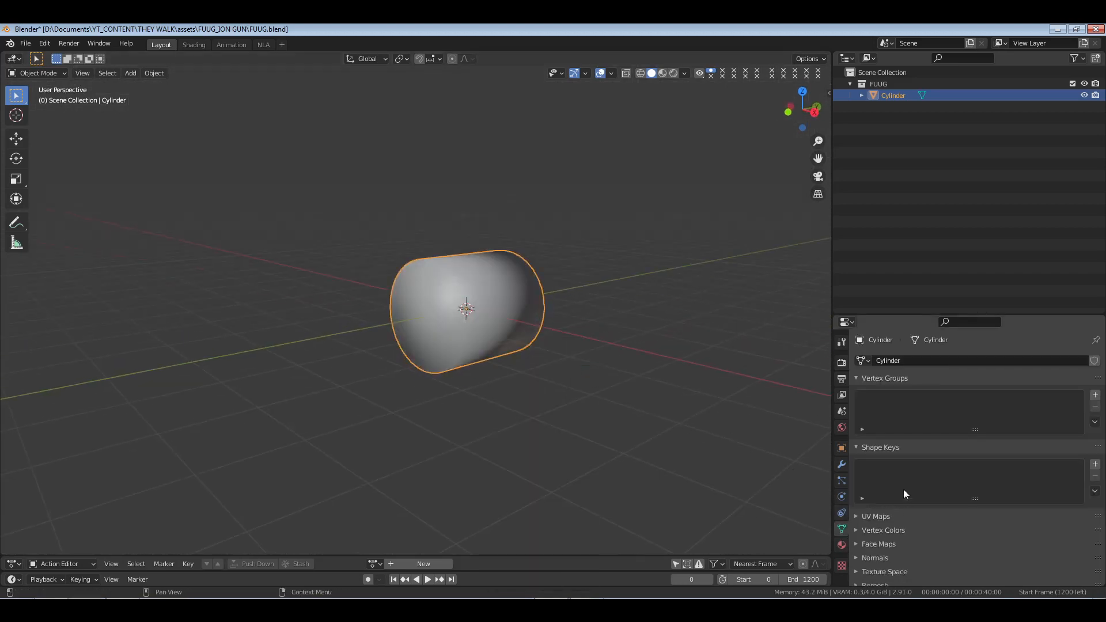
pyautogui.keyDown('ctrl'); pyautogui.click(910, 448); pyautogui.keyUp('ctrl')
pyautogui.click(875, 448)
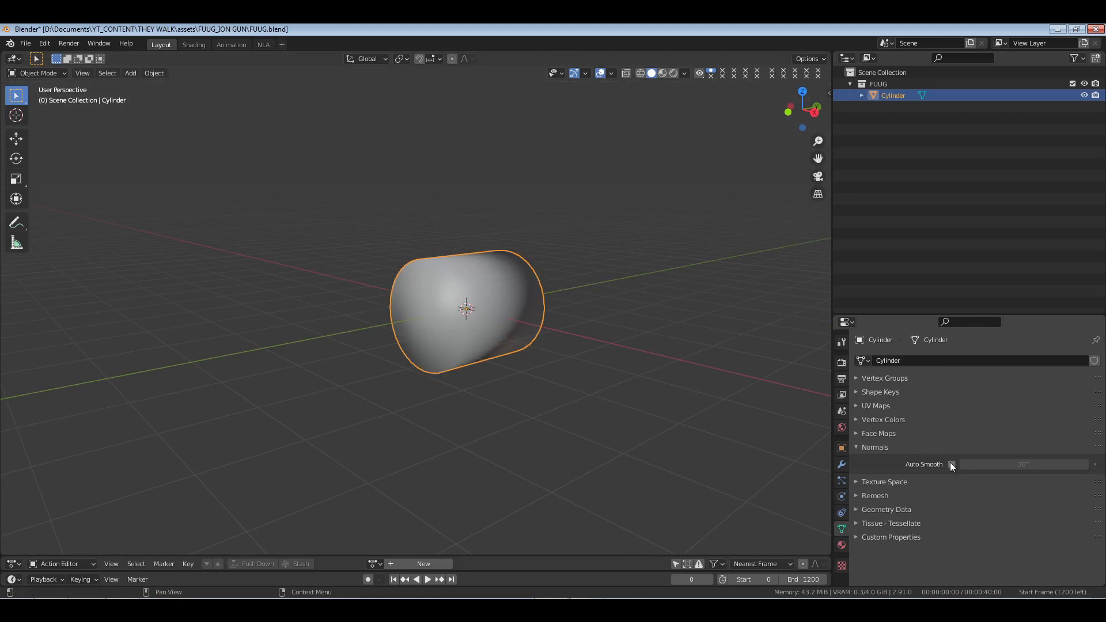
pyautogui.click(952, 464)
pyautogui.moveTo(662, 329); pyautogui.dragTo(518, 328, button='middle')
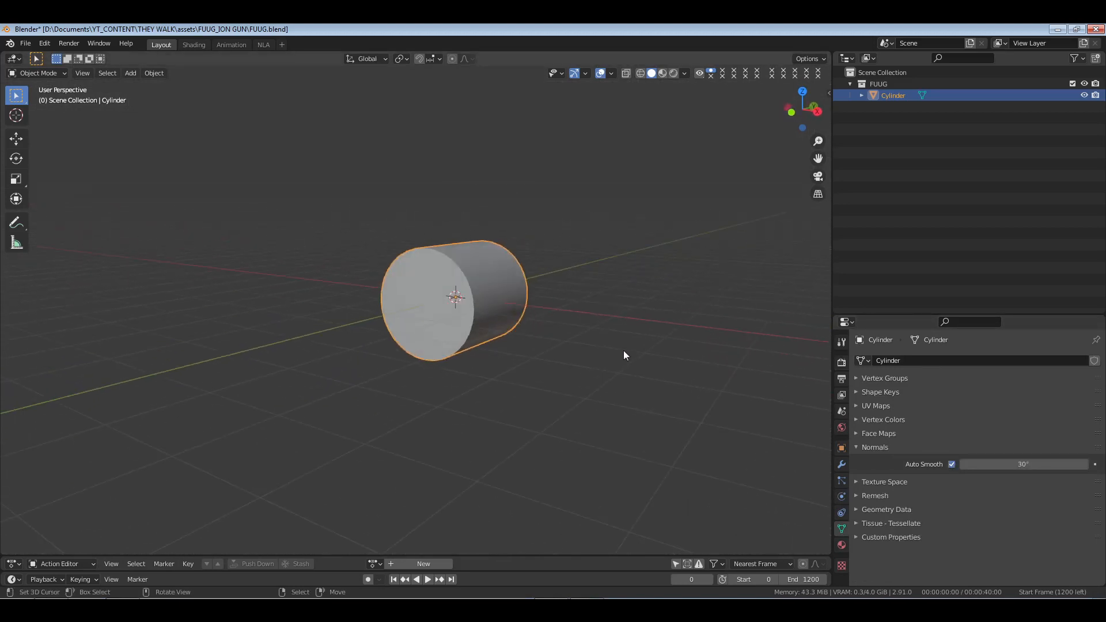
# Apply the cylinder's object transform and activate the Move tool.
pyautogui.hotkey('ctrl', 'a')
pyautogui.click(636, 305)
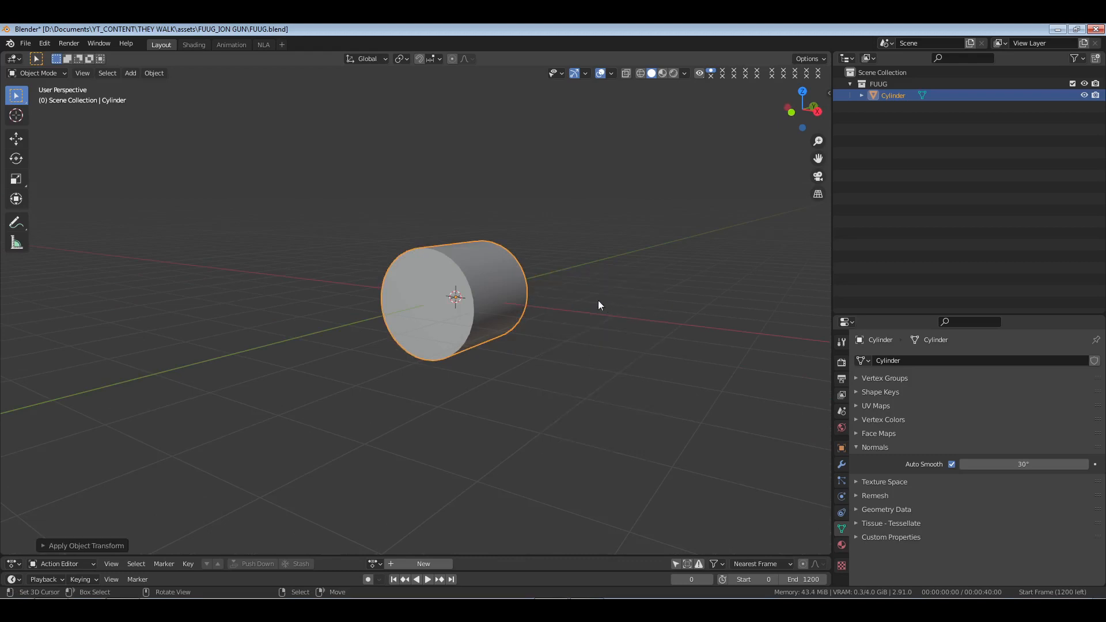
pyautogui.click(24, 139)
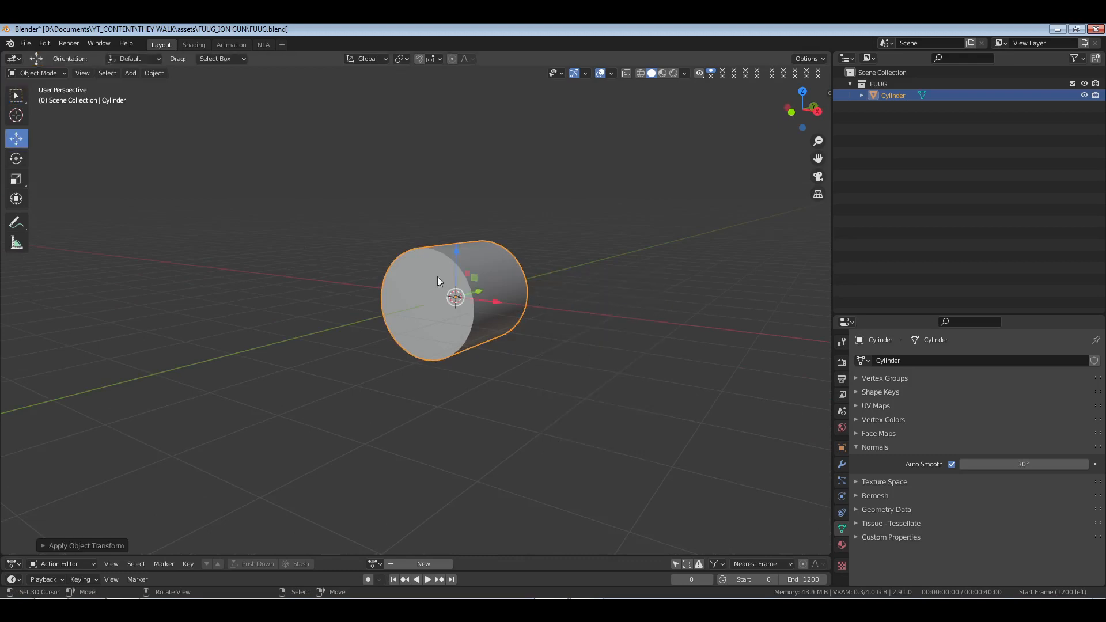
pyautogui.moveTo(438, 276); pyautogui.dragTo(514, 317, button='middle')
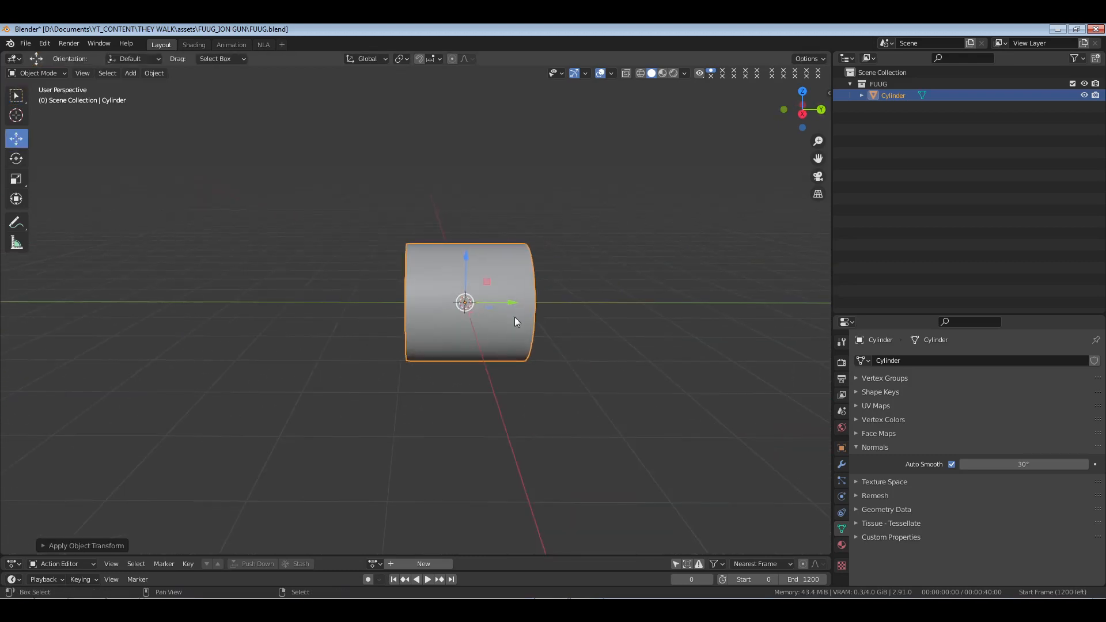
# Switch to the Select Box tool and back to the Move tool.
pyautogui.hotkey('shift', 'space')
pyautogui.click(514, 317)
pyautogui.hotkey('shift', 'space')
pyautogui.hotkey('shift', 'space')
pyautogui.press('w')
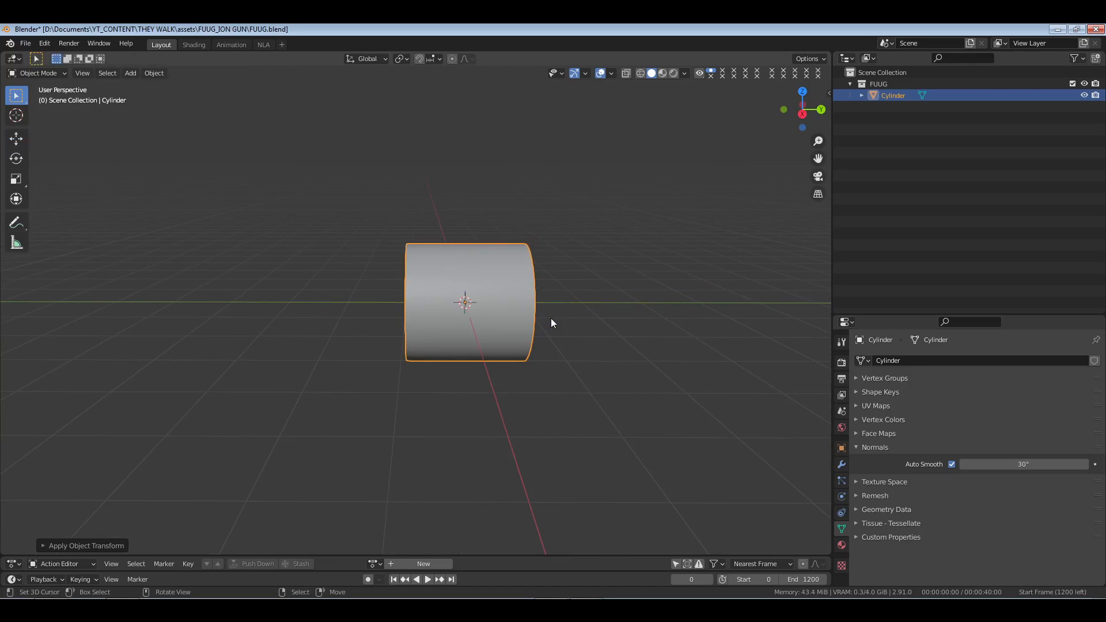
pyautogui.hotkey('shift', 'space')
pyautogui.click(517, 316)
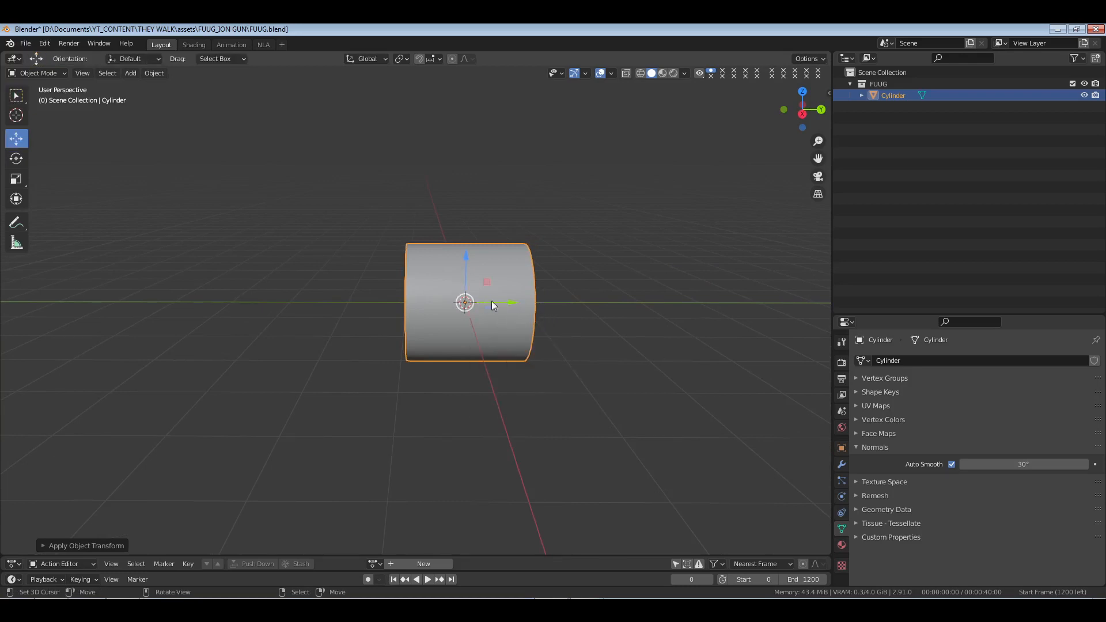
# Scale the cylinder down on X and Z only, leaving Y locked, to form a long thin barrel.
pyautogui.moveTo(471, 306); pyautogui.dragTo(460, 302, button='middle')
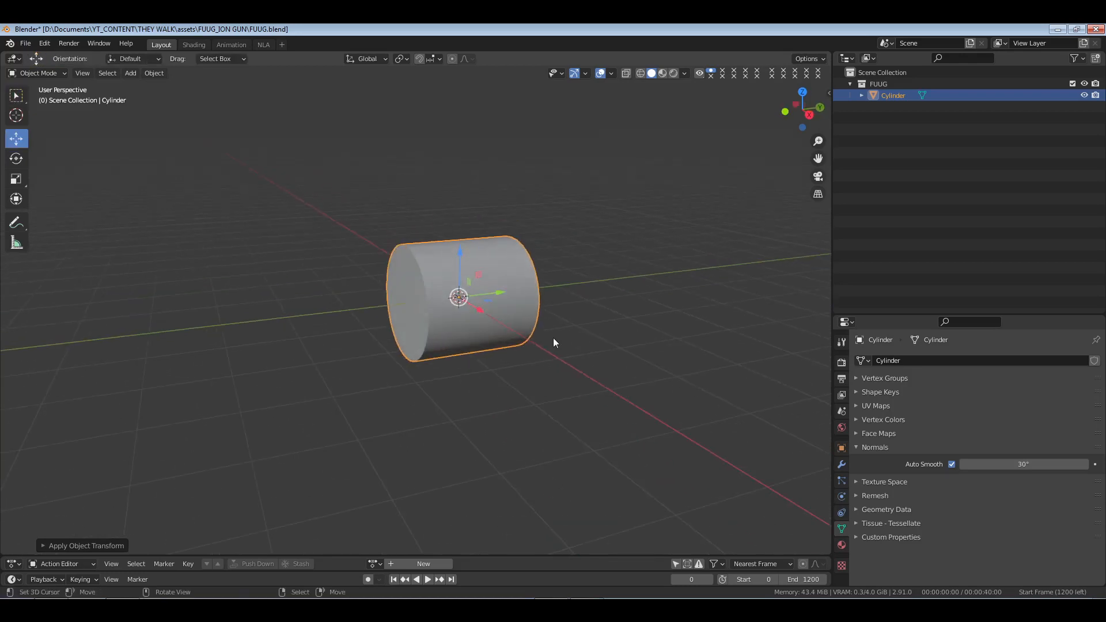
pyautogui.press('s')
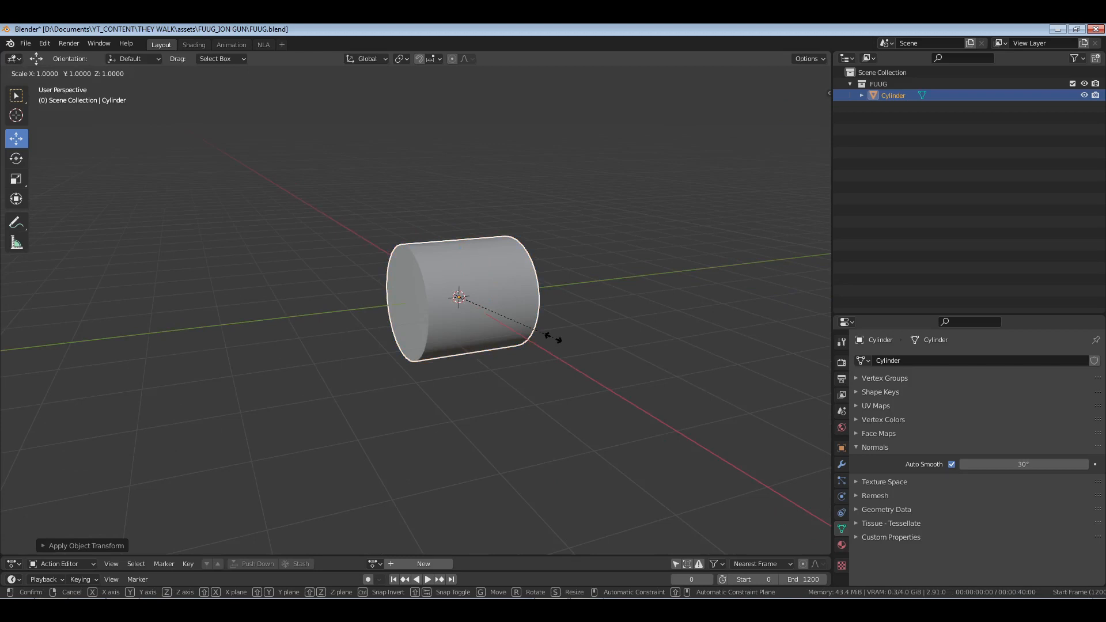
pyautogui.hotkey('shift', 'y')
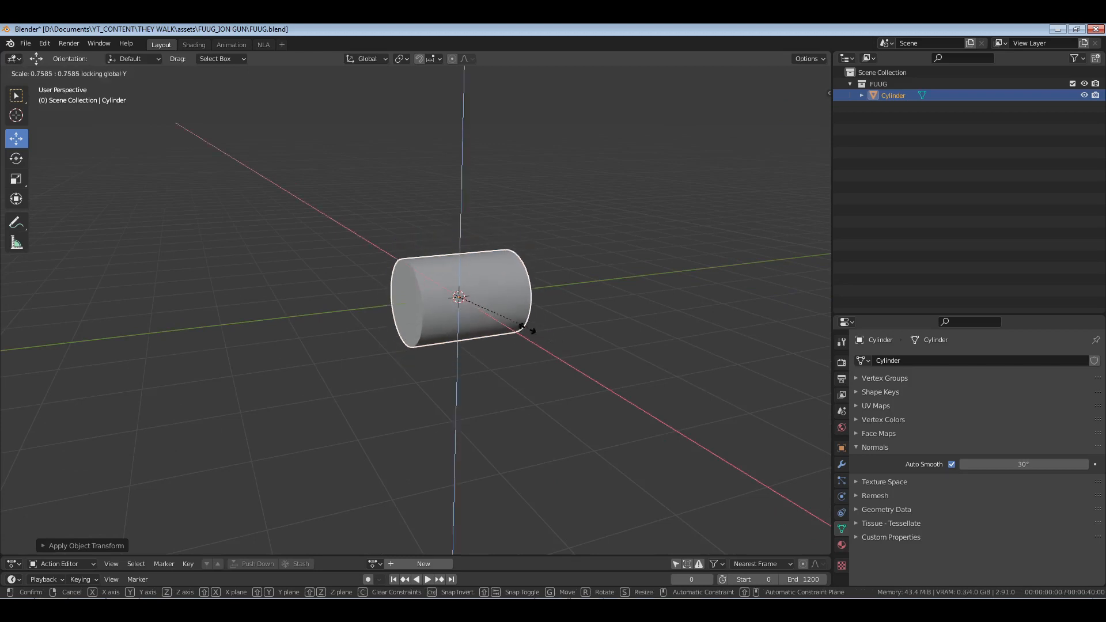
pyautogui.click(473, 302)
pyautogui.scroll(8, 482, 324)
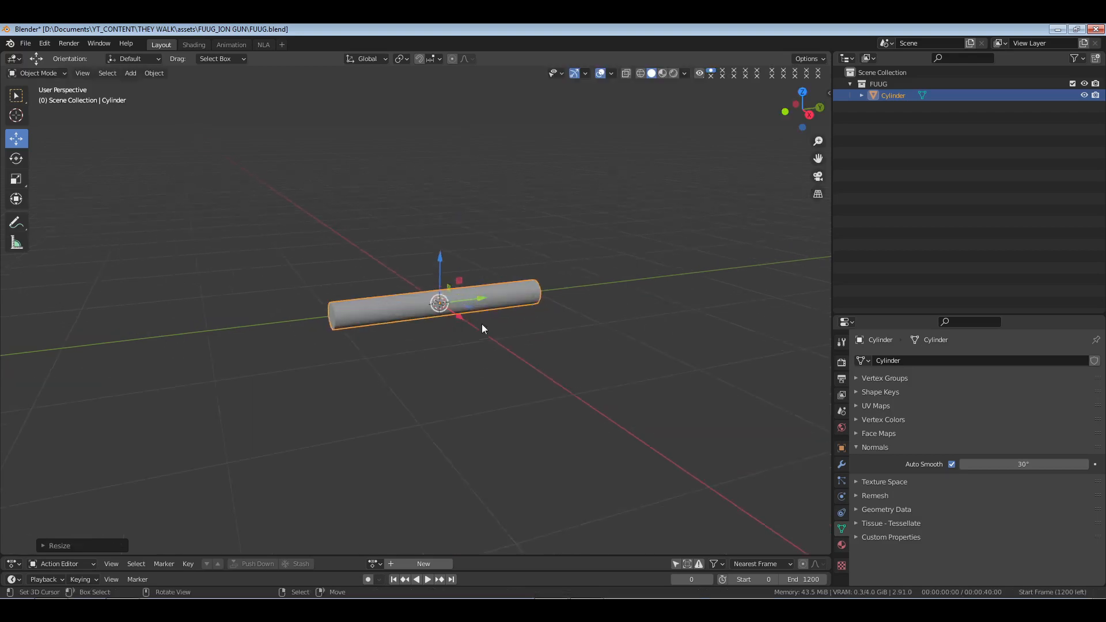
# Inset the barrel's front end cap in face edit mode to leave a rim around it.
pyautogui.moveTo(487, 325); pyautogui.dragTo(533, 296, button='middle')
pyautogui.press('Tab')
pyautogui.hotkey('alt', 'a')
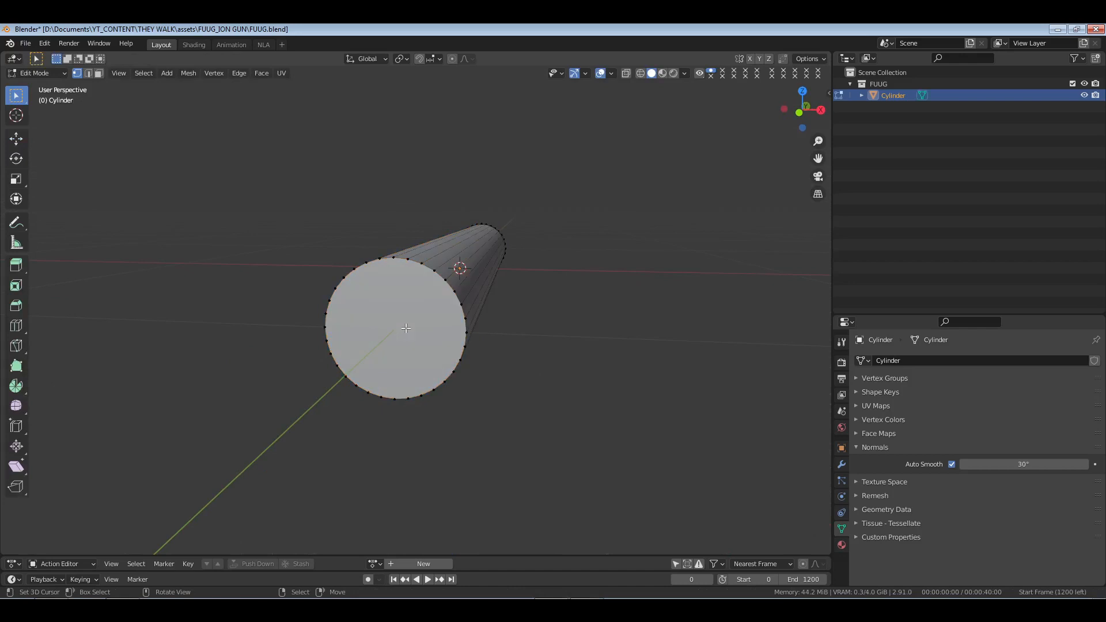
pyautogui.press('3')
pyautogui.click(399, 336)
pyautogui.press('i')
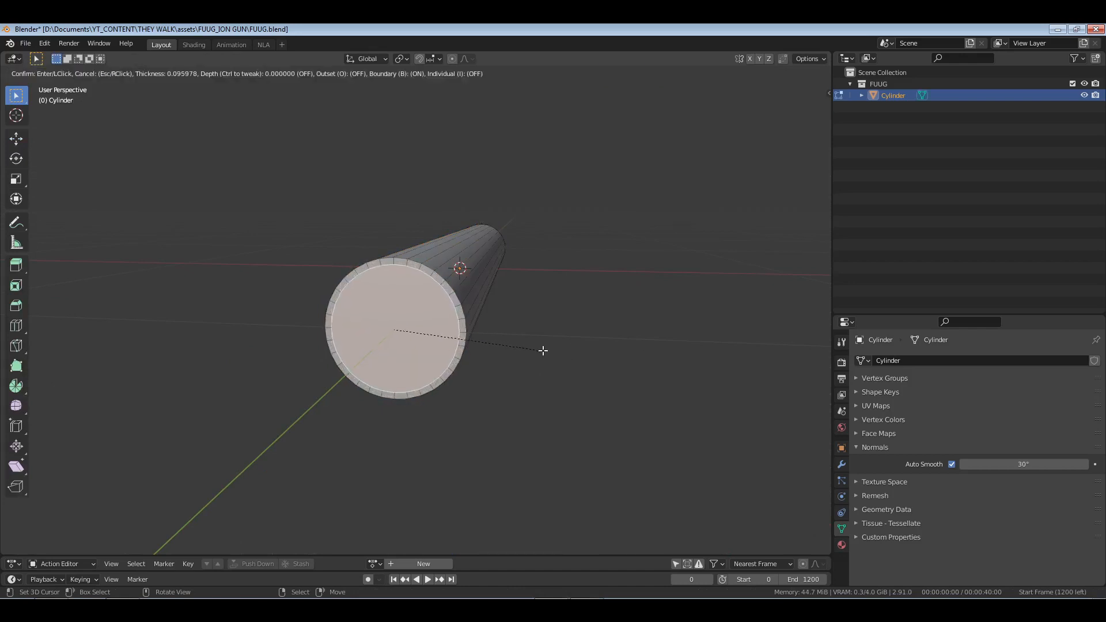
pyautogui.click(496, 343)
# Extrude the inset end face and move it inward along Y to form a shallow recess in the barrel.
pyautogui.moveTo(495, 343); pyautogui.dragTo(489, 355, button='middle')
pyautogui.press('e')
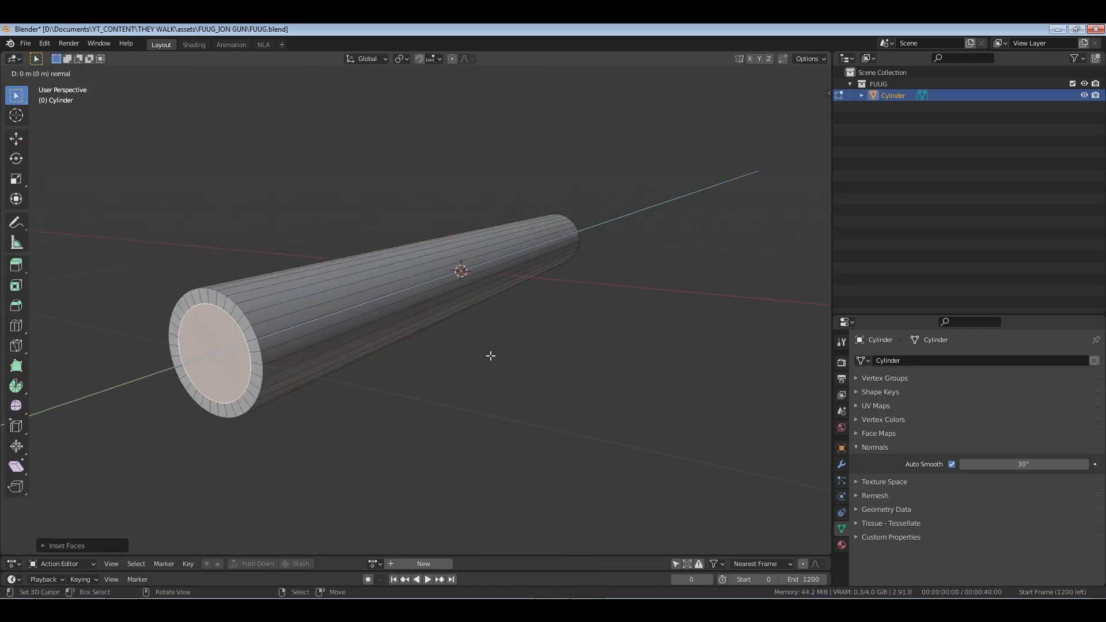
pyautogui.rightClick(489, 355)
pyautogui.moveTo(190, 287); pyautogui.dragTo(147, 255, button='middle')
pyautogui.click(16, 145)
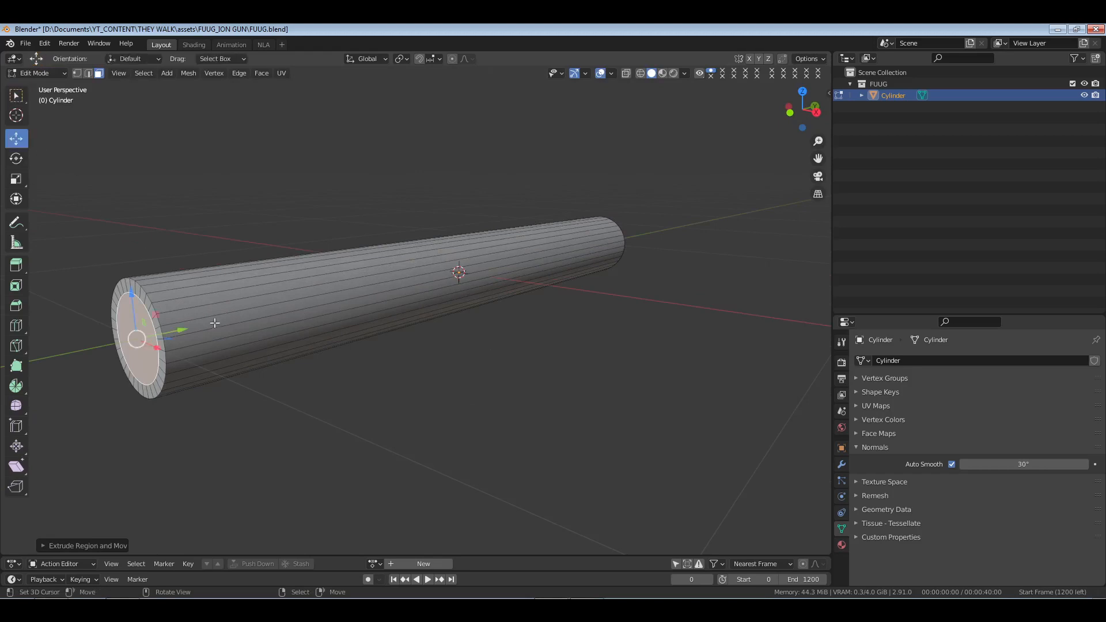
pyautogui.moveTo(214, 323); pyautogui.dragTo(187, 323, button='middle')
pyautogui.moveTo(136, 311); pyautogui.dragTo(158, 311)
pyautogui.moveTo(215, 321); pyautogui.dragTo(308, 324, button='middle')
pyautogui.moveTo(377, 290); pyautogui.dragTo(390, 287)
pyautogui.scroll(1, 484, 286)
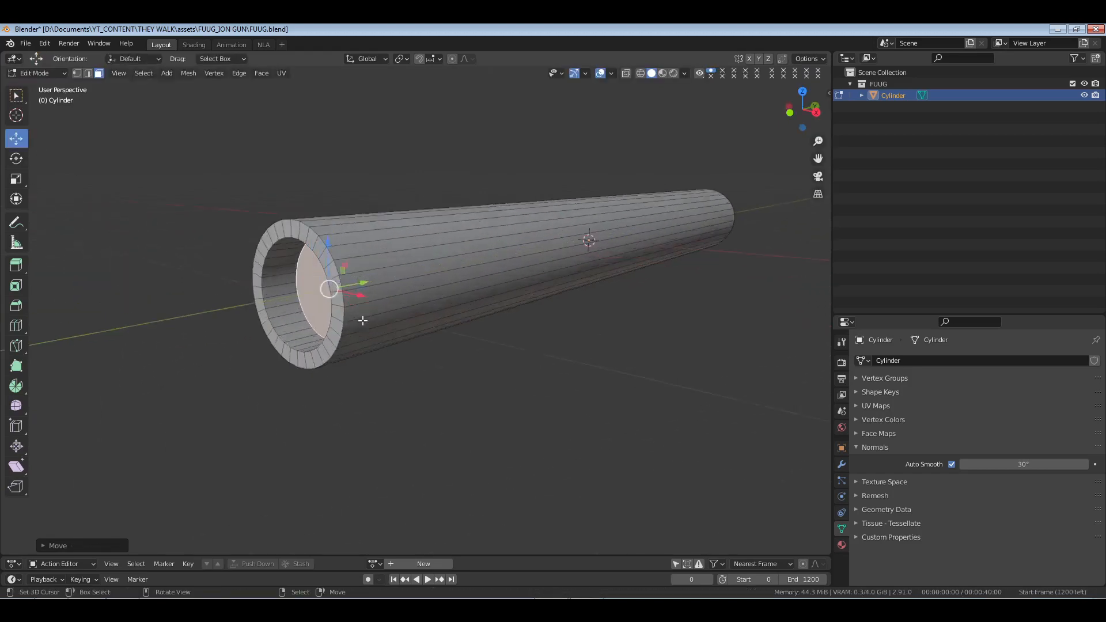
# Select the ring of rim faces around the barrel's open end and inset it into a narrower band.
pyautogui.moveTo(518, 287); pyautogui.dragTo(573, 281, button='middle')
pyautogui.keyDown('alt'); pyautogui.click(599, 234); pyautogui.keyUp('alt')
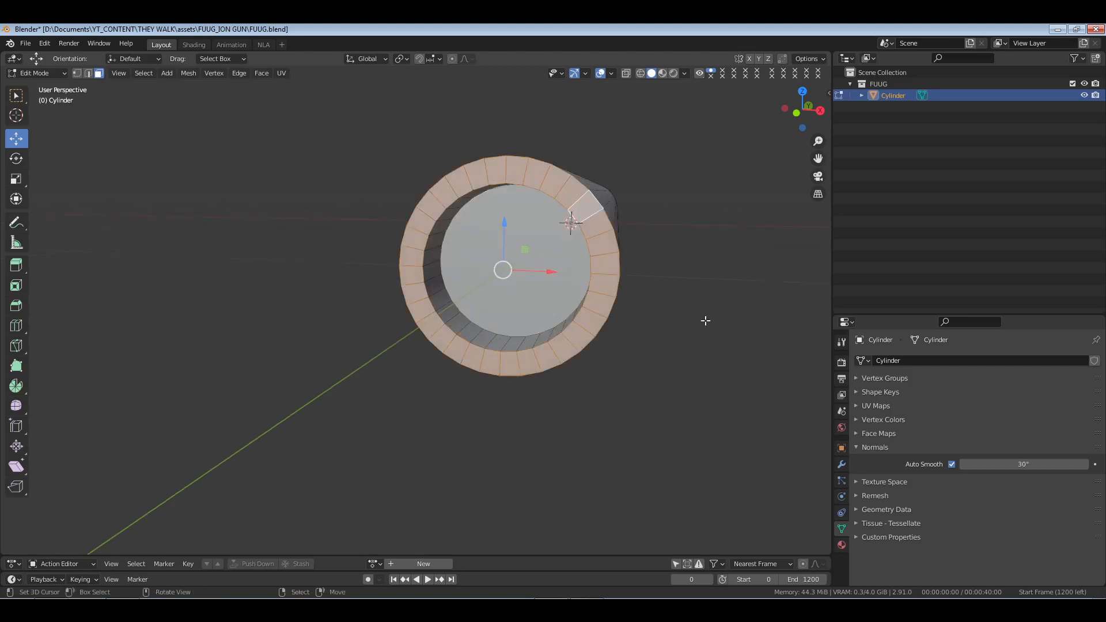
pyautogui.press('i')
pyautogui.click(666, 309)
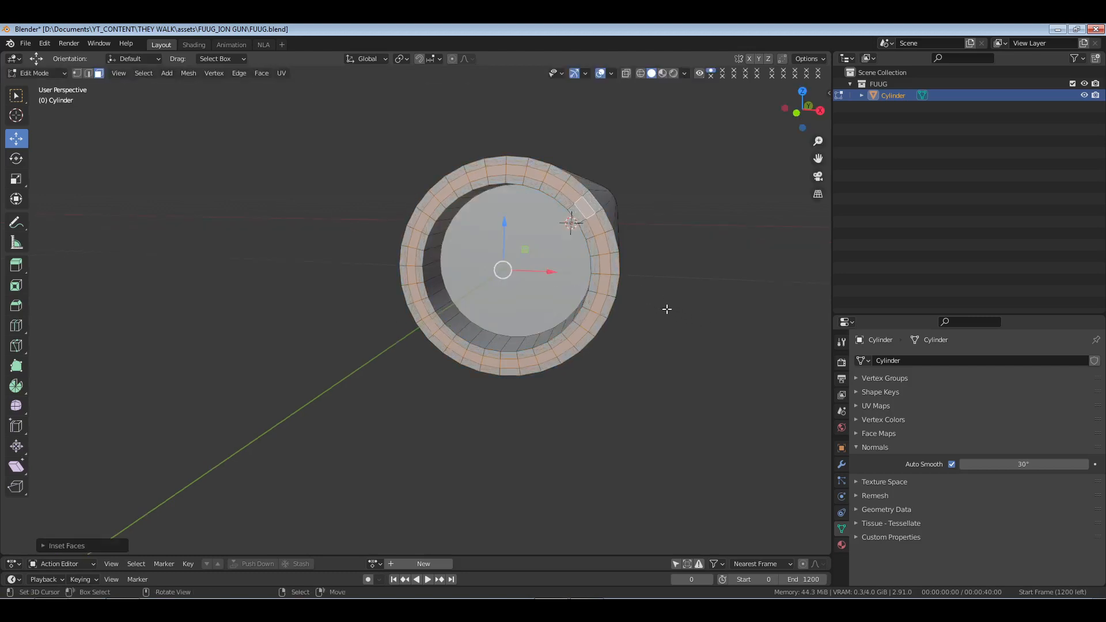
# Extrude the inset rim band and push it inward along Y to cut a circular groove.
pyautogui.moveTo(666, 309); pyautogui.dragTo(538, 312, button='middle')
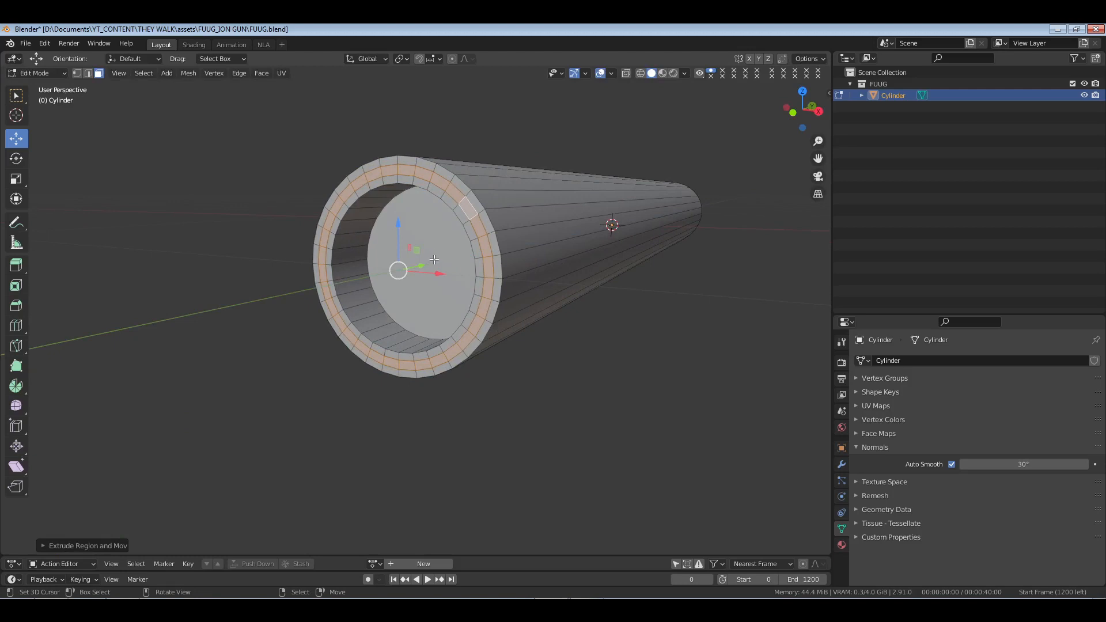
pyautogui.press('e')
pyautogui.click(444, 261)
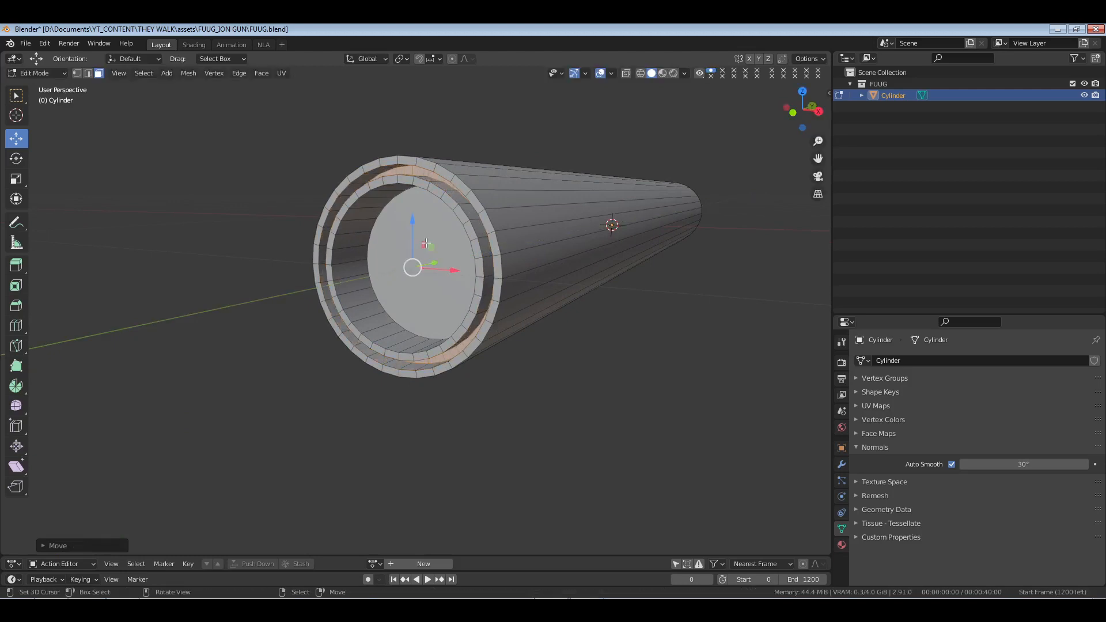
# Inset the circular face at the bottom of the barrel's recess by a small margin.
pyautogui.click(427, 243)
pyautogui.press('i')
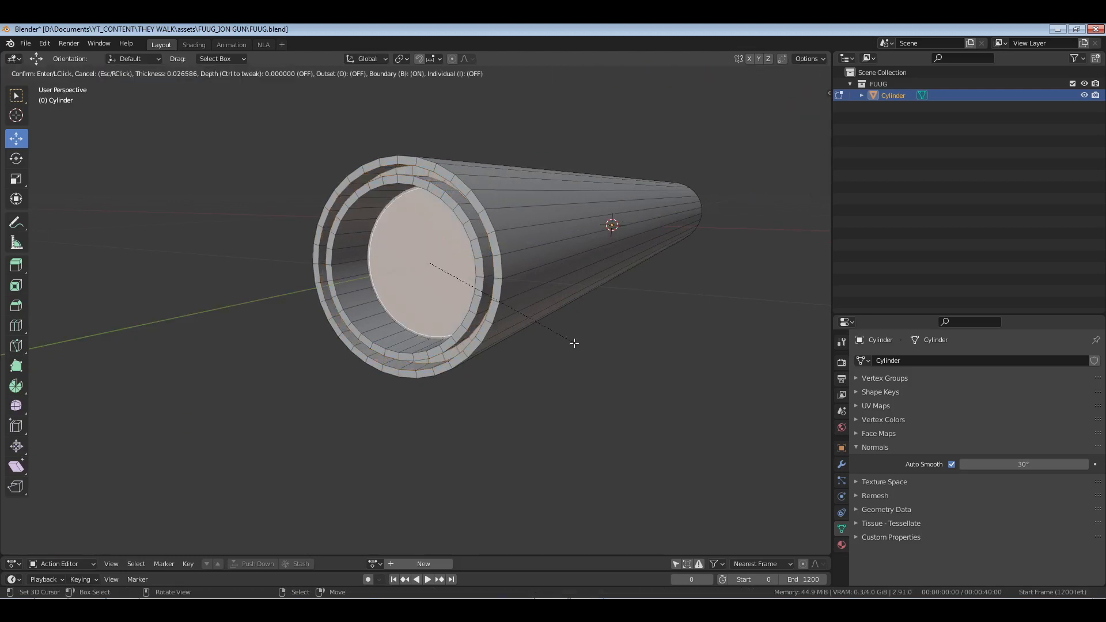
pyautogui.click(550, 332)
# Extrude the inset recess face outward along Y by about 0.12 m, past the barrel's rim, to form an inner tube.
pyautogui.press('r')
pyautogui.press('Escape')
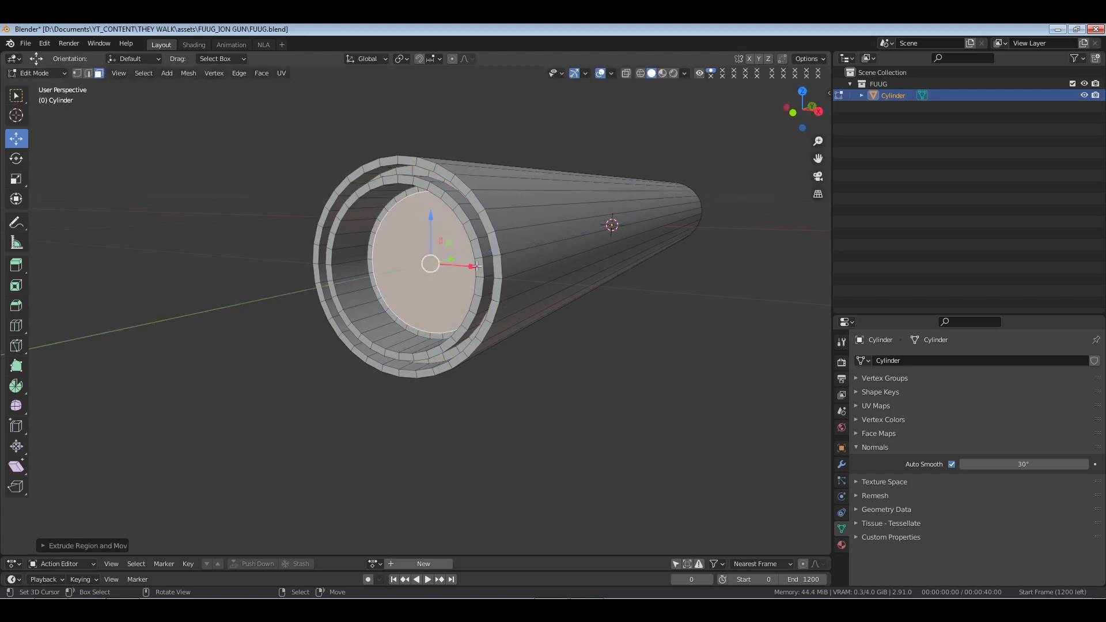
pyautogui.press('e')
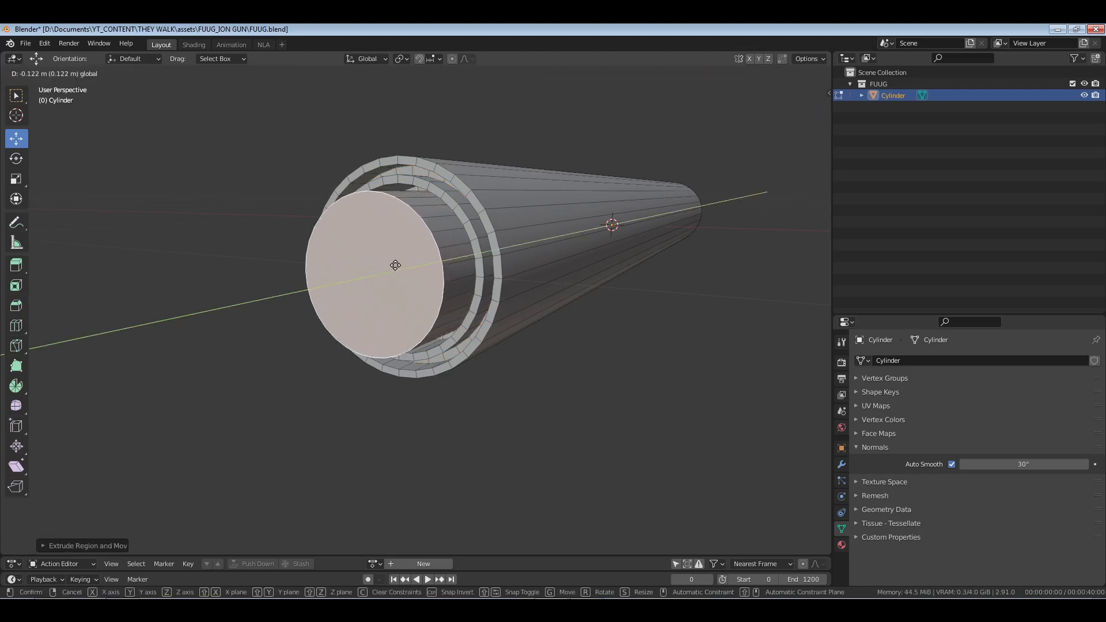
pyautogui.click(395, 264)
# Inset the inner tube's end face and extrude it inward along Y to hollow the tube.
pyautogui.press('i')
pyautogui.press('Escape')
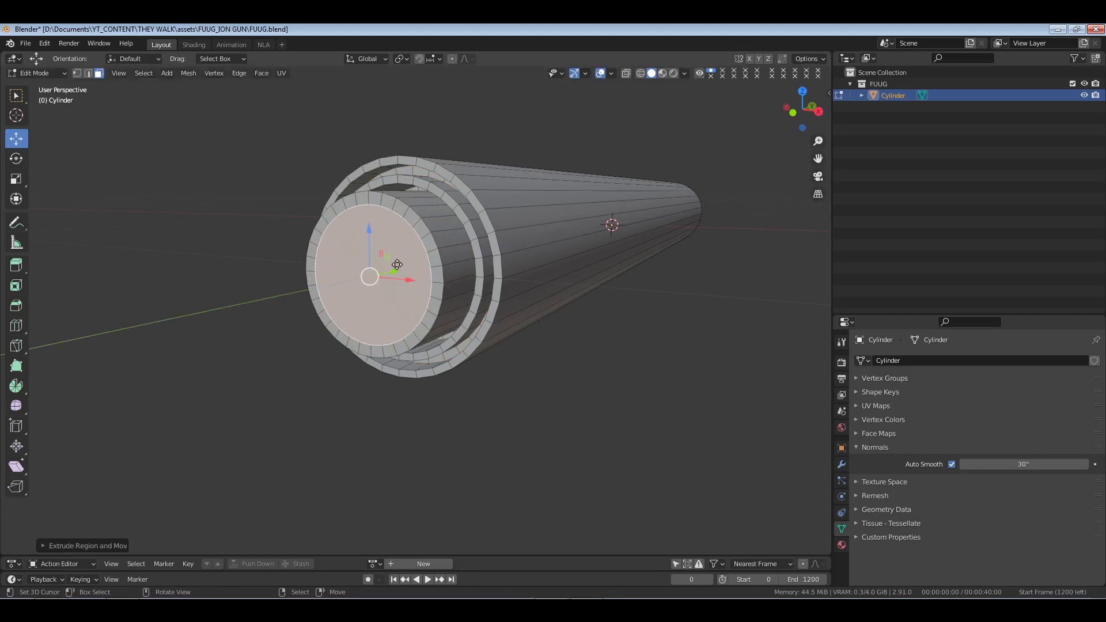
pyautogui.moveTo(395, 269); pyautogui.dragTo(575, 231)
pyautogui.moveTo(576, 231); pyautogui.dragTo(506, 348, button='middle')
pyautogui.scroll(4, 465, 353)
pyautogui.scroll(-5, 644, 262)
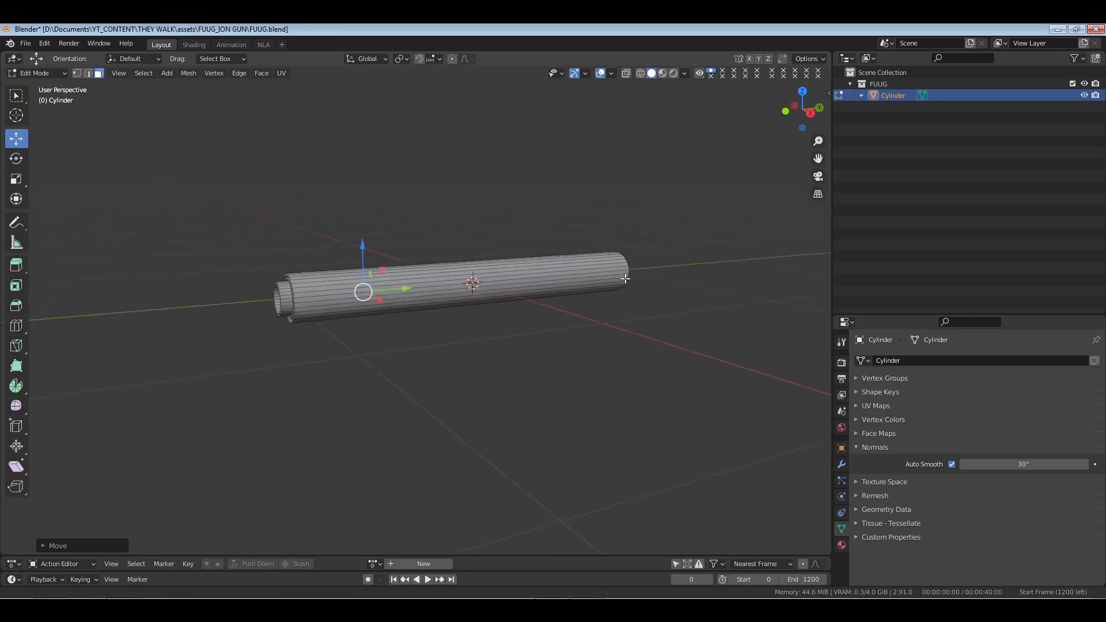
# In a wireframe right-side view, move the bore's bottom face along Y until it sits just inside the barrel's far end.
pyautogui.press('KP_3')
pyautogui.press('z')
pyautogui.click(584, 267)
pyautogui.scroll(5, 584, 268)
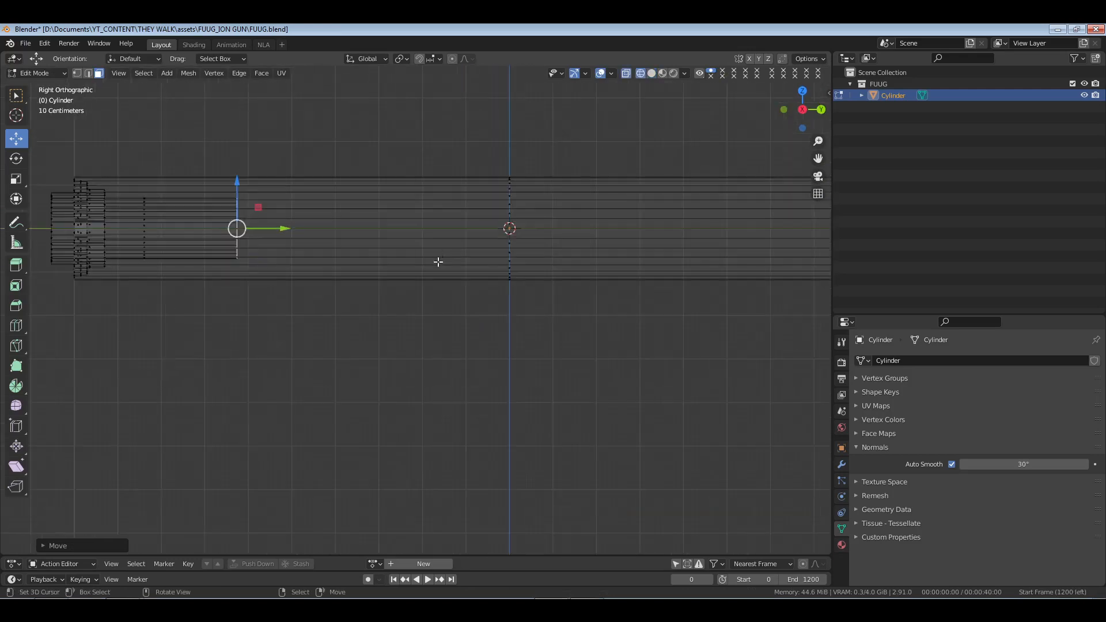
pyautogui.moveTo(288, 229); pyautogui.dragTo(686, 241)
pyautogui.keyDown('shift'); pyautogui.moveTo(686, 241); pyautogui.dragTo(530, 259, button='middle'); pyautogui.keyUp('shift')
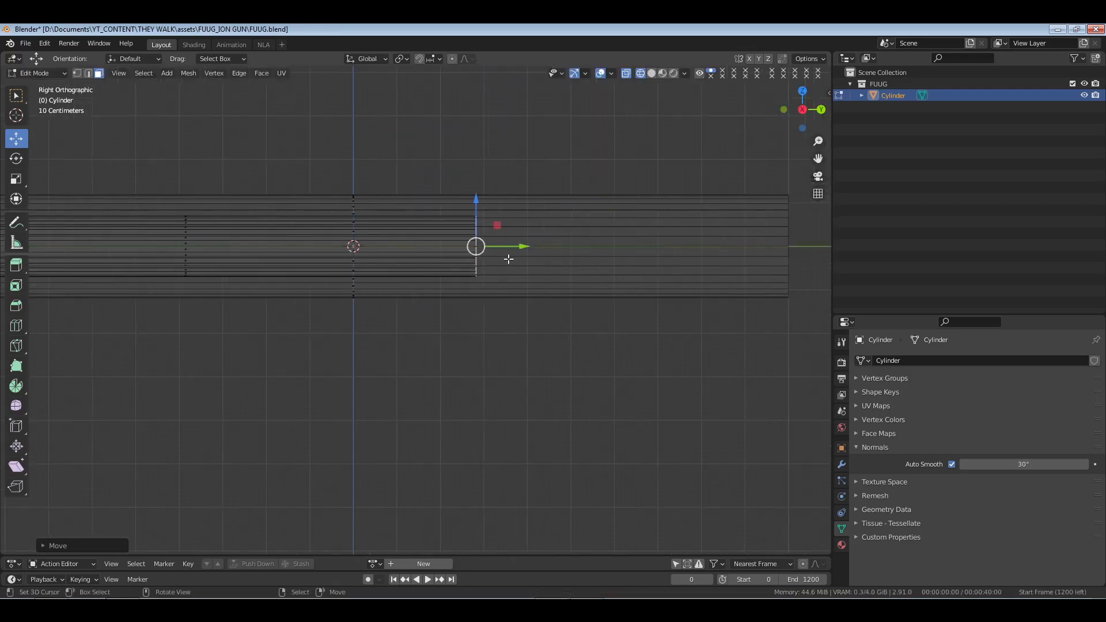
pyautogui.moveTo(521, 247); pyautogui.dragTo(827, 254)
pyautogui.scroll(-2, 333, 277)
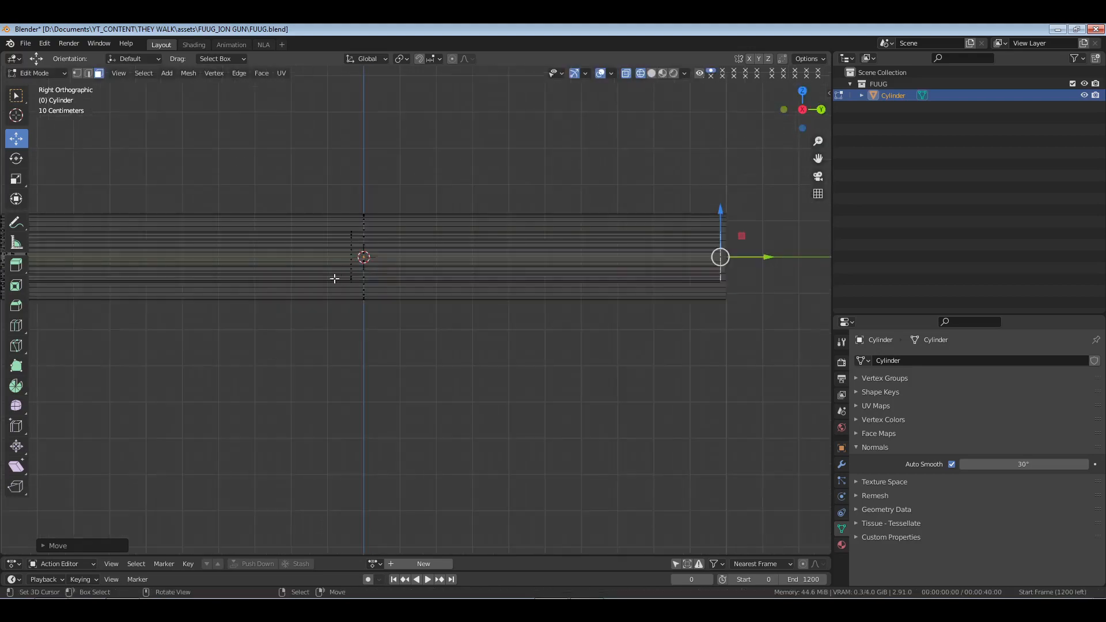
# Restore solid shading, return to Object Mode and save the file.
pyautogui.moveTo(333, 276)
pyautogui.mouseDown(button='middle')
pyautogui.moveTo(461, 296)
pyautogui.moveTo(517, 285)
pyautogui.moveTo(575, 336)
pyautogui.moveTo(567, 324)
pyautogui.moveTo(582, 323)
pyautogui.moveTo(507, 344)
pyautogui.moveTo(580, 331)
pyautogui.moveTo(470, 330)
pyautogui.moveTo(548, 323)
pyautogui.moveTo(509, 352)
pyautogui.moveTo(555, 330)
pyautogui.mouseUp(button='middle')
pyautogui.press('z')
pyautogui.click(580, 338)
pyautogui.press('Tab')
pyautogui.hotkey('ctrl', 's')
# Rename the barrel cylinder object as BARREL.
pyautogui.hotkey('shift', 'a')
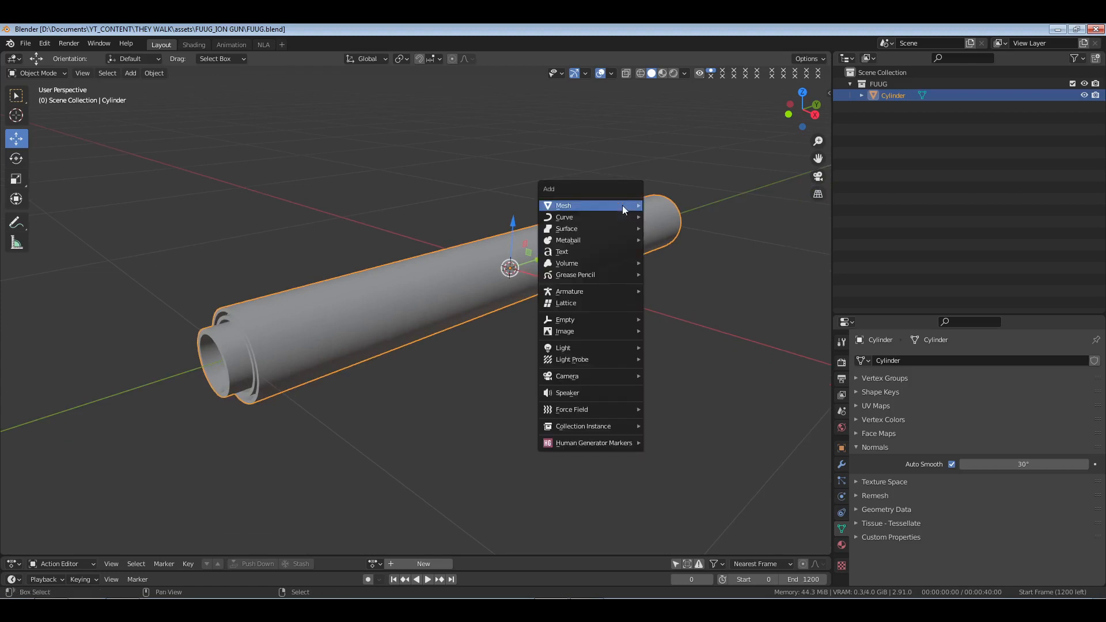
pyautogui.press('Escape')
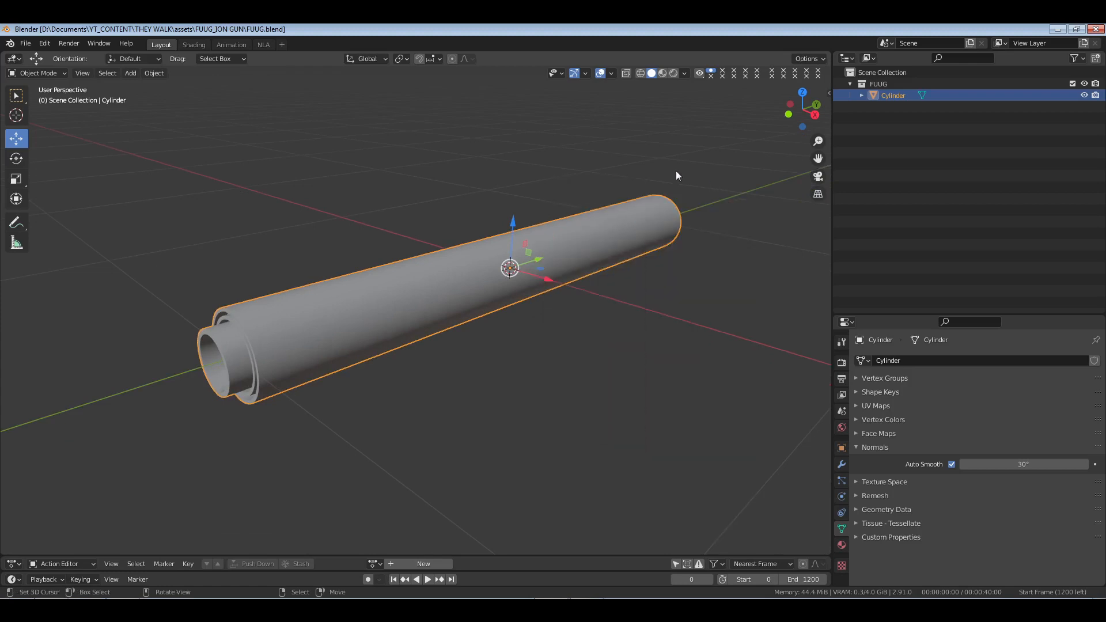
pyautogui.press('F2')
pyautogui.write('BARRE')
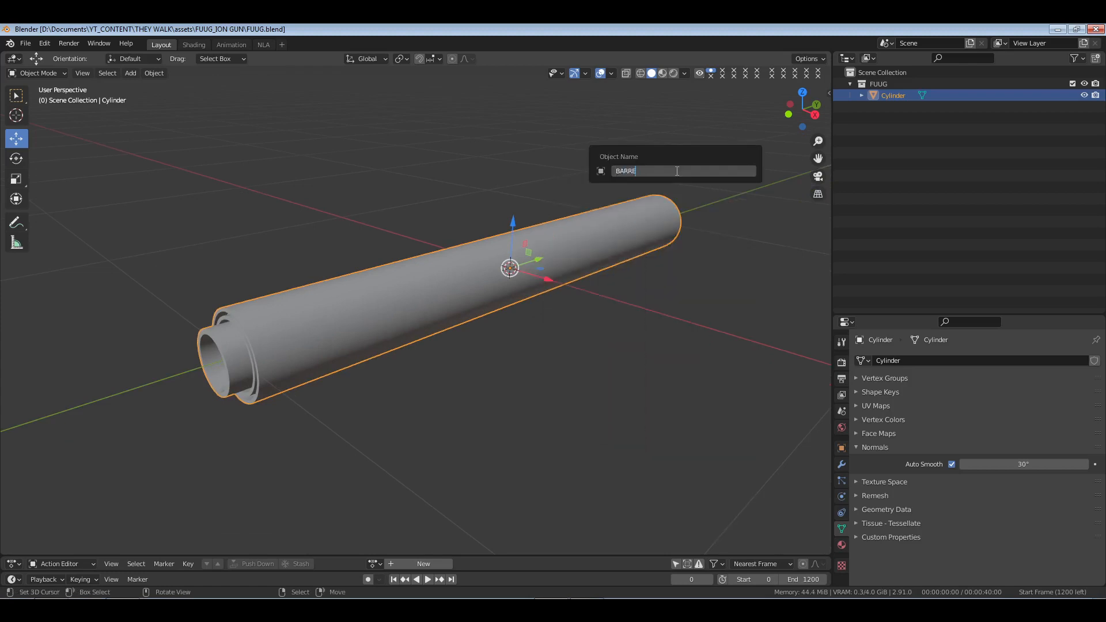
pyautogui.write('L')
pyautogui.press('Return')
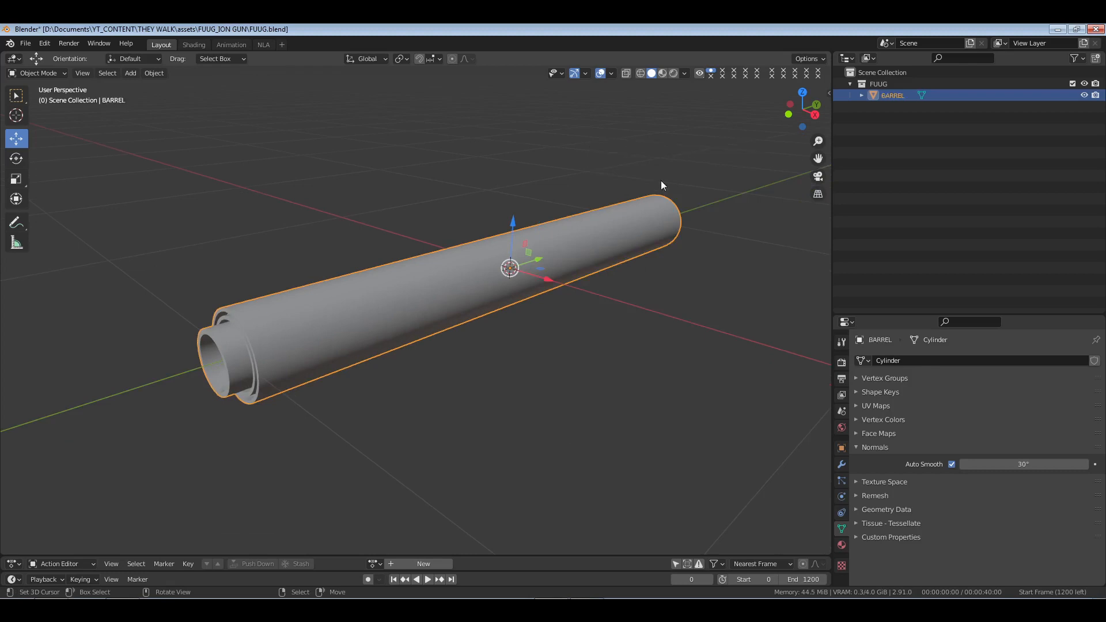
# Add a cube mesh at the barrel's centre and scale it down uniformly.
pyautogui.hotkey('shift', 'a')
pyautogui.moveTo(586, 264)
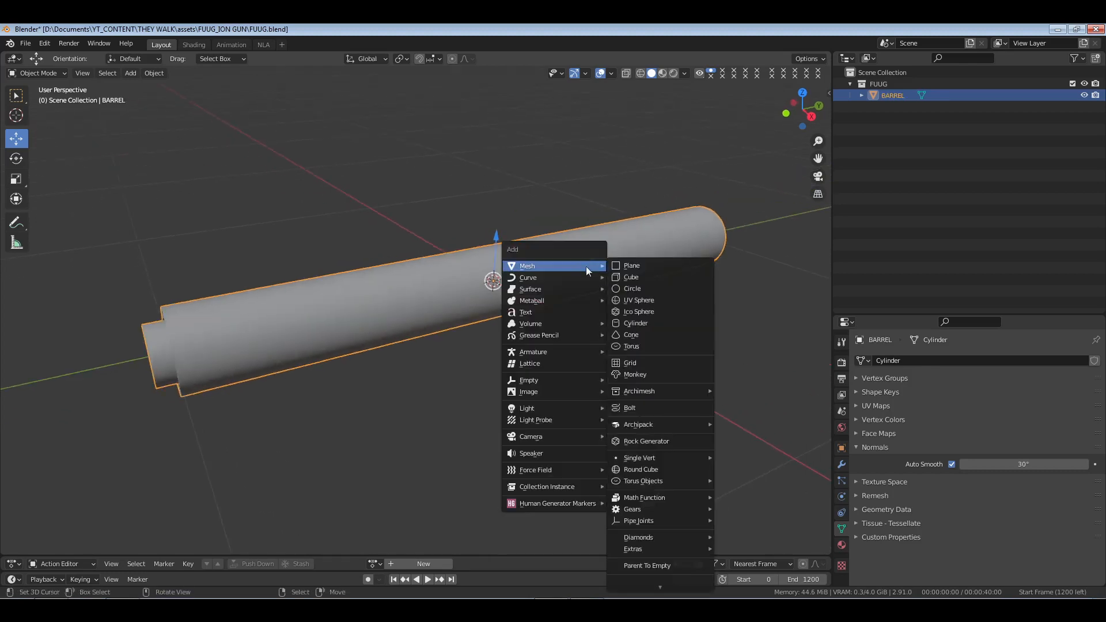
pyautogui.click(656, 281)
pyautogui.press('s')
pyautogui.click(533, 318)
pyautogui.moveTo(534, 319); pyautogui.dragTo(557, 324, button='middle')
# Flatten the cube along Z and narrow it along X to form a small block.
pyautogui.press('s')
pyautogui.press('z')
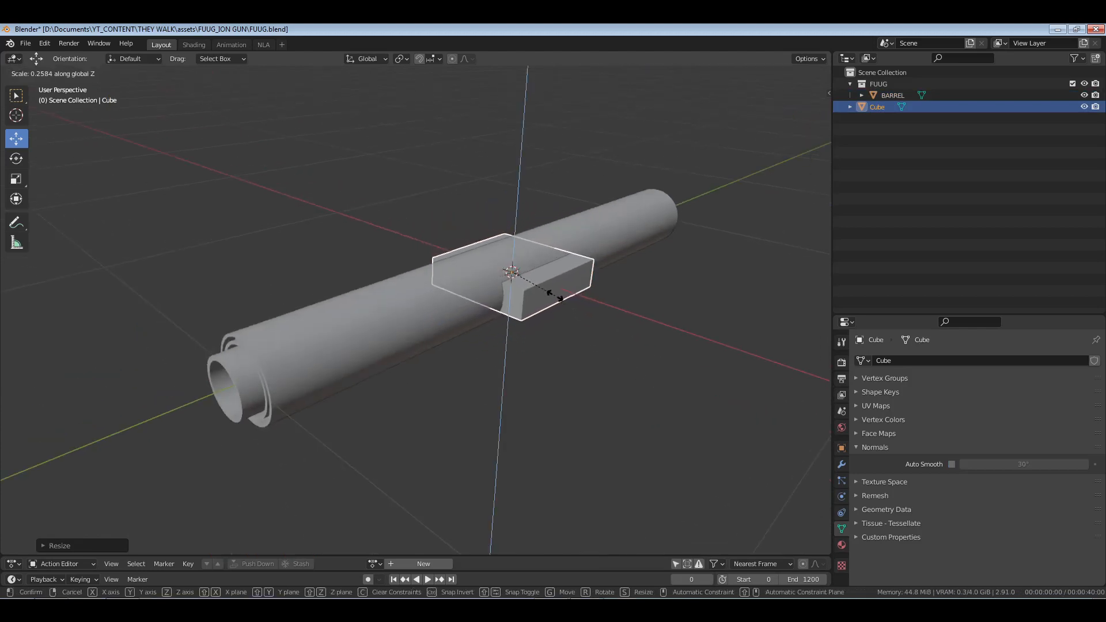
pyautogui.click(665, 354)
pyautogui.press('s')
pyautogui.press('y')
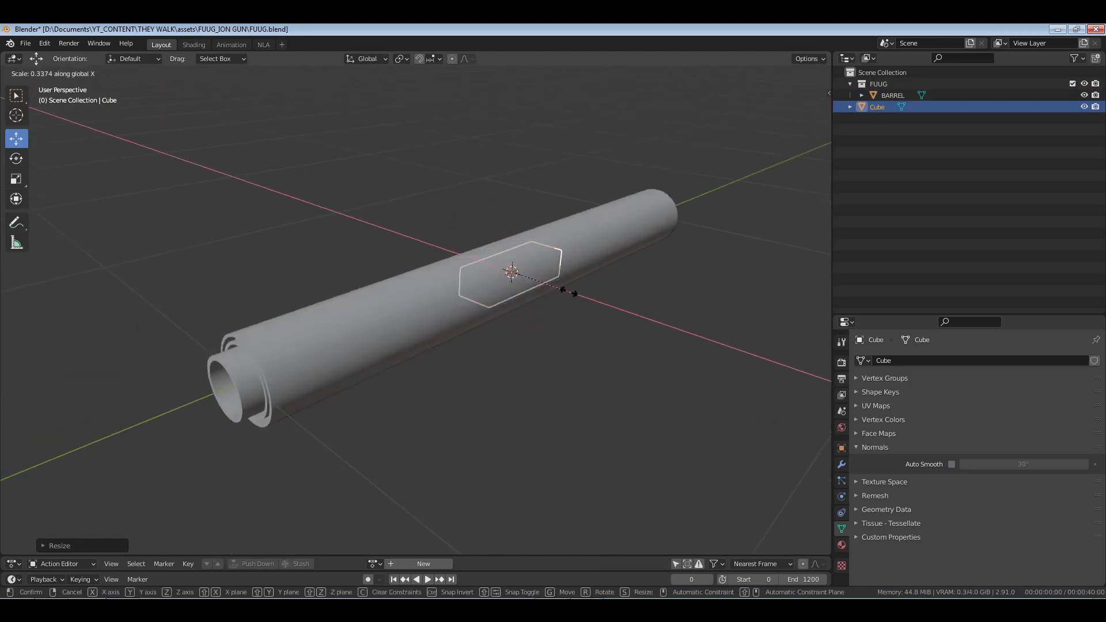
pyautogui.click(547, 289)
# Move the block onto the barrel's +X side, offset along Y toward the closed end.
pyautogui.press('g')
pyautogui.click(580, 301)
pyautogui.moveTo(580, 302); pyautogui.dragTo(561, 319, button='middle')
pyautogui.press('g')
pyautogui.click(573, 305)
# Adjust the block's height along Z in a right-side view and reduce its thickness along X.
pyautogui.scroll(4, 561, 319)
pyautogui.press('KP_Decimal')
pyautogui.press('KP_3')
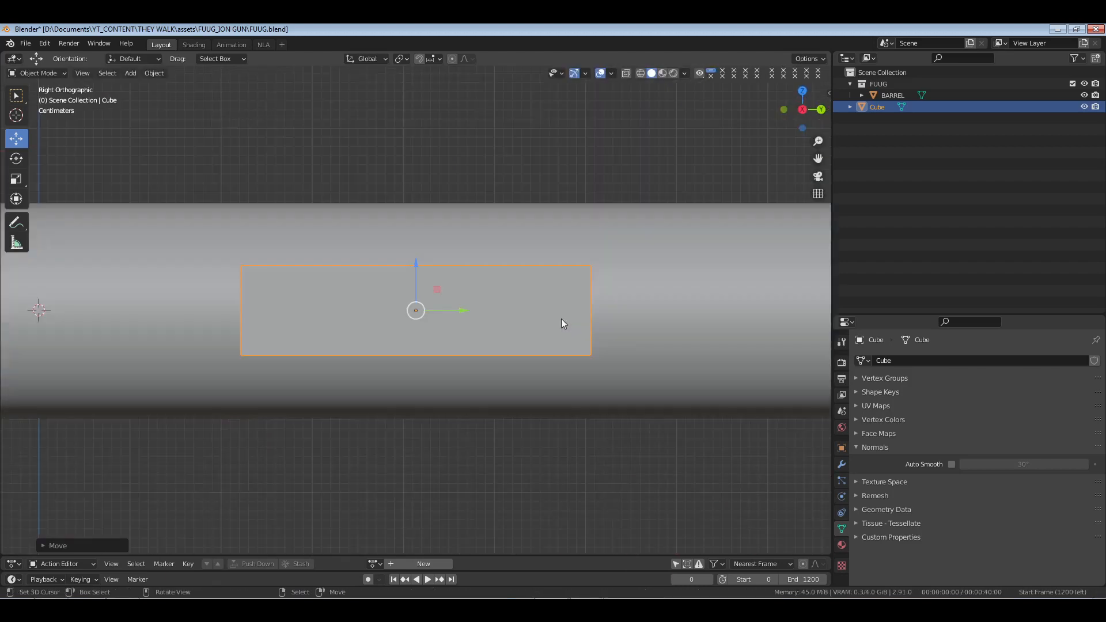
pyautogui.press('s')
pyautogui.press('z')
pyautogui.click(555, 365)
pyautogui.moveTo(555, 365); pyautogui.dragTo(669, 428, button='middle')
pyautogui.press('s')
pyautogui.press('x')
pyautogui.click(470, 348)
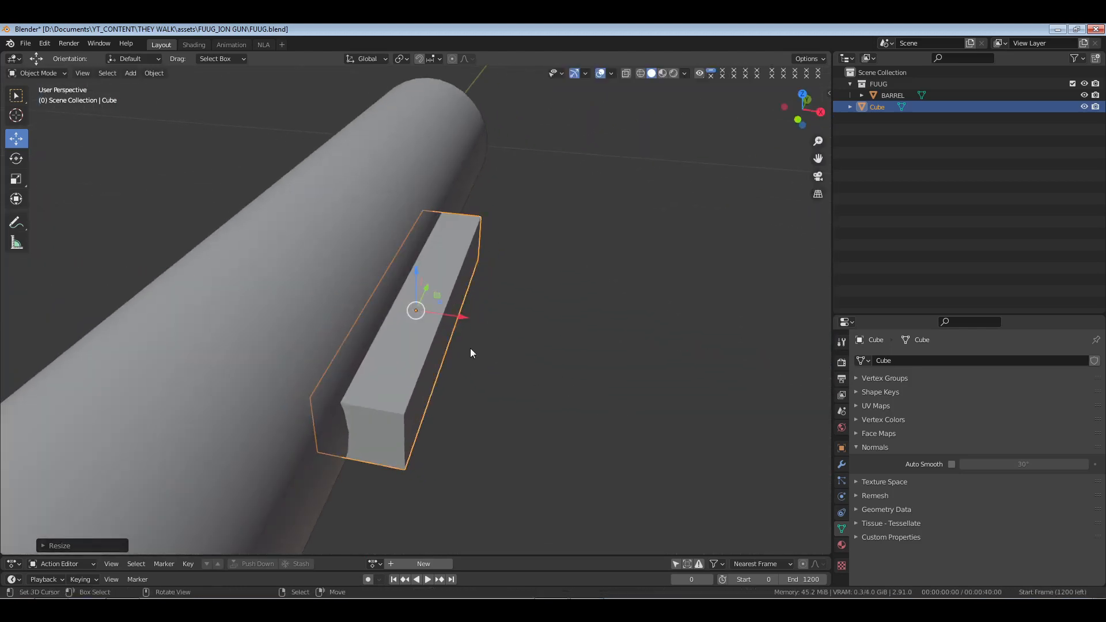
# Move the block along X so it sits partly embedded in the barrel's side, and stretch it lengthwise along Y.
pyautogui.press('g')
pyautogui.press('x')
pyautogui.click(458, 315)
pyautogui.moveTo(459, 315); pyautogui.dragTo(559, 364, button='middle')
pyautogui.press('s')
pyautogui.press('x')
pyautogui.click(712, 374)
pyautogui.scroll(-5, 634, 339)
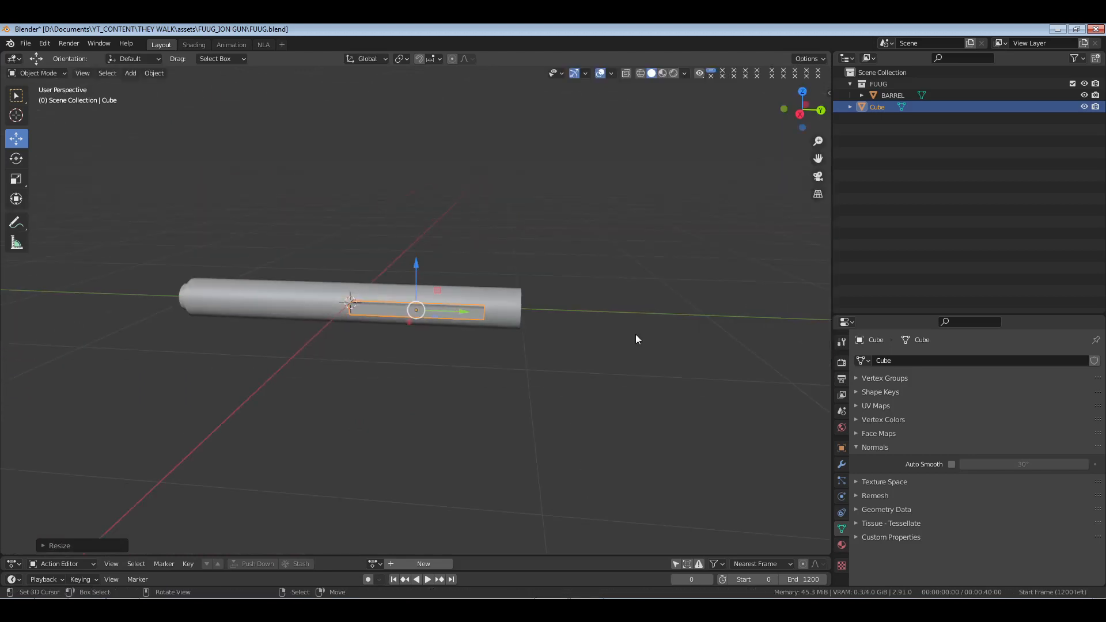
pyautogui.scroll(6, 437, 347)
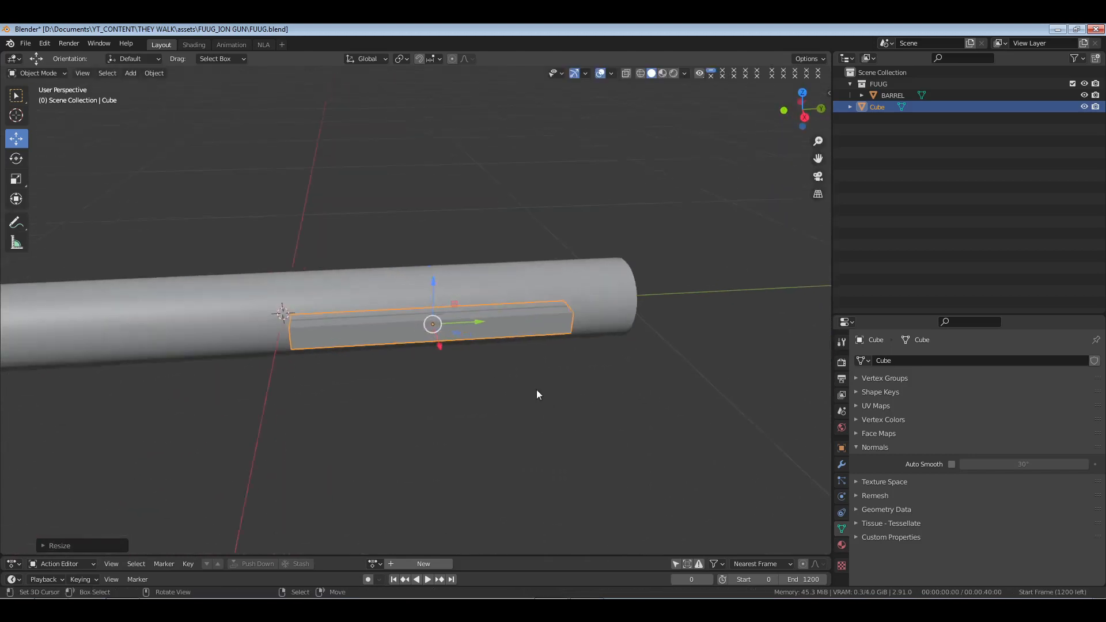
pyautogui.moveTo(589, 404); pyautogui.dragTo(640, 410, button='middle')
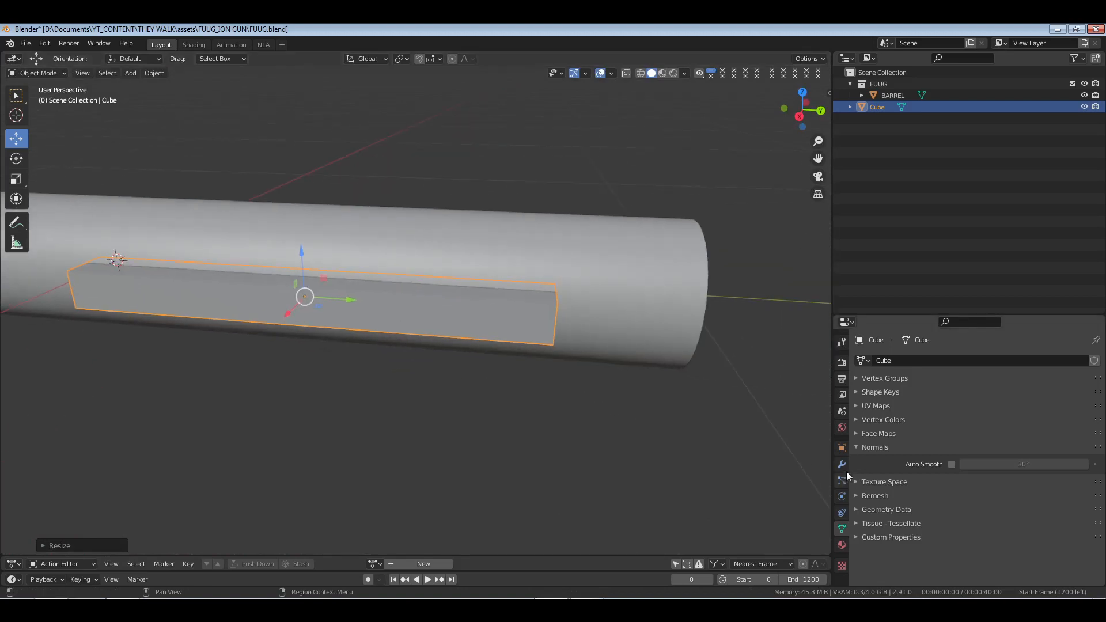
pyautogui.click(841, 464)
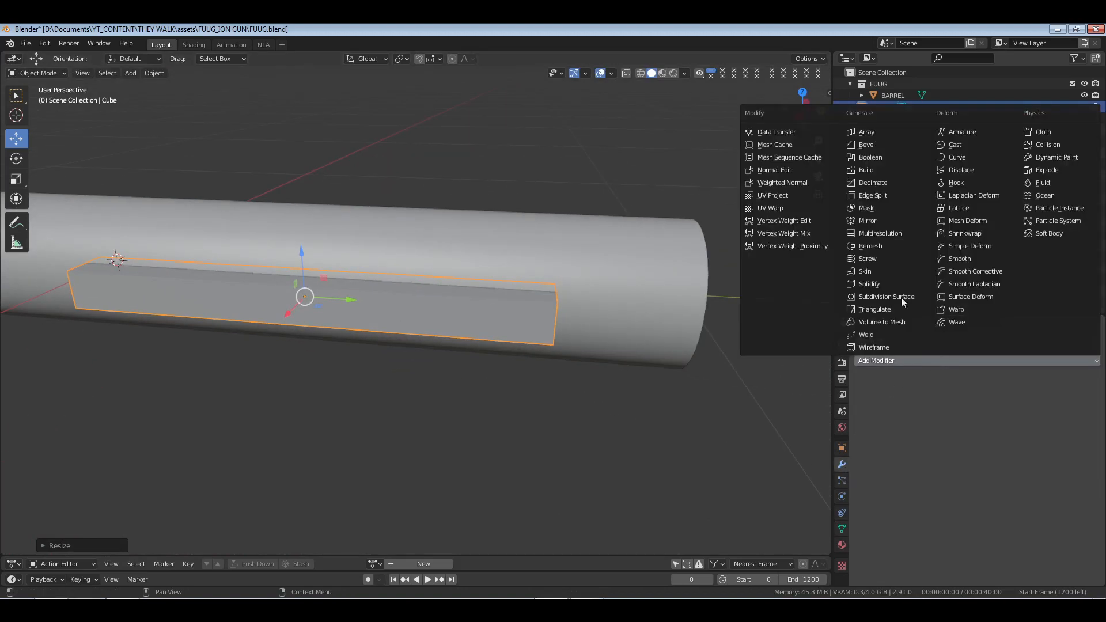
pyautogui.click(890, 144)
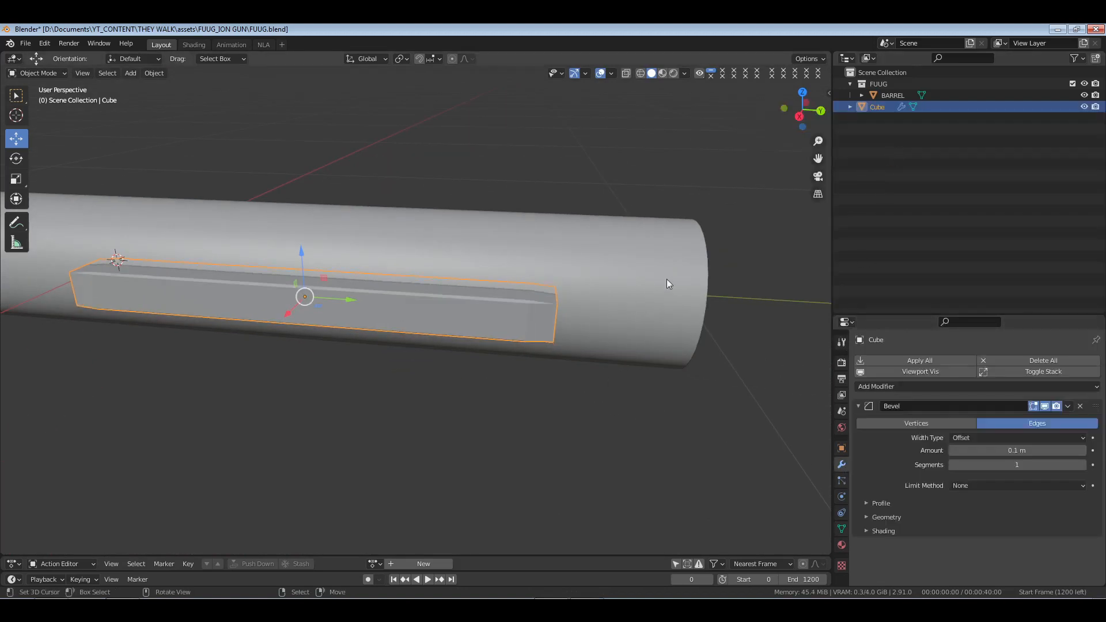
pyautogui.click(1081, 406)
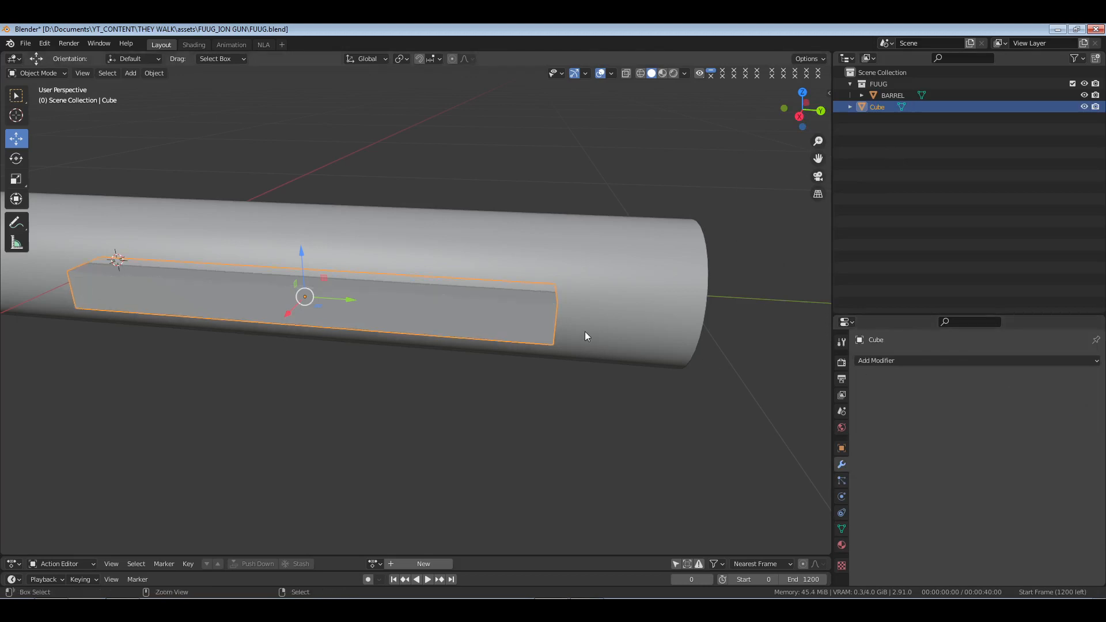
# Apply the block's object transform and add a Bevel modifier with an amount of 0.011 m and 3 segments.
pyautogui.hotkey('ctrl', 'a')
pyautogui.click(578, 347)
pyautogui.click(892, 362)
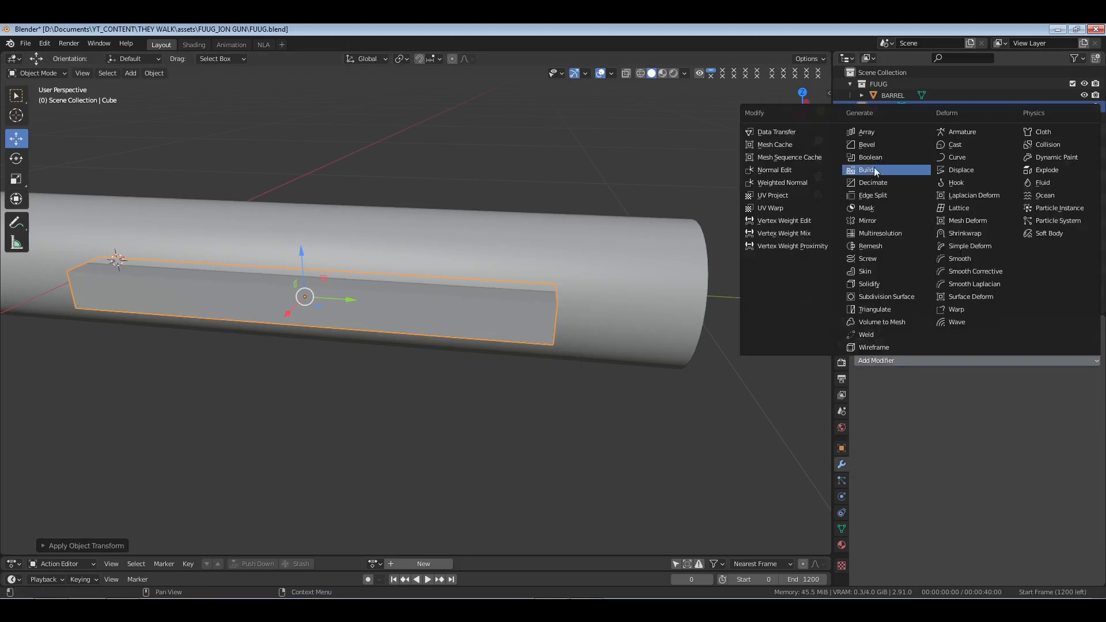
pyautogui.click(875, 143)
pyautogui.moveTo(1060, 450); pyautogui.dragTo(1014, 461)
pyautogui.click(1083, 465)
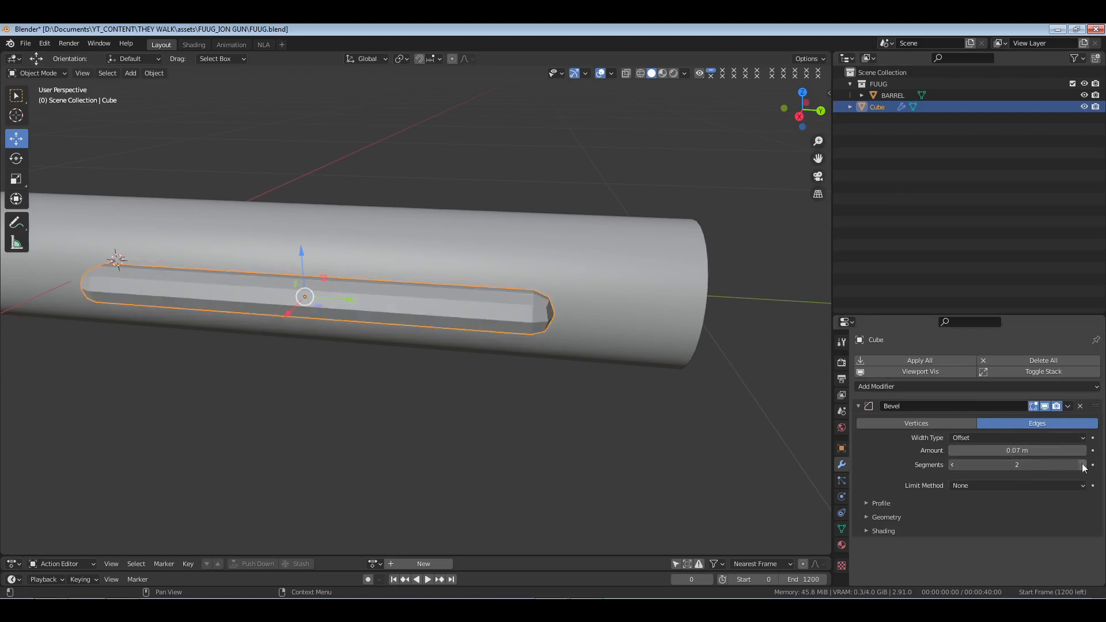
pyautogui.click(1083, 465)
pyautogui.moveTo(1017, 450); pyautogui.dragTo(978, 450)
# Move the bevelled block slightly along Y toward the barrel's closed end.
pyautogui.moveTo(420, 334); pyautogui.dragTo(468, 308, button='middle')
pyautogui.press('g')
pyautogui.press('y')
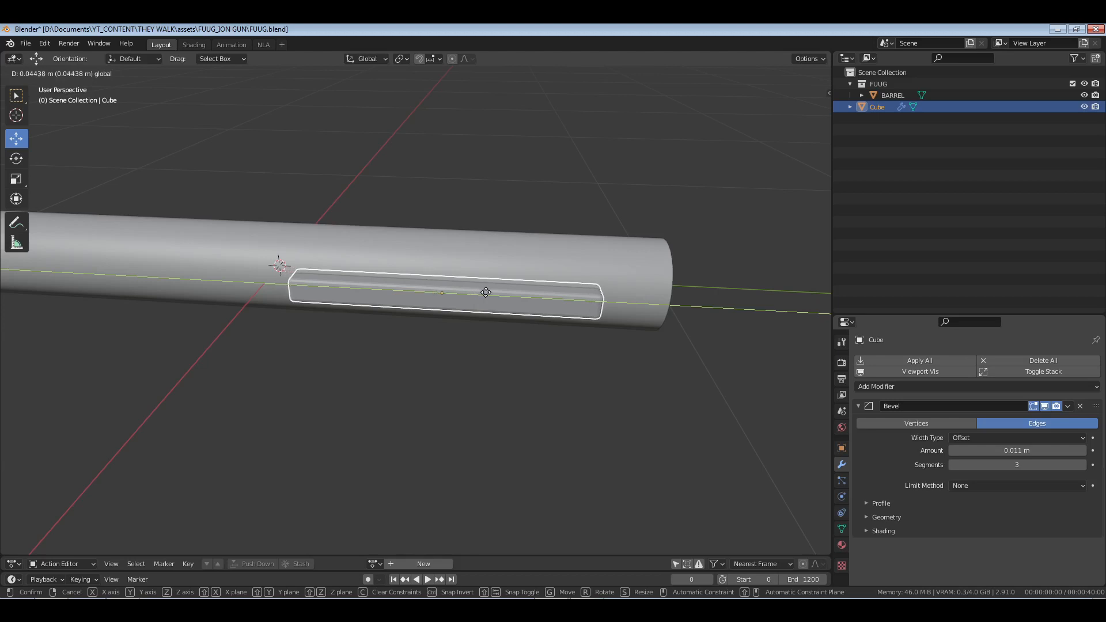
pyautogui.click(492, 292)
pyautogui.moveTo(492, 292); pyautogui.dragTo(503, 396, button='middle')
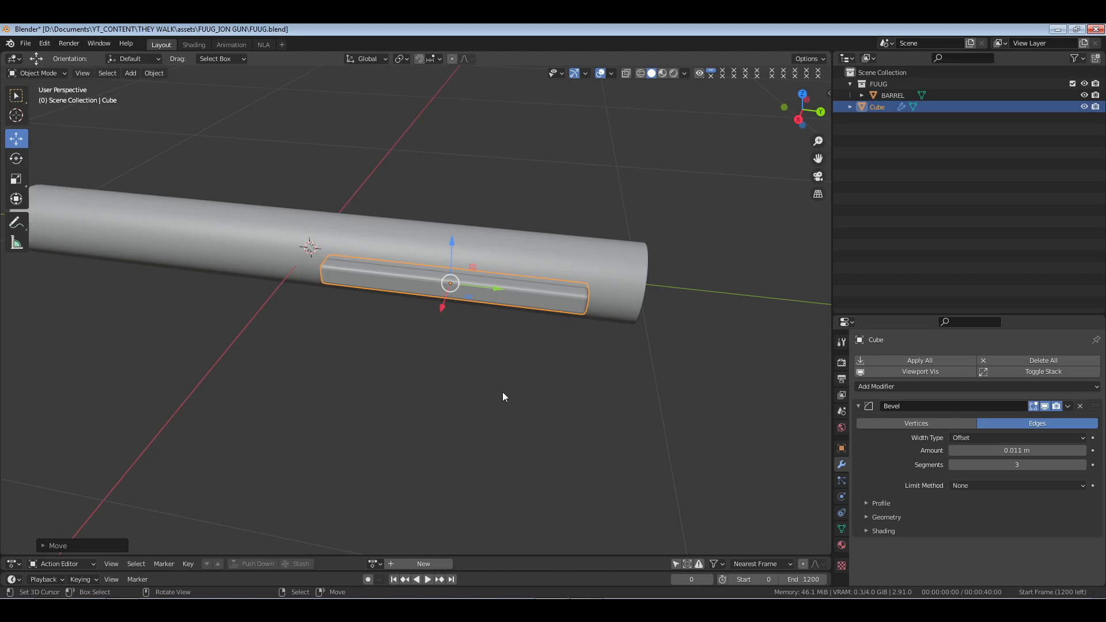
# Move the Cube object into the FUUG collection and keep the block selected.
pyautogui.moveTo(876, 108); pyautogui.dragTo(873, 85)
pyautogui.click(875, 85)
pyautogui.click(549, 298)
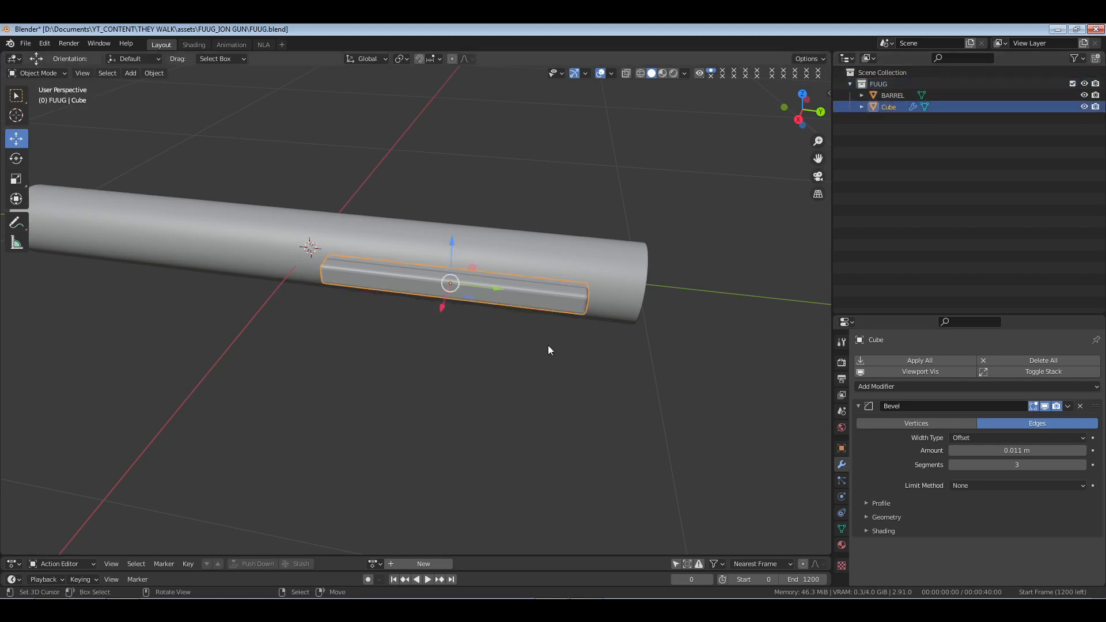
# Rename the bevelled block object as ION CHAMBER.
pyautogui.press('F2')
pyautogui.write('CHAMBER')
pyautogui.press('Return')
pyautogui.press('F2')
pyautogui.write('ION CH')
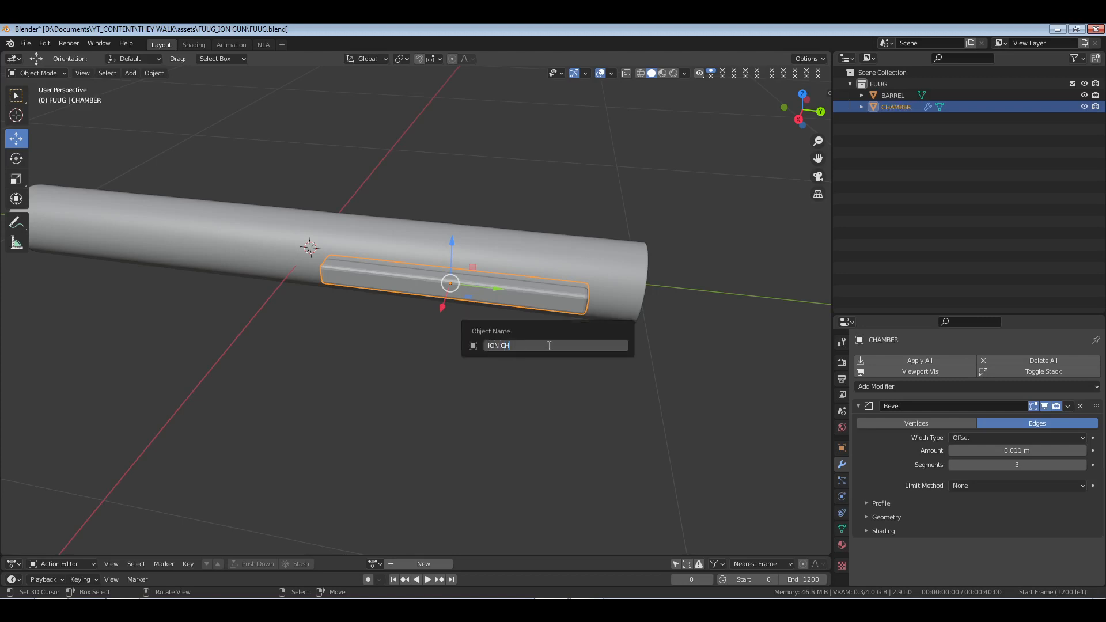
pyautogui.write('AMBER')
pyautogui.press('Return')
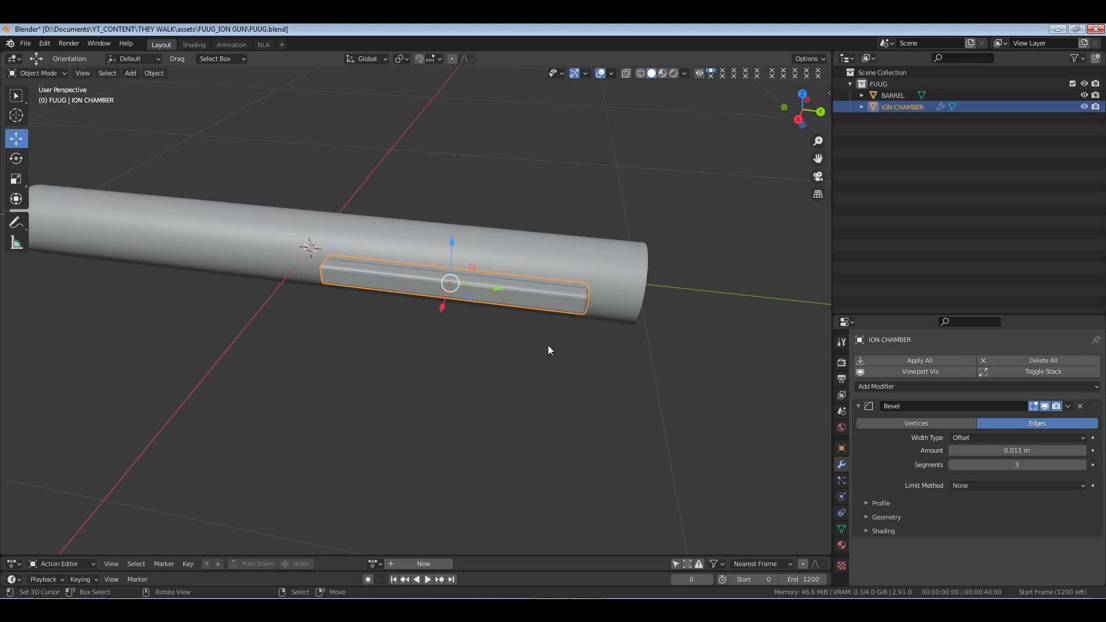
# Select the barrel's closed end face in Edit Mode and inset it slightly.
pyautogui.moveTo(547, 345); pyautogui.dragTo(520, 373, button='middle')
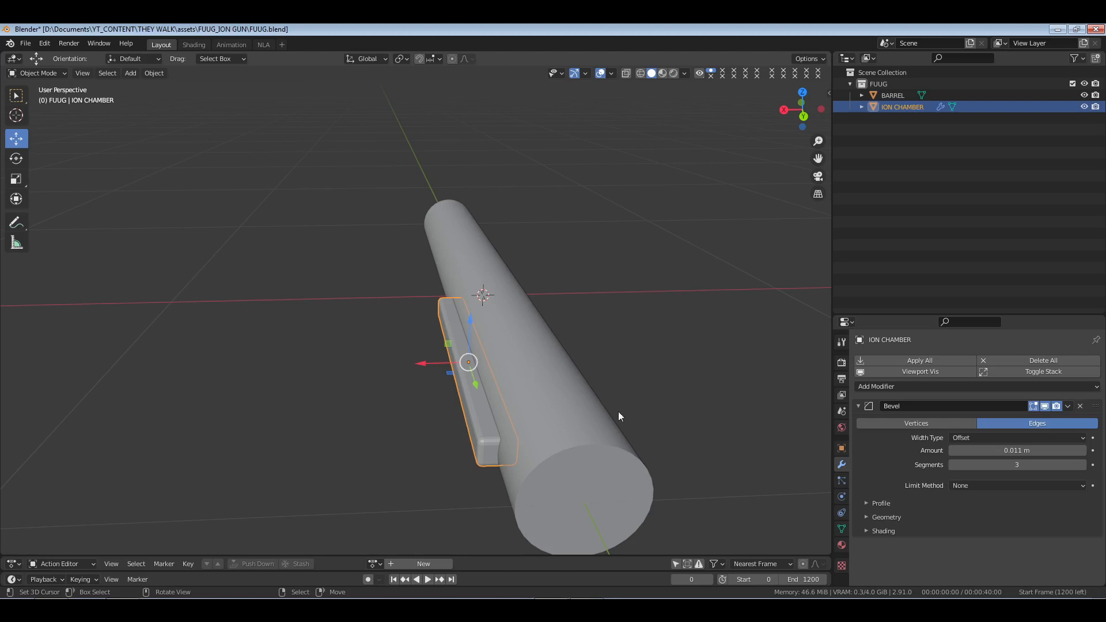
pyautogui.moveTo(623, 388); pyautogui.dragTo(651, 391, button='middle')
pyautogui.press('Tab')
pyautogui.press('Tab')
pyautogui.rightClick(596, 363)
pyautogui.press('Tab')
pyautogui.rightClick(654, 407)
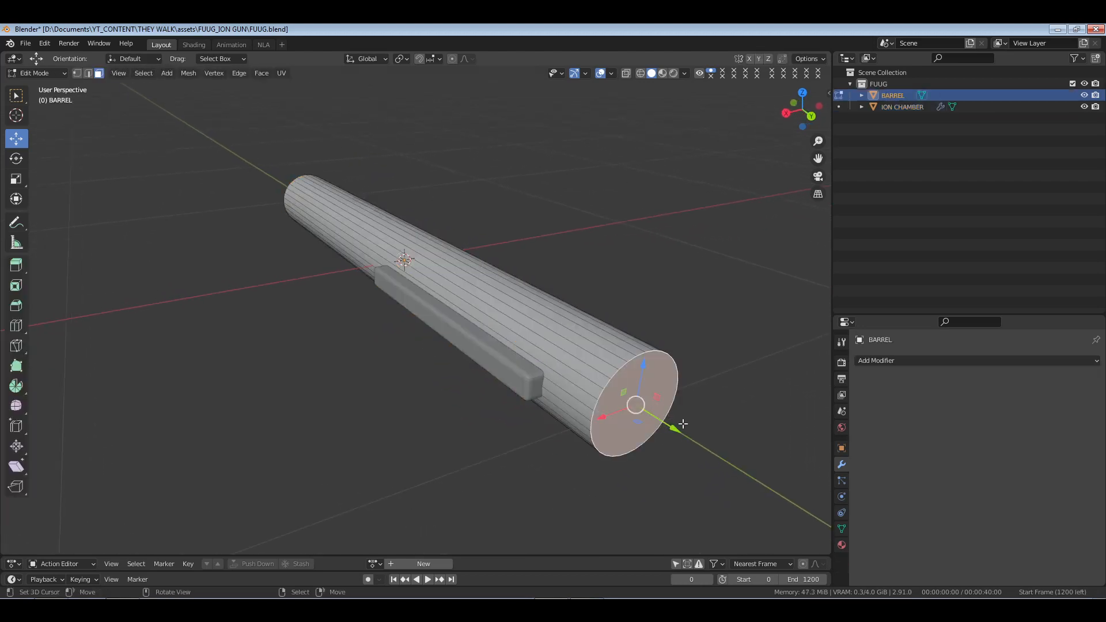
pyautogui.moveTo(683, 424); pyautogui.dragTo(674, 457, button='middle')
pyautogui.press('i')
pyautogui.click(684, 453)
# Extrude the inset end face inward along Y by about 0.036 m to form a shallow recess.
pyautogui.press('e')
pyautogui.rightClick(671, 454)
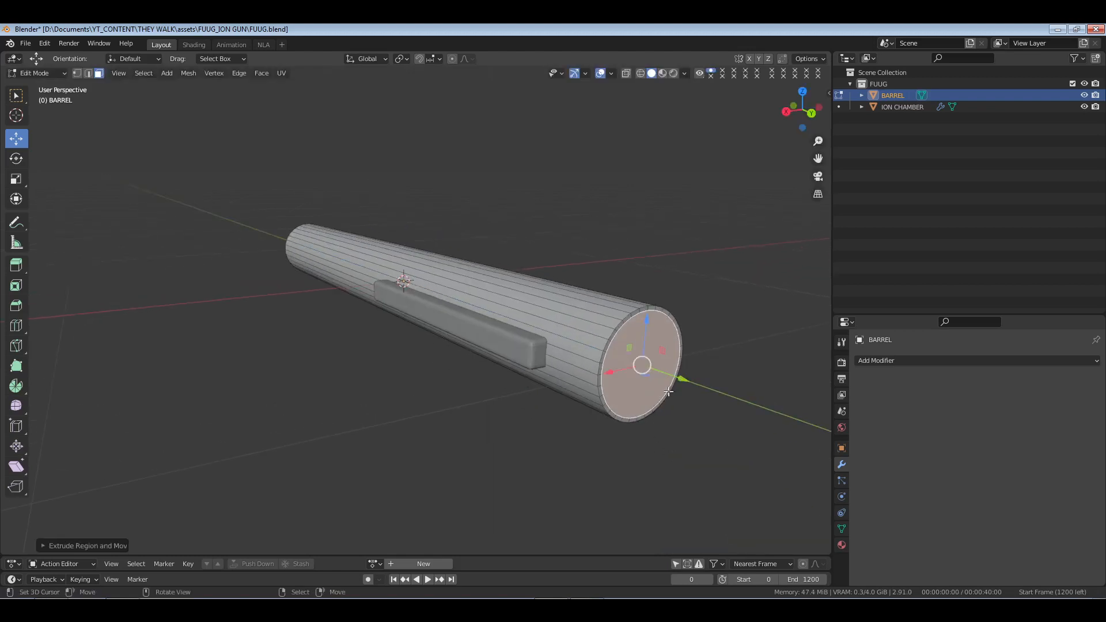
pyautogui.press('g')
pyautogui.press('y')
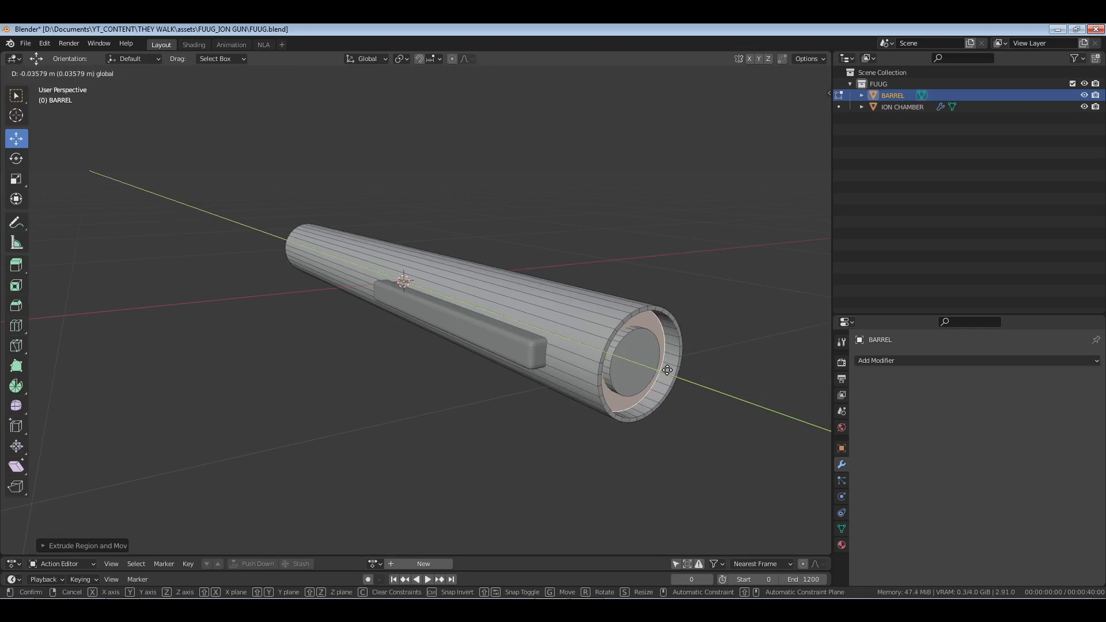
pyautogui.click(667, 369)
pyautogui.scroll(4, 671, 370)
pyautogui.keyDown('shift'); pyautogui.moveTo(672, 370); pyautogui.dragTo(537, 352, button='middle'); pyautogui.keyUp('shift')
pyautogui.scroll(-2, 650, 361)
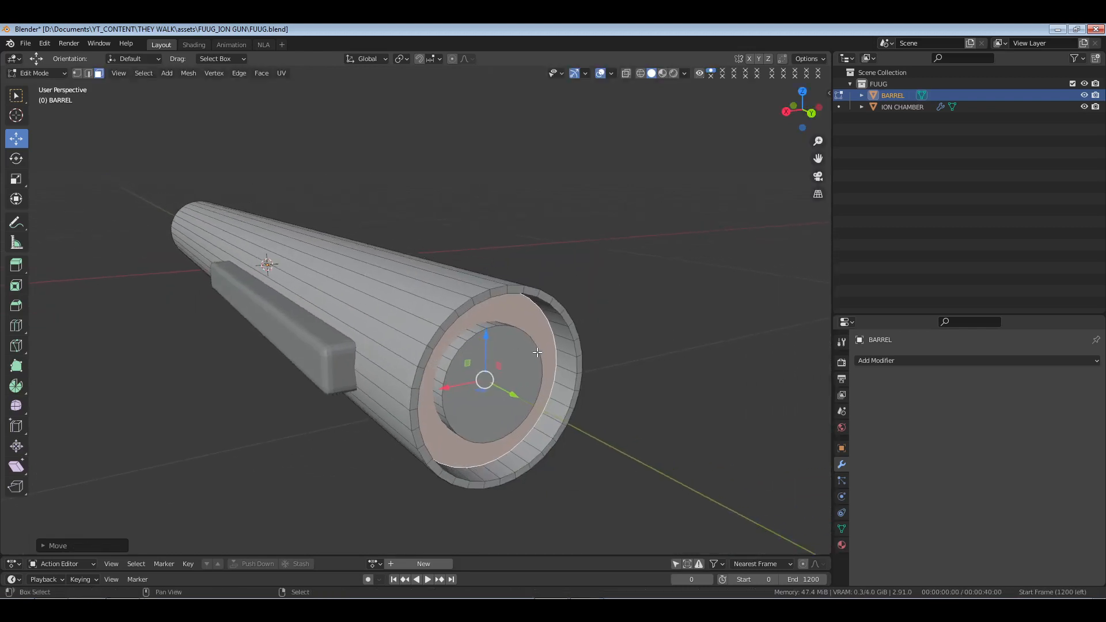
# Return to Object Mode and apply the barrel's object transform.
pyautogui.press('Tab')
pyautogui.scroll(3, 533, 343)
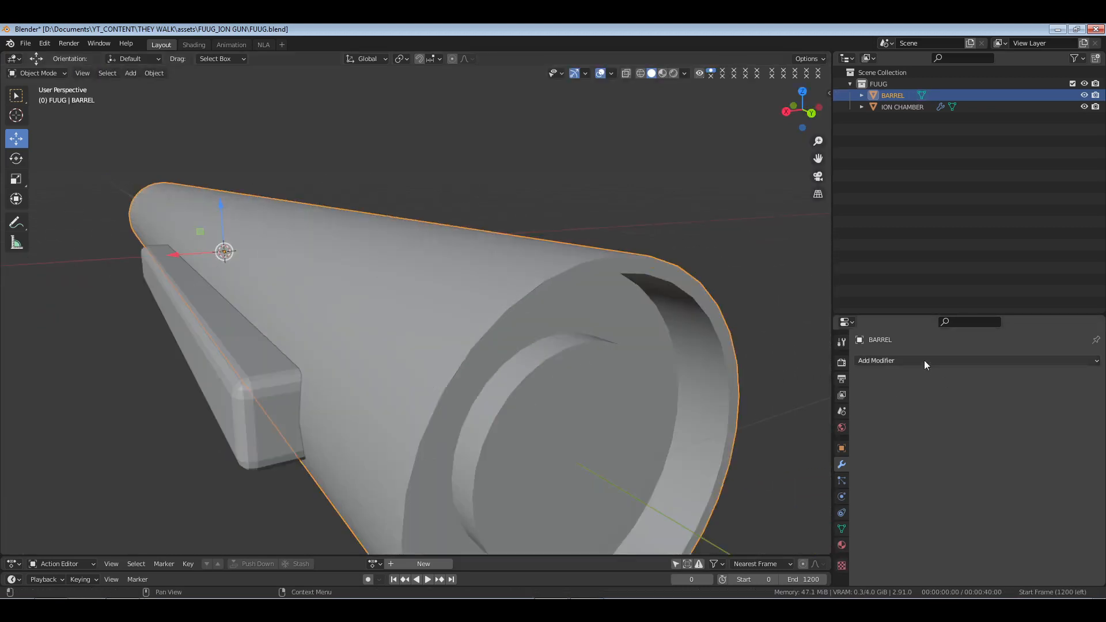
pyautogui.hotkey('ctrl', 'a')
pyautogui.click(641, 323)
pyautogui.click(895, 361)
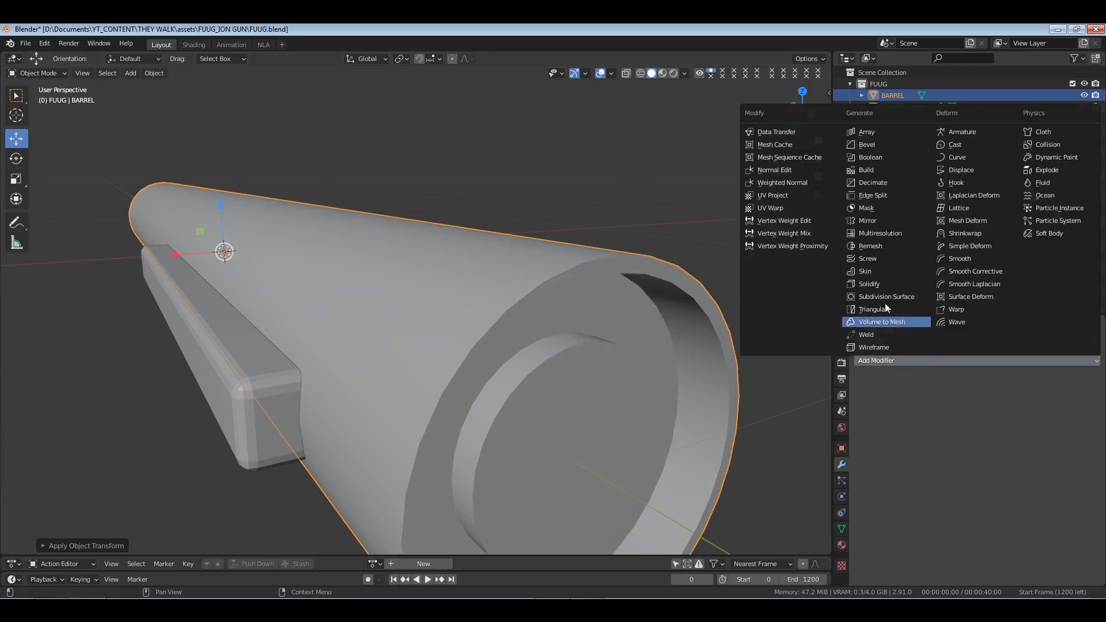
pyautogui.click(866, 145)
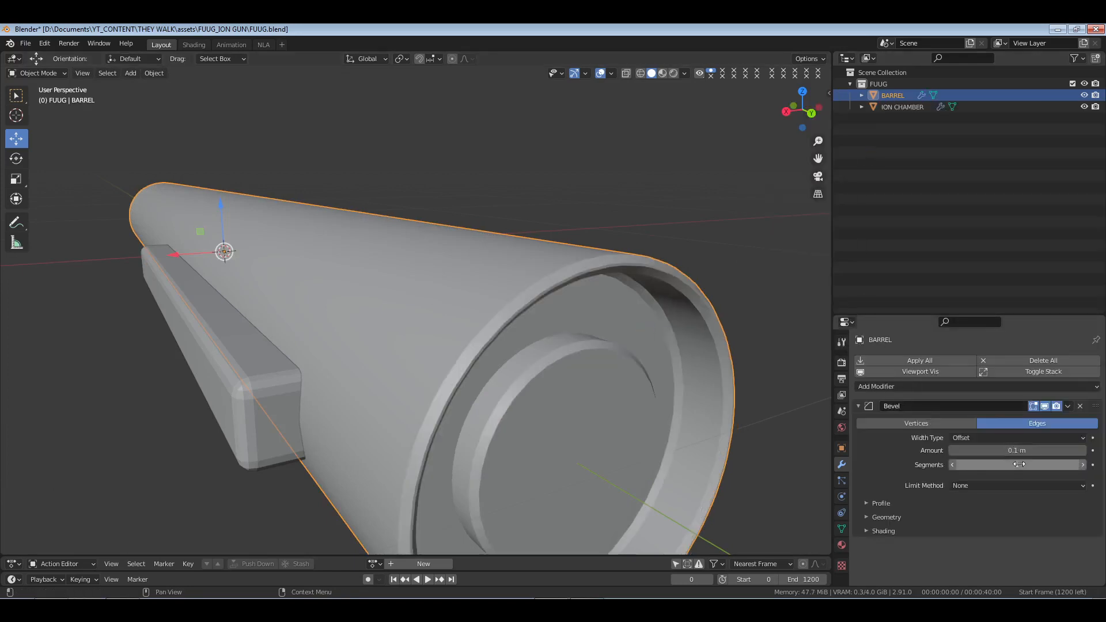
pyautogui.moveTo(1015, 450); pyautogui.dragTo(970, 451)
pyautogui.click(1081, 466)
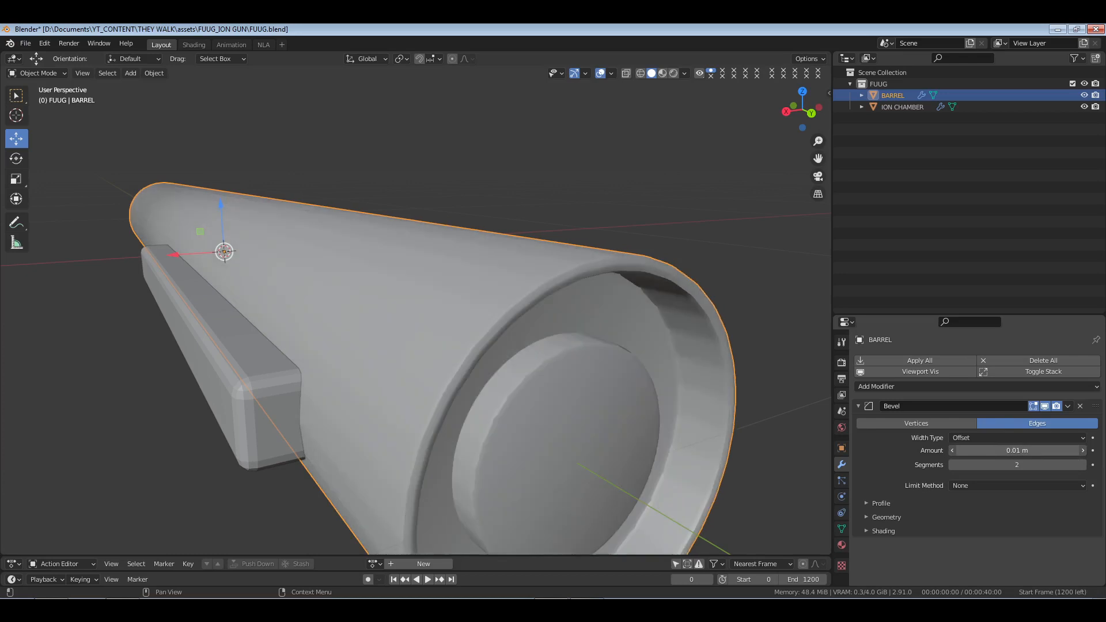
pyautogui.click(1080, 406)
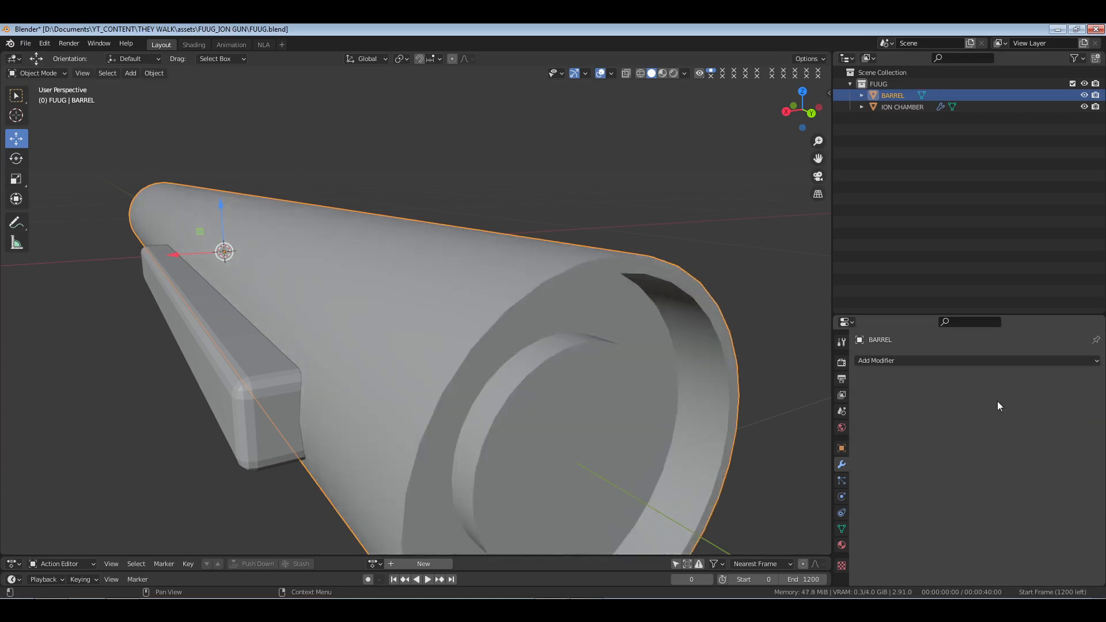
# Bevel the outer rim edge loop of the barrel's recessed end about 0.0046 m wide with two segments.
pyautogui.scroll(-2, 628, 327)
pyautogui.scroll(2, 611, 328)
pyautogui.press('Tab')
pyautogui.scroll(-1, 612, 310)
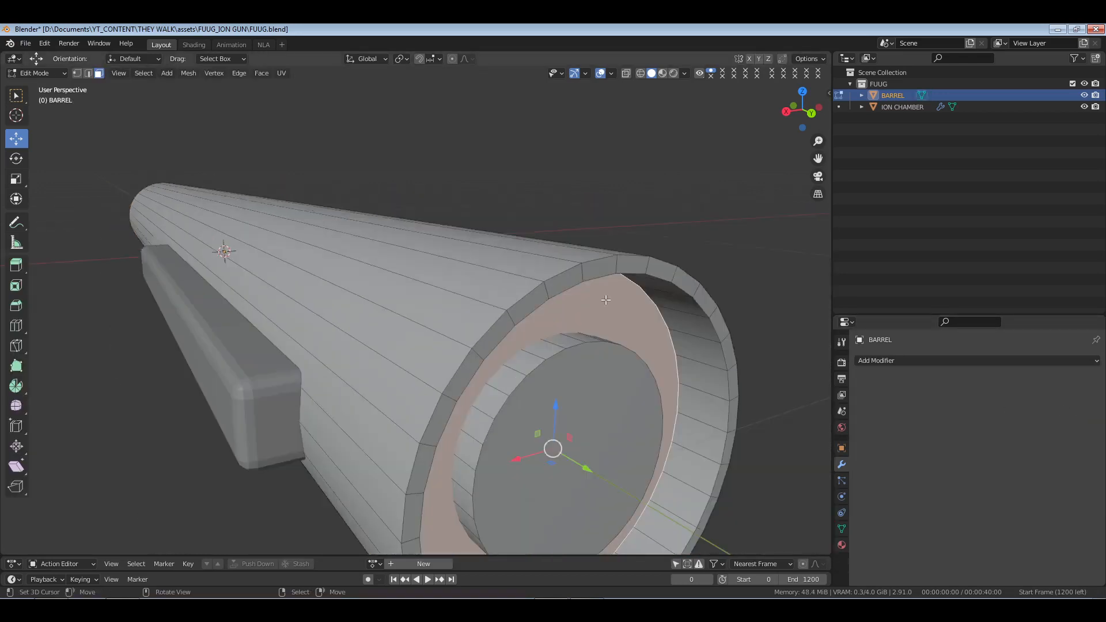
pyautogui.press('1')
pyautogui.keyDown('alt'); pyautogui.click(562, 271); pyautogui.keyUp('alt')
pyautogui.hotkey('ctrl', 'b')
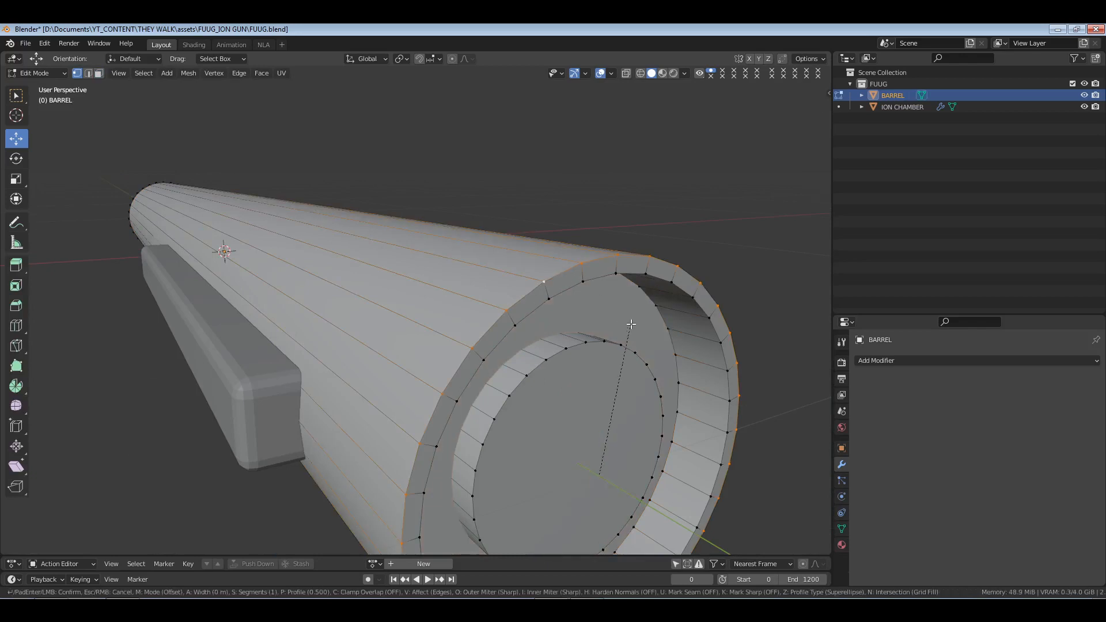
pyautogui.scroll(1, 659, 316)
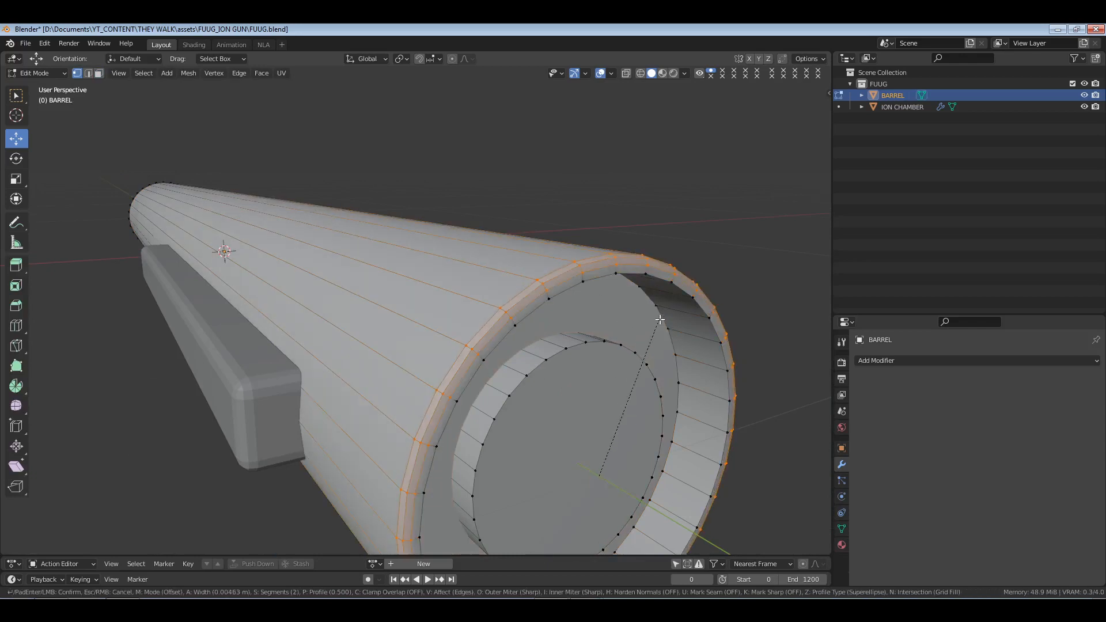
pyautogui.click(660, 319)
# Bevel the inner rim edge loop of the barrel's open end about 0.0028 m wide with two segments and clear the selection.
pyautogui.moveTo(660, 319); pyautogui.dragTo(641, 324, button='middle')
pyautogui.hotkey('ctrl', 'b')
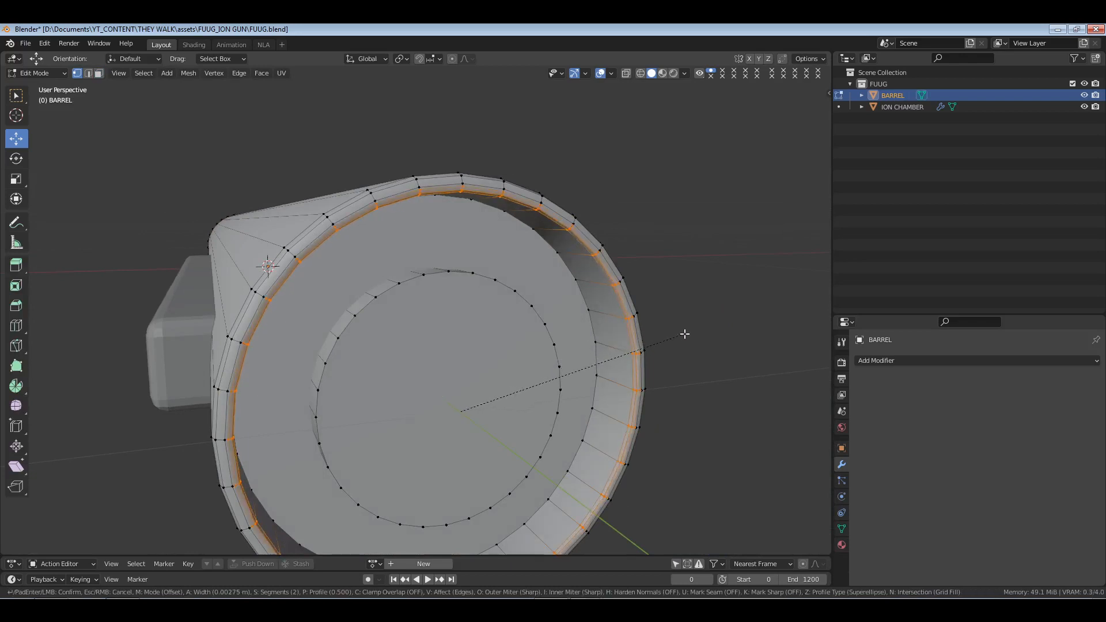
pyautogui.click(685, 333)
pyautogui.hotkey('alt', 'a')
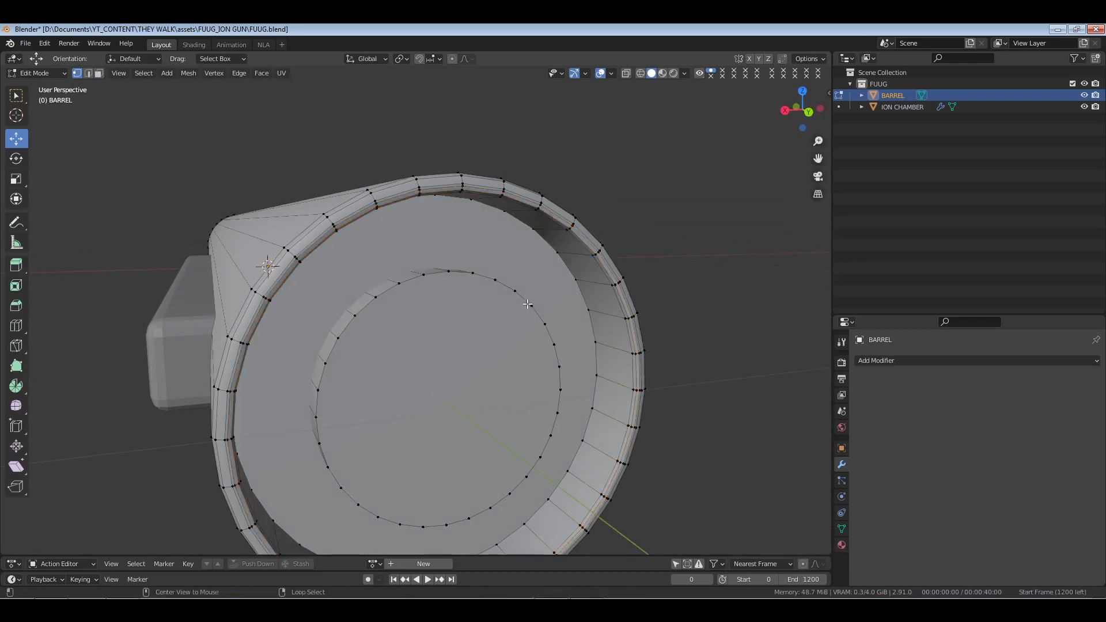
# Bevel the front edge loop of the raised disc inside the barrel end with two segments, and deselect everything.
pyautogui.keyDown('alt'); pyautogui.rightClick(527, 305); pyautogui.keyUp('alt')
pyautogui.hotkey('ctrl', 'n')
pyautogui.press('Escape')
pyautogui.hotkey('ctrl', 'b')
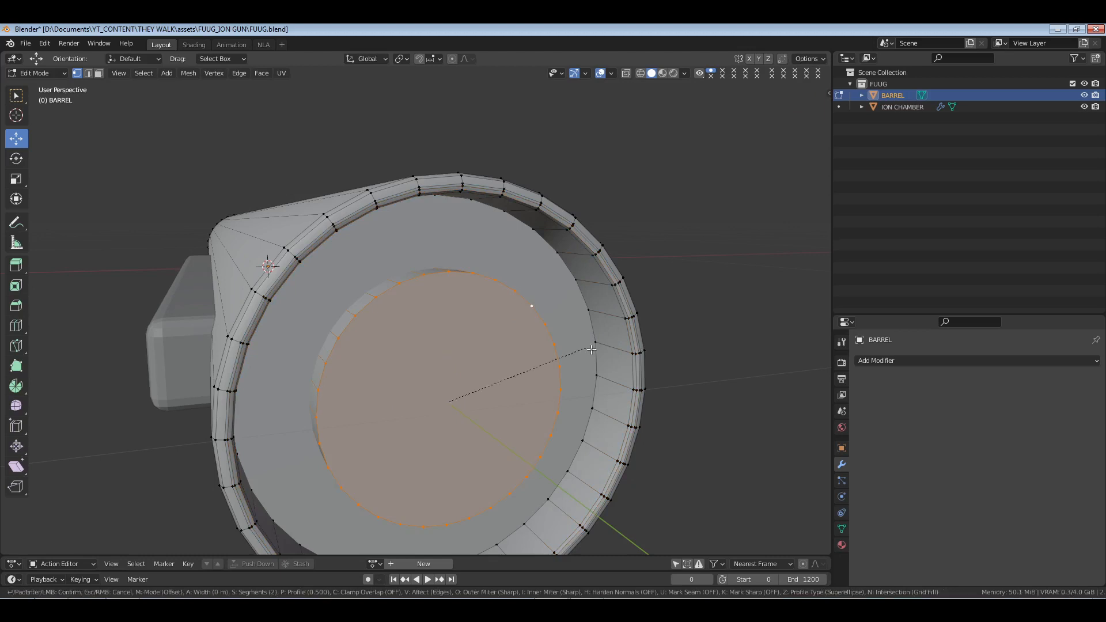
pyautogui.click(605, 350)
pyautogui.hotkey('alt', 'a')
# Return to Object Mode, deselect the barrel and save the file.
pyautogui.scroll(-3, 546, 333)
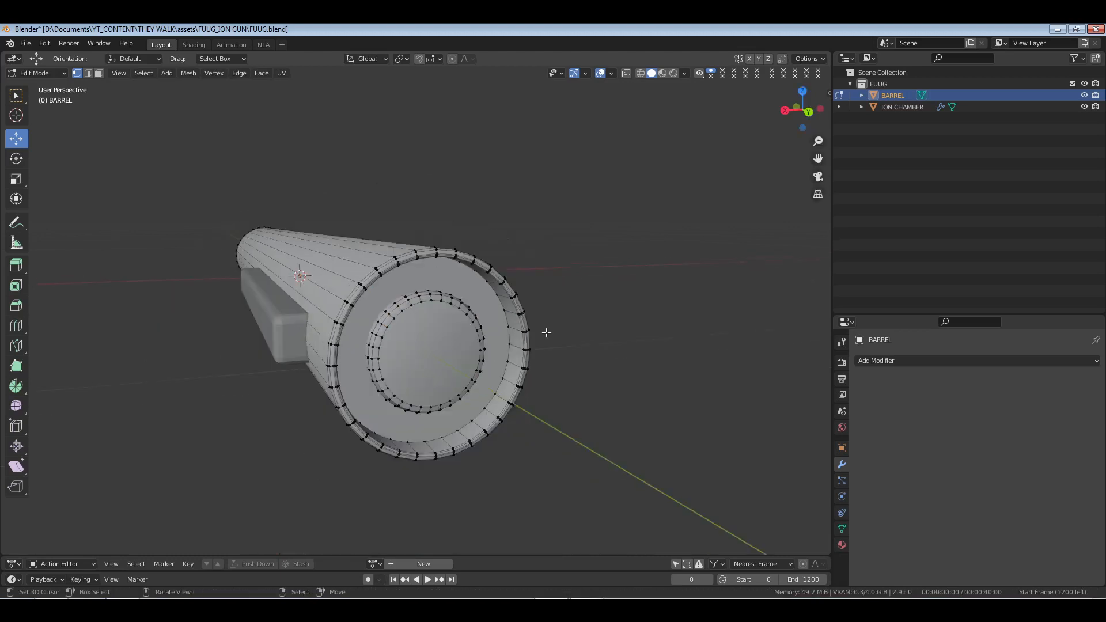
pyautogui.scroll(-3, 547, 333)
pyautogui.press('Tab')
pyautogui.hotkey('alt', 'a')
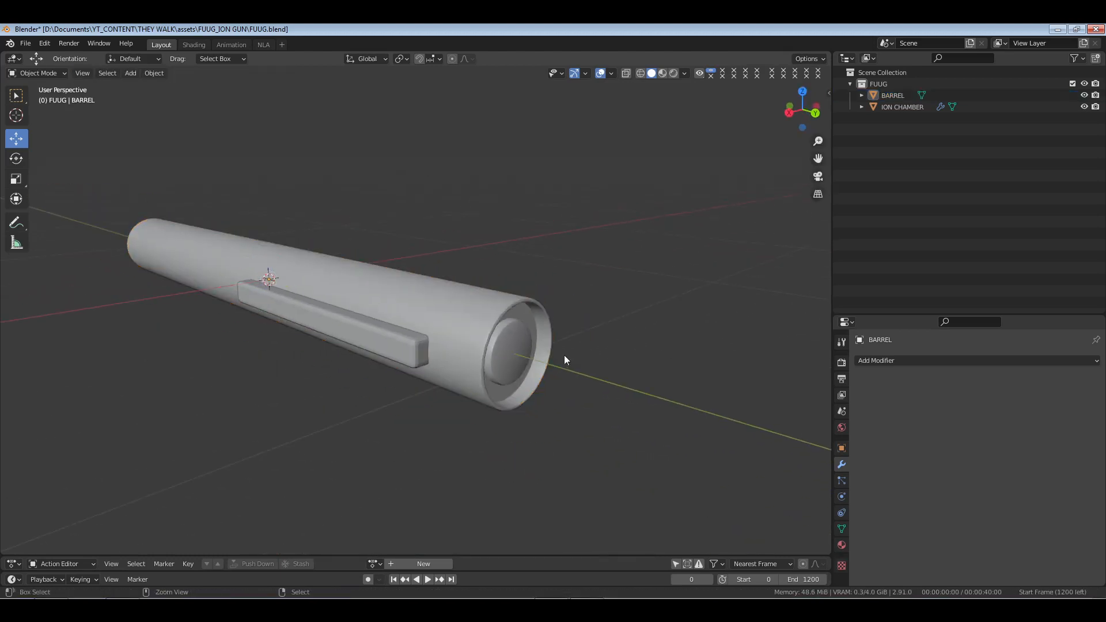
pyautogui.hotkey('ctrl', 's')
# Select the ion chamber block and snap the 3D cursor to it.
pyautogui.moveTo(564, 355); pyautogui.dragTo(499, 334, button='middle')
pyautogui.click(512, 338)
pyautogui.scroll(4, 501, 337)
pyautogui.hotkey('shift', 's')
pyautogui.click(500, 399)
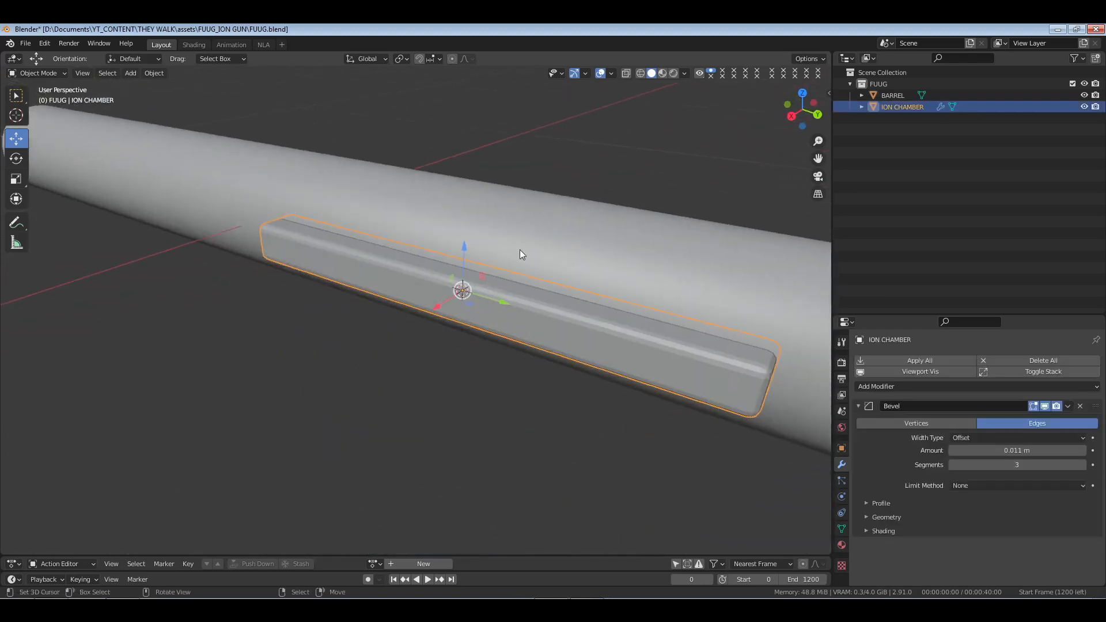
# Add a cylinder mesh at the 3D cursor and rotate it 90° about X.
pyautogui.hotkey('shift', 'a')
pyautogui.click(594, 304)
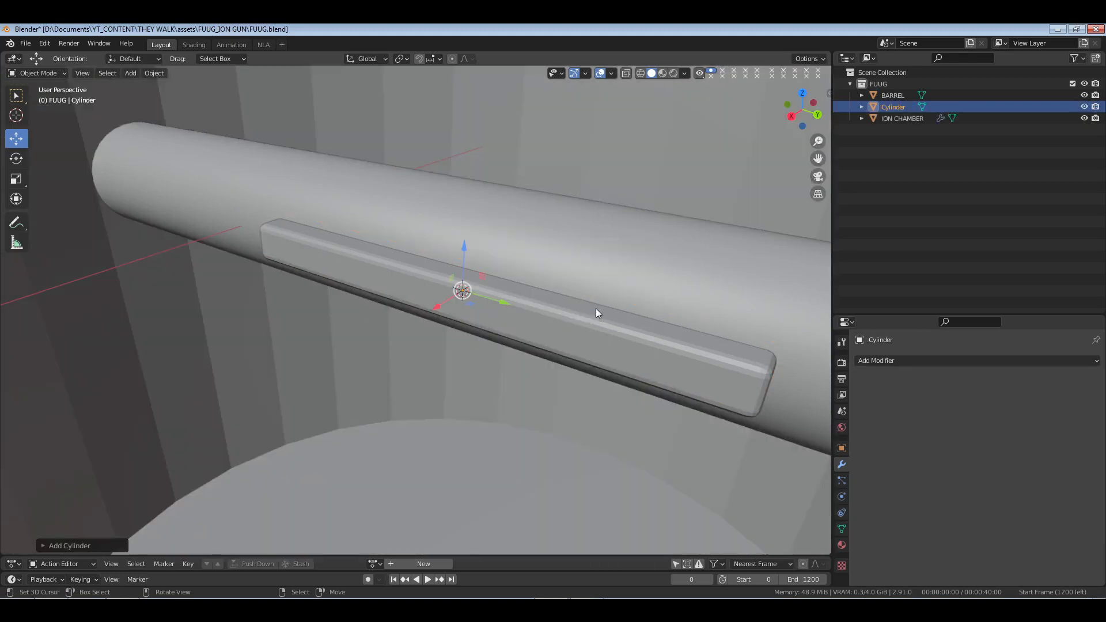
pyautogui.write('rx90')
pyautogui.press('Return')
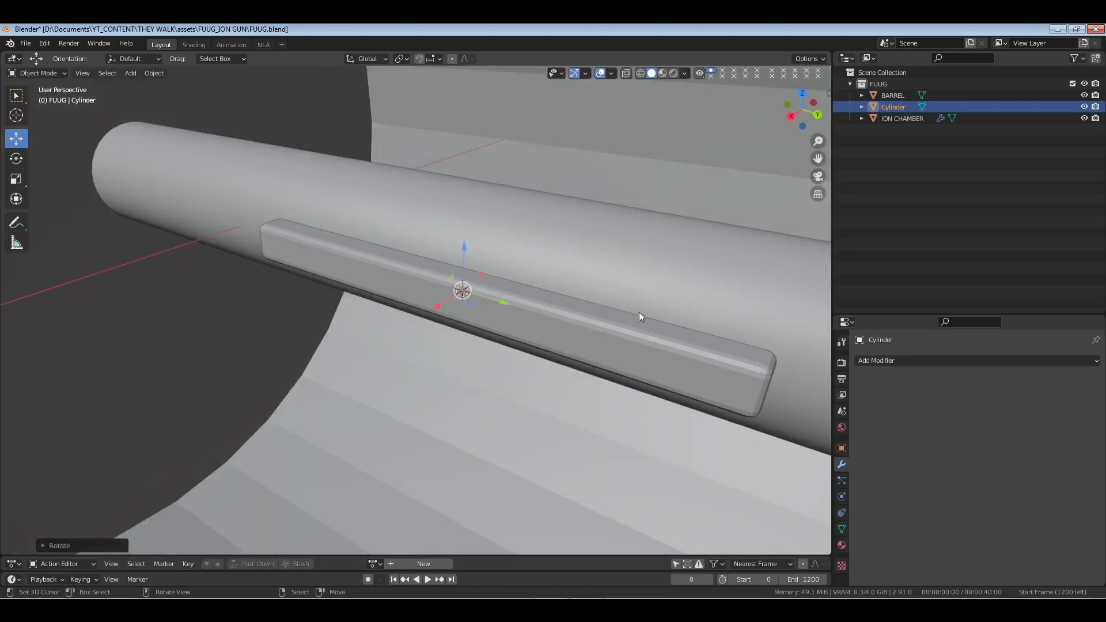
# Scale the cylinder down to roughly the barrel's thickness and rotate it 90° about Z so it faces sideways.
pyautogui.press('s')
pyautogui.click(575, 309)
pyautogui.write('r')
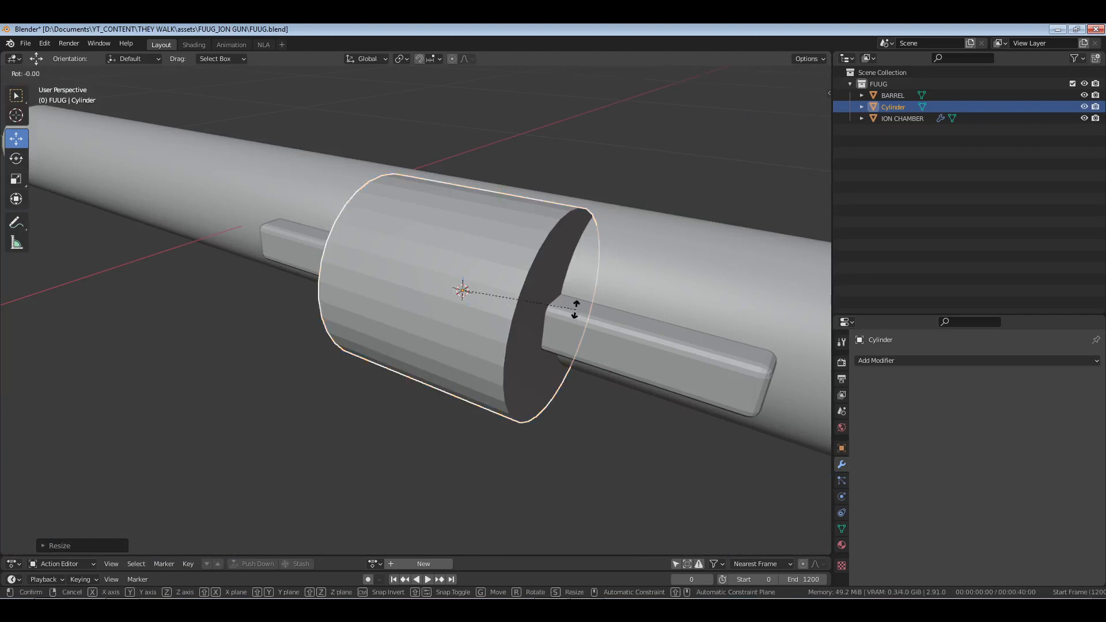
pyautogui.write('z90')
pyautogui.press('Return')
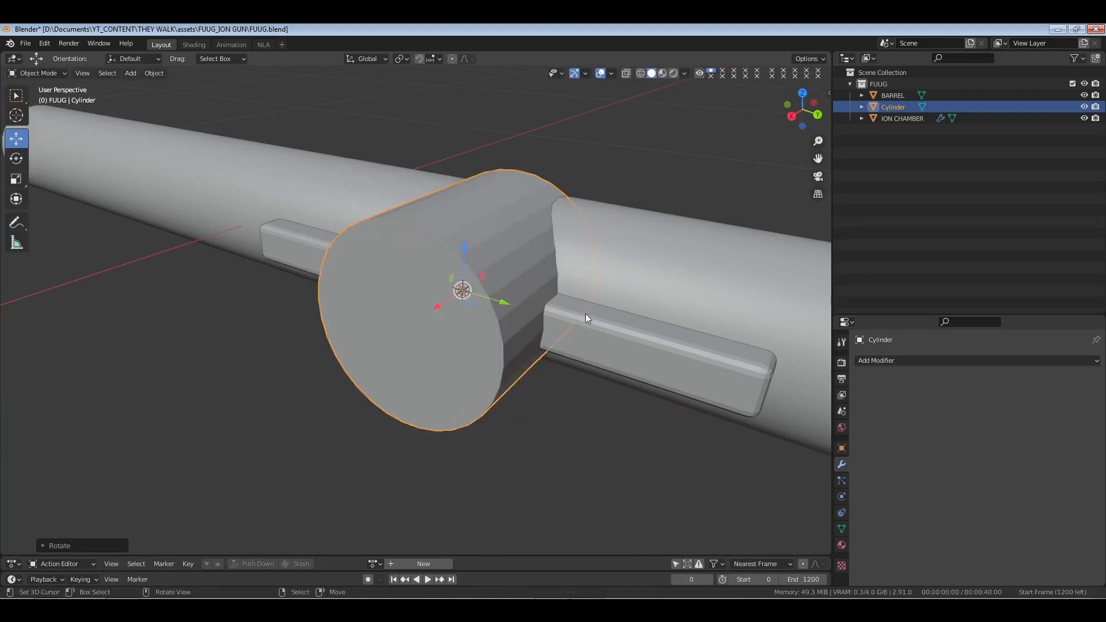
# Shrink the cylinder slightly, shade it smooth and enable Auto Smooth at 30°.
pyautogui.press('r')
pyautogui.click(593, 327)
pyautogui.rightClick(595, 330)
pyautogui.click(595, 327)
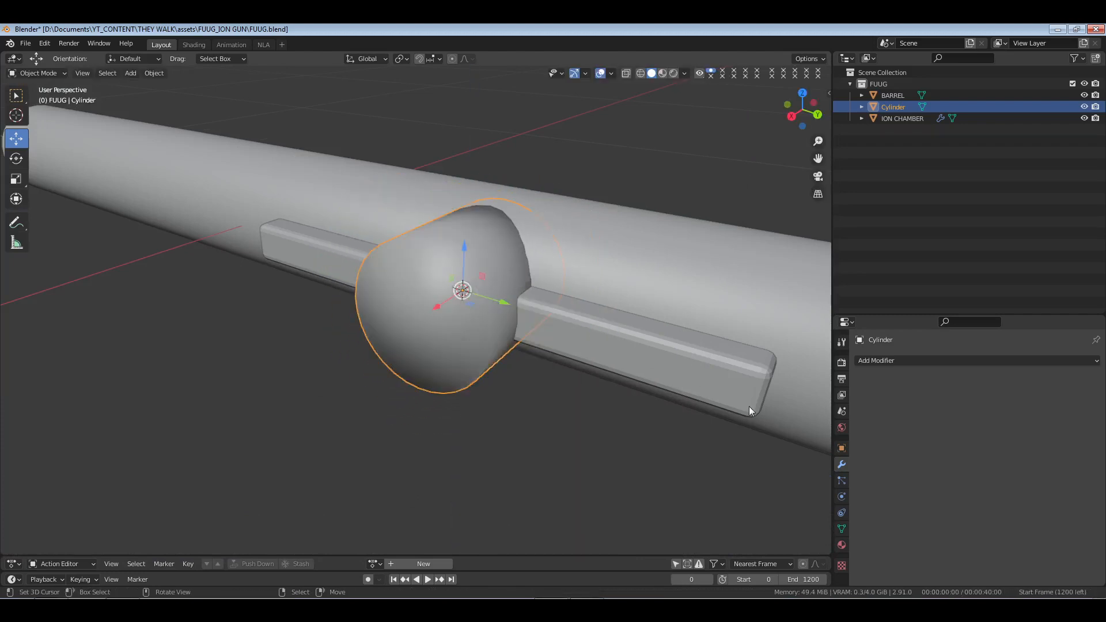
pyautogui.click(841, 529)
pyautogui.click(951, 464)
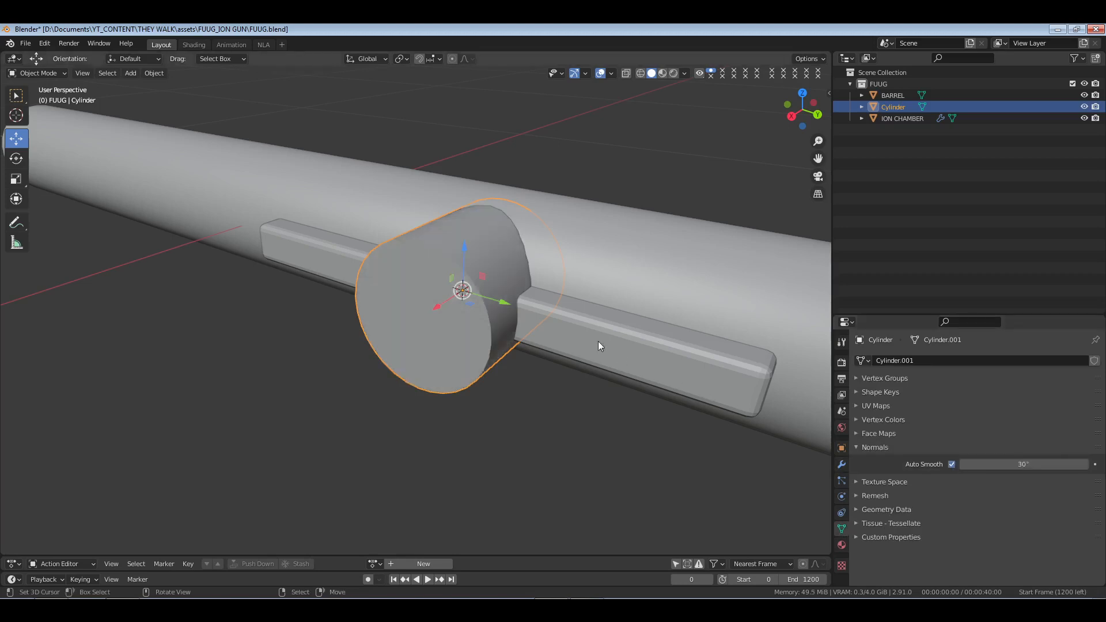
# Flatten the cylinder along X into a thin disc and nudge it slightly down along Z.
pyautogui.scroll(4, 510, 338)
pyautogui.press('s')
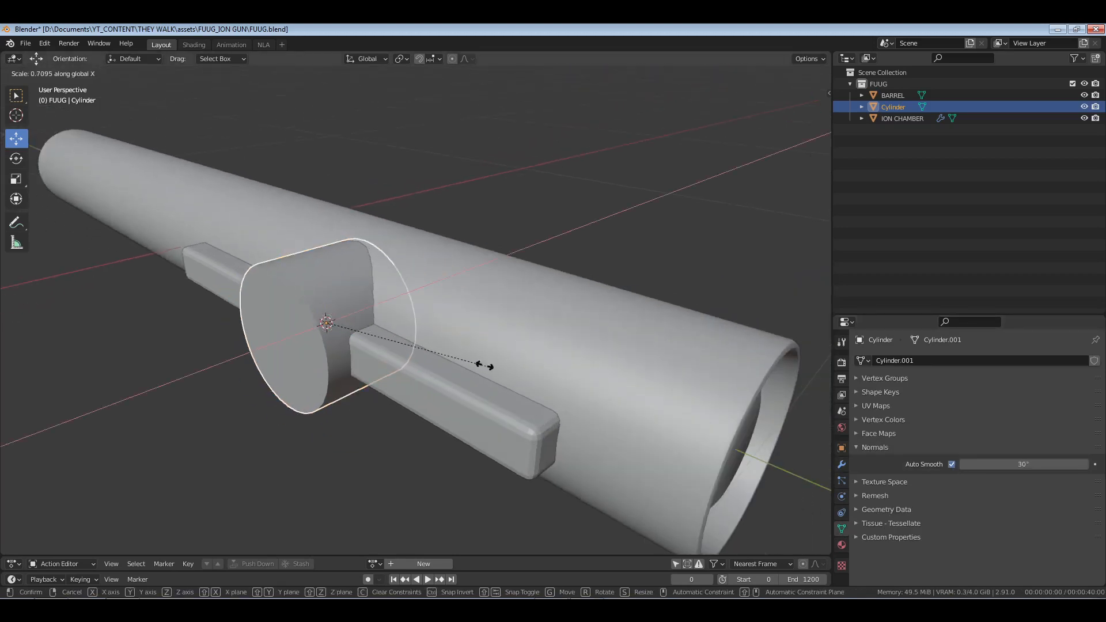
pyautogui.click(402, 347)
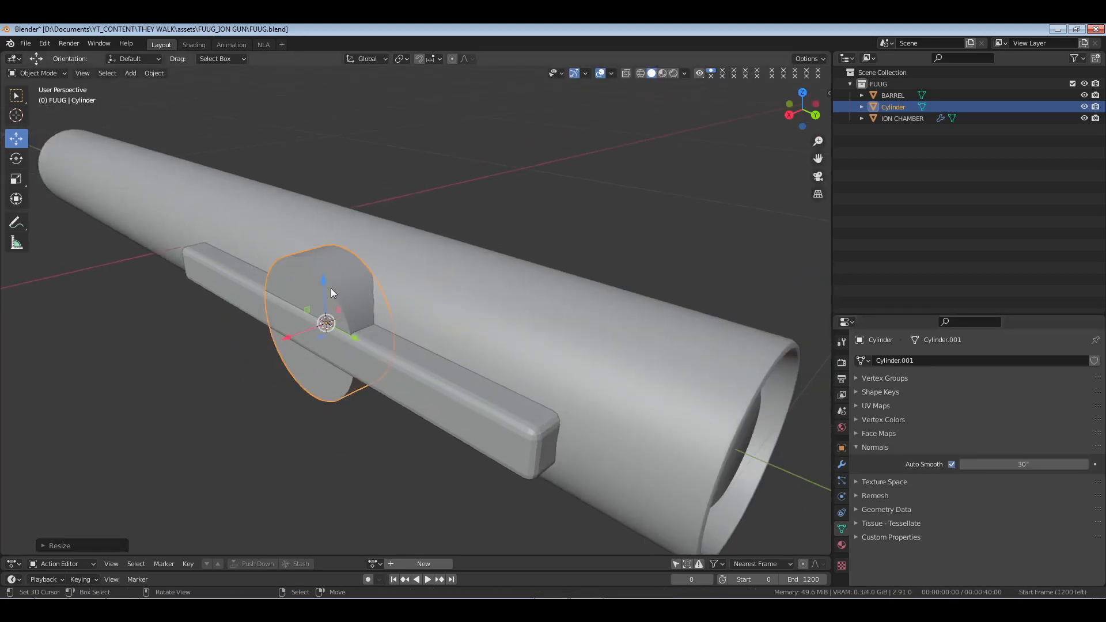
pyautogui.moveTo(322, 277); pyautogui.dragTo(323, 282)
pyautogui.press('s')
pyautogui.hotkey('shift', 'z')
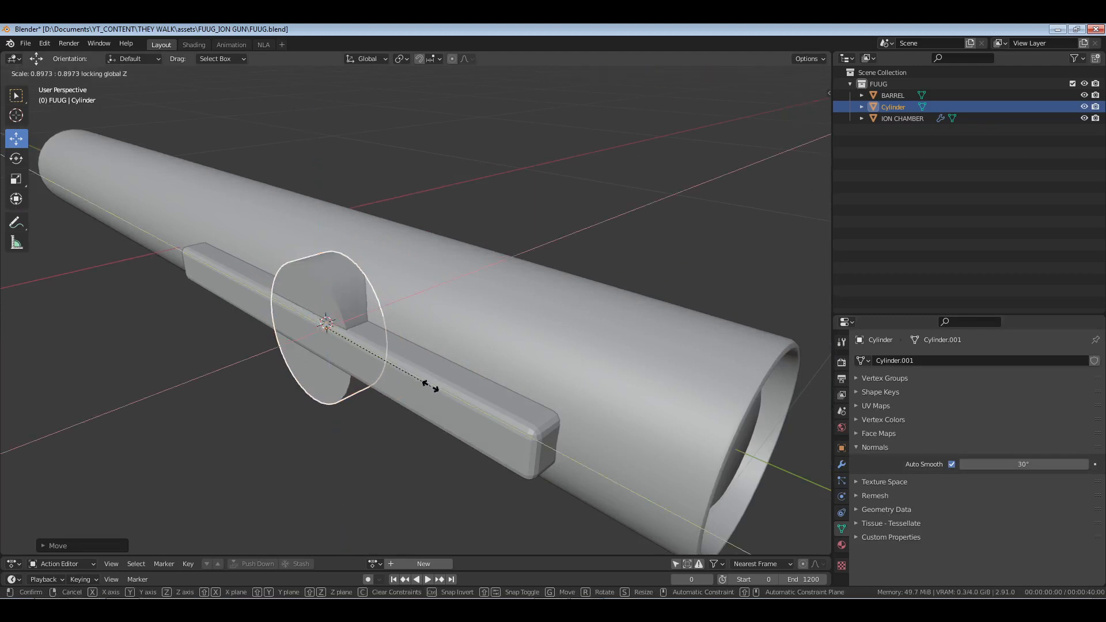
pyautogui.press('x')
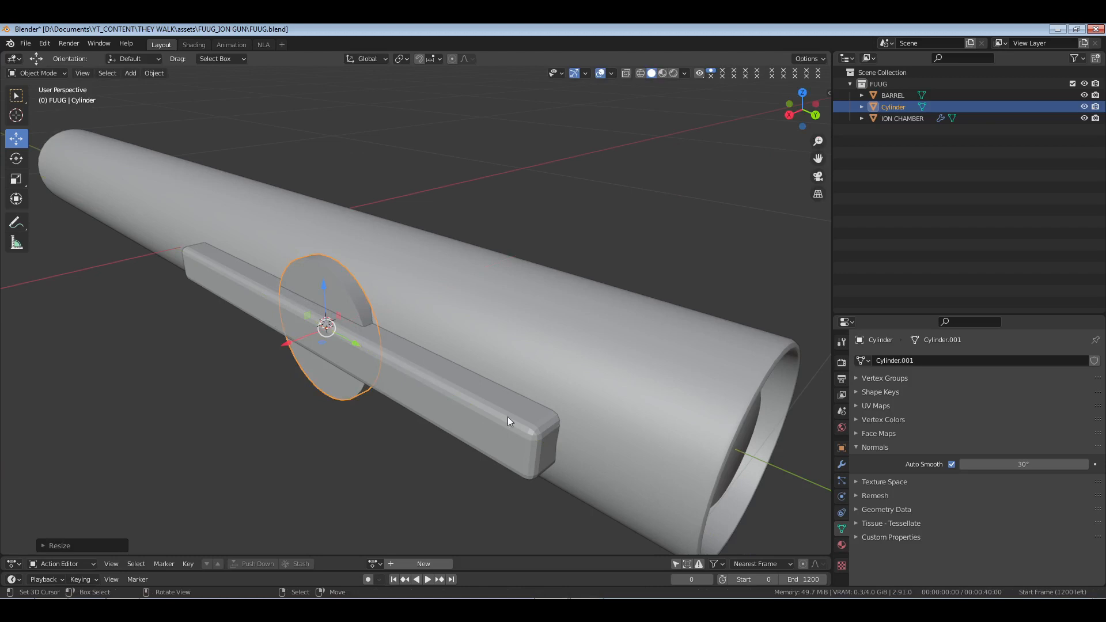
# Scale the disc down to a little taller than the ion chamber and snap it to the 3D cursor.
pyautogui.press('s')
pyautogui.click(364, 362)
pyautogui.press('KP_Decimal')
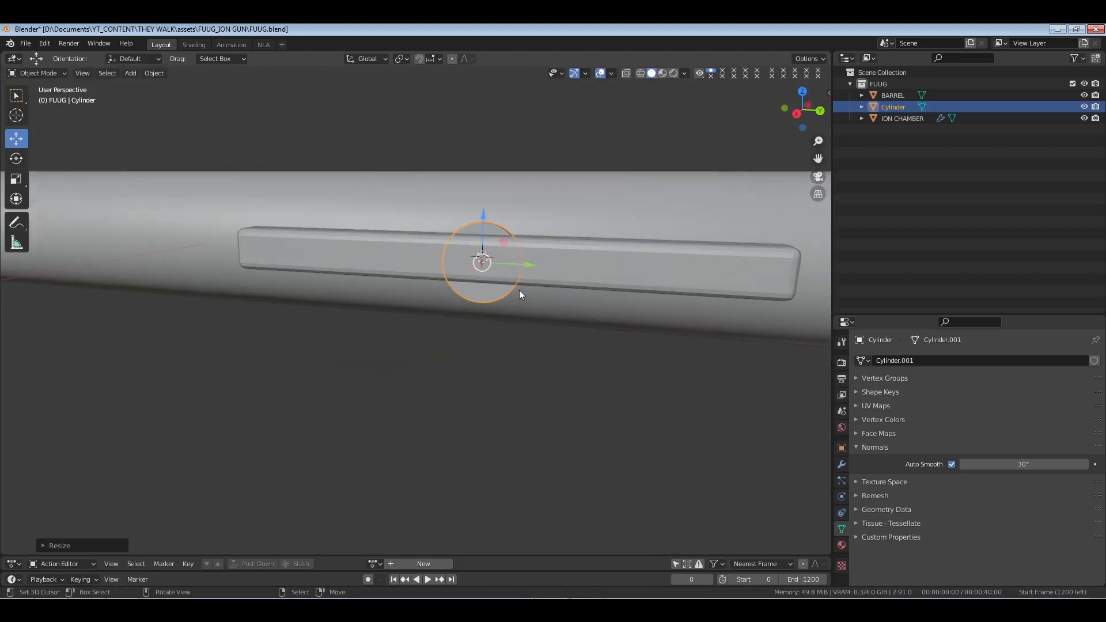
pyautogui.hotkey('shift', 's')
pyautogui.click(541, 255)
pyautogui.moveTo(540, 256); pyautogui.dragTo(390, 292, button='middle')
pyautogui.keyDown('shift'); pyautogui.moveTo(271, 316); pyautogui.dragTo(365, 297, button='middle'); pyautogui.keyUp('shift')
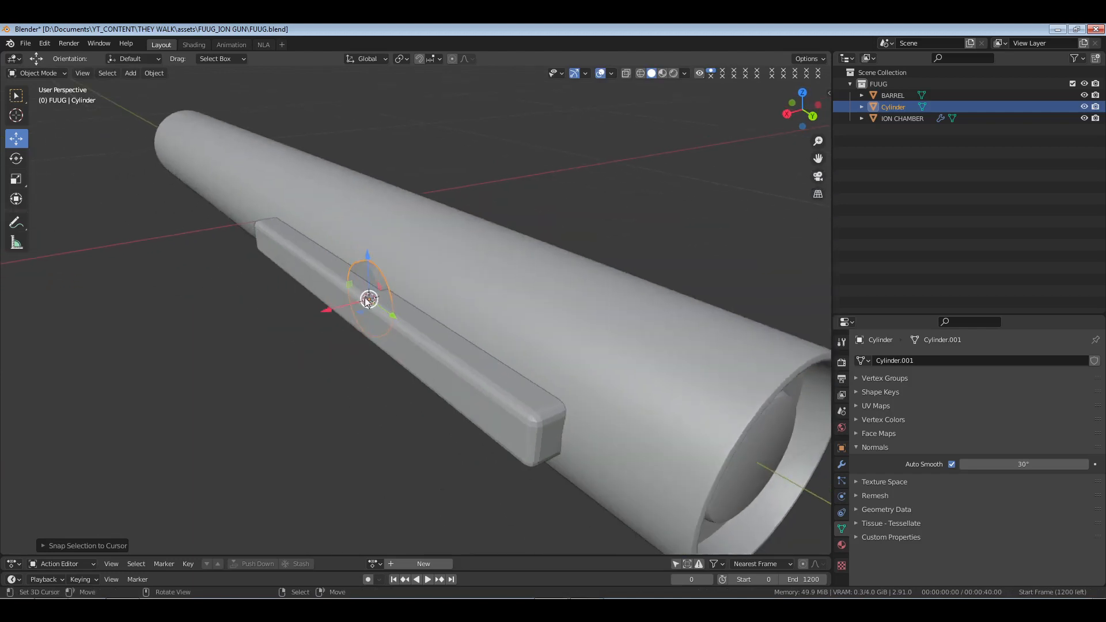
pyautogui.press('KP_Decimal')
pyautogui.scroll(-8, 425, 268)
pyautogui.moveTo(429, 265); pyautogui.dragTo(496, 288, button='middle')
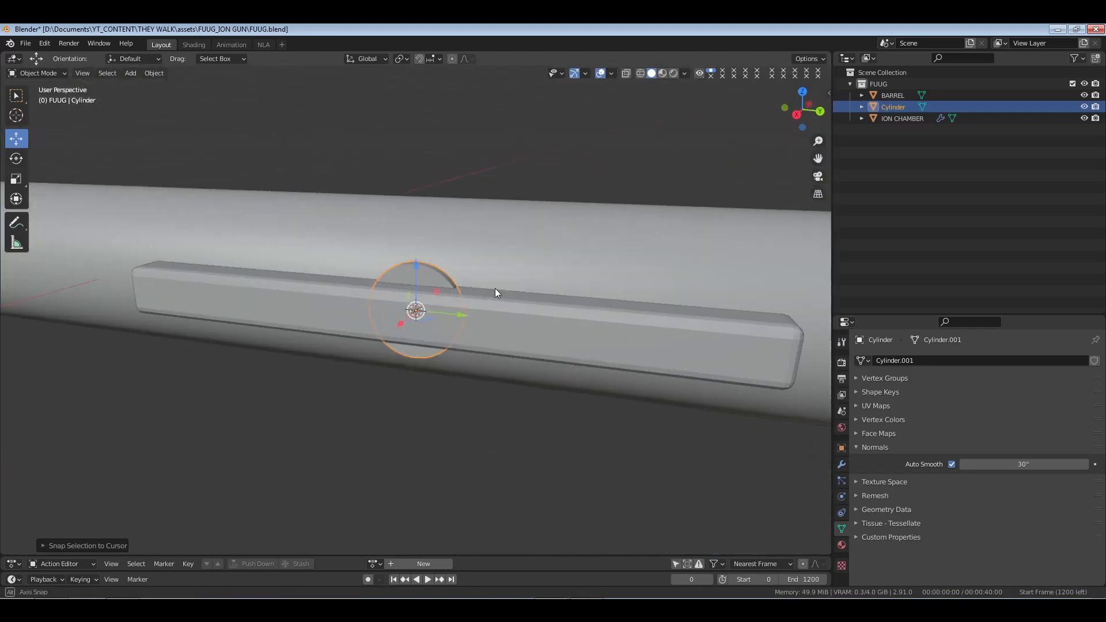
# Move the disc along negative Y to the chamber's far end and adjust its height along Z to overlap the block.
pyautogui.press('g')
pyautogui.press('z')
pyautogui.click(420, 240)
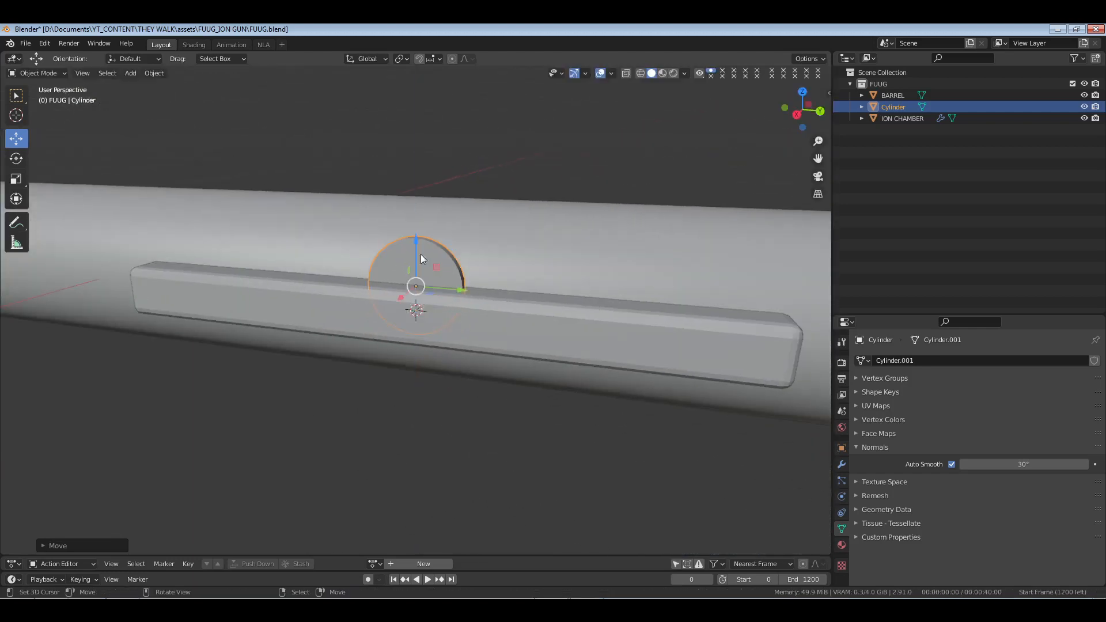
pyautogui.moveTo(421, 254); pyautogui.dragTo(474, 305, button='middle')
pyautogui.moveTo(462, 288); pyautogui.dragTo(199, 276)
pyautogui.moveTo(199, 276); pyautogui.dragTo(321, 266, button='middle')
pyautogui.moveTo(321, 270); pyautogui.dragTo(329, 333)
pyautogui.moveTo(329, 332); pyautogui.dragTo(552, 375, button='middle')
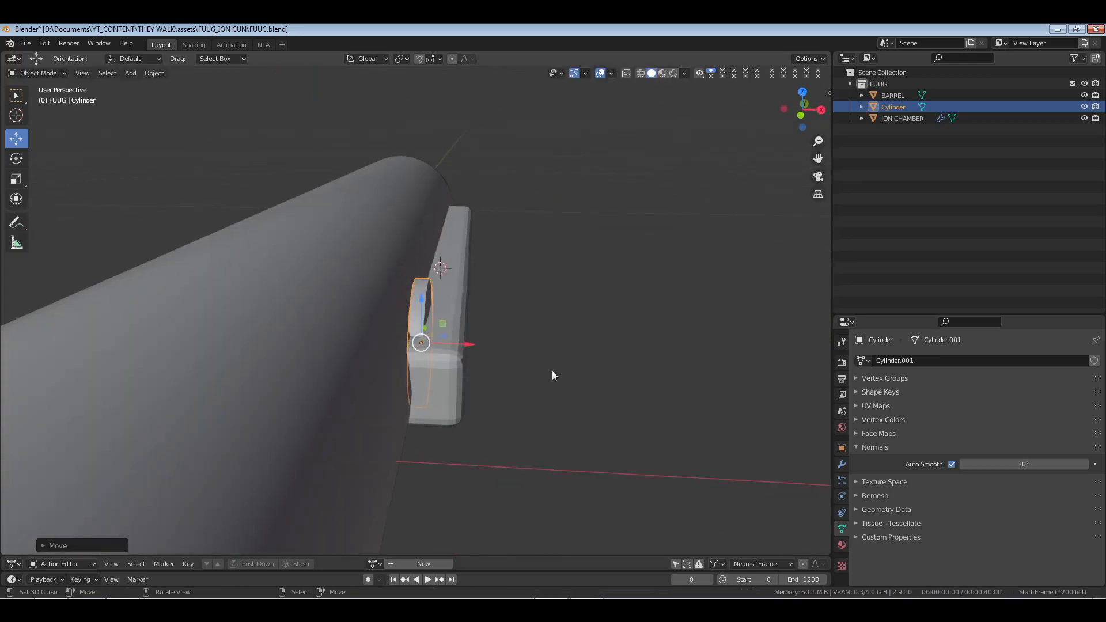
# Adjust the disc's thickness along X and nudge it along X where the chamber meets the barrel.
pyautogui.press('s')
pyautogui.press('x')
pyautogui.click(462, 346)
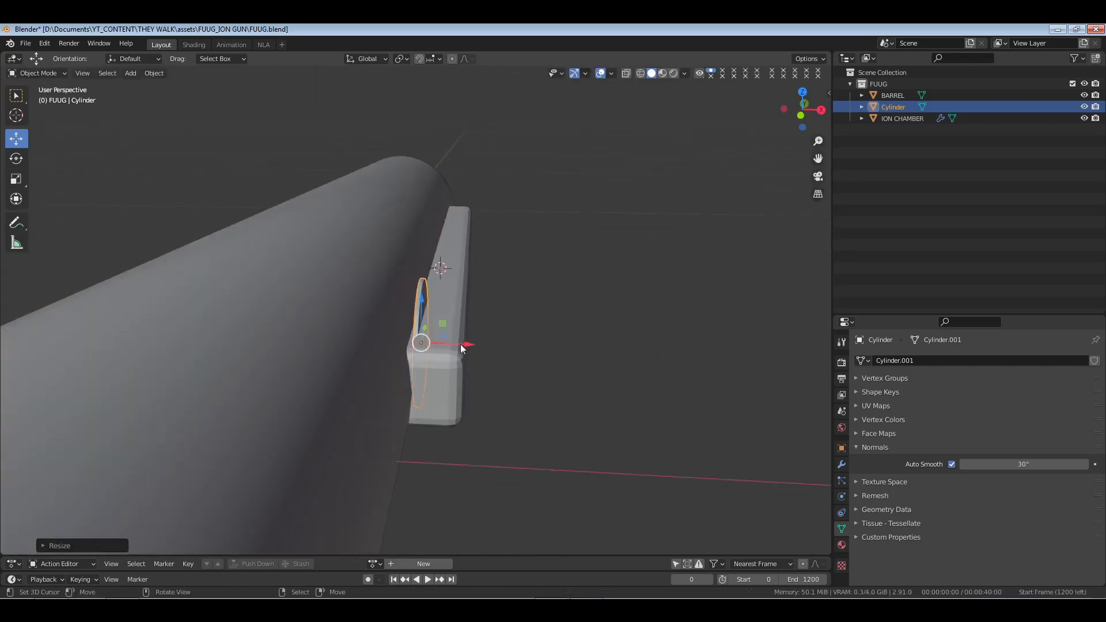
pyautogui.press('s')
pyautogui.press('x')
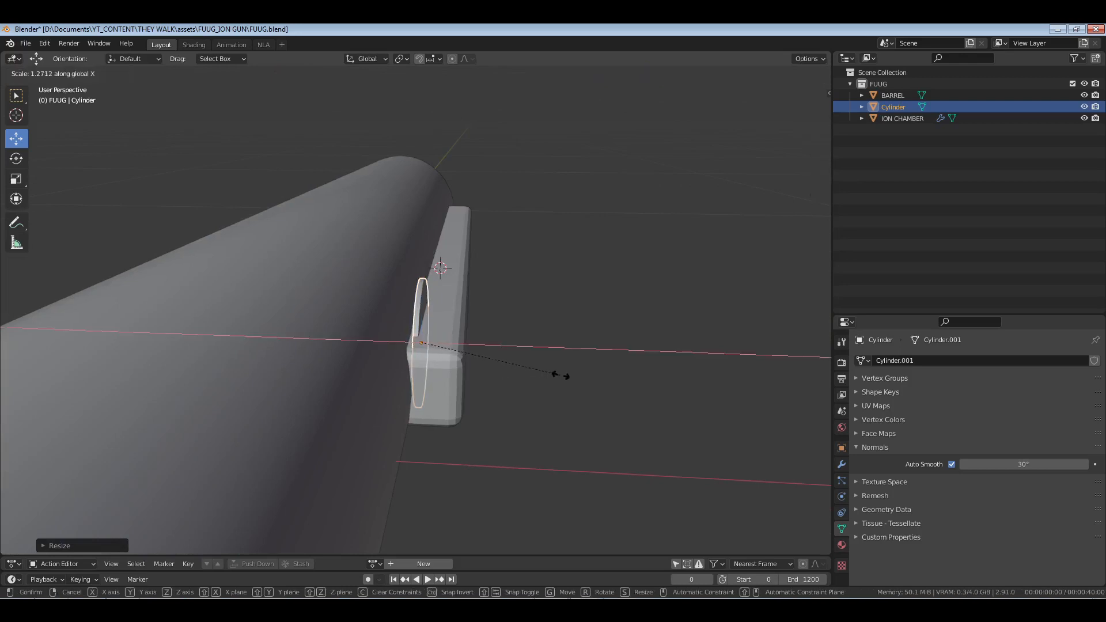
pyautogui.click(560, 376)
pyautogui.moveTo(467, 342); pyautogui.dragTo(464, 342)
pyautogui.moveTo(463, 342); pyautogui.dragTo(357, 337, button='middle')
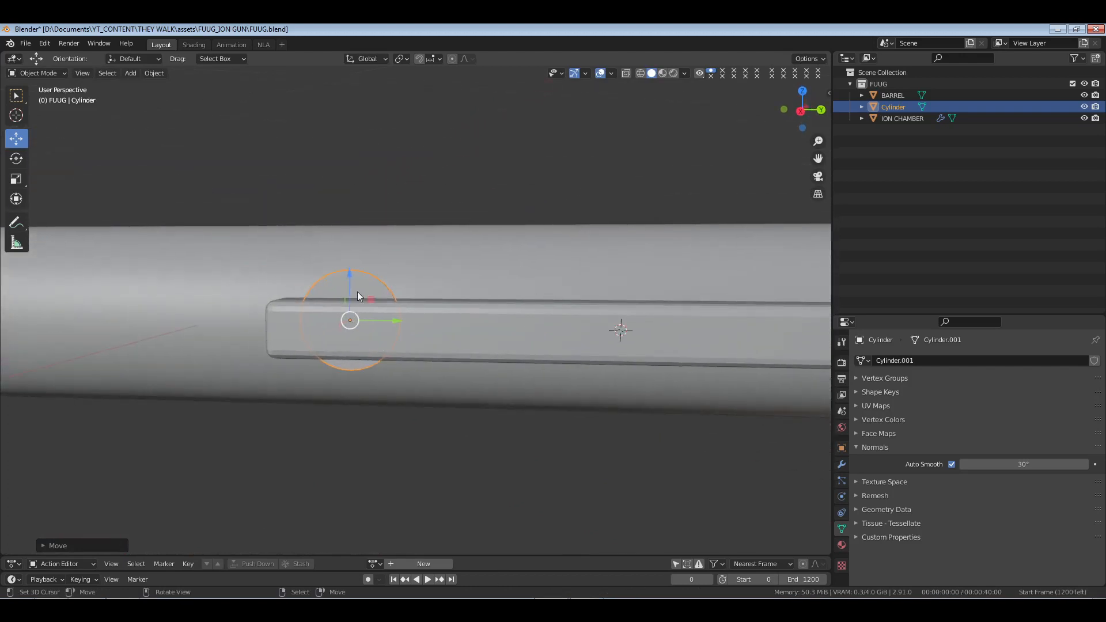
# Frame the disc in the right orthographic view, enter Edit Mode and switch to wireframe shading.
pyautogui.press('KP_3')
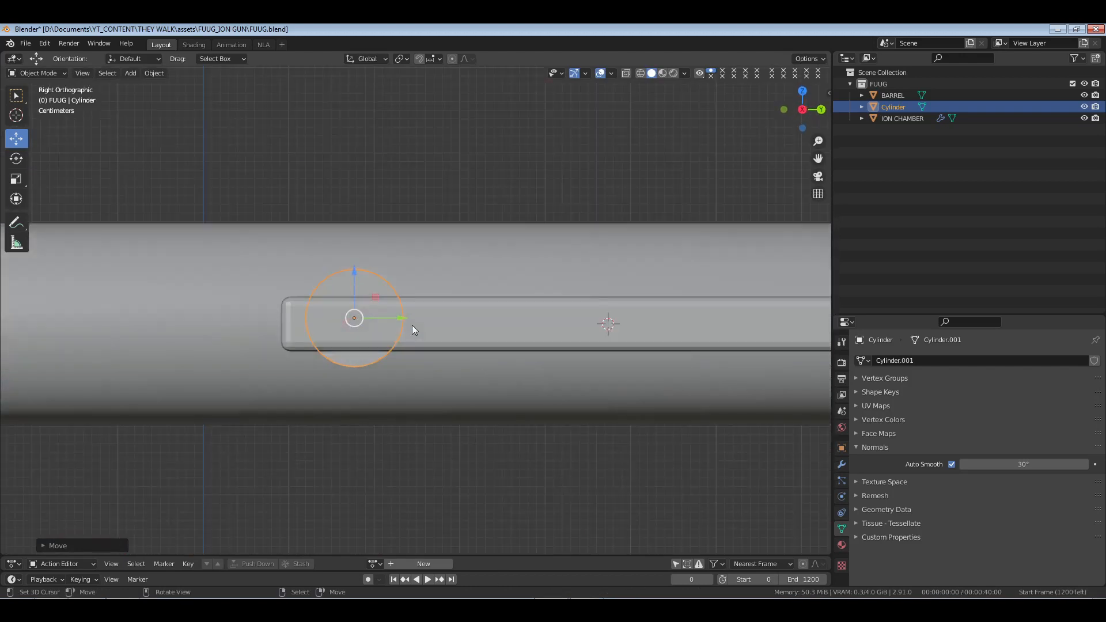
pyautogui.keyDown('shift'); pyautogui.moveTo(413, 325); pyautogui.dragTo(485, 314, button='middle'); pyautogui.keyUp('shift')
pyautogui.scroll(2, 472, 314)
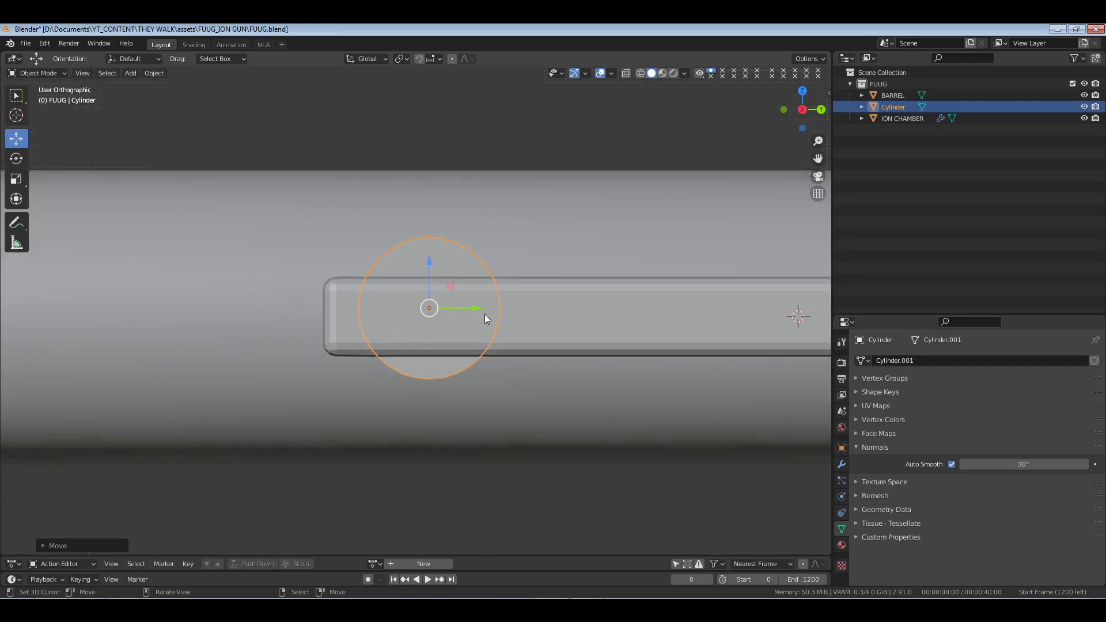
pyautogui.press('KP_3')
pyautogui.press('KP_Decimal')
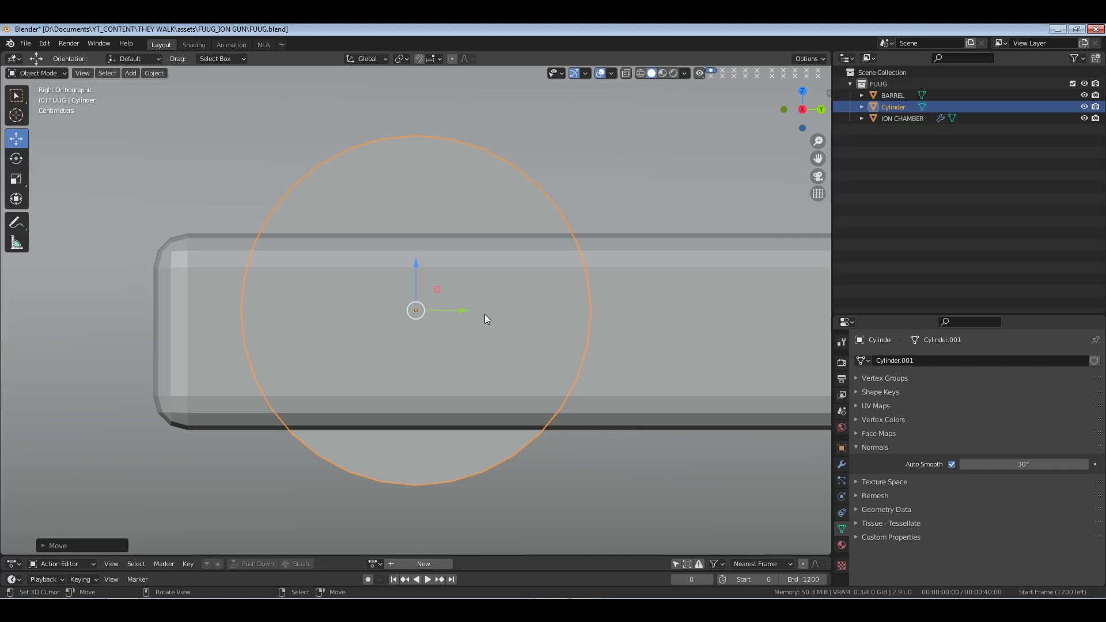
pyautogui.press('Tab')
pyautogui.press('z')
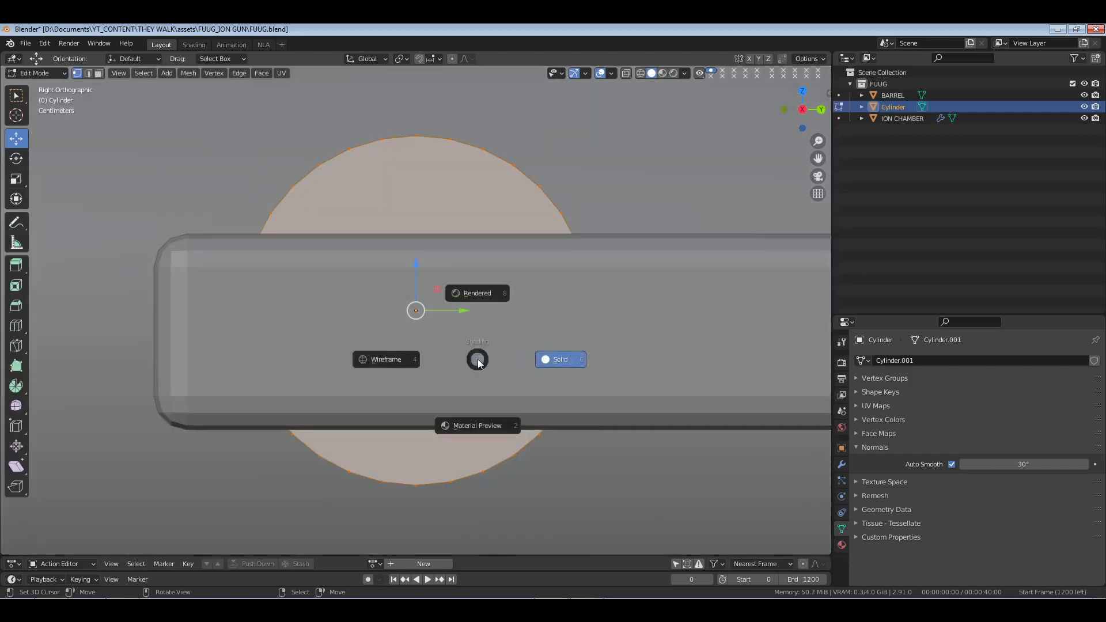
pyautogui.click(381, 335)
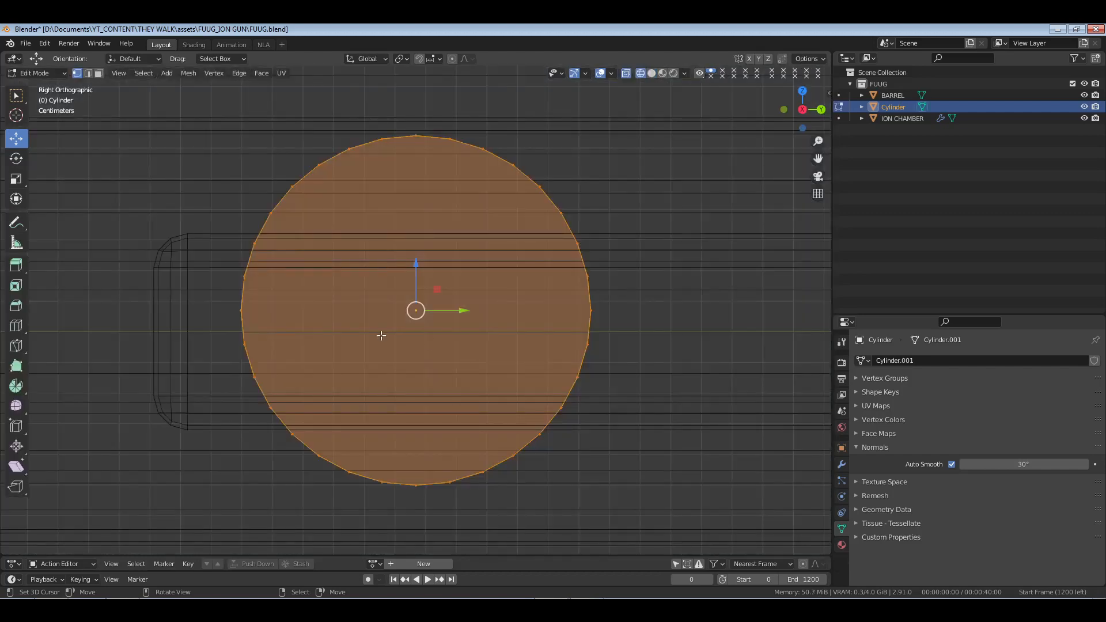
# Try to knife-cut the disc horizontally through its centre between opposite rim vertices, with the cut angle constrained.
pyautogui.press('k')
pyautogui.click(591, 306)
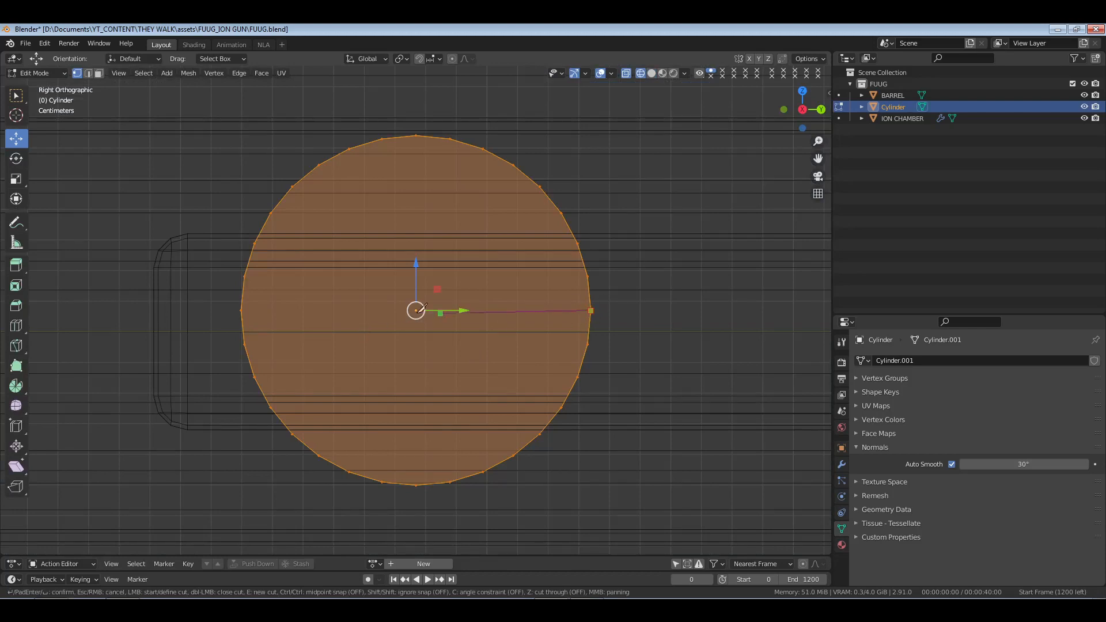
pyautogui.press('c')
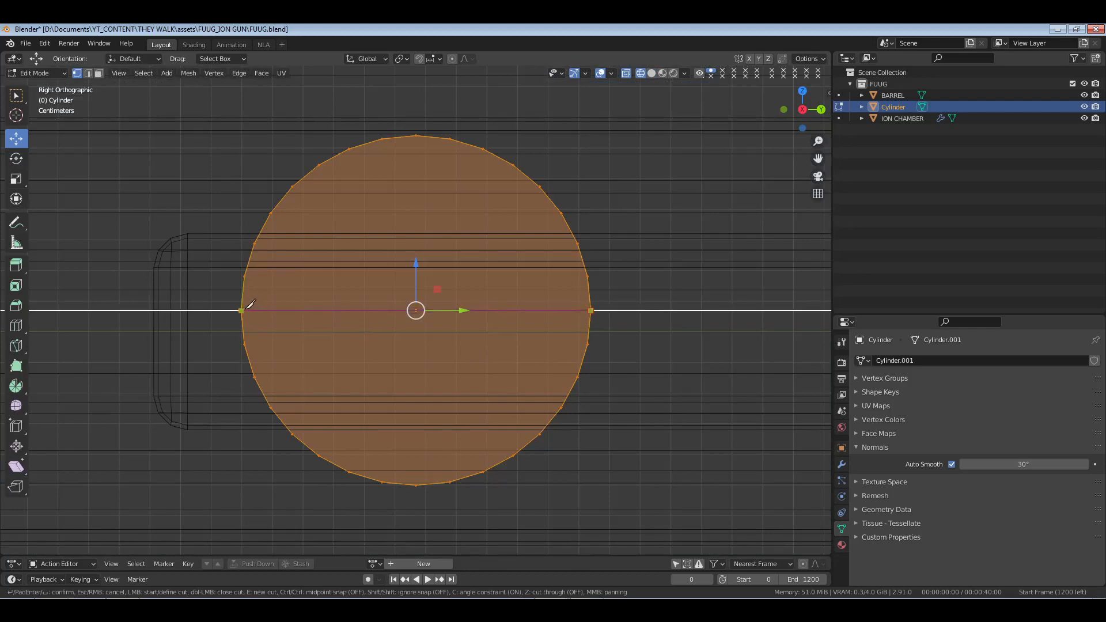
pyautogui.click(242, 310)
pyautogui.press('Return')
pyautogui.moveTo(526, 358); pyautogui.dragTo(432, 360, button='middle')
pyautogui.press('KP_3')
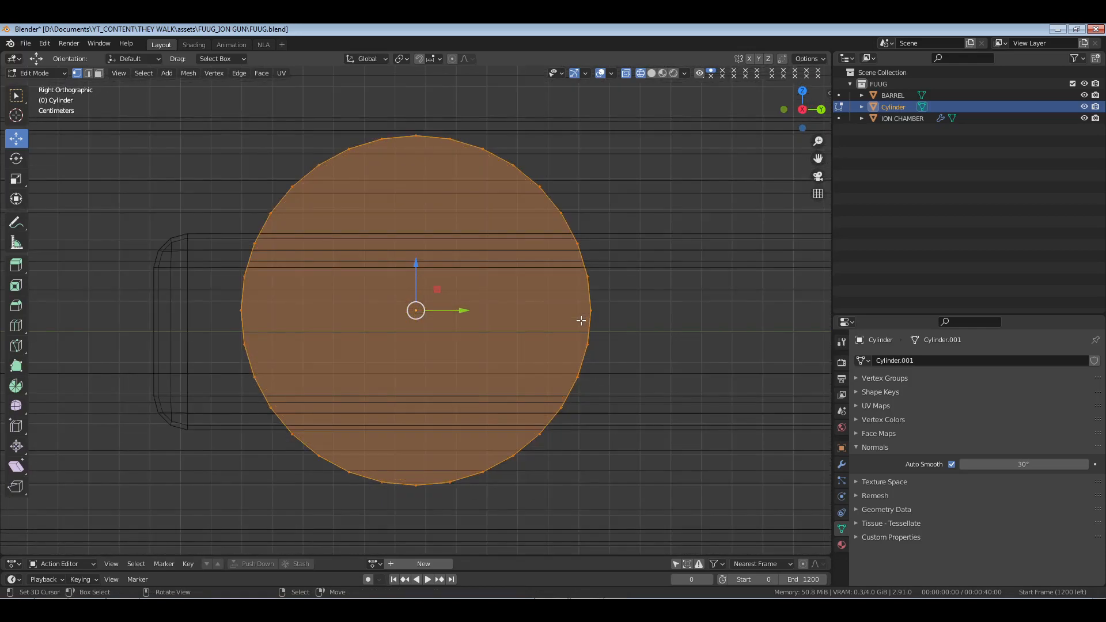
# Knife-cut the disc's outer face horizontally between opposite rim vertices, keeping the cut angle constrained.
pyautogui.press('k')
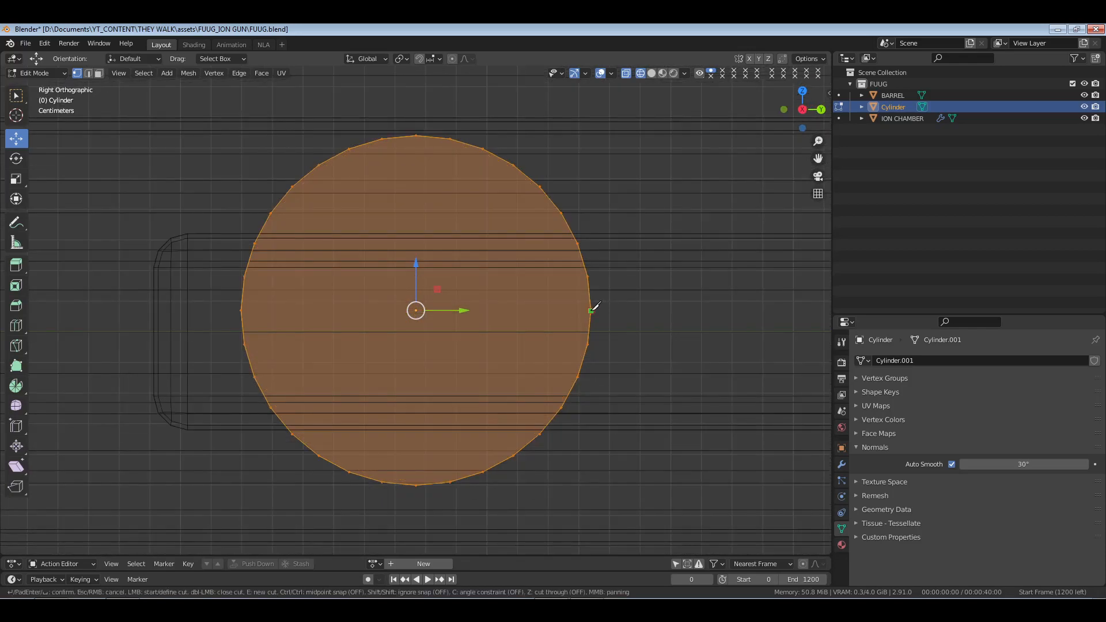
pyautogui.click(591, 310)
pyautogui.press('c')
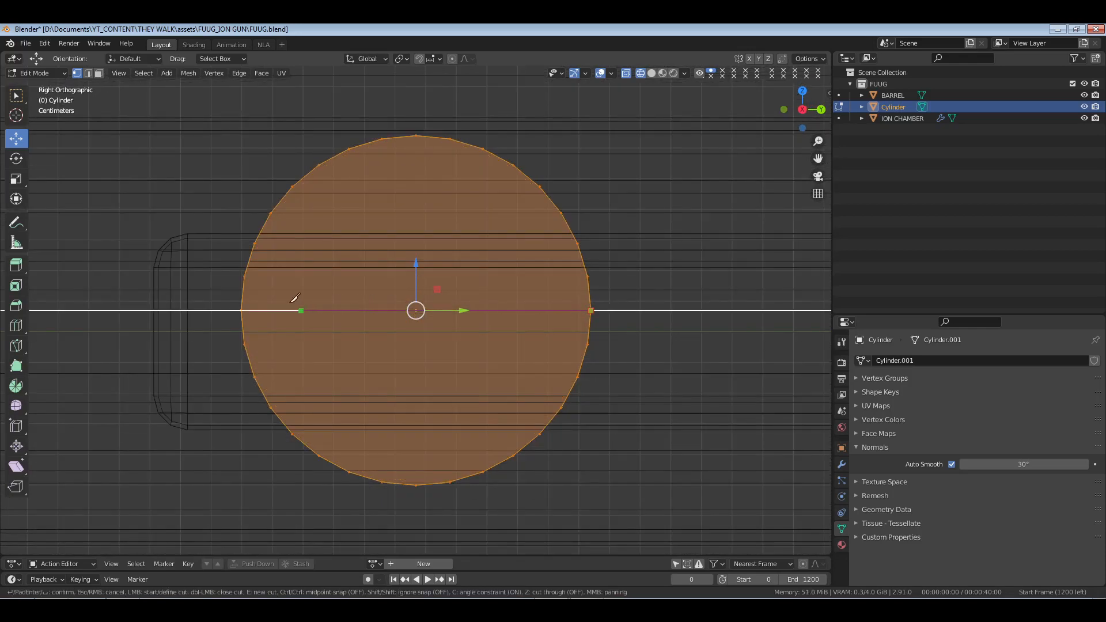
pyautogui.click(248, 303)
pyautogui.press('Return')
pyautogui.moveTo(622, 356); pyautogui.dragTo(468, 369, button='middle')
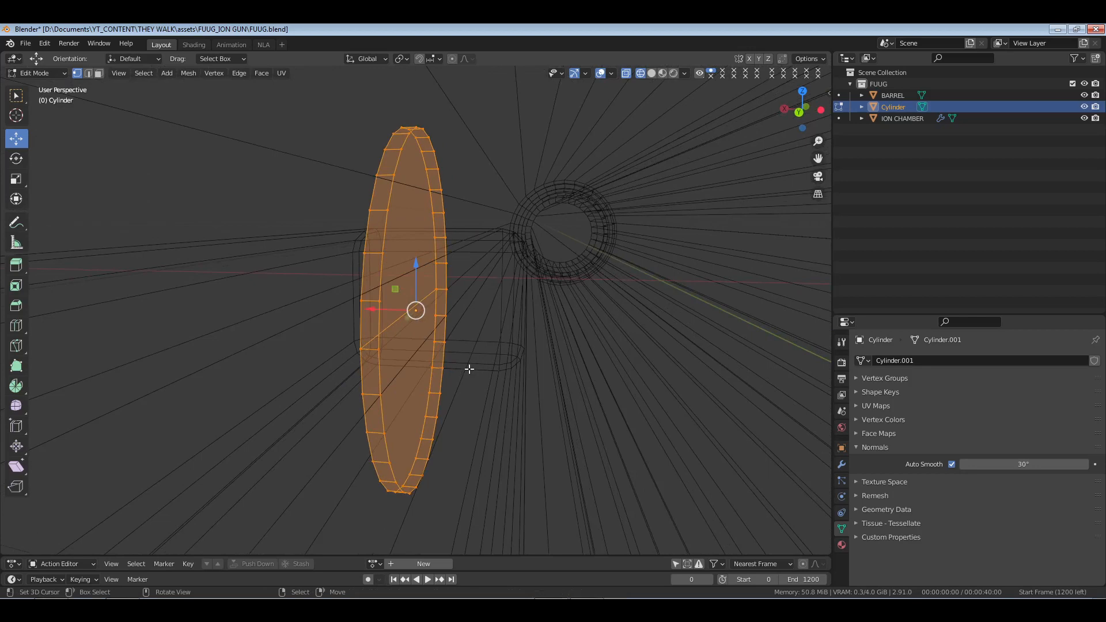
# From the left orthographic view, knife-cut the disc's other face horizontally through its centre, with the cut angle constrained.
pyautogui.press('`')
pyautogui.press('4')
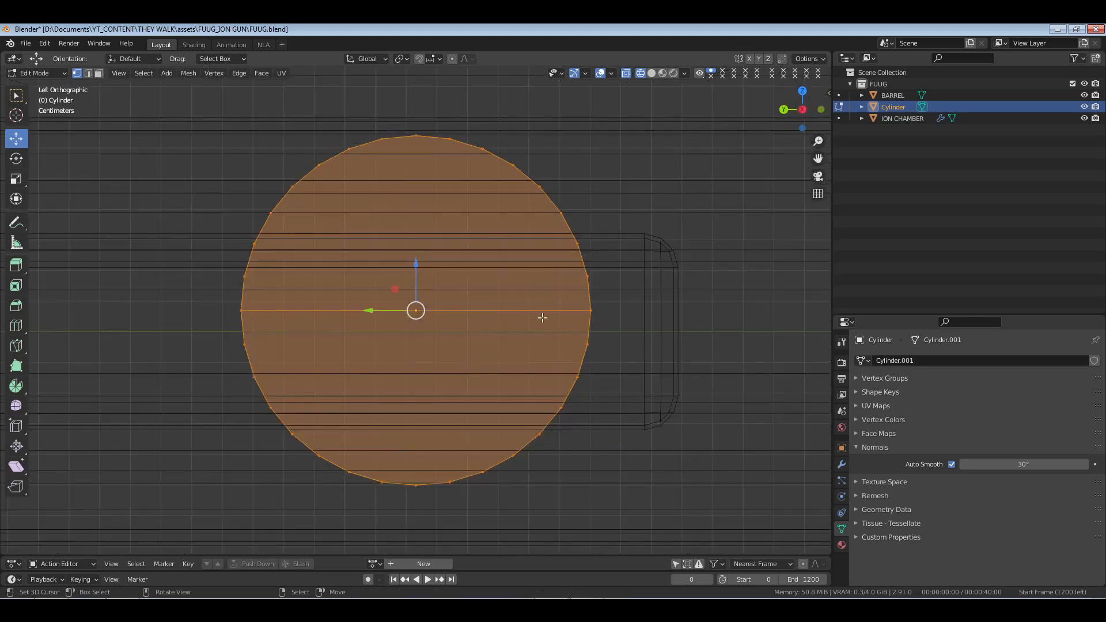
pyautogui.press('k')
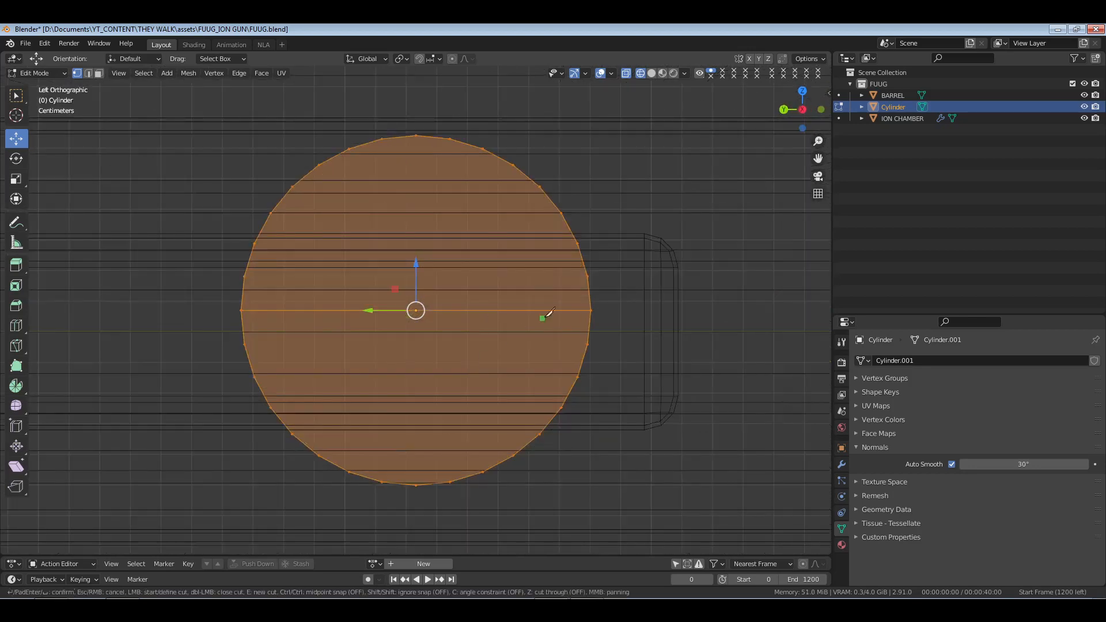
pyautogui.click(594, 306)
pyautogui.press('c')
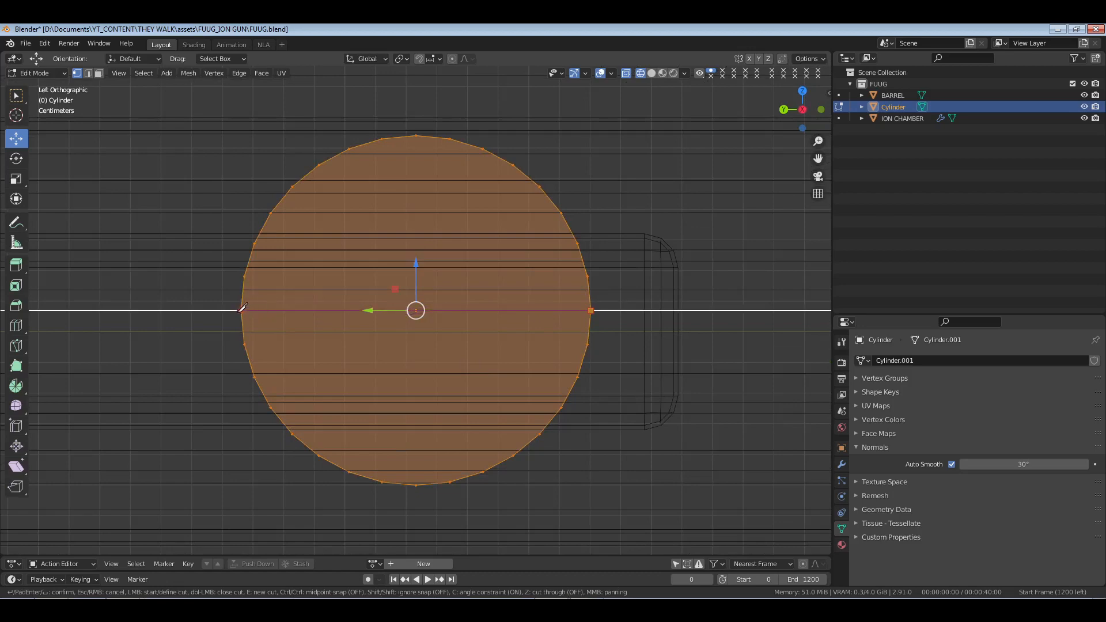
pyautogui.click(242, 308)
pyautogui.press('Return')
pyautogui.moveTo(346, 323); pyautogui.dragTo(501, 327, button='middle')
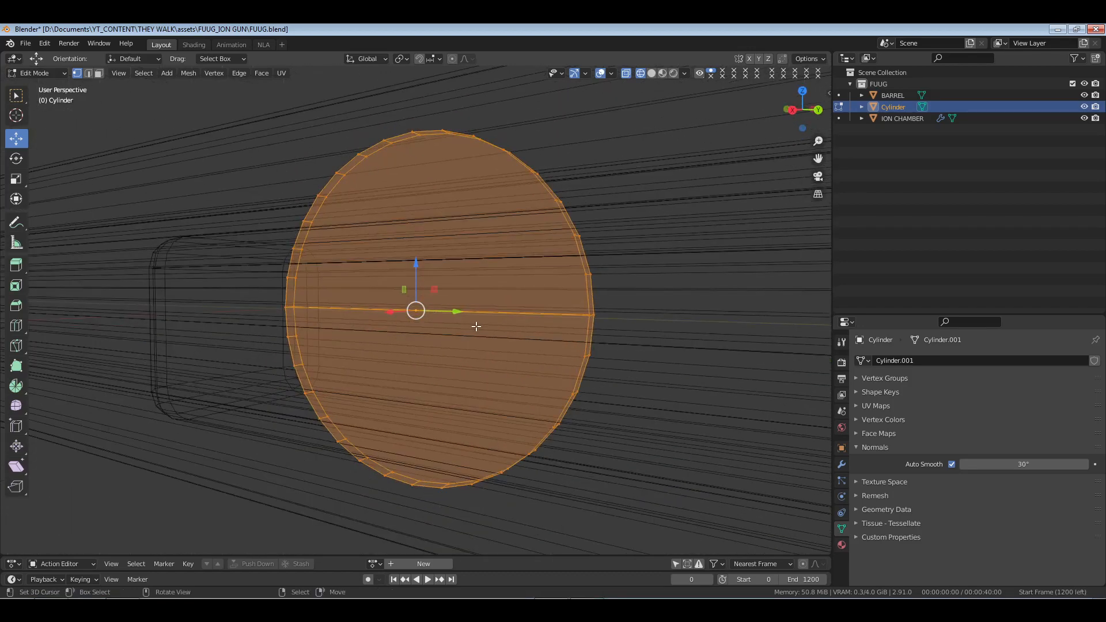
# Select the disc's lower half in the right orthographic view, delete its vertices and return to solid shading.
pyautogui.press('KP_3')
pyautogui.moveTo(218, 327); pyautogui.dragTo(643, 553)
pyautogui.press('x')
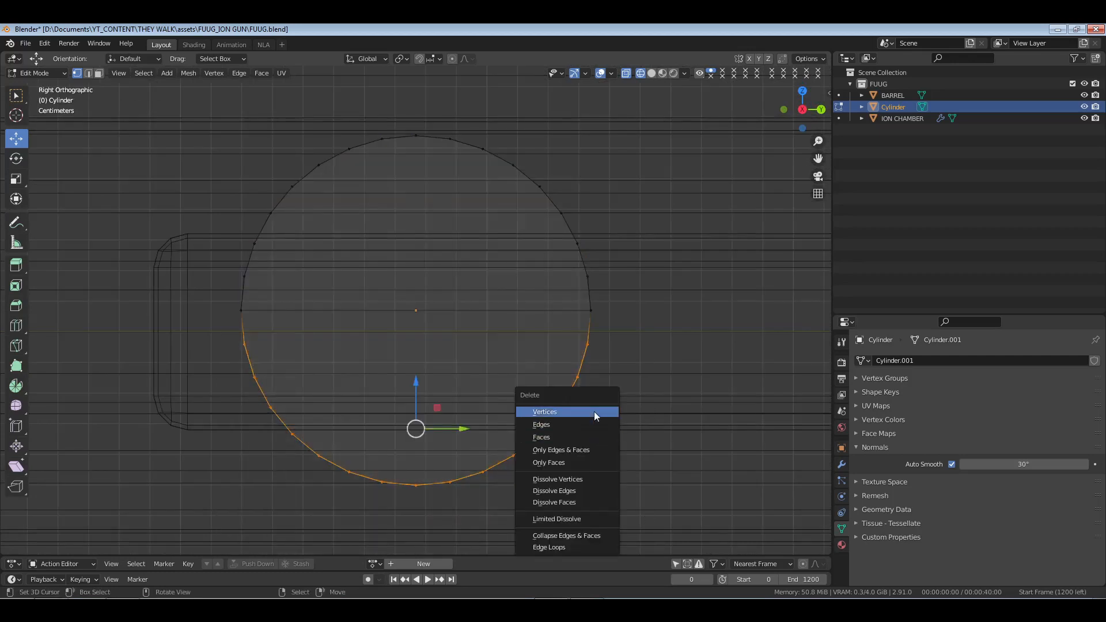
pyautogui.click(594, 411)
pyautogui.moveTo(575, 353)
pyautogui.mouseDown(button='middle')
pyautogui.moveTo(555, 334)
pyautogui.moveTo(582, 343)
pyautogui.mouseUp(button='middle')
pyautogui.press('z')
pyautogui.press('6')
pyautogui.scroll(-5, 513, 321)
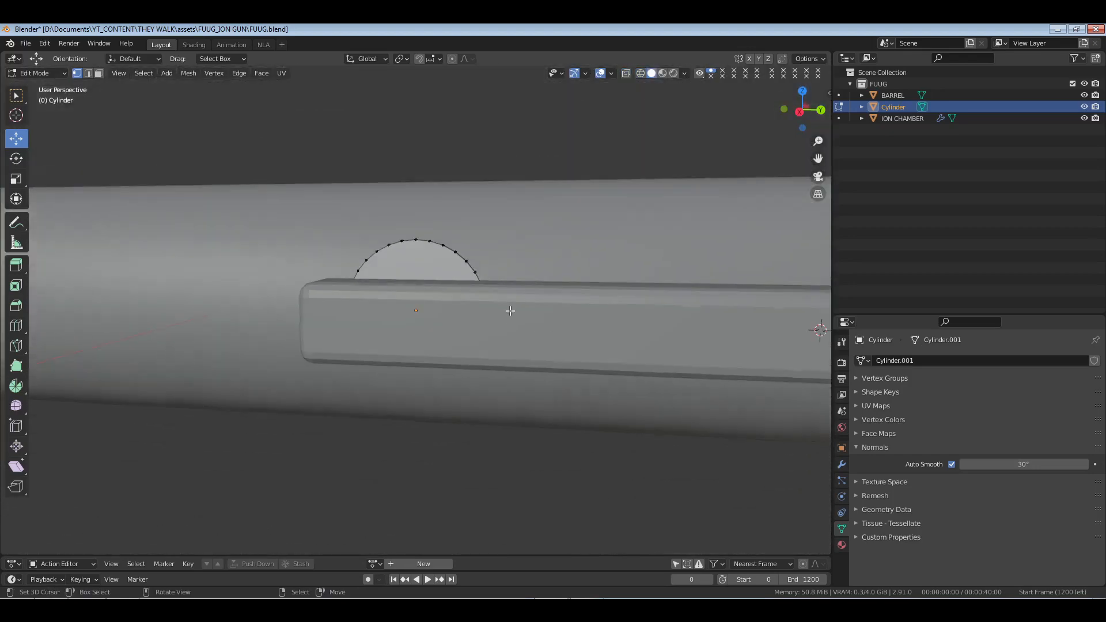
pyautogui.moveTo(509, 309); pyautogui.dragTo(512, 343, button='middle')
# Leave Edit Mode and rename the half-disc object METER.
pyautogui.press('Tab')
pyautogui.scroll(1, 472, 331)
pyautogui.moveTo(431, 319); pyautogui.dragTo(464, 303, button='middle')
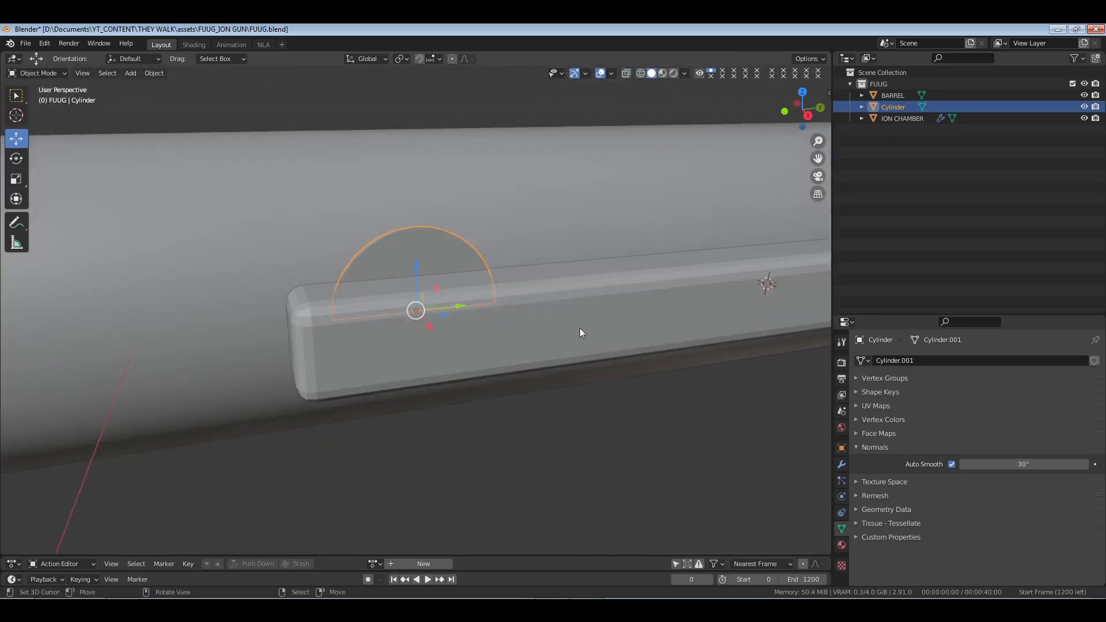
pyautogui.press('F2')
pyautogui.write('METER')
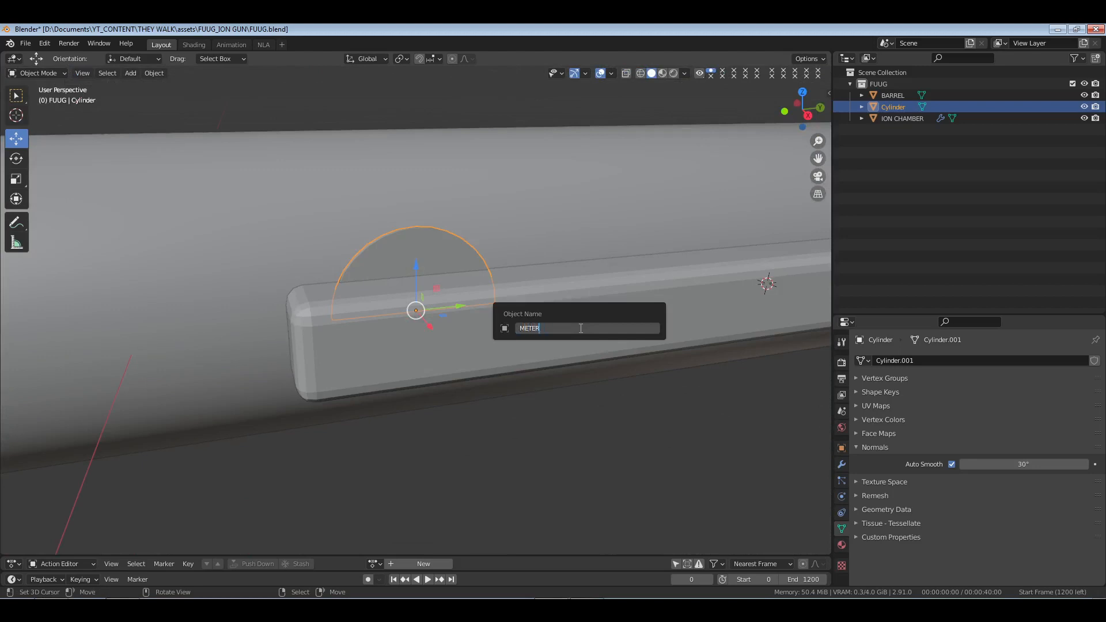
pyautogui.press('Return')
pyautogui.scroll(-1, 580, 327)
pyautogui.keyDown('shift'); pyautogui.moveTo(569, 324); pyautogui.dragTo(489, 346, button='middle'); pyautogui.keyUp('shift')
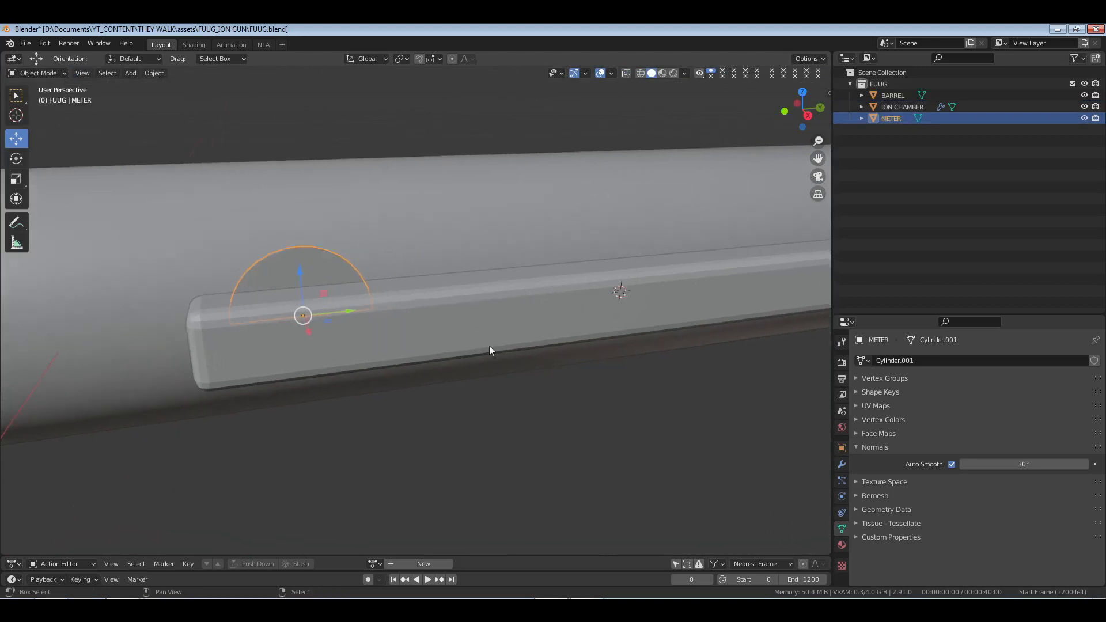
# Apply the half-disc's scale and rotation transforms and save the file.
pyautogui.hotkey('ctrl', 'a')
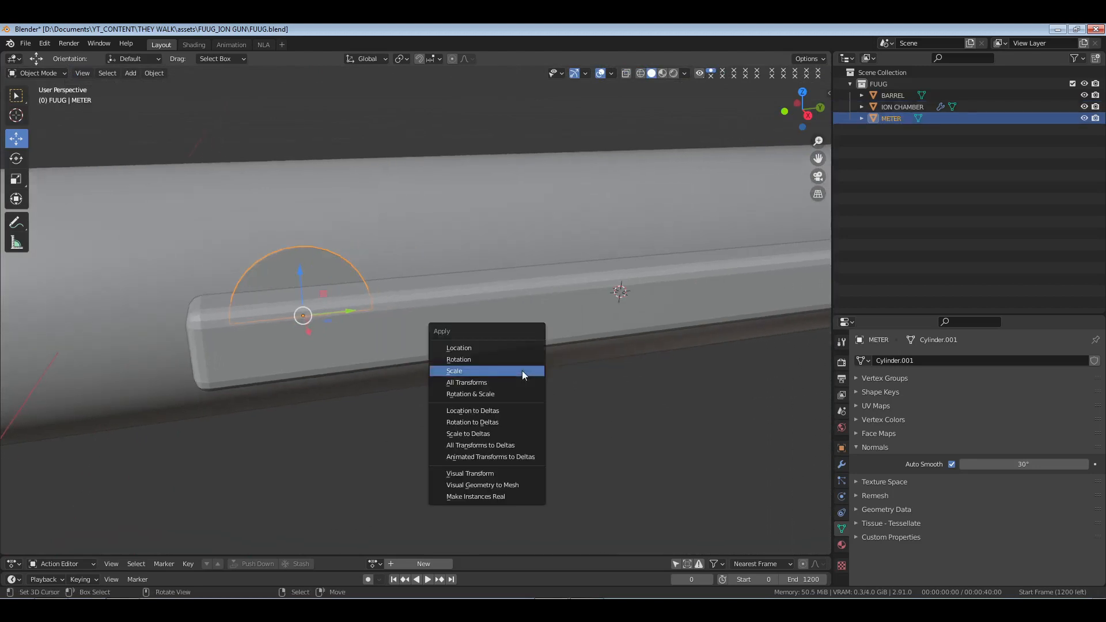
pyautogui.click(522, 370)
pyautogui.hotkey('ctrl', 'a')
pyautogui.click(511, 354)
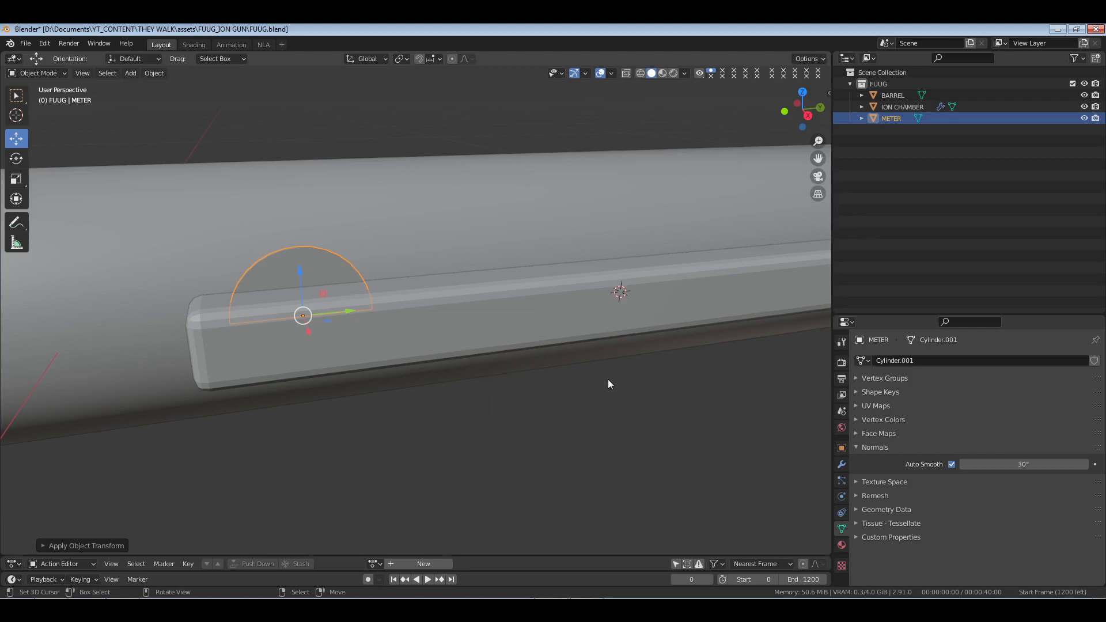
pyautogui.hotkey('ctrl', 's')
pyautogui.keyDown('shift'); pyautogui.moveTo(681, 383); pyautogui.dragTo(636, 374, button='middle'); pyautogui.keyUp('shift')
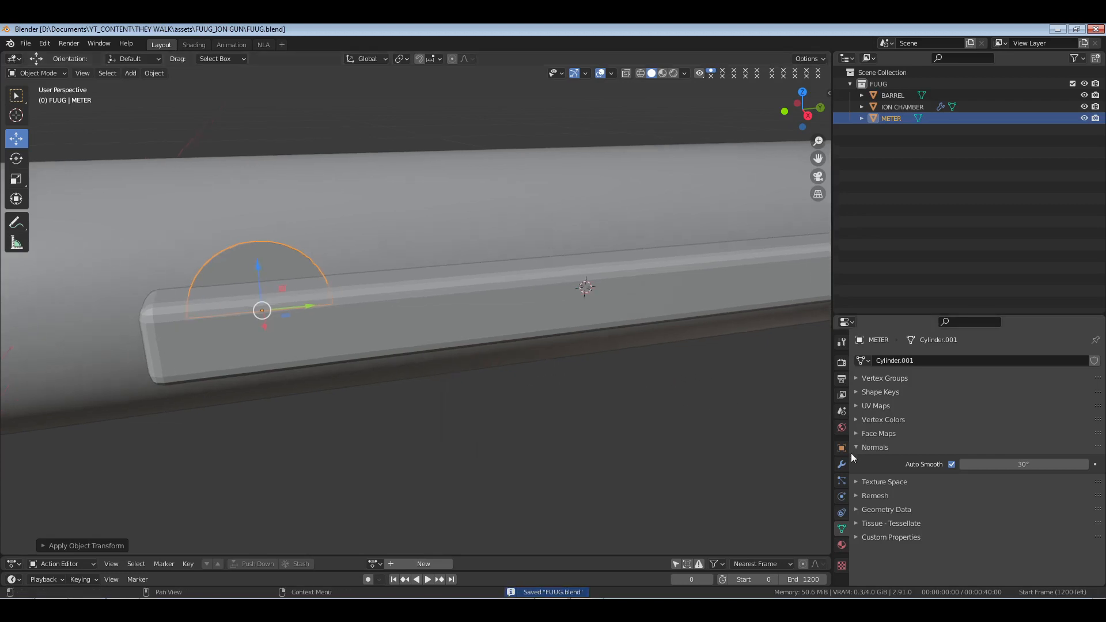
# Add an Array modifier to the half-disc with relative offset factors of 0 in X and 1 in Y.
pyautogui.click(842, 464)
pyautogui.click(900, 361)
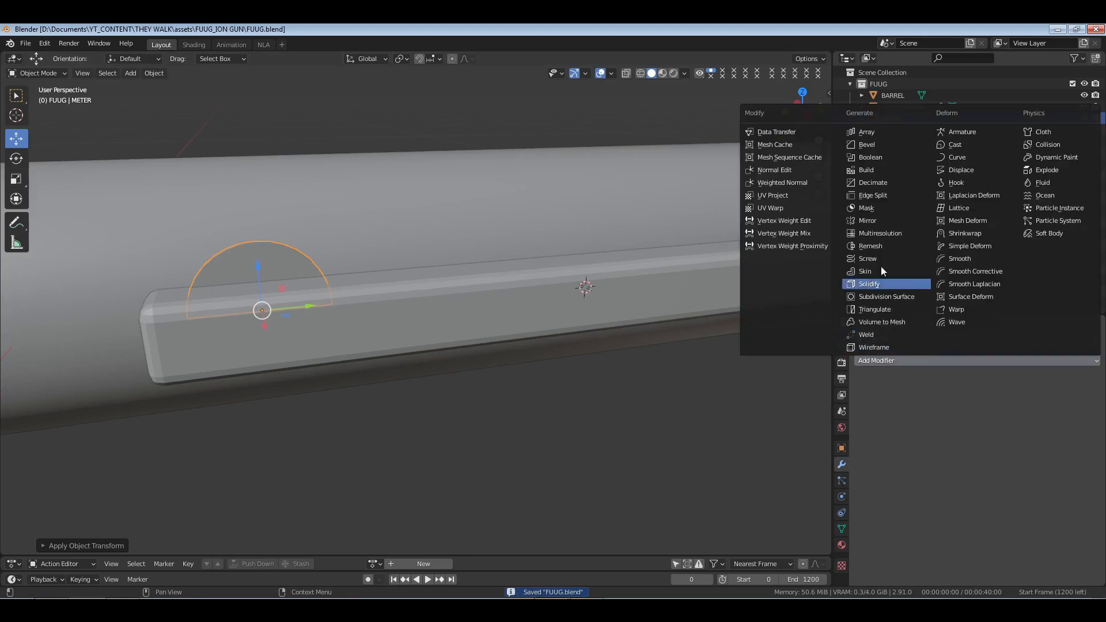
pyautogui.click(867, 132)
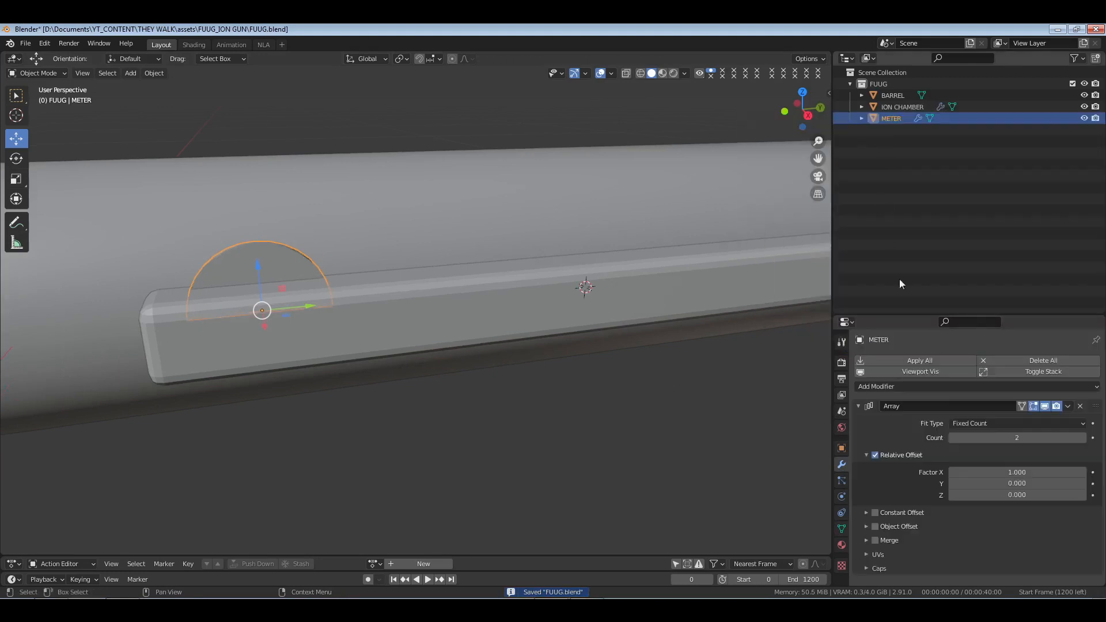
pyautogui.click(1012, 485)
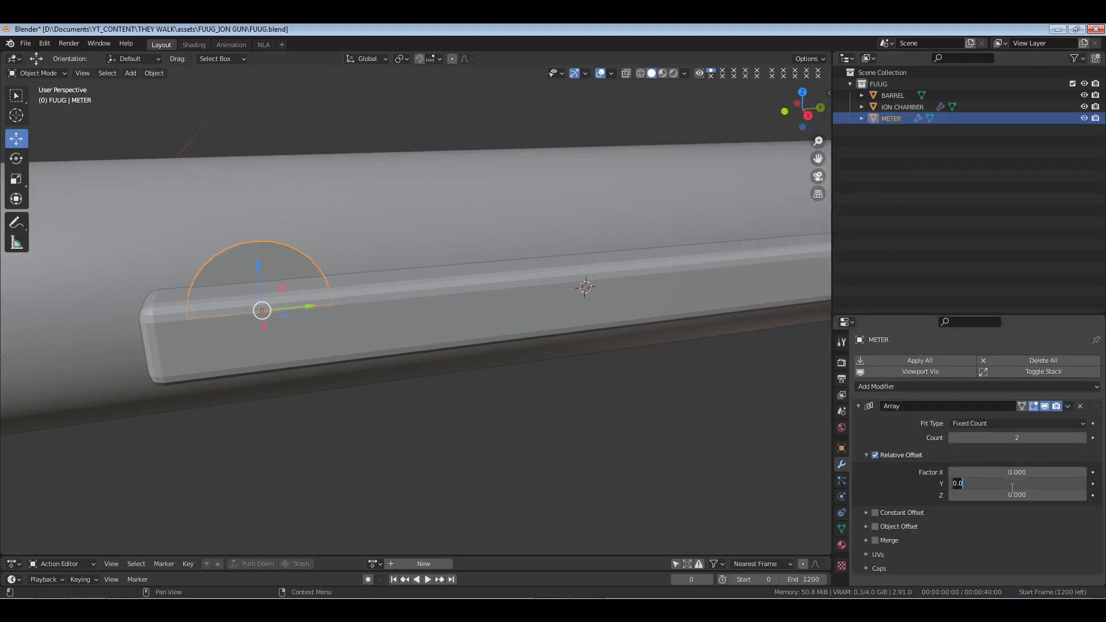
pyautogui.press('Escape')
pyautogui.click(1011, 485)
pyautogui.write('1')
pyautogui.press('Return')
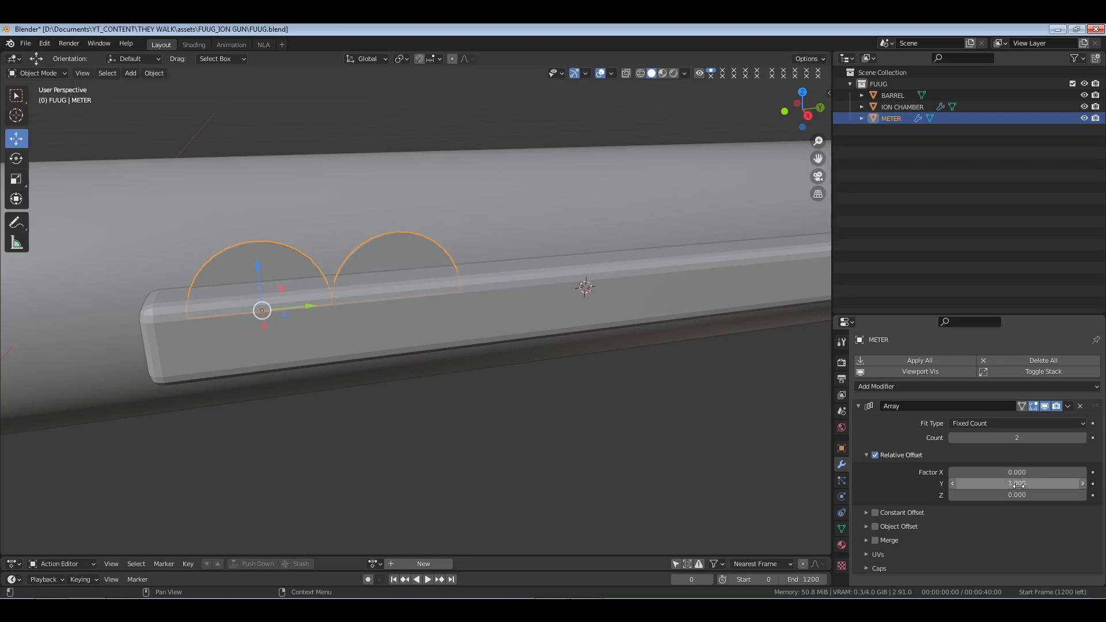
# Adjust the array's relative Y offset to 1.1 to leave a small gap between the half-discs.
pyautogui.moveTo(1018, 485); pyautogui.dragTo(1022, 485)
pyautogui.click(1015, 484)
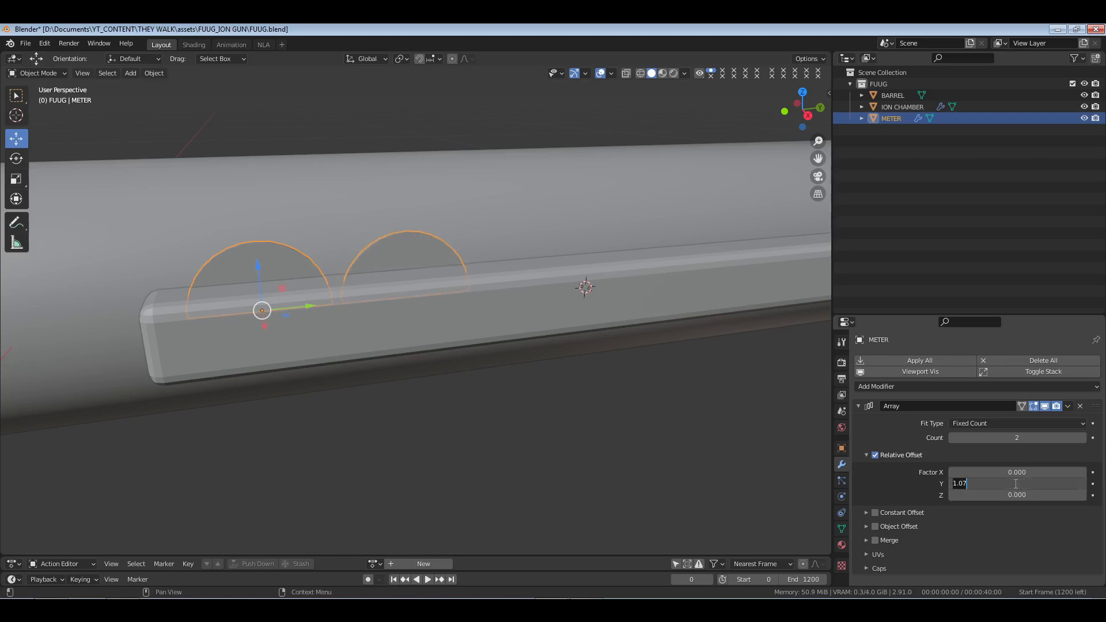
pyautogui.write('1')
pyautogui.press('Return')
pyautogui.click(1083, 484)
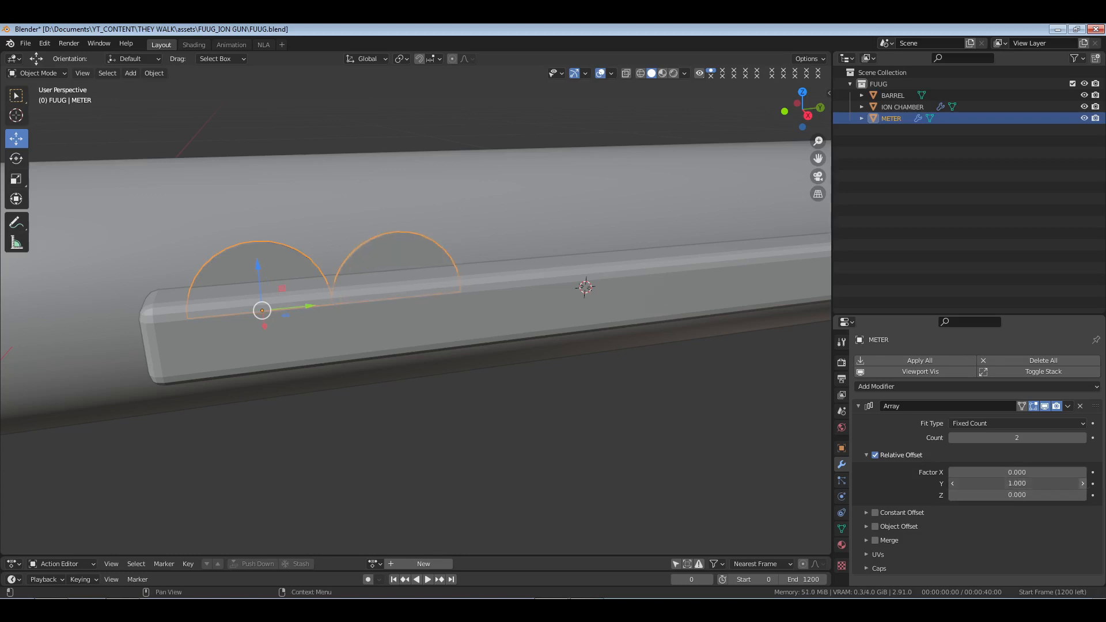
pyautogui.click(1083, 483)
pyautogui.moveTo(596, 339); pyautogui.dragTo(493, 320, button='middle')
pyautogui.scroll(-4, 557, 320)
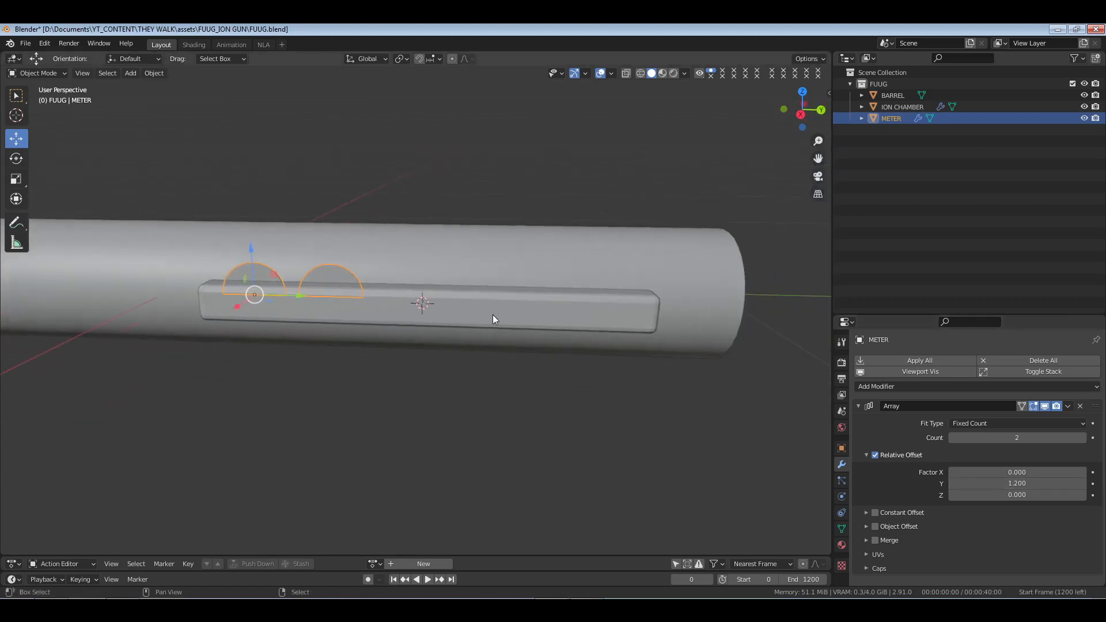
pyautogui.click(951, 484)
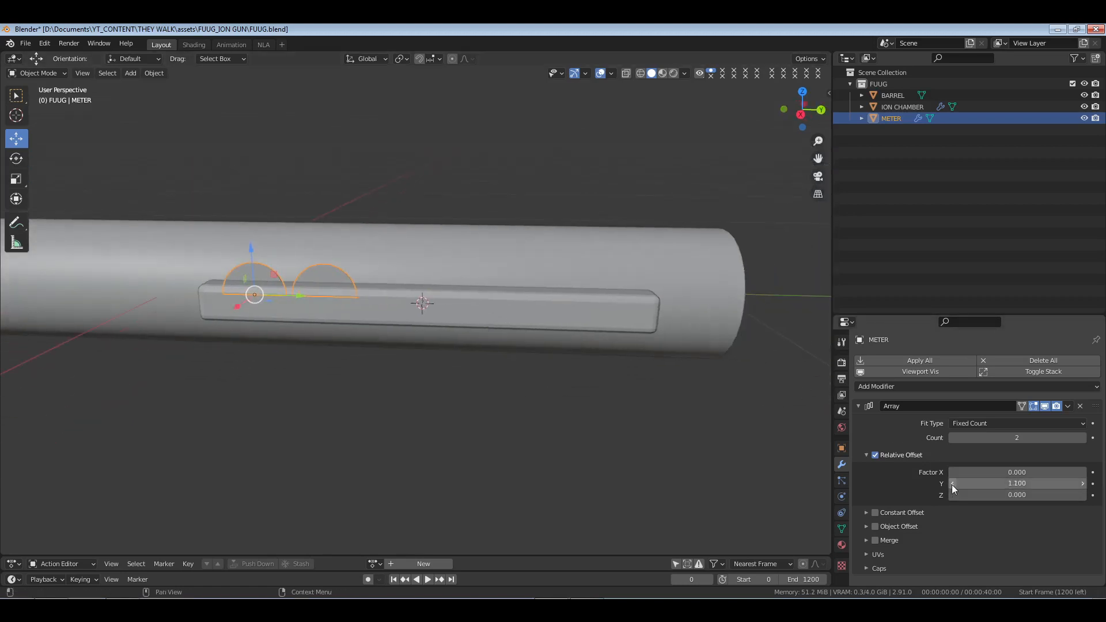
# Set the array count to 6 and shift the half-disc row along Y to centre it on the ion chamber.
pyautogui.click(1084, 437)
pyautogui.click(1083, 438)
pyautogui.click(1083, 438)
pyautogui.click(1084, 437)
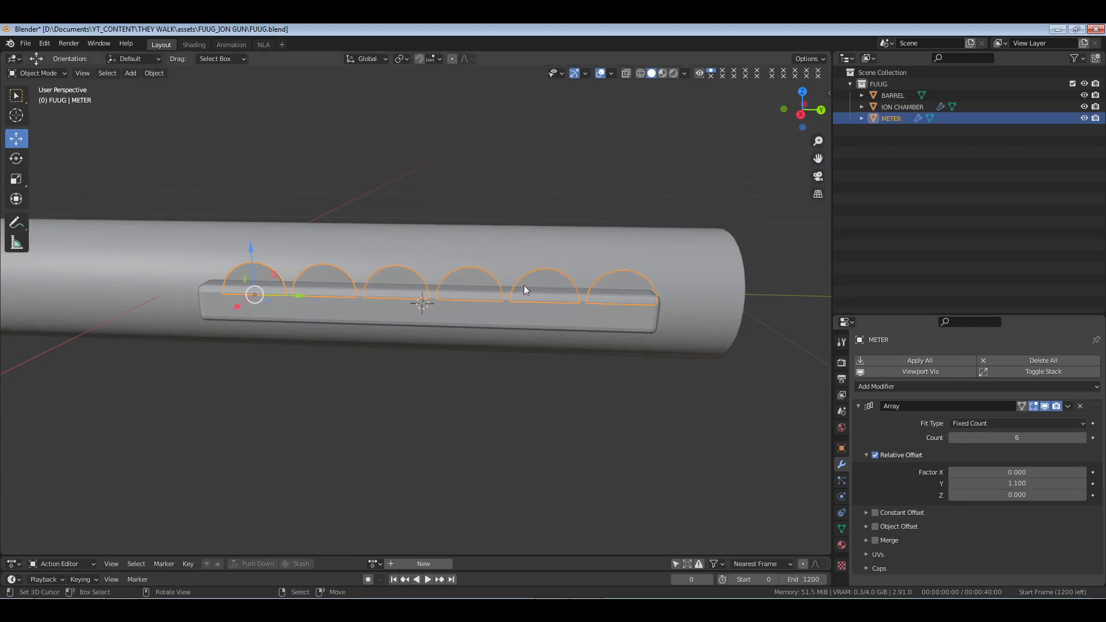
pyautogui.moveTo(523, 285); pyautogui.dragTo(347, 308, button='middle')
pyautogui.moveTo(366, 316); pyautogui.dragTo(339, 309)
pyautogui.press('KP_3')
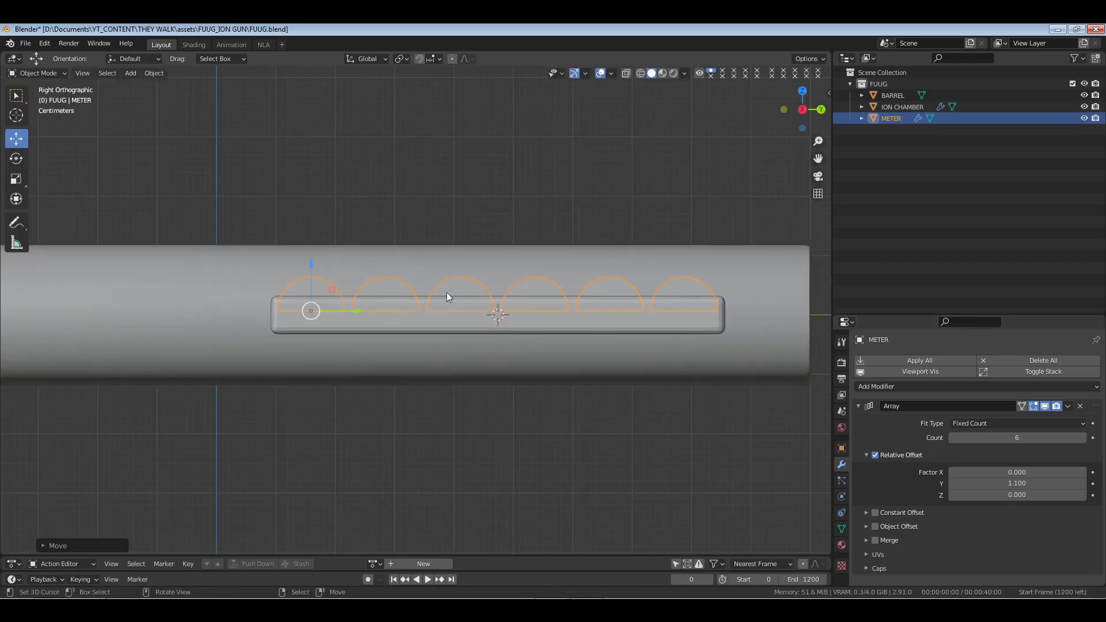
pyautogui.moveTo(447, 298); pyautogui.dragTo(333, 303, button='middle')
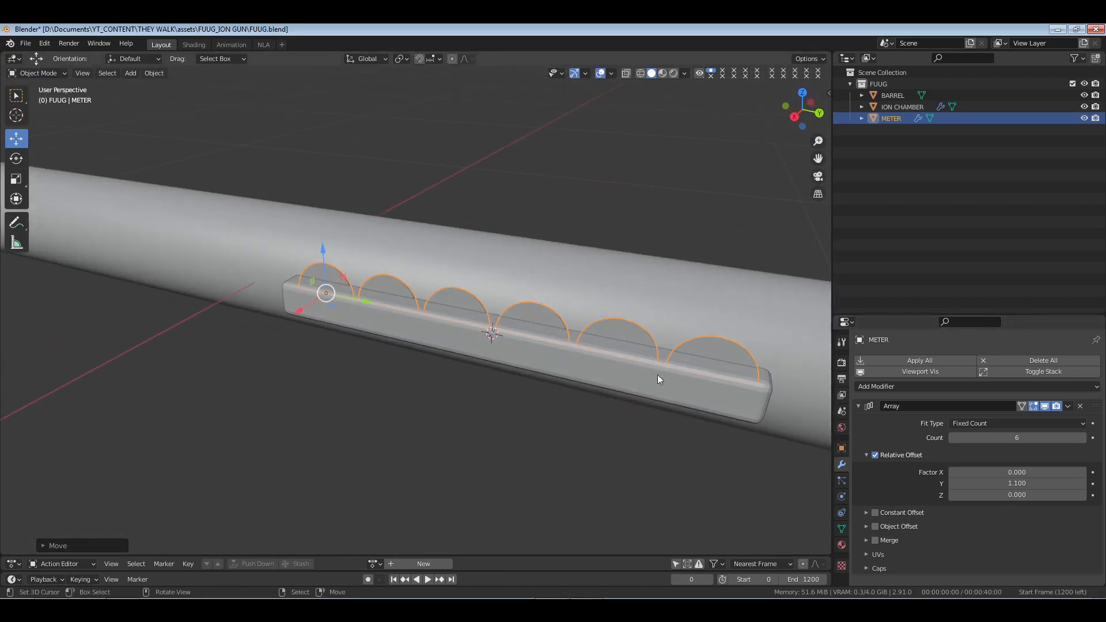
# Thicken the half-disc row by scaling it along X in two passes, about 1.6 times in the second.
pyautogui.scroll(-2, 564, 354)
pyautogui.hotkey('alt', 'a')
pyautogui.moveTo(564, 353); pyautogui.dragTo(496, 385, button='middle')
pyautogui.scroll(2, 494, 344)
pyautogui.click(471, 368)
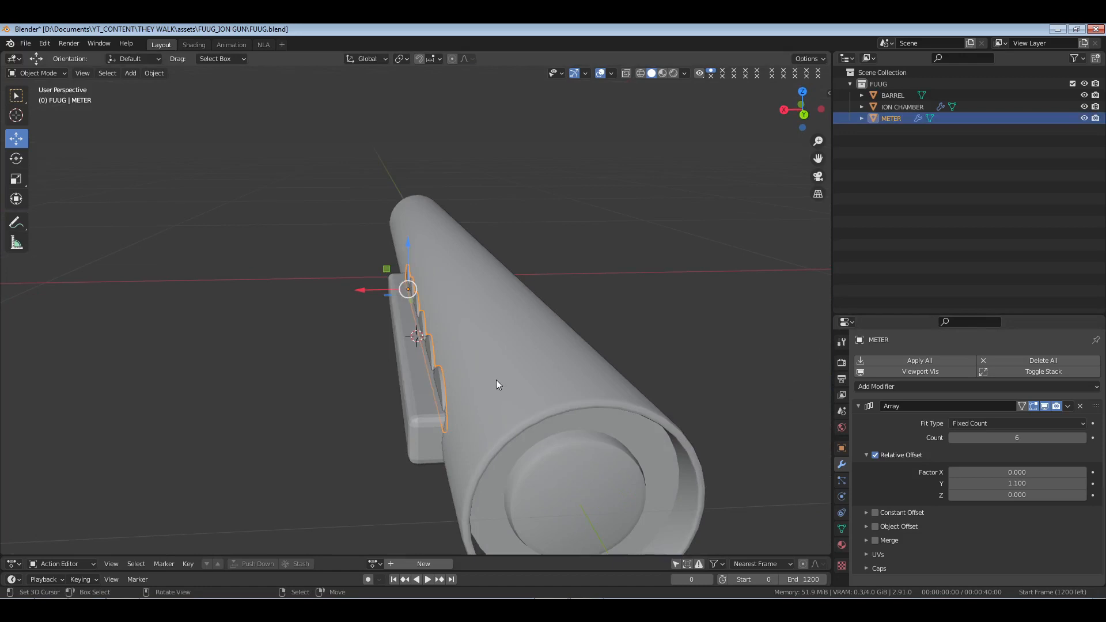
pyautogui.press('s')
pyautogui.press('x')
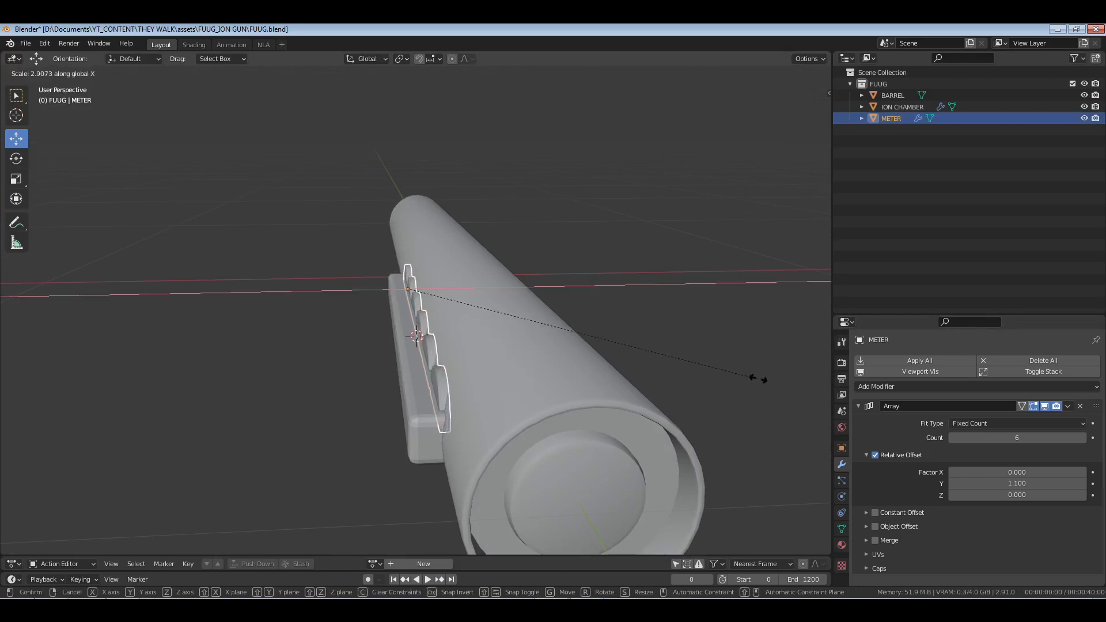
pyautogui.click(469, 405)
pyautogui.press('s')
pyautogui.press('x')
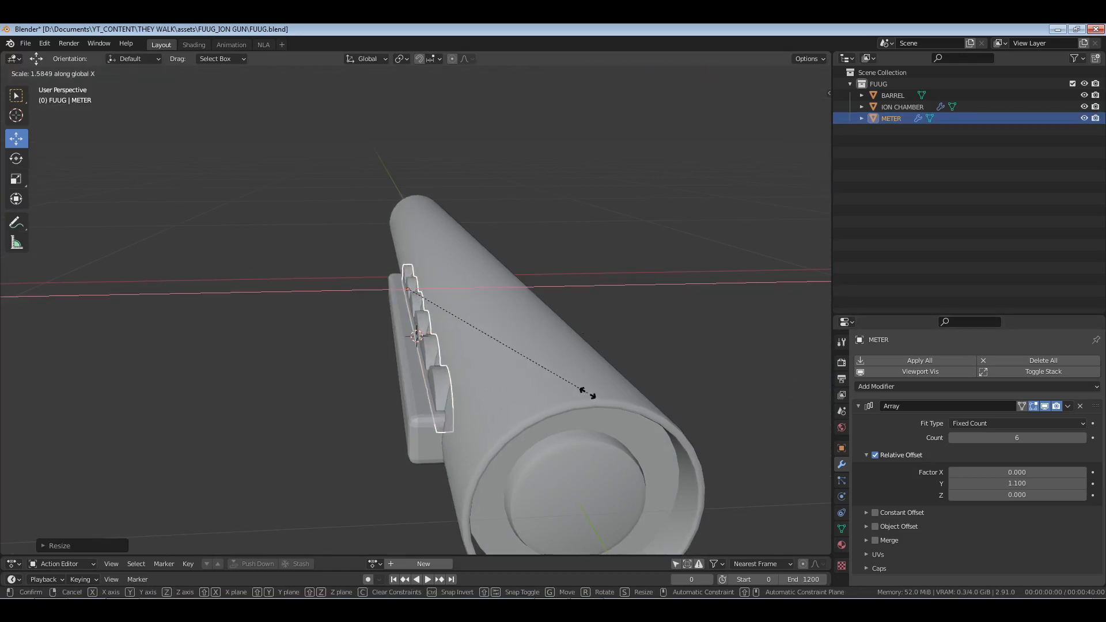
pyautogui.click(579, 391)
# Nudge the half-disc row along X and raise it slightly along Z on the ion chamber, and save the file.
pyautogui.moveTo(364, 290); pyautogui.dragTo(364, 288)
pyautogui.moveTo(364, 288); pyautogui.dragTo(395, 292, button='middle')
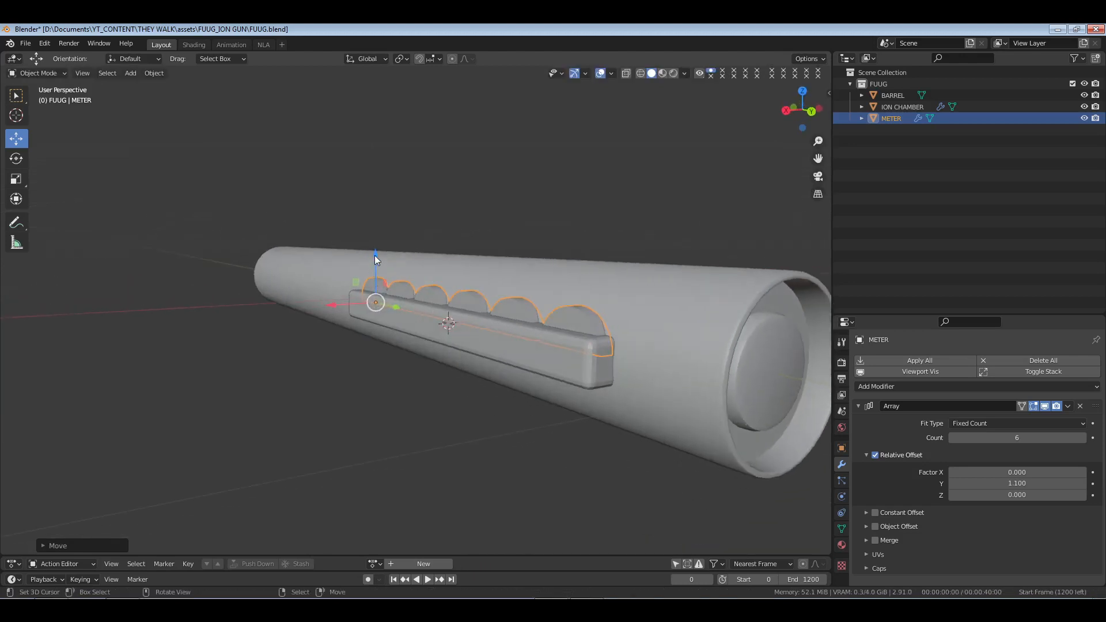
pyautogui.moveTo(374, 259); pyautogui.dragTo(374, 256)
pyautogui.moveTo(392, 334); pyautogui.dragTo(544, 342, button='middle')
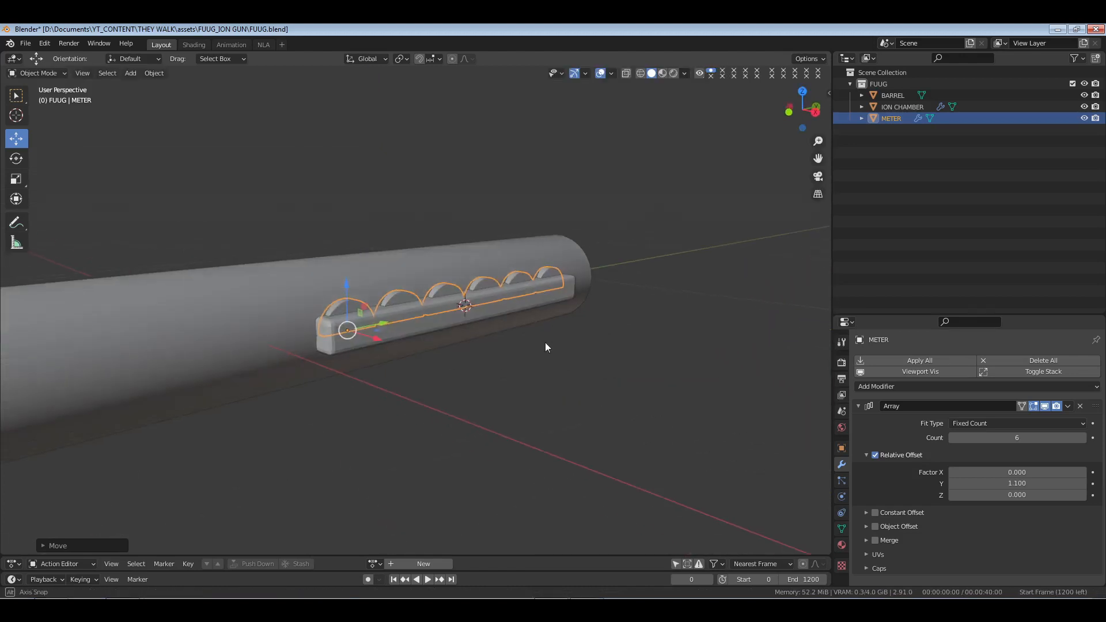
pyautogui.click(545, 342)
pyautogui.hotkey('ctrl', 's')
# Shade the half-disc row smooth, check its mesh normals settings and save the file.
pyautogui.moveTo(451, 334); pyautogui.dragTo(476, 343, button='middle')
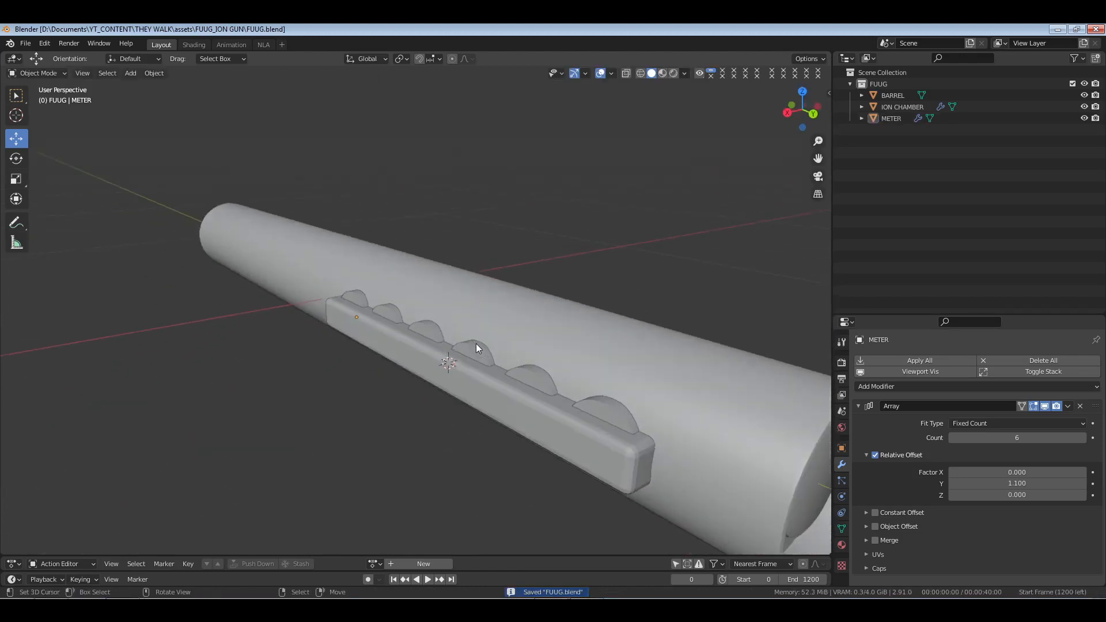
pyautogui.click(477, 344)
pyautogui.rightClick(478, 344)
pyautogui.click(478, 344)
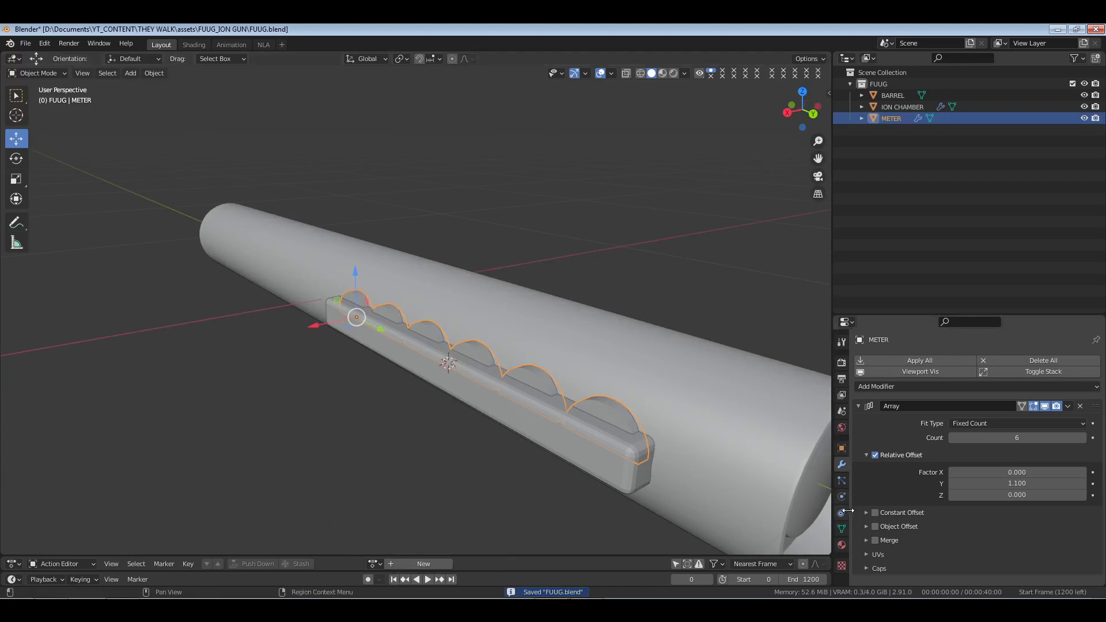
pyautogui.click(845, 528)
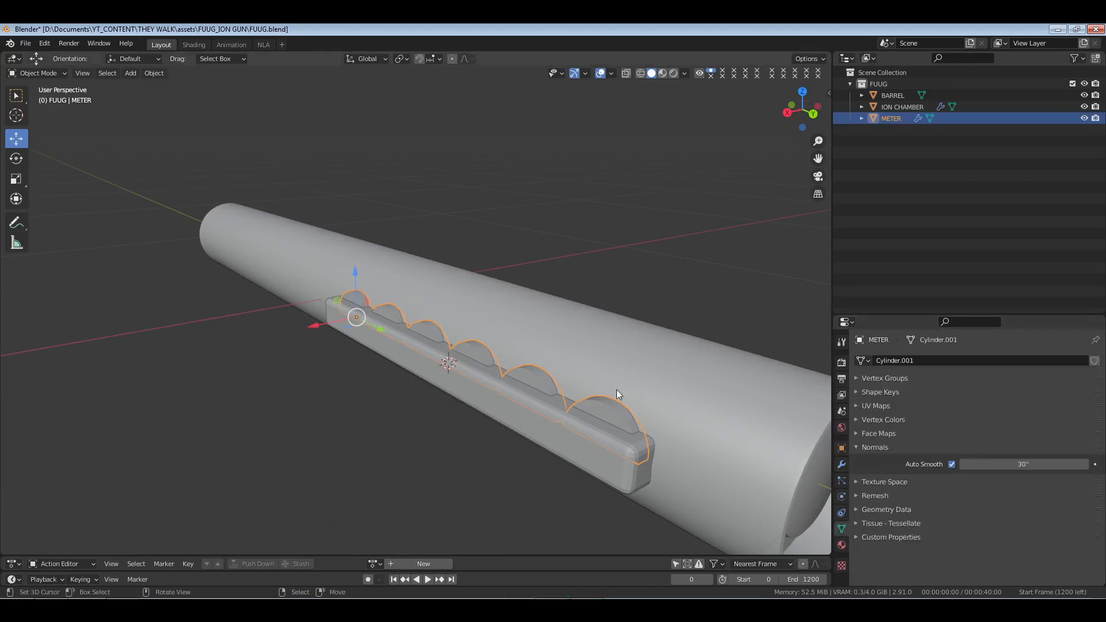
pyautogui.moveTo(550, 381); pyautogui.dragTo(419, 352, button='middle')
pyautogui.hotkey('alt', 'a')
pyautogui.scroll(-3, 585, 367)
pyautogui.hotkey('ctrl', 's')
# Apply the ion chamber block's modifiers and open the resulting mesh for face editing.
pyautogui.scroll(3, 481, 351)
pyautogui.click(453, 362)
pyautogui.press('Tab')
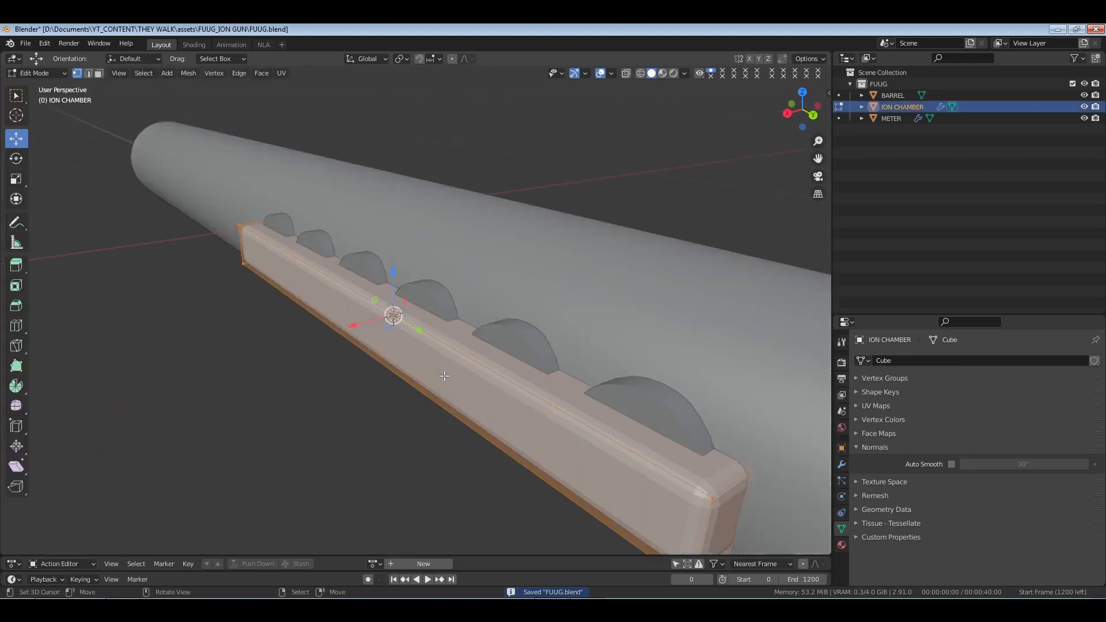
pyautogui.hotkey('alt', 'a')
pyautogui.press('3')
pyautogui.click(444, 375)
pyautogui.moveTo(444, 376); pyautogui.dragTo(445, 370, button='middle')
pyautogui.press('Tab')
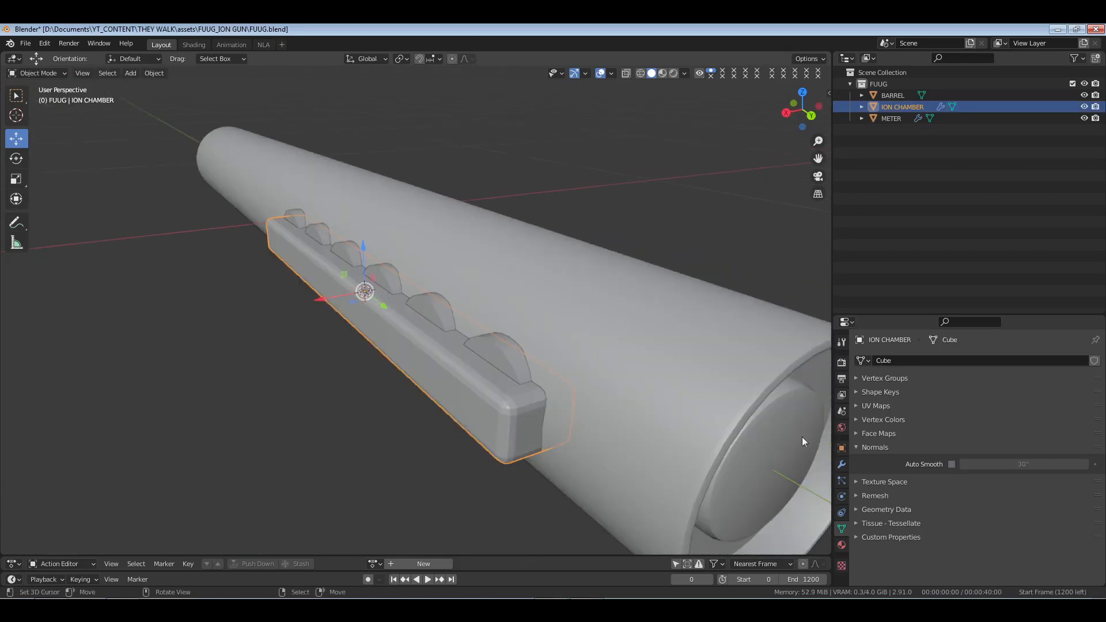
pyautogui.click(841, 464)
pyautogui.click(910, 360)
pyautogui.press('Tab')
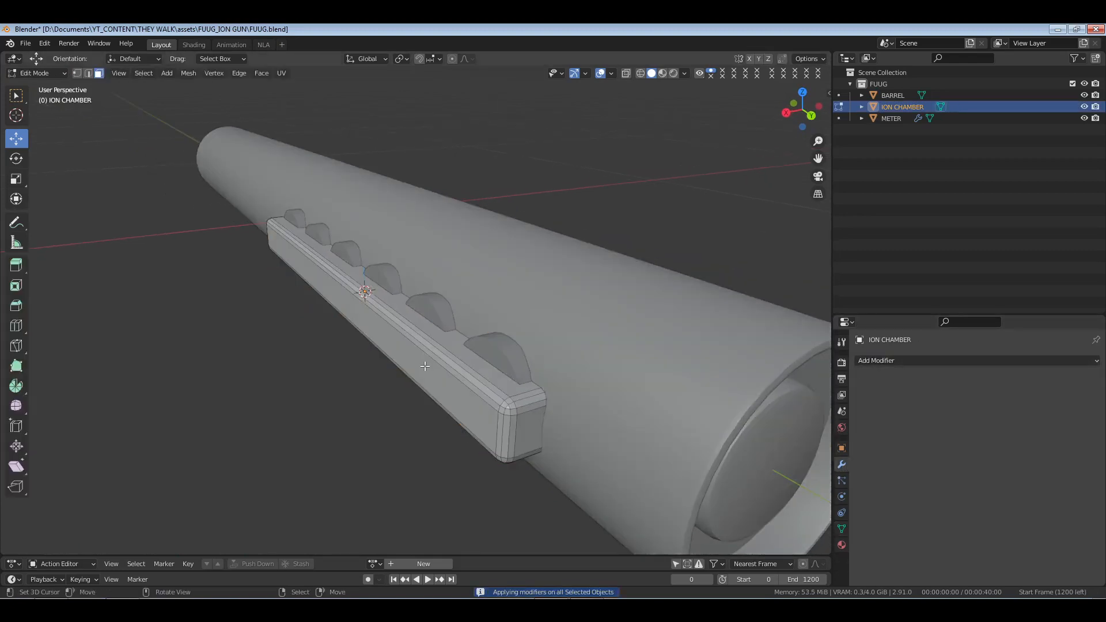
# Extrude the ion chamber's long outer side face and push it inward about 0.0075 m along X as a recess.
pyautogui.moveTo(403, 374); pyautogui.dragTo(385, 375, button='middle')
pyautogui.press('e')
pyautogui.rightClick(349, 358)
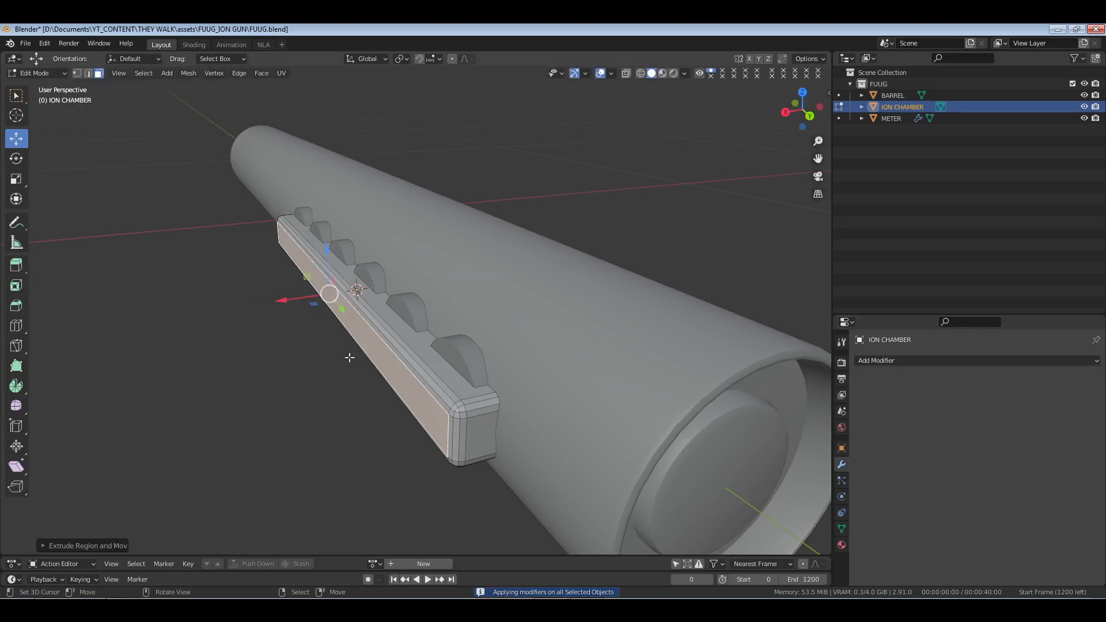
pyautogui.moveTo(283, 300); pyautogui.dragTo(288, 299)
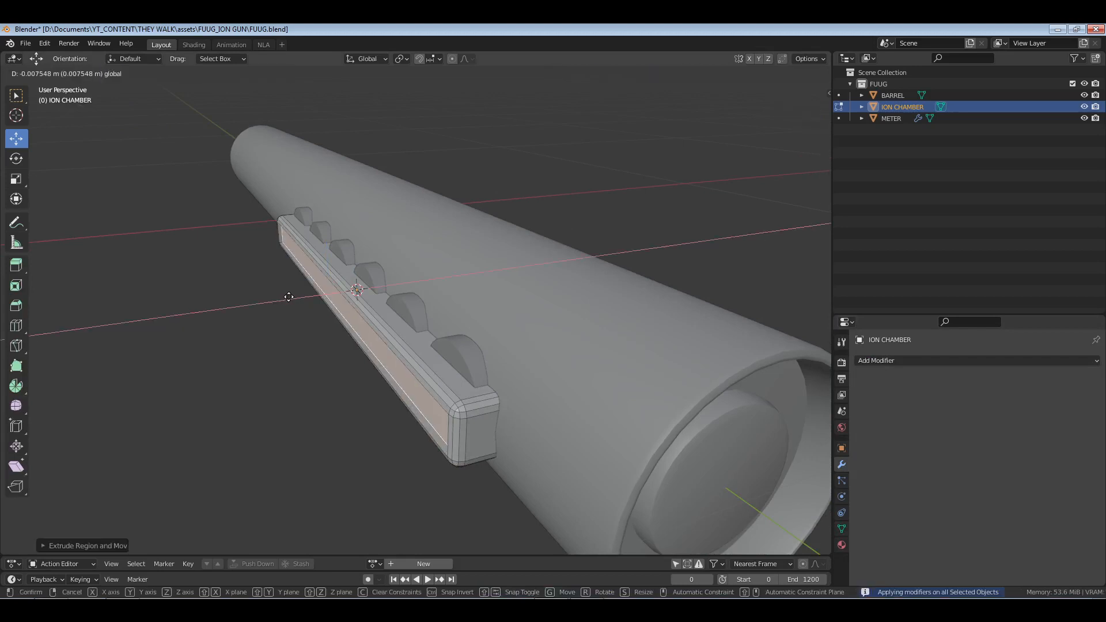
# Try to add five evenly spaced vertical loop cuts across the ion chamber's recessed side in right orthographic view.
pyautogui.moveTo(319, 356); pyautogui.dragTo(510, 320, button='middle')
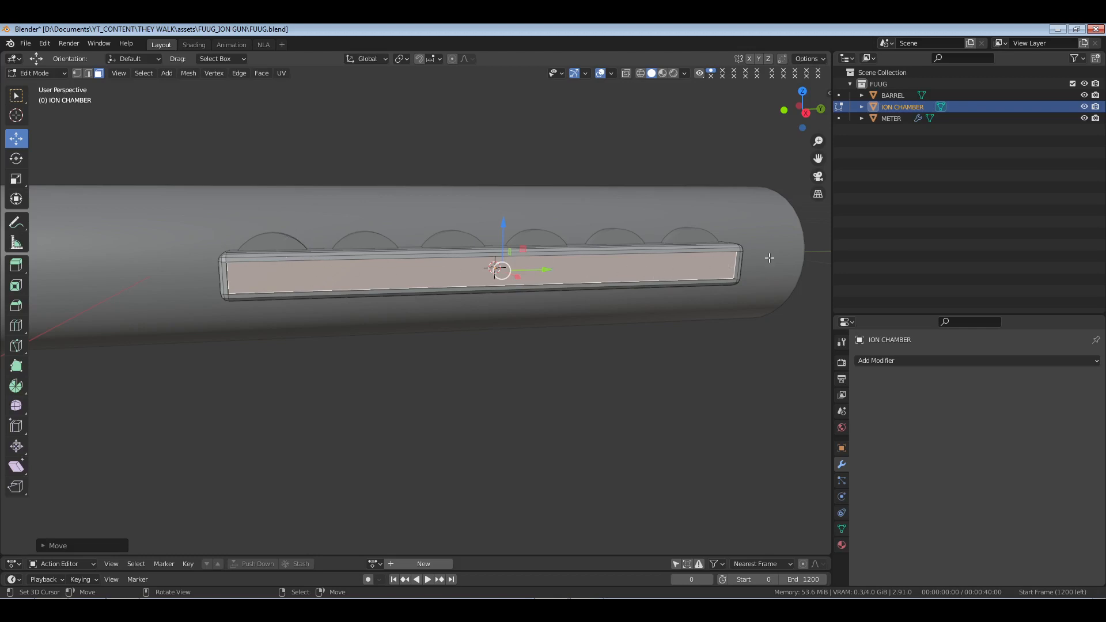
pyautogui.moveTo(470, 281); pyautogui.dragTo(458, 272, button='middle')
pyautogui.press('KP_3')
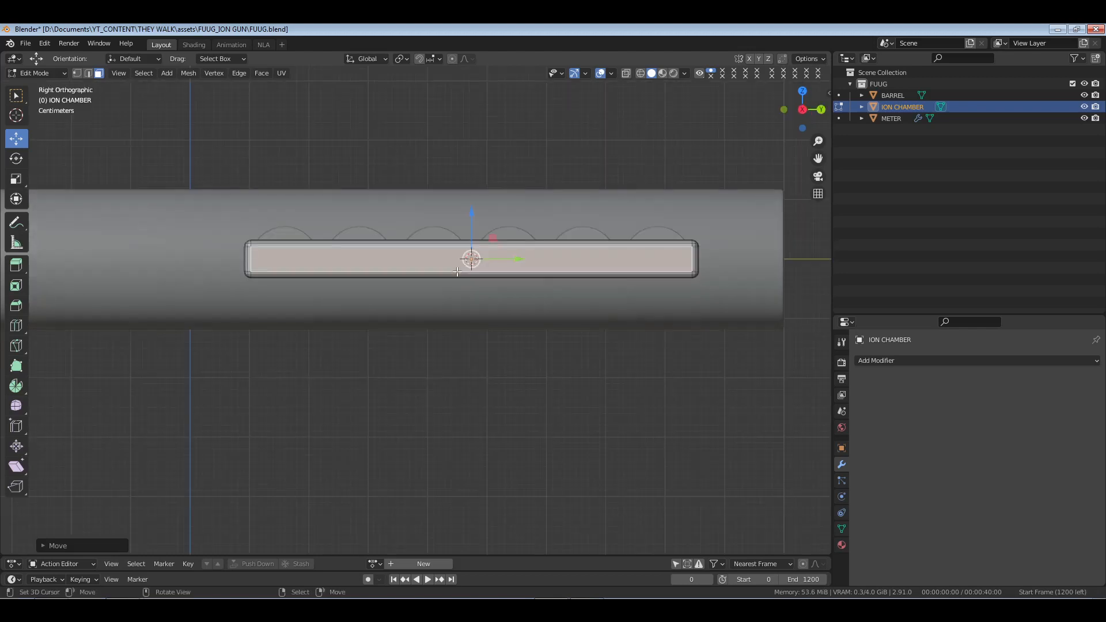
pyautogui.scroll(2, 457, 272)
pyautogui.click(487, 271)
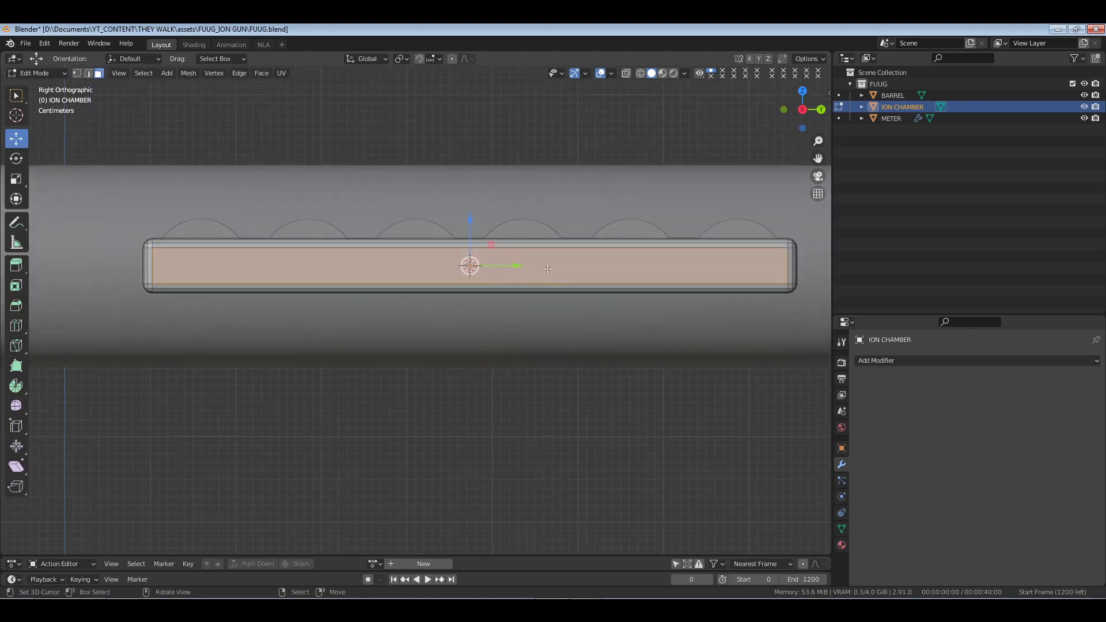
pyautogui.scroll(2, 469, 263)
pyautogui.hotkey('ctrl', 'r')
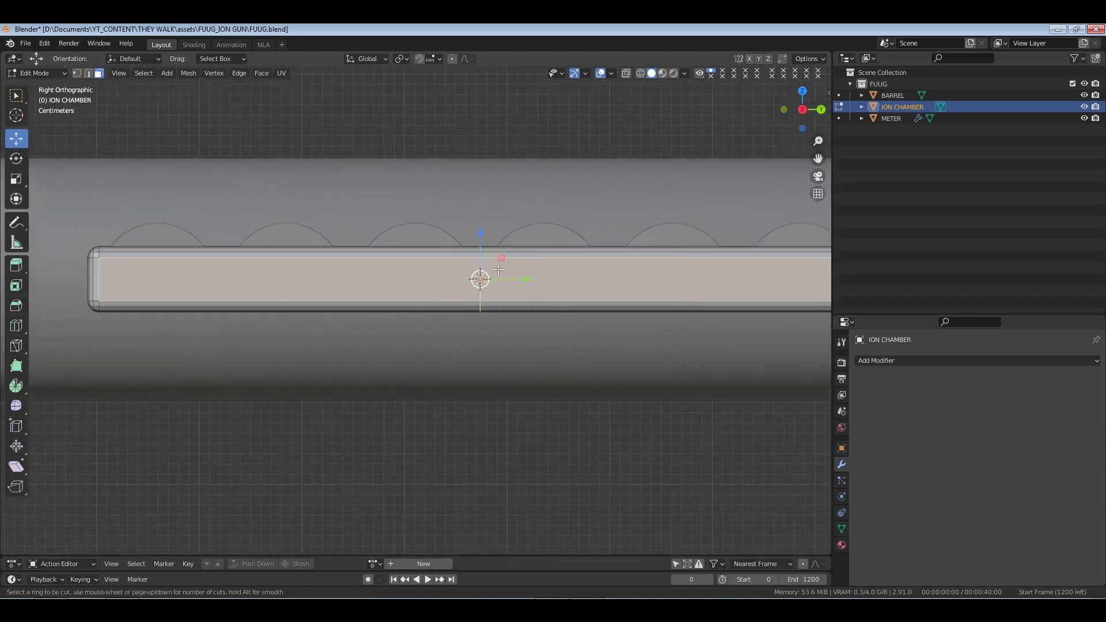
pyautogui.scroll(4, 499, 270)
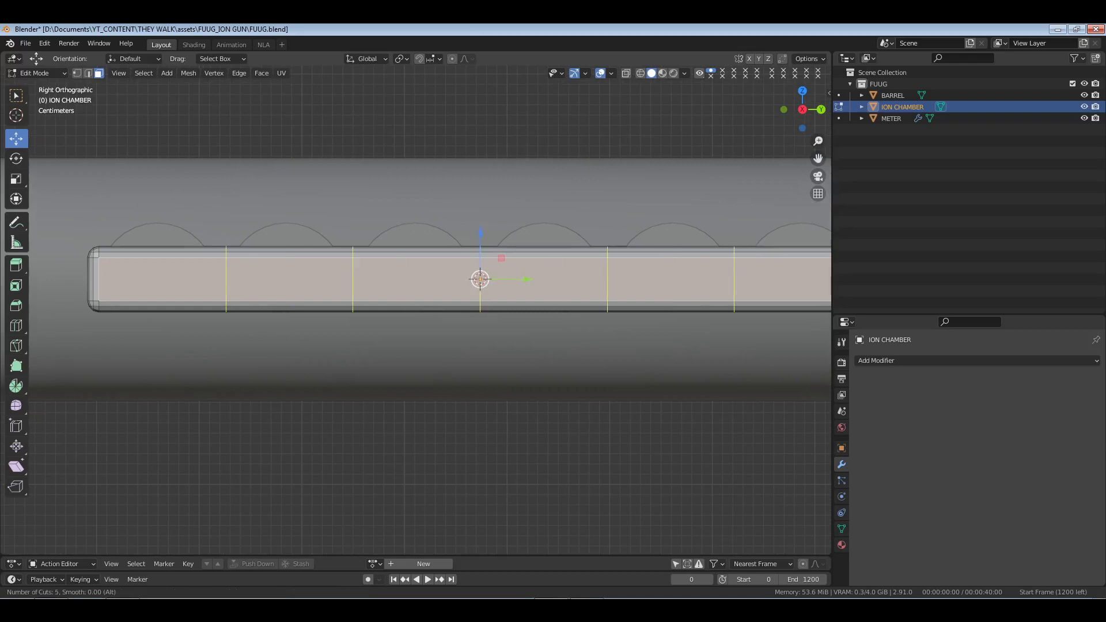
pyautogui.click(493, 266)
pyautogui.rightClick(507, 267)
pyautogui.scroll(-3, 517, 271)
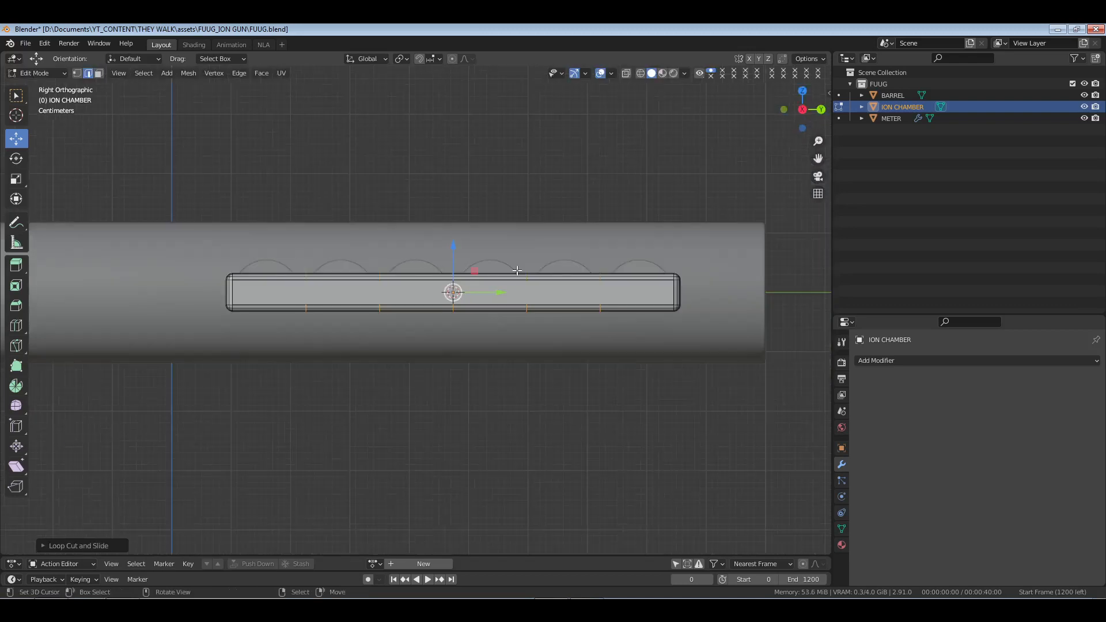
pyautogui.scroll(2, 515, 270)
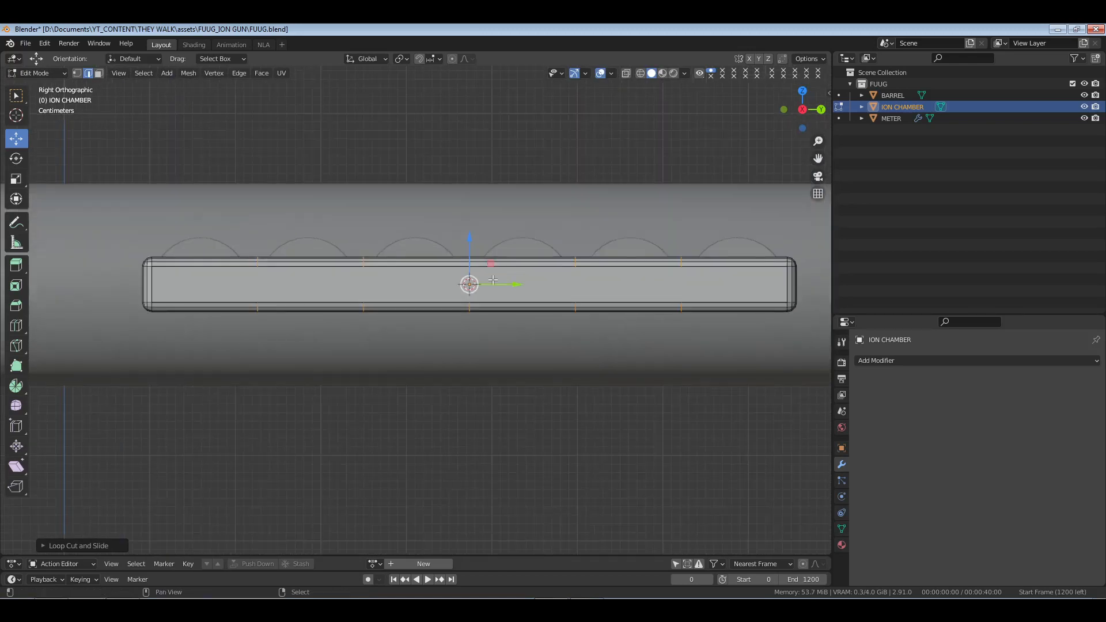
pyautogui.keyDown('shift'); pyautogui.moveTo(597, 317); pyautogui.dragTo(622, 302, button='middle'); pyautogui.keyUp('shift')
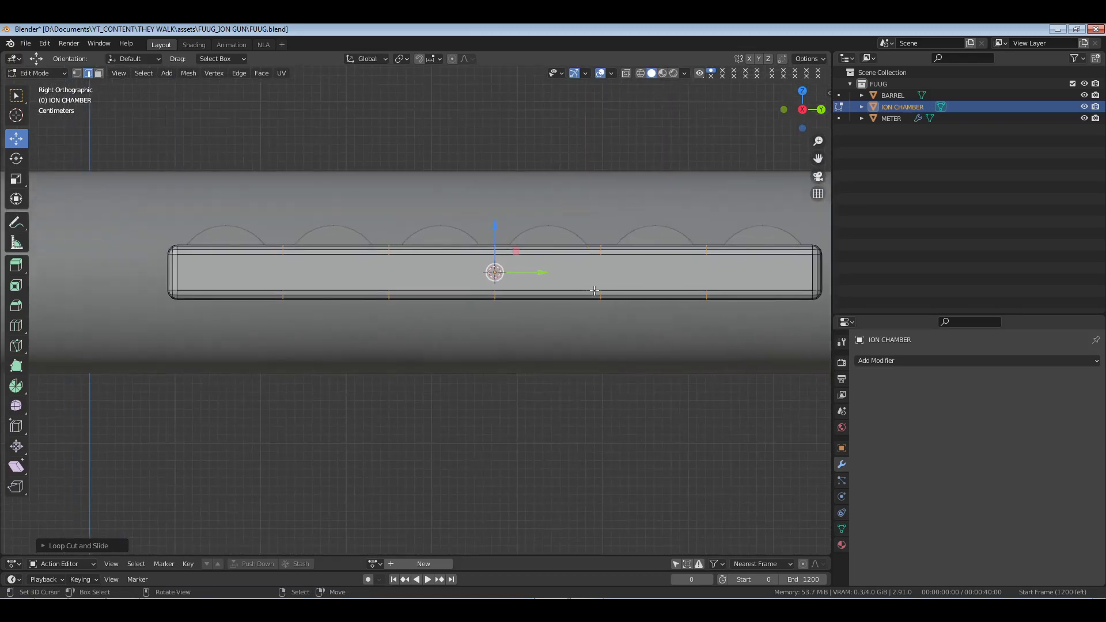
pyautogui.moveTo(595, 291); pyautogui.dragTo(516, 261, button='middle')
# Divide the recessed face into six equal panels with five centred vertical loop cuts.
pyautogui.press('3')
pyautogui.click(489, 285)
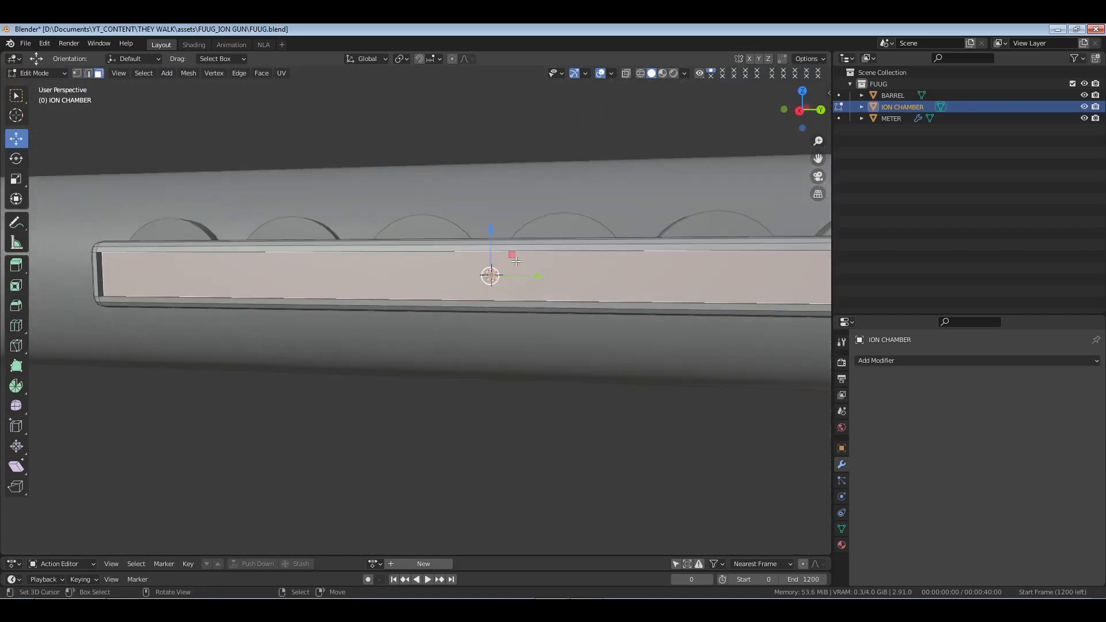
pyautogui.hotkey('ctrl', 'r')
pyautogui.scroll(3, 528, 261)
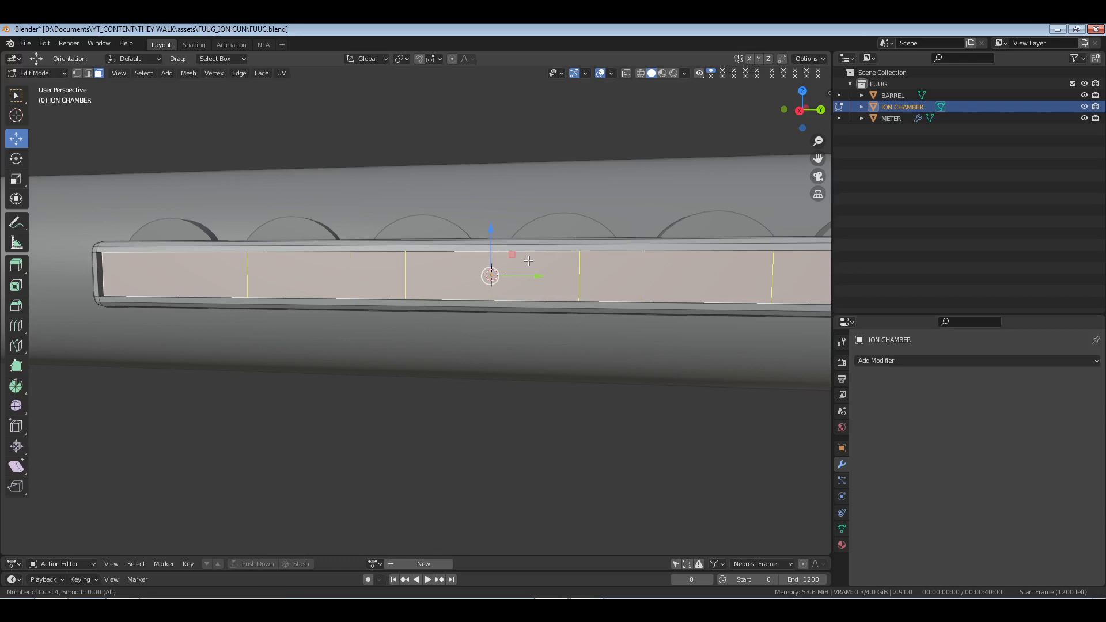
pyautogui.scroll(1, 526, 261)
pyautogui.click(526, 260)
pyautogui.rightClick(526, 260)
pyautogui.scroll(-3, 526, 261)
pyautogui.moveTo(539, 287); pyautogui.dragTo(556, 290, button='middle')
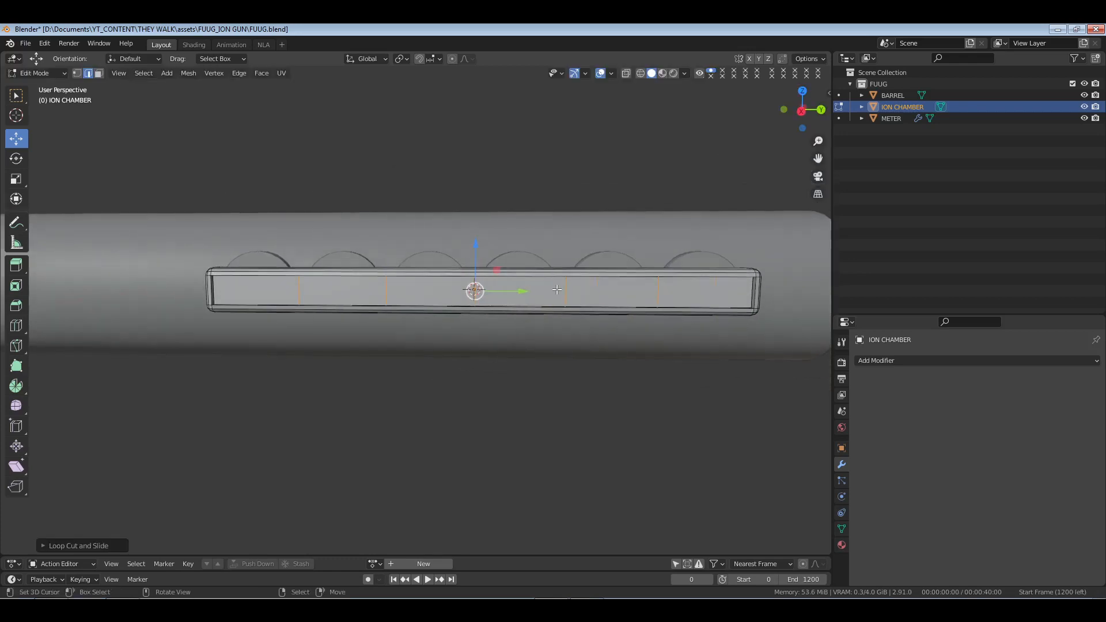
# Select all six recessed panels and separate the selection into its own object.
pyautogui.scroll(2, 587, 288)
pyautogui.press('3')
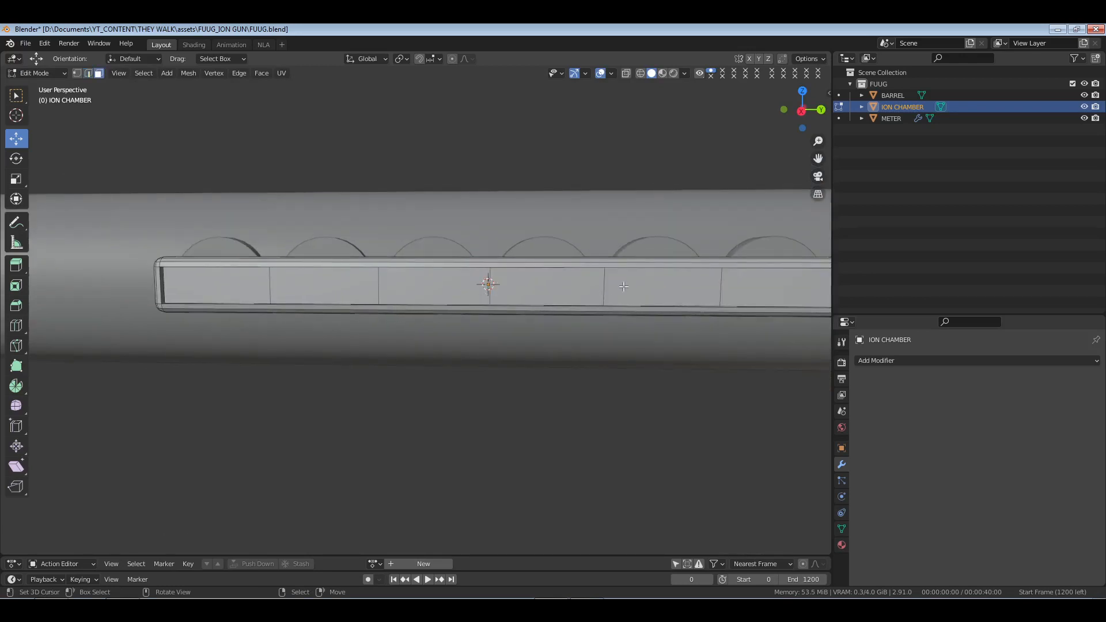
pyautogui.keyDown('shift'); pyautogui.rightClick(738, 289); pyautogui.keyUp('shift')
pyautogui.keyDown('shift'); pyautogui.rightClick(663, 286); pyautogui.keyUp('shift')
pyautogui.keyDown('shift'); pyautogui.rightClick(537, 283); pyautogui.keyUp('shift')
pyautogui.keyDown('shift'); pyautogui.rightClick(433, 284); pyautogui.keyUp('shift')
pyautogui.keyDown('shift'); pyautogui.rightClick(323, 285); pyautogui.keyUp('shift')
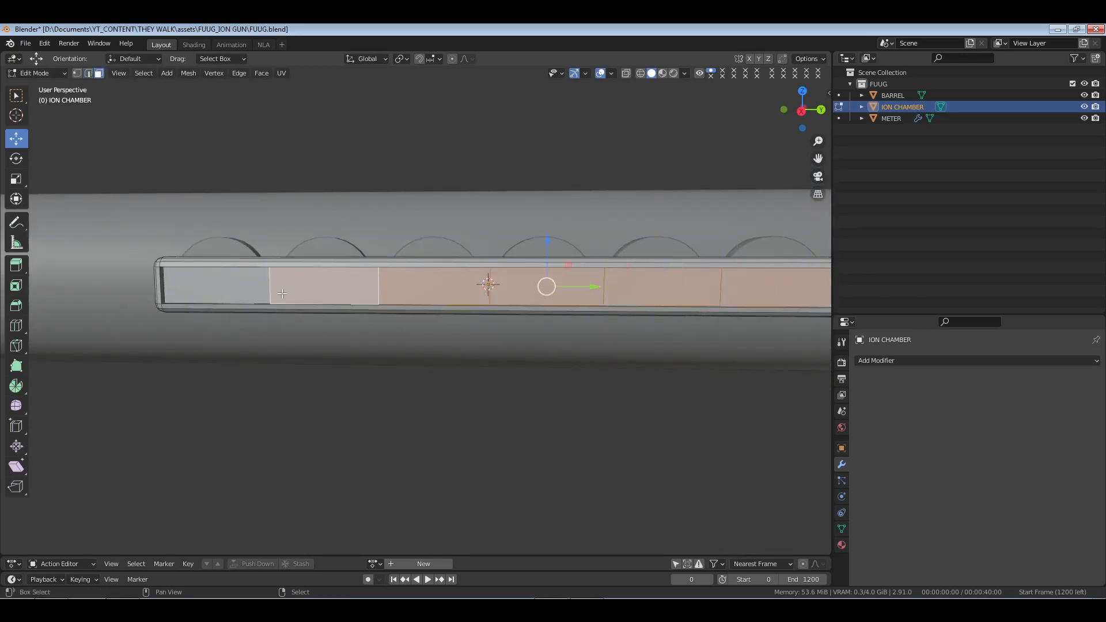
pyautogui.keyDown('shift'); pyautogui.rightClick(216, 285); pyautogui.keyUp('shift')
pyautogui.moveTo(583, 426); pyautogui.dragTo(590, 421, button='middle')
pyautogui.keyDown('shift'); pyautogui.moveTo(613, 380); pyautogui.dragTo(572, 379, button='middle'); pyautogui.keyUp('shift')
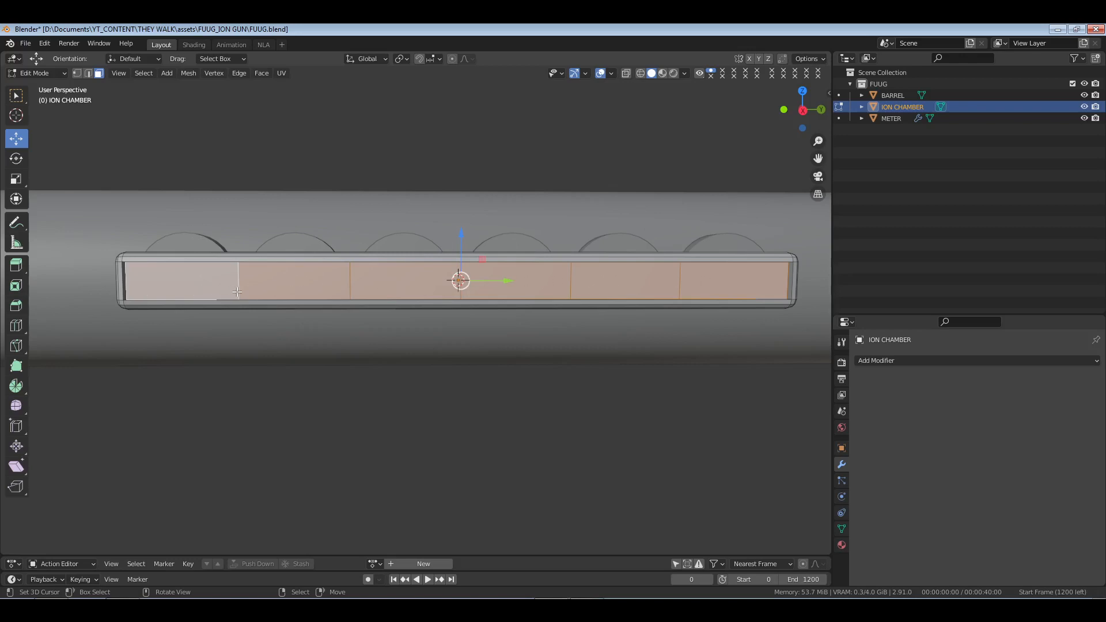
pyautogui.keyDown('shift'); pyautogui.moveTo(237, 291); pyautogui.dragTo(346, 279, button='middle'); pyautogui.keyUp('shift')
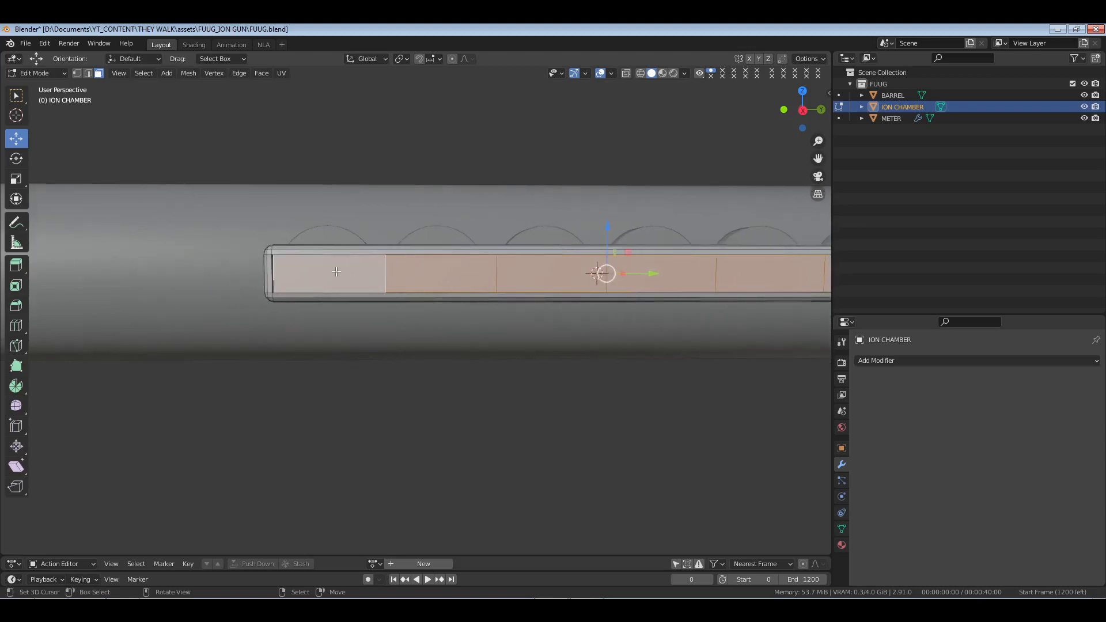
pyautogui.keyDown('shift'); pyautogui.moveTo(568, 308); pyautogui.dragTo(446, 305, button='middle'); pyautogui.keyUp('shift')
pyautogui.press('p')
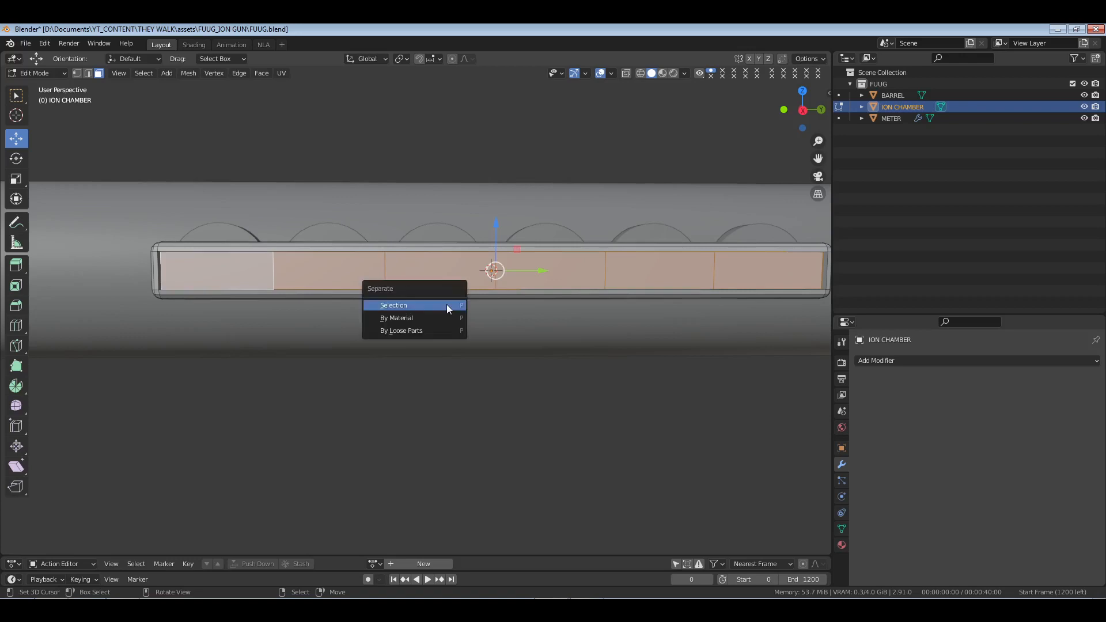
pyautogui.click(447, 304)
pyautogui.press('Tab')
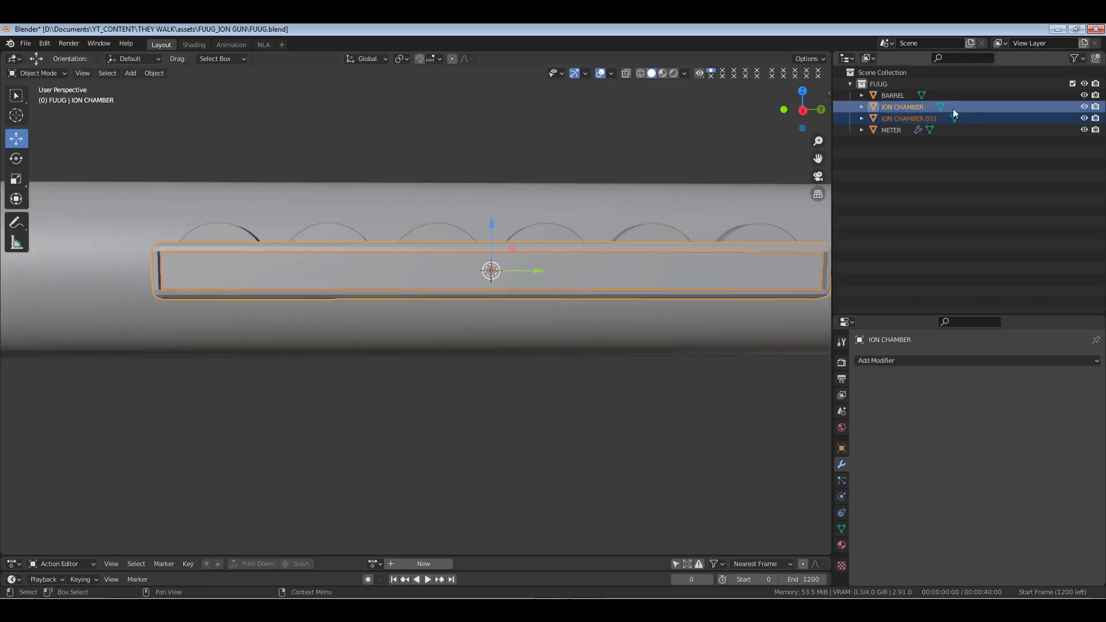
# Open the separated panel strip for mesh editing and select all six of its faces.
pyautogui.click(914, 119)
pyautogui.moveTo(495, 288); pyautogui.dragTo(524, 290, button='middle')
pyautogui.scroll(-2, 524, 290)
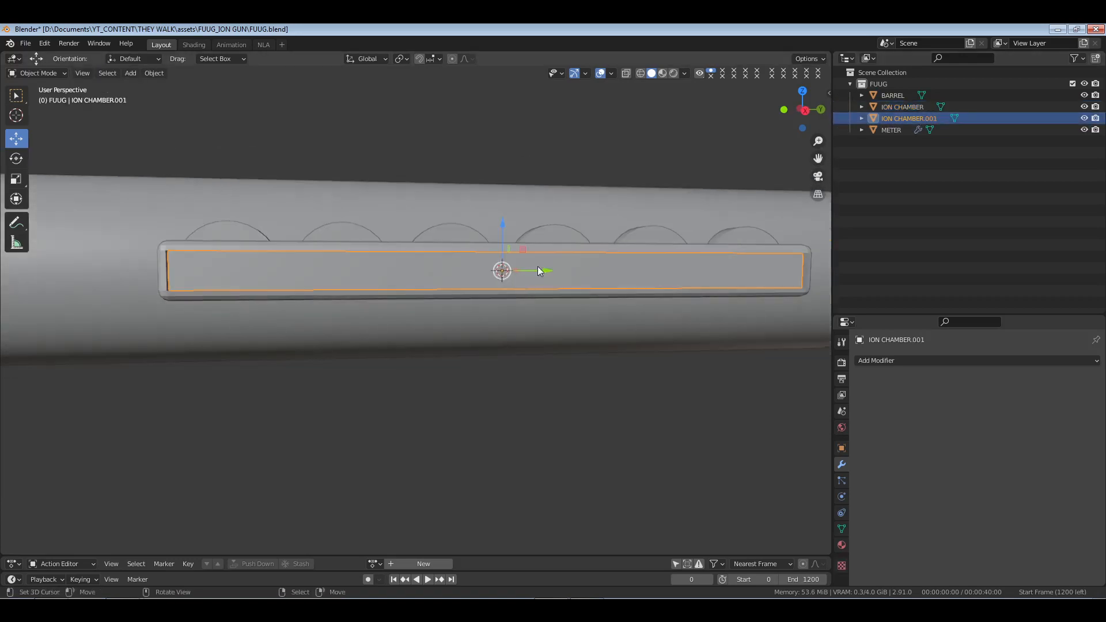
pyautogui.press('Tab')
pyautogui.click(254, 273)
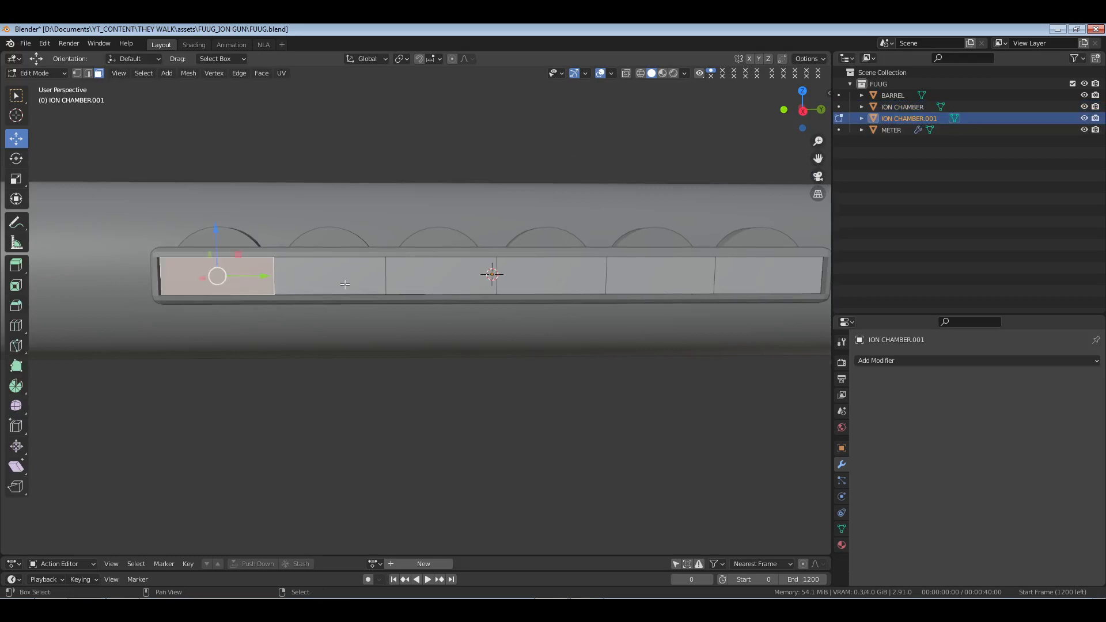
pyautogui.click(325, 282)
pyautogui.keyDown('shift'); pyautogui.click(439, 275); pyautogui.keyUp('shift')
pyautogui.keyDown('shift'); pyautogui.click(561, 276); pyautogui.keyUp('shift')
pyautogui.keyDown('shift'); pyautogui.click(635, 273); pyautogui.keyUp('shift')
pyautogui.keyDown('shift'); pyautogui.click(705, 276); pyautogui.keyUp('shift')
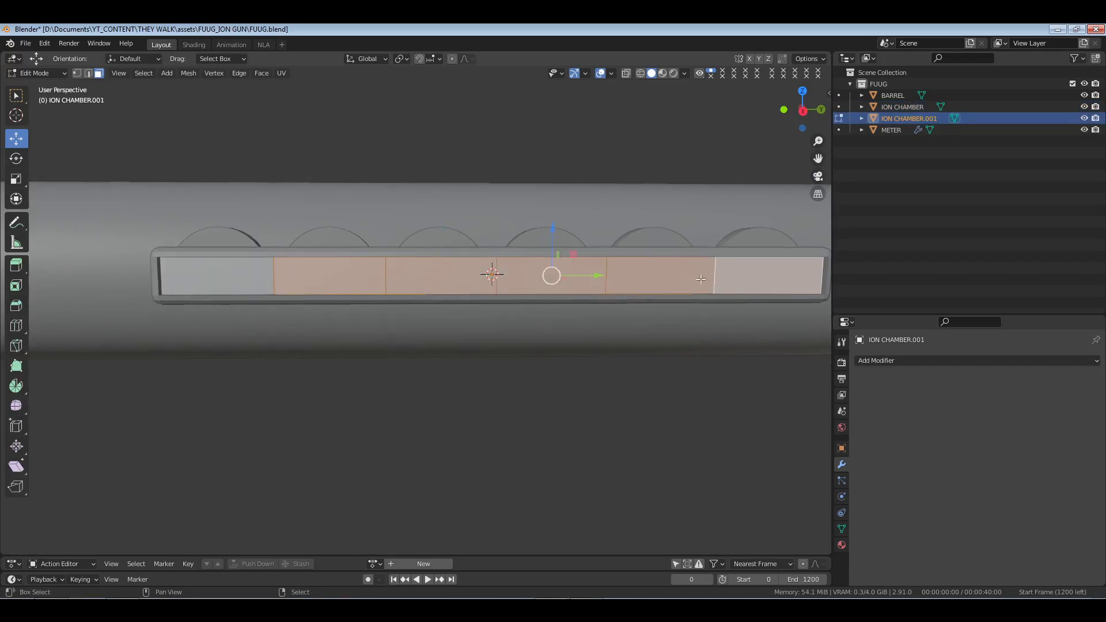
pyautogui.keyDown('shift'); pyautogui.click(271, 280); pyautogui.keyUp('shift')
# Split the strip's end panel away from the muzzle-side arrow direction into four segments with three centred vertical loop cuts, and clear the selection.
pyautogui.moveTo(534, 325); pyautogui.dragTo(462, 319, button='middle')
pyautogui.hotkey('ctrl', 'r')
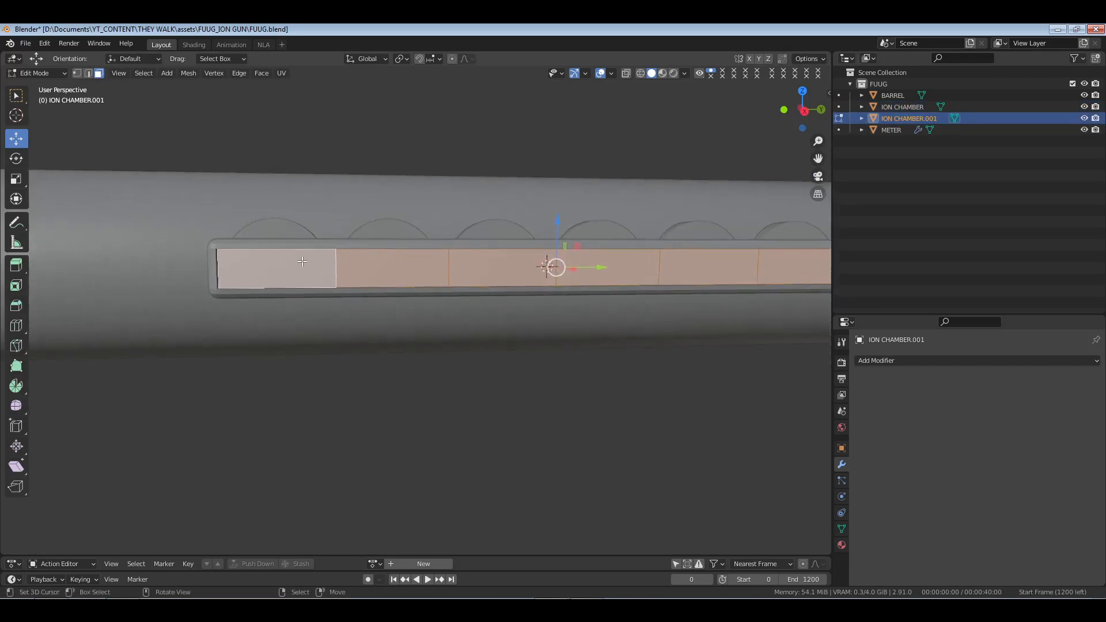
pyautogui.scroll(1, 283, 257)
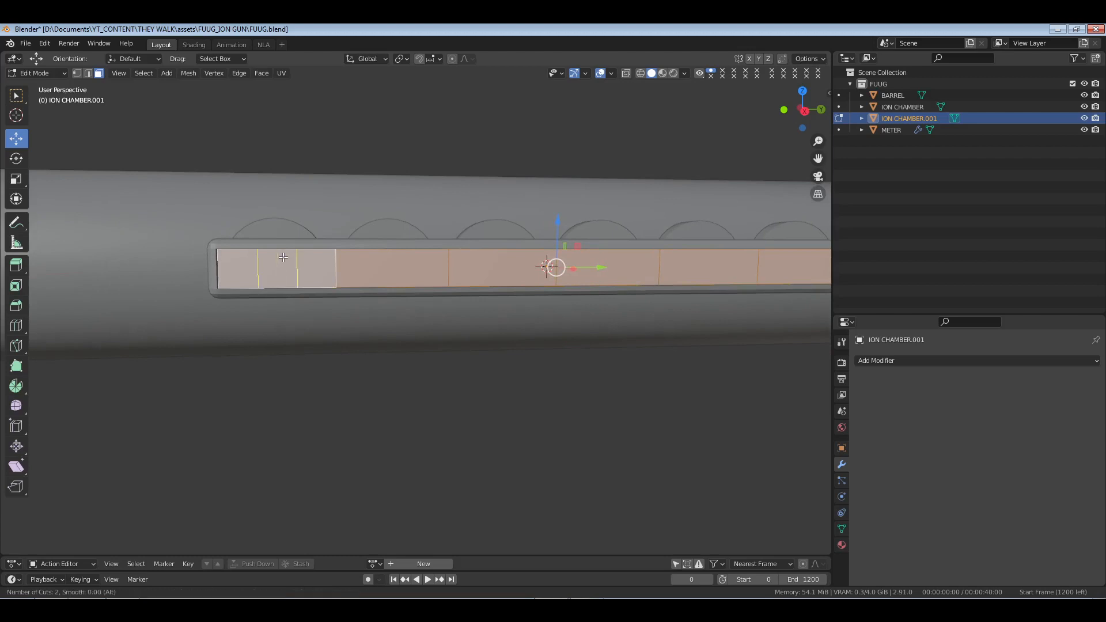
pyautogui.scroll(1, 283, 257)
pyautogui.click(283, 256)
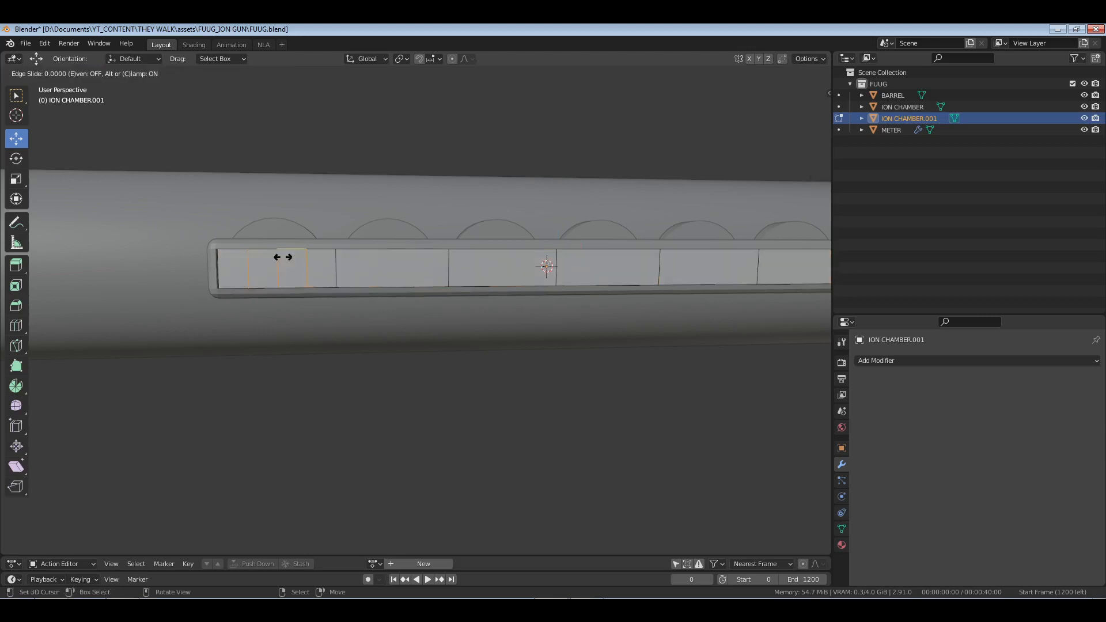
pyautogui.rightClick(283, 257)
pyautogui.hotkey('alt', 'a')
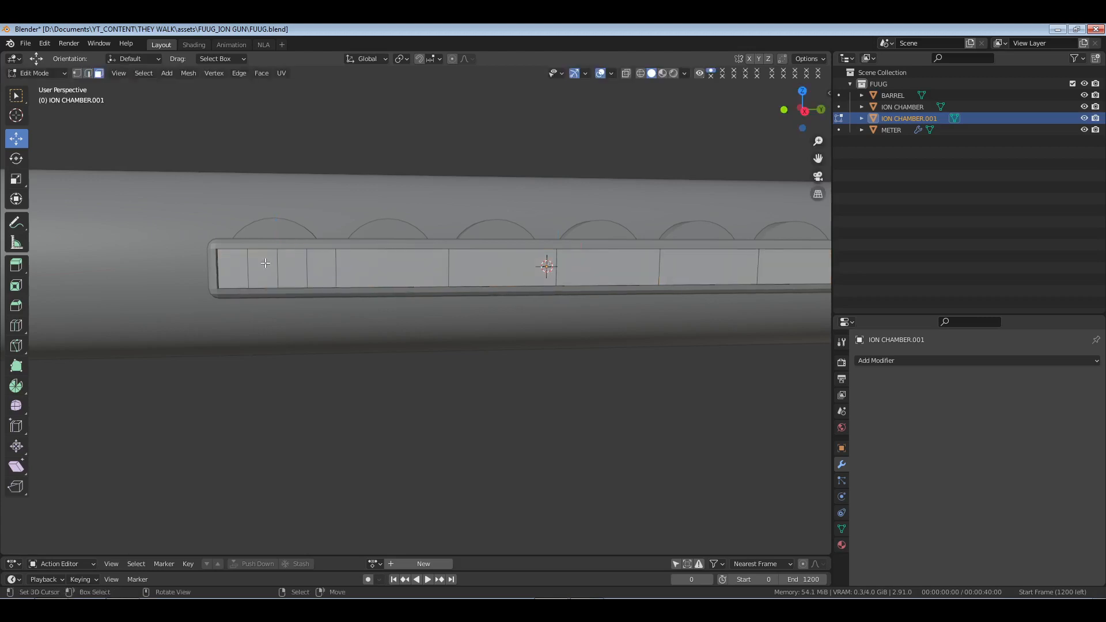
# Select the four narrow segments of the divided end panel.
pyautogui.keyDown('shift'); pyautogui.click(232, 266); pyautogui.keyUp('shift')
pyautogui.keyDown('shift'); pyautogui.click(262, 266); pyautogui.keyUp('shift')
pyautogui.keyDown('shift'); pyautogui.click(292, 266); pyautogui.keyUp('shift')
pyautogui.keyDown('shift'); pyautogui.click(324, 265); pyautogui.keyUp('shift')
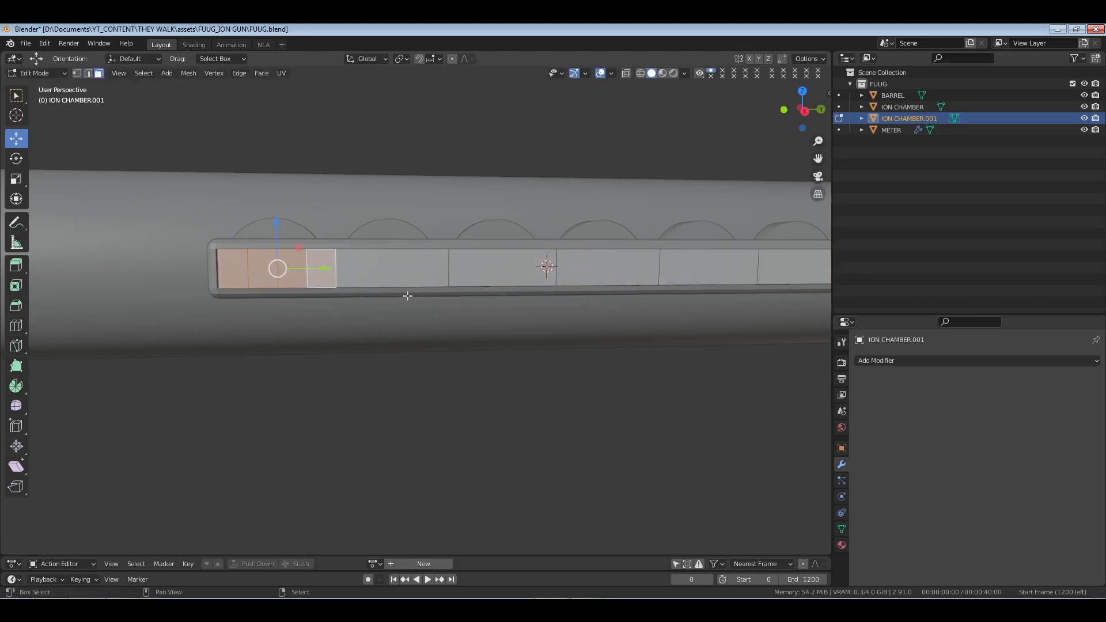
pyautogui.keyDown('shift'); pyautogui.moveTo(407, 296); pyautogui.dragTo(459, 286, button='middle'); pyautogui.keyUp('shift')
pyautogui.press('KP_Decimal')
pyautogui.keyDown('shift'); pyautogui.moveTo(597, 296); pyautogui.dragTo(571, 279, button='middle'); pyautogui.keyUp('shift')
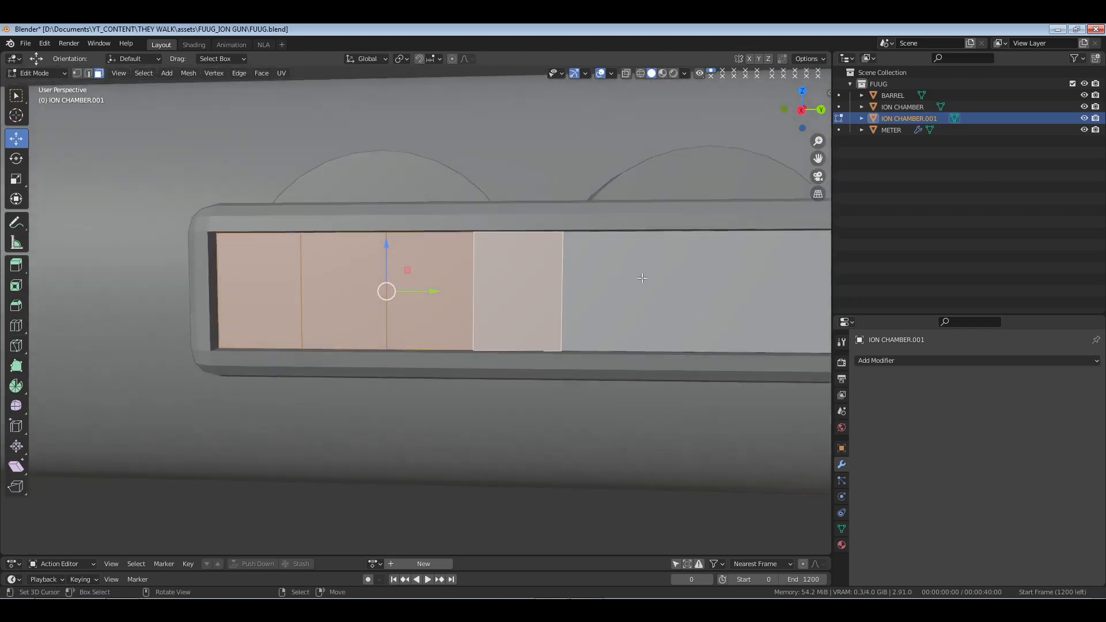
pyautogui.scroll(-5, 637, 278)
pyautogui.keyDown('shift'); pyautogui.moveTo(810, 296); pyautogui.dragTo(615, 297, button='middle'); pyautogui.keyUp('shift')
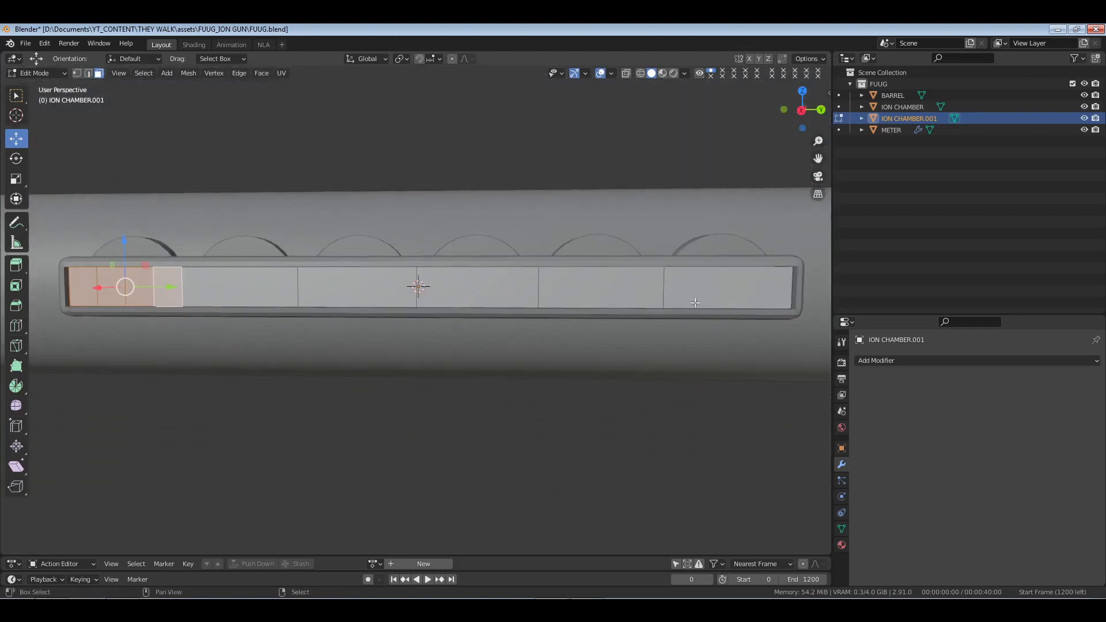
# Select the five undivided panels of the strip and delete their faces.
pyautogui.click(728, 291)
pyautogui.keyDown('shift'); pyautogui.click(602, 291); pyautogui.keyUp('shift')
pyautogui.keyDown('shift'); pyautogui.click(478, 291); pyautogui.keyUp('shift')
pyautogui.keyDown('shift'); pyautogui.click(324, 292); pyautogui.keyUp('shift')
pyautogui.keyDown('shift'); pyautogui.click(262, 292); pyautogui.keyUp('shift')
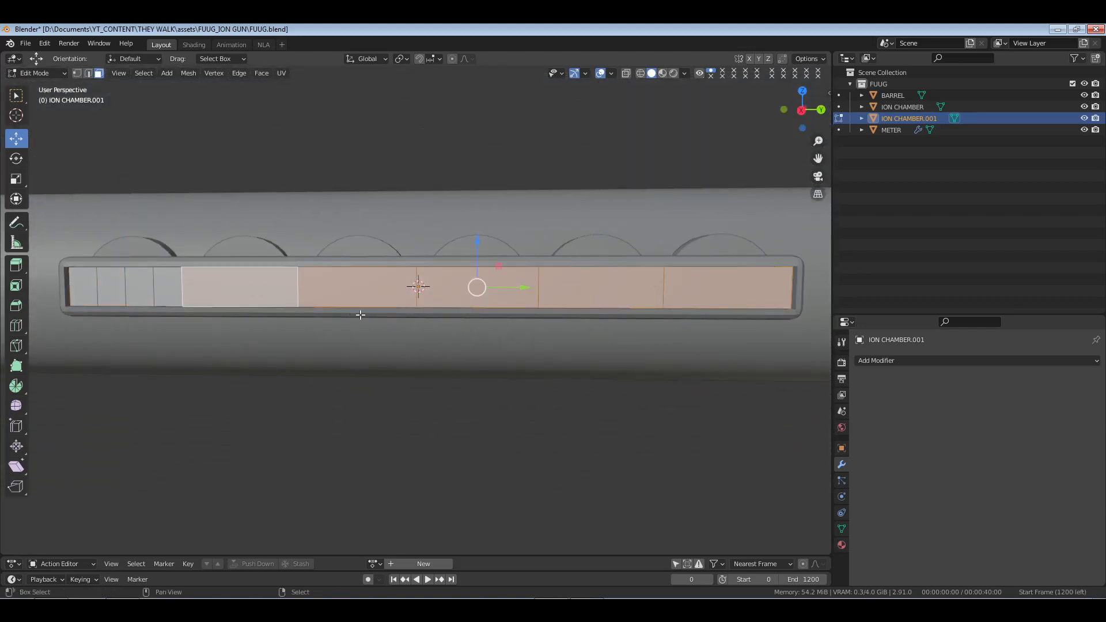
pyautogui.press('x')
pyautogui.click(366, 321)
# Select three of the narrow segments, and undo back through the deletion of the five undivided panels.
pyautogui.keyDown('shift'); pyautogui.moveTo(133, 297); pyautogui.dragTo(433, 286, button='middle'); pyautogui.keyUp('shift')
pyautogui.scroll(3, 351, 295)
pyautogui.rightClick(330, 279)
pyautogui.keyDown('shift'); pyautogui.rightClick(276, 277); pyautogui.keyUp('shift')
pyautogui.keyDown('shift'); pyautogui.rightClick(230, 277); pyautogui.keyUp('shift')
pyautogui.scroll(1, 433, 286)
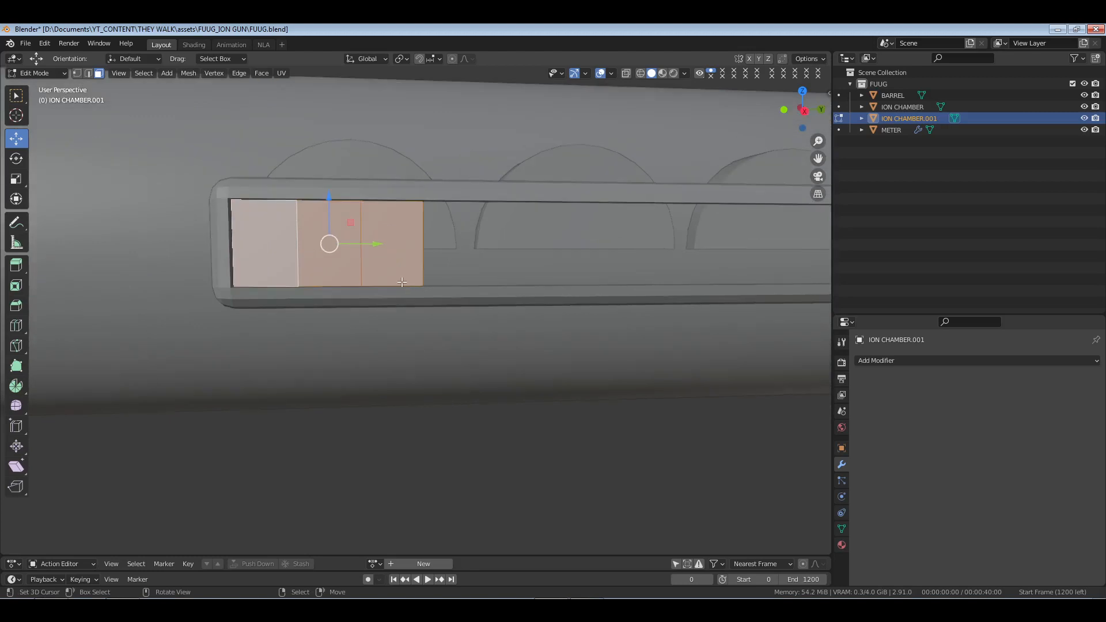
pyautogui.hotkey('ctrl', 'z')
pyautogui.hotkey('ctrl', 'z')
pyautogui.hotkey('ctrl', 'z')
pyautogui.hotkey('ctrl', 'z')
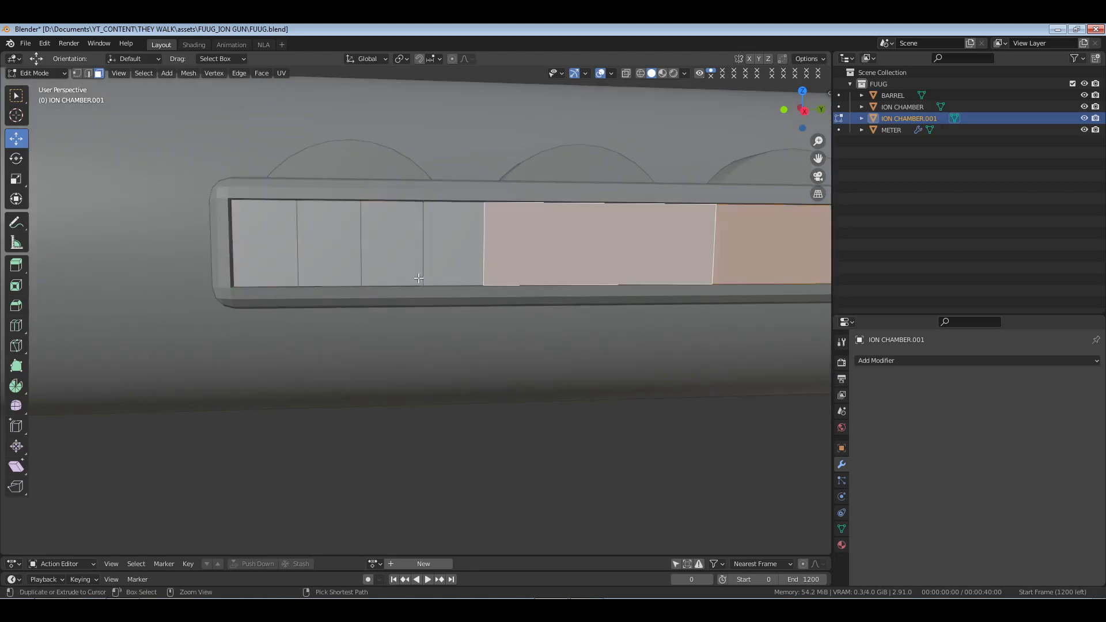
# Select the strip's four narrow segments, invert the selection, and delete the faces of the undivided panels.
pyautogui.rightClick(450, 247)
pyautogui.keyDown('shift'); pyautogui.rightClick(389, 245); pyautogui.keyUp('shift')
pyautogui.keyDown('shift'); pyautogui.rightClick(332, 243); pyautogui.keyUp('shift')
pyautogui.keyDown('shift'); pyautogui.rightClick(281, 239); pyautogui.keyUp('shift')
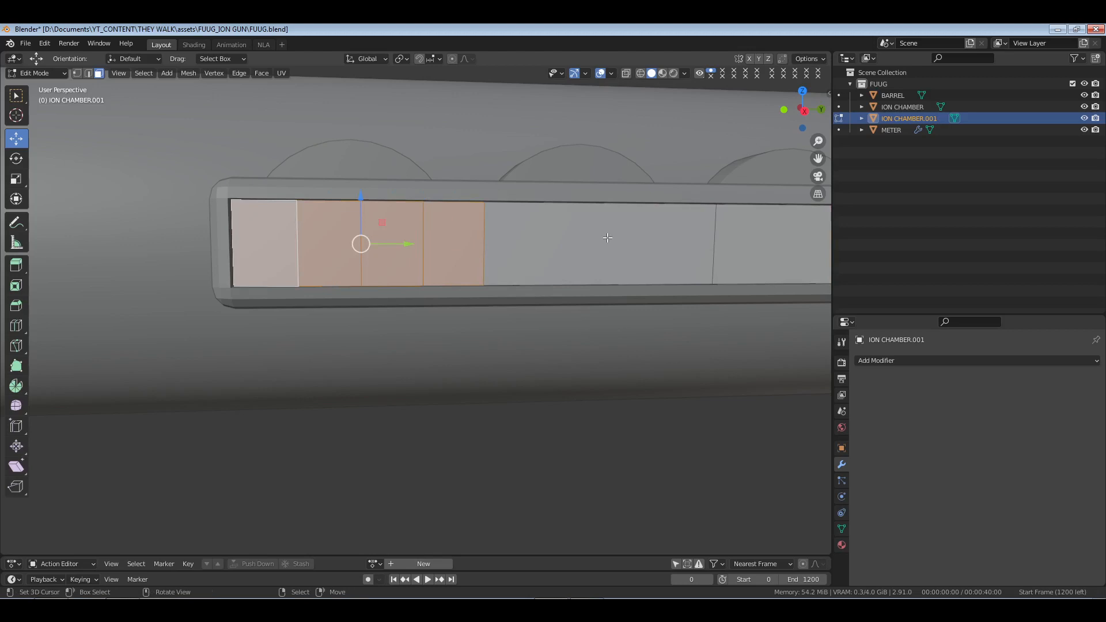
pyautogui.hotkey('ctrl', 'i')
pyautogui.press('x')
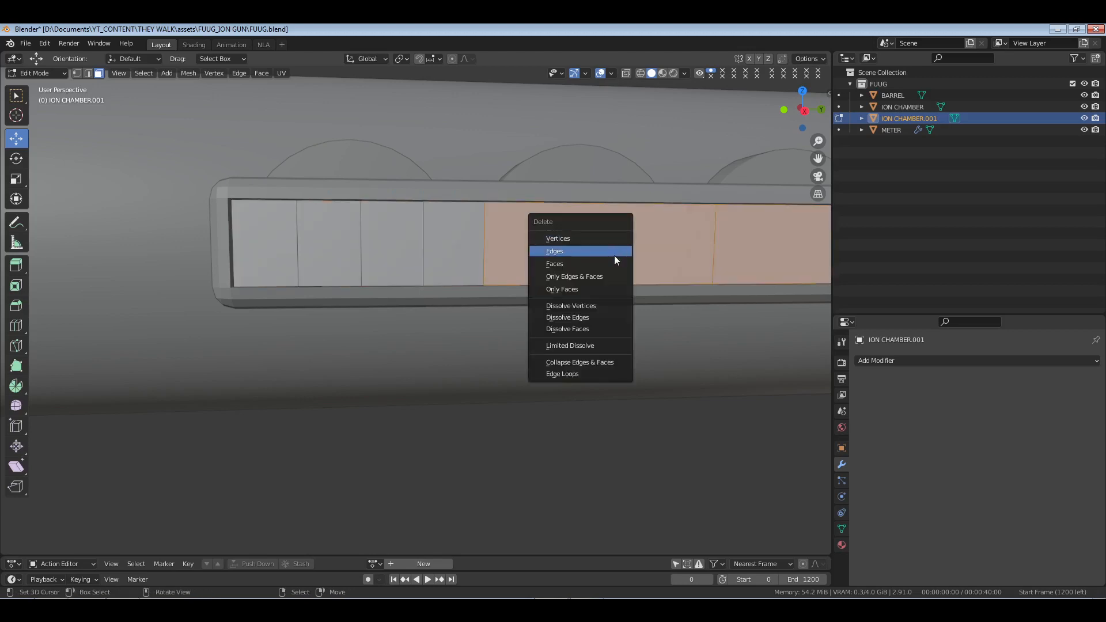
pyautogui.click(614, 263)
# Select the four narrow segments and inset each one individually with Outset on, at a thickness of about 0.0016.
pyautogui.rightClick(449, 242)
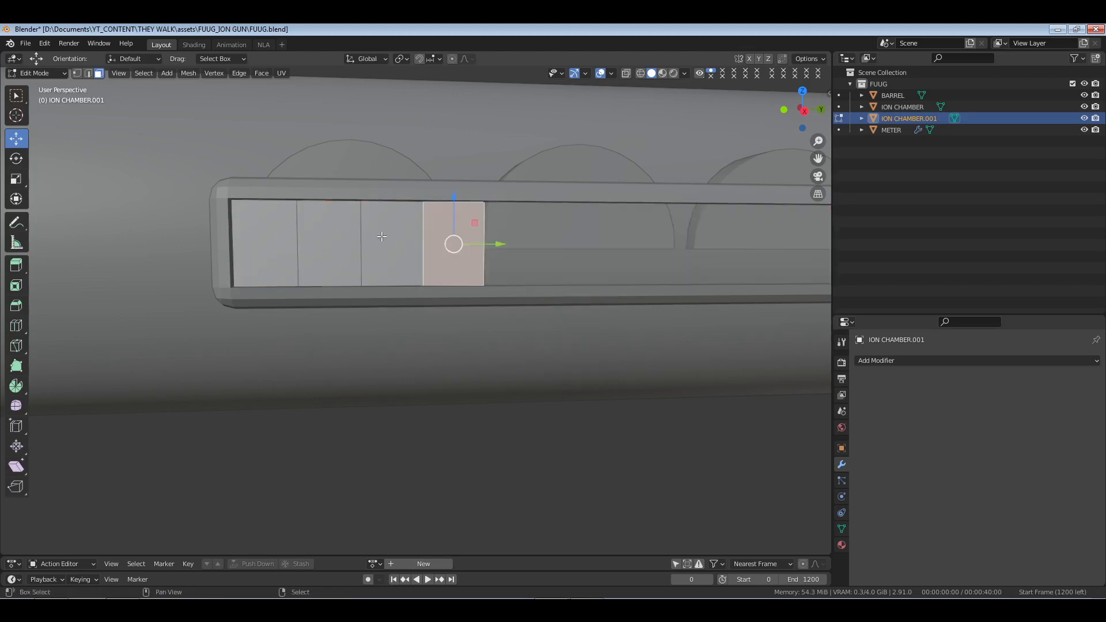
pyautogui.keyDown('shift'); pyautogui.rightClick(382, 236); pyautogui.keyUp('shift')
pyautogui.keyDown('shift'); pyautogui.rightClick(328, 239); pyautogui.keyUp('shift')
pyautogui.keyDown('shift'); pyautogui.rightClick(265, 239); pyautogui.keyUp('shift')
pyautogui.press('i')
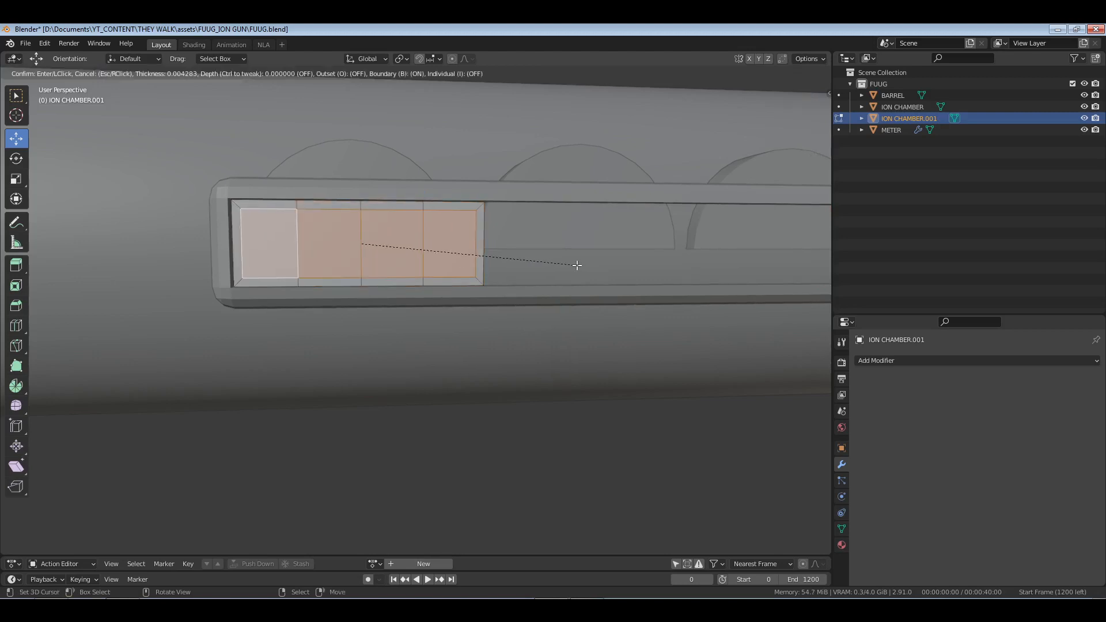
pyautogui.press('i')
pyautogui.press('o')
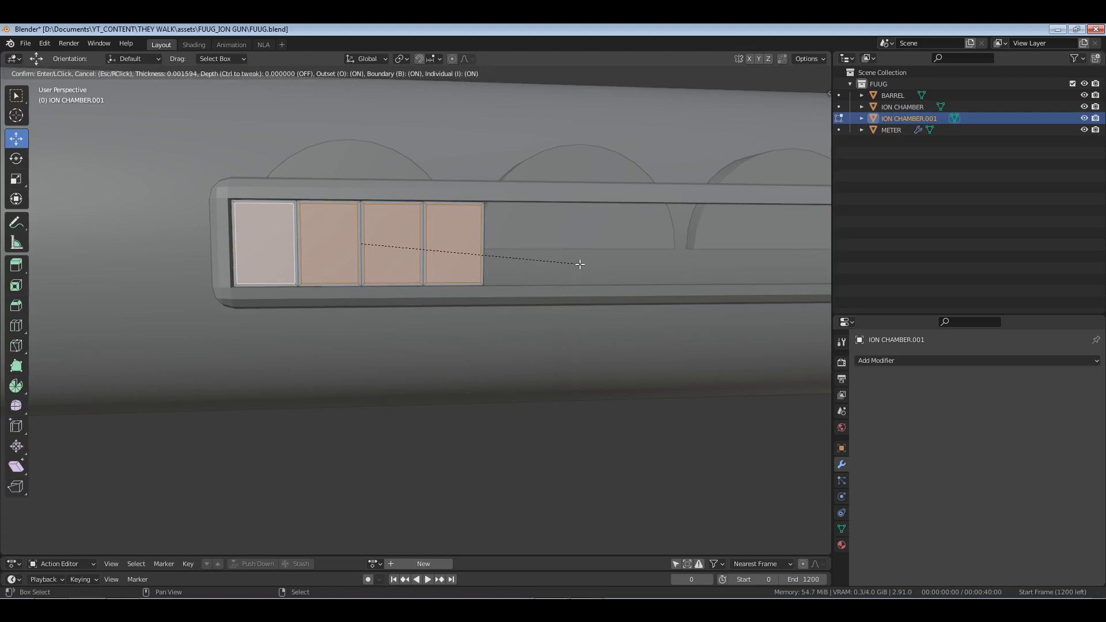
pyautogui.click(580, 264)
# Extrude the four inset faces, move them inward along X into the recess, and return to Object Mode with nothing selected in the mesh.
pyautogui.moveTo(501, 257); pyautogui.dragTo(424, 266, button='middle')
pyautogui.scroll(2, 424, 267)
pyautogui.press('e')
pyautogui.rightClick(424, 267)
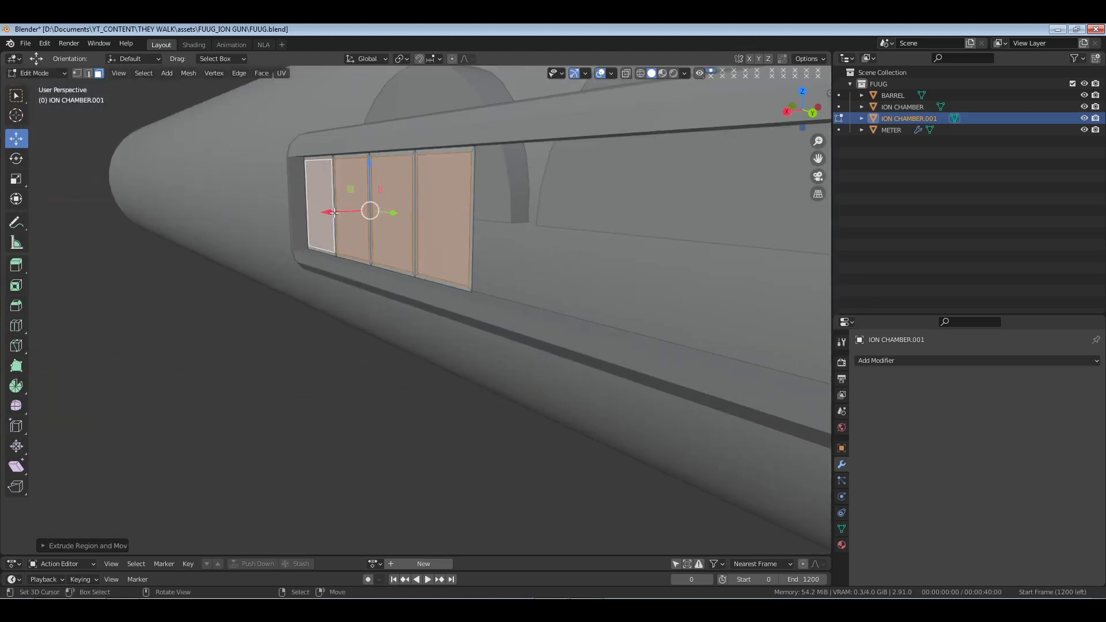
pyautogui.moveTo(334, 212); pyautogui.dragTo(384, 212)
pyautogui.hotkey('alt', 'a')
pyautogui.press('Tab')
# Set the four-segment panel's origin to its center of mass (surface).
pyautogui.moveTo(431, 234); pyautogui.dragTo(502, 238, button='middle')
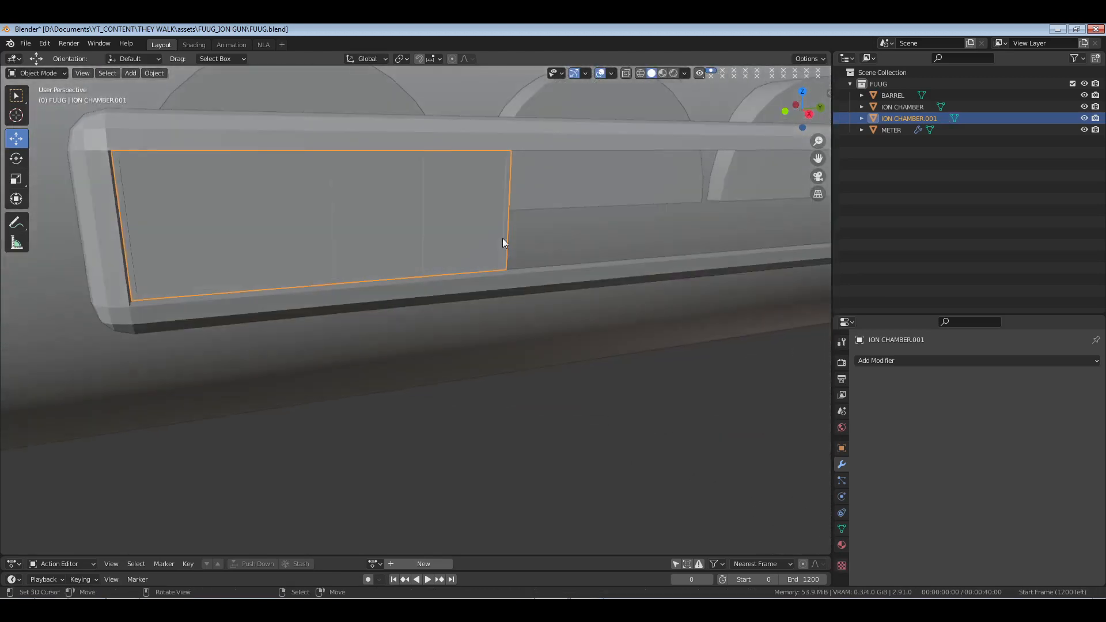
pyautogui.scroll(-5, 502, 237)
pyautogui.moveTo(558, 261)
pyautogui.mouseDown(button='middle')
pyautogui.moveTo(512, 258)
pyautogui.moveTo(566, 251)
pyautogui.moveTo(539, 262)
pyautogui.mouseUp(button='middle')
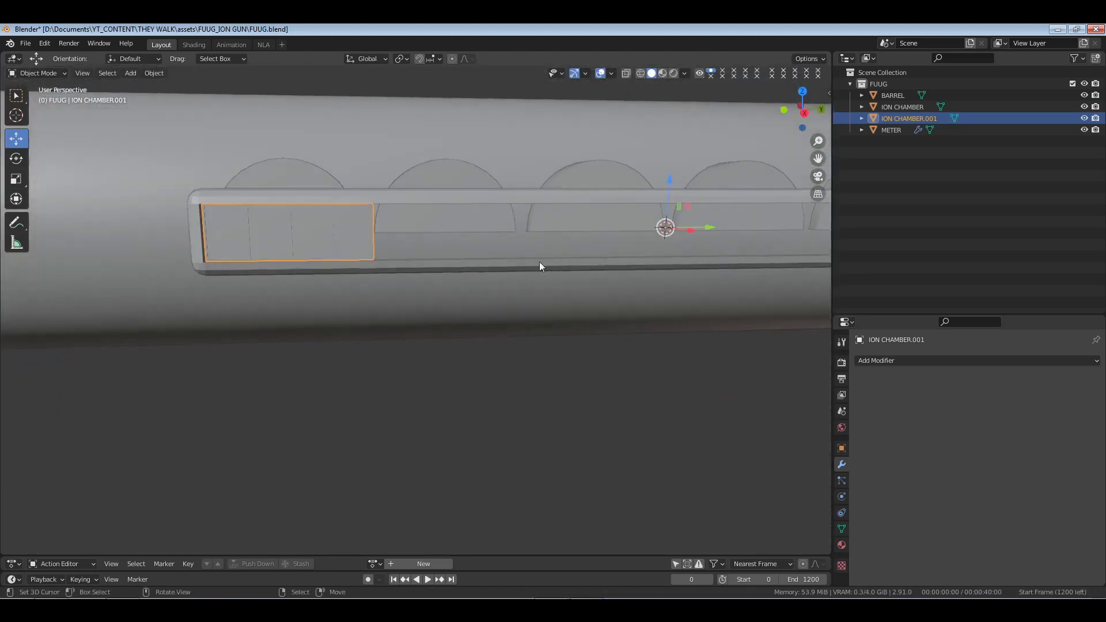
pyautogui.click(153, 73)
pyautogui.moveTo(193, 98)
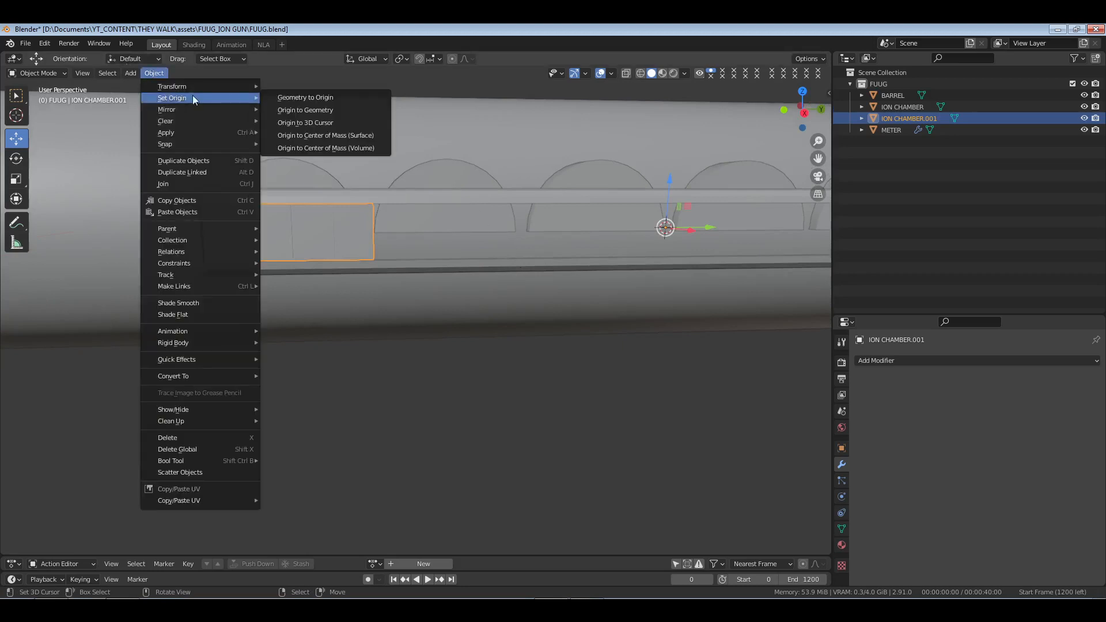
pyautogui.click(330, 135)
pyautogui.moveTo(624, 292); pyautogui.dragTo(748, 340, button='middle')
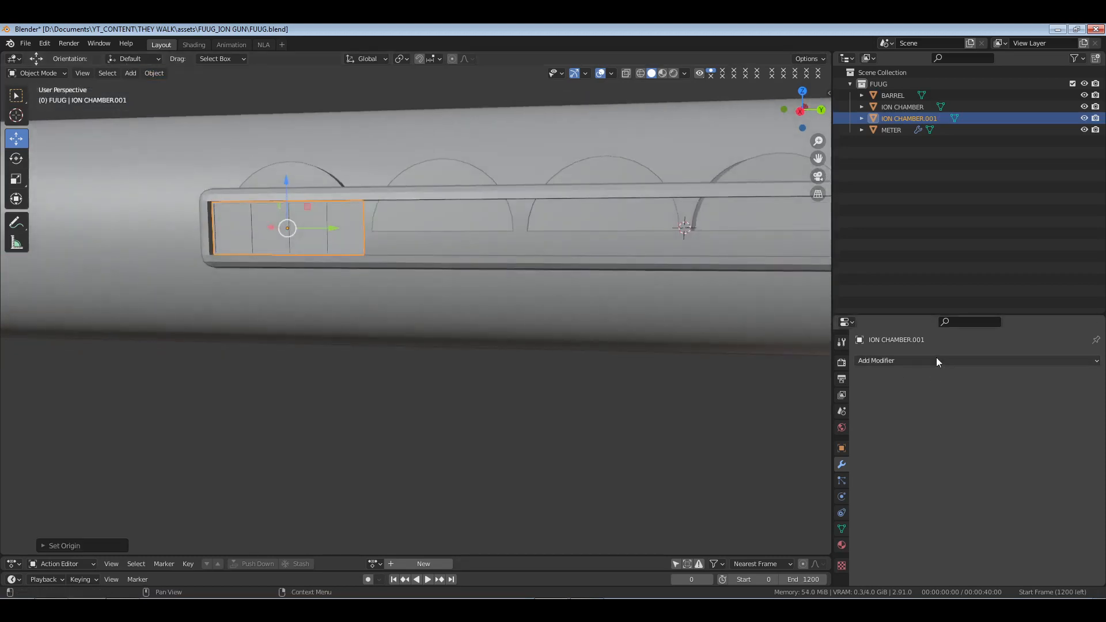
# Add an Array modifier to the four-segment panel with relative offset factors X 0 and Y 1.
pyautogui.click(935, 360)
pyautogui.click(891, 132)
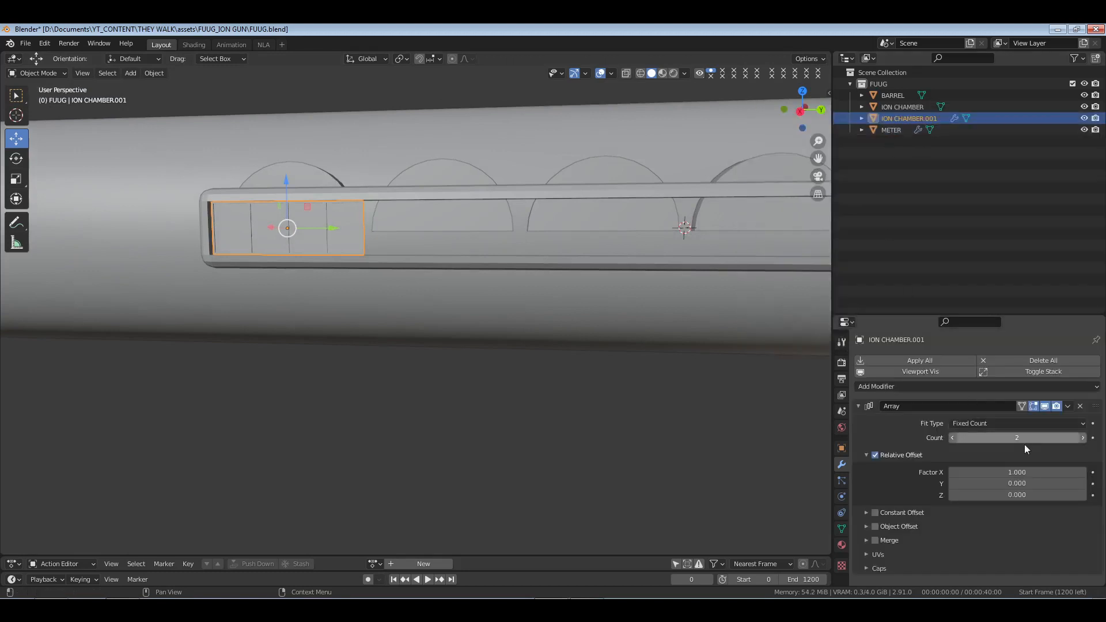
pyautogui.click(1017, 473)
pyautogui.write('0')
pyautogui.press('Return')
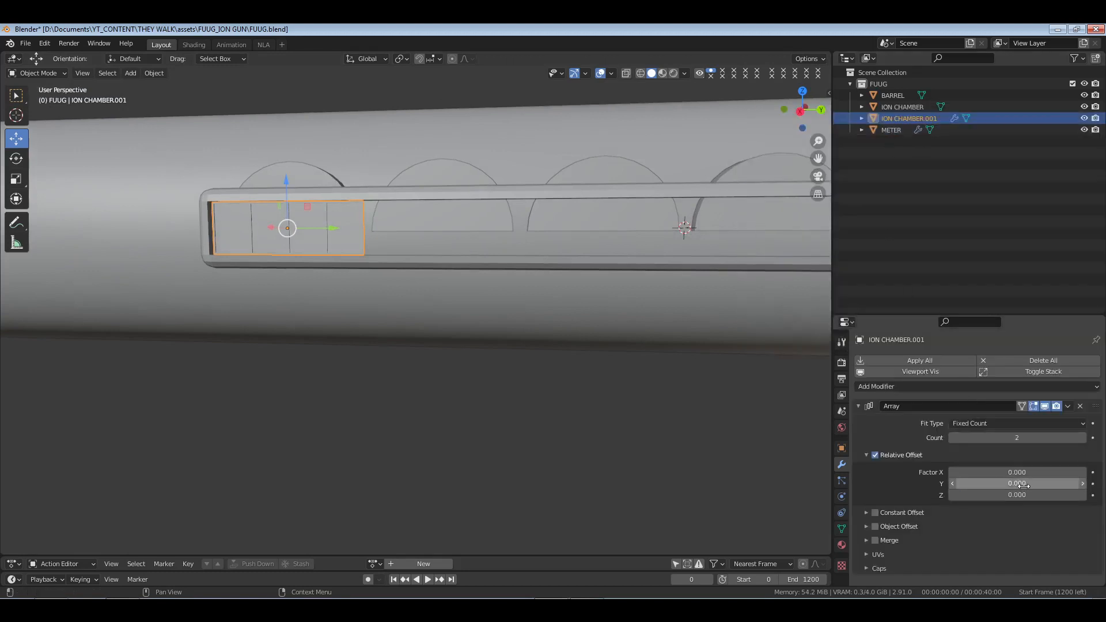
pyautogui.click(1017, 484)
pyautogui.write('1')
pyautogui.press('Return')
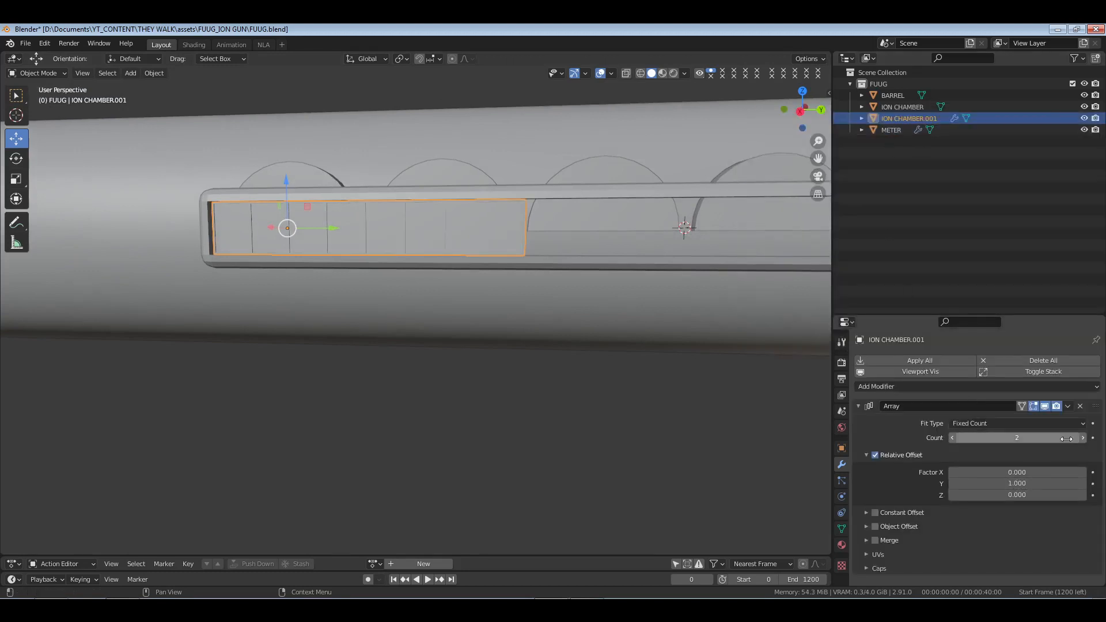
# Set the array count to 6 so the segments fill the chamber's recess, and clear the selection.
pyautogui.scroll(-2, 713, 305)
pyautogui.keyDown('shift'); pyautogui.moveTo(713, 306); pyautogui.dragTo(504, 303, button='middle'); pyautogui.keyUp('shift')
pyautogui.moveTo(1070, 437); pyautogui.dragTo(1097, 437)
pyautogui.scroll(-2, 738, 358)
pyautogui.scroll(4, 678, 354)
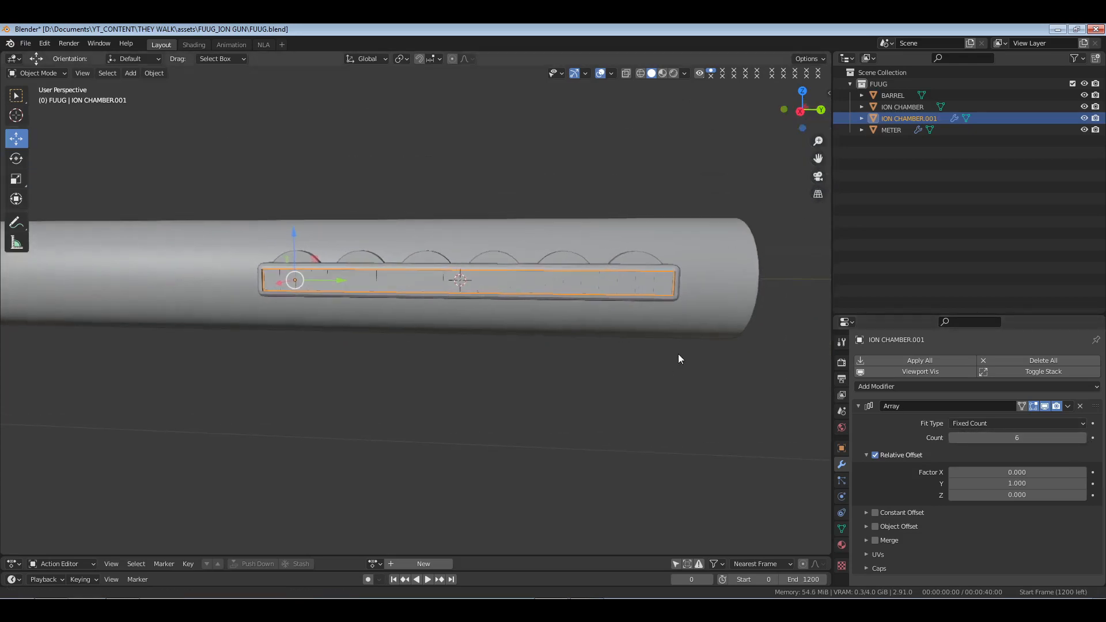
pyautogui.moveTo(588, 356); pyautogui.dragTo(509, 345, button='middle')
pyautogui.hotkey('alt', 'a')
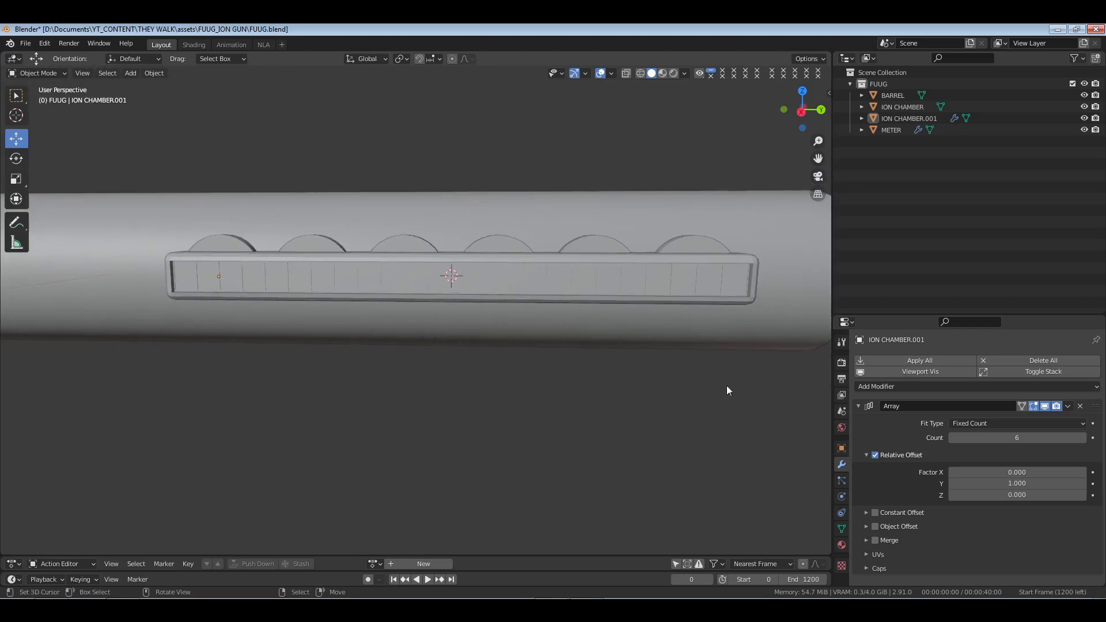
# Apply the Array modifier to the segmented strip ION CHAMBER.001 and save the file.
pyautogui.click(858, 406)
pyautogui.click(938, 361)
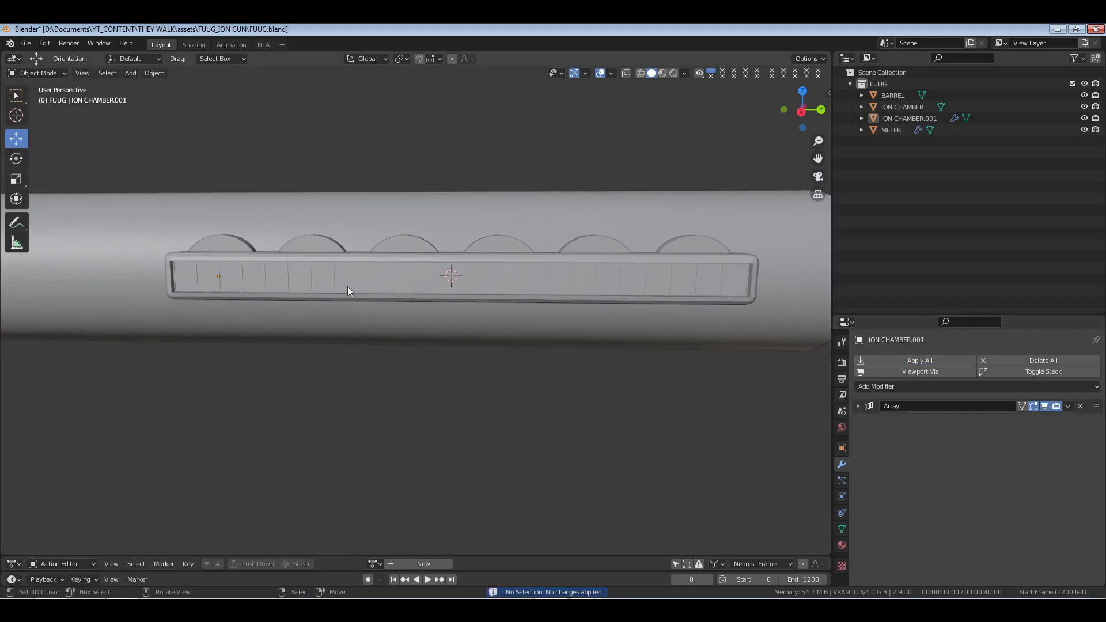
pyautogui.click(227, 277)
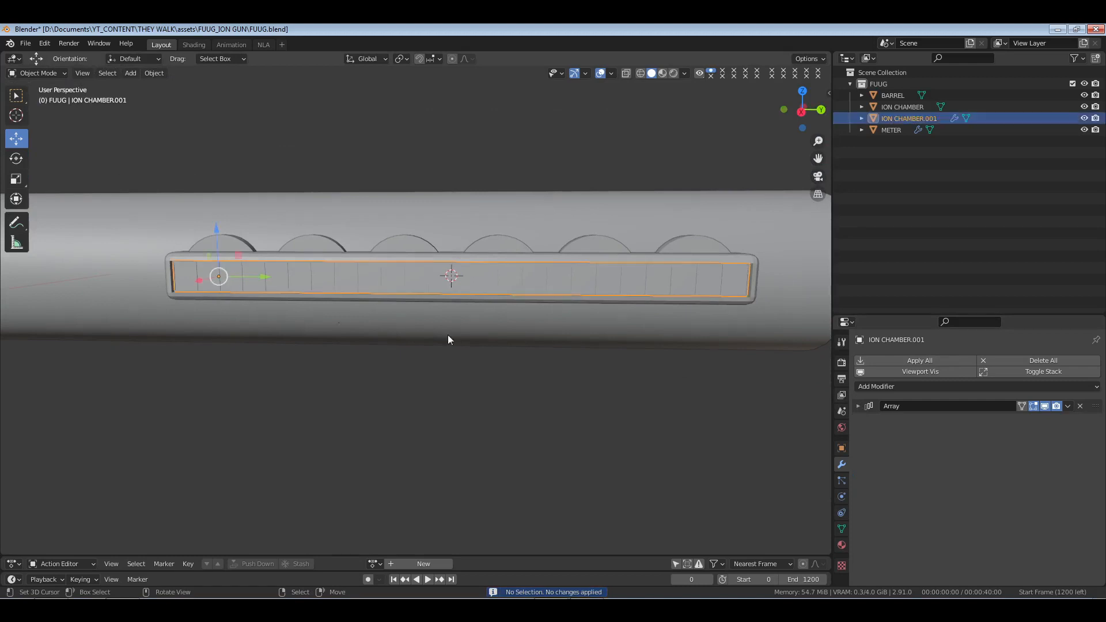
pyautogui.click(906, 359)
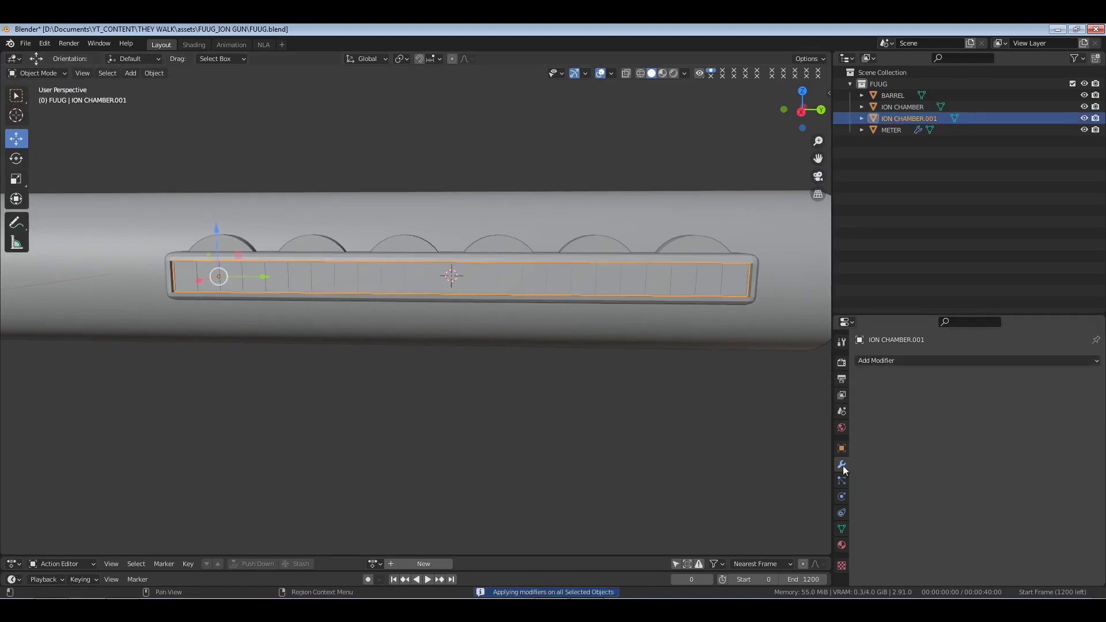
pyautogui.hotkey('ctrl', 's')
# Rename the segmented strip CHAMBER AMMUNITION METERS and save the file.
pyautogui.moveTo(466, 365); pyautogui.dragTo(409, 327, button='middle')
pyautogui.press('F2')
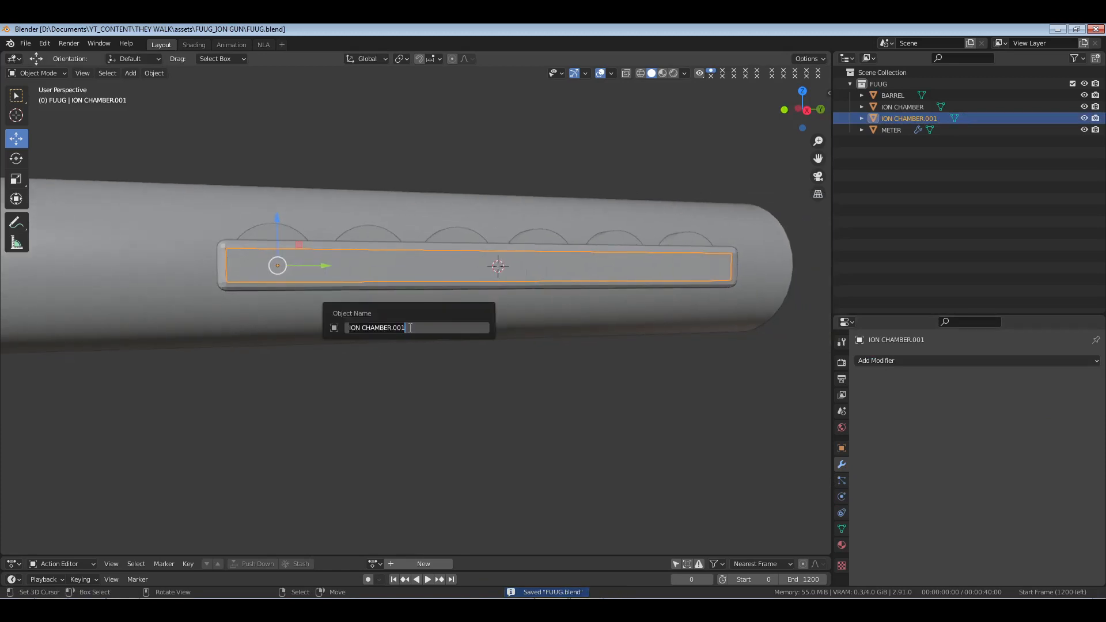
pyautogui.write('CHAMBER')
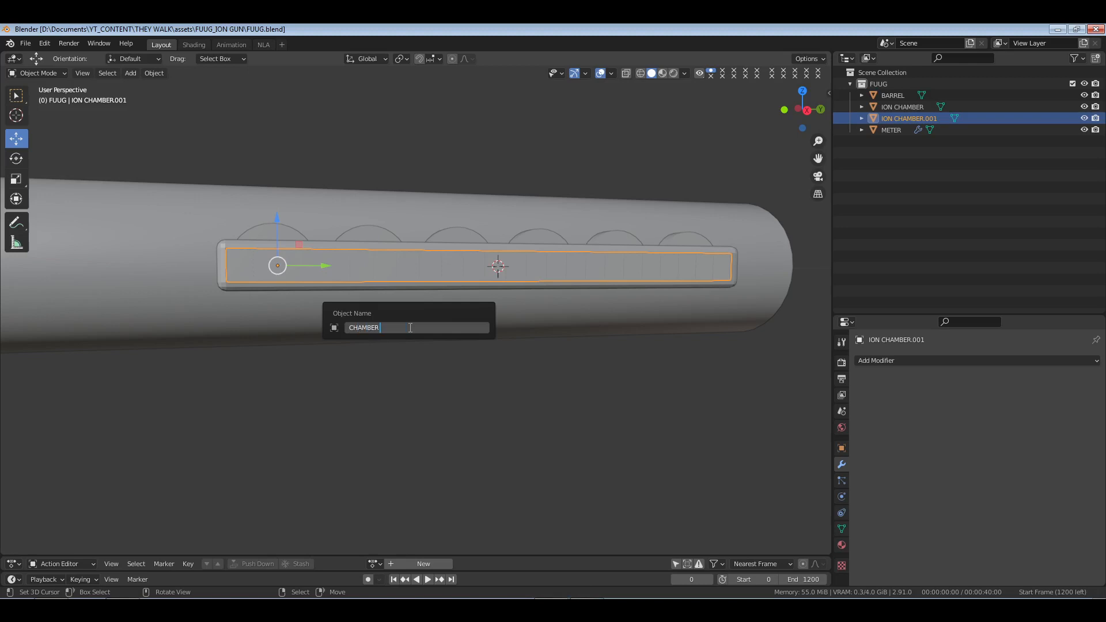
pyautogui.write(' AMMUNITION METERS')
pyautogui.press('Return')
pyautogui.hotkey('ctrl', 's')
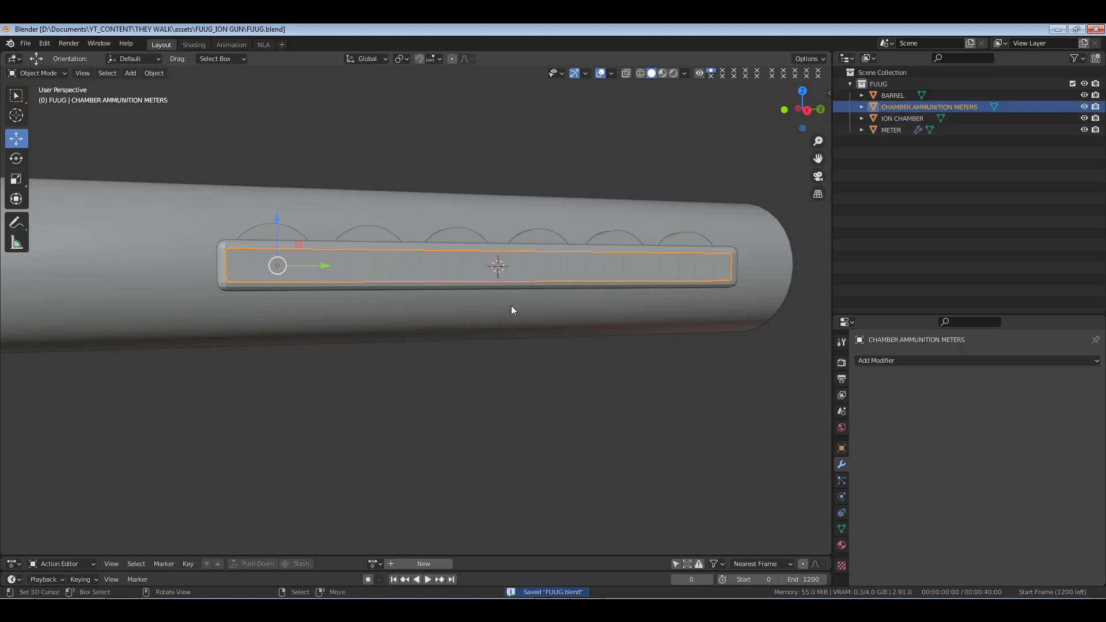
pyautogui.moveTo(510, 305); pyautogui.dragTo(199, 236, button='middle')
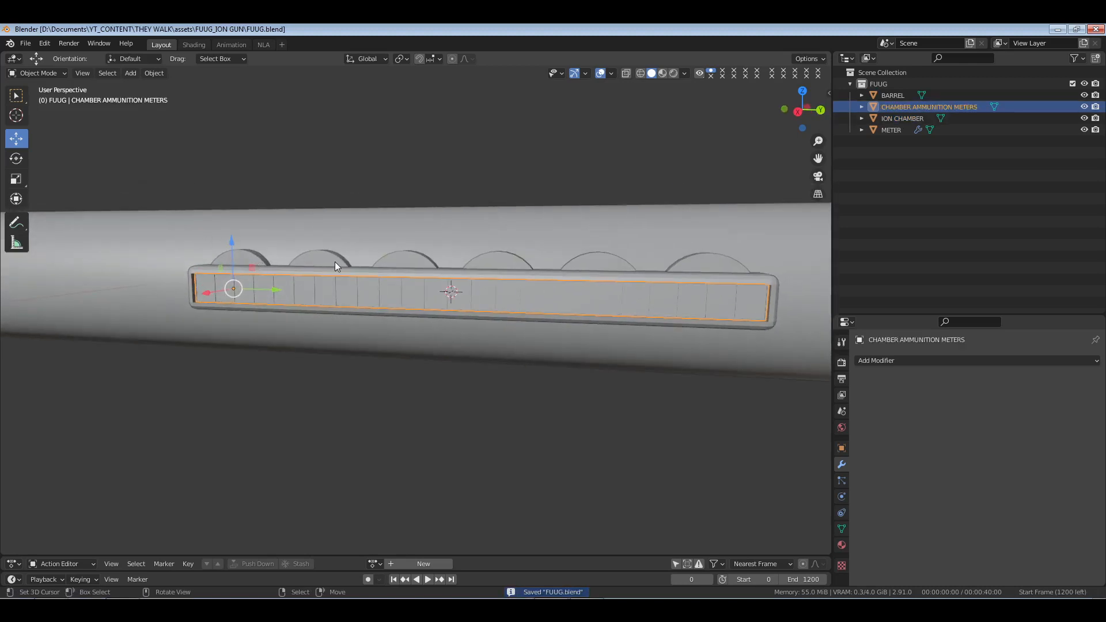
pyautogui.moveTo(492, 277); pyautogui.dragTo(315, 285, button='middle')
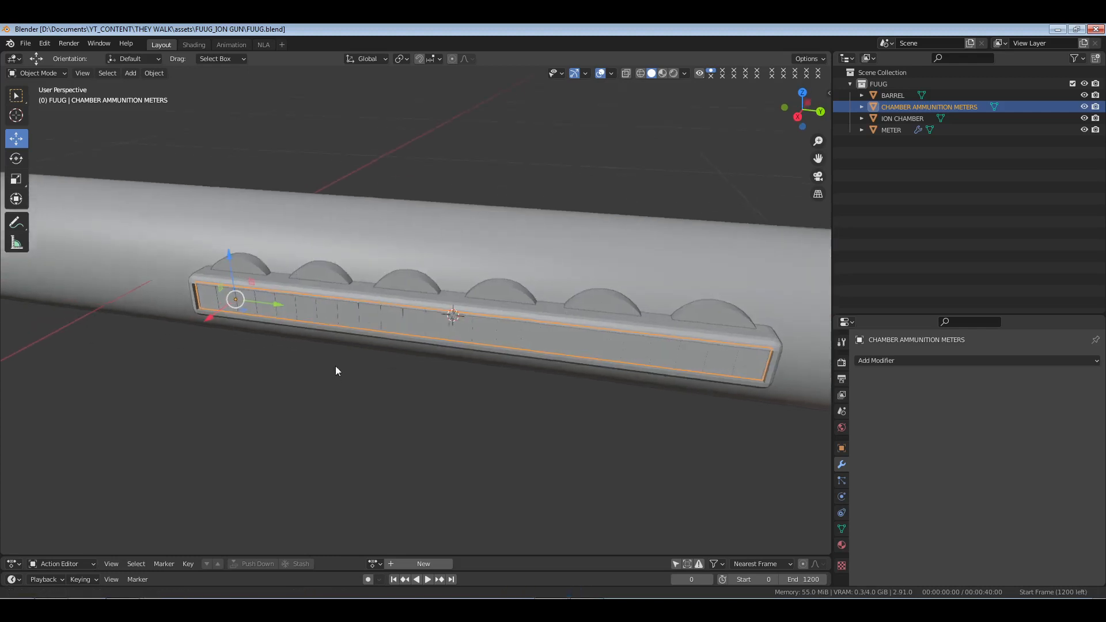
pyautogui.moveTo(336, 368); pyautogui.dragTo(336, 368, button='middle')
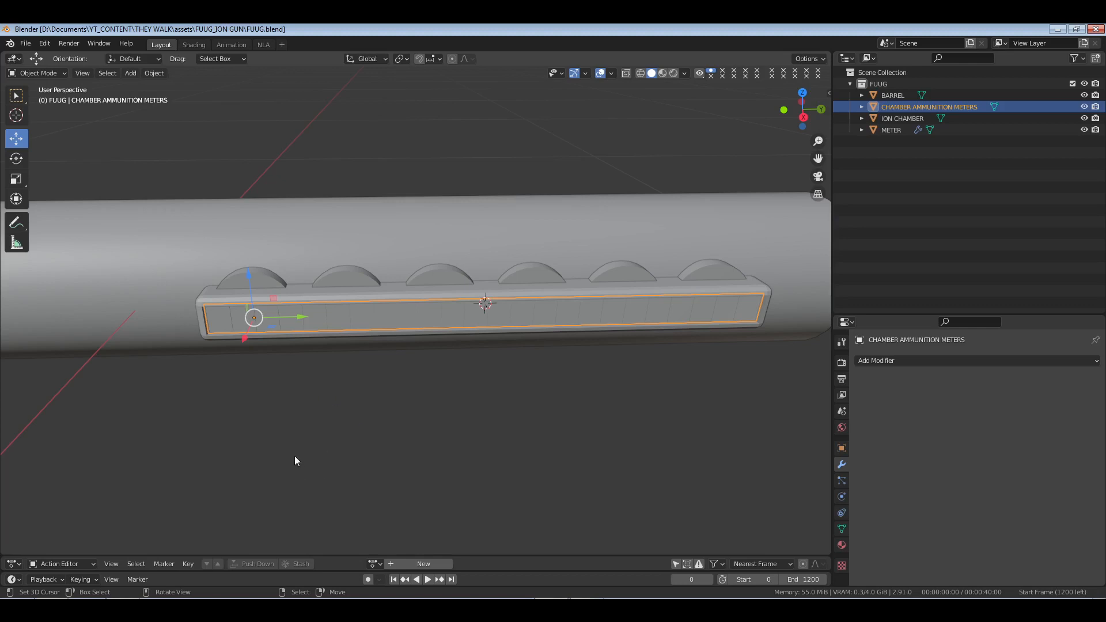
pyautogui.keyDown('alt'); pyautogui.moveTo(354, 364); pyautogui.dragTo(451, 348, button='middle'); pyautogui.keyUp('alt')
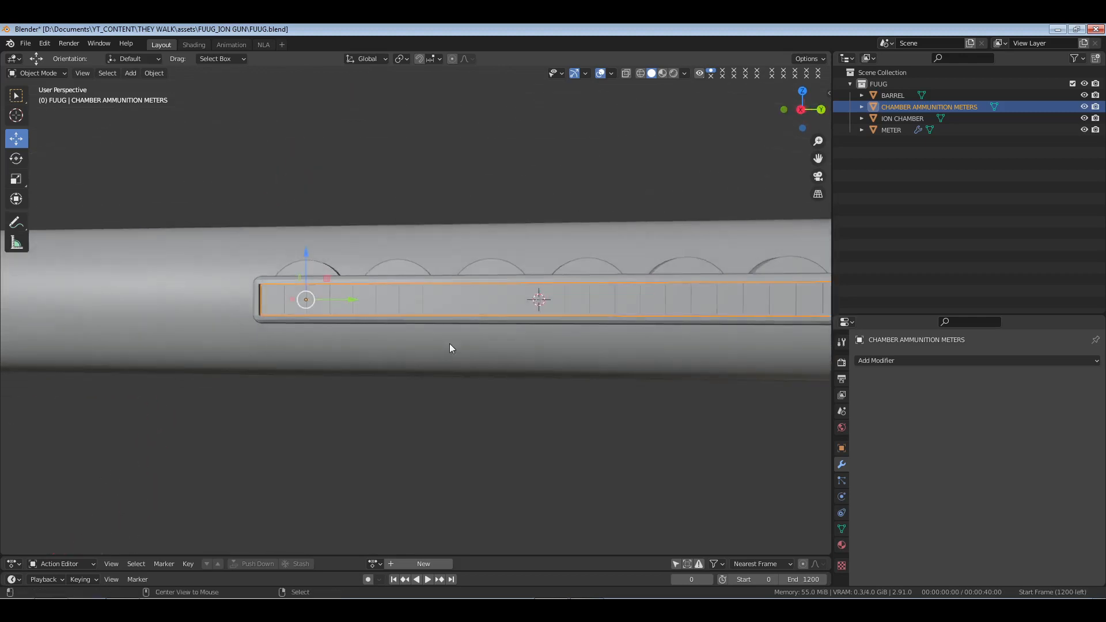
# Set the origin of CHAMBER AMMUNITION METERS to its center of mass (surface), deselect it, and save the file.
pyautogui.hotkey('ctrl', 's')
pyautogui.moveTo(525, 305); pyautogui.dragTo(427, 334, button='middle')
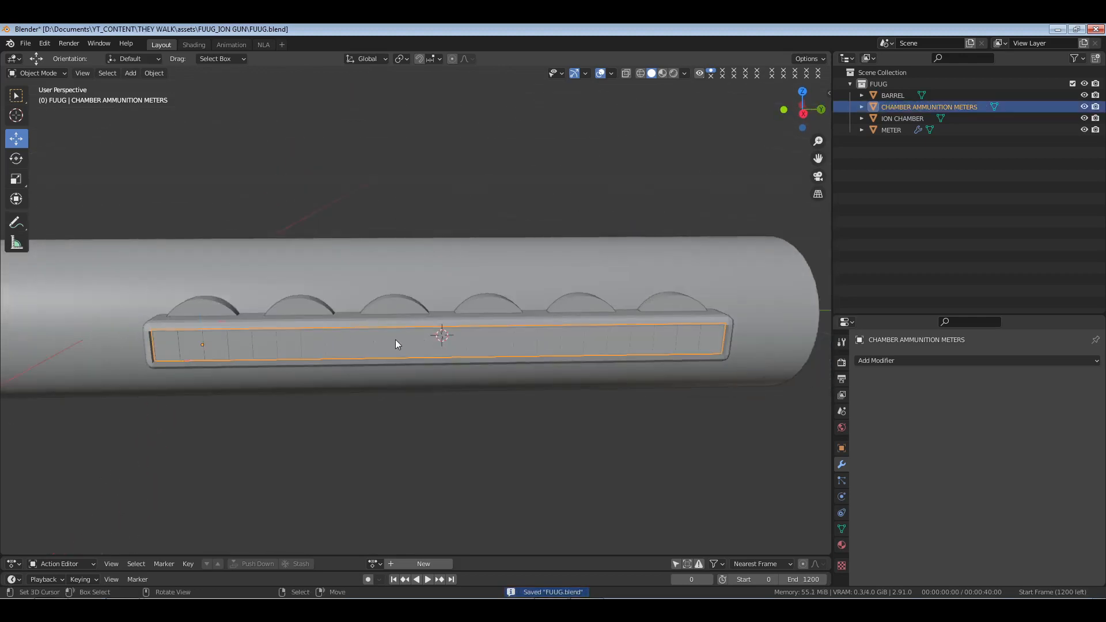
pyautogui.click(155, 73)
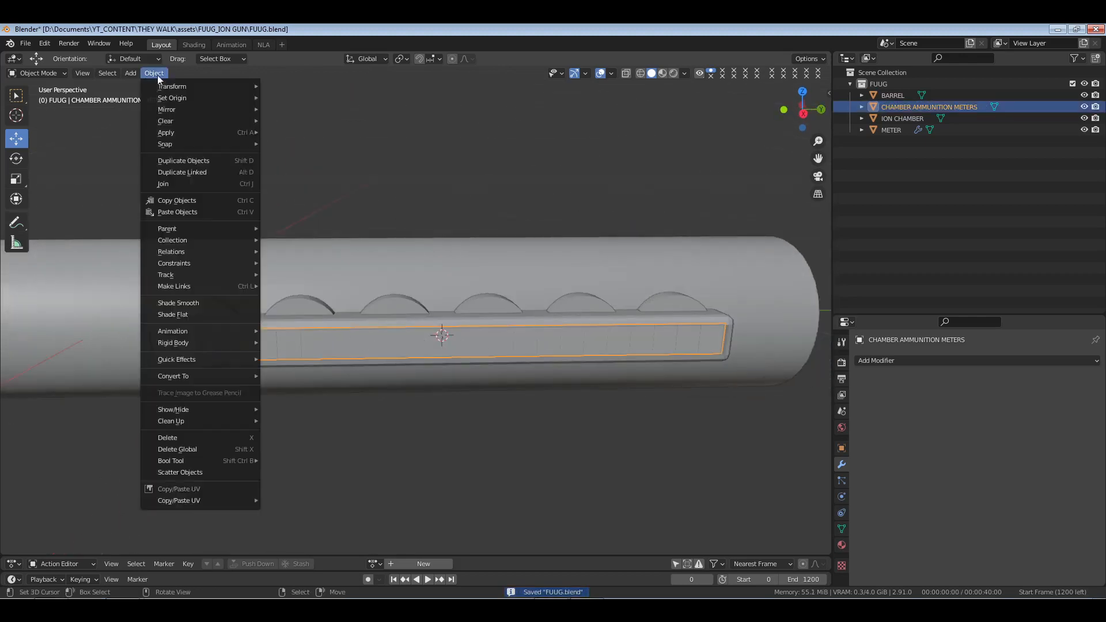
pyautogui.moveTo(172, 98)
pyautogui.click(325, 138)
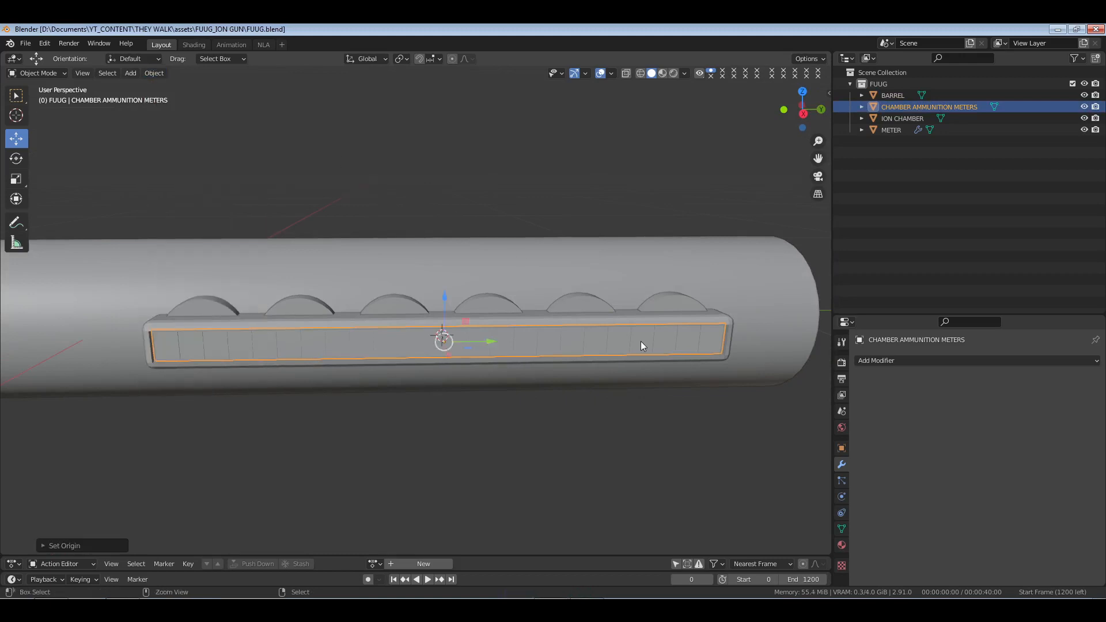
pyautogui.hotkey('alt', 'a')
pyautogui.hotkey('ctrl', 's')
# Select the row of round meters and apply its Array modifier.
pyautogui.moveTo(593, 326); pyautogui.dragTo(420, 308, button='middle')
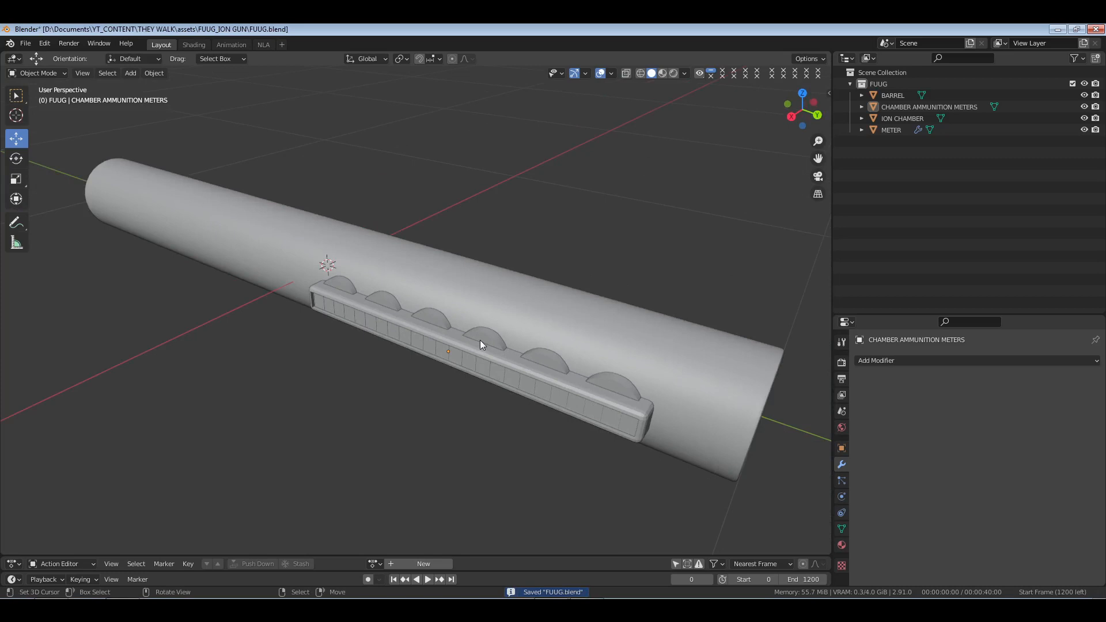
pyautogui.click(479, 340)
pyautogui.moveTo(479, 340); pyautogui.dragTo(461, 358, button='middle')
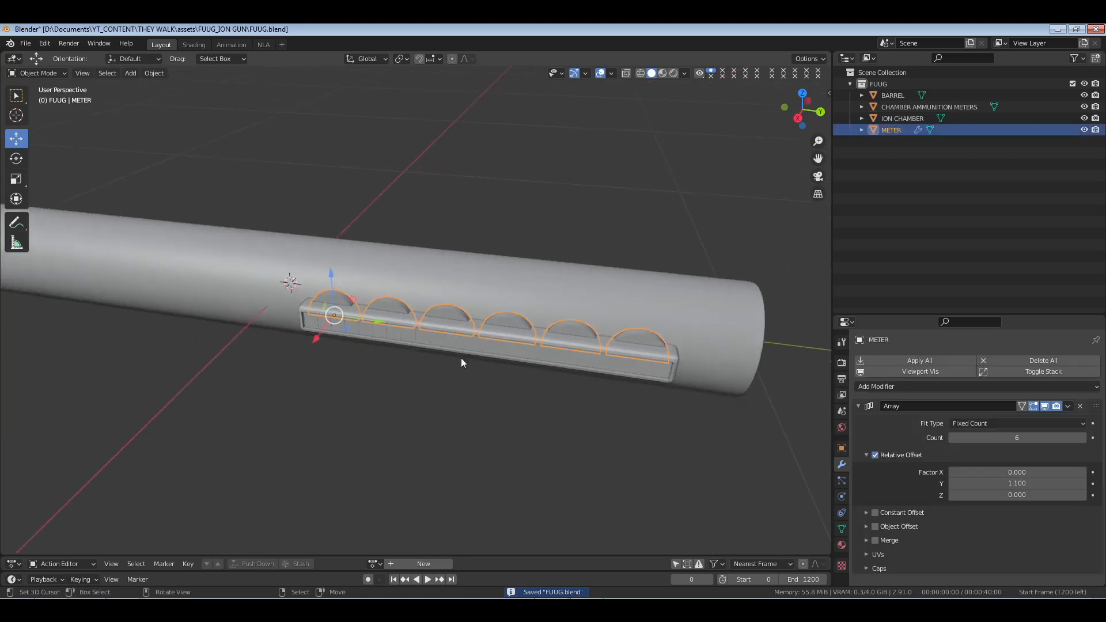
pyautogui.click(920, 359)
pyautogui.moveTo(473, 345); pyautogui.dragTo(482, 336, button='middle')
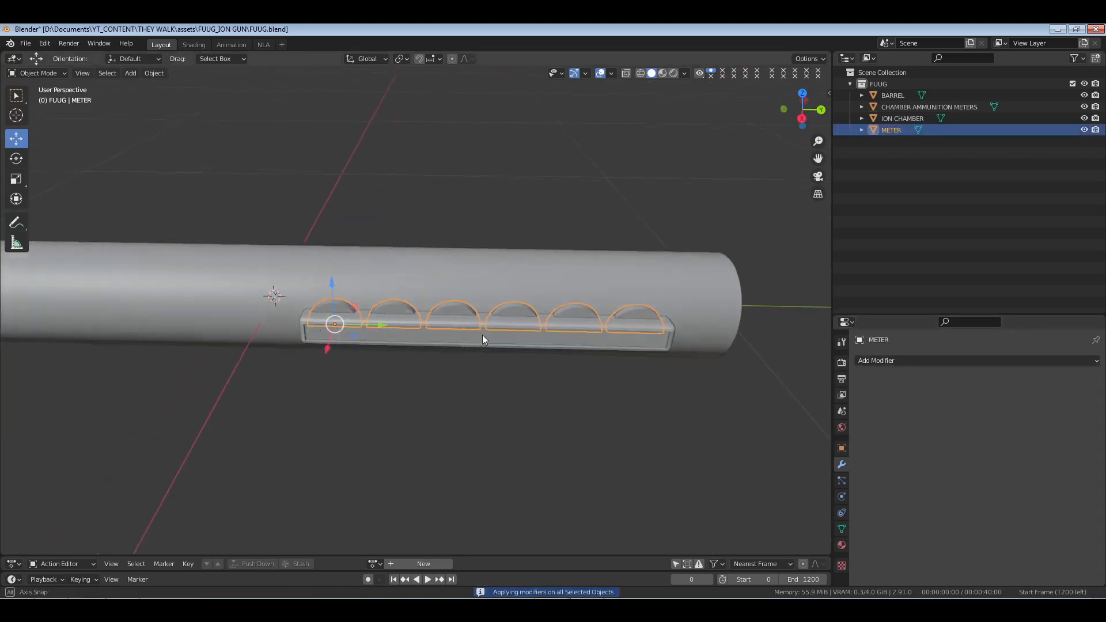
pyautogui.scroll(1, 461, 324)
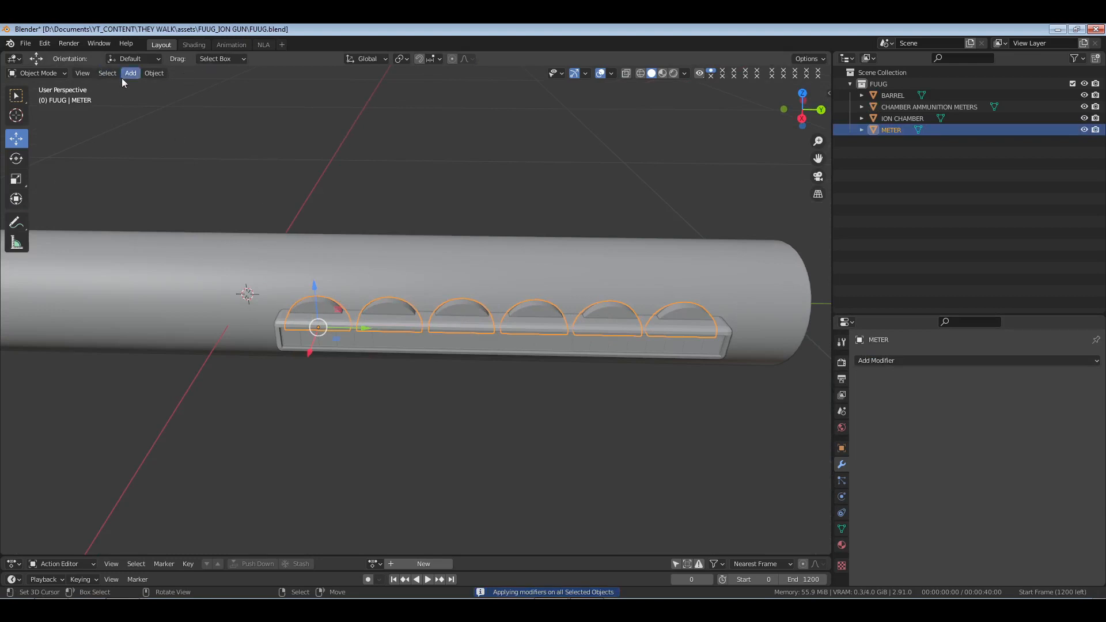
# Set the METER object's origin to its center of mass (surface), deselect it, and save the file.
pyautogui.click(152, 74)
pyautogui.moveTo(211, 102)
pyautogui.click(323, 134)
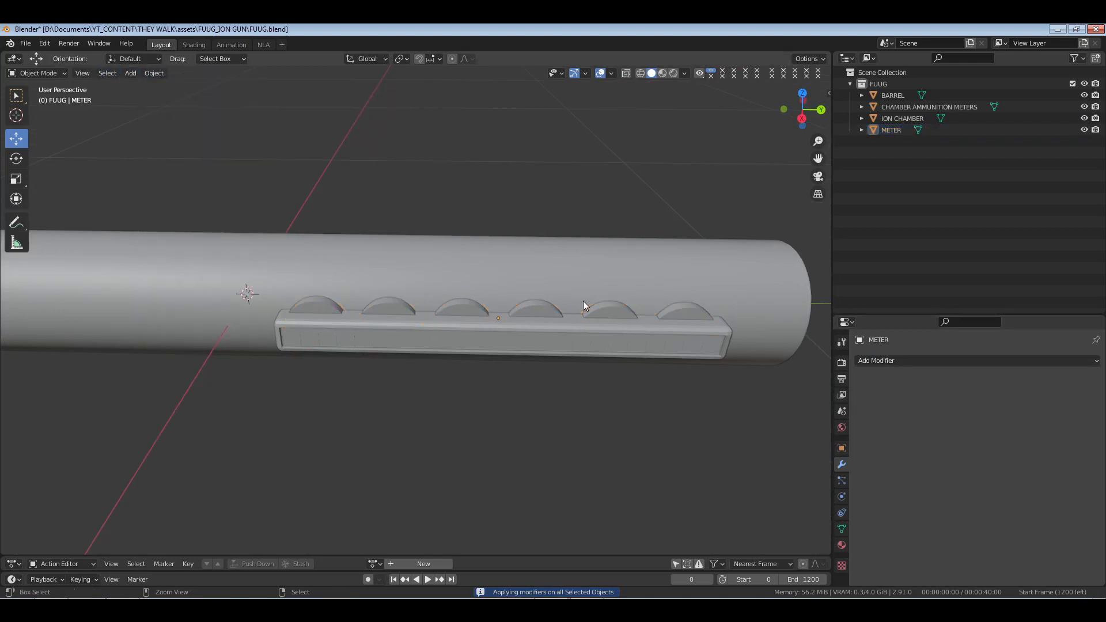
pyautogui.hotkey('ctrl', 's')
# Select the BARREL object and open its mesh for editing.
pyautogui.moveTo(583, 304); pyautogui.dragTo(440, 230, button='middle')
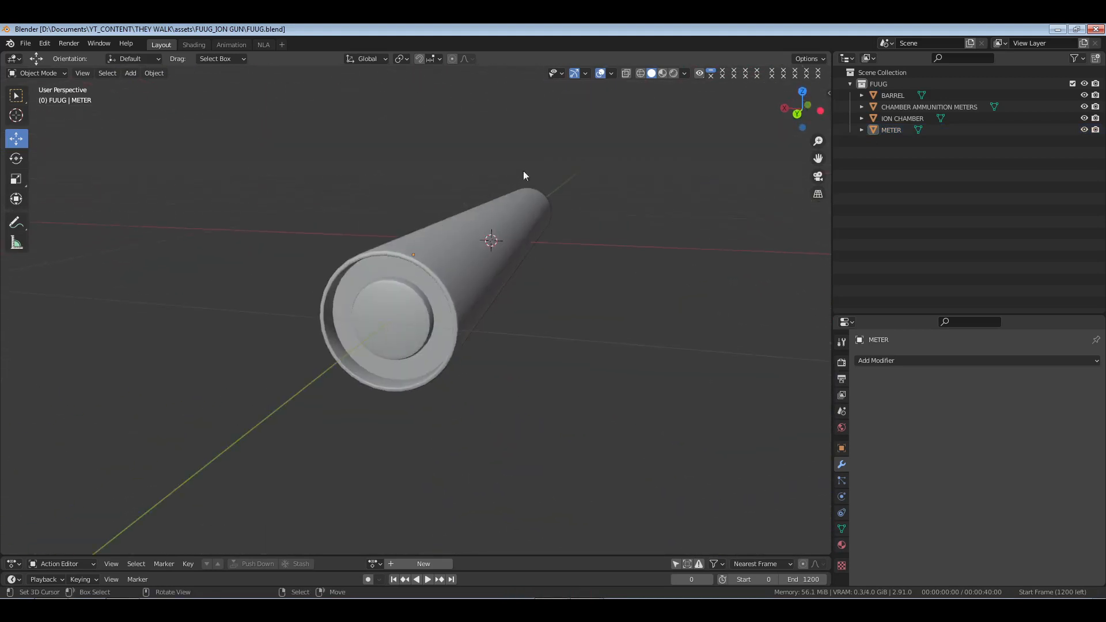
pyautogui.moveTo(523, 170); pyautogui.dragTo(394, 266, button='middle')
pyautogui.click(379, 275)
pyautogui.press('Tab')
pyautogui.scroll(4, 379, 271)
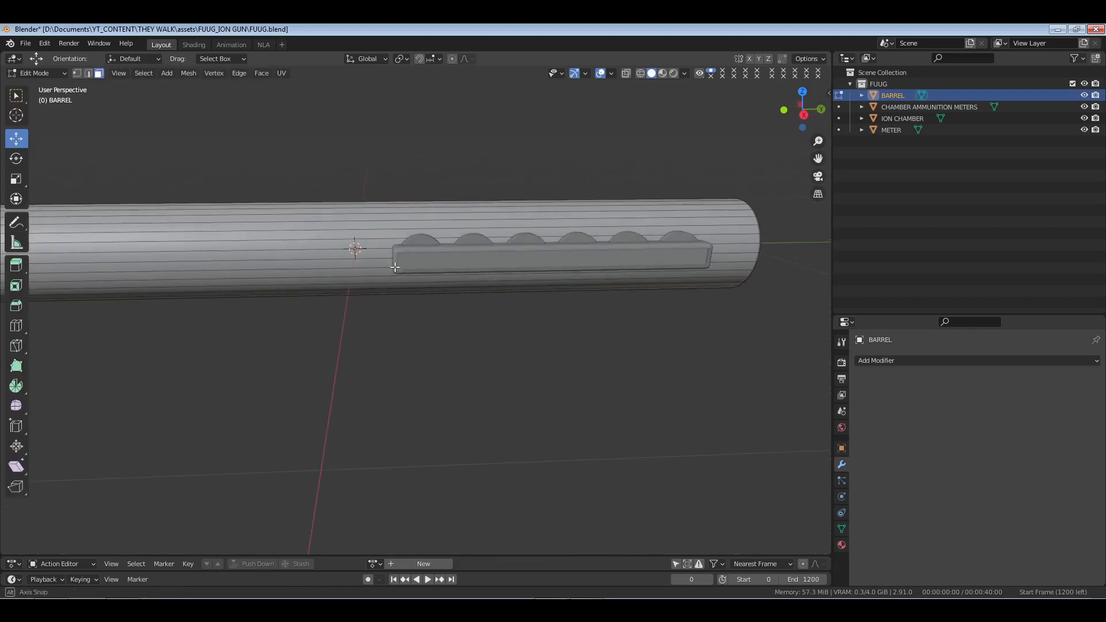
# Cut one edge loop around the middle of the barrel and slide it along negative Y, away from the meters.
pyautogui.hotkey('ctrl', 'r')
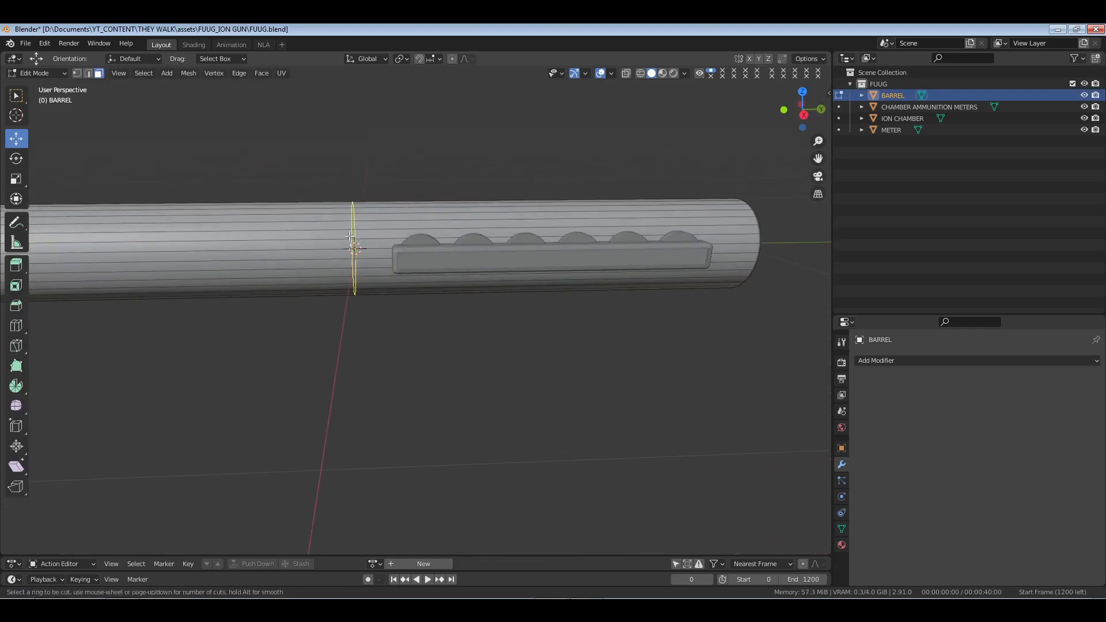
pyautogui.click(350, 236)
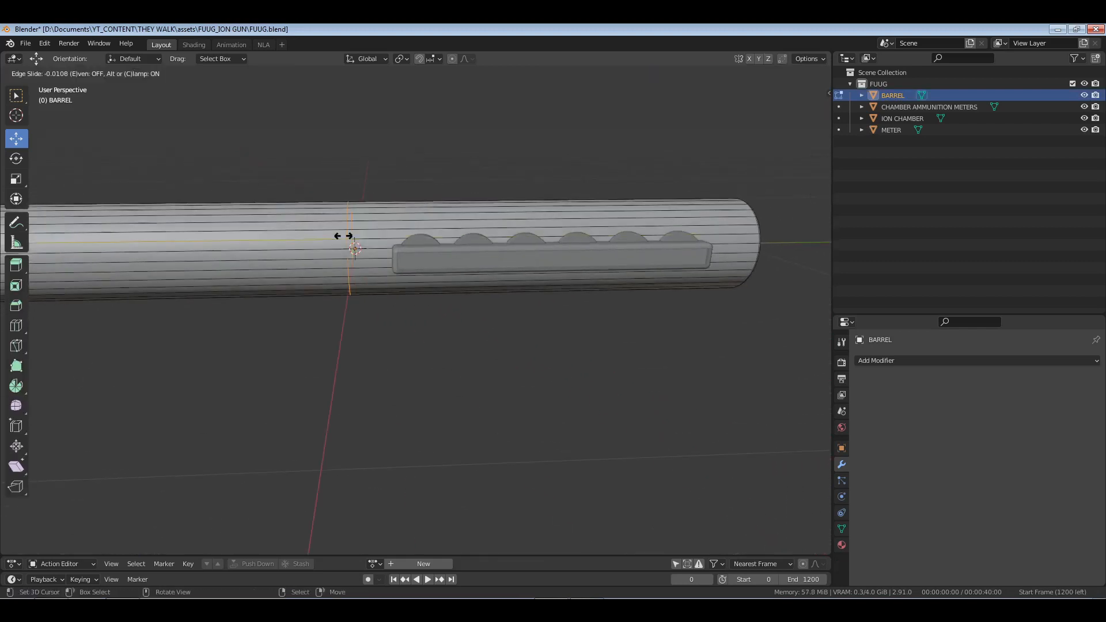
pyautogui.click(344, 236)
pyautogui.press('KP_3')
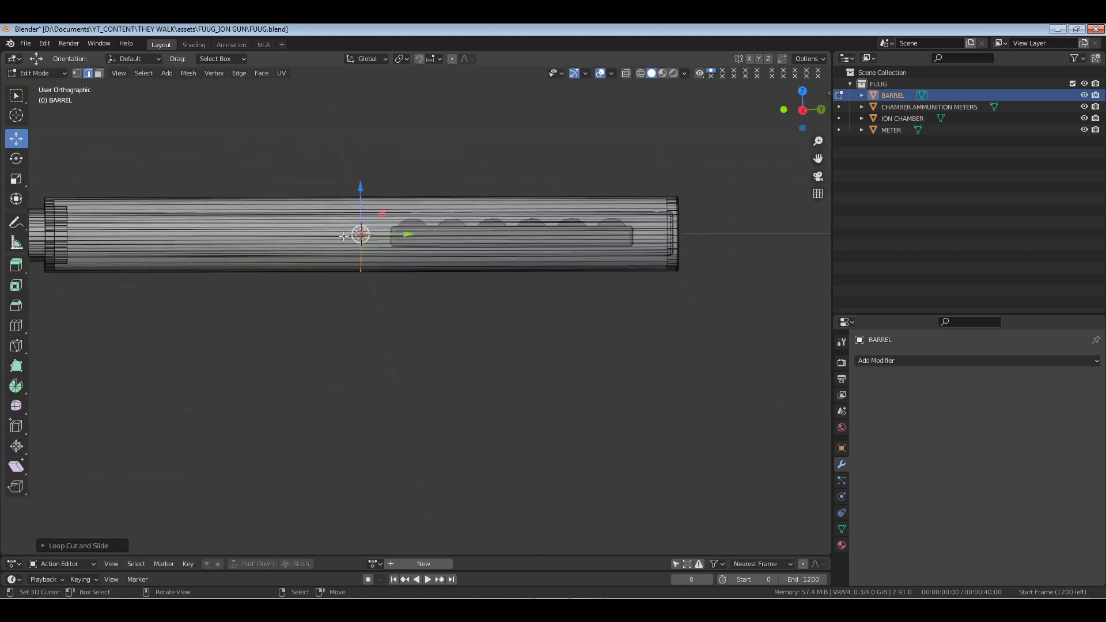
pyautogui.keyDown('shift'); pyautogui.moveTo(391, 285); pyautogui.dragTo(482, 274, button='middle'); pyautogui.keyUp('shift')
pyautogui.press('z')
pyautogui.click(471, 267)
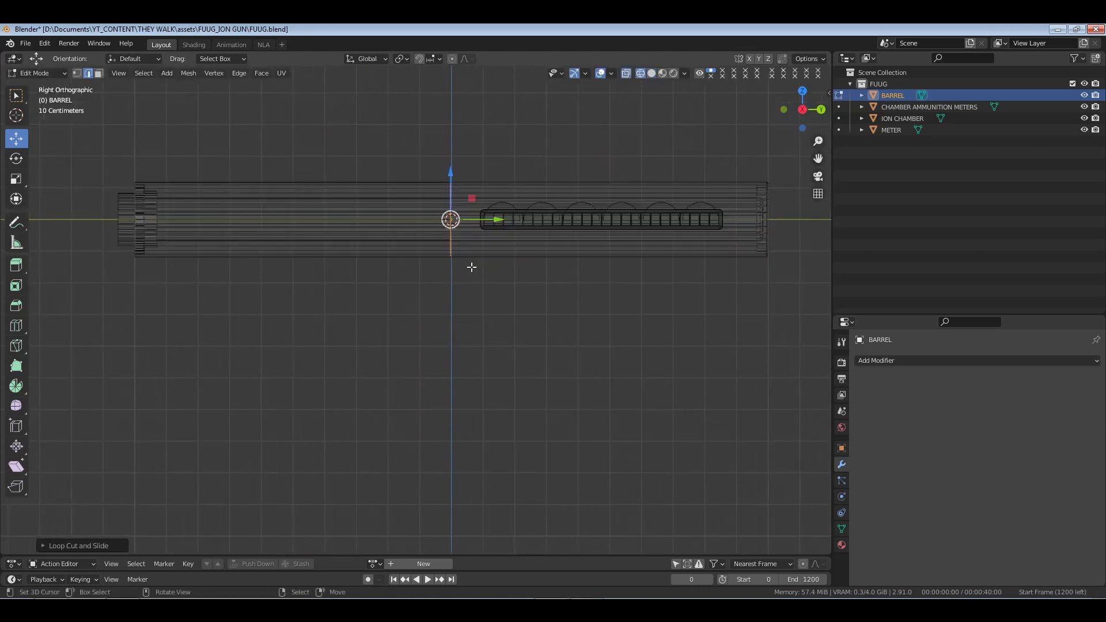
pyautogui.press('1')
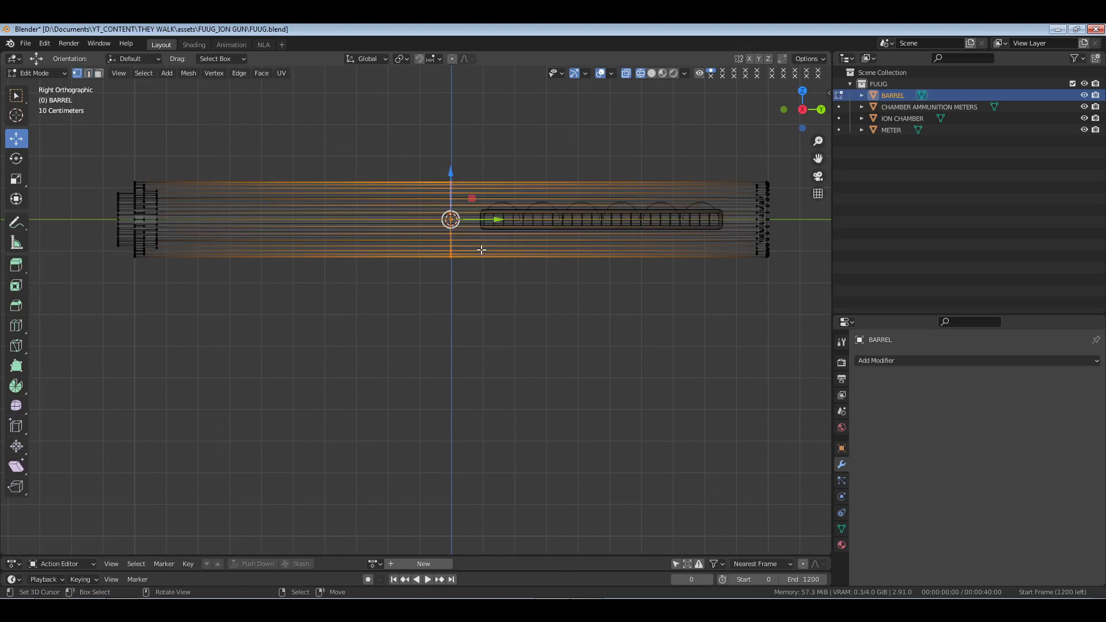
pyautogui.press('g')
pyautogui.press('g')
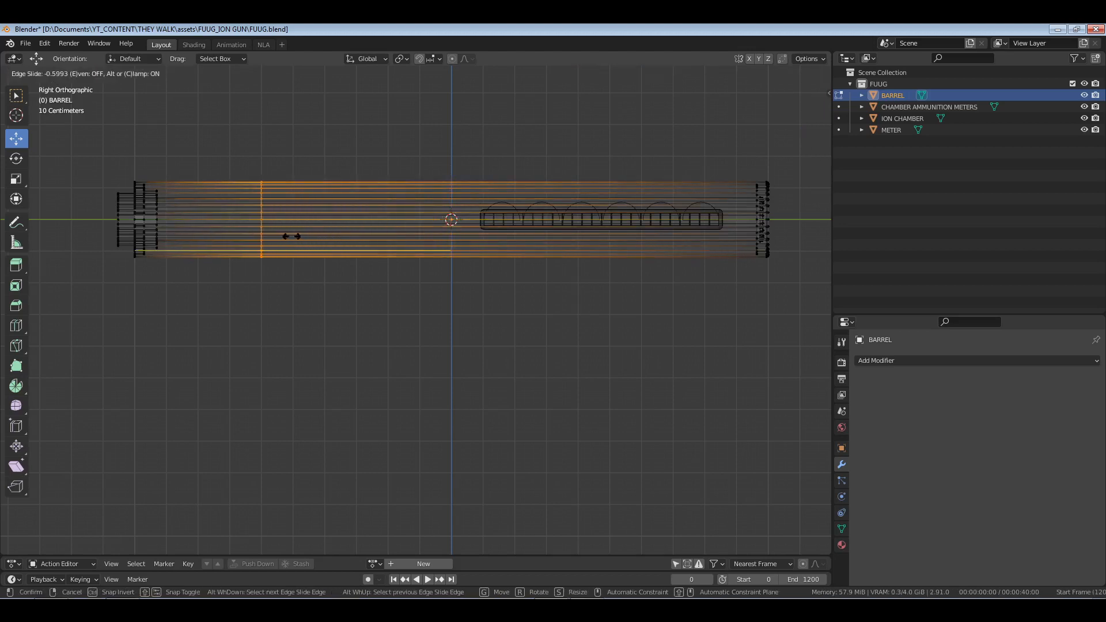
pyautogui.click(292, 236)
# Duplicate the edge loop along Y toward the barrel's middle and try to select the faces between both loops.
pyautogui.moveTo(297, 238); pyautogui.dragTo(450, 233)
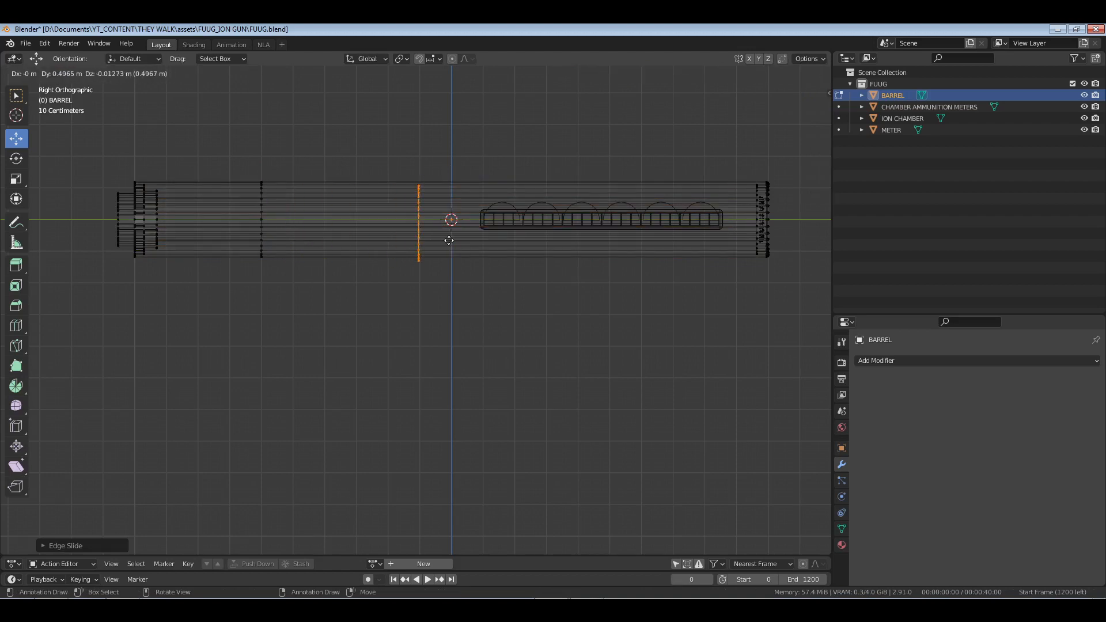
pyautogui.press('y')
pyautogui.click(450, 241)
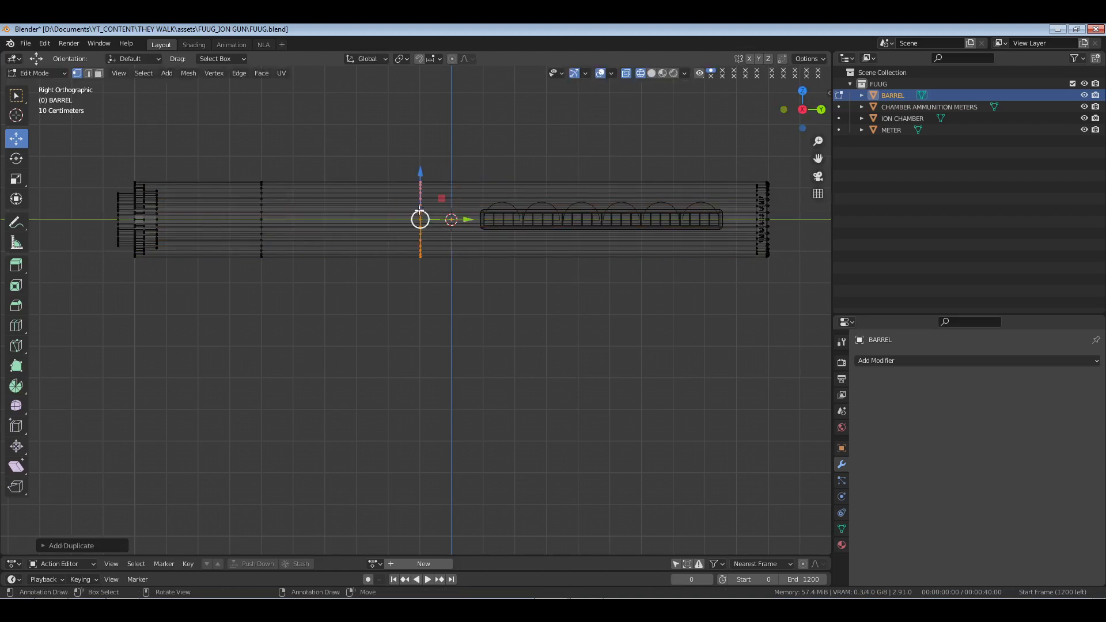
pyautogui.keyDown('shift'); pyautogui.moveTo(268, 207); pyautogui.dragTo(317, 205, button='middle'); pyautogui.keyUp('shift')
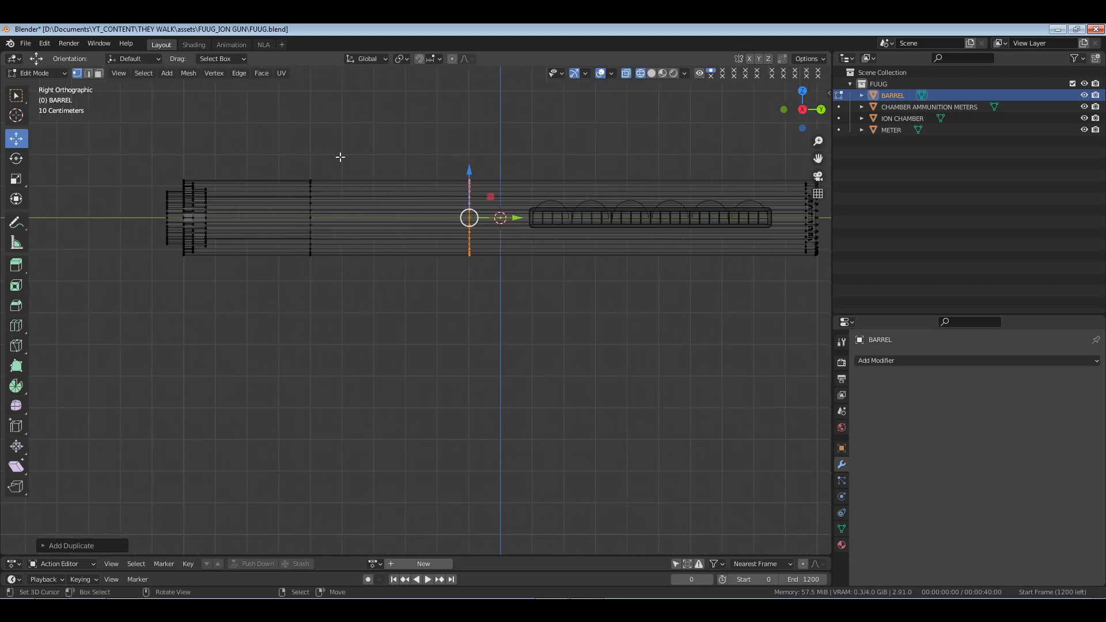
pyautogui.keyDown('shift'); pyautogui.moveTo(341, 155); pyautogui.dragTo(306, 206); pyautogui.keyUp('shift')
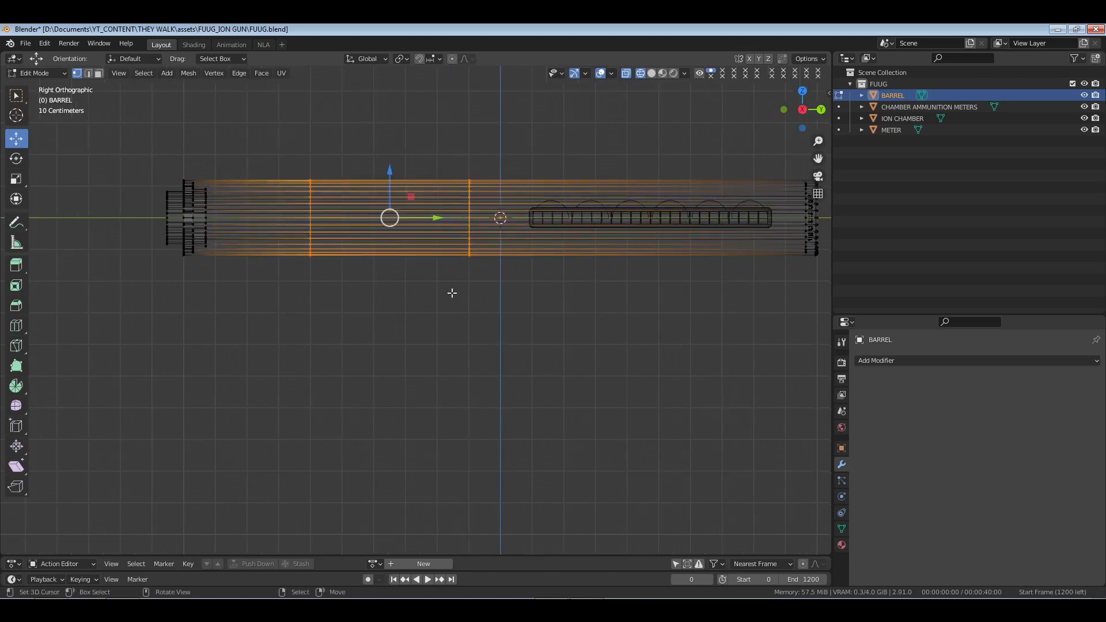
pyautogui.moveTo(452, 293)
pyautogui.mouseDown(button='middle')
pyautogui.moveTo(493, 262)
pyautogui.moveTo(472, 281)
pyautogui.moveTo(445, 275)
pyautogui.mouseUp(button='middle')
pyautogui.press('z')
pyautogui.click(473, 280)
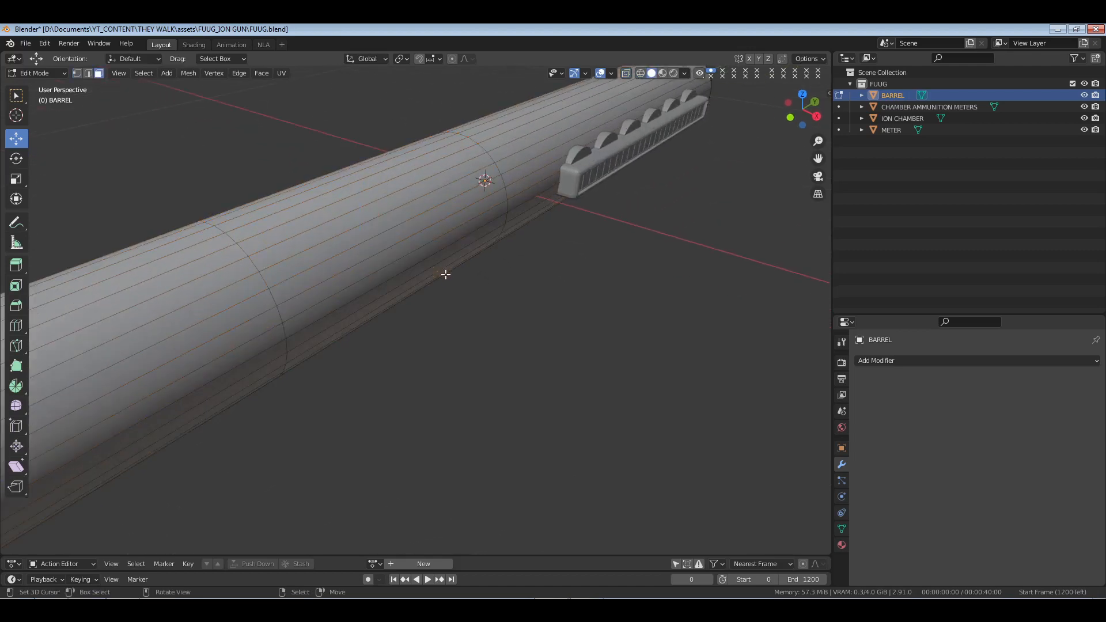
pyautogui.keyDown('alt'); pyautogui.click(377, 256); pyautogui.keyUp('alt')
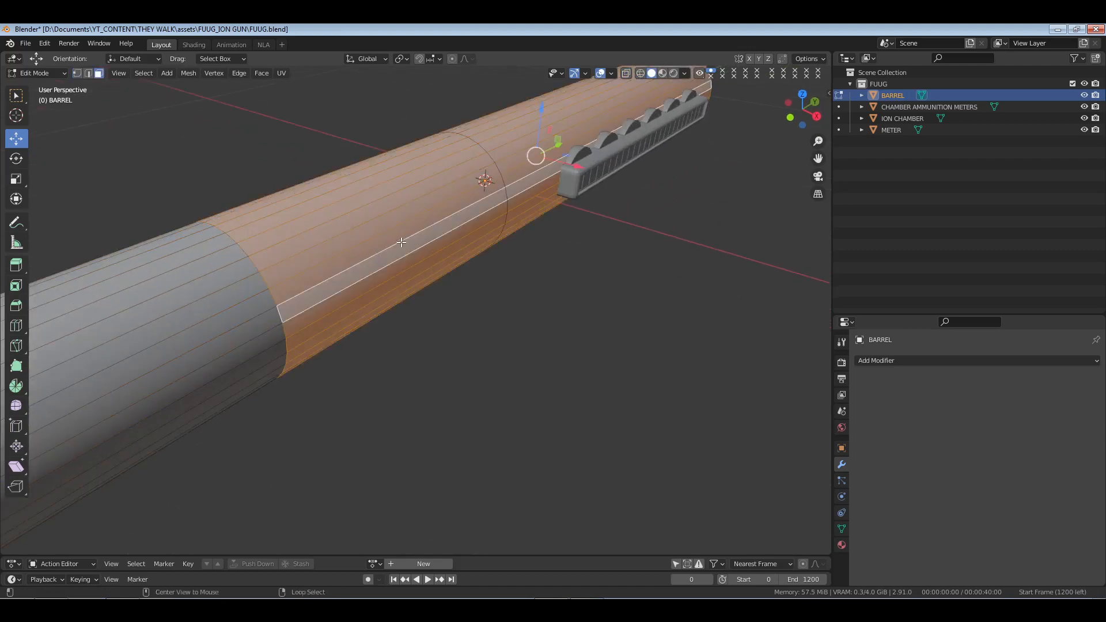
# Undo the duplicated ring and the loop cut on the barrel.
pyautogui.hotkey('ctrl', 'z')
pyautogui.hotkey('ctrl', 'z')
pyautogui.hotkey('ctrl', 'z')
pyautogui.hotkey('ctrl', 'z')
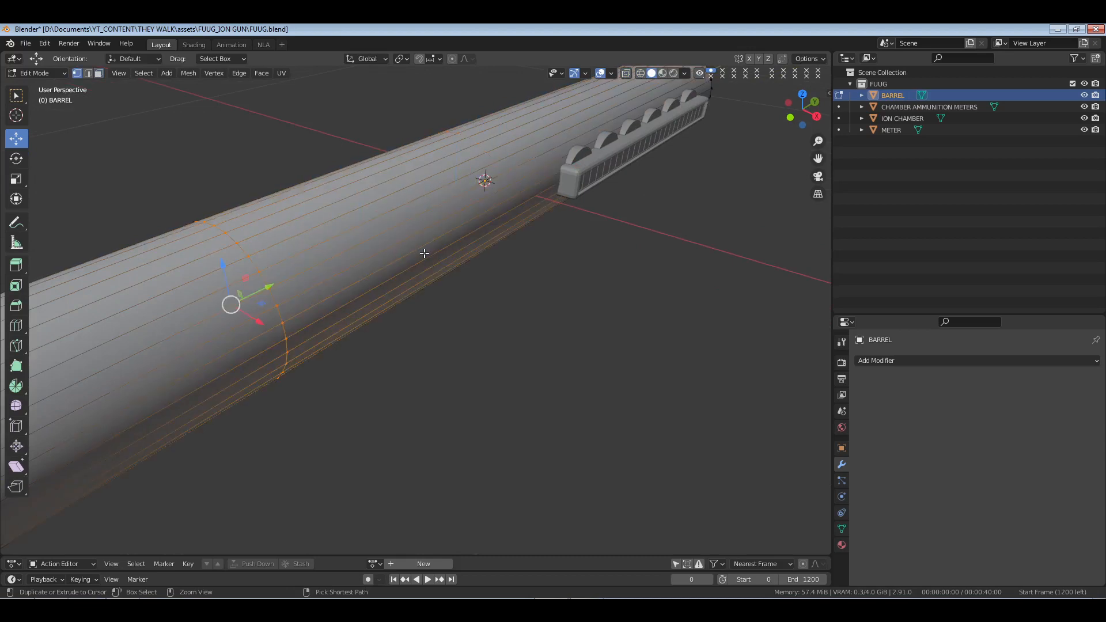
pyautogui.hotkey('ctrl', 'z')
pyautogui.hotkey('ctrl', 'z')
pyautogui.hotkey('ctrl', 'z')
# Add two edge loops around the barrel and slide both along negative Y until the one nearer the meters lies at the origin.
pyautogui.moveTo(584, 232); pyautogui.dragTo(542, 228, button='middle')
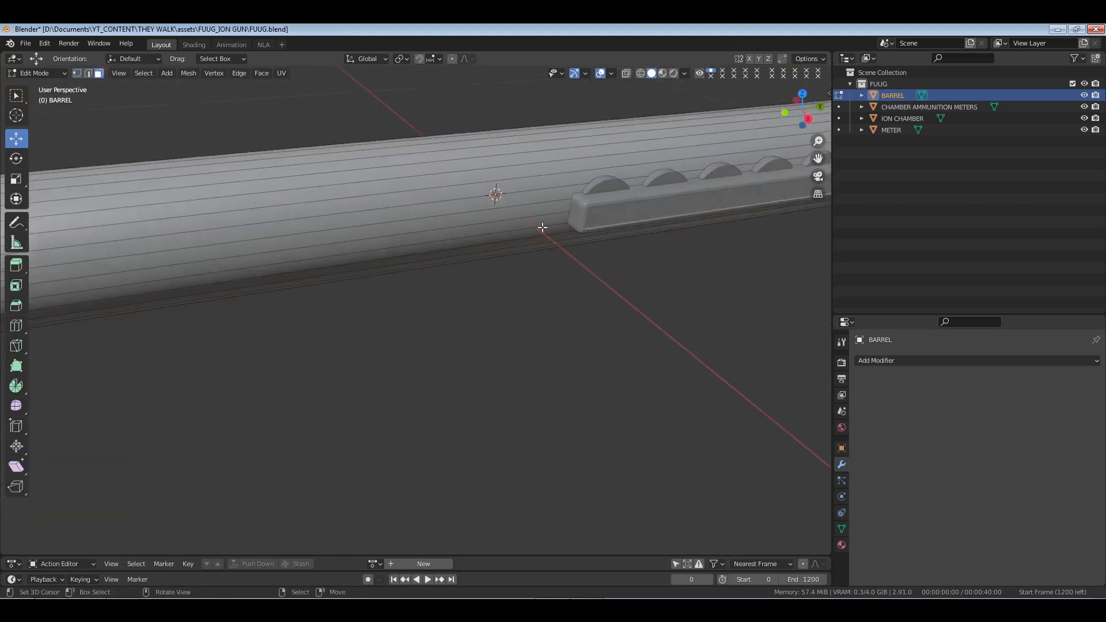
pyautogui.hotkey('ctrl', 'r')
pyautogui.click(499, 175)
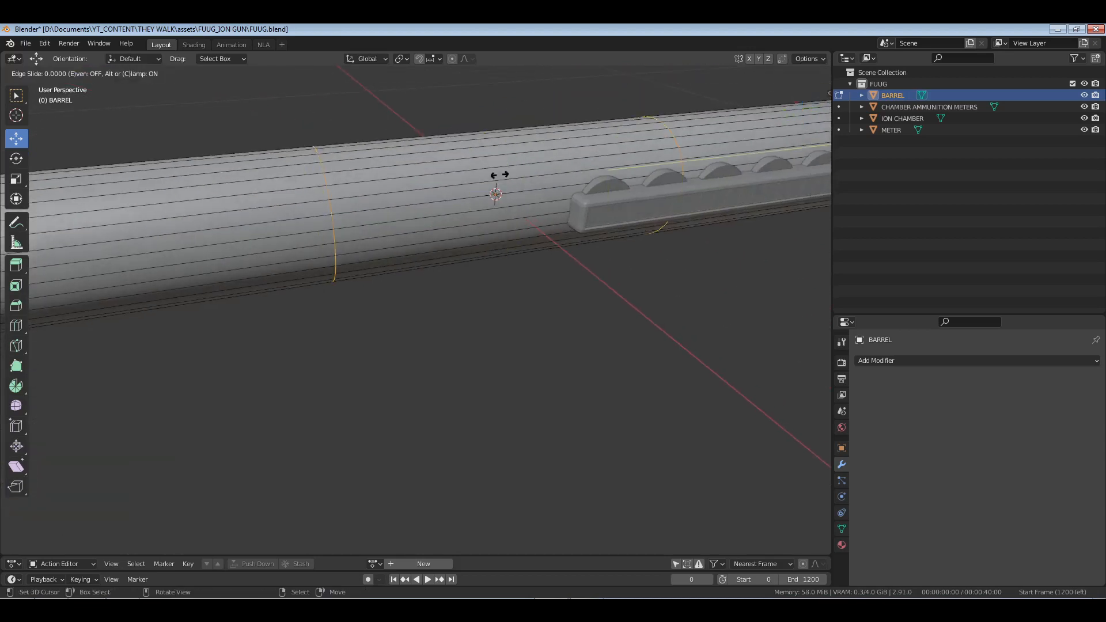
pyautogui.click(305, 195)
pyautogui.press('KP_3')
pyautogui.press('1')
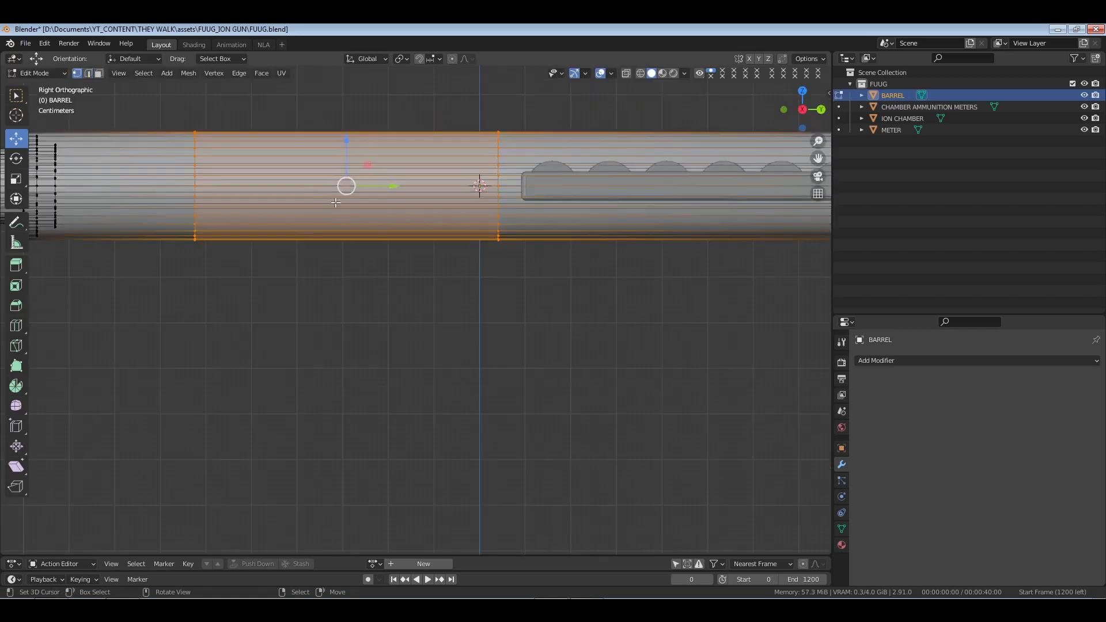
pyautogui.press('z')
pyautogui.click(312, 202)
pyautogui.keyDown('shift'); pyautogui.moveTo(336, 222); pyautogui.dragTo(389, 222, button='middle'); pyautogui.keyUp('shift')
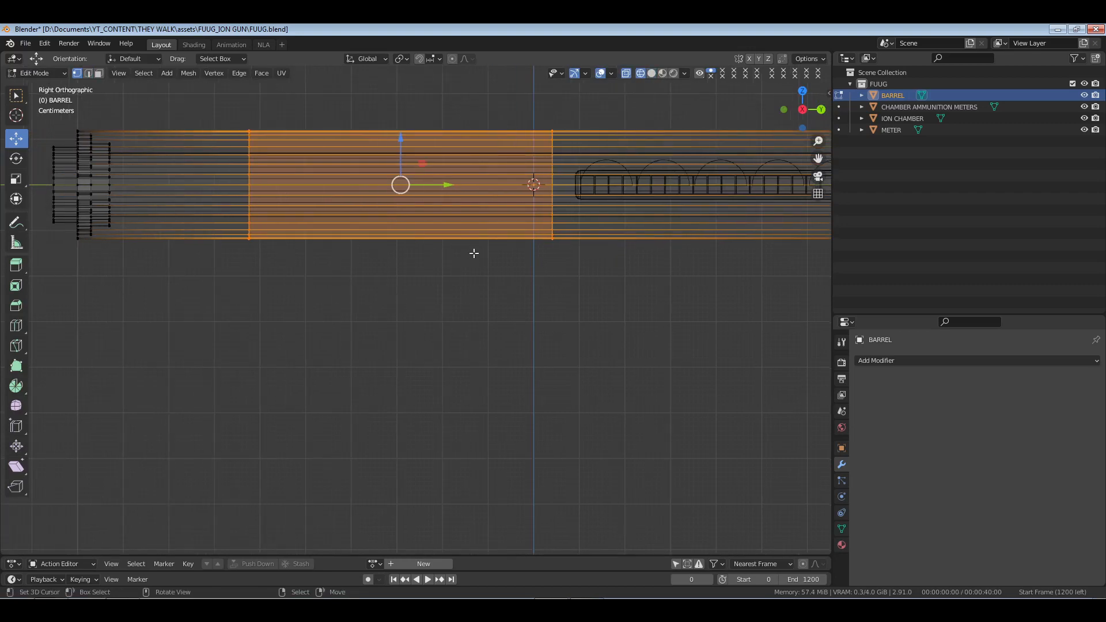
pyautogui.hotkey('shift', 'v')
pyautogui.click(455, 252)
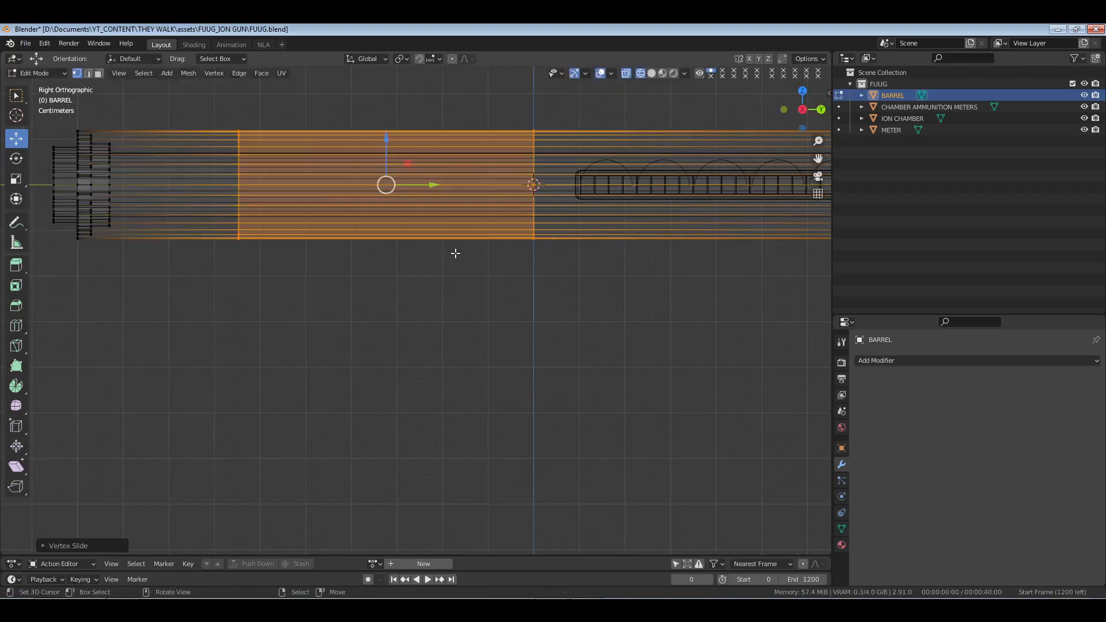
# Slide the edge loop farther from the meters toward the origin to shorten the band between the two loops.
pyautogui.moveTo(291, 112); pyautogui.dragTo(217, 271)
pyautogui.press('g')
pyautogui.press('g')
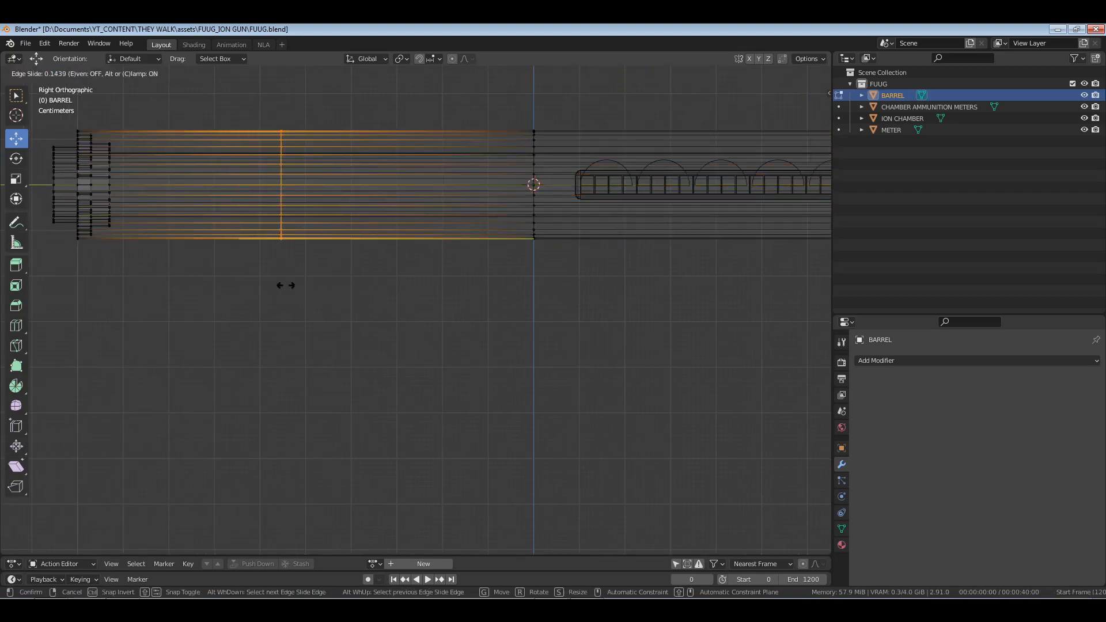
pyautogui.click(302, 283)
# Return to solid shading and select the full ring of faces between the barrel's two edge loops.
pyautogui.moveTo(302, 283); pyautogui.dragTo(432, 239, button='middle')
pyautogui.press('z')
pyautogui.click(544, 246)
pyautogui.moveTo(544, 246); pyautogui.dragTo(583, 299, button='middle')
pyautogui.press('3')
pyautogui.keyDown('alt'); pyautogui.click(503, 242); pyautogui.keyUp('alt')
# Extrude the selected band of faces along its normals by about 0.0067 and inspect the raised collar from several angles.
pyautogui.hotkey('alt', 'e')
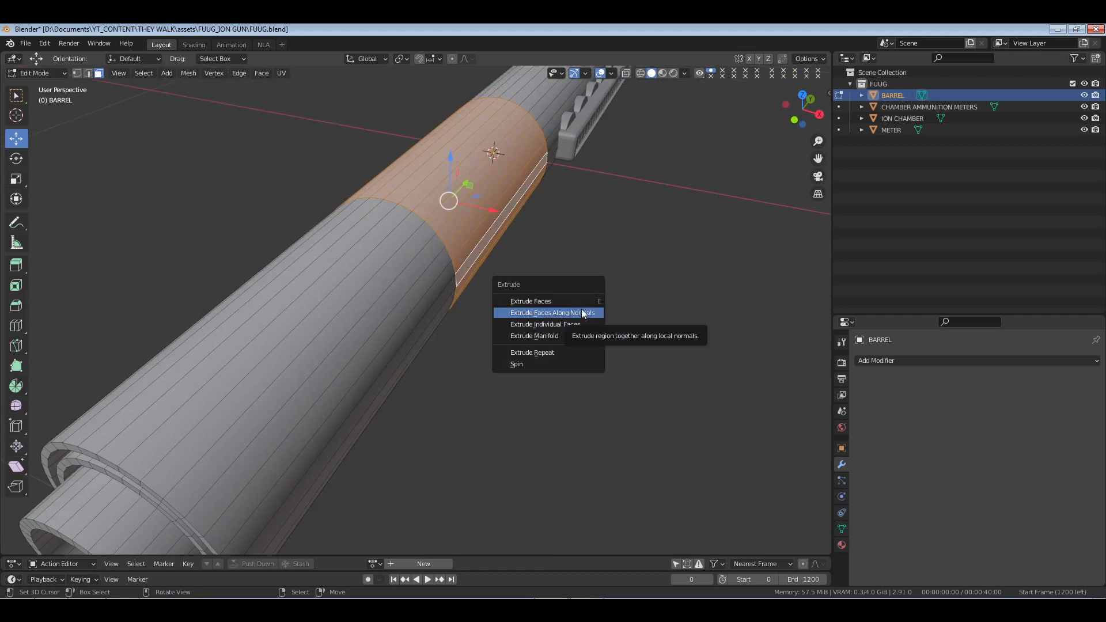
pyautogui.click(582, 311)
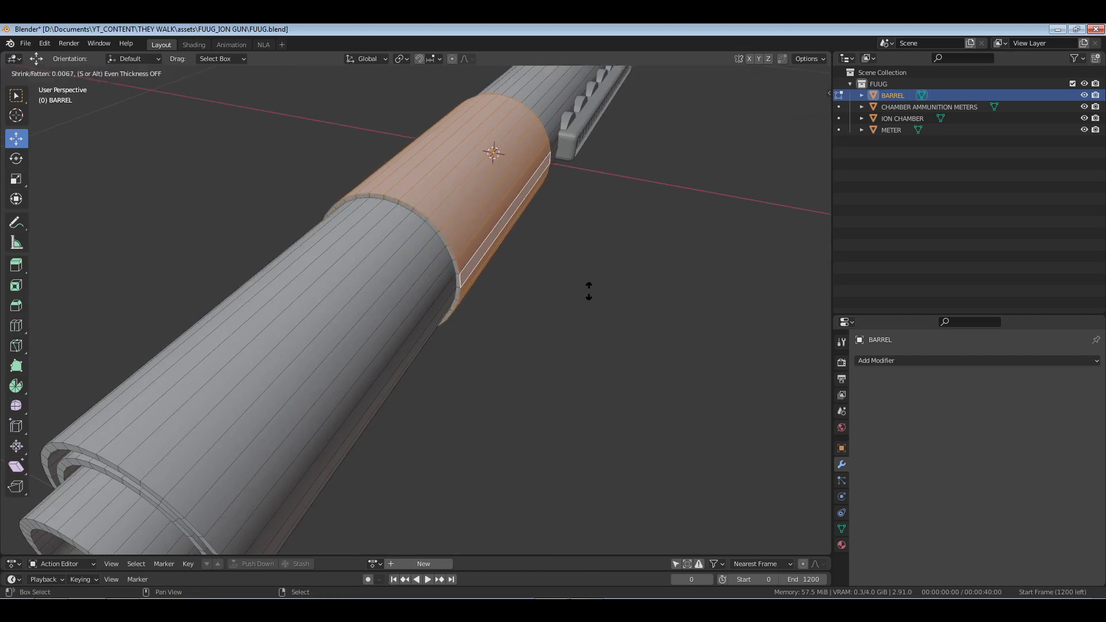
pyautogui.click(588, 291)
pyautogui.press('Tab')
pyautogui.moveTo(634, 286); pyautogui.dragTo(514, 265, button='middle')
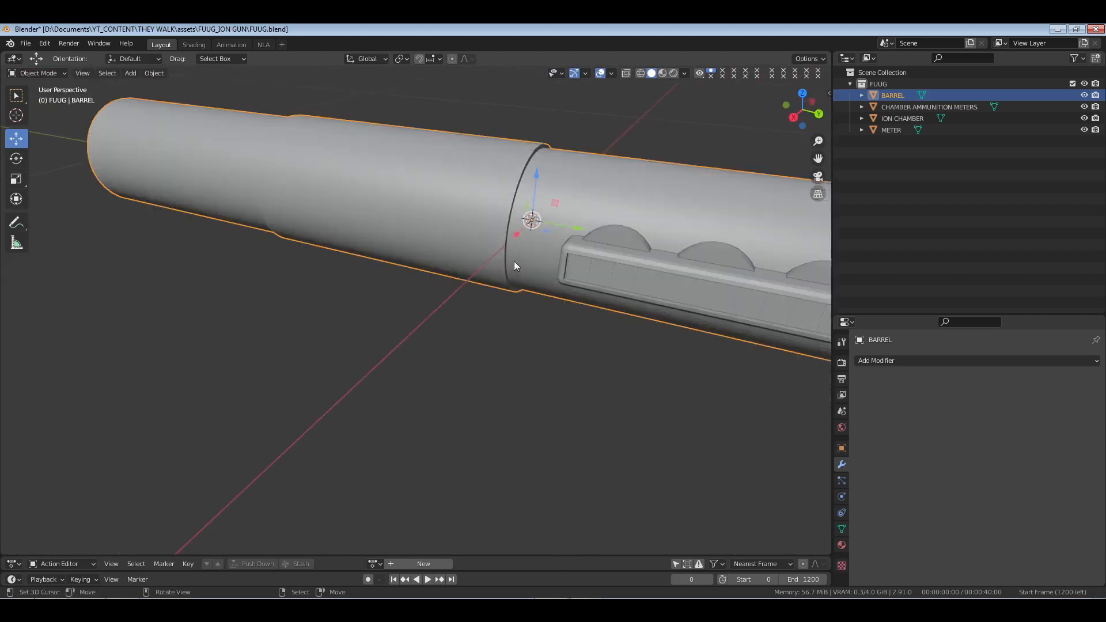
pyautogui.scroll(-6, 515, 261)
pyautogui.moveTo(438, 259); pyautogui.dragTo(546, 274, button='middle')
pyautogui.scroll(3, 447, 282)
pyautogui.moveTo(561, 326); pyautogui.dragTo(397, 290, button='middle')
pyautogui.moveTo(317, 303); pyautogui.dragTo(413, 309, button='middle')
pyautogui.scroll(3, 441, 331)
# Select a face loop on the barrel's collar and try scaling it.
pyautogui.press('Tab')
pyautogui.keyDown('alt'); pyautogui.click(452, 305); pyautogui.keyUp('alt')
pyautogui.press('s')
pyautogui.click(496, 308)
pyautogui.press('Tab')
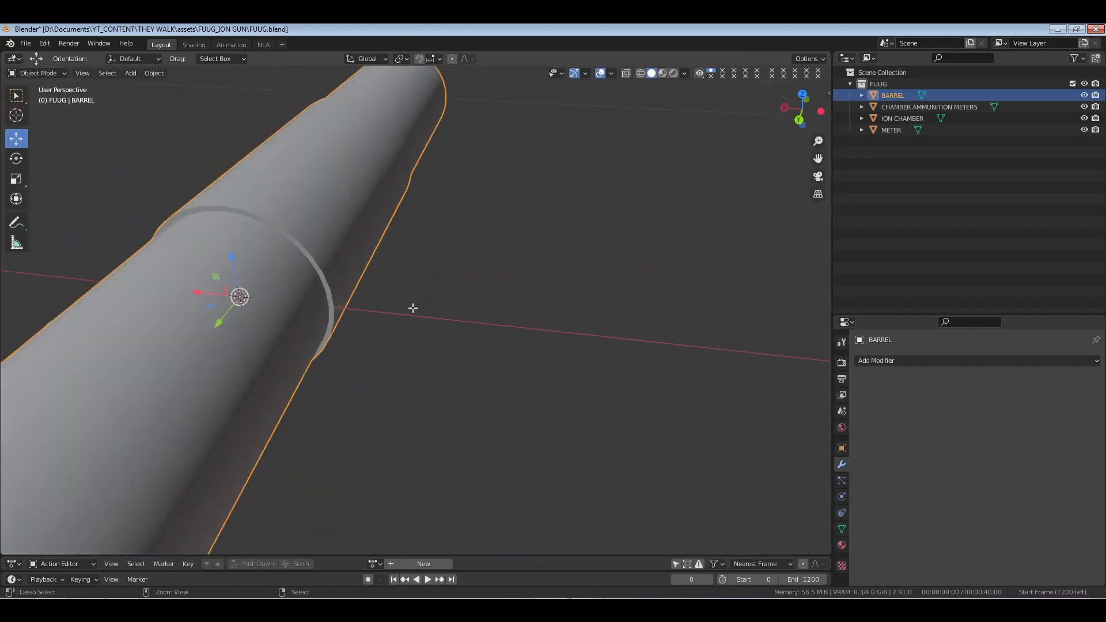
# Extrude the barrel's selected band of faces along its normals by about 0.0131.
pyautogui.press('Tab')
pyautogui.hotkey('alt', 'e')
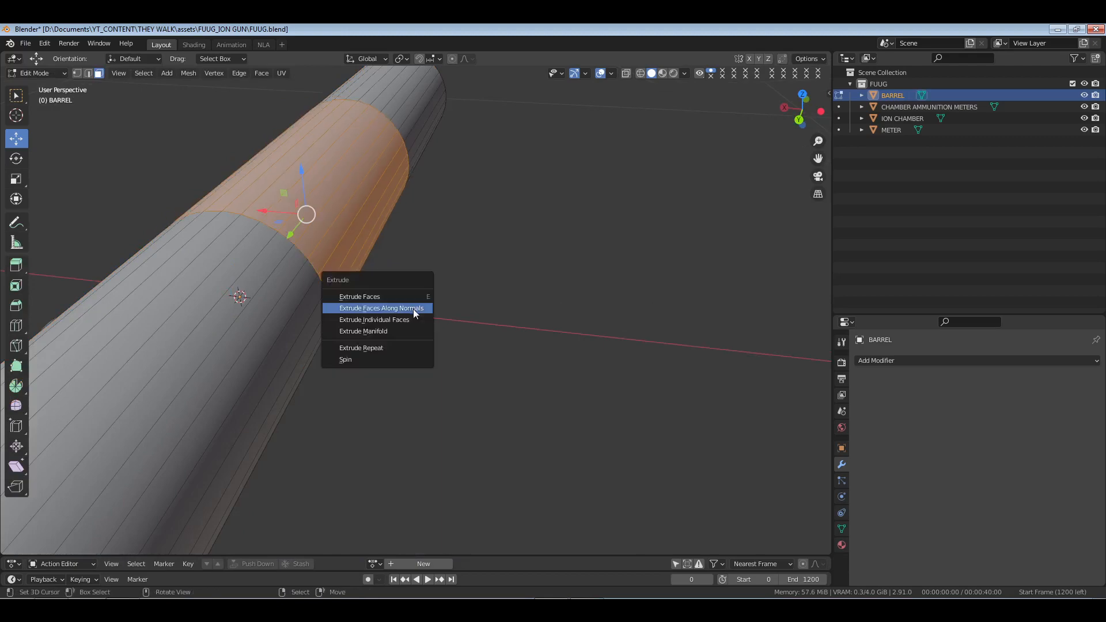
pyautogui.click(415, 311)
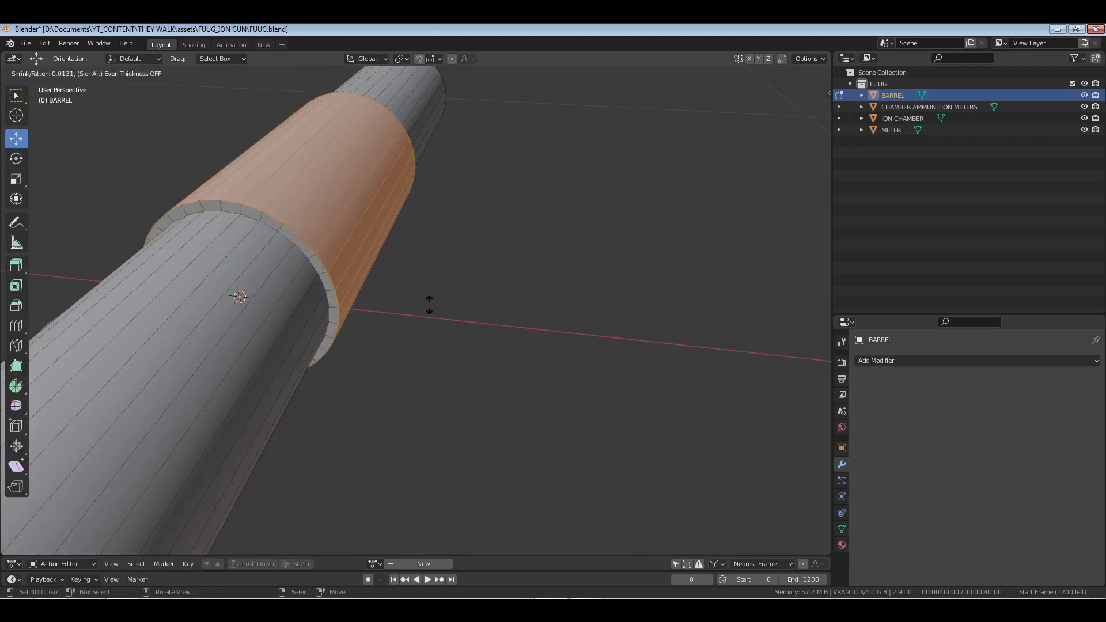
pyautogui.click(429, 304)
# Grow the selection to include the raised band's side faces and separate the selection into its own object.
pyautogui.moveTo(429, 304); pyautogui.dragTo(450, 290, button='middle')
pyautogui.scroll(3, 450, 291)
pyautogui.press('ctrl+KP_Add')
pyautogui.scroll(-2, 532, 294)
pyautogui.moveTo(533, 294); pyautogui.dragTo(375, 292, button='middle')
pyautogui.press('p')
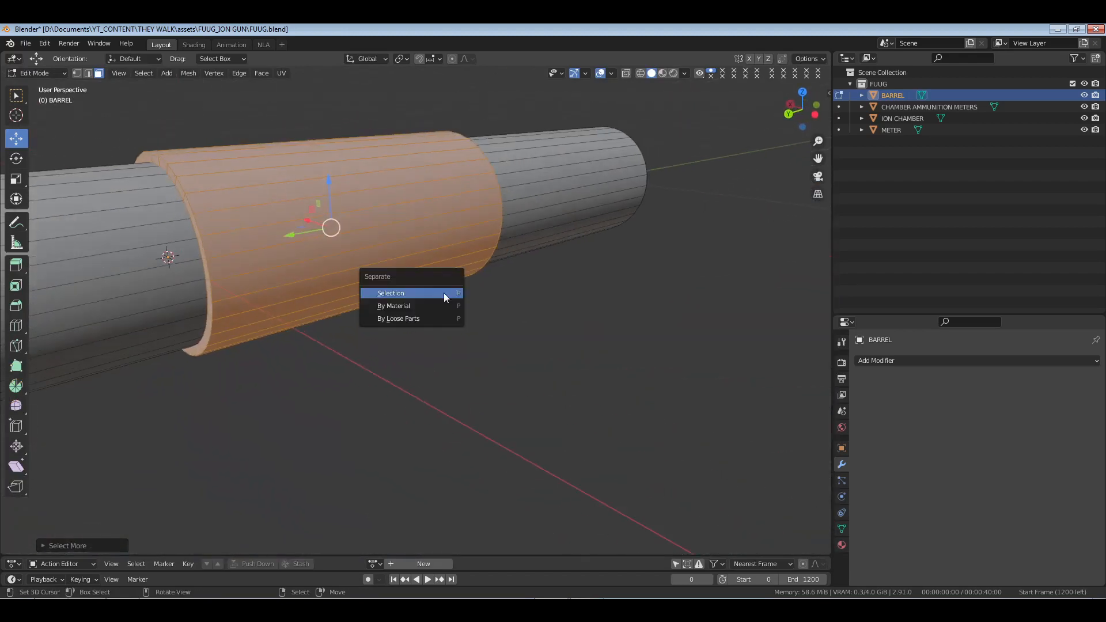
pyautogui.click(445, 297)
# Rename the separated collar COOLING CHAMBER, deselect it, and save the file.
pyautogui.press('Tab')
pyautogui.click(372, 217)
pyautogui.moveTo(373, 216); pyautogui.dragTo(408, 276, button='middle')
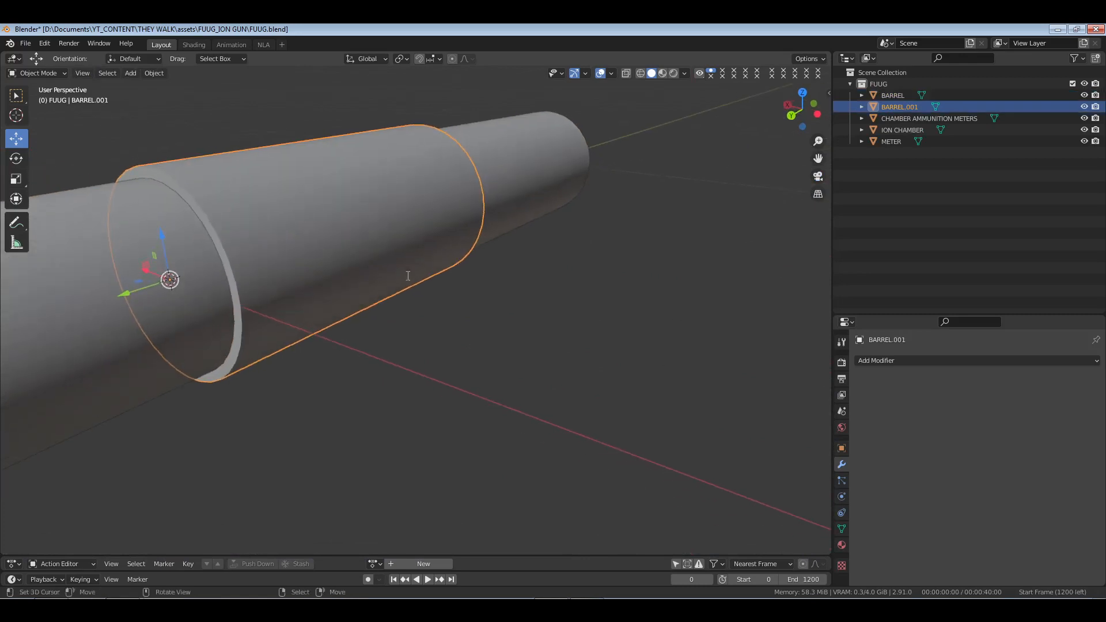
pyautogui.press('F2')
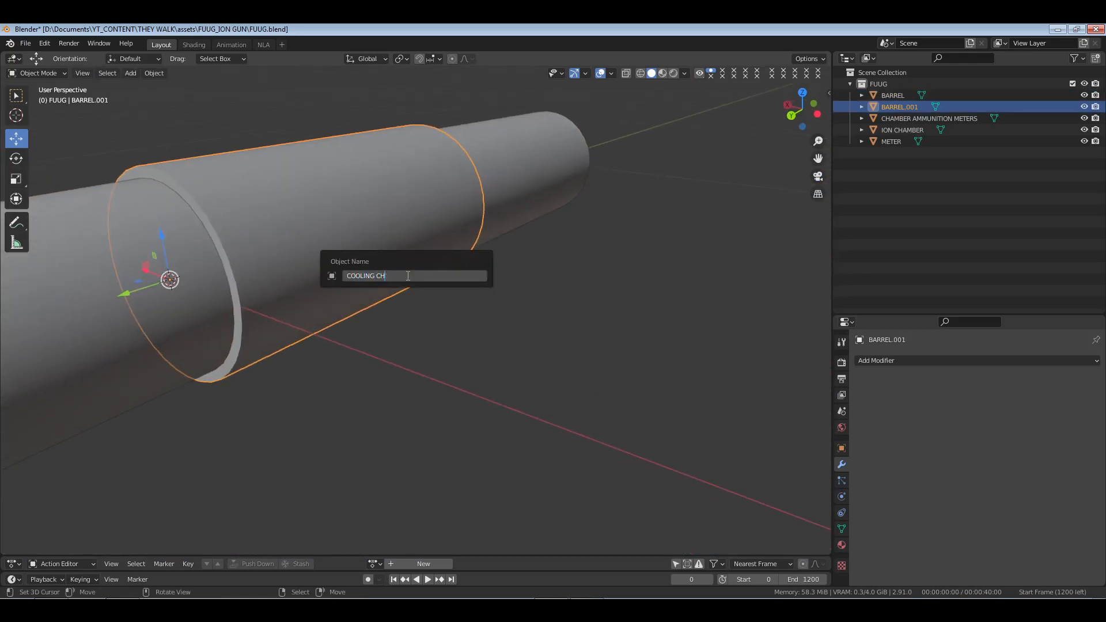
pyautogui.press('Return')
pyautogui.hotkey('alt', 'a')
pyautogui.hotkey('ctrl', 's')
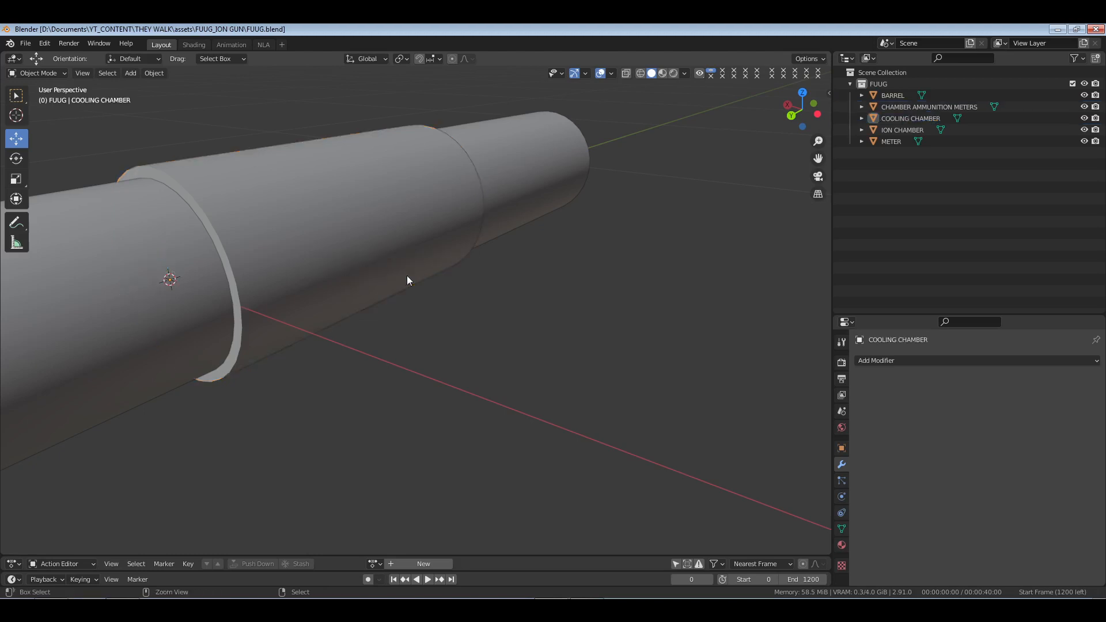
# Open the COOLING CHAMBER mesh for editing and select two adjacent lengthwise faces on the side facing the meters.
pyautogui.moveTo(407, 275); pyautogui.dragTo(429, 316, button='middle')
pyautogui.click(350, 242)
pyautogui.press('Tab')
pyautogui.moveTo(526, 315); pyautogui.dragTo(461, 284, button='middle')
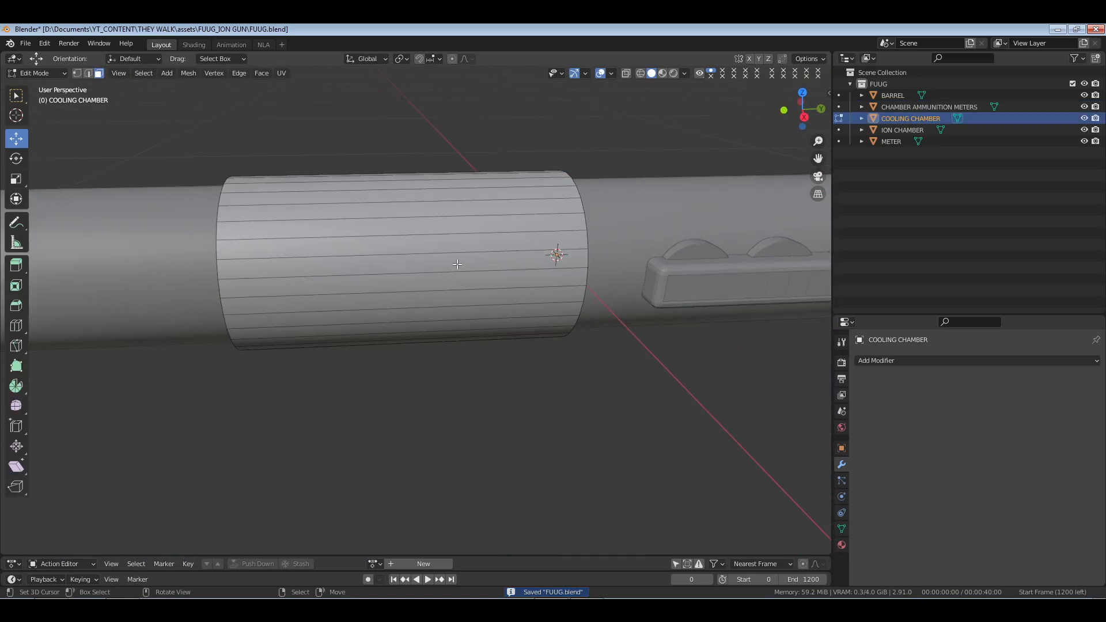
pyautogui.keyDown('alt'); pyautogui.click(457, 266); pyautogui.keyUp('alt')
pyautogui.keyDown('alt'); pyautogui.keyDown('shift'); pyautogui.click(438, 282); pyautogui.keyUp('shift'); pyautogui.keyUp('alt')
pyautogui.press('i')
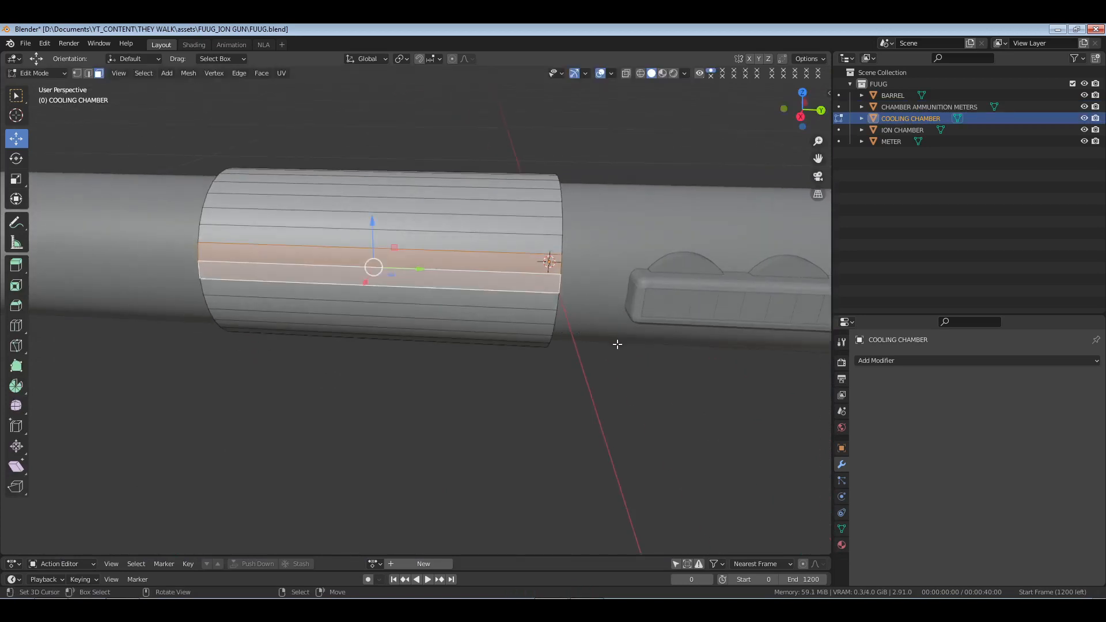
pyautogui.press('i')
pyautogui.press('i')
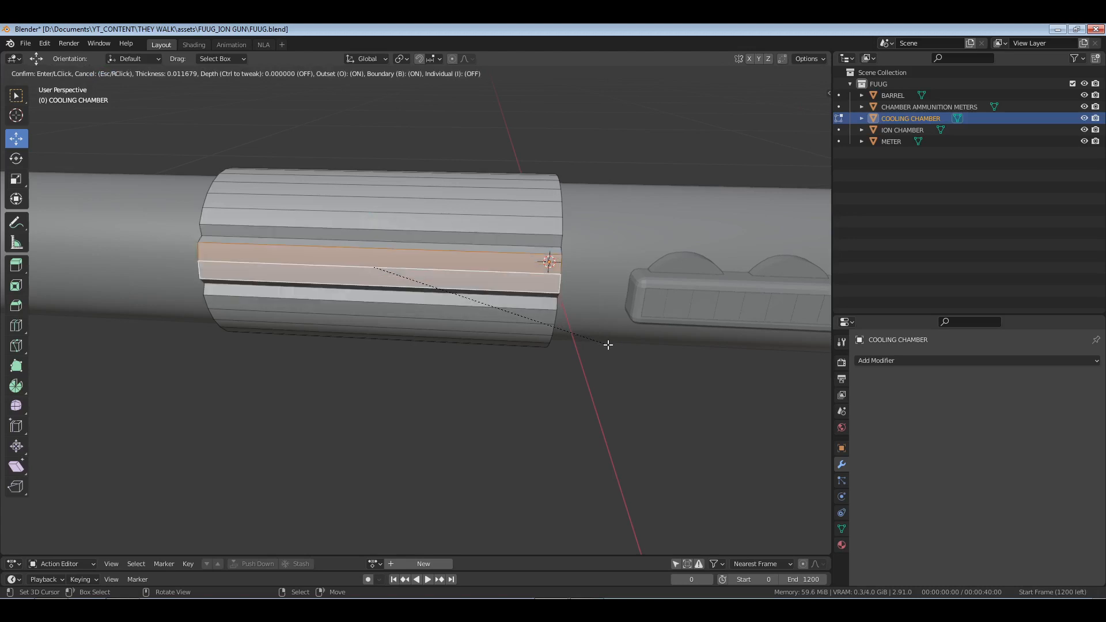
pyautogui.rightClick(608, 345)
# Inset the two selected side faces of the collar together as one region, with outset and individual inset switched off.
pyautogui.moveTo(608, 345); pyautogui.dragTo(457, 308, button='middle')
pyautogui.scroll(3, 436, 306)
pyautogui.press('i')
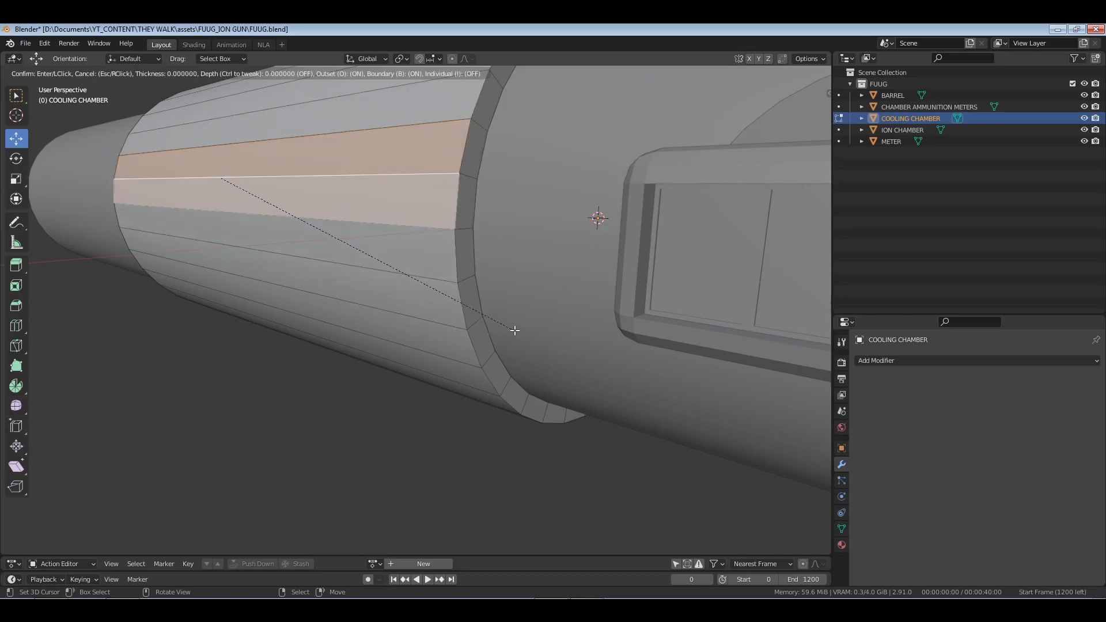
pyautogui.rightClick(501, 323)
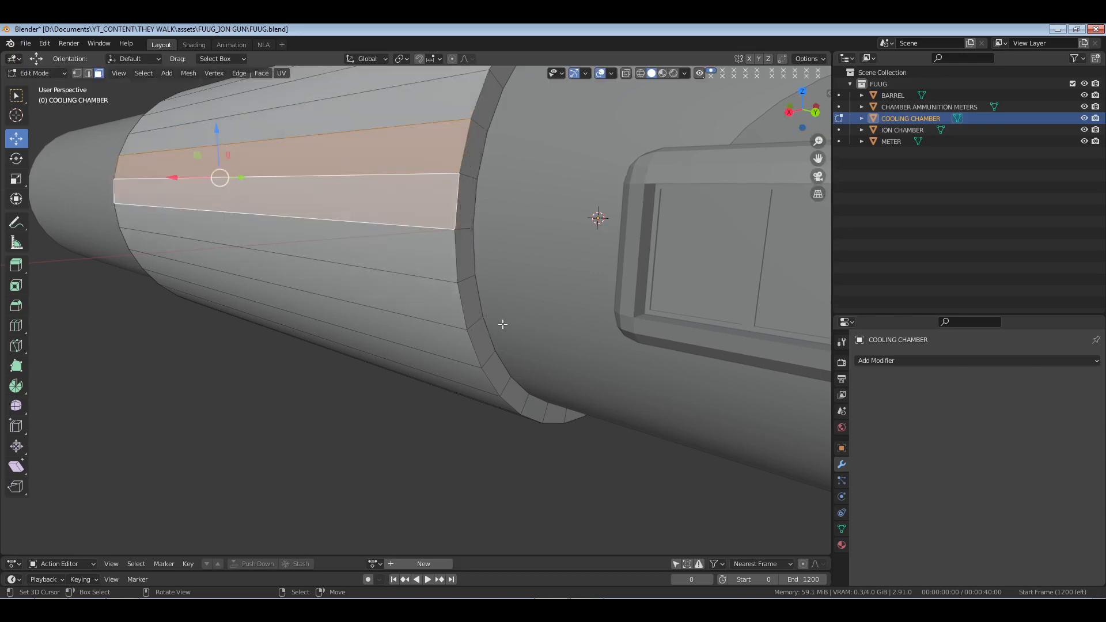
pyautogui.press('i')
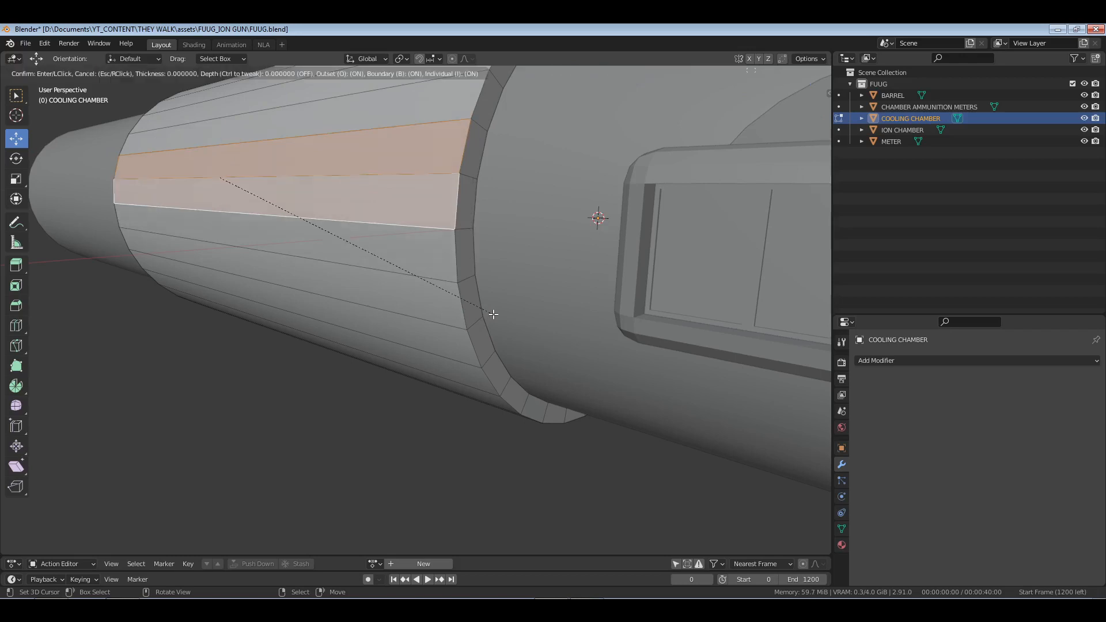
pyautogui.press('i')
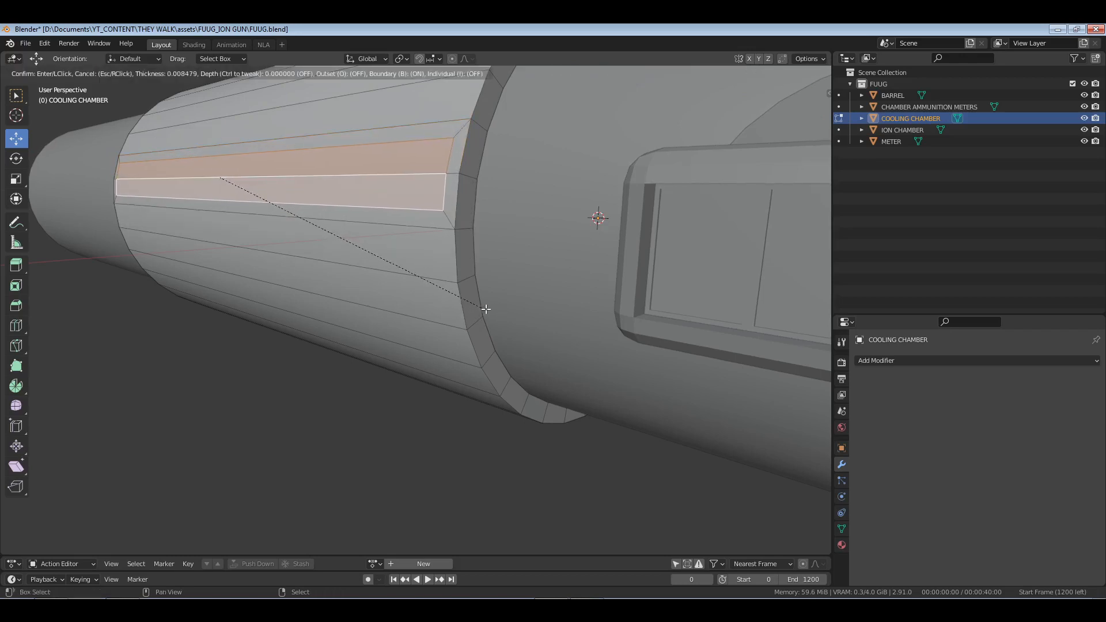
pyautogui.click(533, 308)
pyautogui.moveTo(427, 281); pyautogui.dragTo(479, 284, button='middle')
pyautogui.moveTo(576, 284); pyautogui.dragTo(565, 281, button='middle')
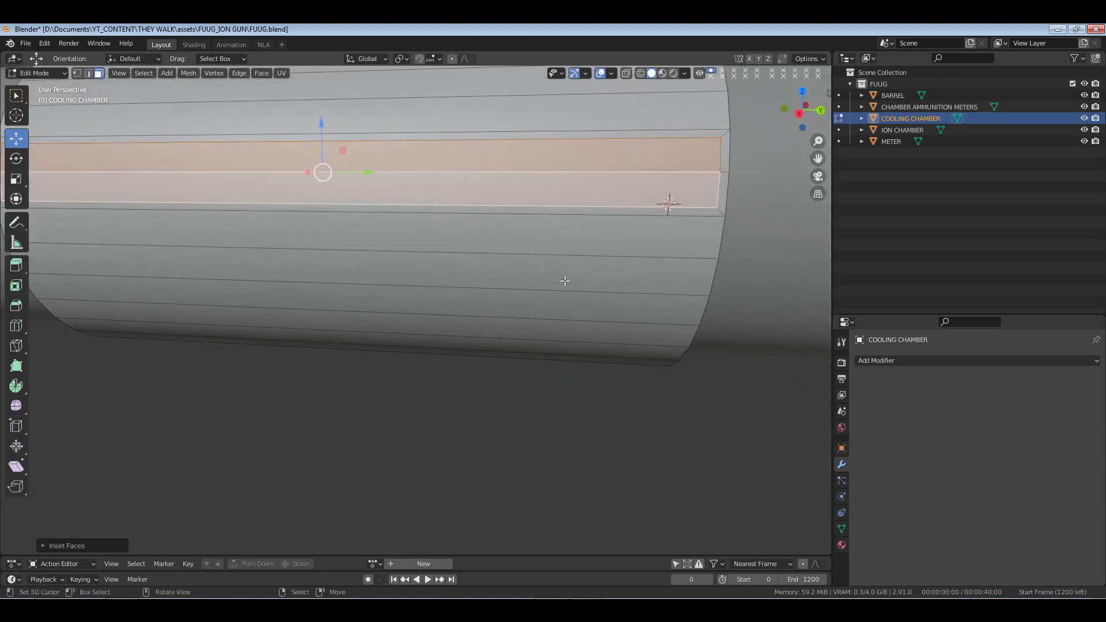
# Flatten the inset's three inner end vertices on the side nearest the meters by scaling them into line along the collar's length.
pyautogui.press('1')
pyautogui.keyDown('shift'); pyautogui.moveTo(668, 263); pyautogui.dragTo(614, 255, button='middle'); pyautogui.keyUp('shift')
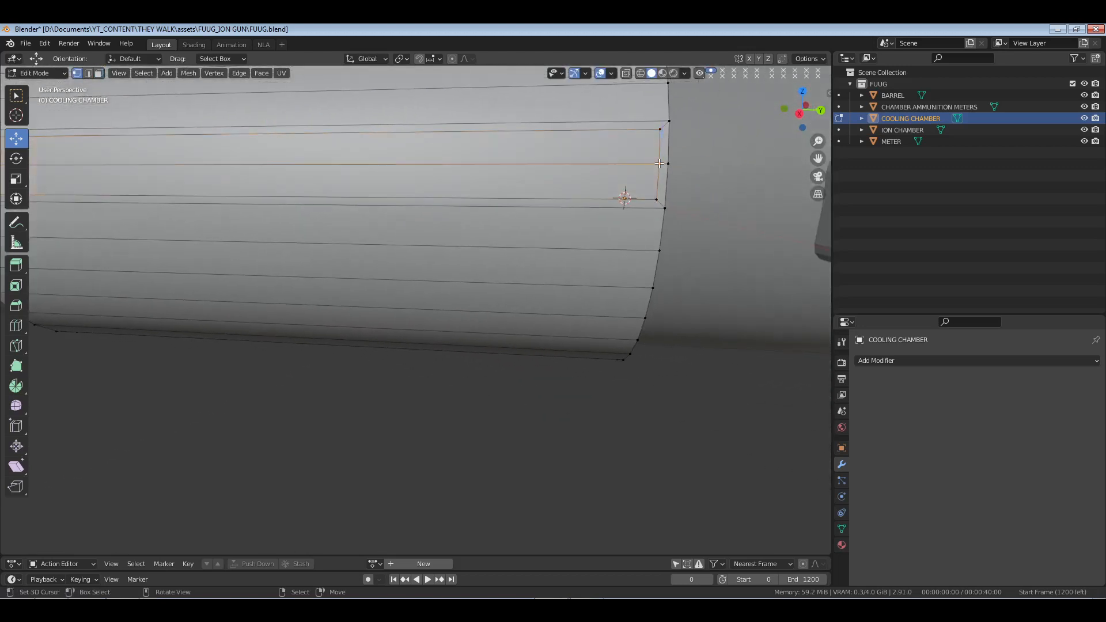
pyautogui.click(659, 163)
pyautogui.keyDown('shift'); pyautogui.click(657, 127); pyautogui.keyUp('shift')
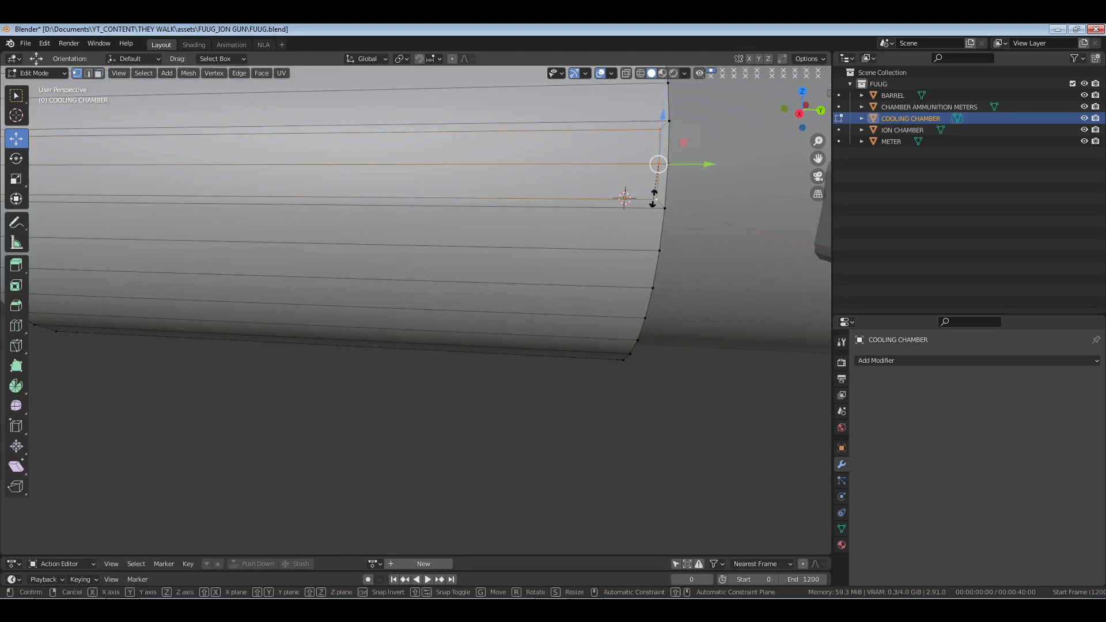
pyautogui.press('s')
pyautogui.click(625, 195)
# Scale the three inner vertices at the inset's opposite end to 0 along the global Y axis.
pyautogui.keyDown('shift'); pyautogui.moveTo(442, 168); pyautogui.dragTo(714, 179, button='middle'); pyautogui.keyUp('shift')
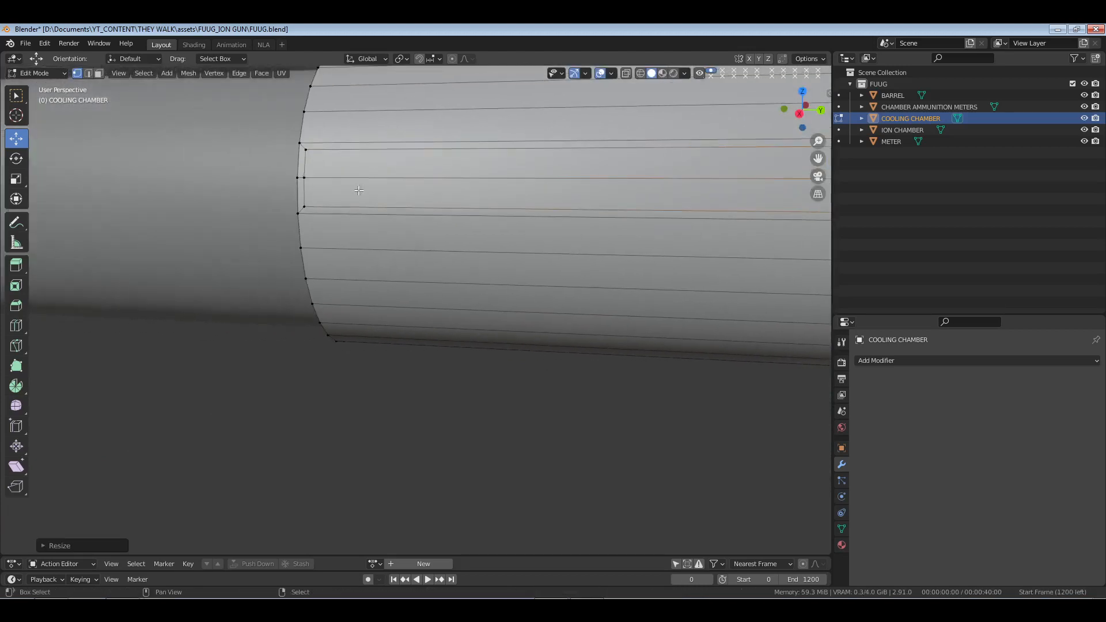
pyautogui.keyDown('shift'); pyautogui.moveTo(363, 185); pyautogui.dragTo(431, 186, button='middle'); pyautogui.keyUp('shift')
pyautogui.click(386, 178)
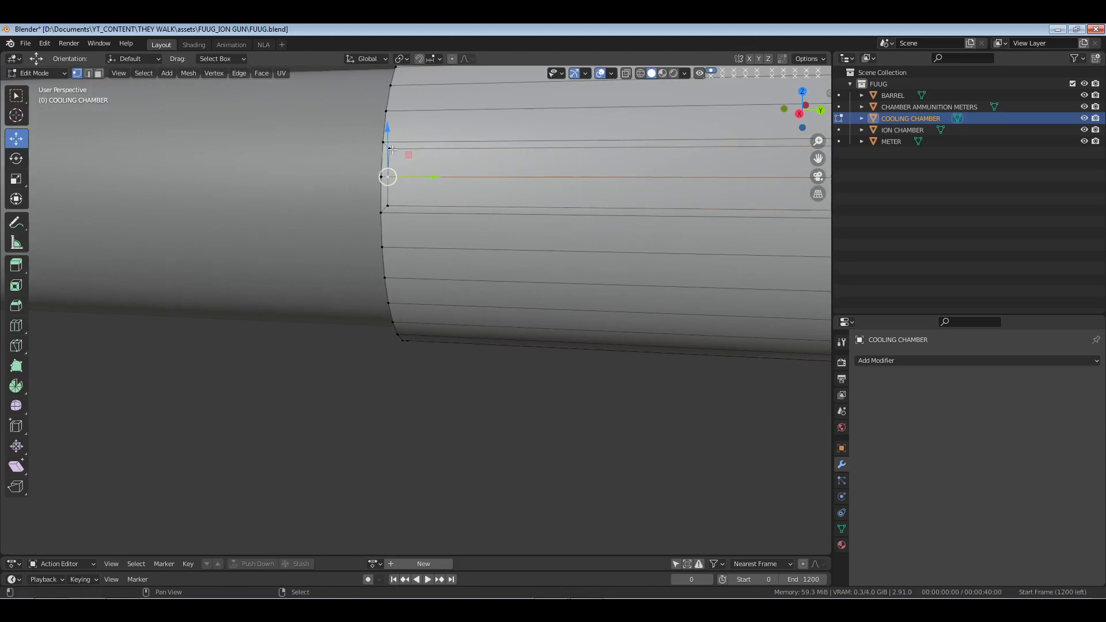
pyautogui.keyDown('shift'); pyautogui.click(390, 204); pyautogui.keyUp('shift')
pyautogui.press('s')
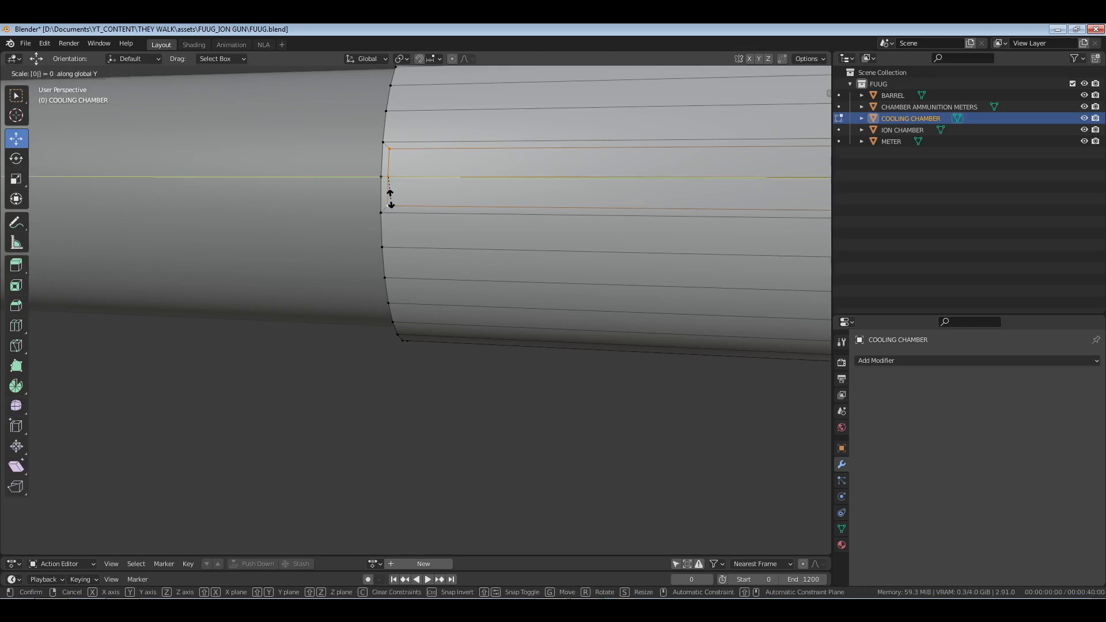
pyautogui.click(390, 199)
# Extrude the two inset faces and move them slightly inward along their normal, using the Normal transform orientation.
pyautogui.keyDown('shift'); pyautogui.moveTo(398, 199); pyautogui.dragTo(38, 199, button='middle'); pyautogui.keyUp('shift')
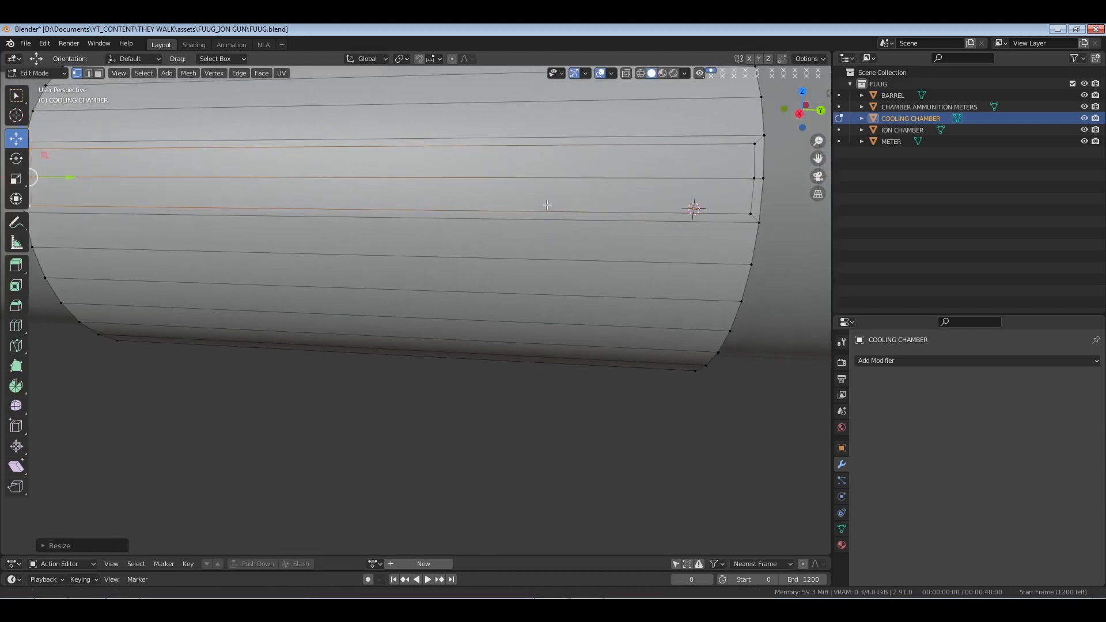
pyautogui.keyDown('shift'); pyautogui.moveTo(532, 183); pyautogui.dragTo(391, 260, button='middle'); pyautogui.keyUp('shift')
pyautogui.press('3')
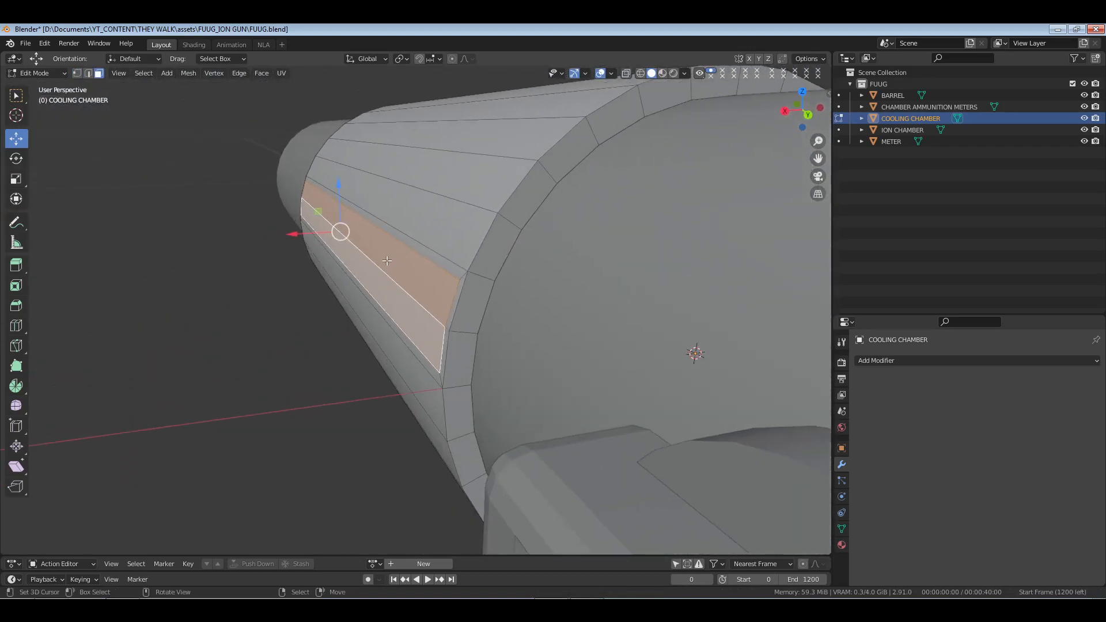
pyautogui.press('e')
pyautogui.rightClick(385, 260)
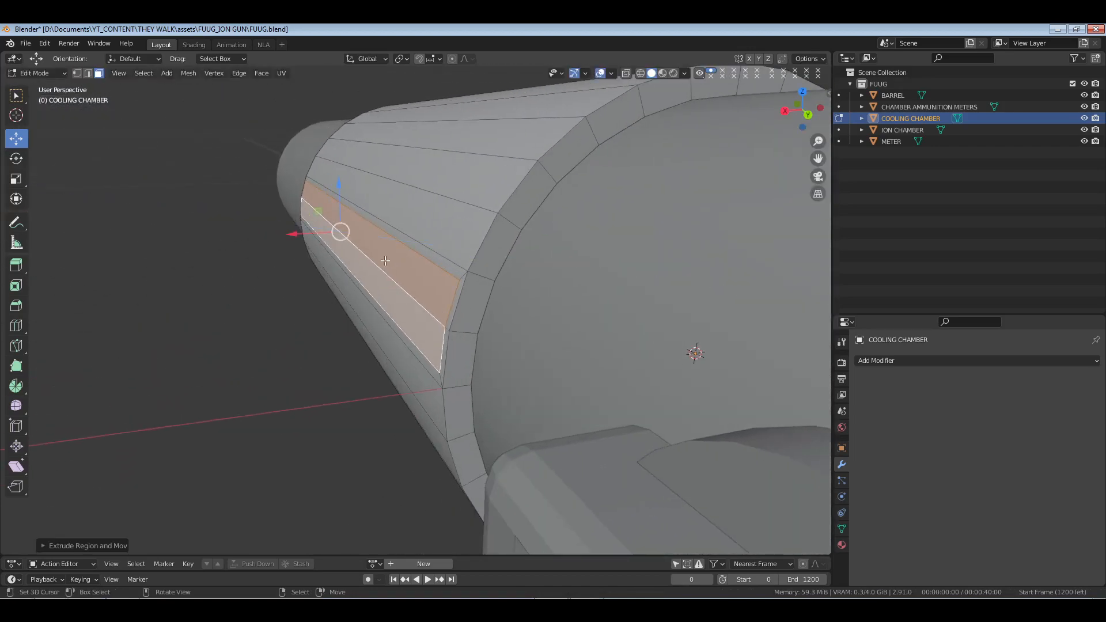
pyautogui.click(368, 60)
pyautogui.click(348, 118)
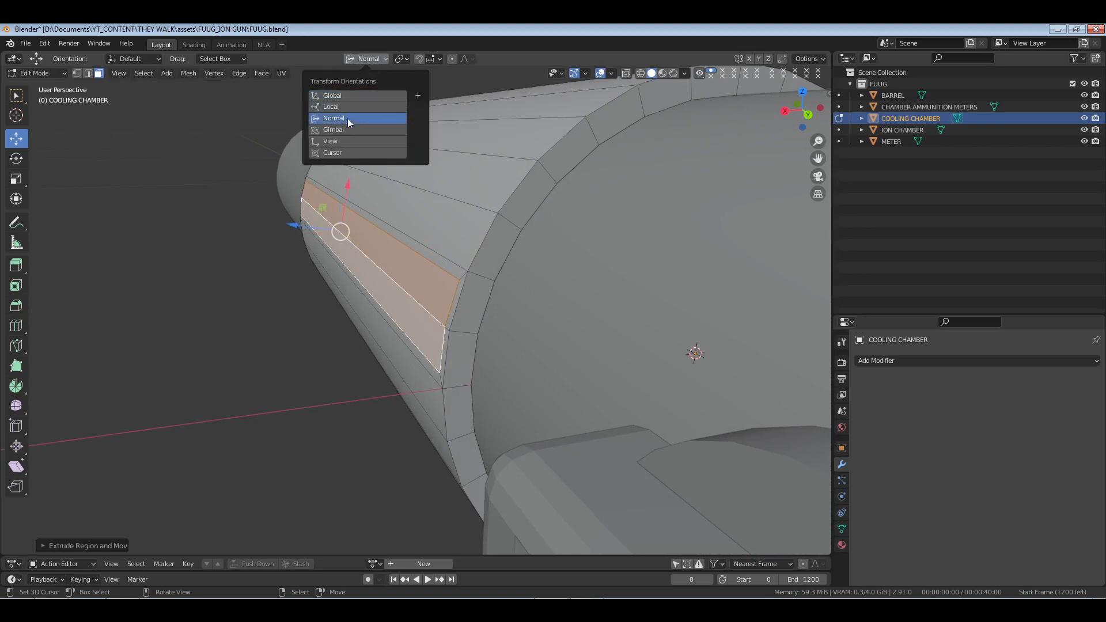
pyautogui.moveTo(296, 225); pyautogui.dragTo(301, 225)
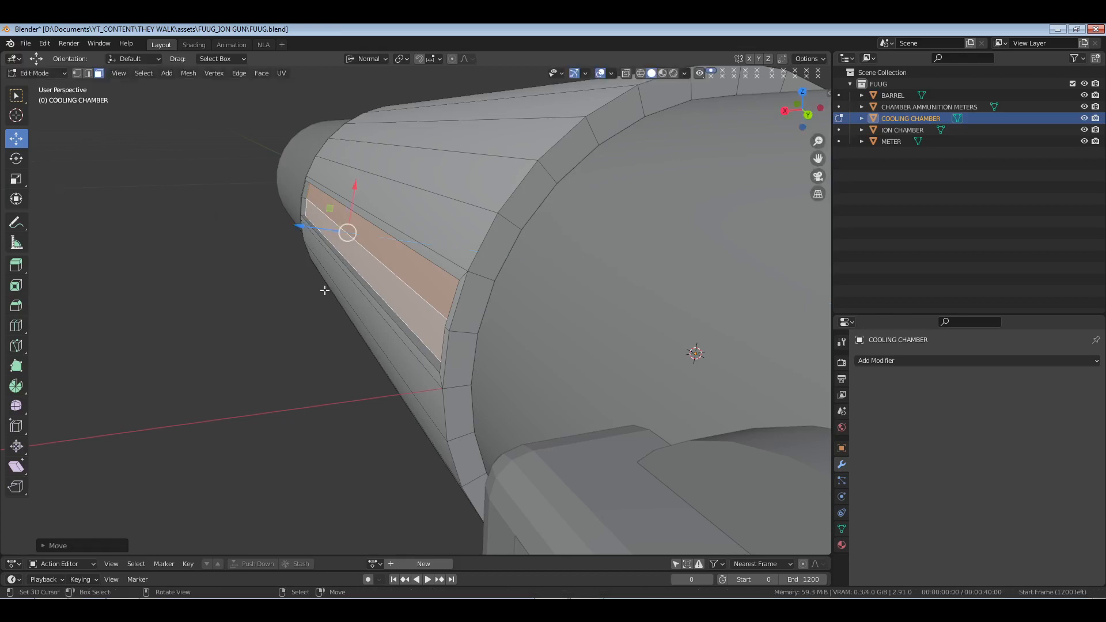
# Select the loop of faces framing the recess, extrude it, and shift it very slightly along its normal.
pyautogui.keyDown('alt'); pyautogui.click(462, 276); pyautogui.keyUp('alt')
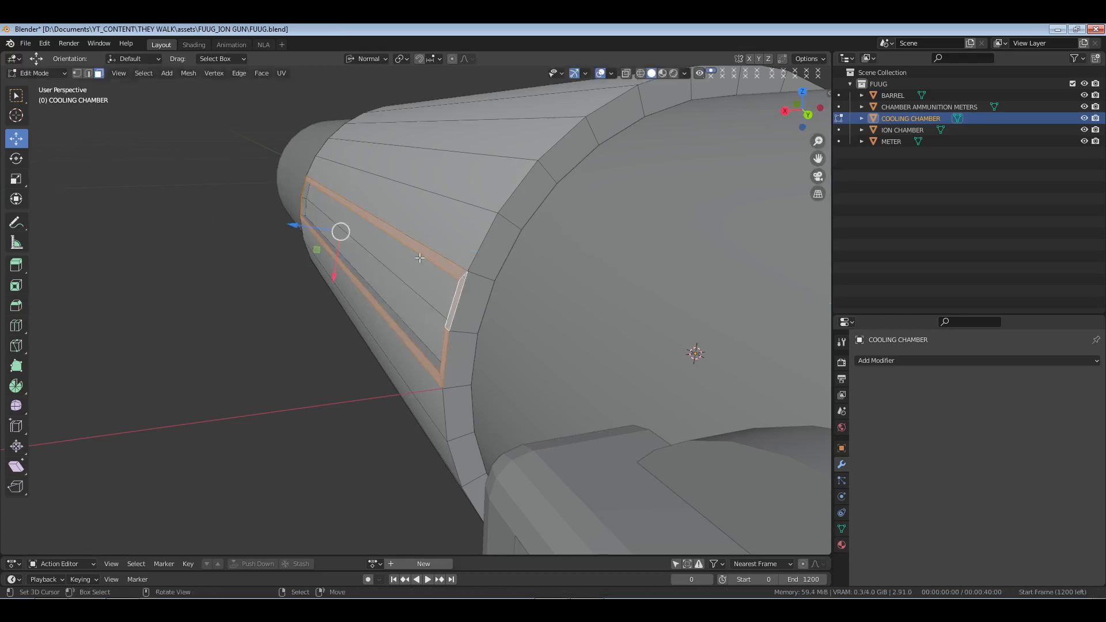
pyautogui.press('e')
pyautogui.rightClick(415, 258)
pyautogui.moveTo(289, 227); pyautogui.dragTo(291, 227)
pyautogui.press('`')
pyautogui.press('Escape')
# Leave mesh editing, deselect everything, and save the file.
pyautogui.press('Tab')
pyautogui.hotkey('alt', 'a')
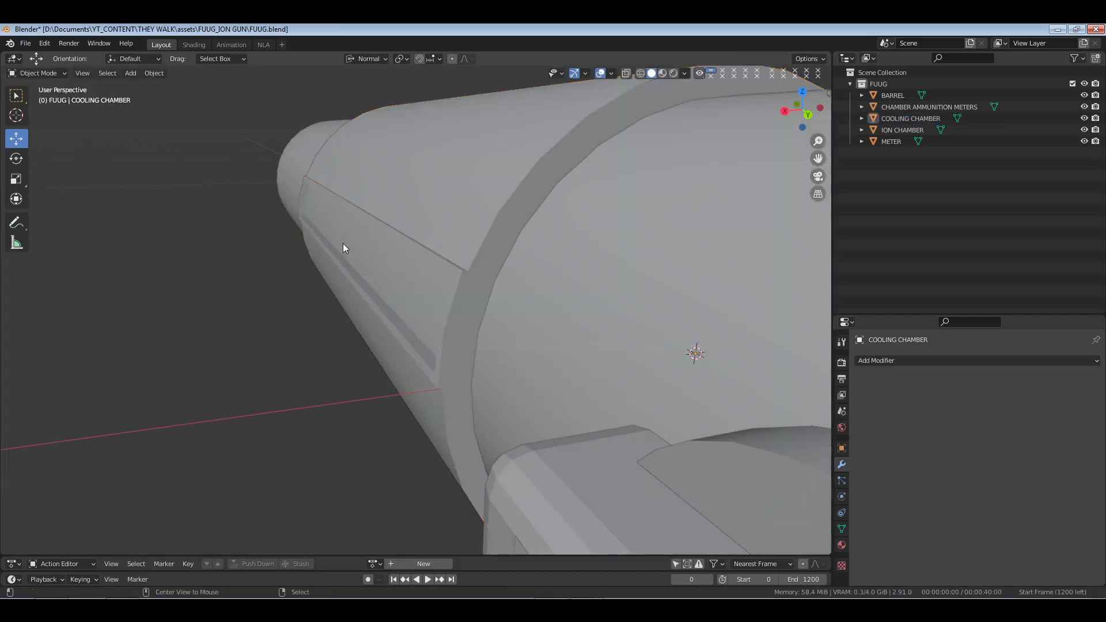
pyautogui.hotkey('ctrl', 's')
pyautogui.scroll(-2, 296, 240)
pyautogui.moveTo(296, 243); pyautogui.dragTo(450, 304, button='middle')
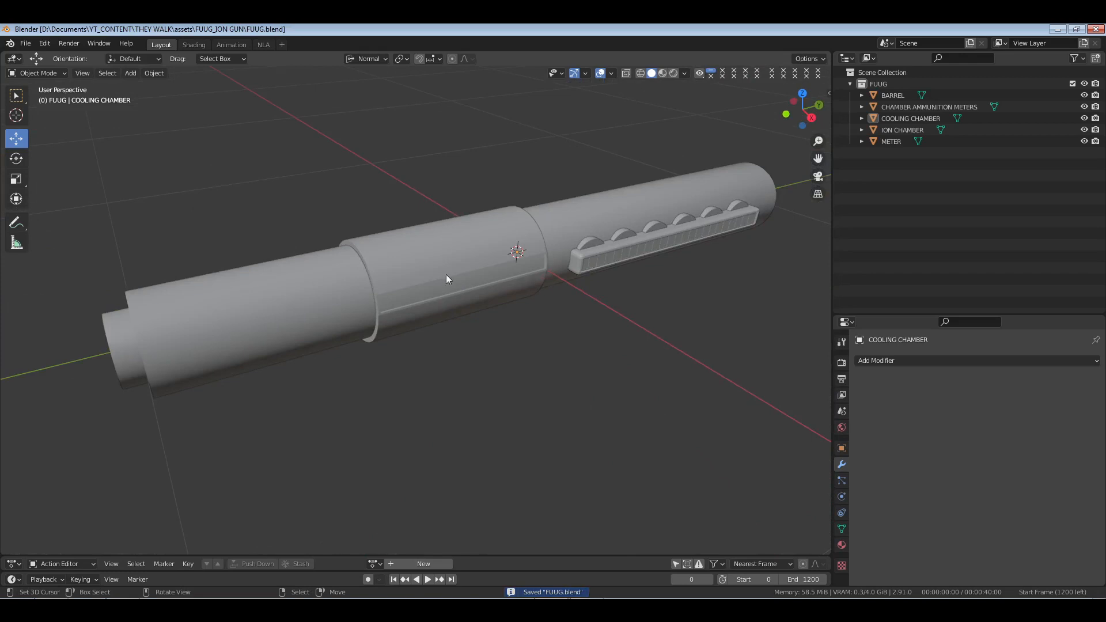
pyautogui.moveTo(520, 283); pyautogui.dragTo(369, 280, button='middle')
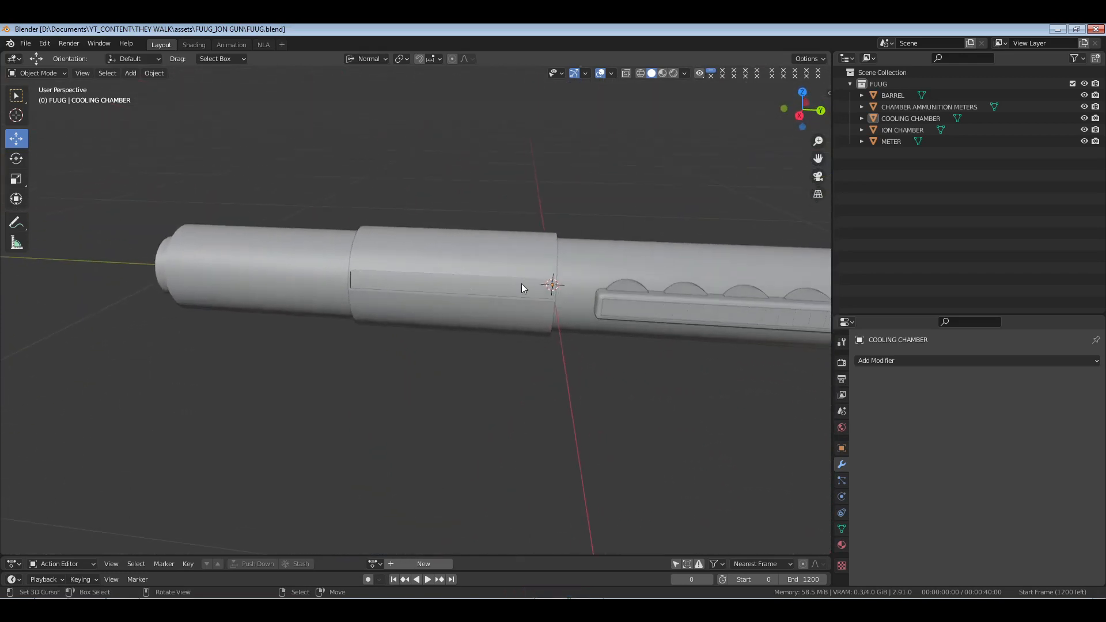
# Reopen the COOLING CHAMBER mesh and divide the recessed faces crosswise with four evenly spaced, centred loop cuts.
pyautogui.scroll(5, 520, 287)
pyautogui.press('Tab')
pyautogui.keyDown('shift'); pyautogui.moveTo(605, 248); pyautogui.dragTo(522, 242, button='middle'); pyautogui.keyUp('shift')
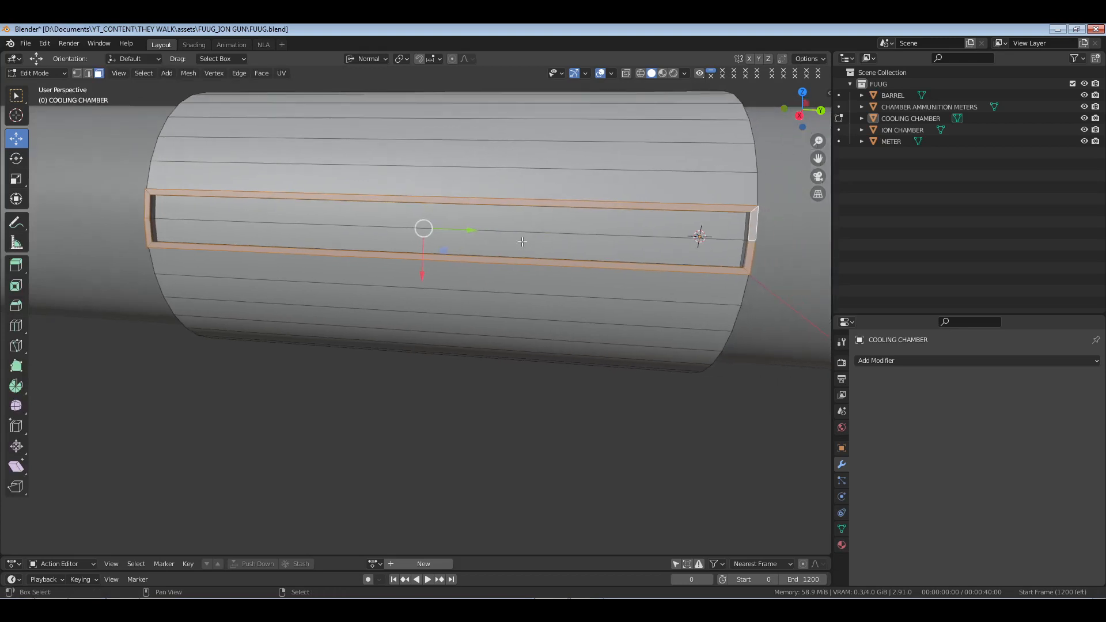
pyautogui.click(554, 230)
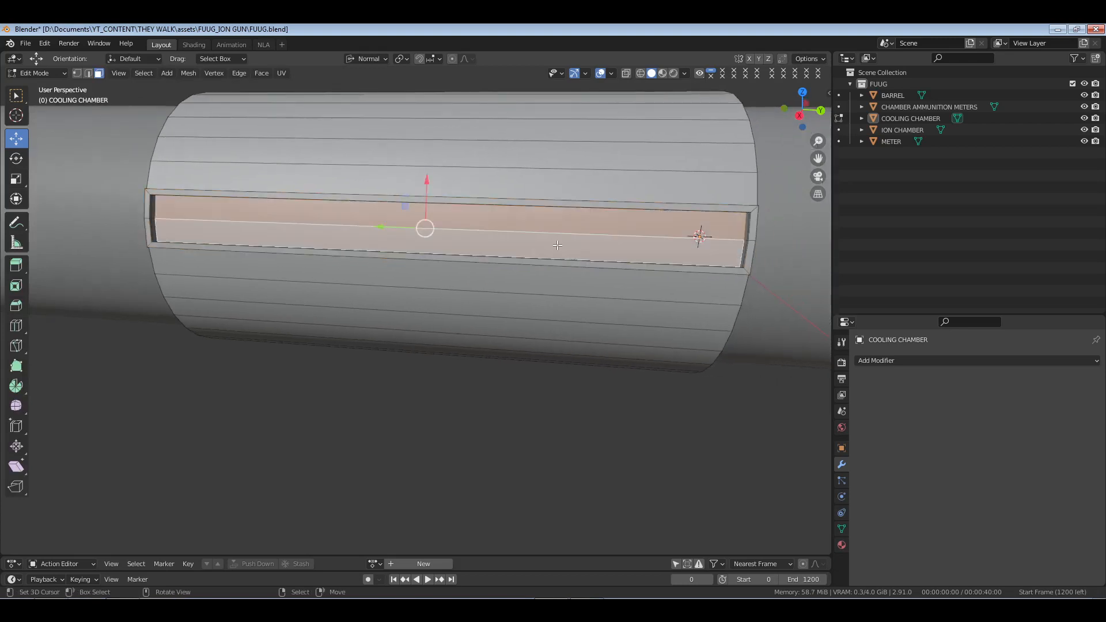
pyautogui.click(464, 226)
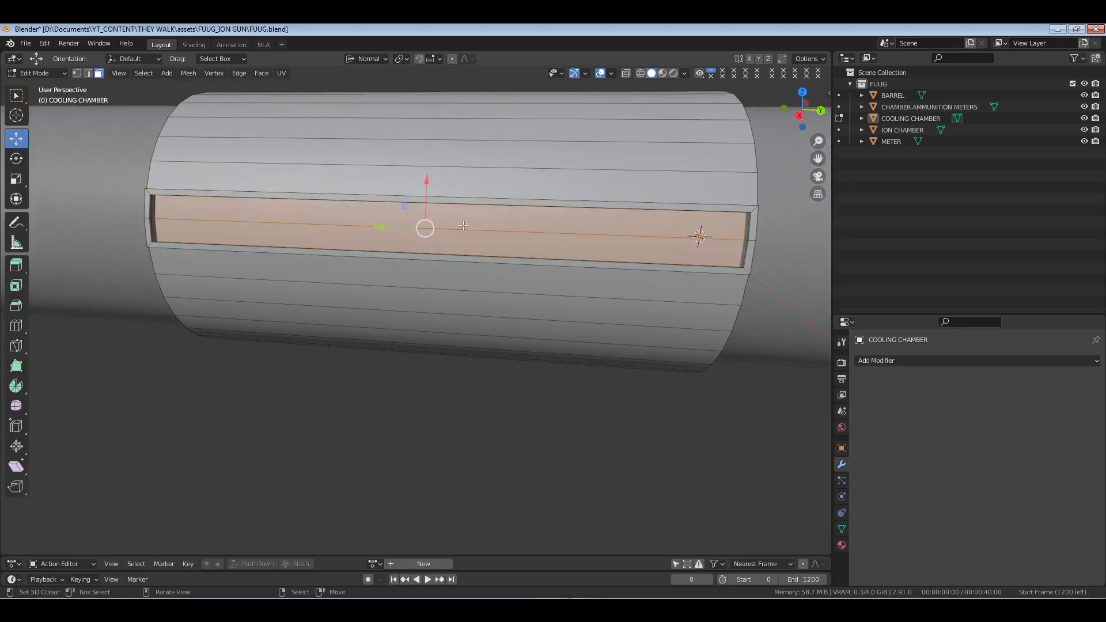
pyautogui.hotkey('ctrl', 'r')
pyautogui.scroll(-1, 438, 219)
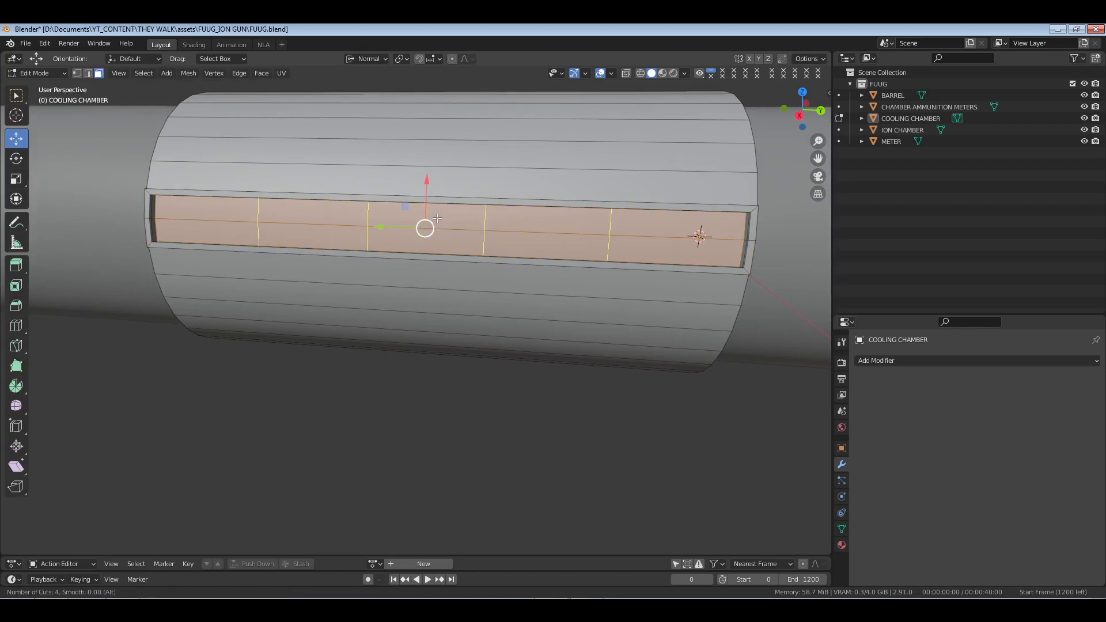
pyautogui.click(437, 218)
pyautogui.rightClick(437, 219)
pyautogui.press('3')
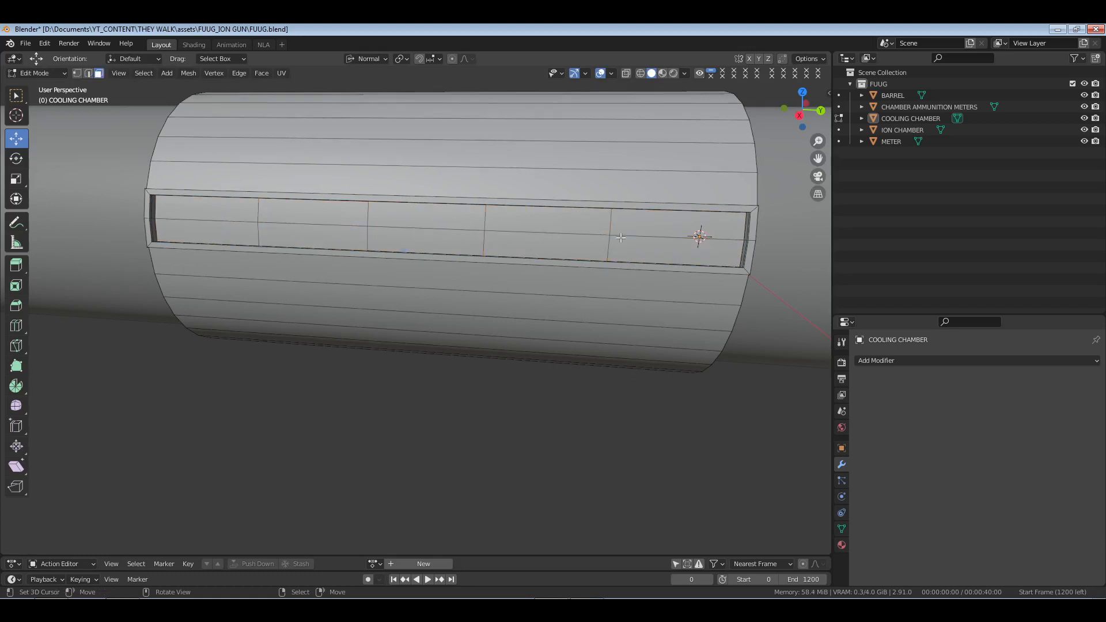
pyautogui.press('c')
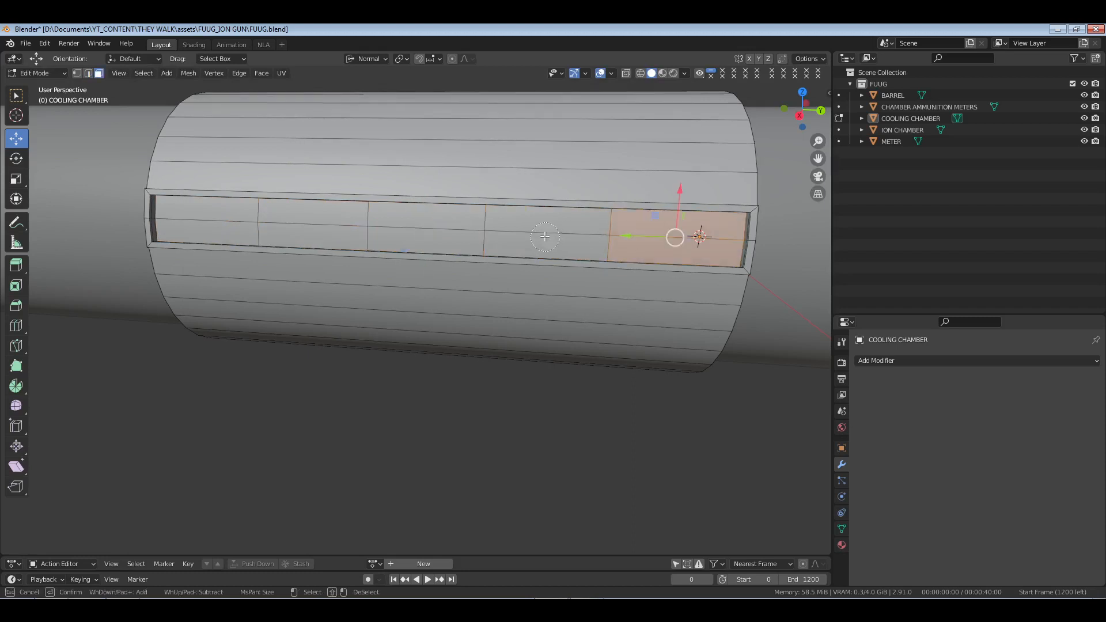
pyautogui.moveTo(440, 230); pyautogui.dragTo(253, 231)
pyautogui.press('Escape')
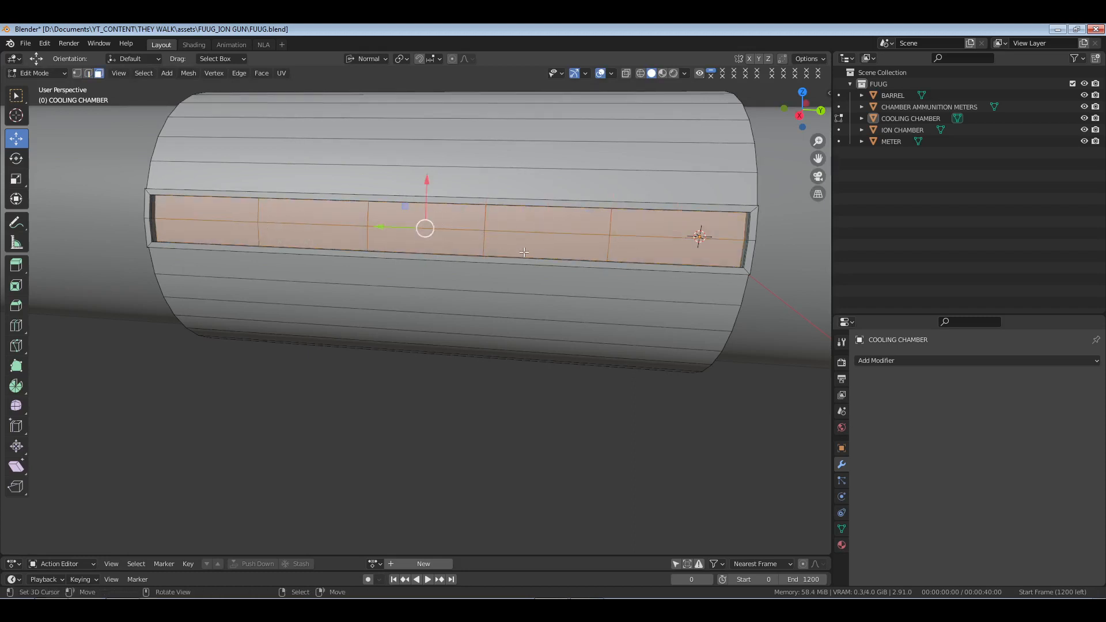
# Select only the four crosswise cut lines in the recess and bevel them with one segment and a width of 0.0015 m.
pyautogui.moveTo(627, 250); pyautogui.dragTo(551, 226, button='middle')
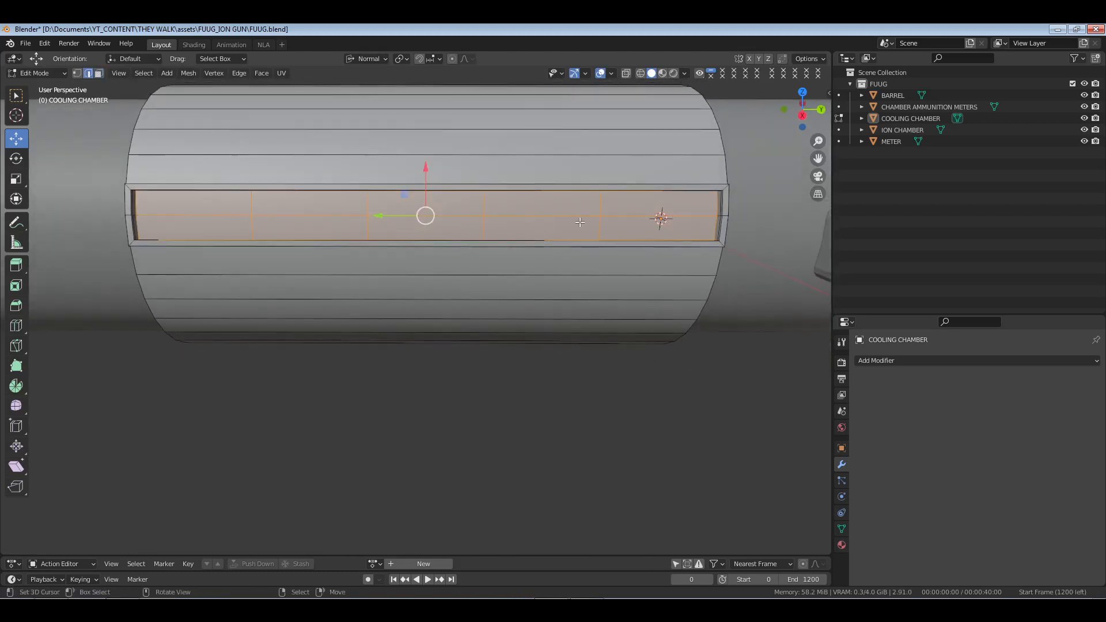
pyautogui.press('2')
pyautogui.hotkey('alt', 'a')
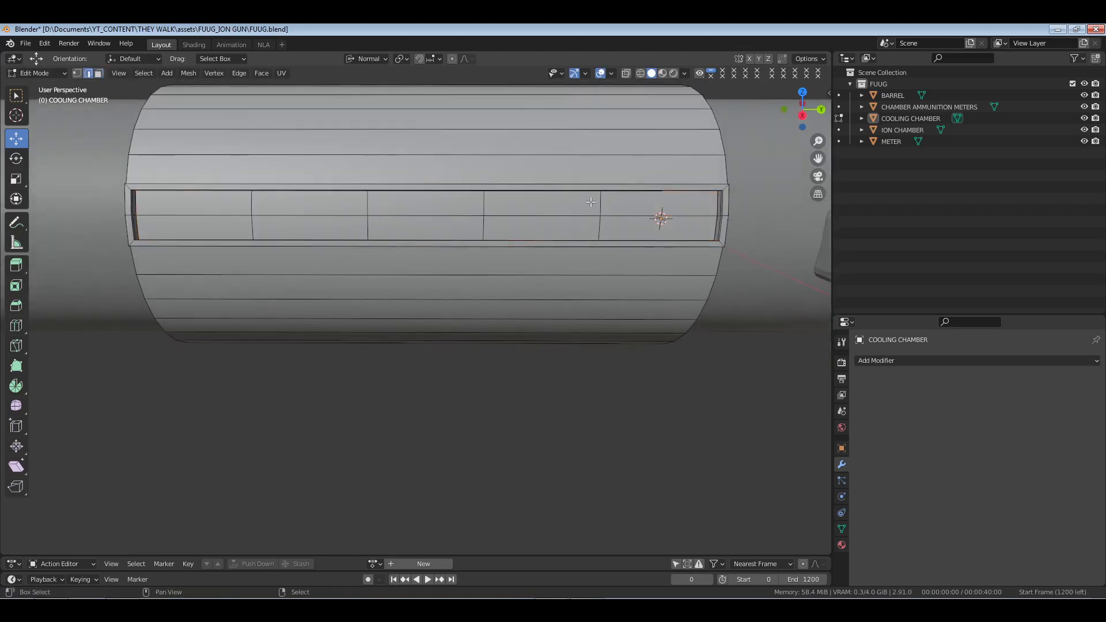
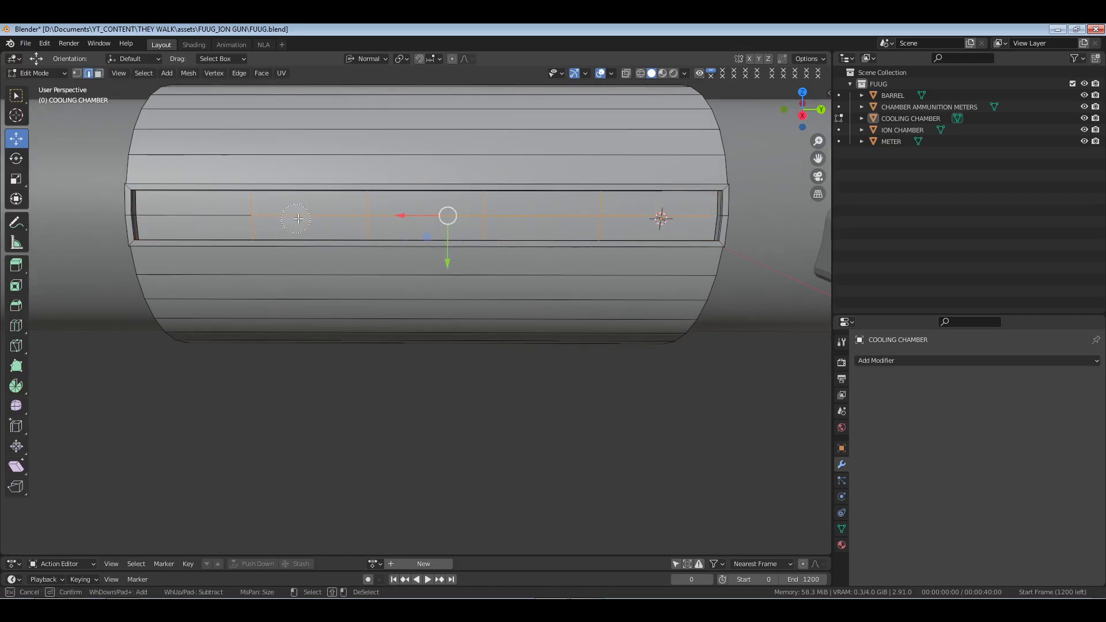
pyautogui.rightClick(657, 216)
pyautogui.scroll(3, 532, 219)
pyautogui.hotkey('ctrl', 'b')
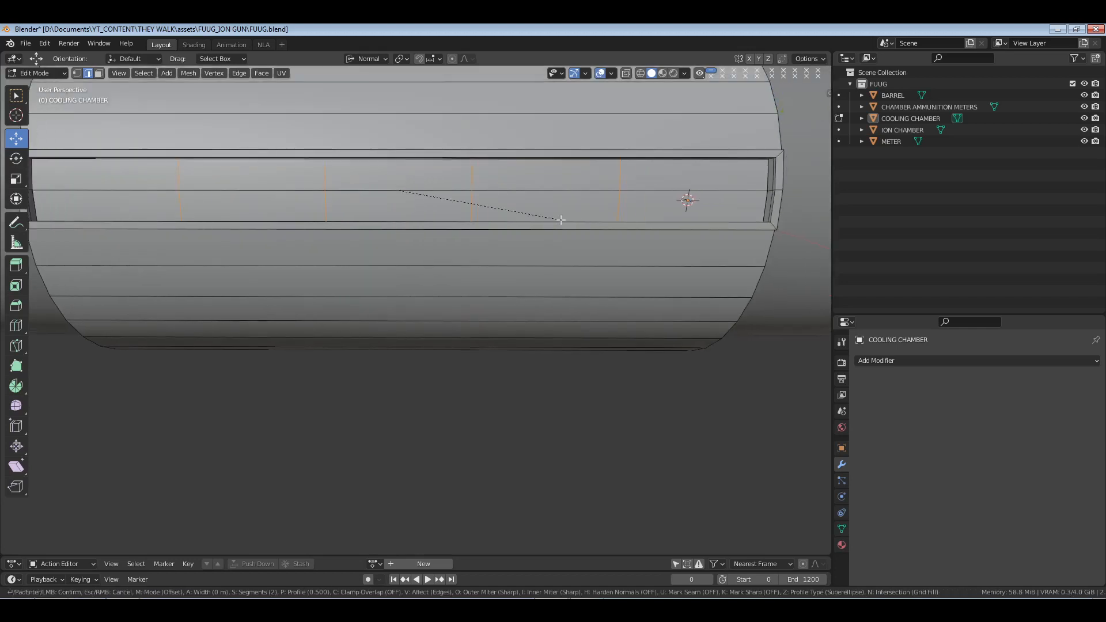
pyautogui.scroll(-1, 585, 225)
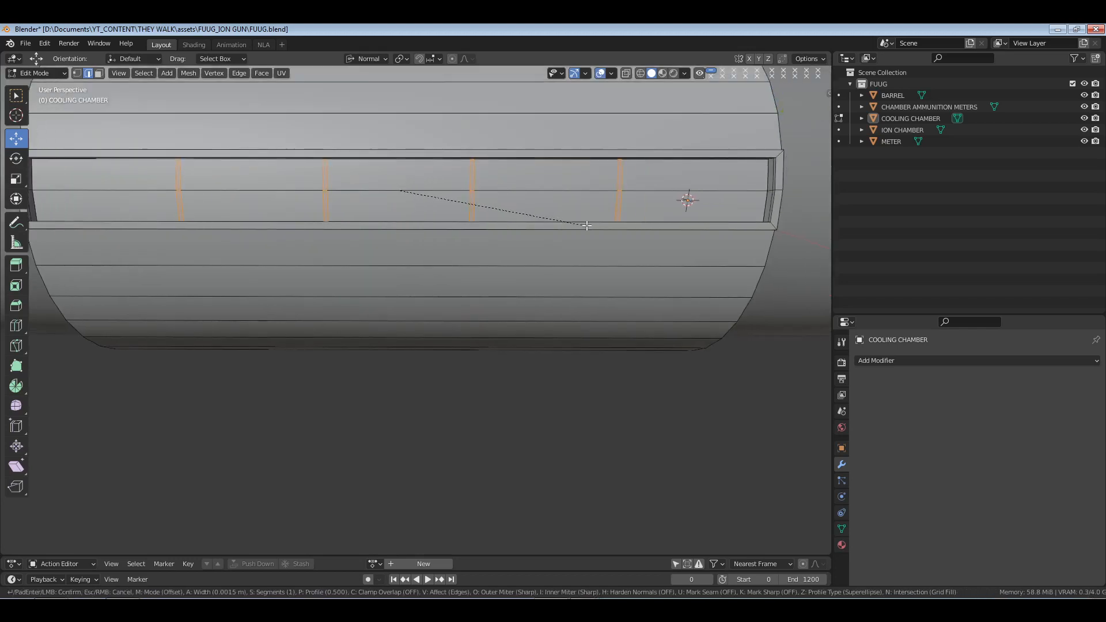
pyautogui.click(586, 226)
# Extrude the four narrow beveled strips and move them slightly outward along their normal to form raised ribs.
pyautogui.press('3')
pyautogui.moveTo(585, 225); pyautogui.dragTo(489, 219, button='middle')
pyautogui.press('e')
pyautogui.rightClick(477, 219)
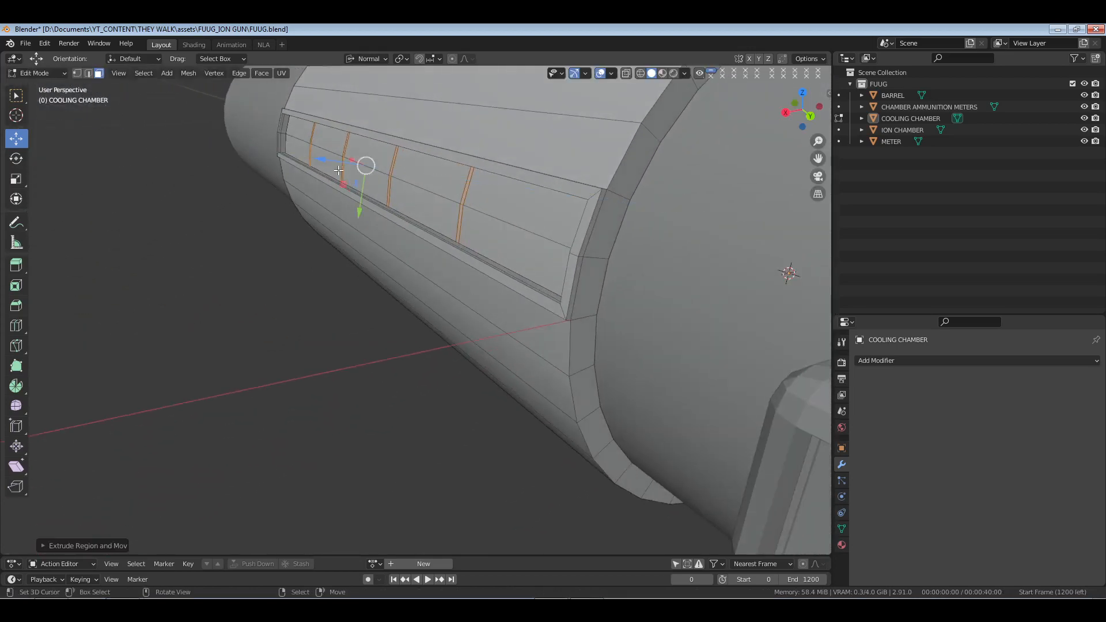
pyautogui.moveTo(325, 161); pyautogui.dragTo(323, 161)
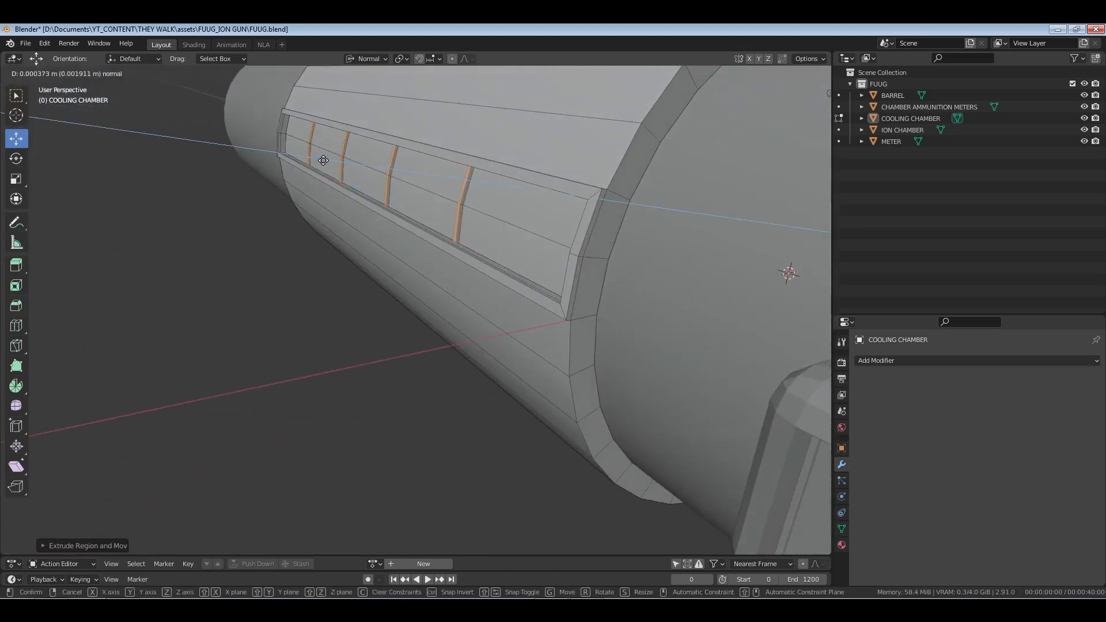
pyautogui.moveTo(323, 160); pyautogui.dragTo(323, 161)
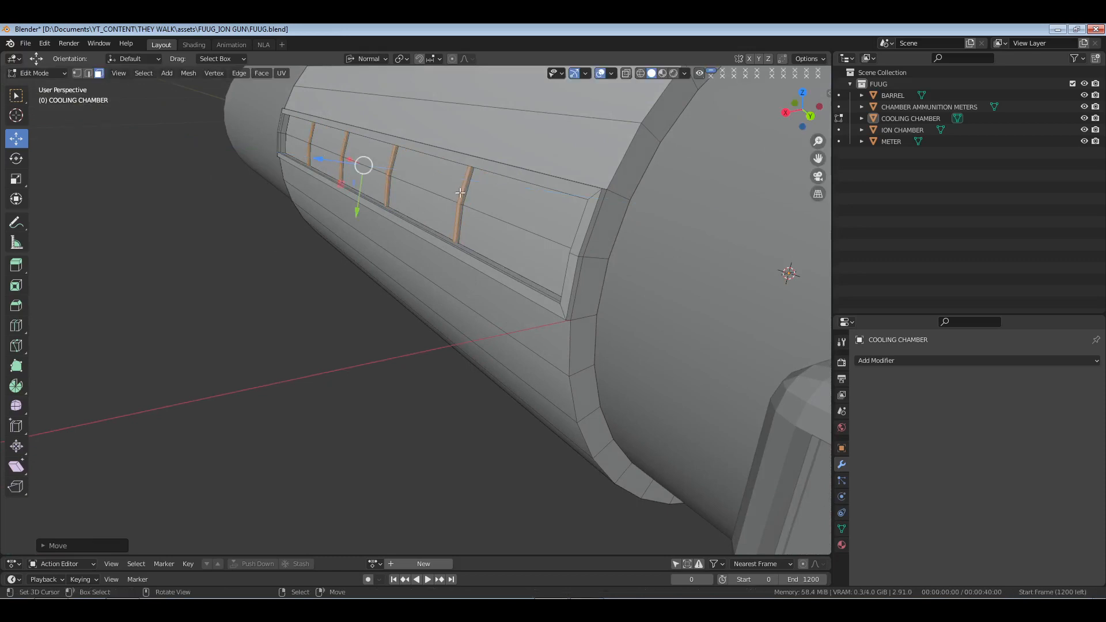
# Exit mesh editing on the ribbed collar, save the file, and view the whole gun from the meters' side.
pyautogui.press('Tab')
pyautogui.hotkey('ctrl', 's')
pyautogui.scroll(-6, 460, 192)
pyautogui.moveTo(417, 195); pyautogui.dragTo(427, 288, button='middle')
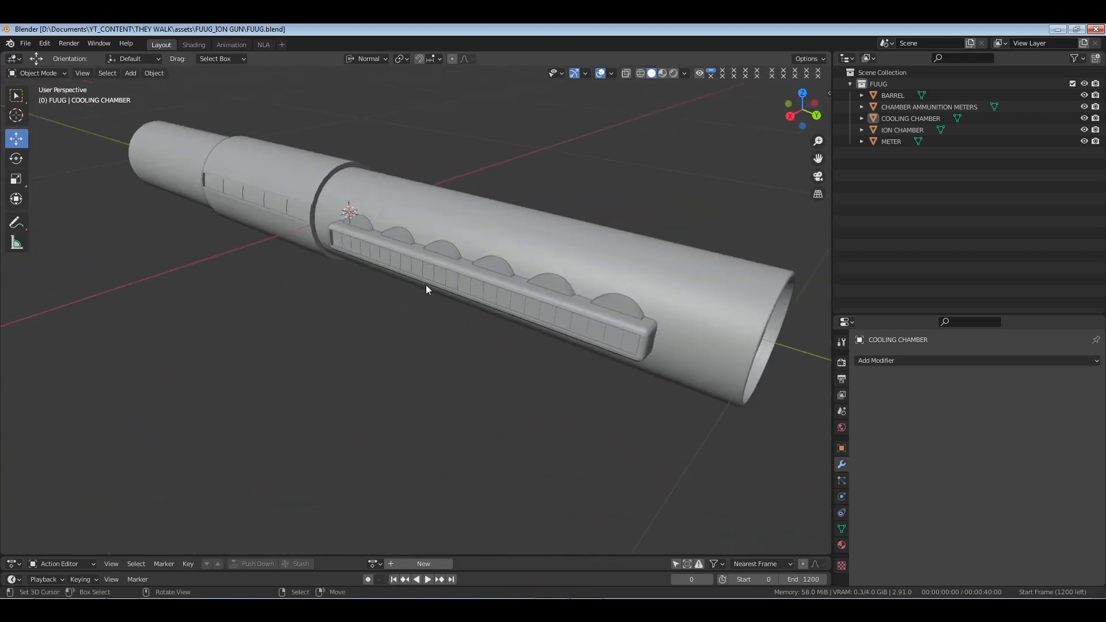
# Save the ion gun file after checking the model from its open end.
pyautogui.moveTo(505, 284); pyautogui.dragTo(541, 314, button='middle')
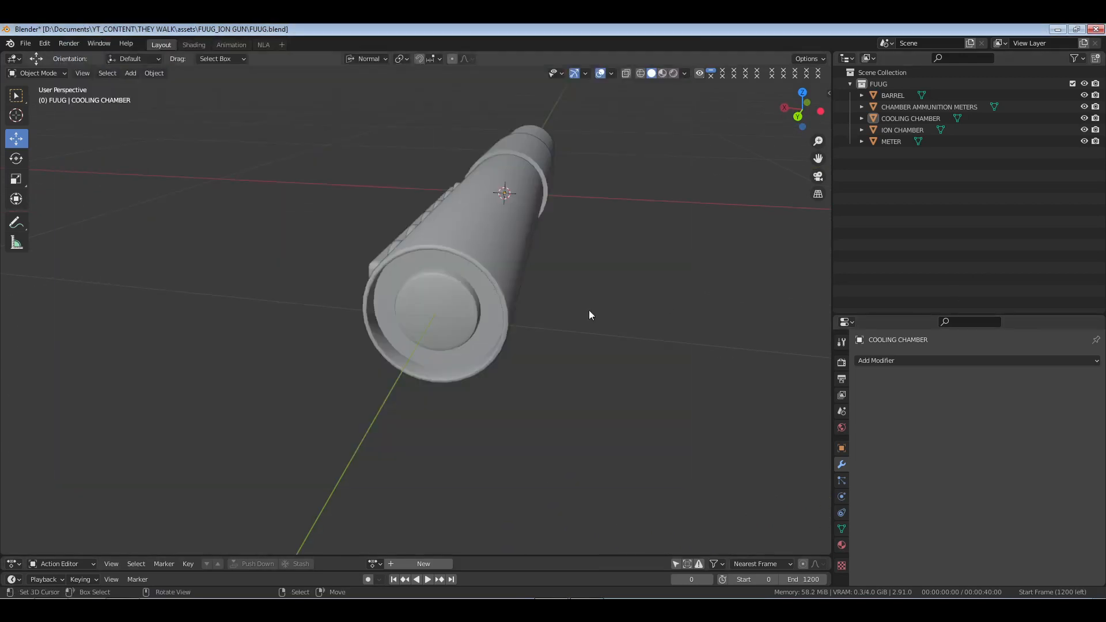
pyautogui.moveTo(589, 310)
pyautogui.mouseDown(button='middle')
pyautogui.moveTo(538, 291)
pyautogui.moveTo(530, 318)
pyautogui.moveTo(582, 309)
pyautogui.mouseUp(button='middle')
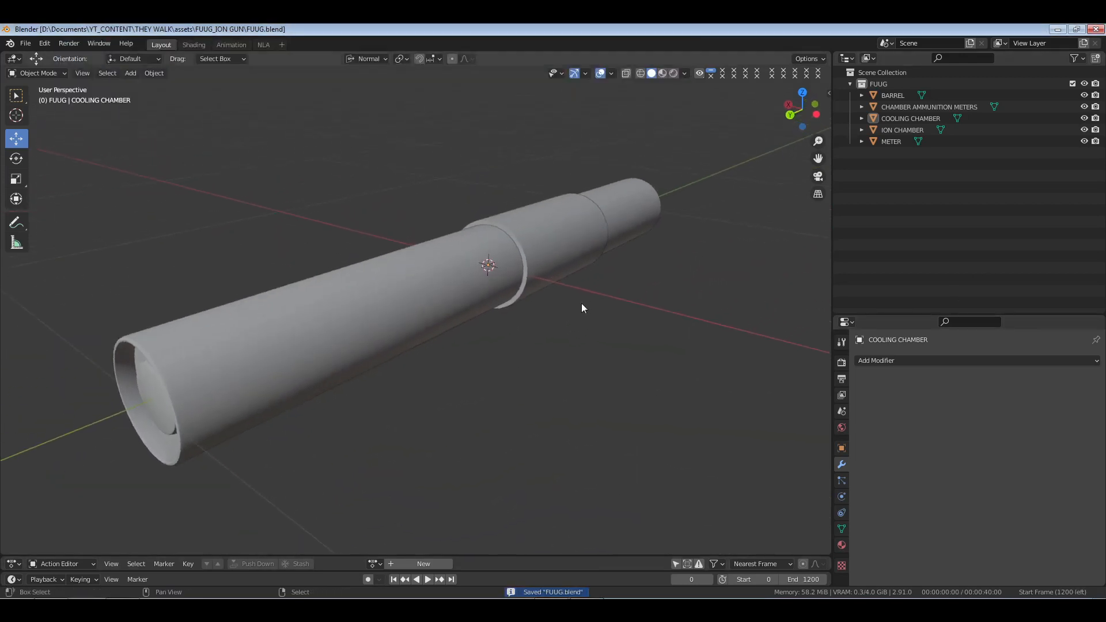
pyautogui.hotkey('ctrl', 's')
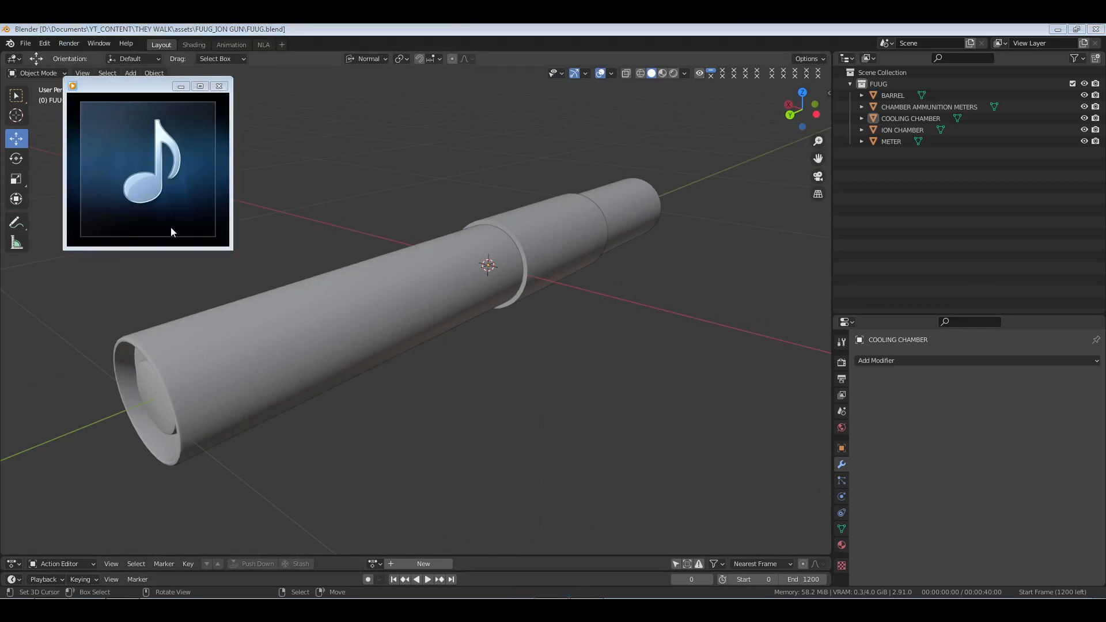
pyautogui.click(868, 230)
pyautogui.hotkey('ctrl', 's')
pyautogui.moveTo(534, 292); pyautogui.dragTo(531, 282, button='middle')
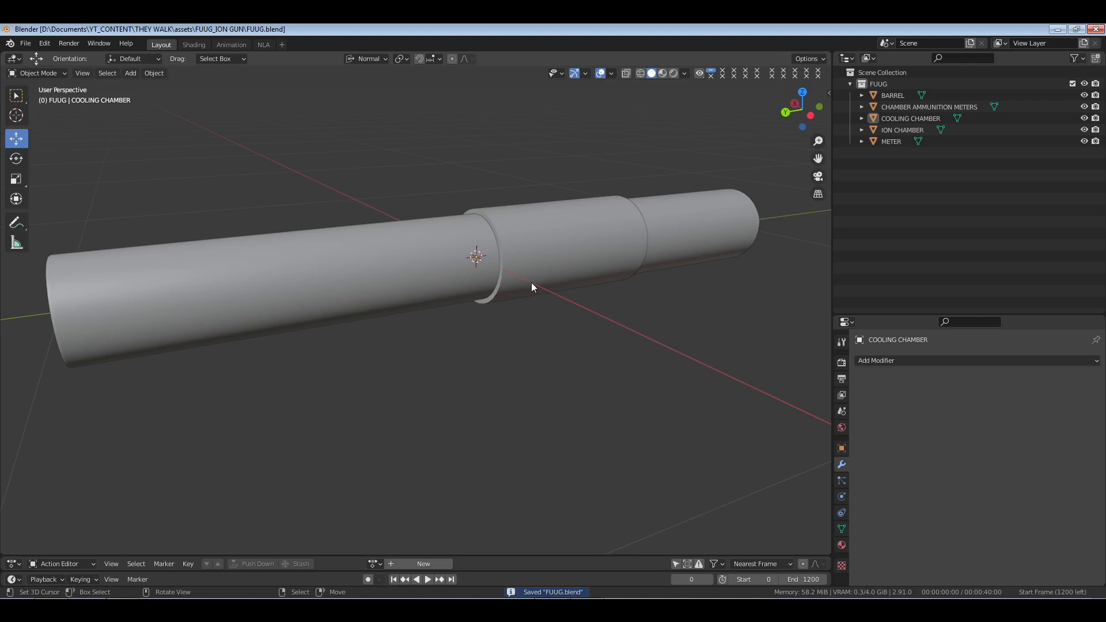
# Add a new mesh cylinder to the FUUG collection.
pyautogui.moveTo(517, 278); pyautogui.dragTo(428, 307, button='middle')
pyautogui.scroll(3, 428, 307)
pyautogui.scroll(-4, 496, 276)
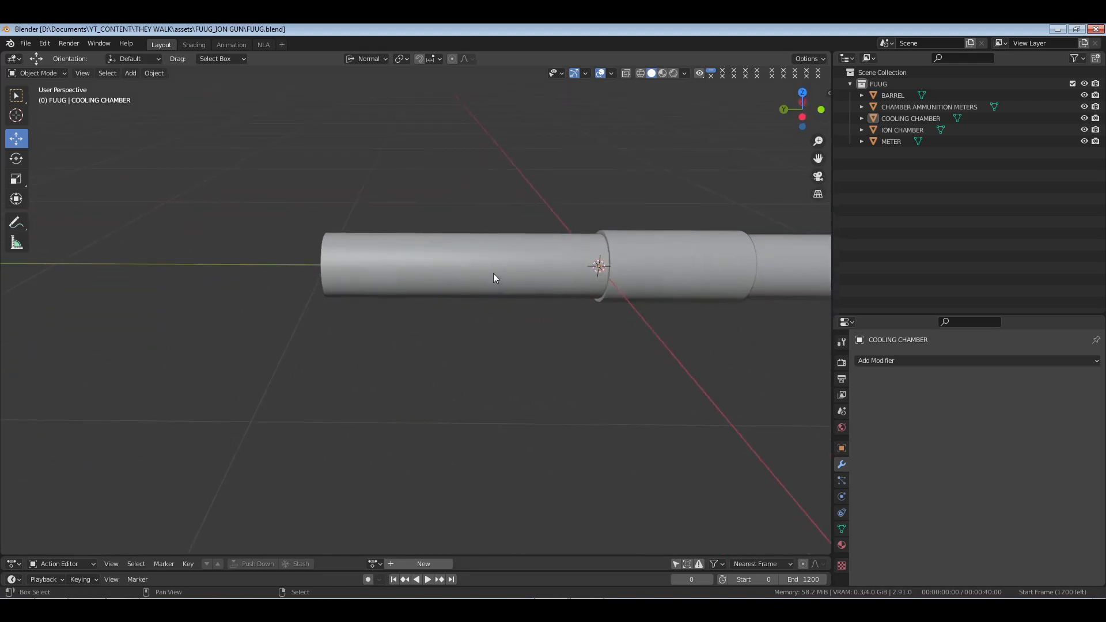
pyautogui.hotkey('shift', 'a')
pyautogui.moveTo(536, 109)
pyautogui.click(878, 83)
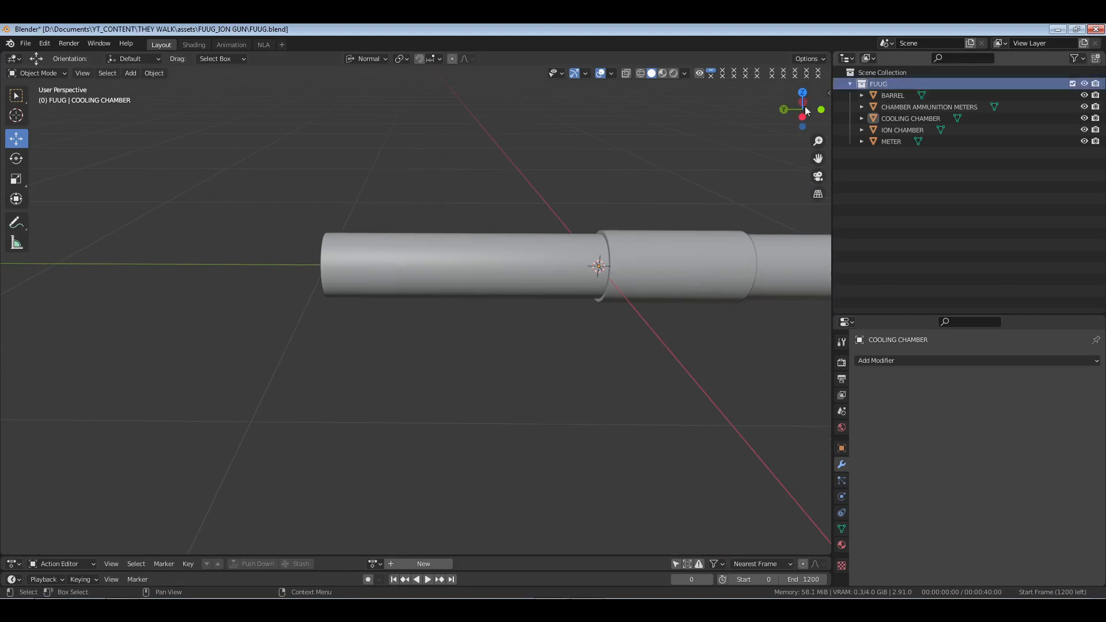
pyautogui.hotkey('shift', 'a')
pyautogui.moveTo(561, 138)
pyautogui.click(613, 195)
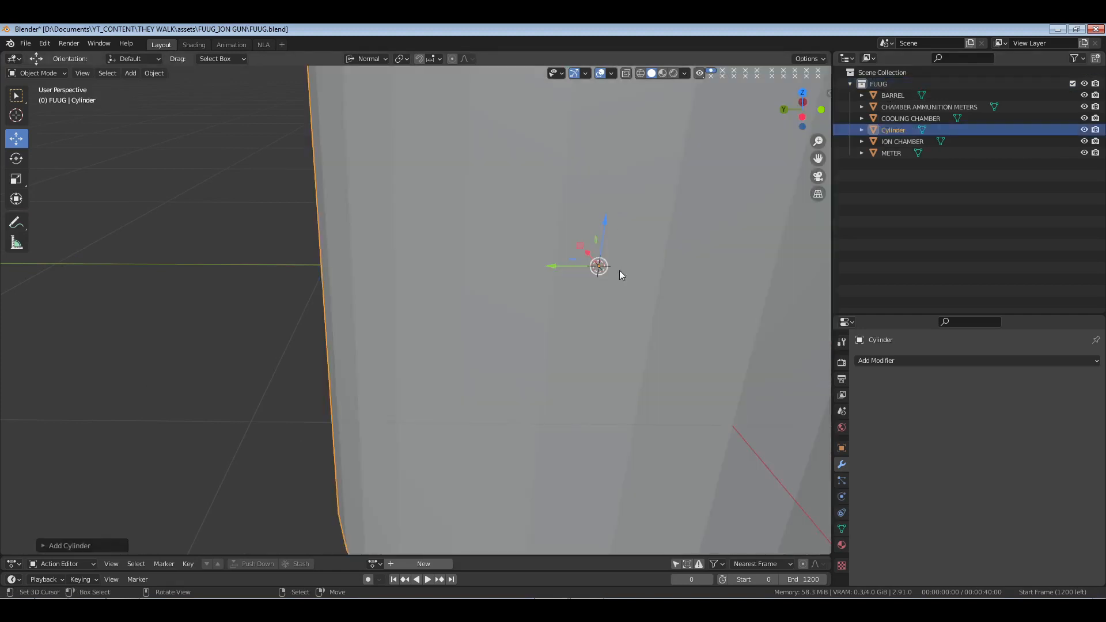
# Rotate the cylinder 90° about X to align it with the gun's axis and apply its rotation.
pyautogui.write('rx90')
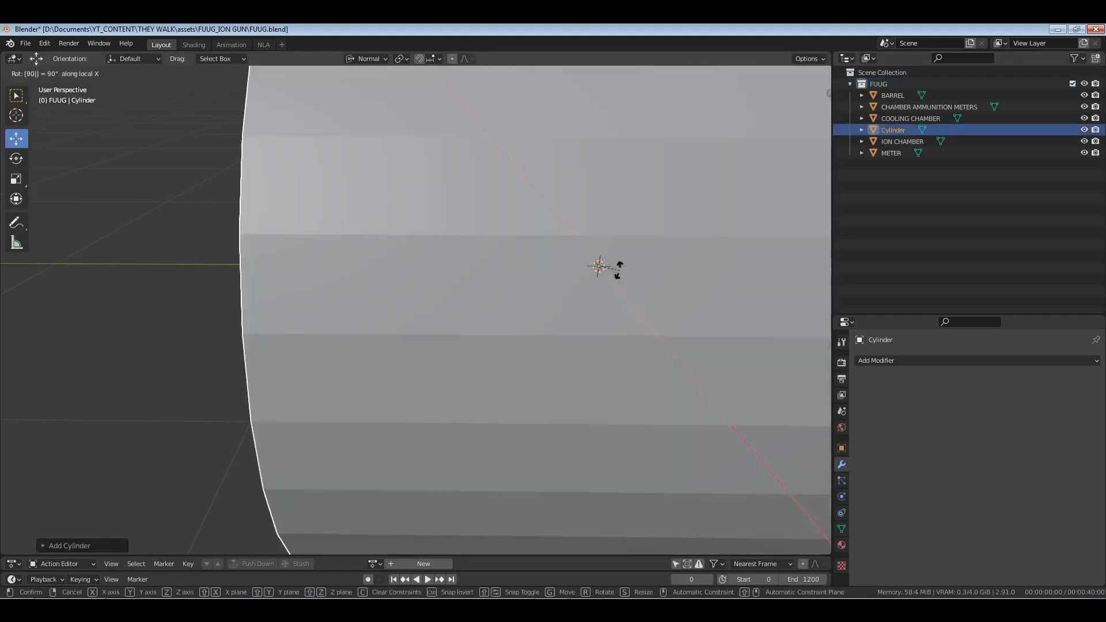
pyautogui.press('Return')
pyautogui.scroll(-4, 614, 274)
pyautogui.keyDown('shift'); pyautogui.moveTo(627, 301); pyautogui.dragTo(578, 294, button='middle'); pyautogui.keyUp('shift')
pyautogui.hotkey('ctrl', 'a')
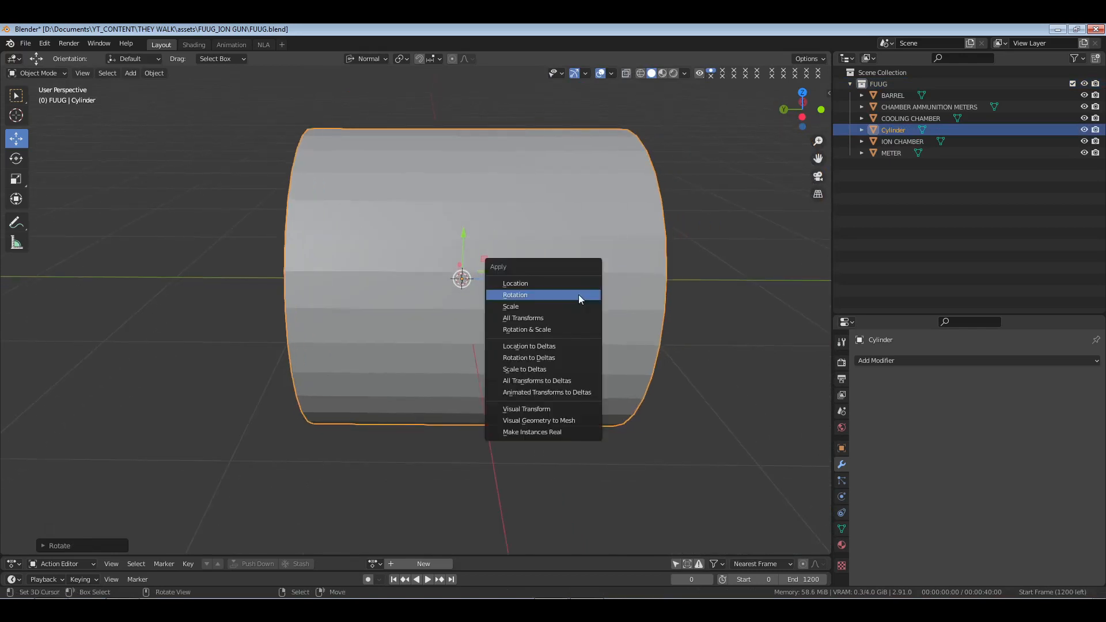
pyautogui.click(578, 295)
# Scale the cylinder down to just over the gun's thickness, excluding Y, and shorten it along its local Y axis.
pyautogui.press('s')
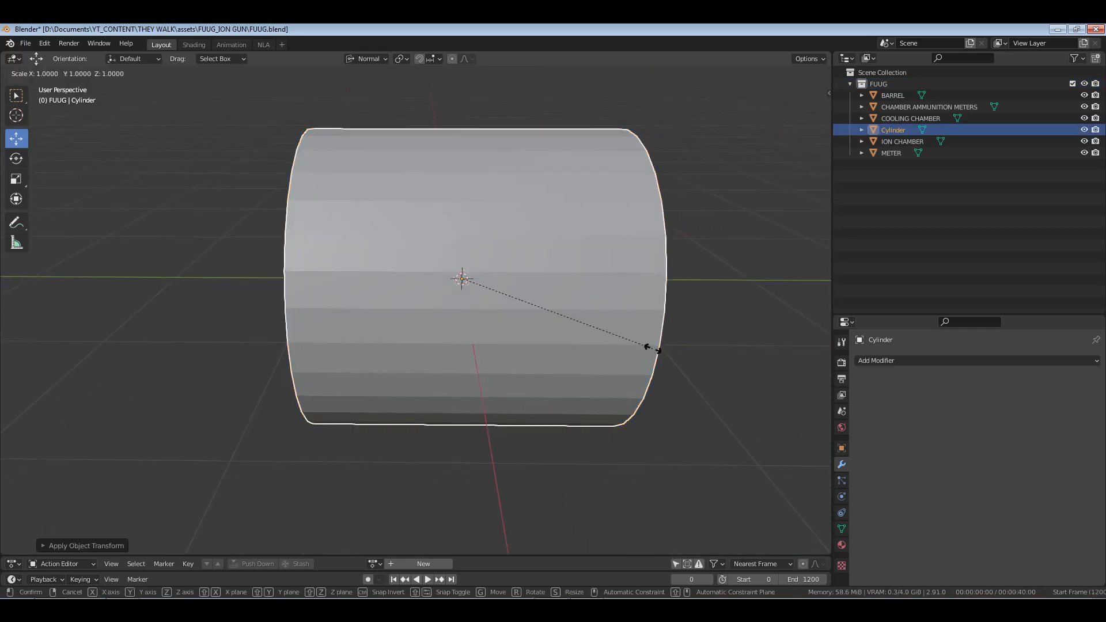
pyautogui.hotkey('shift', 'y')
pyautogui.click(488, 286)
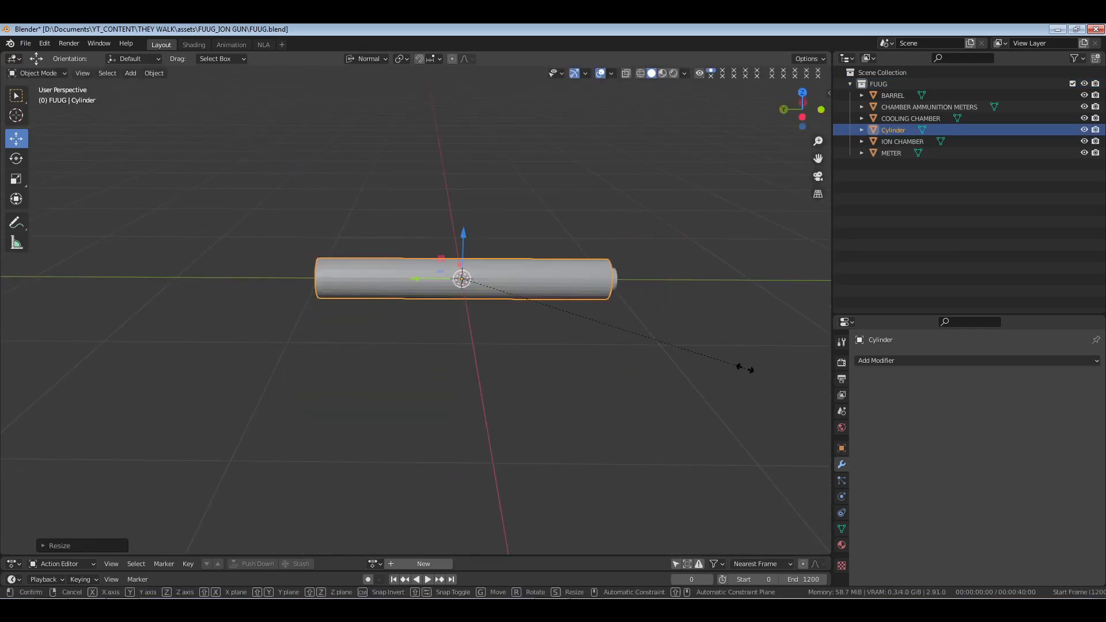
pyautogui.press('s')
pyautogui.press('y')
pyautogui.press('y')
pyautogui.click(491, 317)
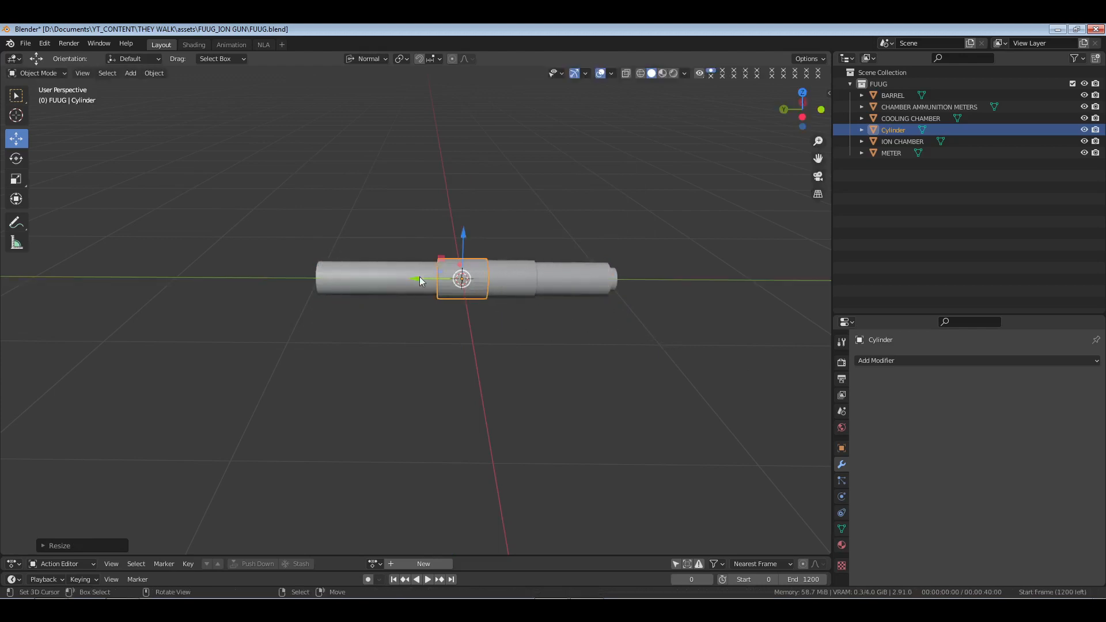
# Move the cylinder along Y to the gun's open end and widen it slightly in every direction except Y.
pyautogui.moveTo(419, 280); pyautogui.dragTo(270, 280)
pyautogui.press('s')
pyautogui.hotkey('shift', 'y')
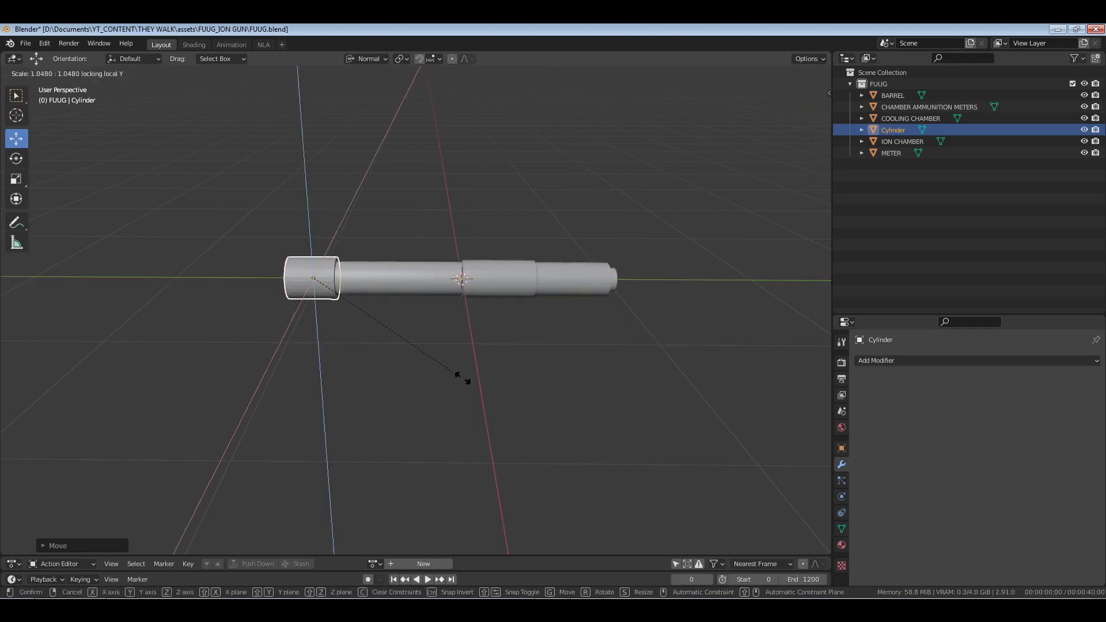
pyautogui.click(496, 379)
# Adjust the cylinder's position along its local Y axis so it caps the open end of the gun.
pyautogui.press('KP_Decimal')
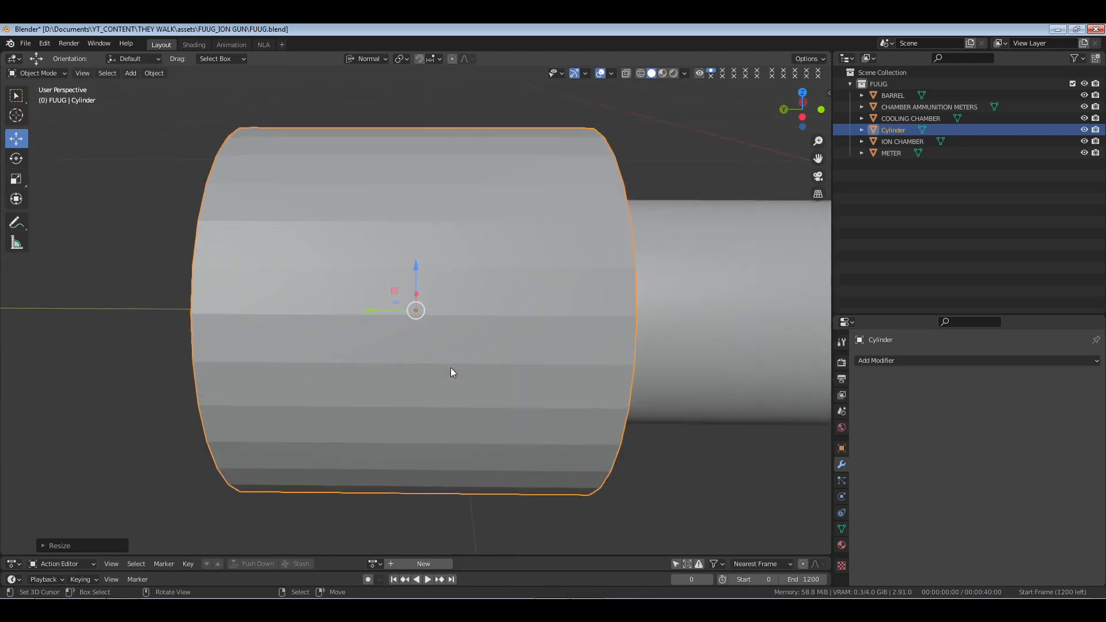
pyautogui.scroll(-5, 451, 368)
pyautogui.moveTo(412, 330); pyautogui.dragTo(463, 316, button='middle')
pyautogui.press('g')
pyautogui.press('y')
pyautogui.press('y')
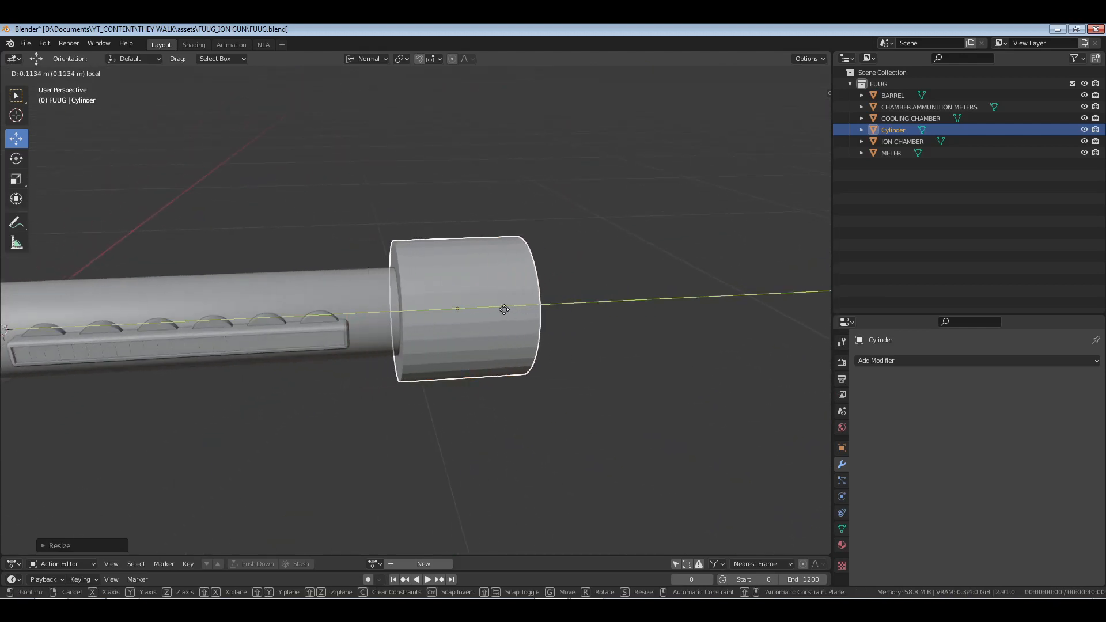
pyautogui.click(484, 309)
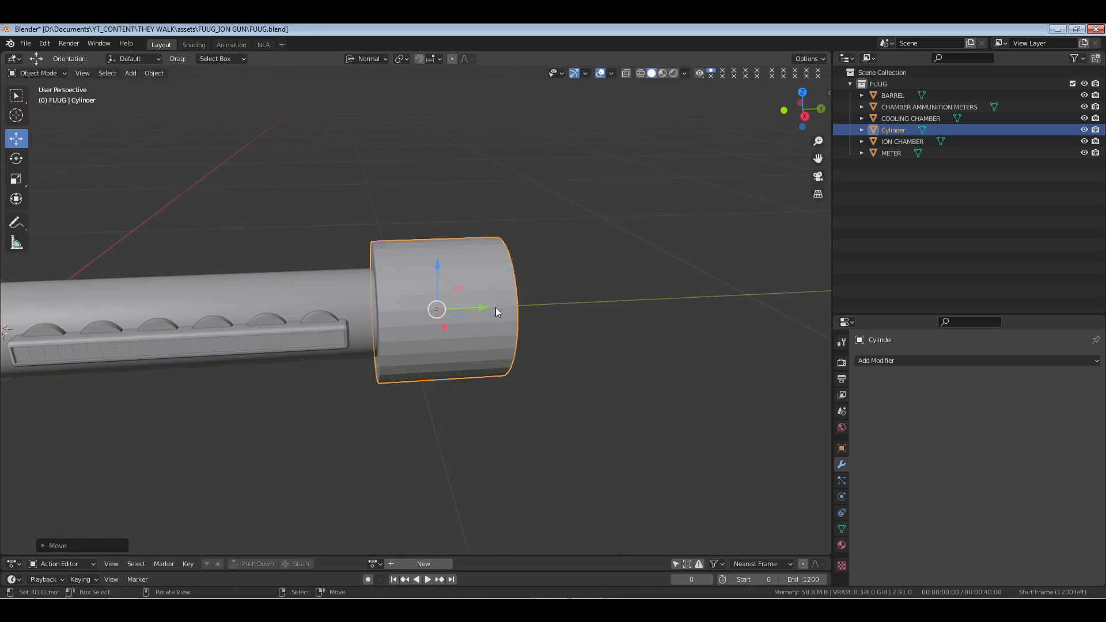
# Enlarge the end cylinder slightly in radius and lengthen it a little along the gun's axis.
pyautogui.moveTo(496, 311); pyautogui.dragTo(483, 340, button='middle')
pyautogui.press('s')
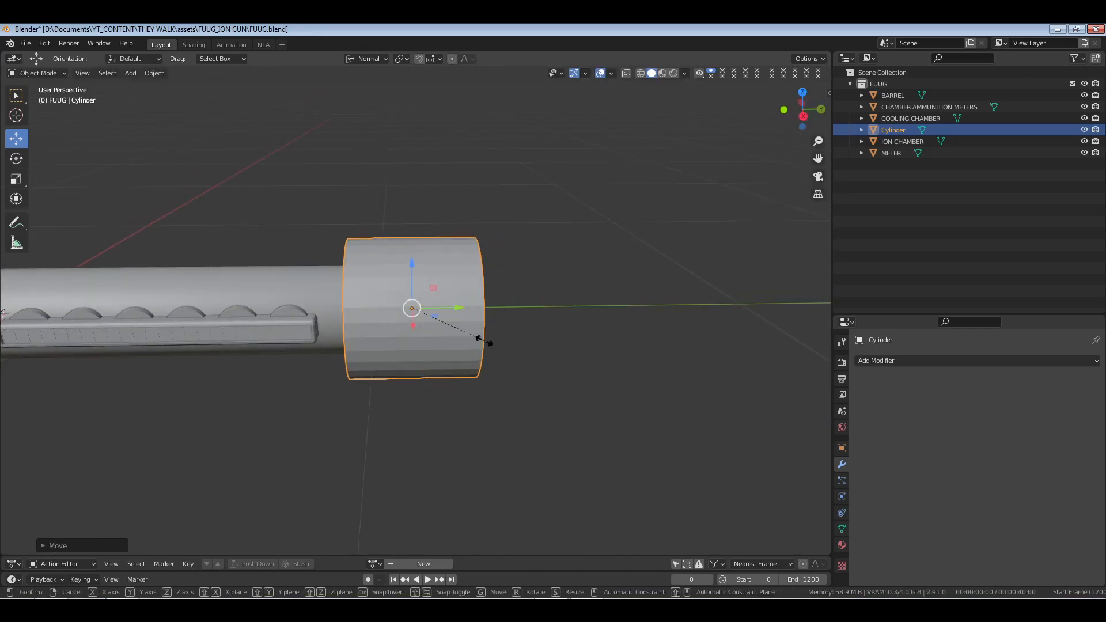
pyautogui.click(495, 342)
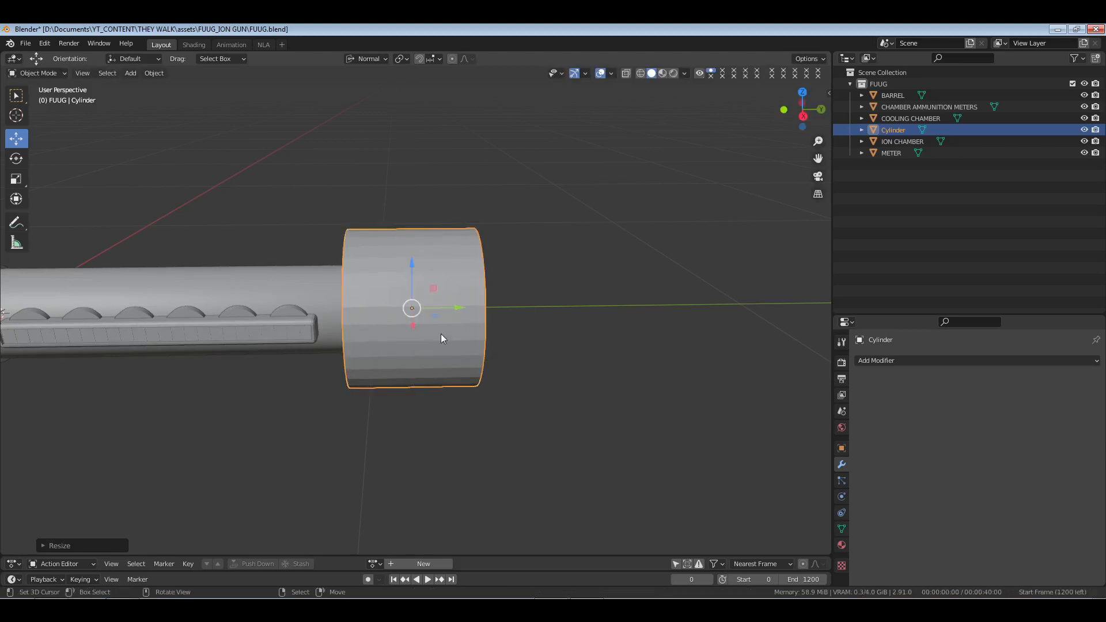
pyautogui.press('s')
pyautogui.click(480, 352)
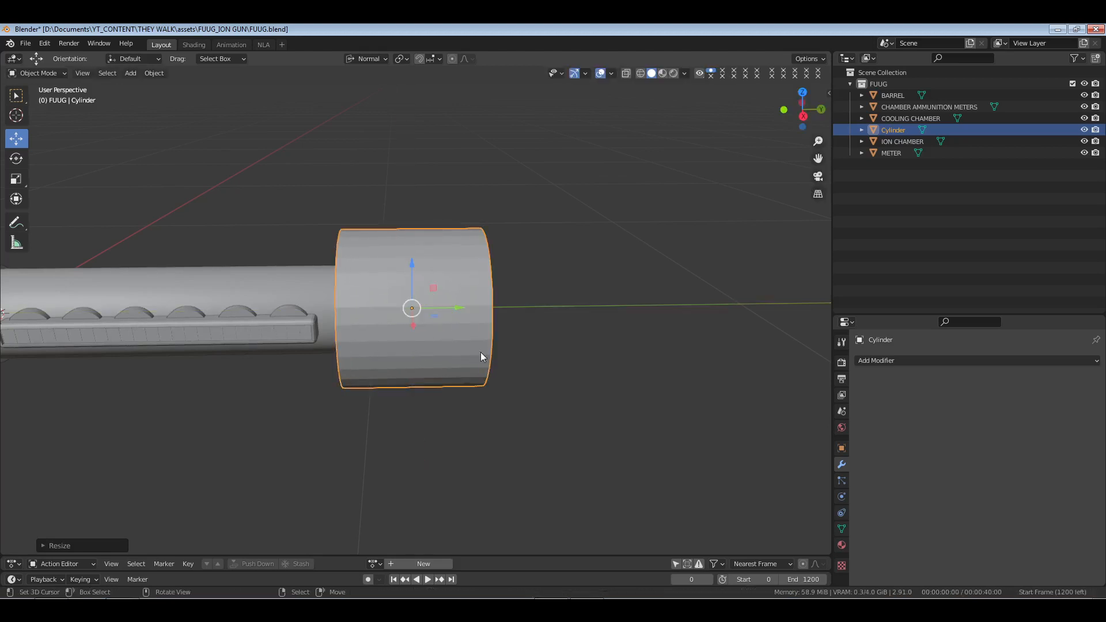
# Shade the end cylinder smooth and enable Auto Smooth at 30° for its normals.
pyautogui.moveTo(480, 352); pyautogui.dragTo(508, 347, button='middle')
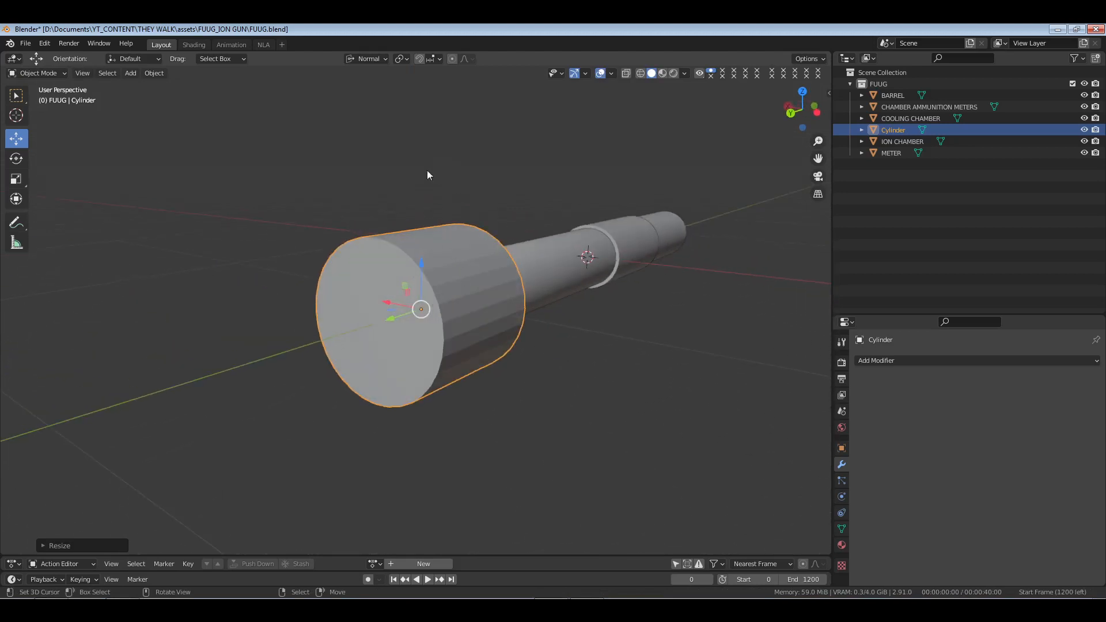
pyautogui.moveTo(516, 293); pyautogui.dragTo(586, 393, button='middle')
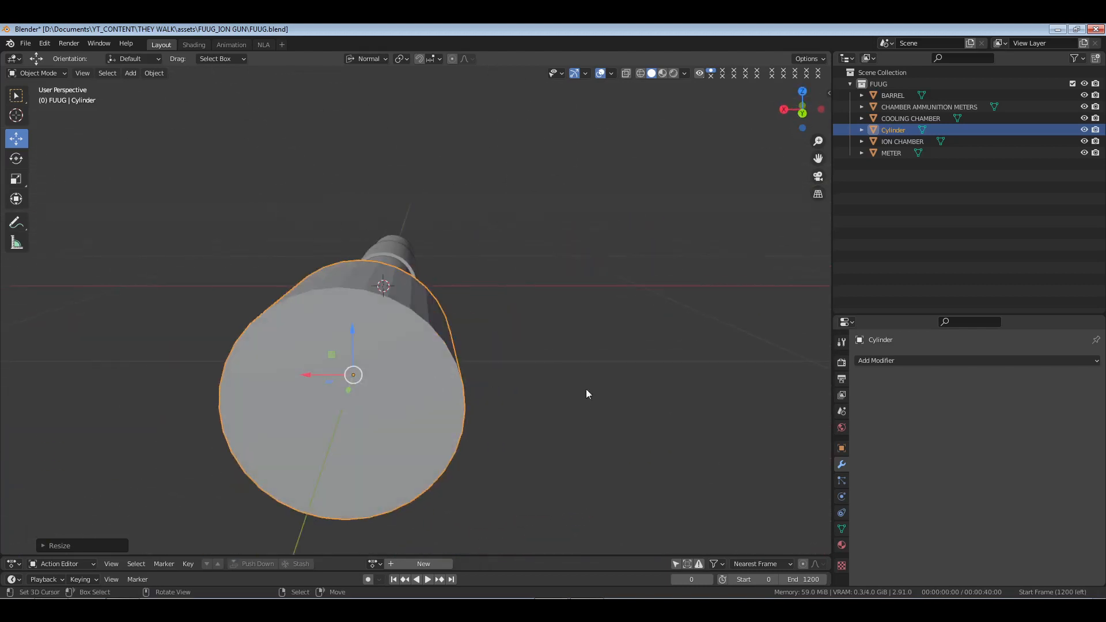
pyautogui.moveTo(361, 379); pyautogui.dragTo(471, 378, button='middle')
pyautogui.rightClick(471, 378)
pyautogui.click(471, 361)
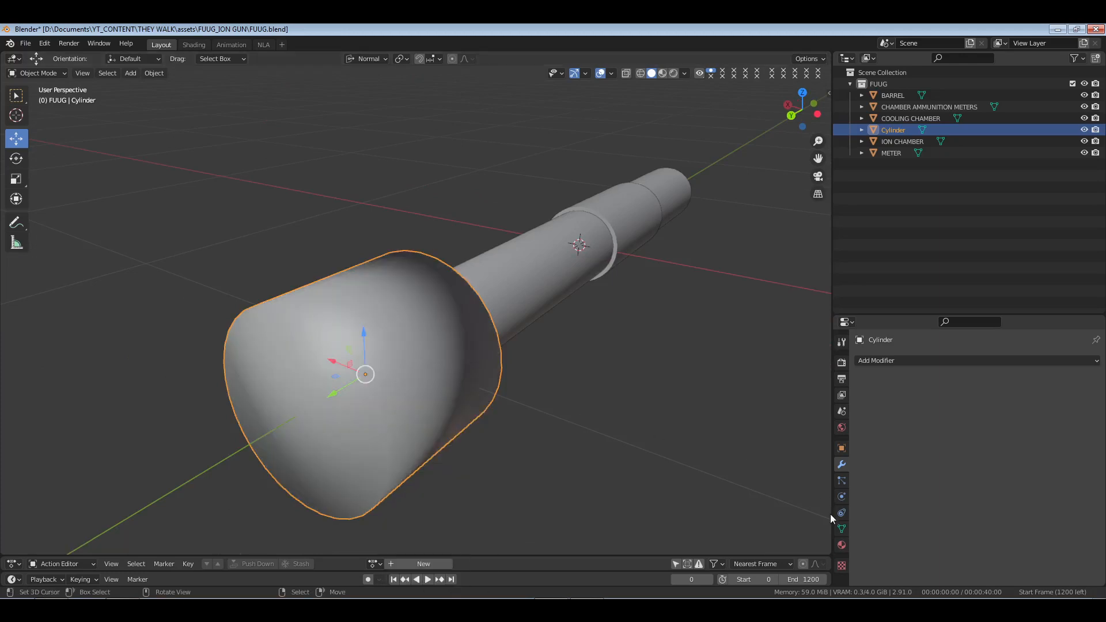
pyautogui.click(841, 529)
pyautogui.click(951, 463)
# Enter mesh editing on the cylinder and inset its outer end face to form a thin rim.
pyautogui.moveTo(604, 397)
pyautogui.mouseDown(button='middle')
pyautogui.moveTo(480, 374)
pyautogui.moveTo(402, 337)
pyautogui.moveTo(508, 335)
pyautogui.mouseUp(button='middle')
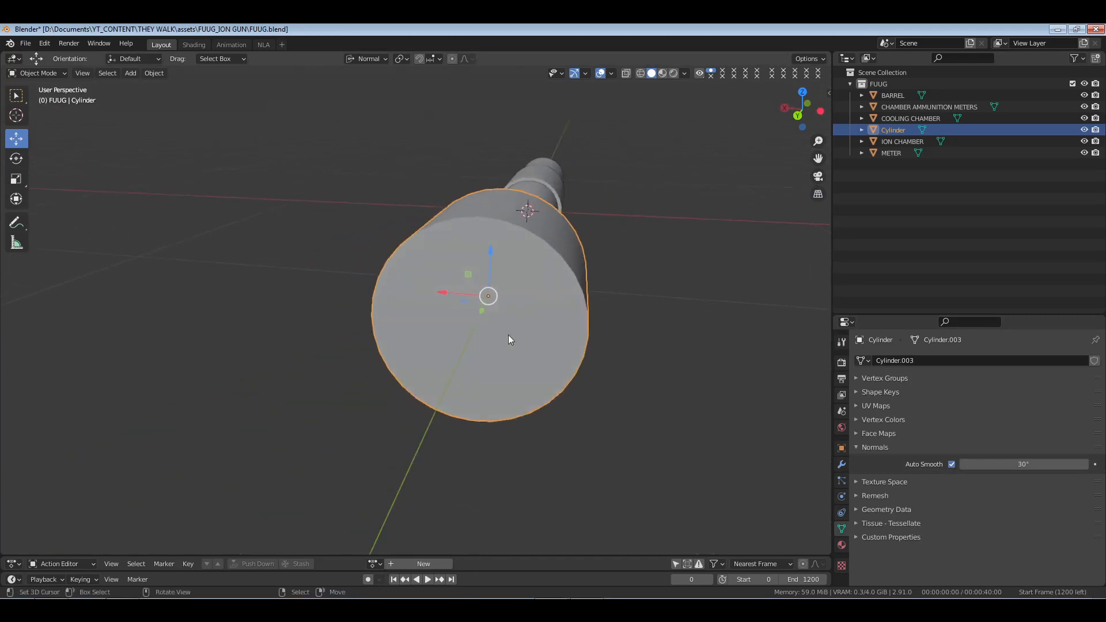
pyautogui.press('Tab')
pyautogui.click(517, 320)
pyautogui.press('i')
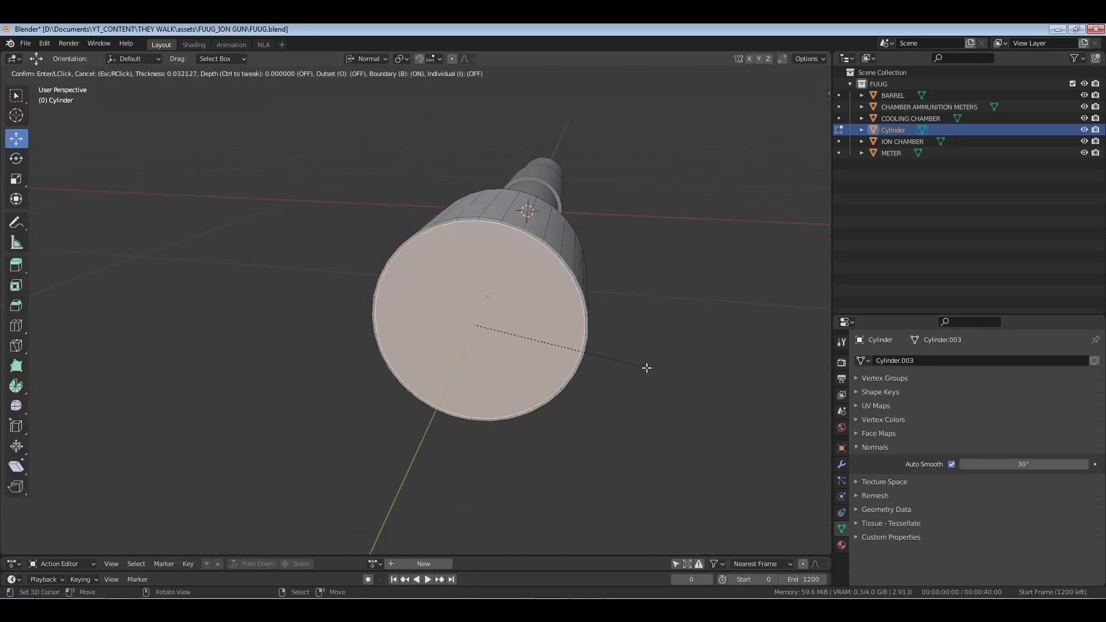
pyautogui.click(634, 367)
# Extrude the inset end face and push it slightly into the cylinder to make a shallow recess.
pyautogui.moveTo(634, 367); pyautogui.dragTo(546, 331, button='middle')
pyautogui.press('e')
pyautogui.click(523, 336)
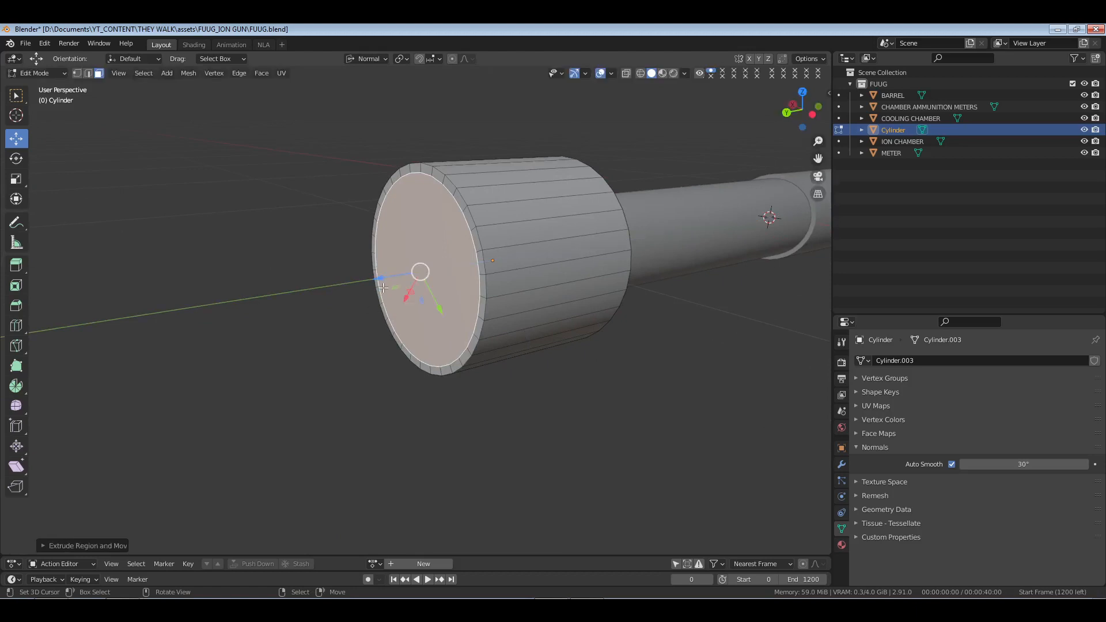
pyautogui.moveTo(380, 278); pyautogui.dragTo(394, 278)
pyautogui.moveTo(530, 317); pyautogui.dragTo(546, 323, button='middle')
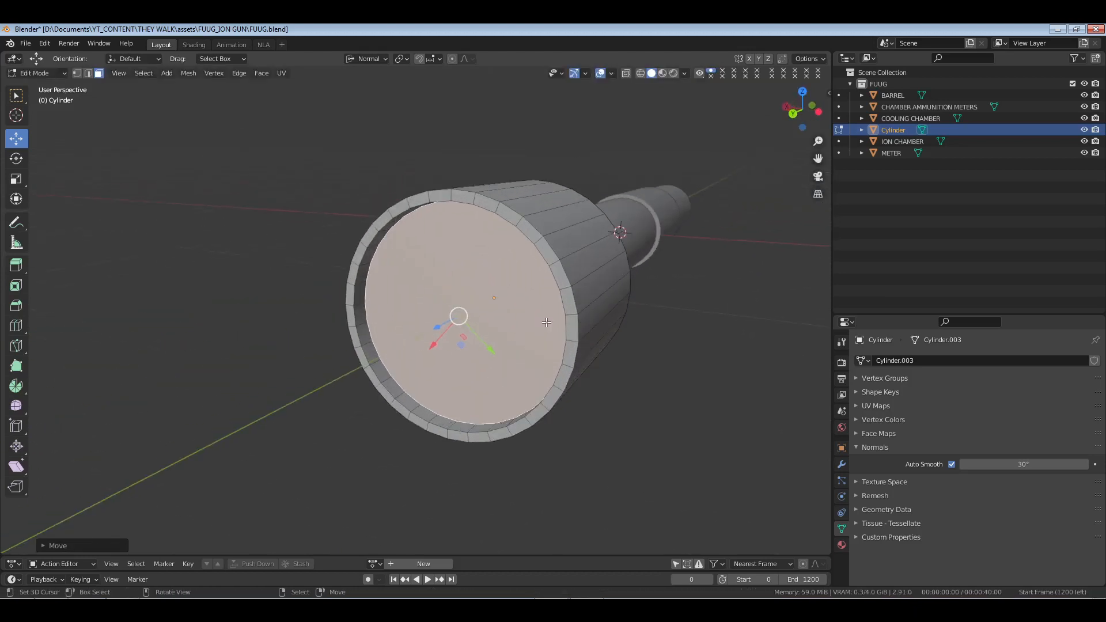
# Select the ring of rim faces and shrink its vertices with Shrink/Fatten to narrow the rim.
pyautogui.keyDown('alt'); pyautogui.click(557, 263); pyautogui.keyUp('alt')
pyautogui.hotkey('alt', 's')
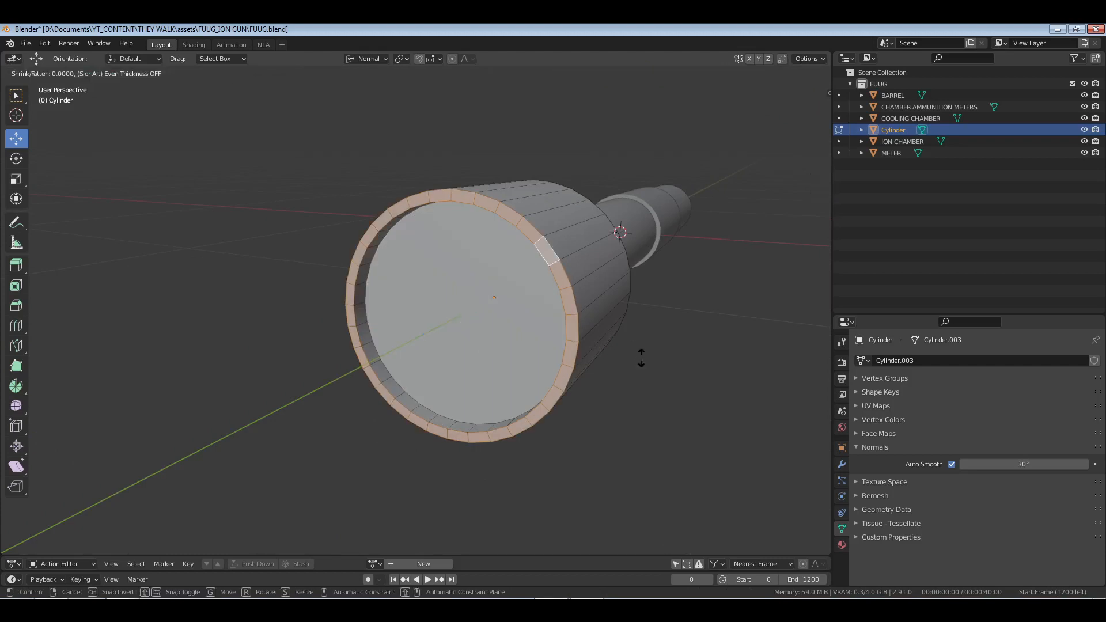
pyautogui.rightClick(639, 351)
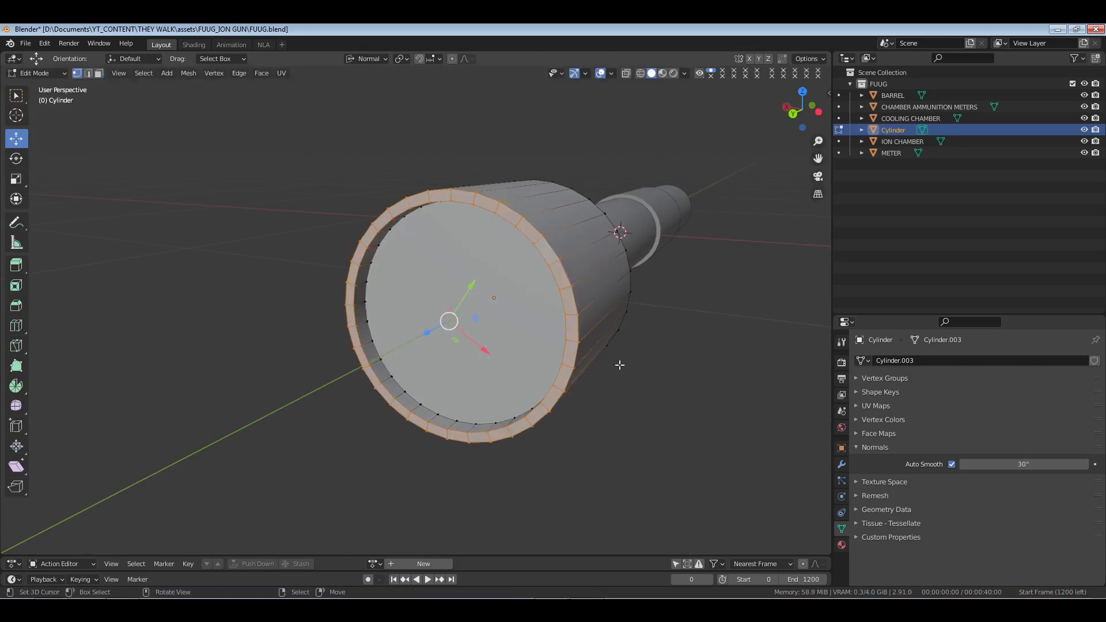
pyautogui.hotkey('alt', 's')
pyautogui.click(496, 348)
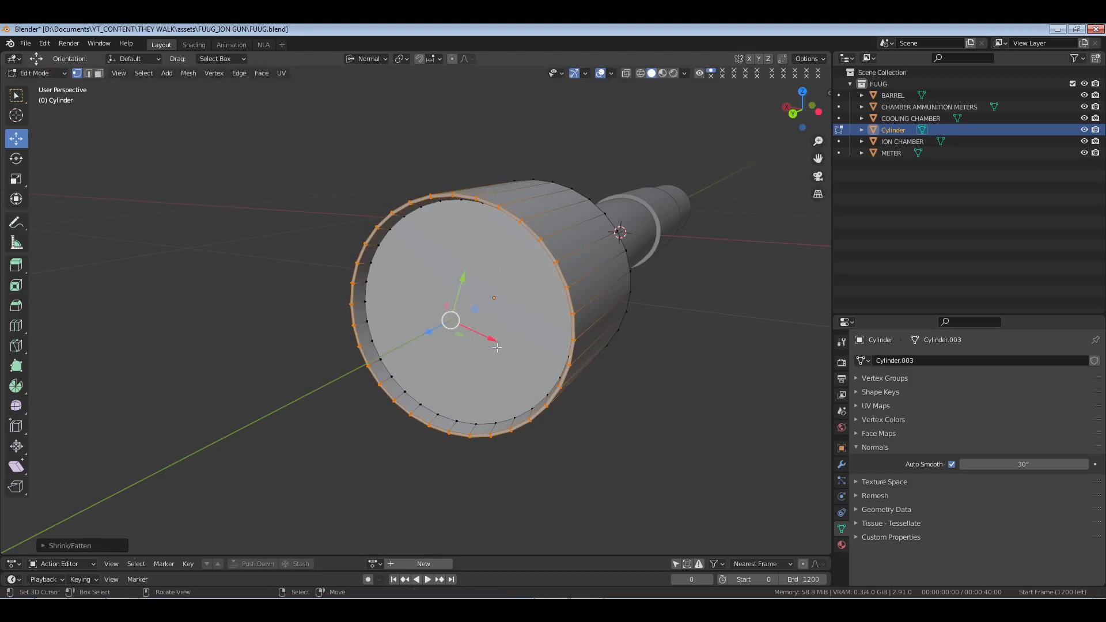
# Select the edge loop around the recess floor, give it a small bevel, and clear the selection.
pyautogui.moveTo(496, 348); pyautogui.dragTo(628, 307, button='middle')
pyautogui.keyDown('alt'); pyautogui.click(630, 281); pyautogui.keyUp('alt')
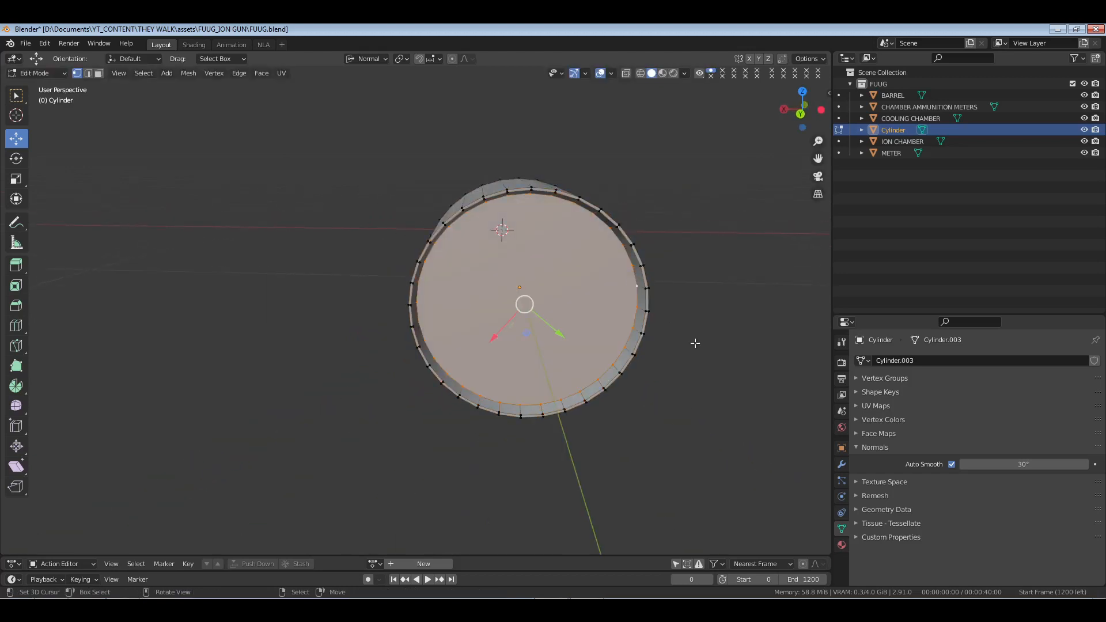
pyautogui.hotkey('ctrl', 'b')
pyautogui.click(702, 349)
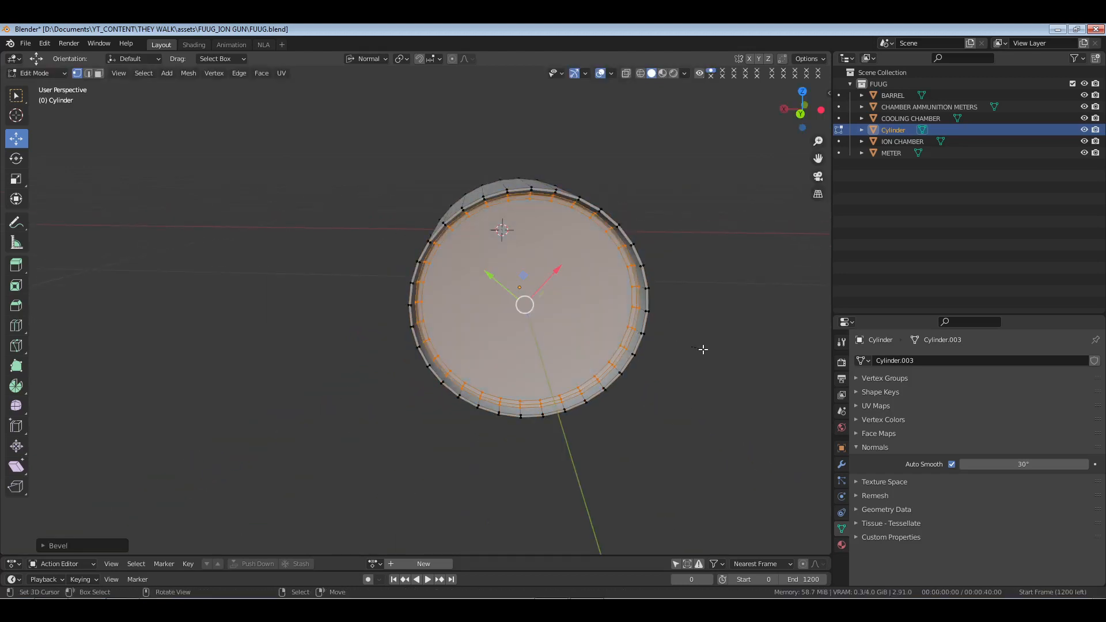
pyautogui.hotkey('alt', 'a')
# Bevel the cylinder's rear outer edge loop, where it meets the gun tube, with three segments and clear the selection.
pyautogui.moveTo(667, 299); pyautogui.dragTo(472, 303, button='middle')
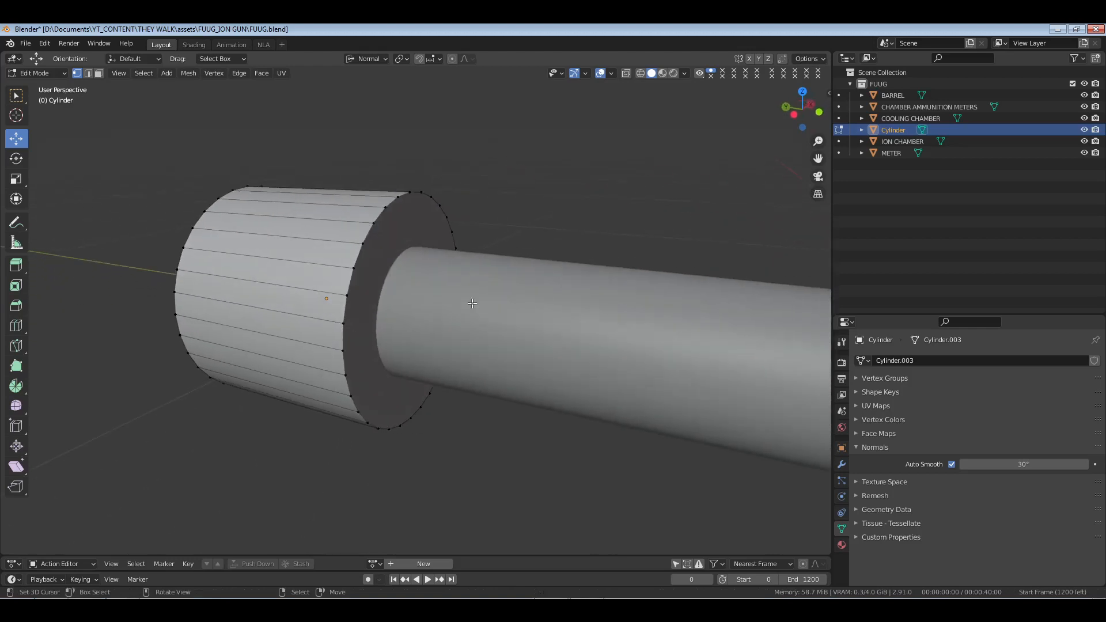
pyautogui.keyDown('alt'); pyautogui.click(362, 239); pyautogui.keyUp('alt')
pyautogui.hotkey('ctrl', 'b')
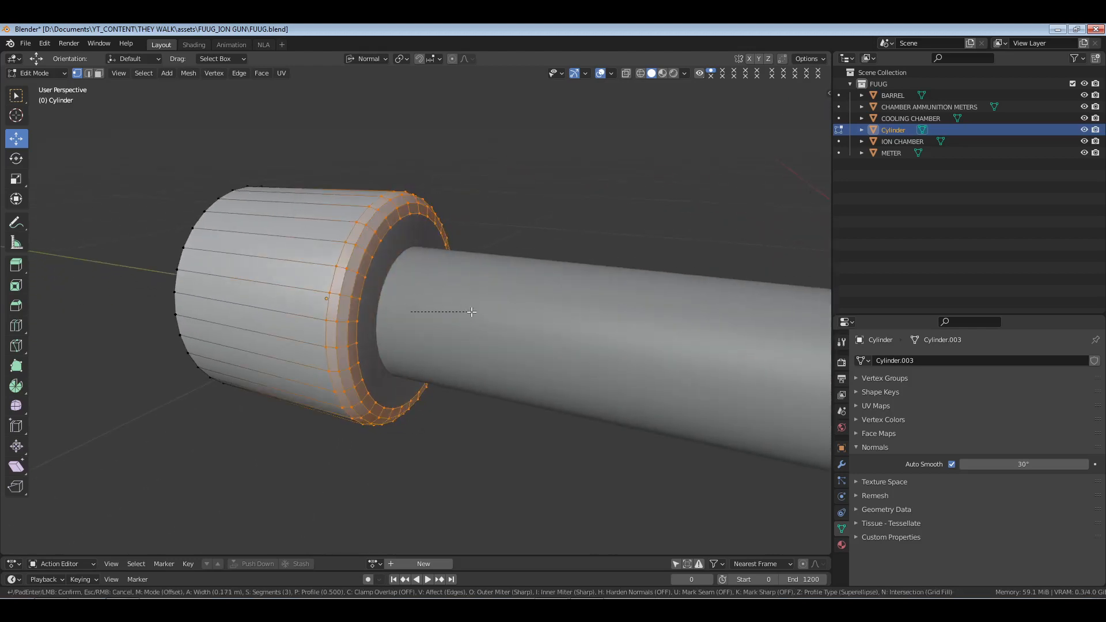
pyautogui.click(461, 311)
pyautogui.hotkey('alt', 'a')
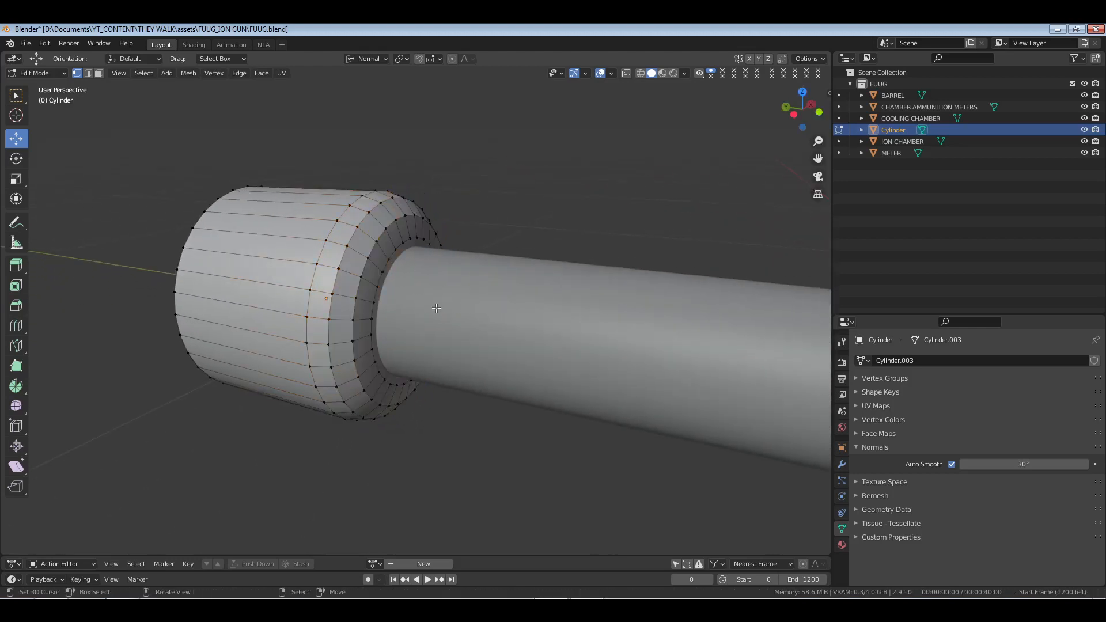
pyautogui.moveTo(436, 308); pyautogui.dragTo(471, 307, button='middle')
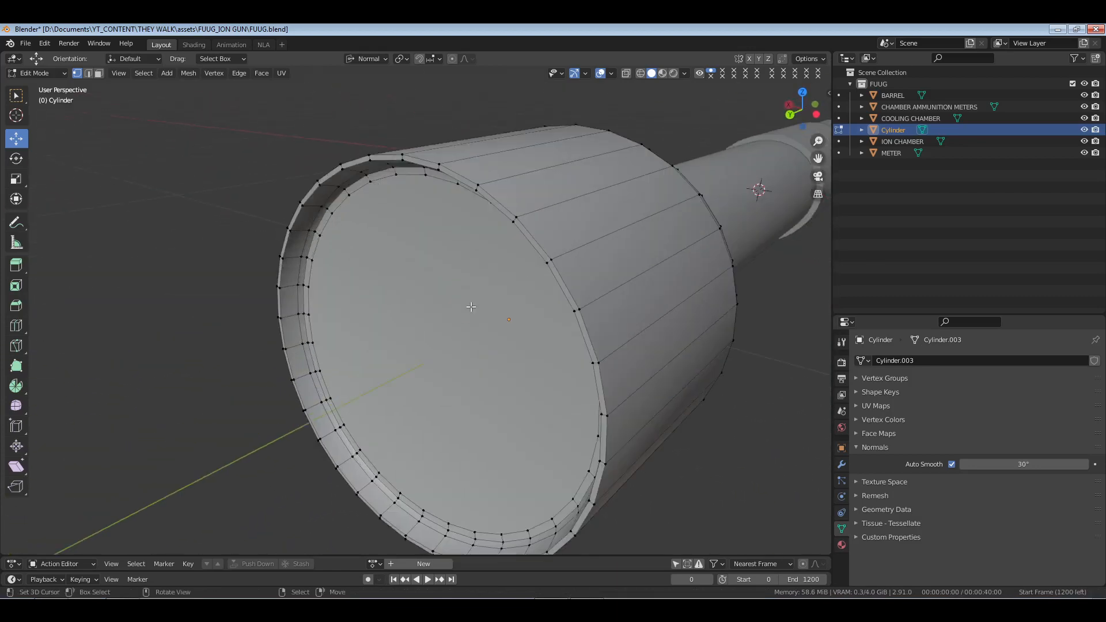
# Select the outer edge loop at the cylinder's recessed end, shift it back along the cylinder, and scale it up slightly.
pyautogui.keyDown('alt'); pyautogui.click(537, 238); pyautogui.keyUp('alt')
pyautogui.moveTo(537, 237); pyautogui.dragTo(514, 287, button='middle')
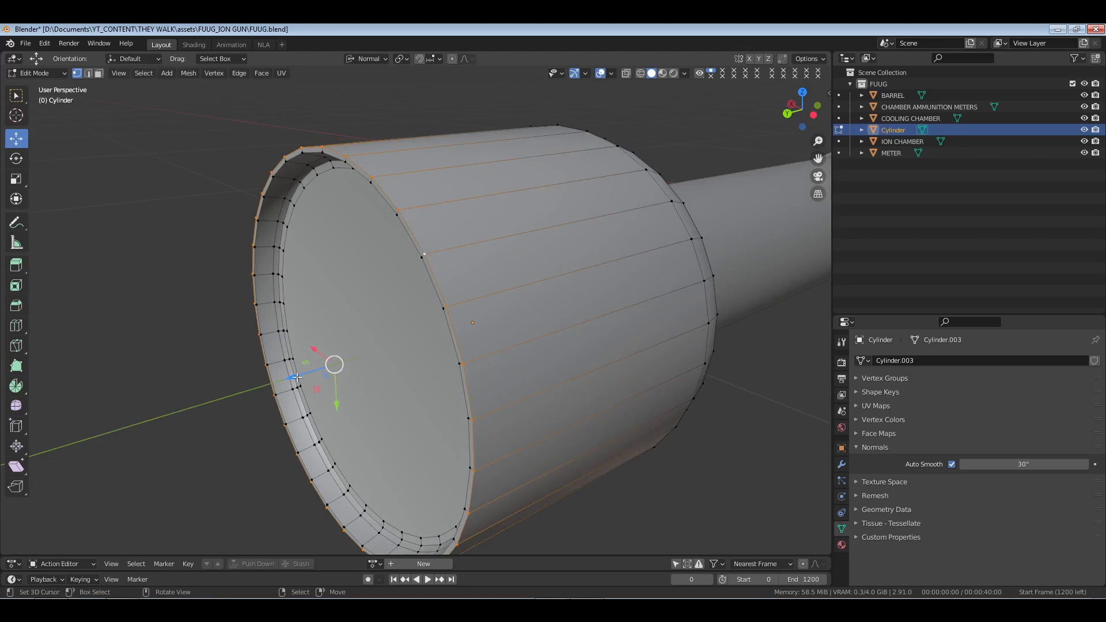
pyautogui.moveTo(297, 377); pyautogui.dragTo(314, 377)
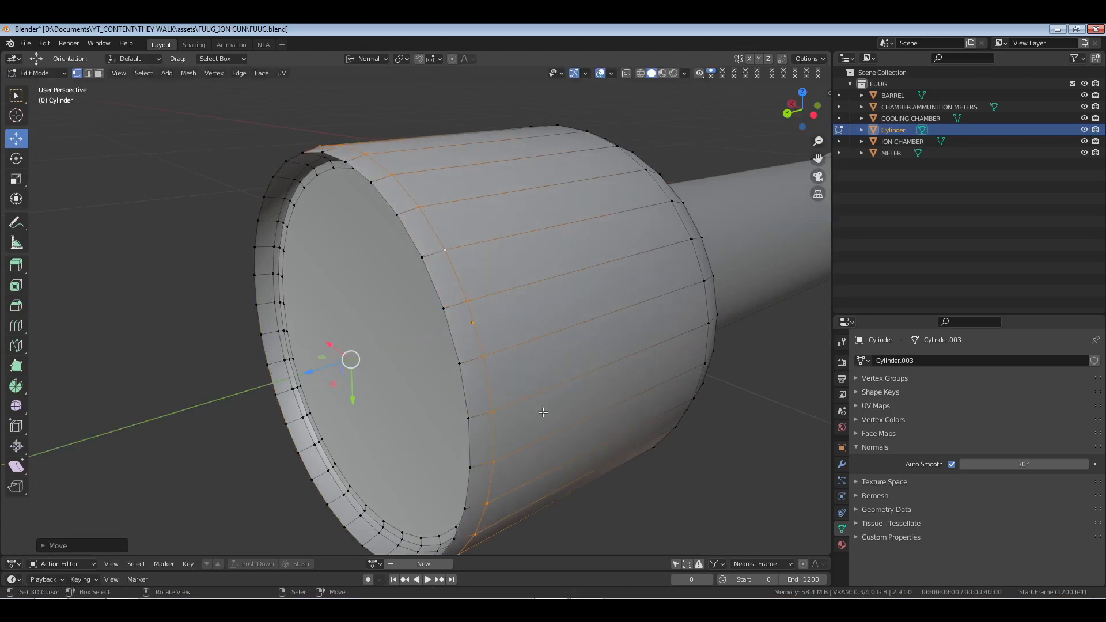
pyautogui.press('s')
pyautogui.click(547, 412)
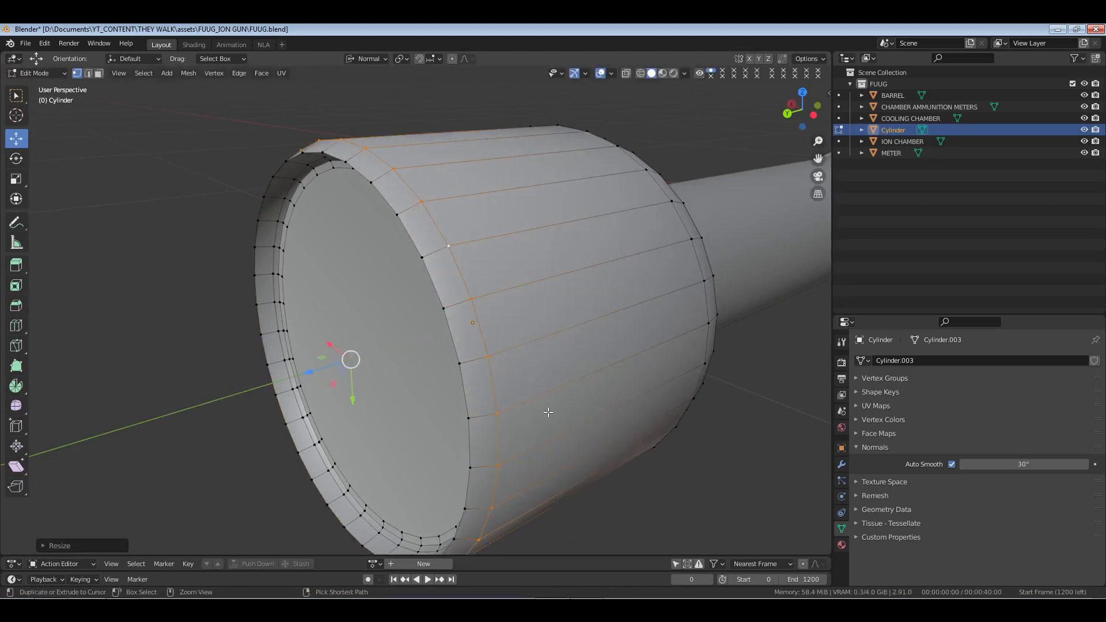
# Bevel that edge loop with two segments about 0.063 m wide, clear the selection, save the file, and leave mesh editing.
pyautogui.hotkey('ctrl', 'b')
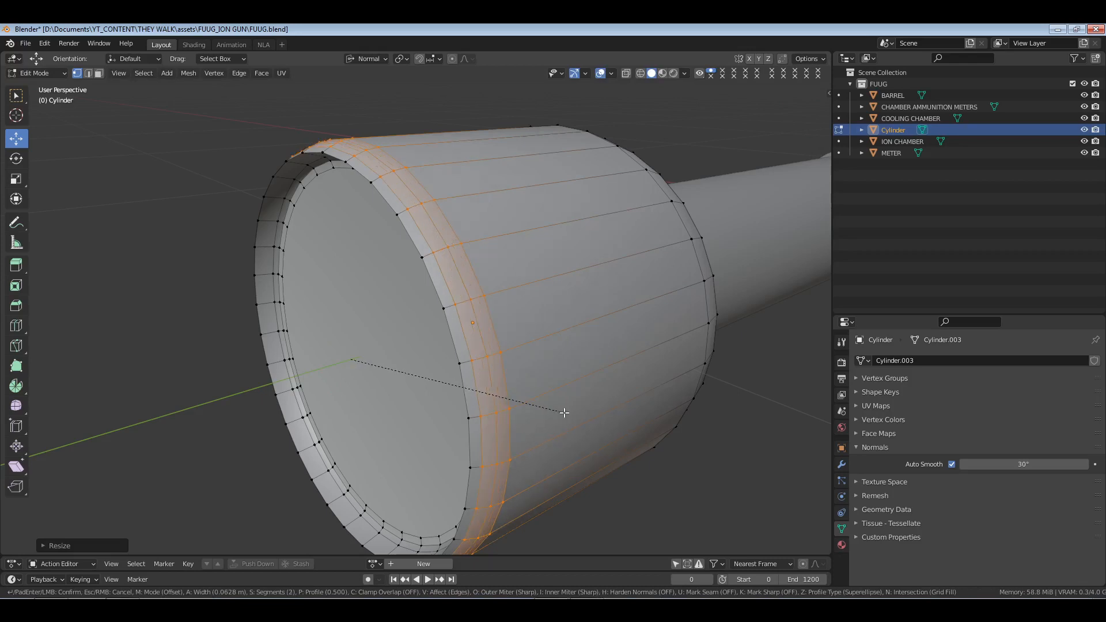
pyautogui.click(563, 413)
pyautogui.hotkey('alt', 'a')
pyautogui.hotkey('ctrl', 's')
pyautogui.scroll(-6, 522, 339)
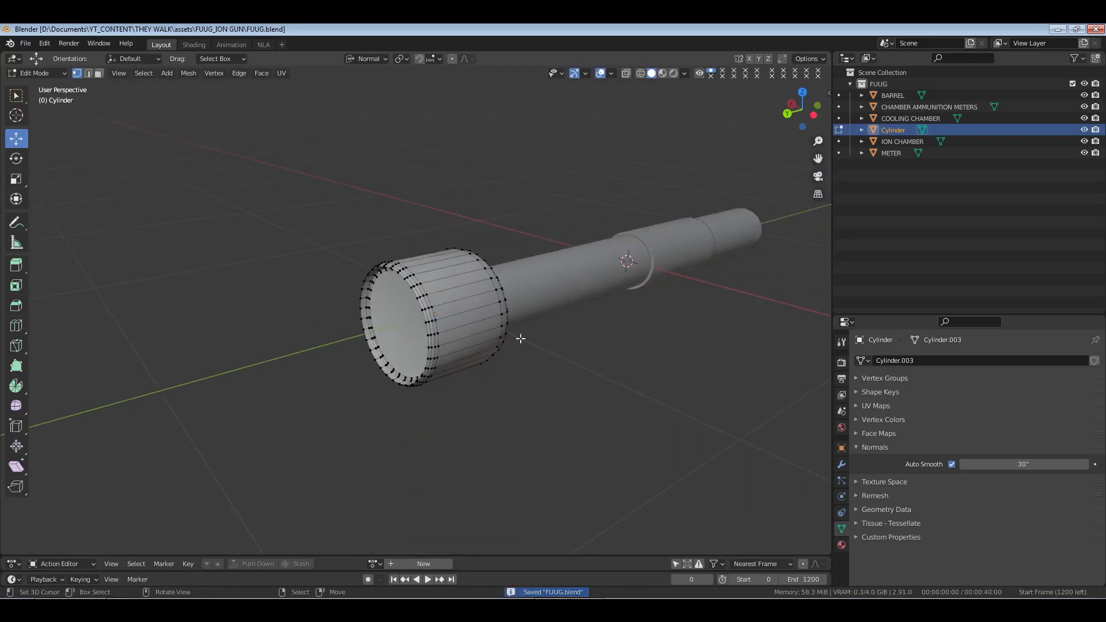
pyautogui.moveTo(520, 338); pyautogui.dragTo(405, 271, button='middle')
pyautogui.press('Tab')
pyautogui.scroll(3, 572, 340)
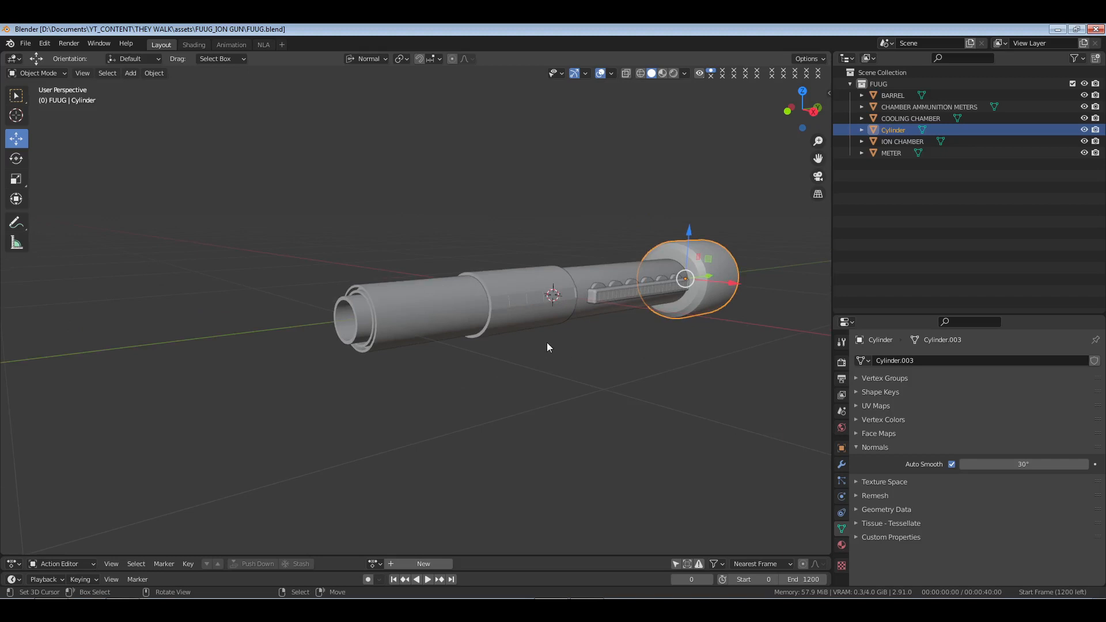
# Add a mesh circle at the 3D cursor and rotate it 90° about its local X axis so it encircles the barrel.
pyautogui.keyDown('shift'); pyautogui.moveTo(547, 343); pyautogui.dragTo(490, 347, button='middle'); pyautogui.keyUp('shift')
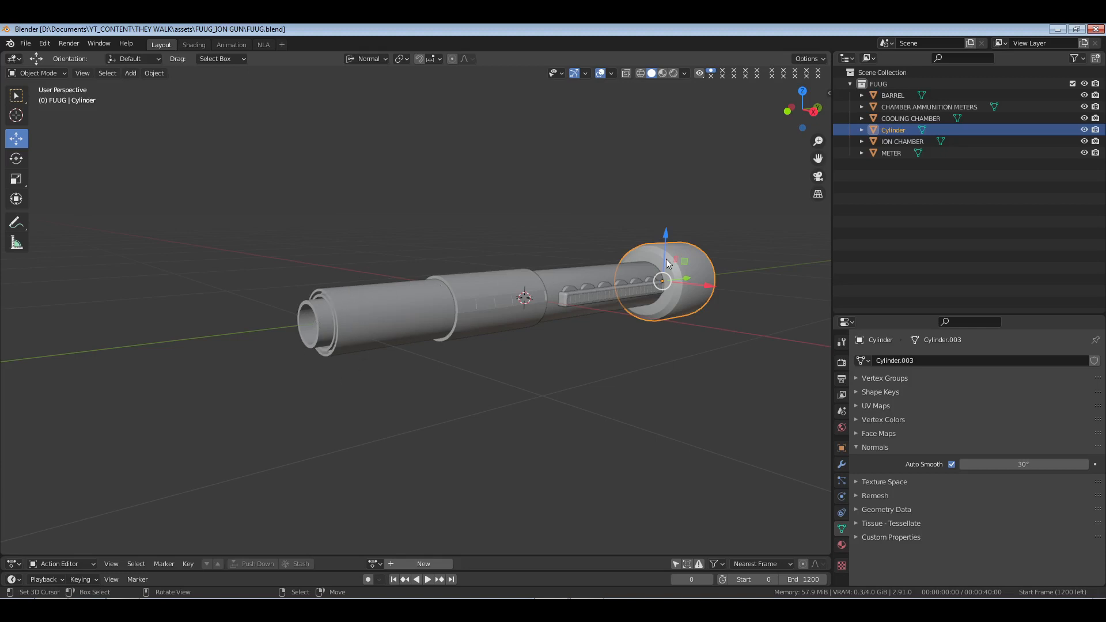
pyautogui.moveTo(684, 330); pyautogui.dragTo(563, 316, button='middle')
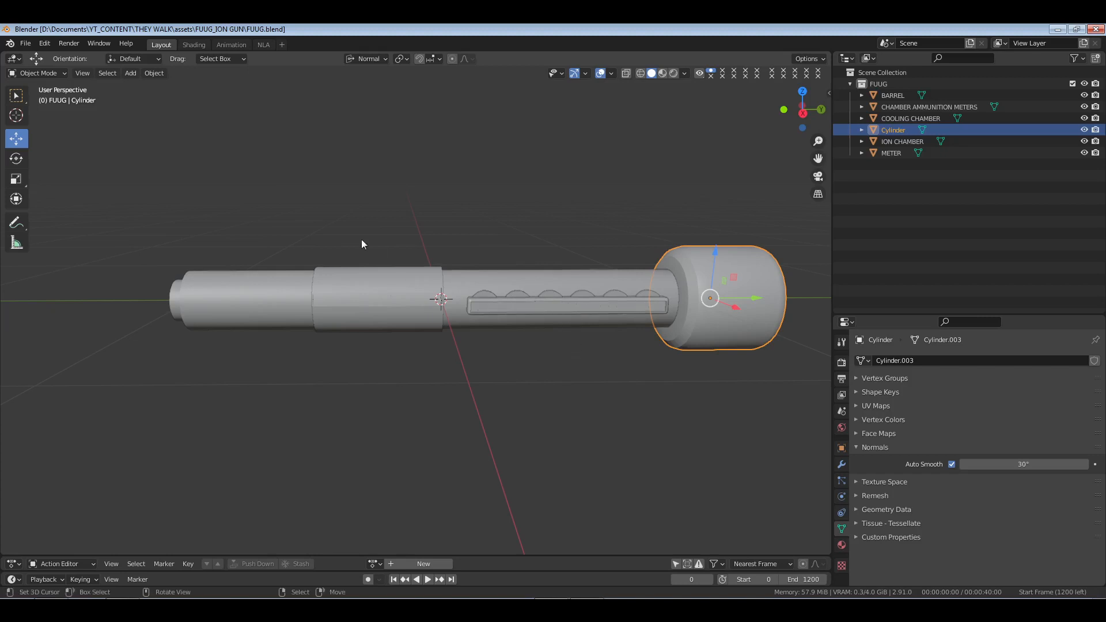
pyautogui.hotkey('shift', 'a')
pyautogui.moveTo(393, 267)
pyautogui.click(450, 294)
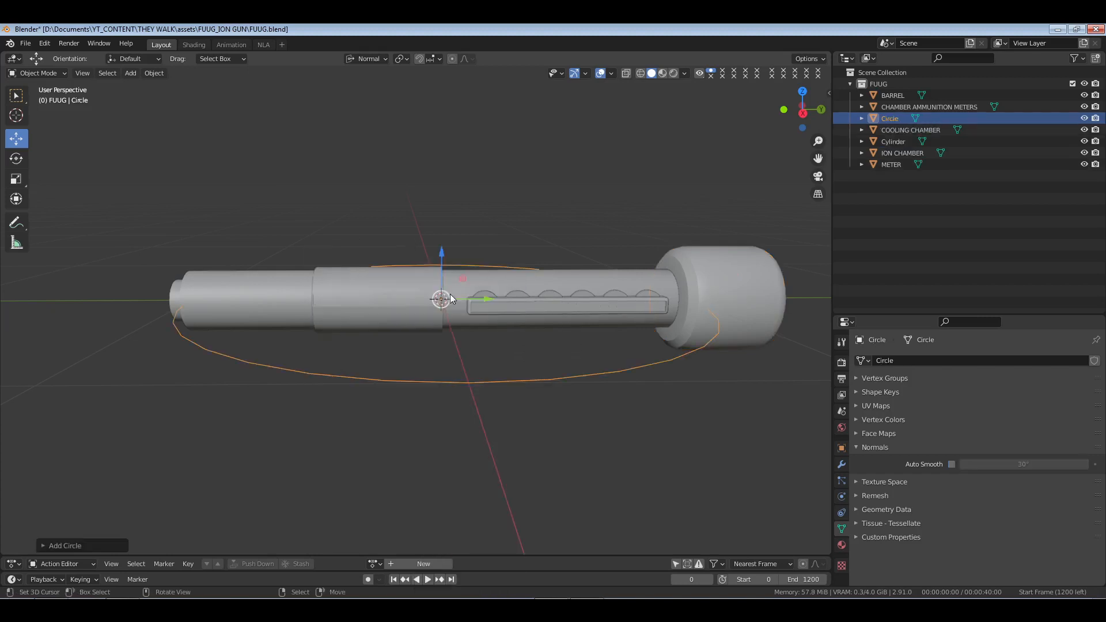
pyautogui.press('r')
pyautogui.press('x')
pyautogui.press('x')
pyautogui.press('9')
pyautogui.press('0')
pyautogui.press('Return')
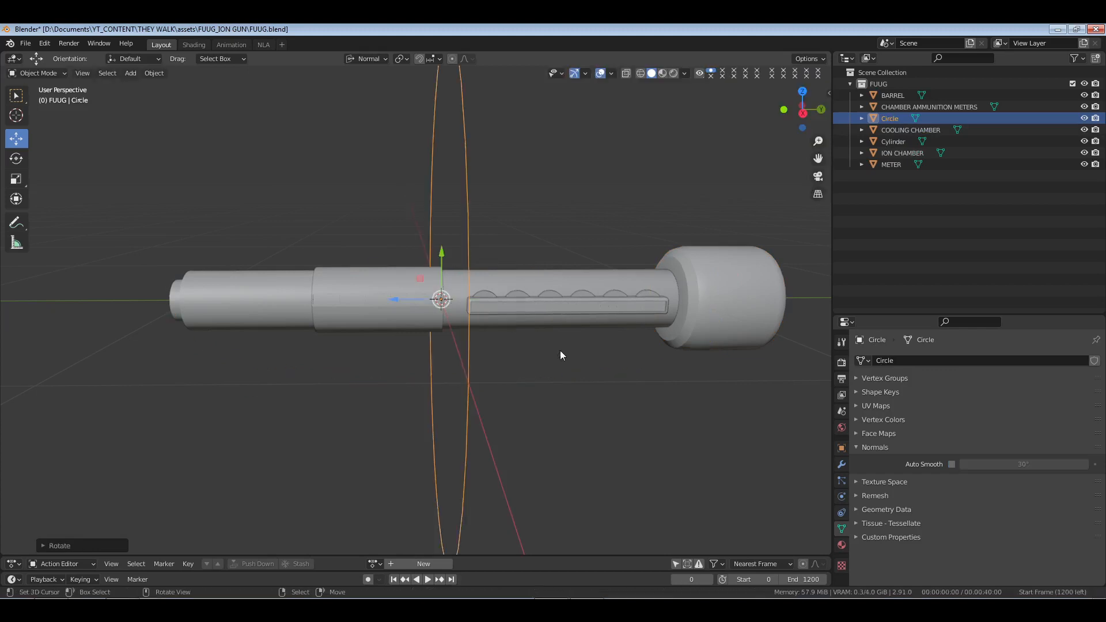
# Scale the circle down and slide it along the barrel to near the open end opposite the wide cylinder.
pyautogui.press('s')
pyautogui.click(508, 316)
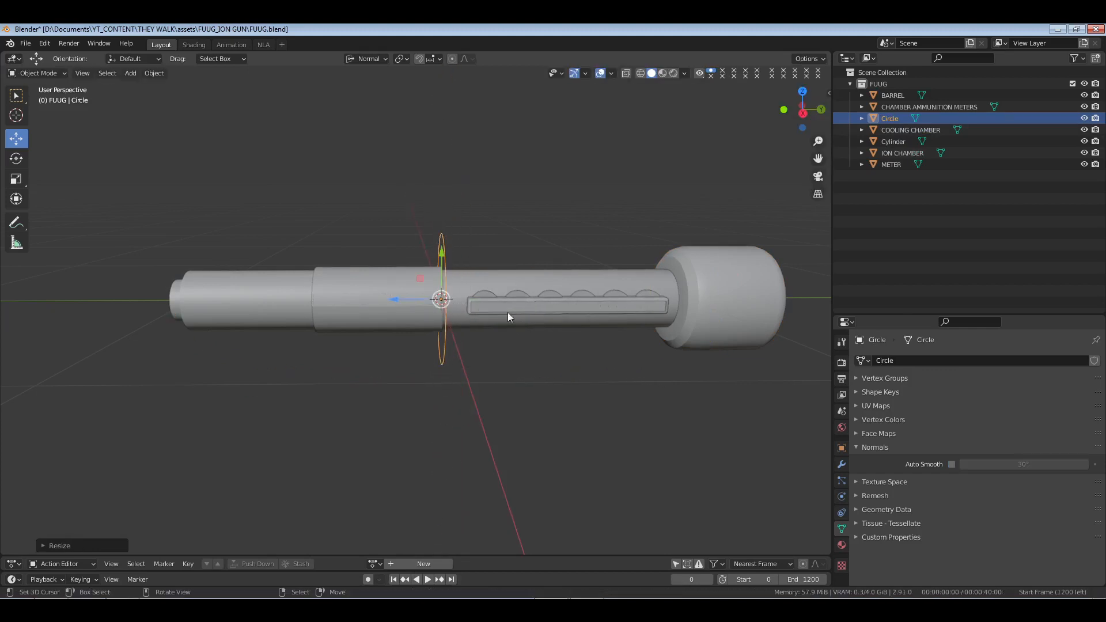
pyautogui.moveTo(388, 299); pyautogui.dragTo(388, 299)
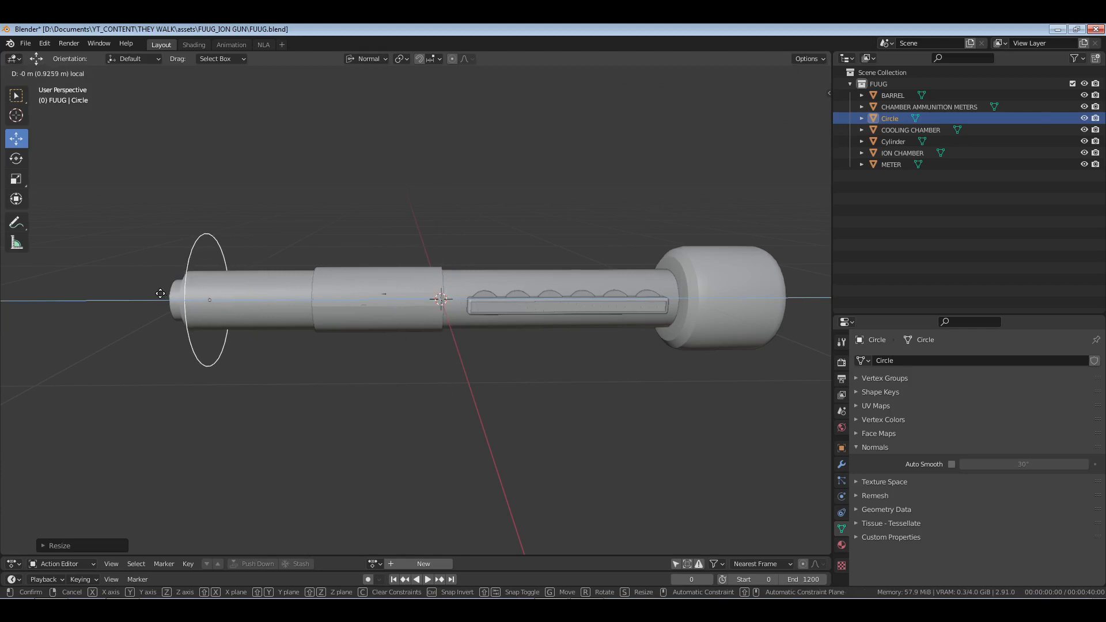
pyautogui.moveTo(161, 293); pyautogui.dragTo(161, 293)
pyautogui.keyDown('shift'); pyautogui.moveTo(239, 363); pyautogui.dragTo(338, 359, button='middle'); pyautogui.keyUp('shift')
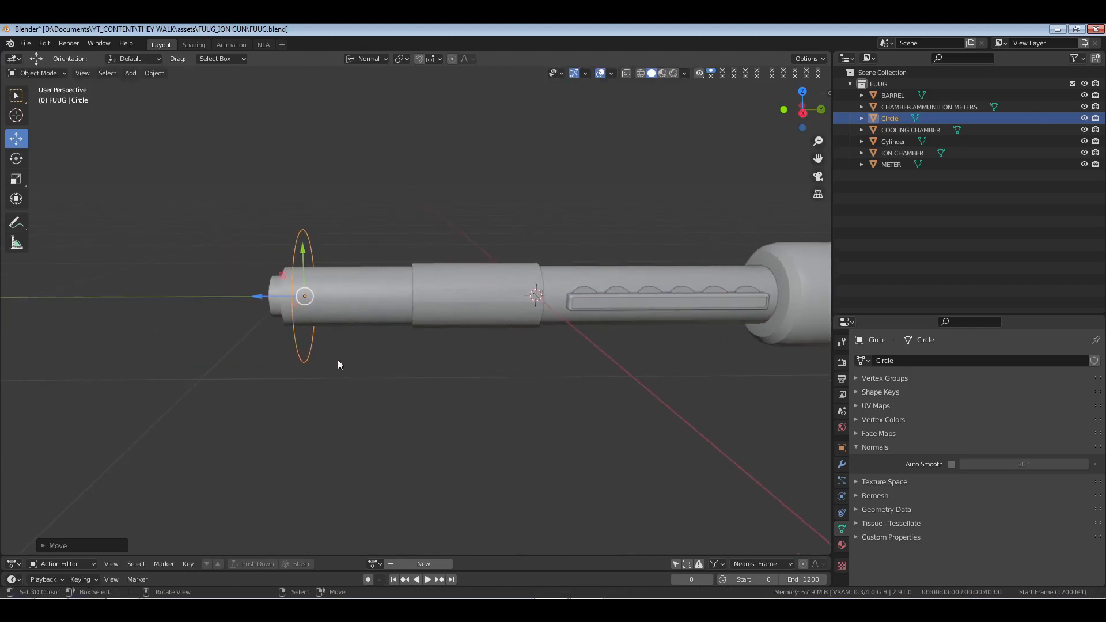
pyautogui.press('KP_3')
pyautogui.scroll(1, 338, 360)
pyautogui.moveTo(237, 300); pyautogui.dragTo(248, 298)
# Scale the circle by about 0.73 so it fits loosely around the barrel tube.
pyautogui.moveTo(479, 309); pyautogui.dragTo(594, 315, button='middle')
pyautogui.press('KP_1')
pyautogui.scroll(2, 492, 375)
pyautogui.press('s')
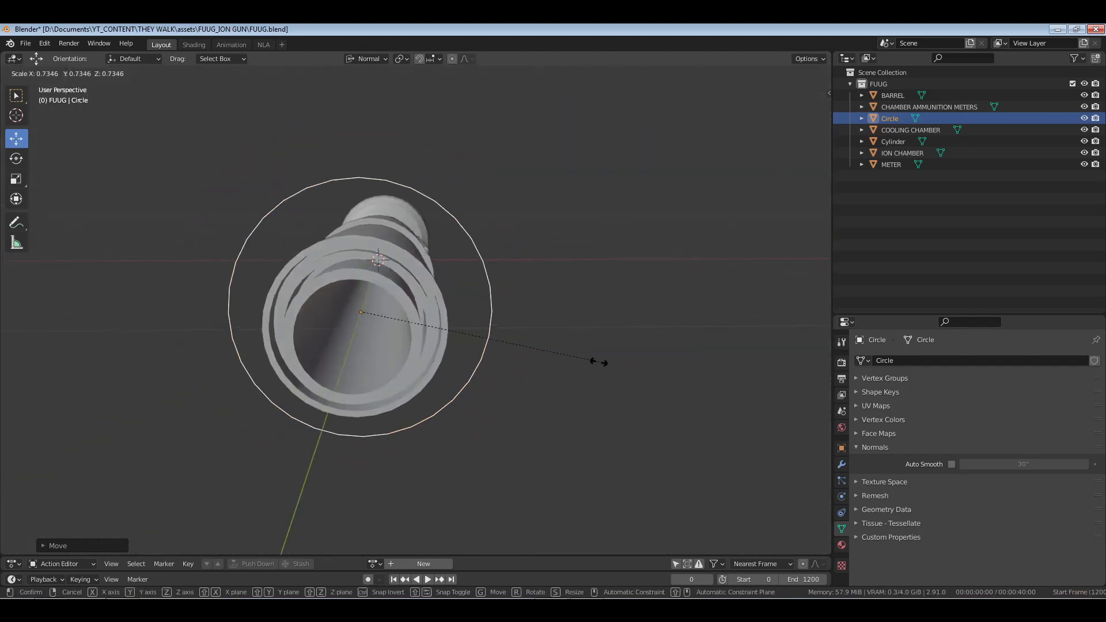
pyautogui.click(597, 363)
# Extrude the circle's edge inward with a scale of about 0.93 to form a thin flat ring.
pyautogui.press('Tab')
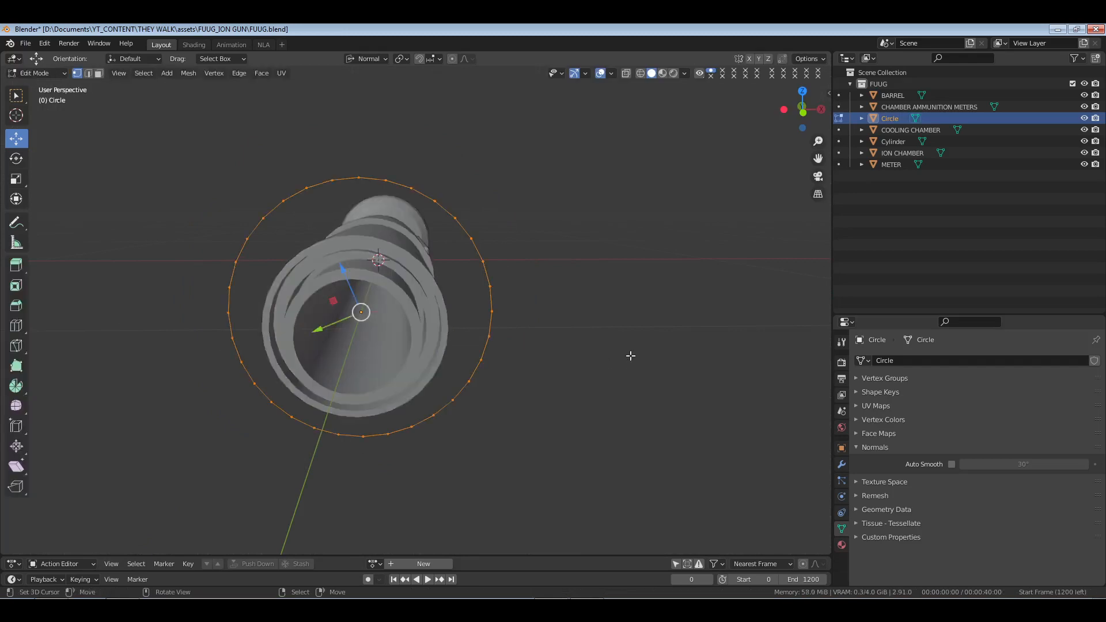
pyautogui.moveTo(630, 354); pyautogui.dragTo(493, 352, button='middle')
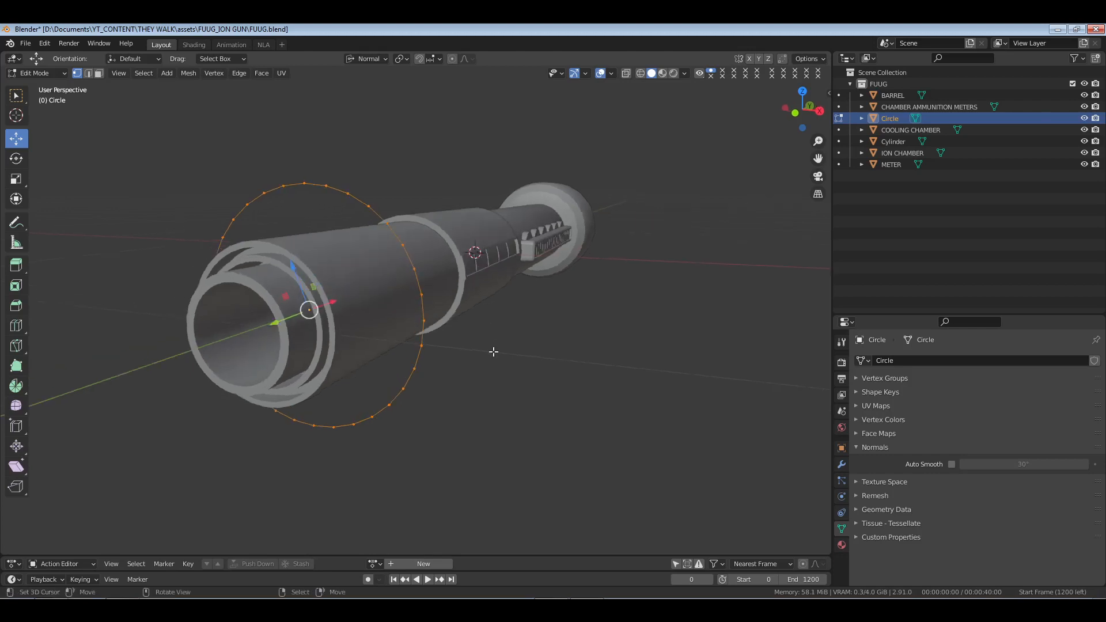
pyautogui.press('e')
pyautogui.press('s')
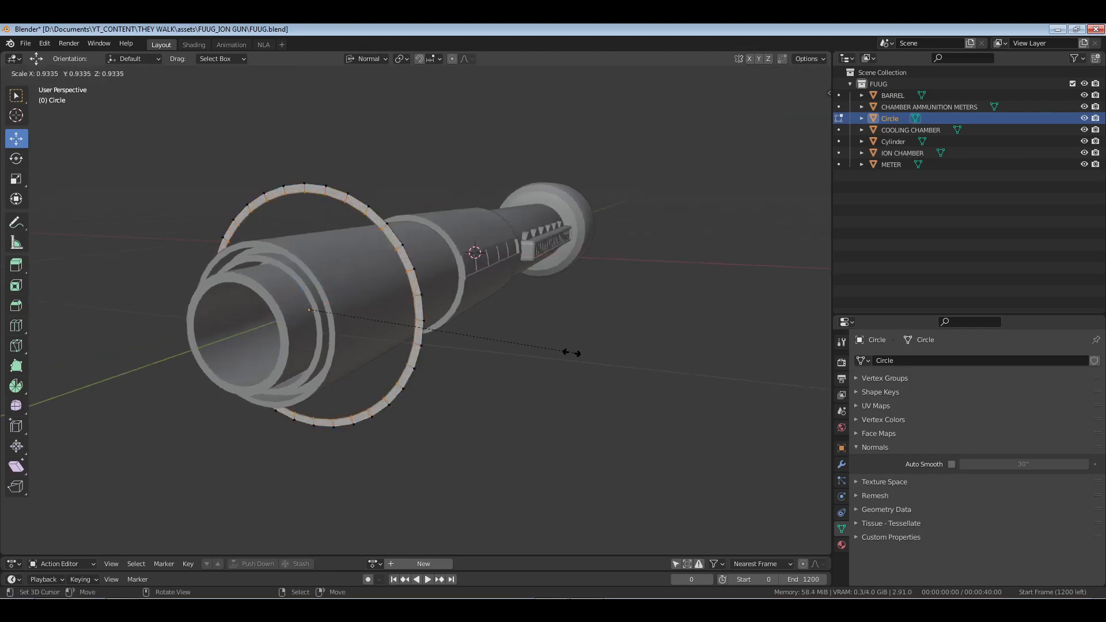
pyautogui.click(570, 353)
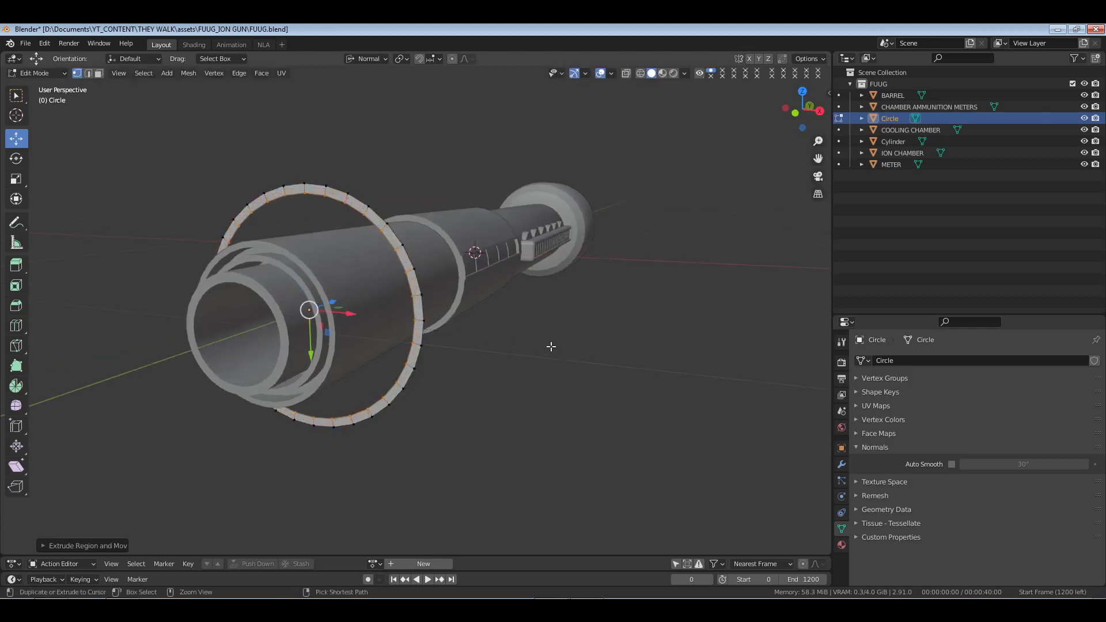
# Extrude the entire flat ring along the barrel up to the wide end cylinder to form a thick-walled sleeve.
pyautogui.press('ctrl+KP_Add')
pyautogui.moveTo(551, 346); pyautogui.dragTo(479, 337, button='middle')
pyautogui.scroll(-2, 481, 335)
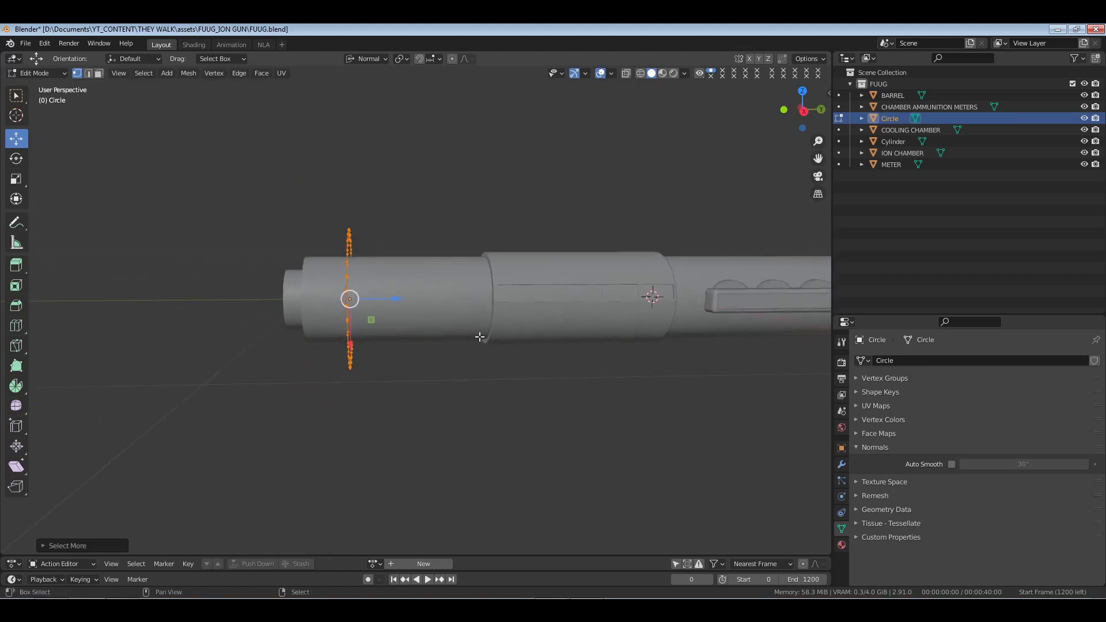
pyautogui.press('e')
pyautogui.rightClick(497, 343)
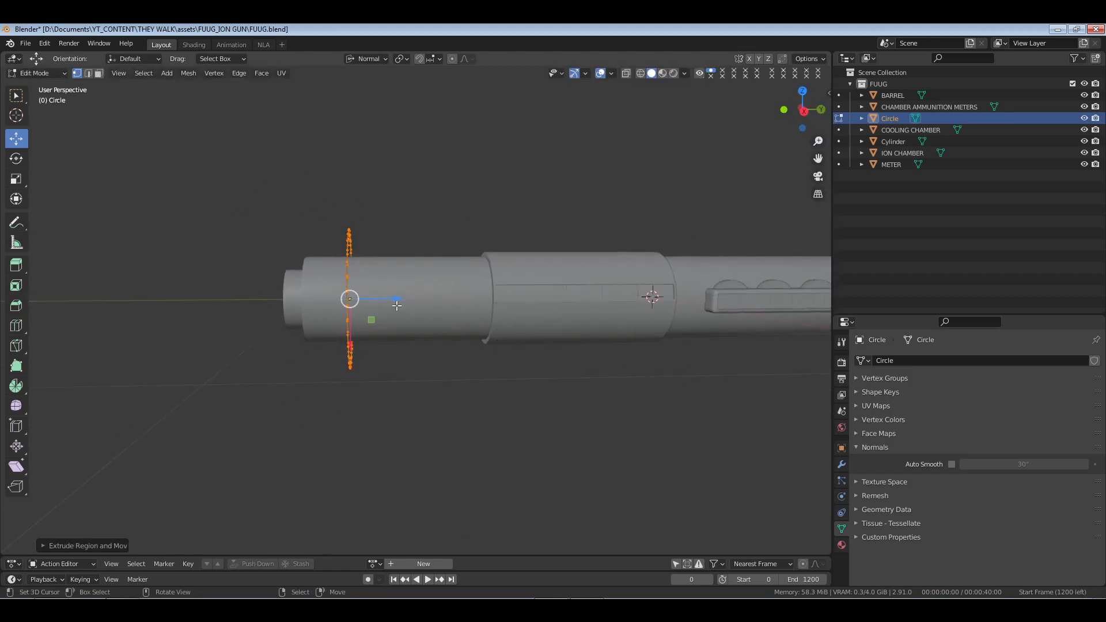
pyautogui.moveTo(397, 300); pyautogui.dragTo(655, 296)
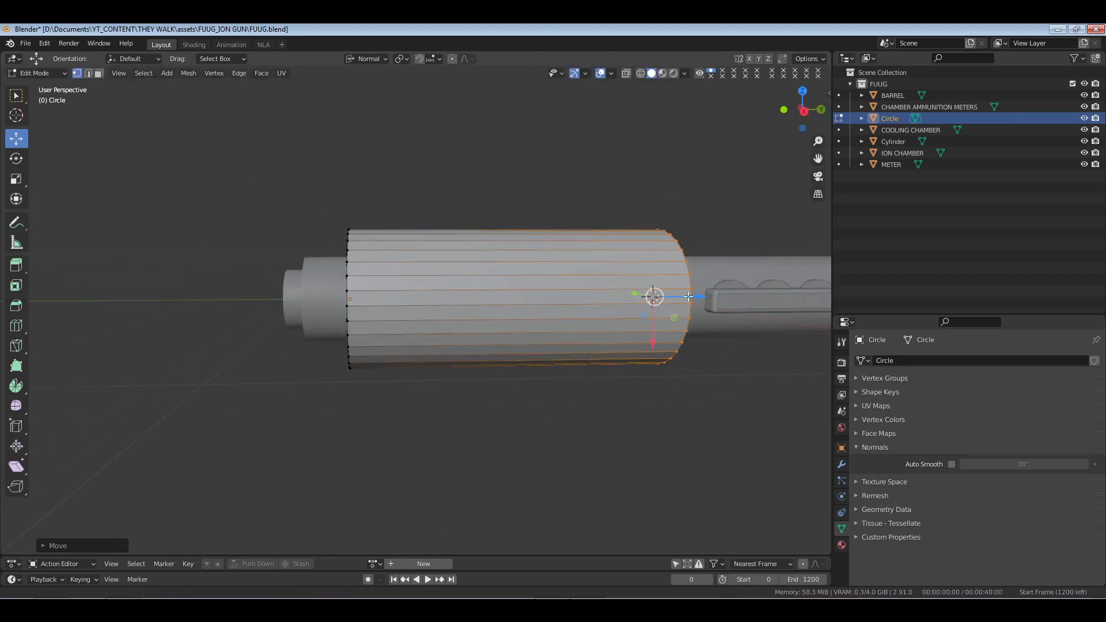
pyautogui.keyDown('shift'); pyautogui.moveTo(655, 296); pyautogui.dragTo(314, 293, button='middle'); pyautogui.keyUp('shift')
pyautogui.moveTo(369, 296); pyautogui.dragTo(672, 305)
pyautogui.keyDown('shift'); pyautogui.moveTo(139, 317); pyautogui.dragTo(585, 345, button='middle'); pyautogui.keyUp('shift')
# Try a Wireframe modifier on the sleeve, inspect the cage around the barrel, and remove the modifier.
pyautogui.press('Tab')
pyautogui.click(841, 464)
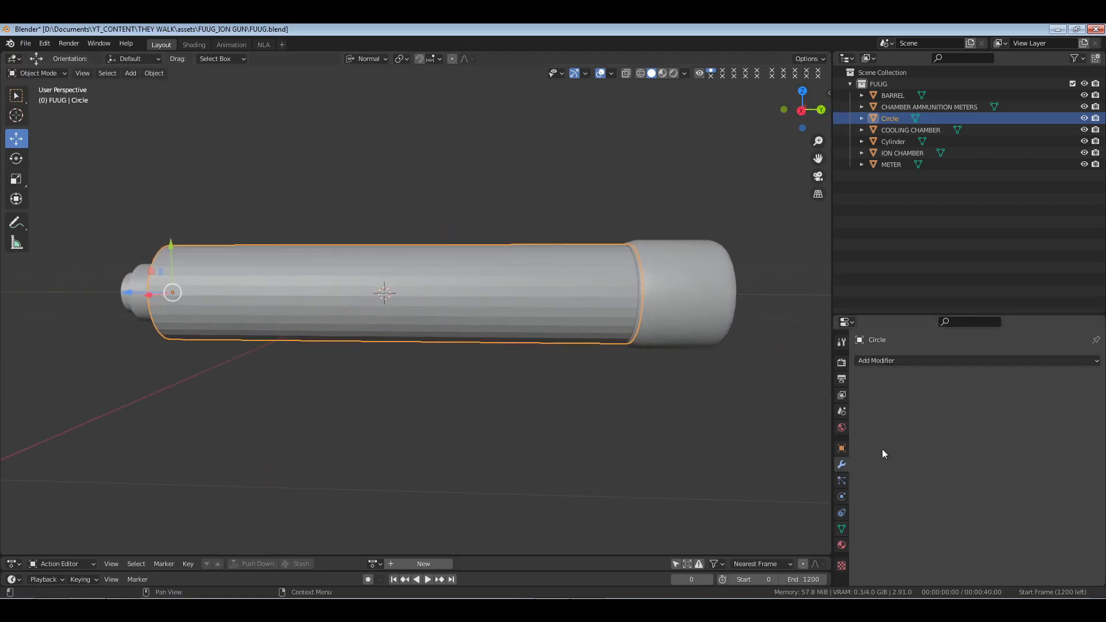
pyautogui.click(918, 356)
pyautogui.click(914, 348)
pyautogui.moveTo(737, 400); pyautogui.dragTo(355, 351, button='middle')
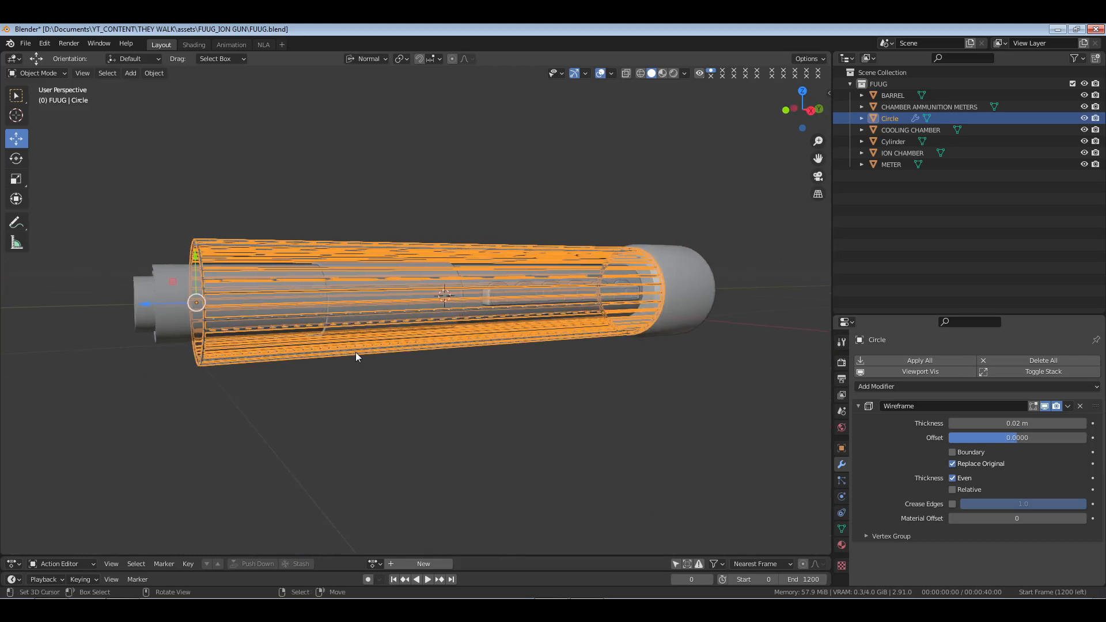
pyautogui.click(1080, 406)
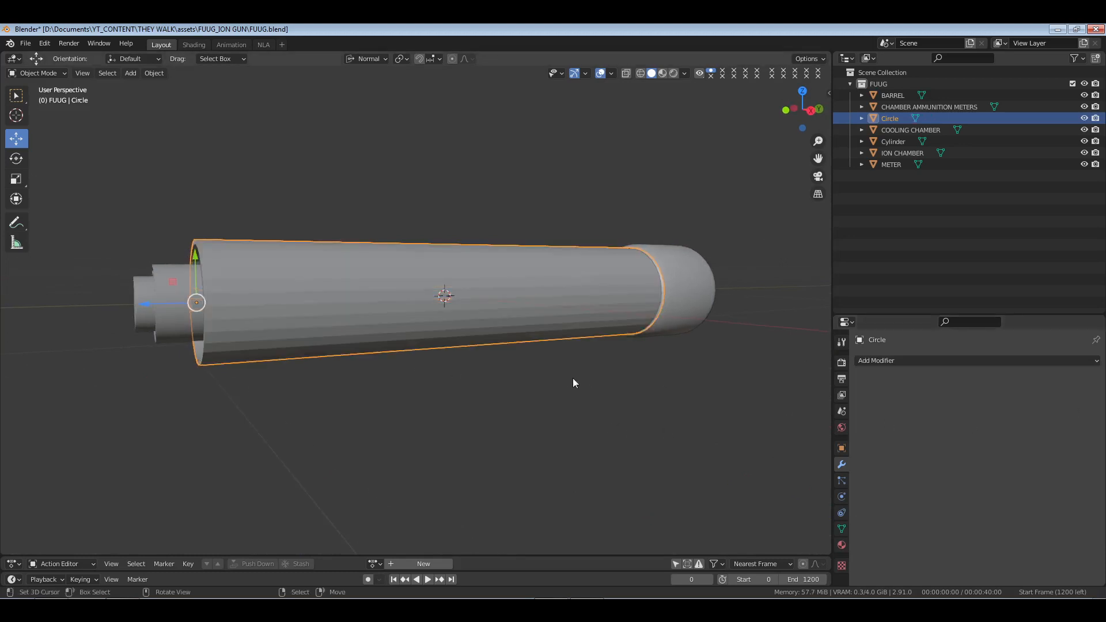
# Undo the sleeve and ring extrusions back to the plain circle around the barrel.
pyautogui.hotkey('ctrl', 'z')
pyautogui.hotkey('ctrl', 'z')
pyautogui.hotkey('ctrl', 'z')
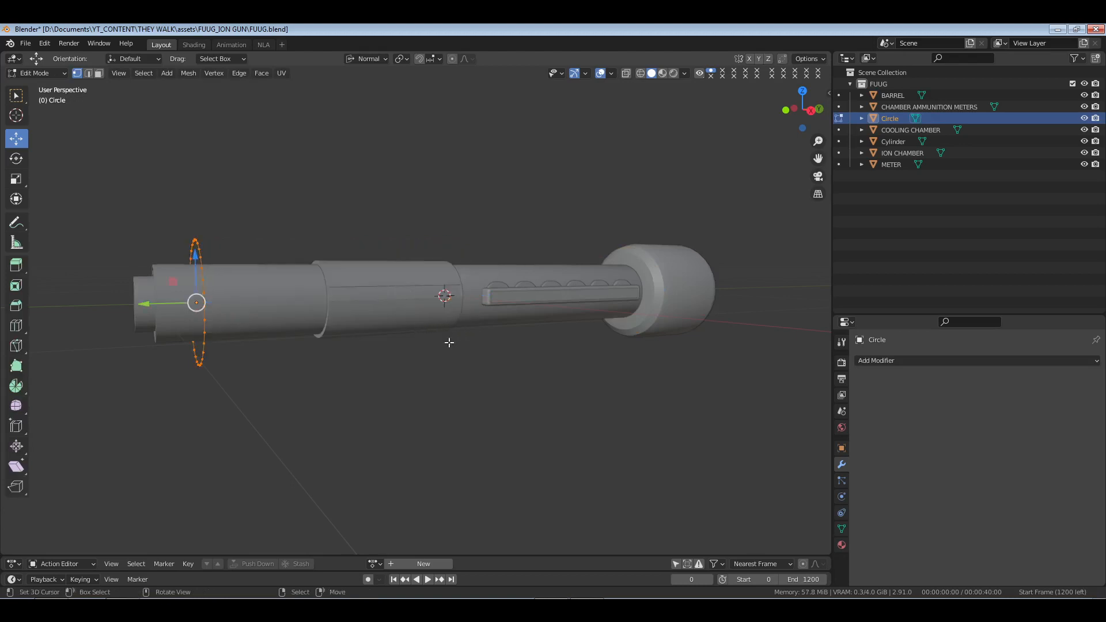
# Extrude the circle along the barrel on its normal X axis and stretch the sleeve to the wide end cylinder.
pyautogui.moveTo(448, 342); pyautogui.dragTo(415, 348, button='middle')
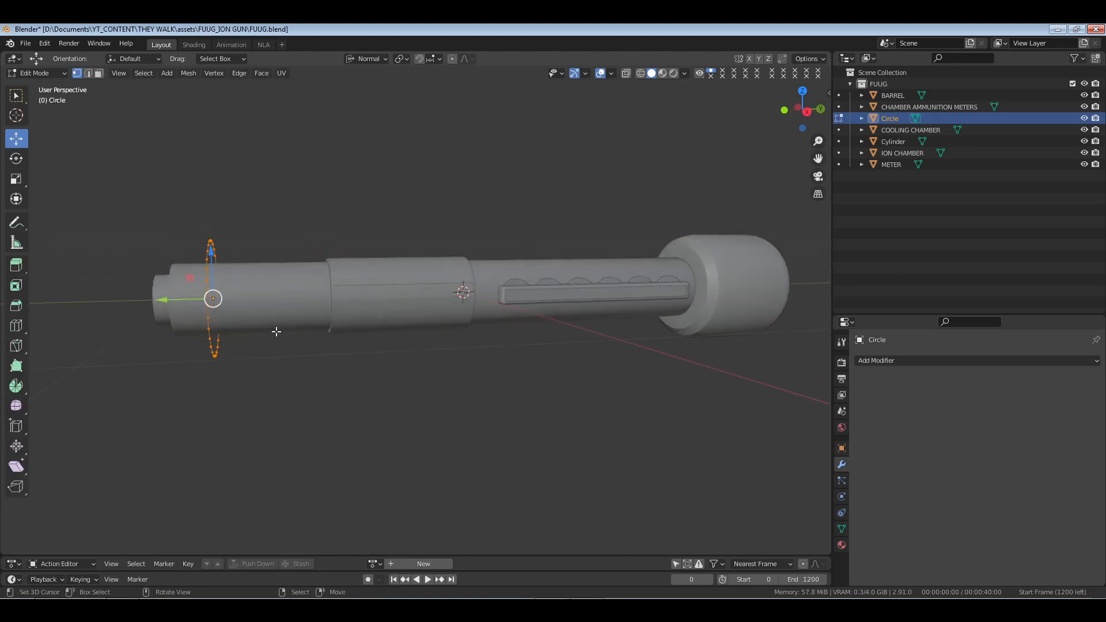
pyautogui.press('g')
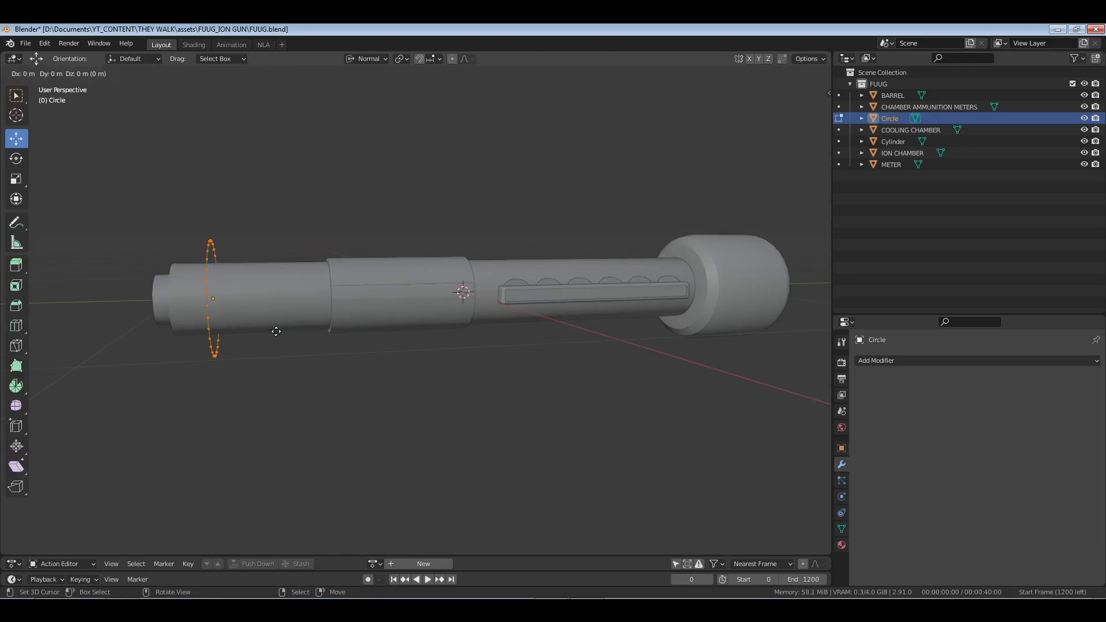
pyautogui.press('y')
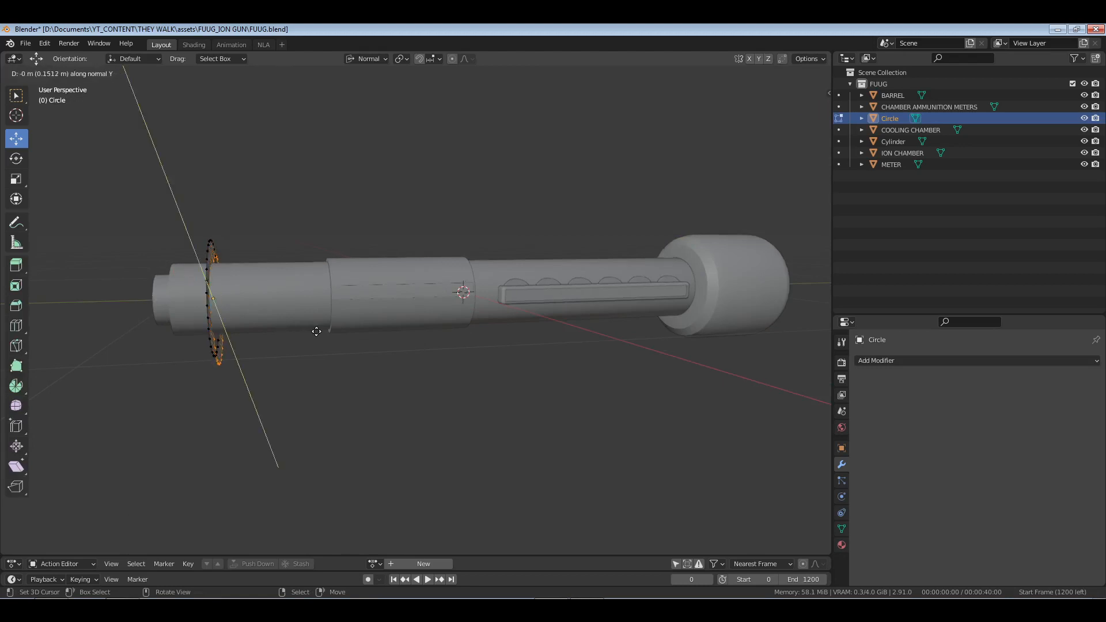
pyautogui.press('z')
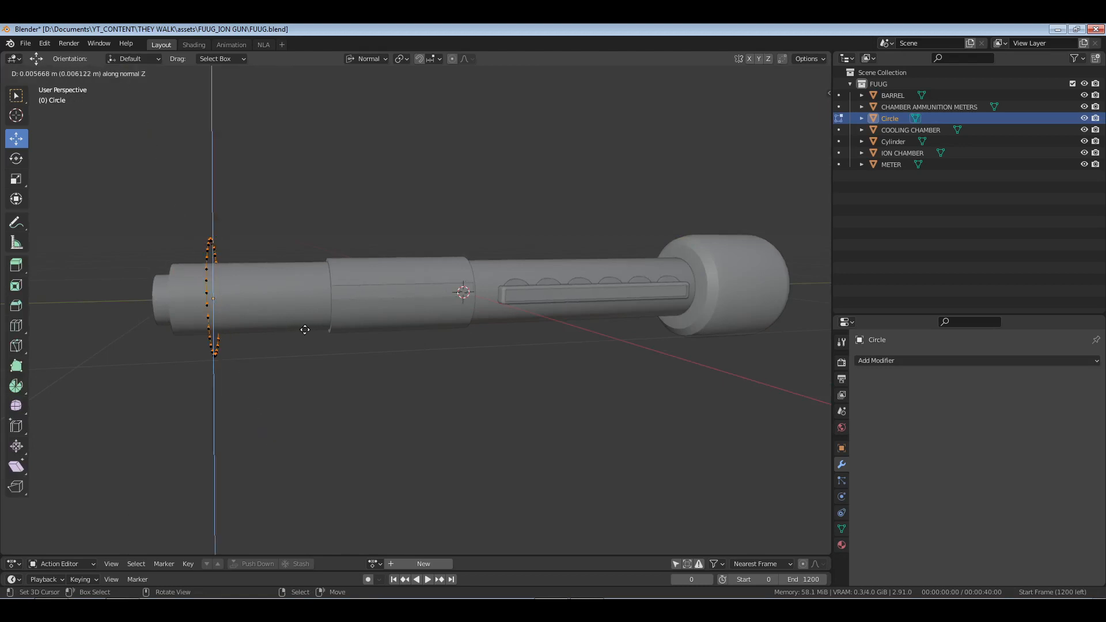
pyautogui.press('x')
pyautogui.click(355, 321)
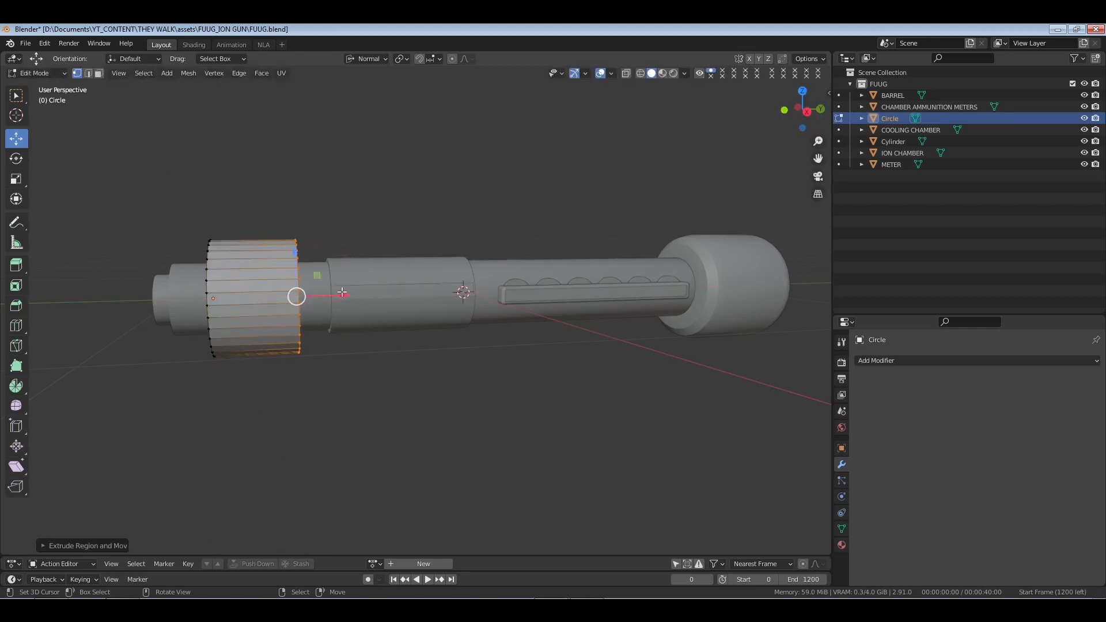
pyautogui.press('e')
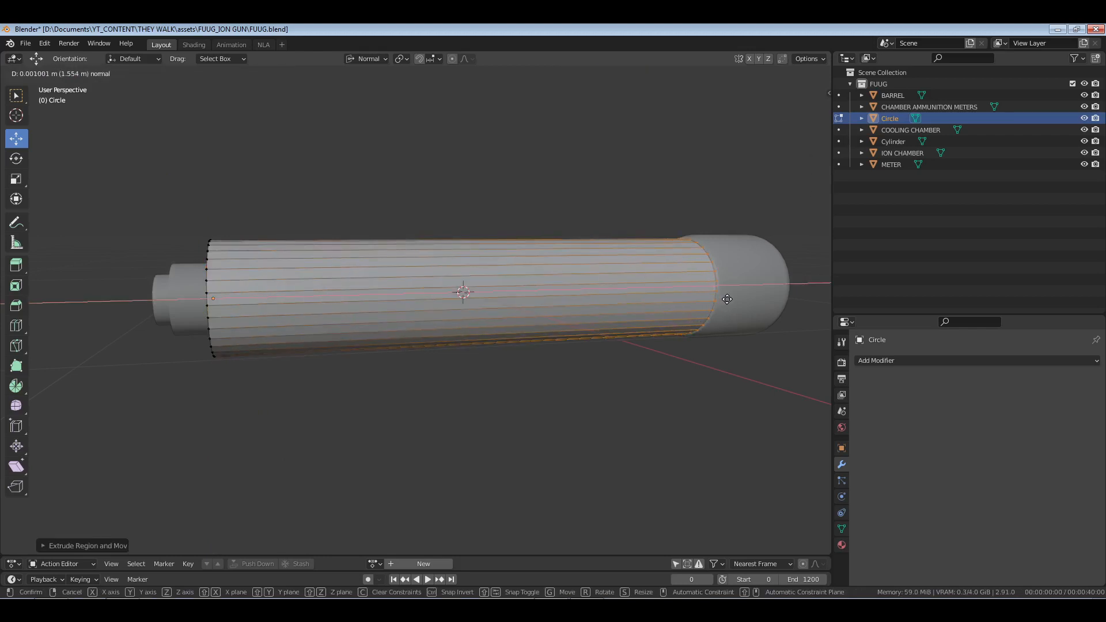
pyautogui.click(730, 299)
# Add a Wireframe modifier to the single-walled sleeve and set its thickness to 0.041 m.
pyautogui.press('Tab')
pyautogui.click(929, 360)
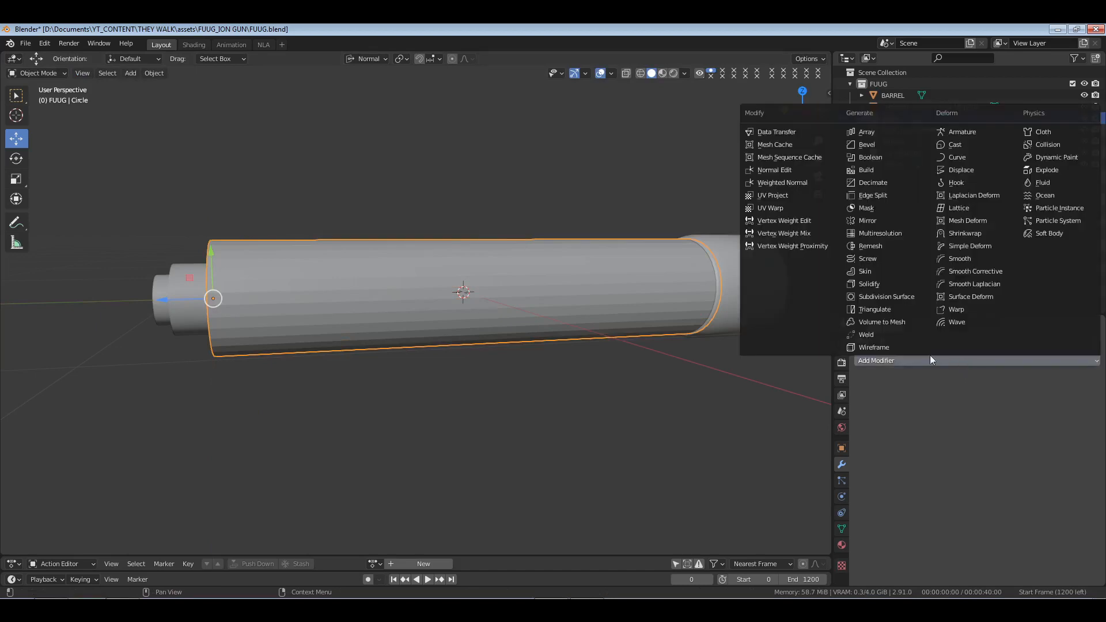
pyautogui.click(887, 348)
pyautogui.moveTo(392, 375); pyautogui.dragTo(482, 375, button='middle')
pyautogui.moveTo(1017, 423); pyautogui.dragTo(1042, 424)
pyautogui.moveTo(561, 348); pyautogui.dragTo(534, 340, button='middle')
pyautogui.scroll(-4, 488, 350)
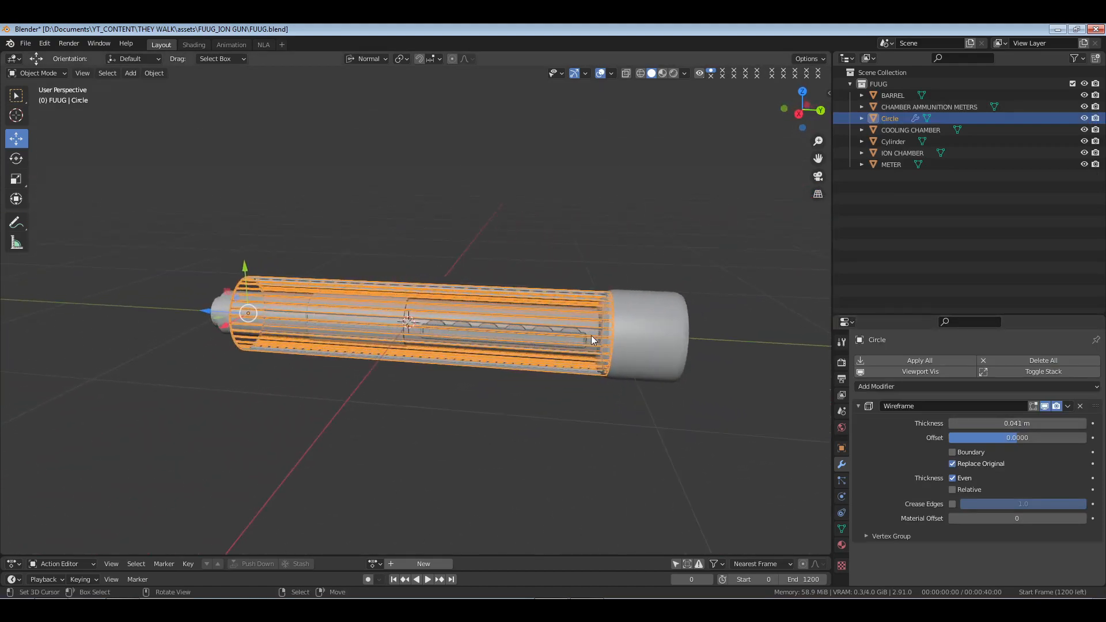
# Reposition the sleeve's far edge loop along the barrel so it ends at the edge of the wide cylinder.
pyautogui.press('Tab')
pyautogui.press('g')
pyautogui.press('z')
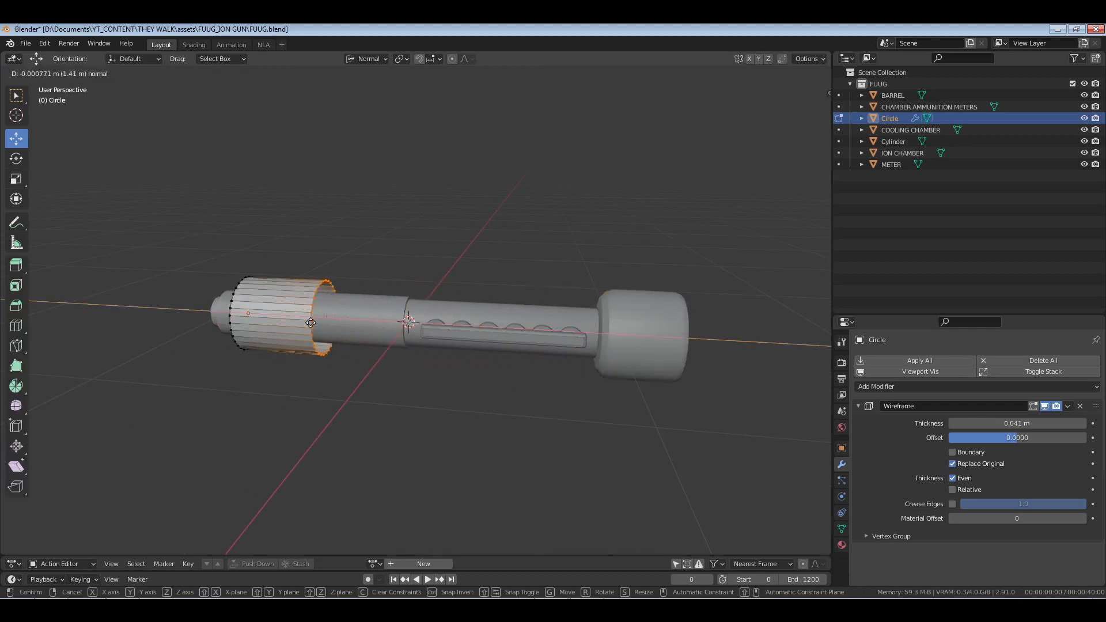
pyautogui.click(556, 327)
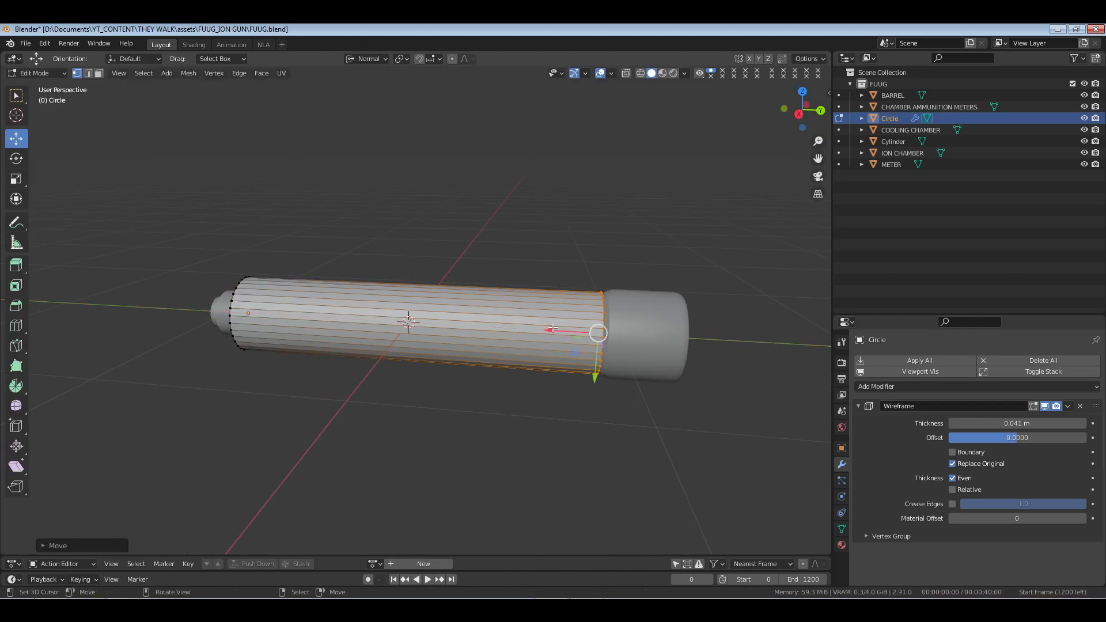
# Nudge the sleeve's far edge loop and preview the wireframe cage around the barrel.
pyautogui.press('g')
pyautogui.press('z')
pyautogui.click(557, 329)
pyautogui.press('Tab')
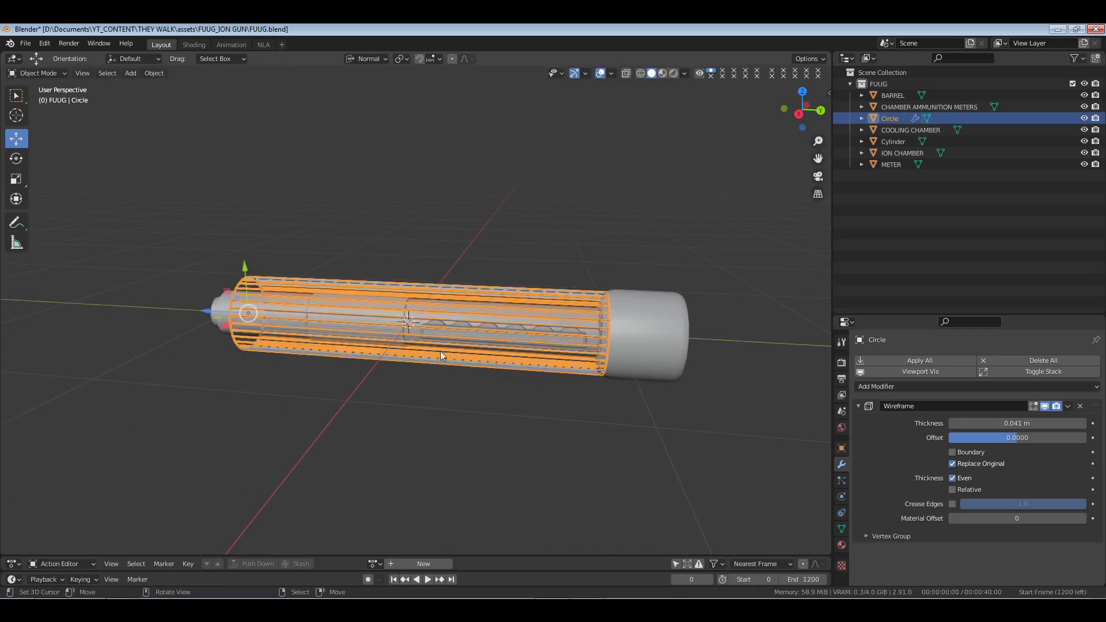
pyautogui.moveTo(466, 390); pyautogui.dragTo(488, 370, button='middle')
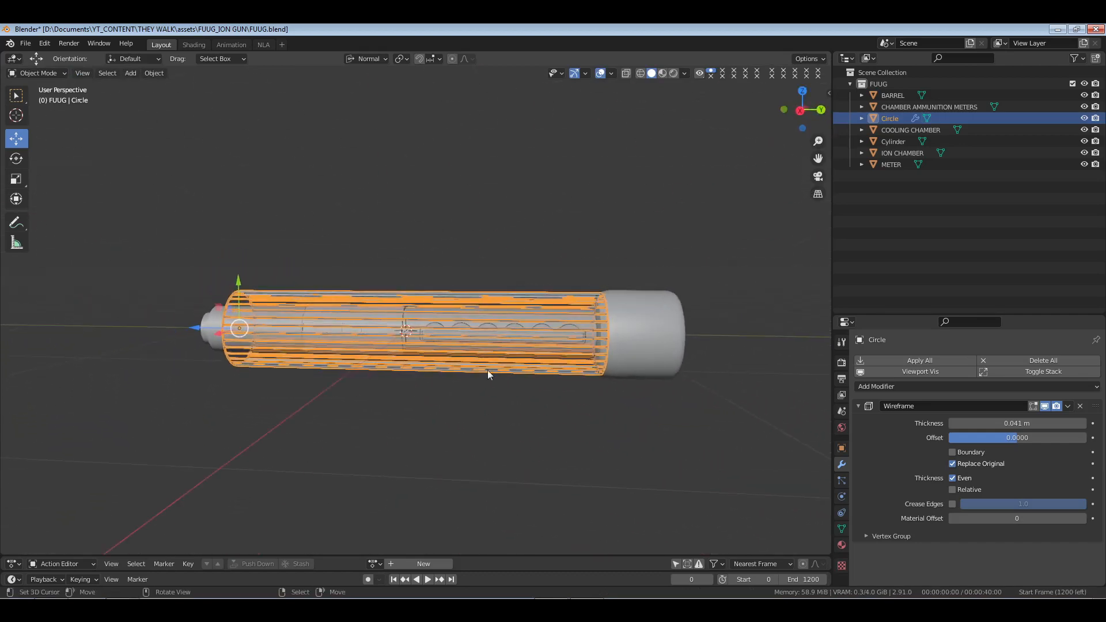
pyautogui.press('Tab')
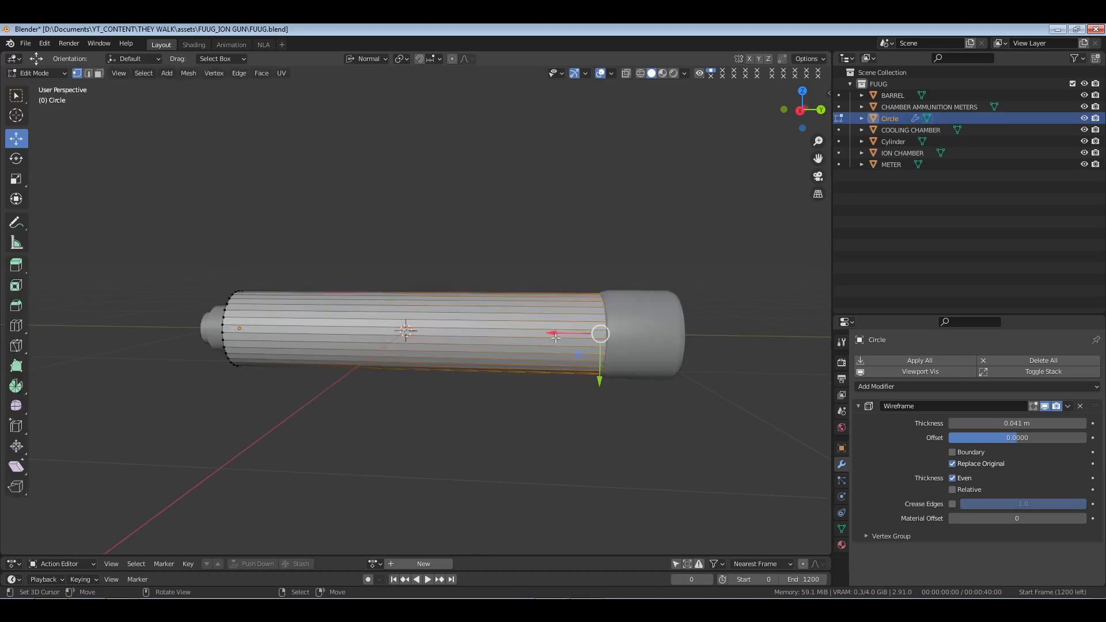
# Shorten the sleeve by moving its far edge loop back along the barrel to the front end of the ion chamber section.
pyautogui.press('KP_3')
pyautogui.press('z')
pyautogui.click(466, 335)
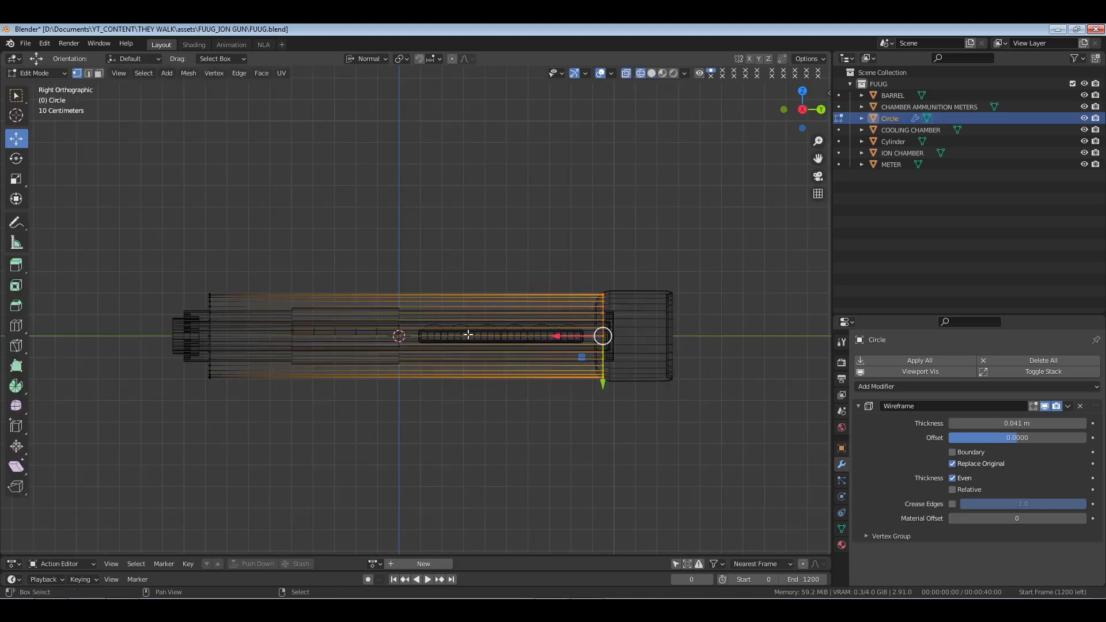
pyautogui.keyDown('shift'); pyautogui.moveTo(466, 334); pyautogui.dragTo(520, 321, button='middle'); pyautogui.keyUp('shift')
pyautogui.moveTo(610, 324); pyautogui.dragTo(297, 324)
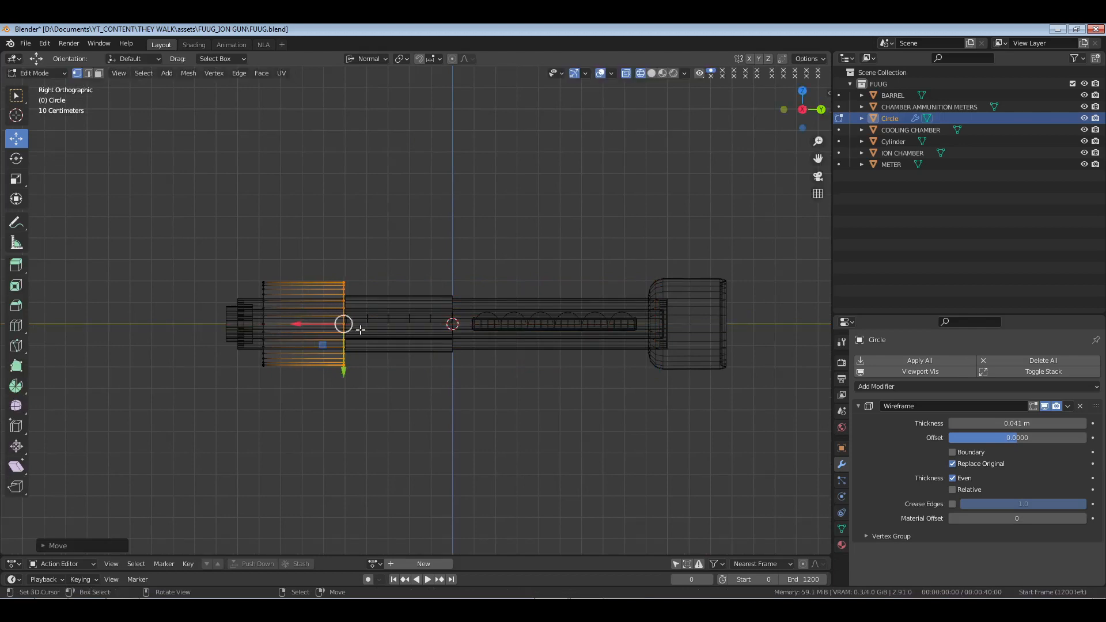
pyautogui.press('Tab')
pyautogui.hotkey('alt', 'd')
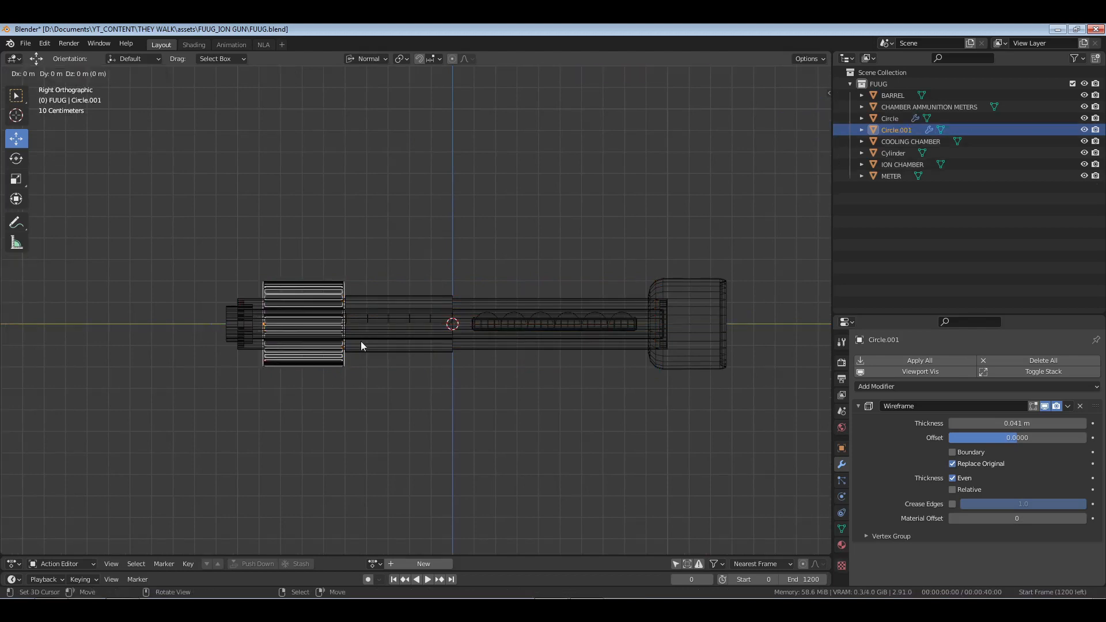
pyautogui.rightClick(247, 323)
pyautogui.hotkey('ctrl', 'z')
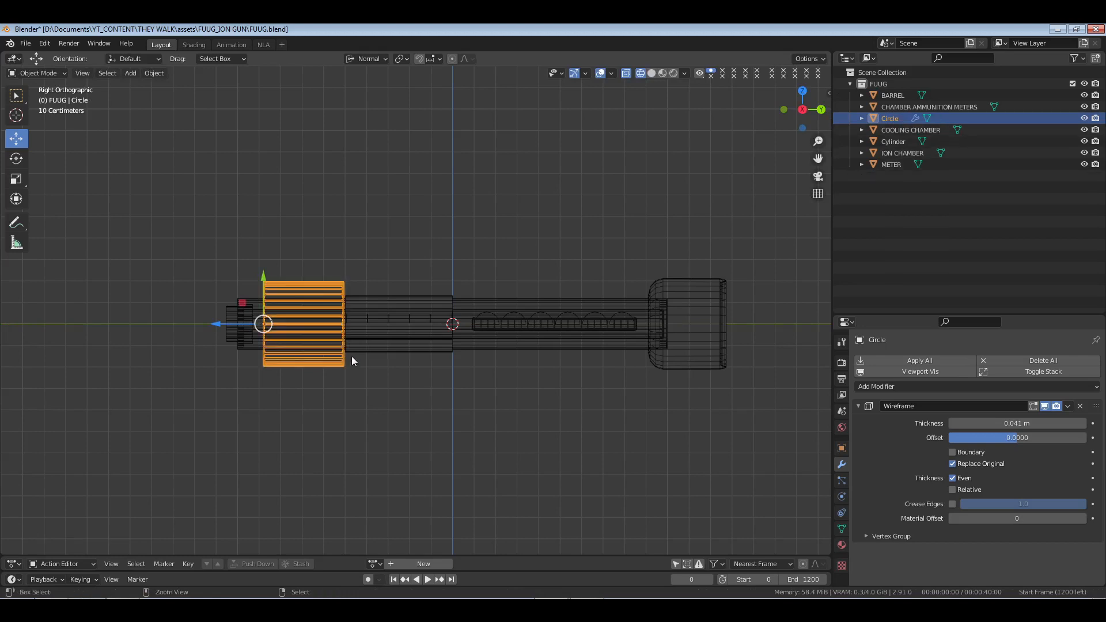
# Duplicate the short wireframe sleeve and move the copy about 0.9 m along its local Z axis to the middle of the gun.
pyautogui.hotkey('shift', 'd')
pyautogui.rightClick(320, 353)
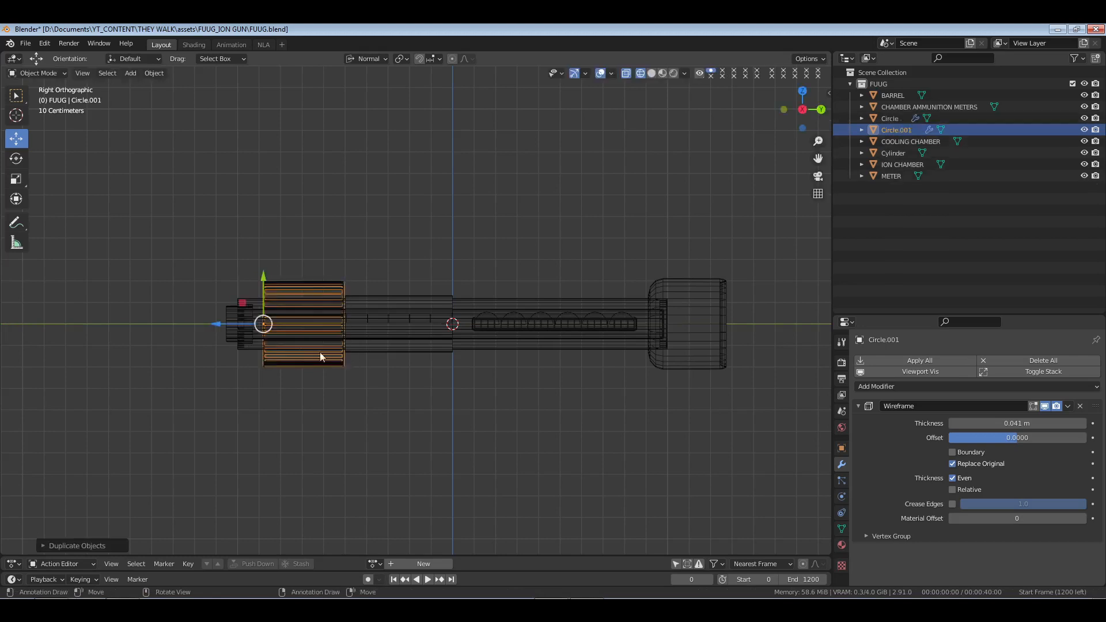
pyautogui.press('g')
pyautogui.press('z')
pyautogui.press('z')
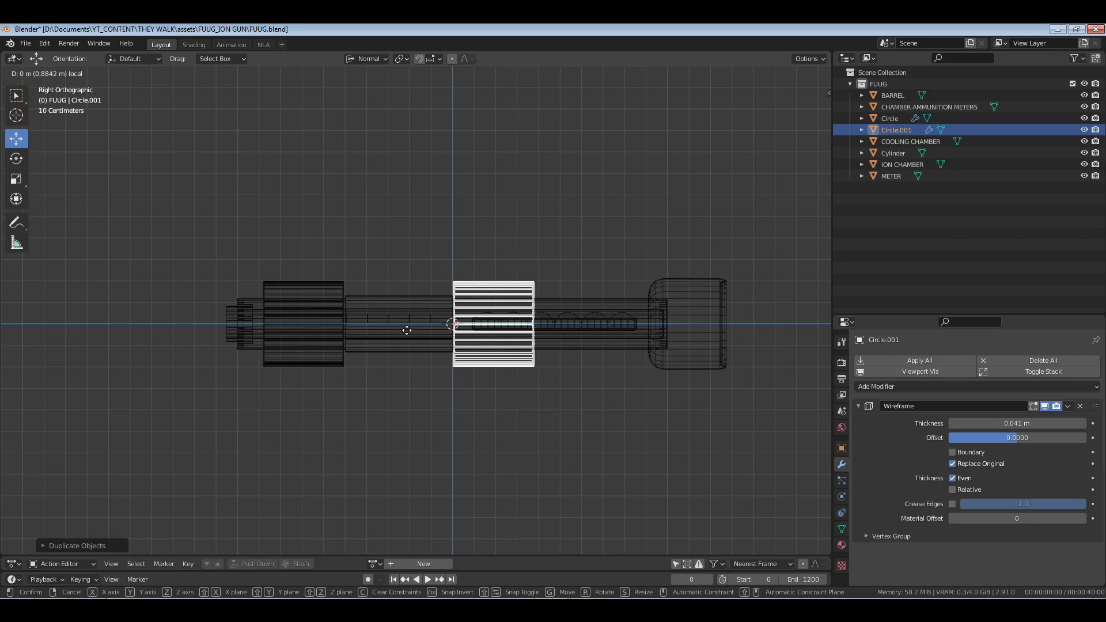
pyautogui.click(409, 330)
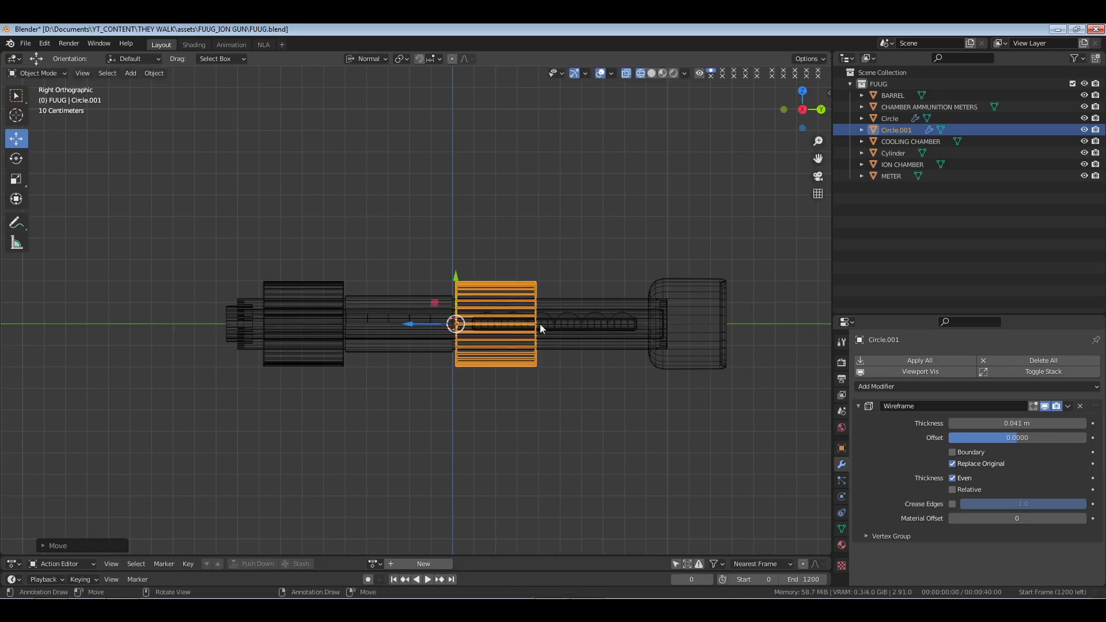
# Narrow the duplicated sleeve to a thin ring by moving its far edge loop about 0.3 m, and align the ring with the mid-gun joint.
pyautogui.press('Tab')
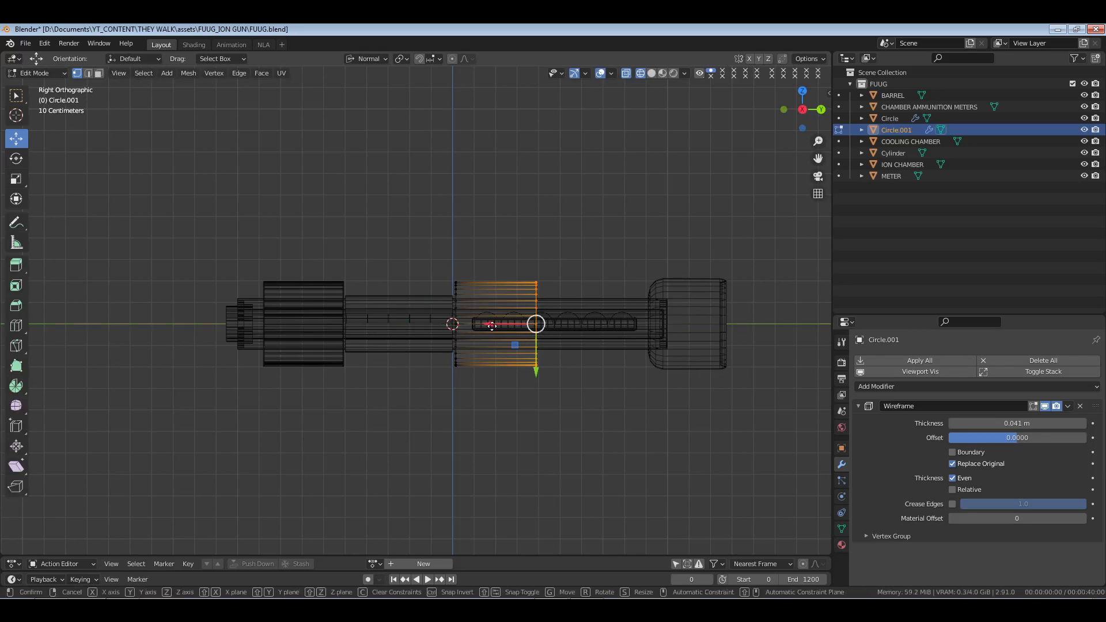
pyautogui.press('g')
pyautogui.press('x')
pyautogui.press('x')
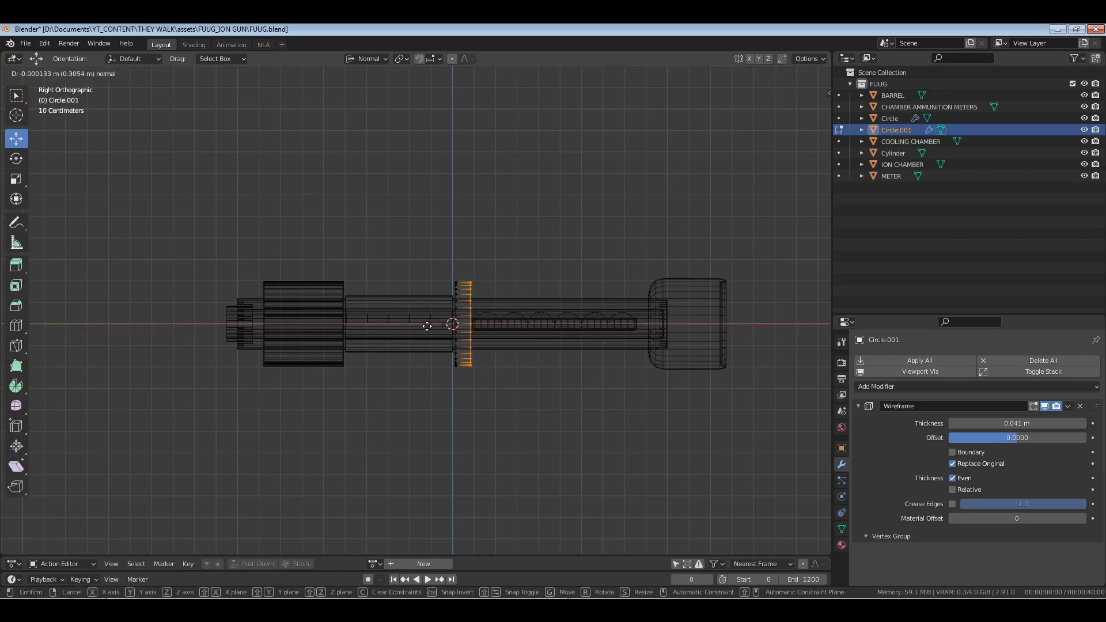
pyautogui.click(427, 326)
pyautogui.press('Tab')
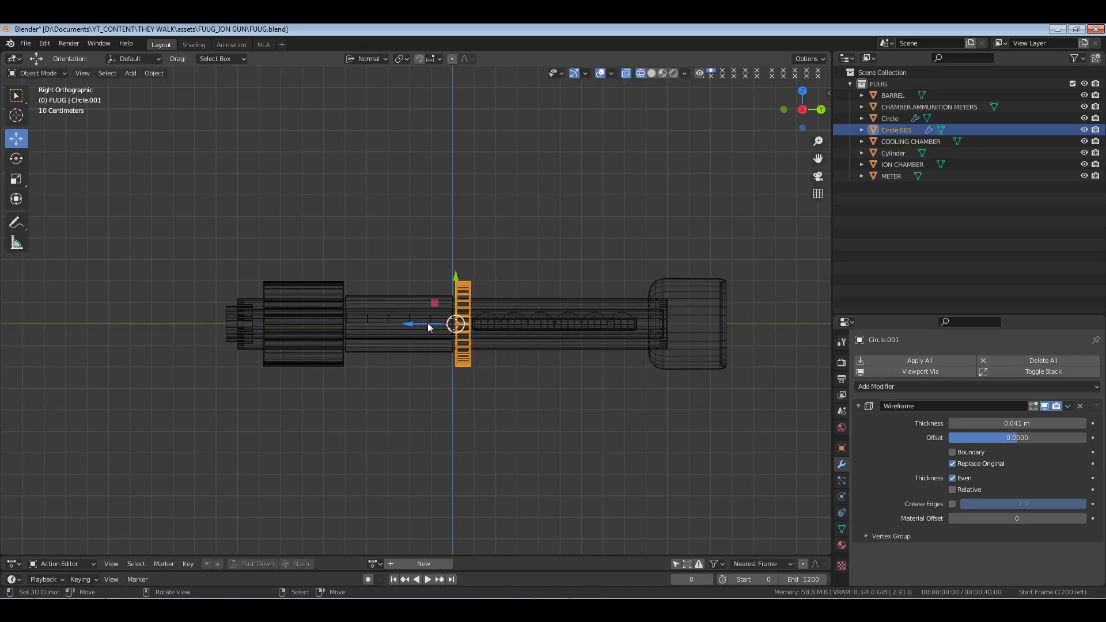
pyautogui.moveTo(428, 323); pyautogui.dragTo(425, 324)
pyautogui.press('KP_Decimal')
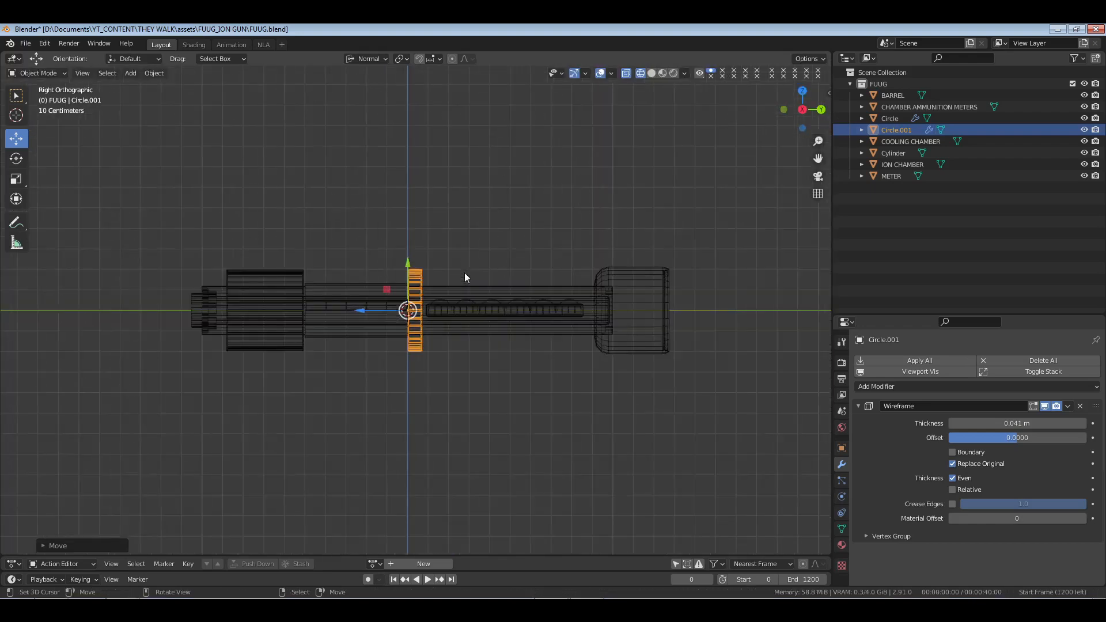
pyautogui.scroll(-8, 464, 272)
pyautogui.scroll(2, 496, 288)
pyautogui.click(228, 239)
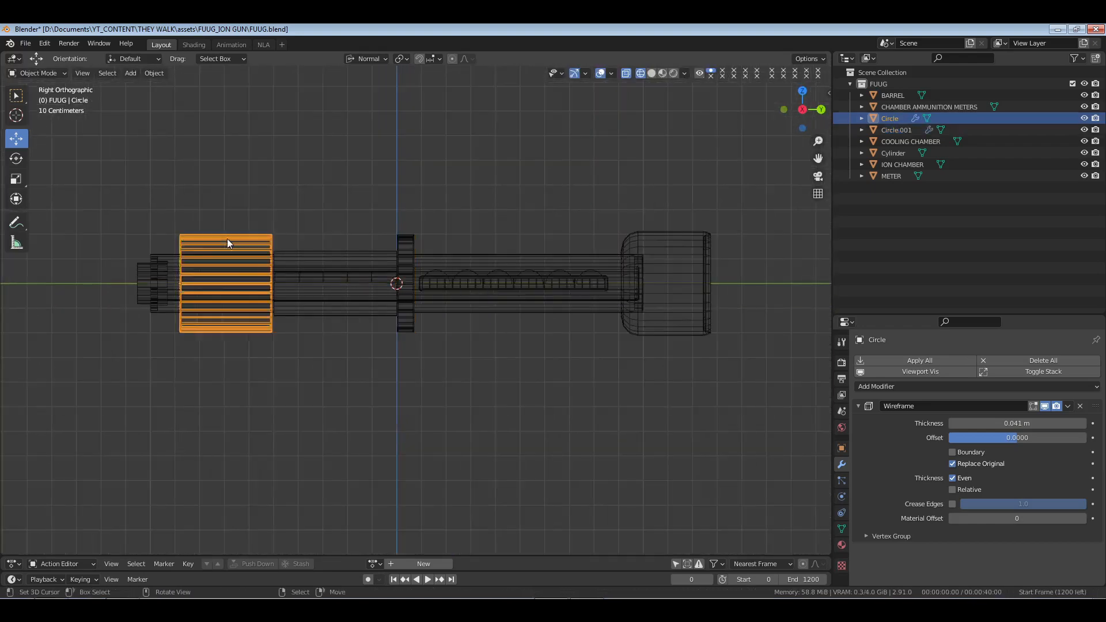
pyautogui.press('Tab')
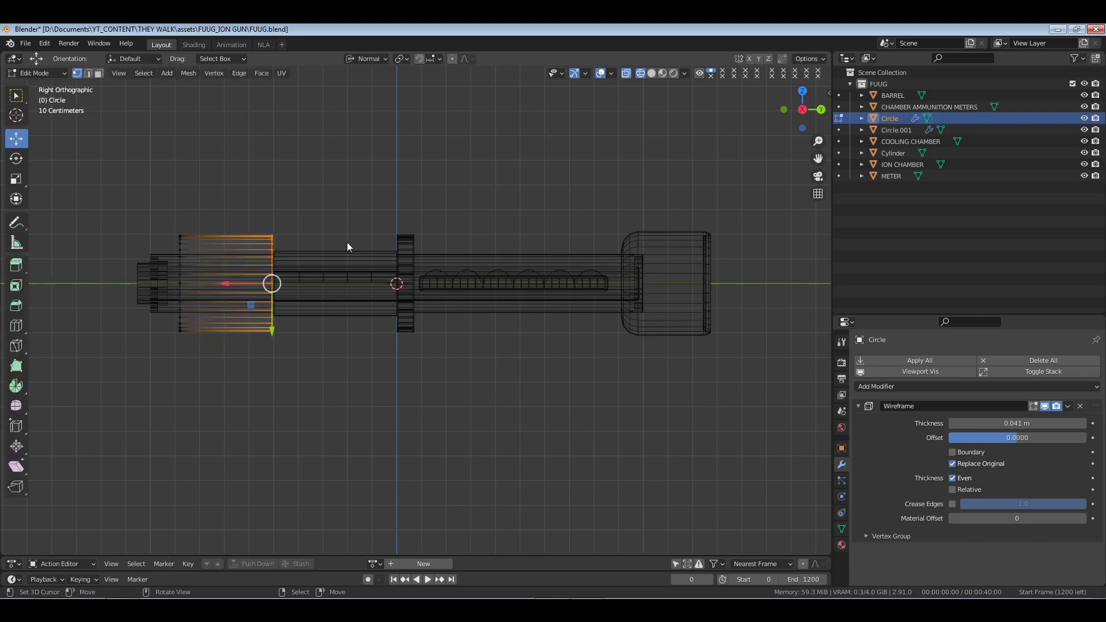
pyautogui.press('Tab')
# Duplicate the narrow ring and move the copy about 0.85 m along its local Z axis to the wide end cylinder.
pyautogui.hotkey('shift', 'd')
pyautogui.click(382, 304)
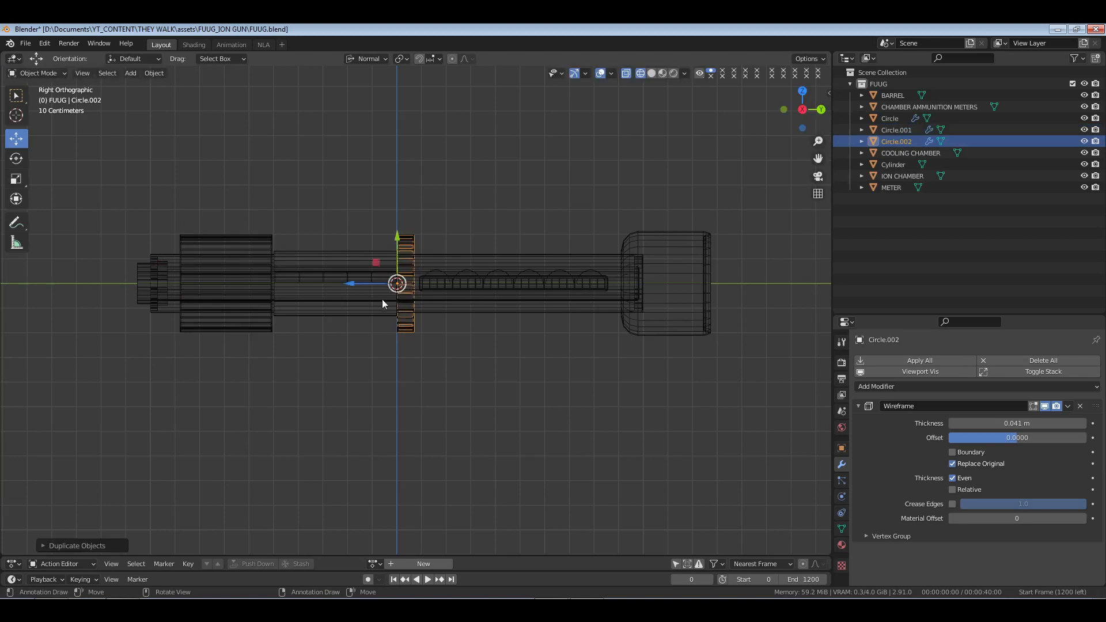
pyautogui.press('g')
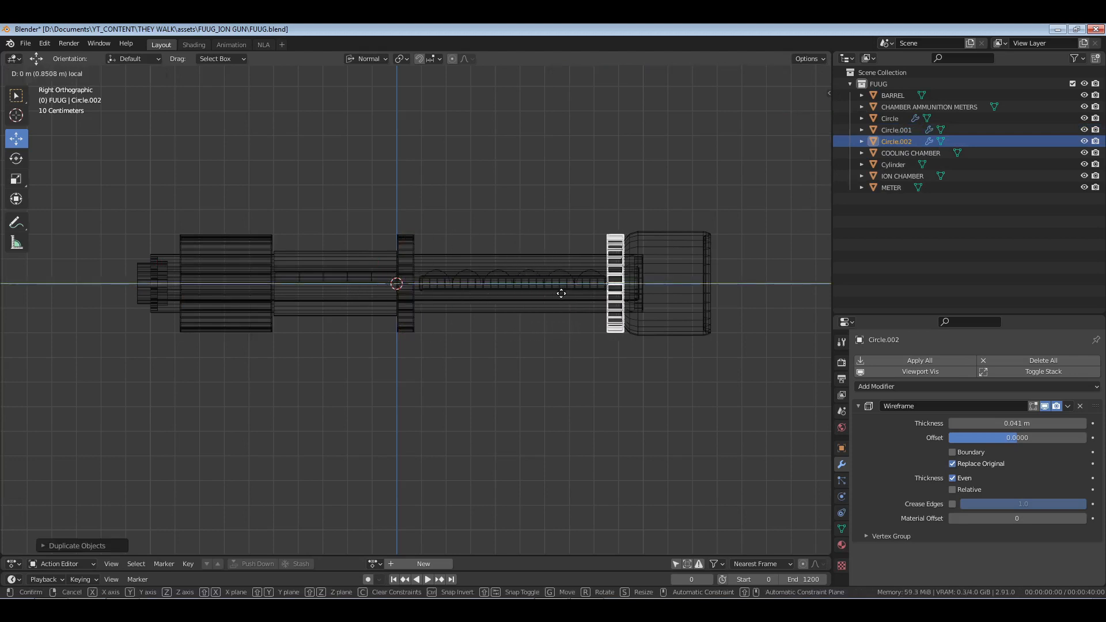
pyautogui.click(559, 289)
pyautogui.press('KP_Decimal')
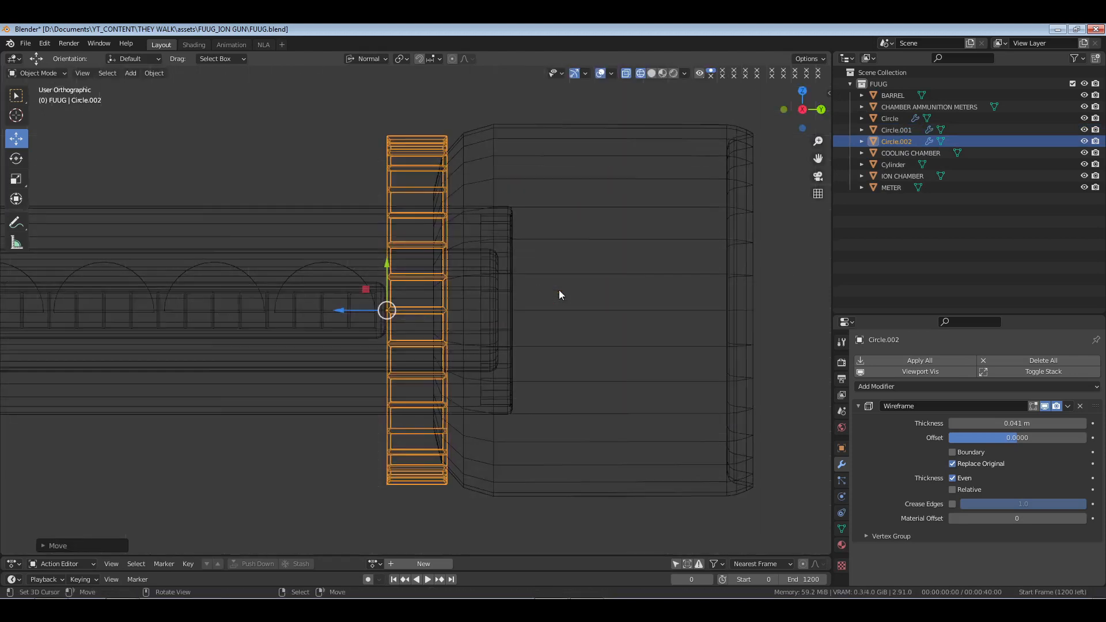
# Widen the second ring by moving its far edge loop along the barrel into the wide end cylinder.
pyautogui.press('Tab')
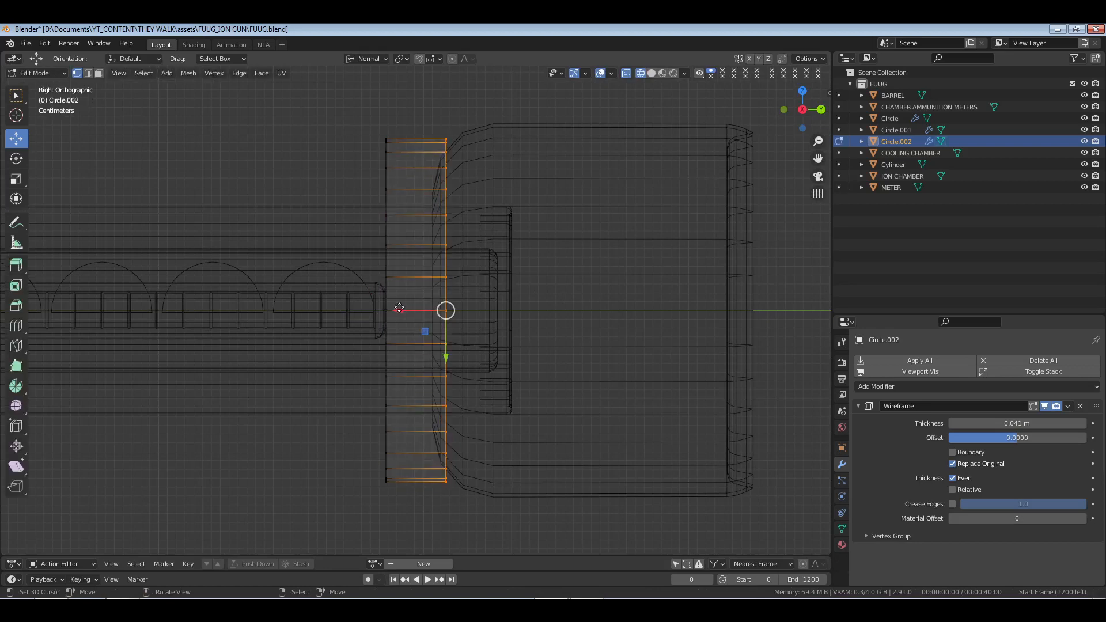
pyautogui.moveTo(399, 308); pyautogui.dragTo(447, 298)
pyautogui.press('Tab')
# Return to solid shading and select the front wireframe sleeve together with both narrow rings.
pyautogui.scroll(-9, 420, 253)
pyautogui.keyDown('shift'); pyautogui.moveTo(295, 307); pyautogui.dragTo(494, 312, button='middle'); pyautogui.keyUp('shift')
pyautogui.press('z')
pyautogui.click(567, 312)
pyautogui.scroll(3, 458, 297)
pyautogui.moveTo(404, 301); pyautogui.dragTo(467, 237, button='middle')
pyautogui.keyDown('shift'); pyautogui.click(444, 221); pyautogui.keyUp('shift')
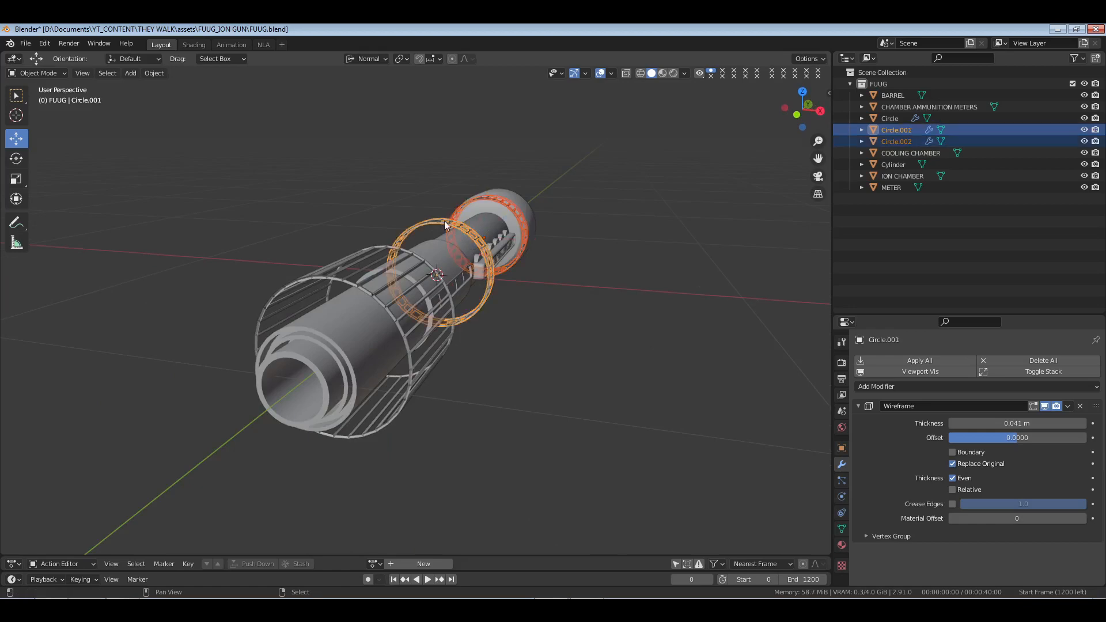
pyautogui.keyDown('shift'); pyautogui.click(322, 265); pyautogui.keyUp('shift')
pyautogui.press('s')
pyautogui.hotkey('shift', 'y')
pyautogui.hotkey('shift', 'y')
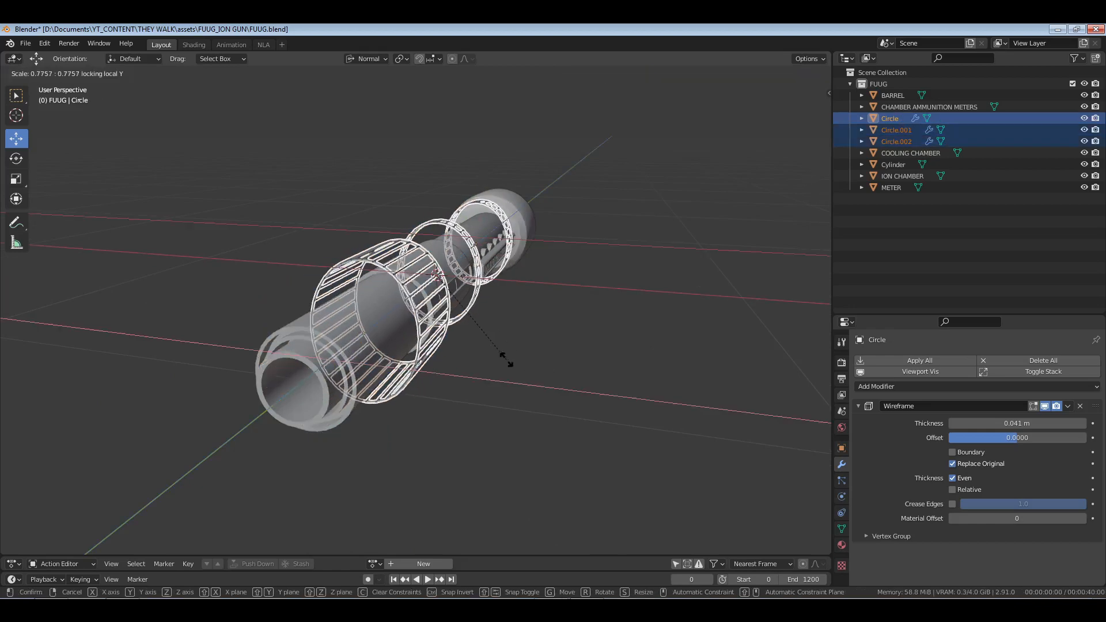
pyautogui.press('Escape')
pyautogui.press('s')
pyautogui.hotkey('shift', 'x')
pyautogui.hotkey('shift', 'x')
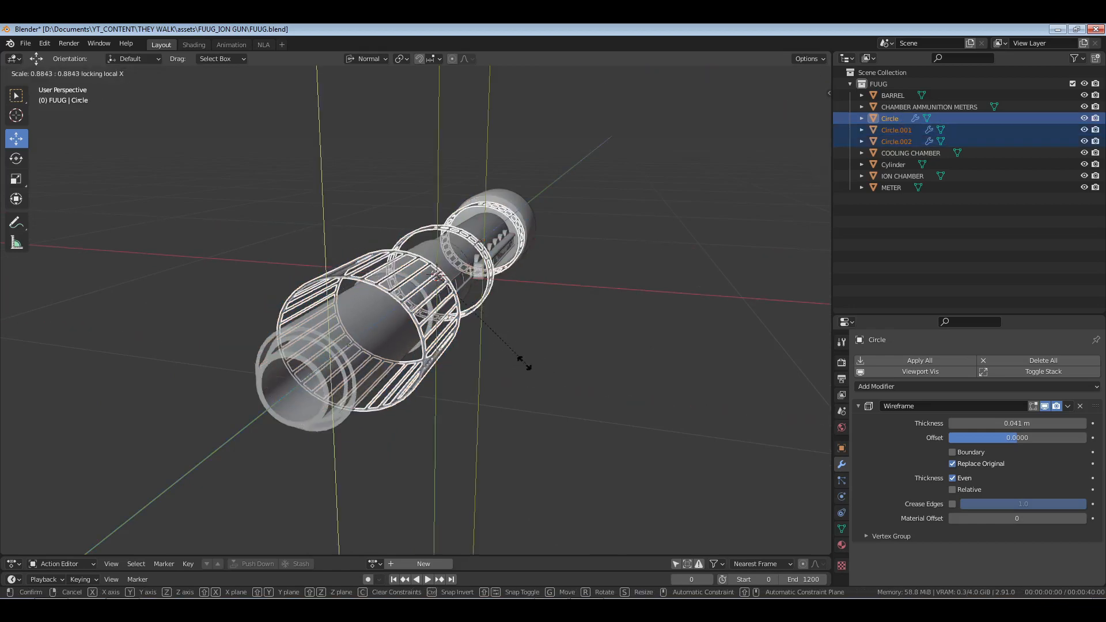
pyautogui.press('Escape')
# Scale the sleeve and both rings down excluding local Z, by about 0.8 and again by about 0.89, to fit closely around the barrel.
pyautogui.press('s')
pyautogui.hotkey('shift', 'z')
pyautogui.hotkey('shift', 'z')
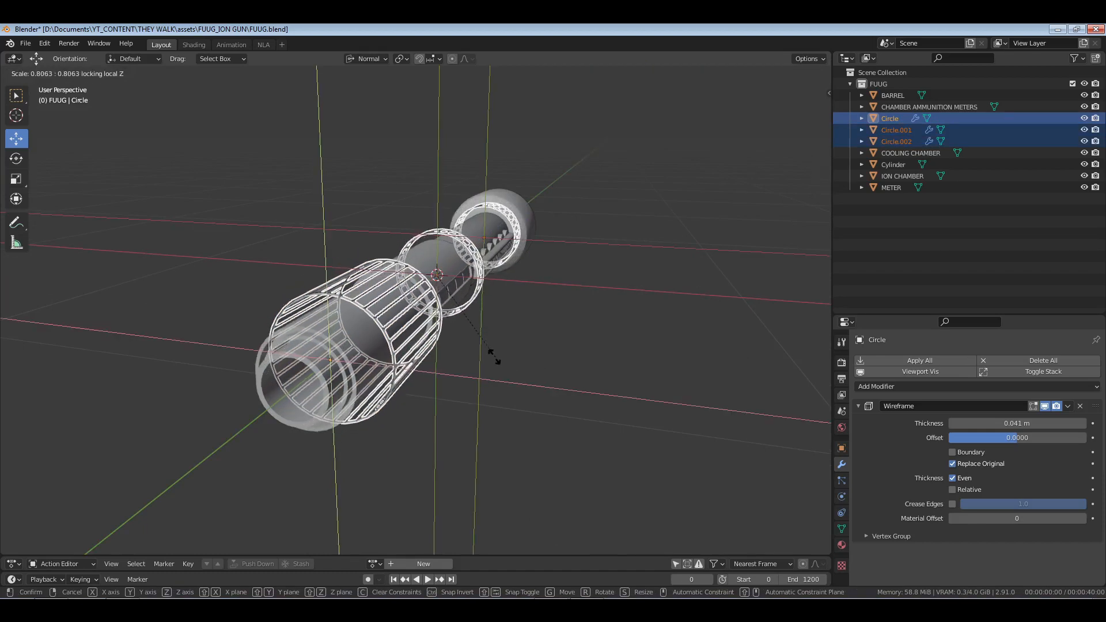
pyautogui.click(484, 356)
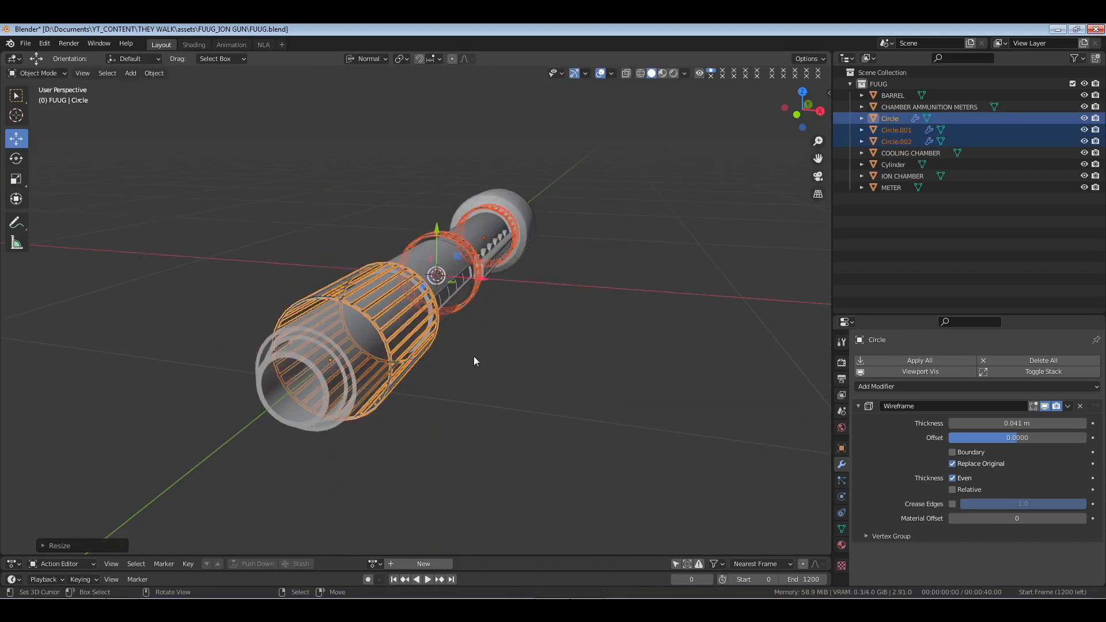
pyautogui.moveTo(433, 350); pyautogui.dragTo(576, 378, button='middle')
pyautogui.scroll(-1, 466, 352)
pyautogui.press('s')
pyautogui.hotkey('shift', 'z')
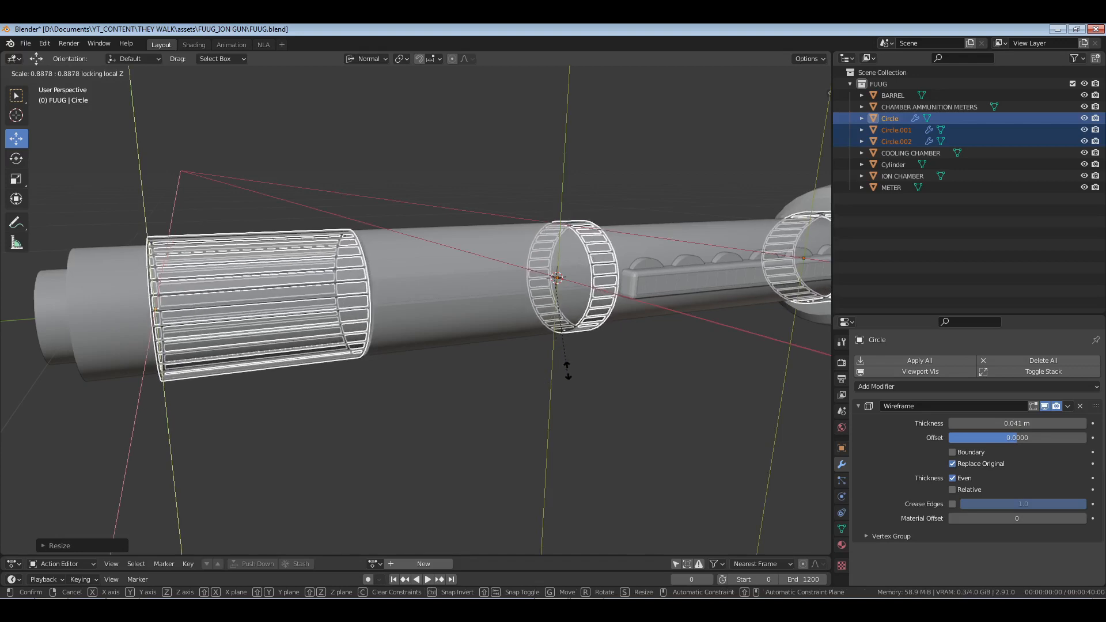
pyautogui.click(568, 371)
pyautogui.moveTo(472, 374)
pyautogui.mouseDown(button='middle')
pyautogui.moveTo(540, 371)
pyautogui.moveTo(455, 378)
pyautogui.mouseUp(button='middle')
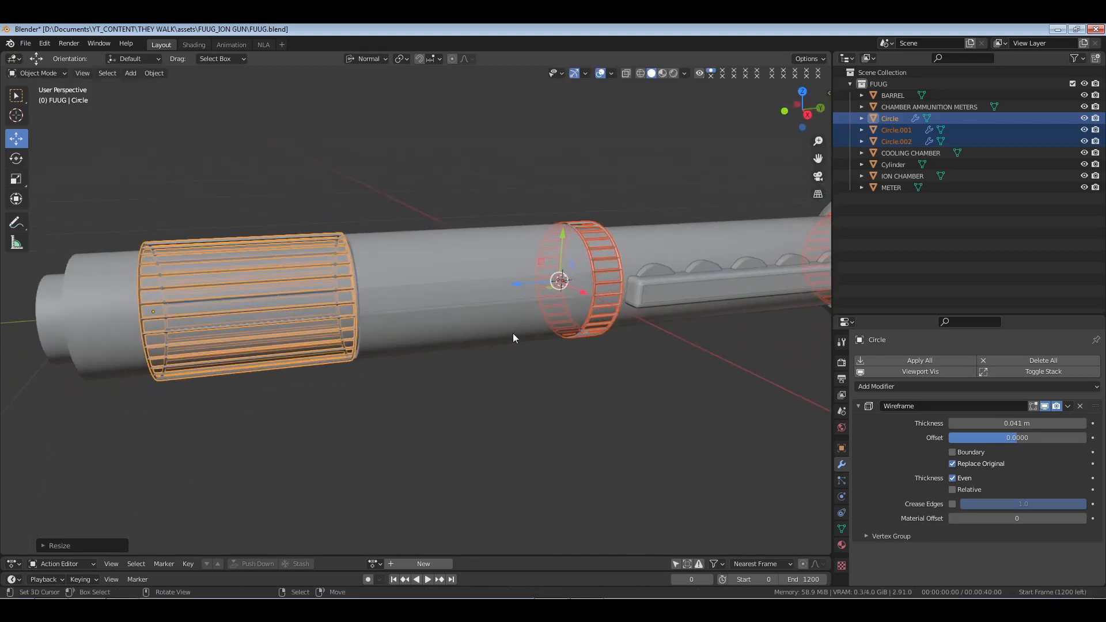
# Deselect all objects and save the blend file.
pyautogui.hotkey('alt', 'a')
pyautogui.scroll(-3, 521, 327)
pyautogui.hotkey('ctrl', 's')
# Apply the Wireframe modifier on the front sleeve, the middle ring and the ring at the wide cylinder.
pyautogui.keyDown('shift'); pyautogui.moveTo(603, 316); pyautogui.dragTo(417, 354, button='middle'); pyautogui.keyUp('shift')
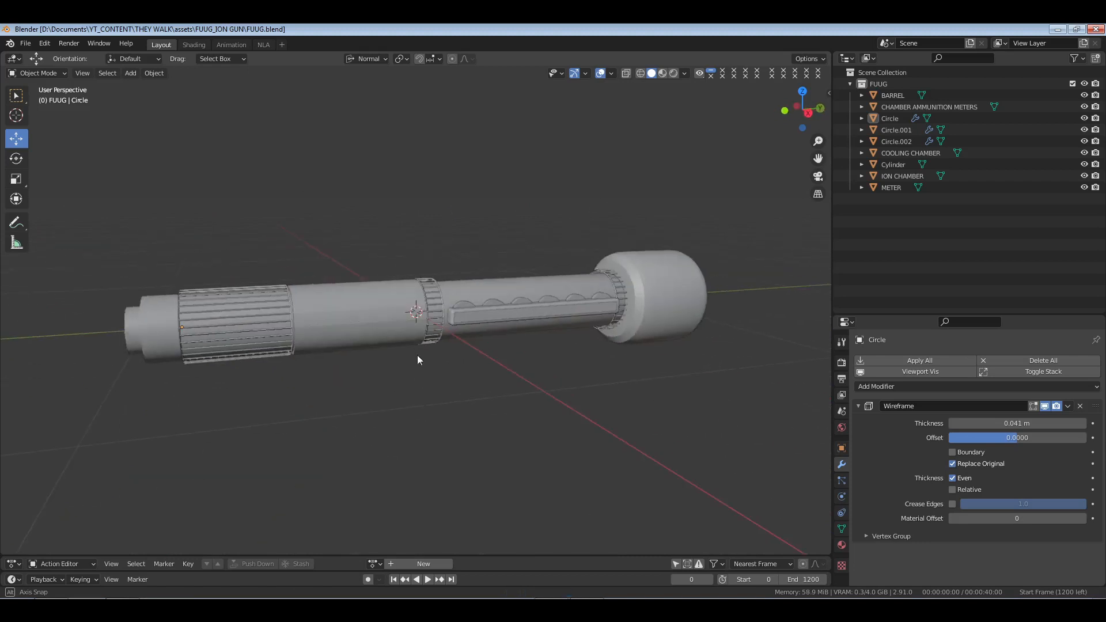
pyautogui.scroll(4, 414, 355)
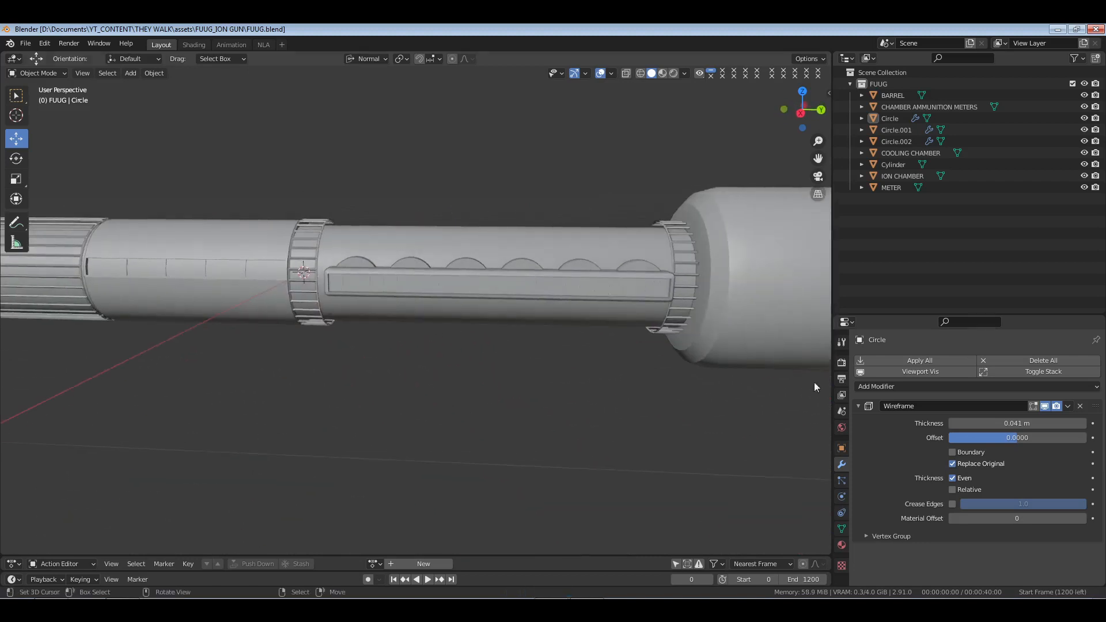
pyautogui.click(909, 362)
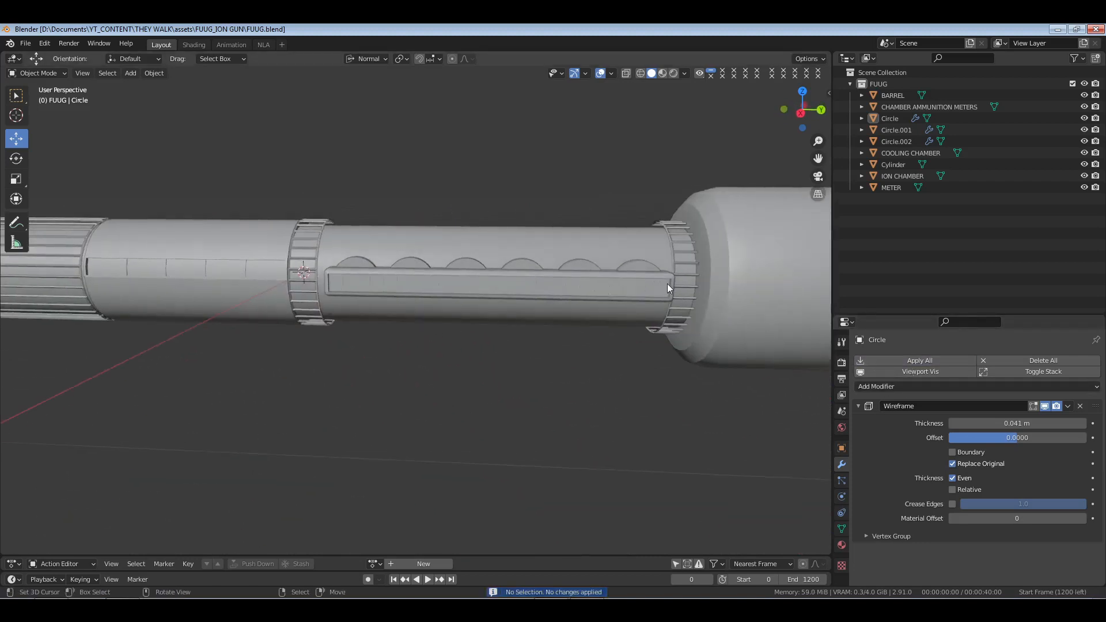
pyautogui.click(896, 118)
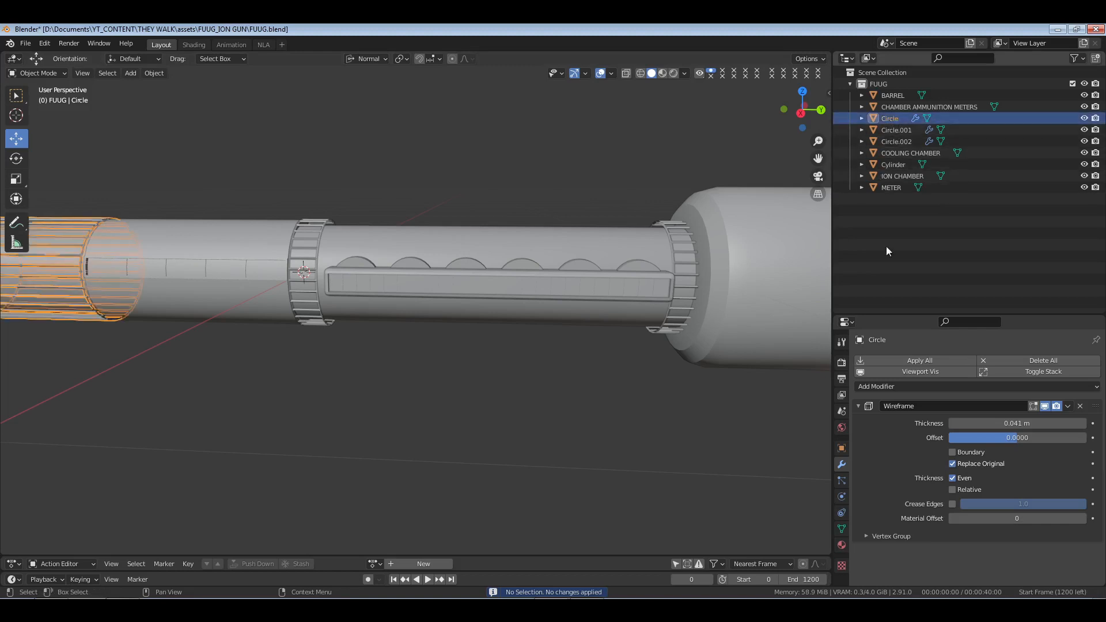
pyautogui.click(921, 362)
pyautogui.click(898, 131)
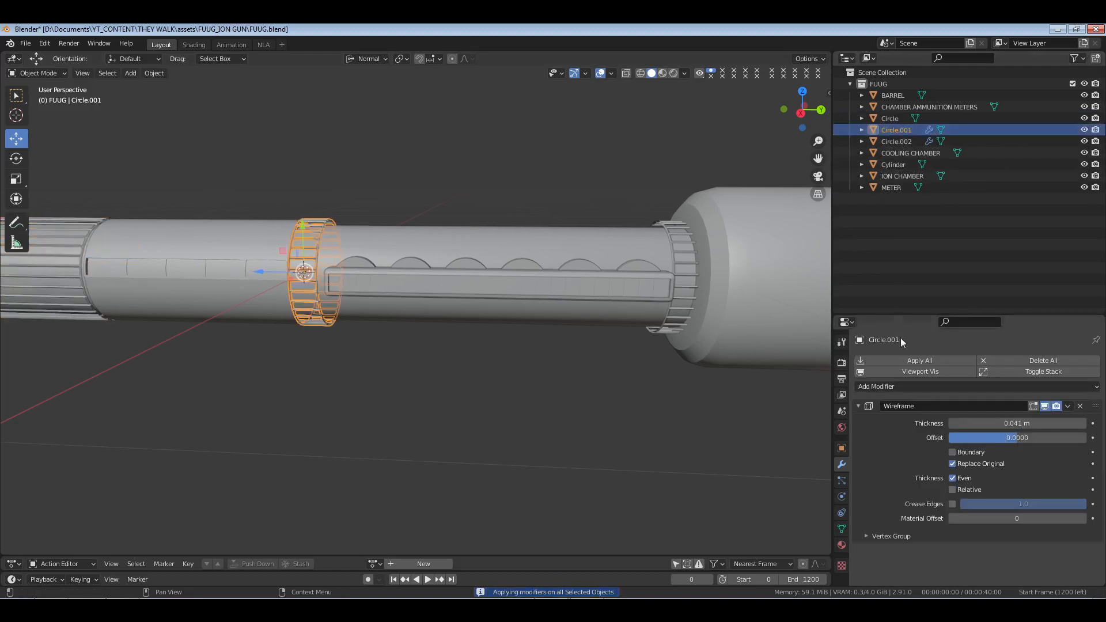
pyautogui.click(916, 361)
pyautogui.click(897, 142)
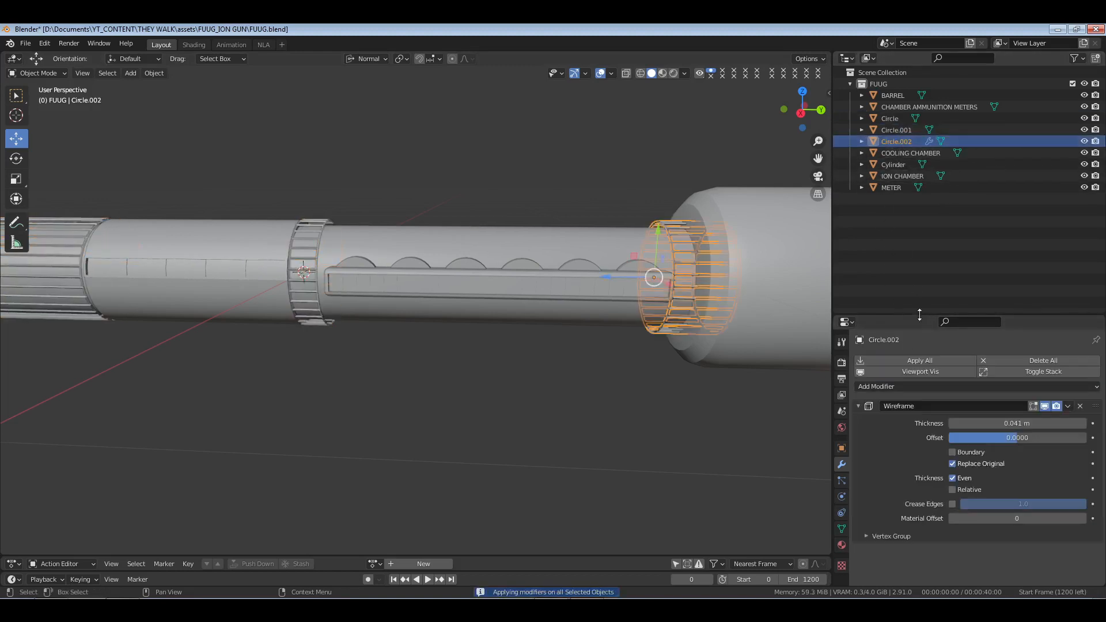
pyautogui.click(928, 356)
# Select the ring at the wide cylinder, the middle ring and the front sleeve, and scale them by about 0.91 excluding local Z.
pyautogui.keyDown('shift'); pyautogui.moveTo(571, 269); pyautogui.dragTo(610, 269, button='middle'); pyautogui.keyUp('shift')
pyautogui.keyDown('shift'); pyautogui.click(545, 231); pyautogui.keyUp('shift')
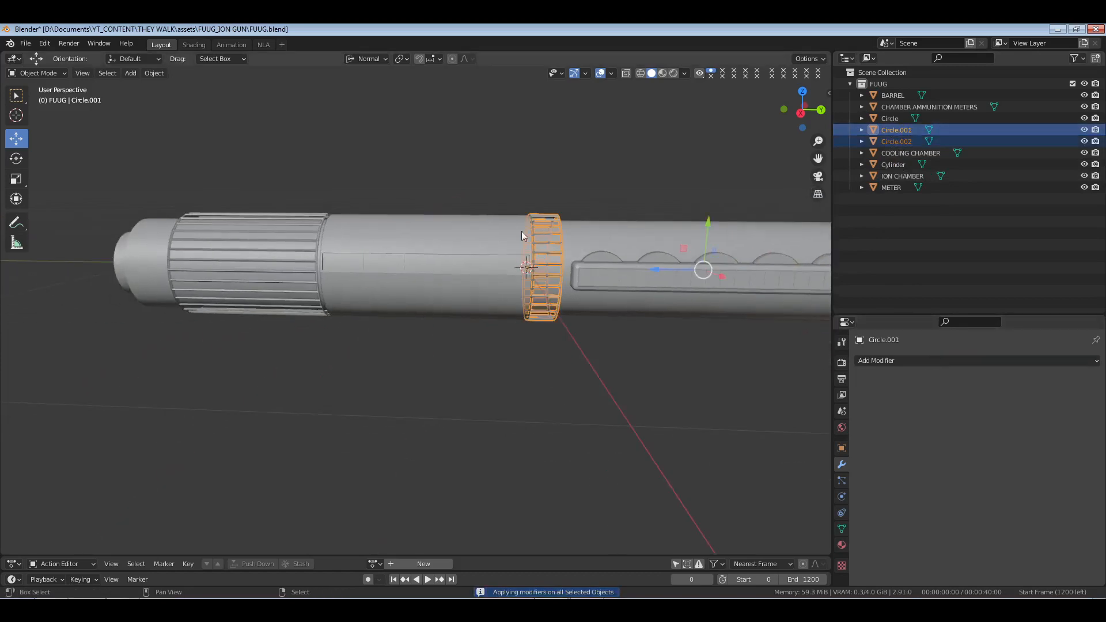
pyautogui.keyDown('shift'); pyautogui.click(282, 227); pyautogui.keyUp('shift')
pyautogui.moveTo(282, 227); pyautogui.dragTo(495, 273, button='middle')
pyautogui.press('s')
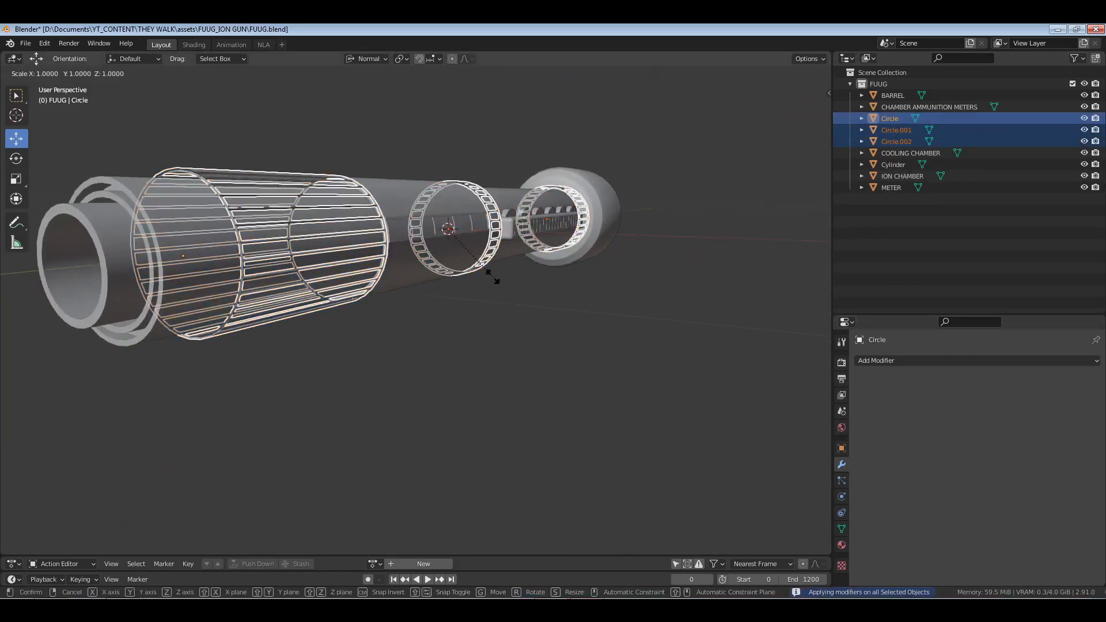
pyautogui.hotkey('shift', 'z')
pyautogui.hotkey('shift', 'z')
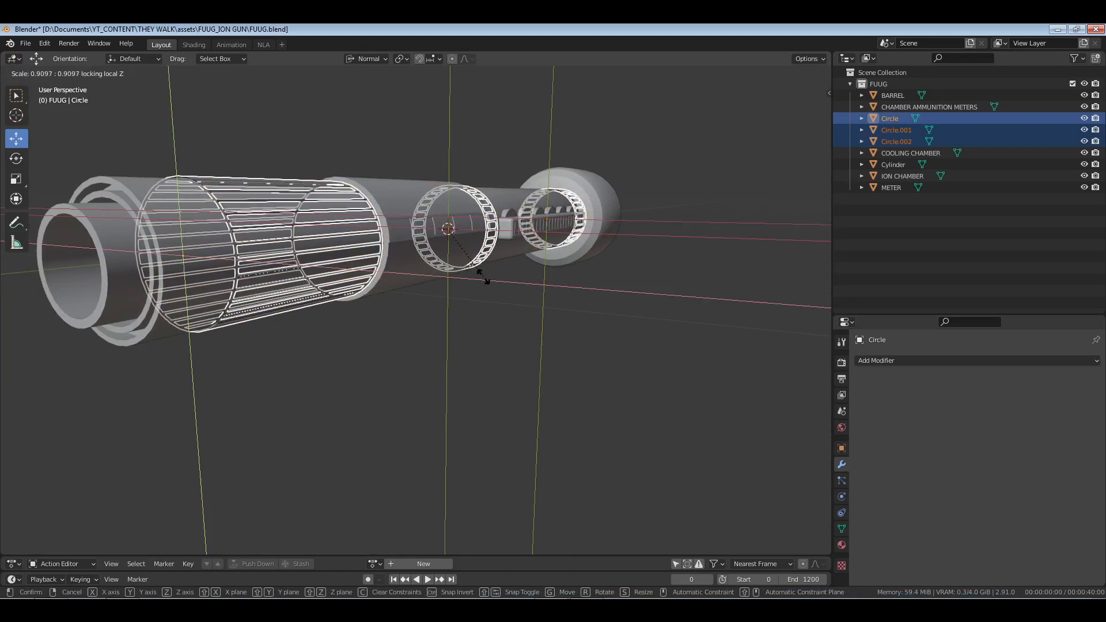
pyautogui.click(478, 277)
# Examine from the front, in wireframe and solid shading, how closely the sleeve and both rings fit the barrel.
pyautogui.moveTo(437, 277); pyautogui.dragTo(462, 281, button='middle')
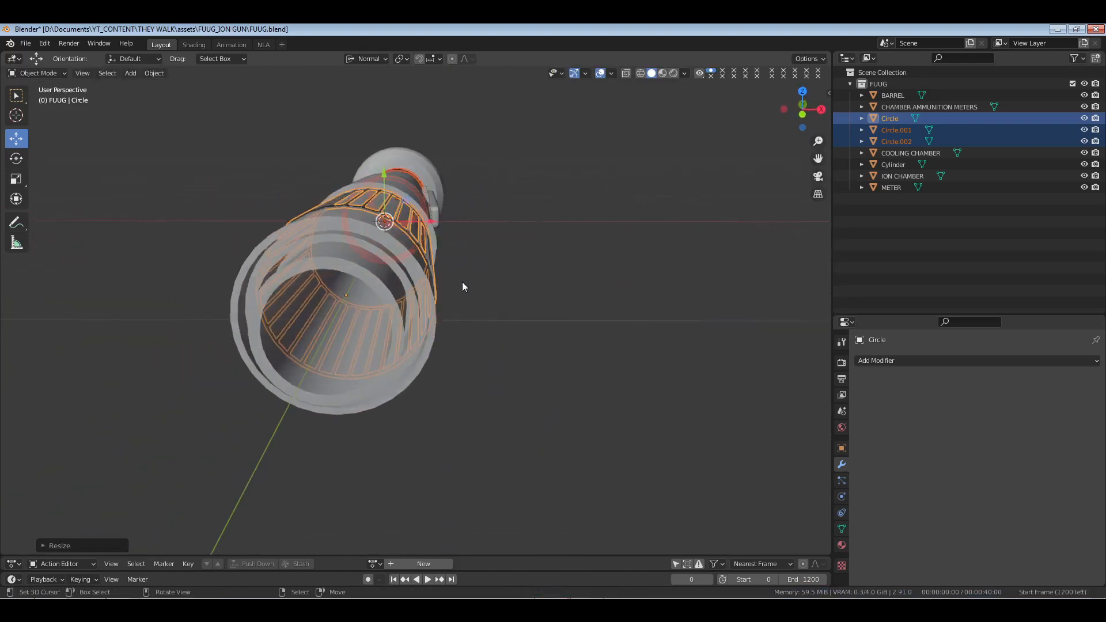
pyautogui.press('KP_1')
pyautogui.press('z')
pyautogui.click(454, 272)
pyautogui.scroll(5, 437, 227)
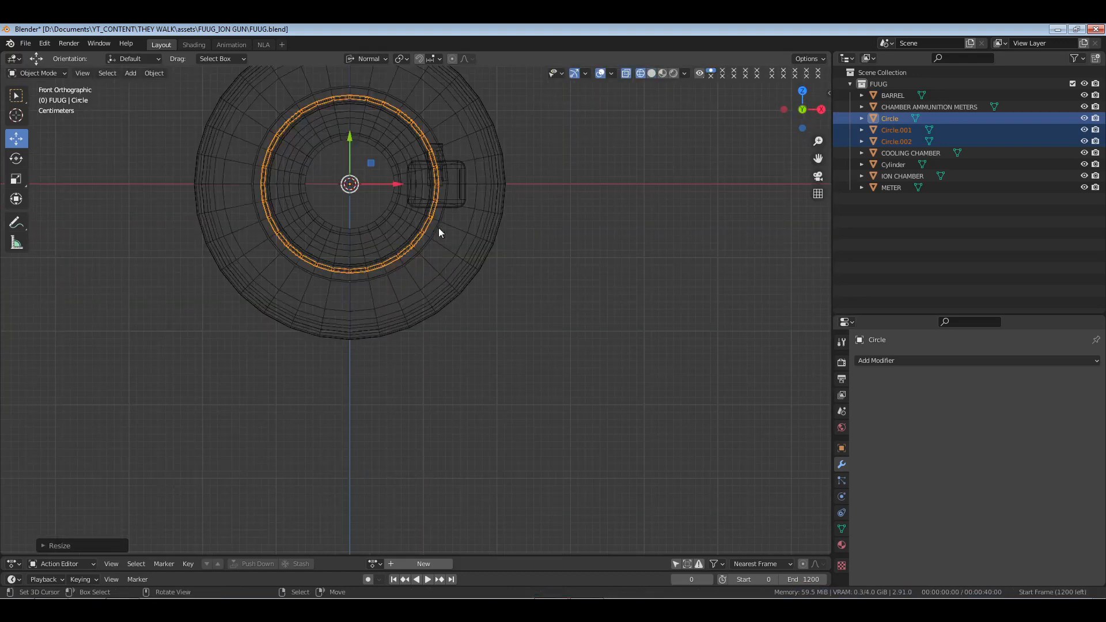
pyautogui.press('z')
pyautogui.click(563, 301)
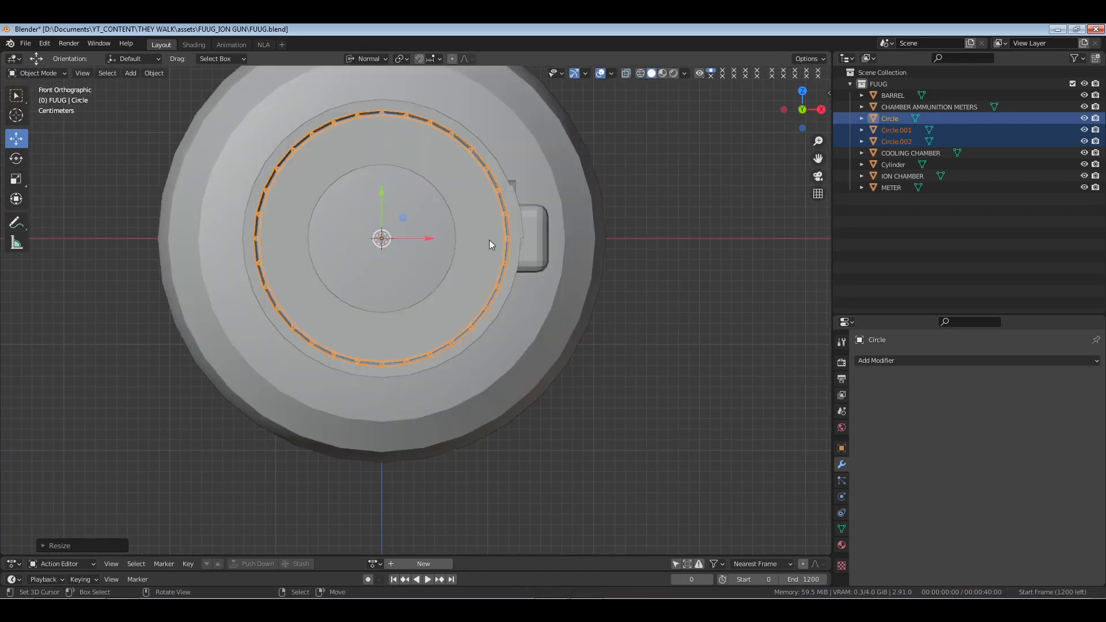
pyautogui.moveTo(489, 240); pyautogui.dragTo(484, 242, button='middle')
pyautogui.scroll(-1, 485, 241)
pyautogui.moveTo(487, 252); pyautogui.dragTo(448, 309, button='middle')
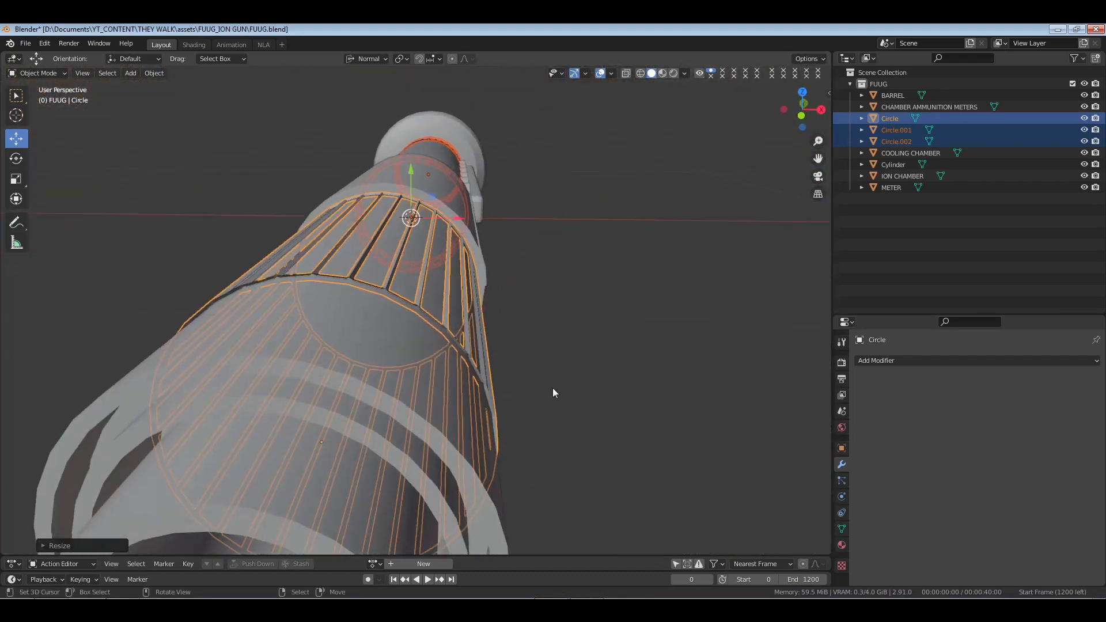
# Fine-tune the scale of the sleeve and both rings excluding local Z, clear the selection and save the blend file.
pyautogui.press('s')
pyautogui.hotkey('shift', 'z')
pyautogui.hotkey('shift', 'z')
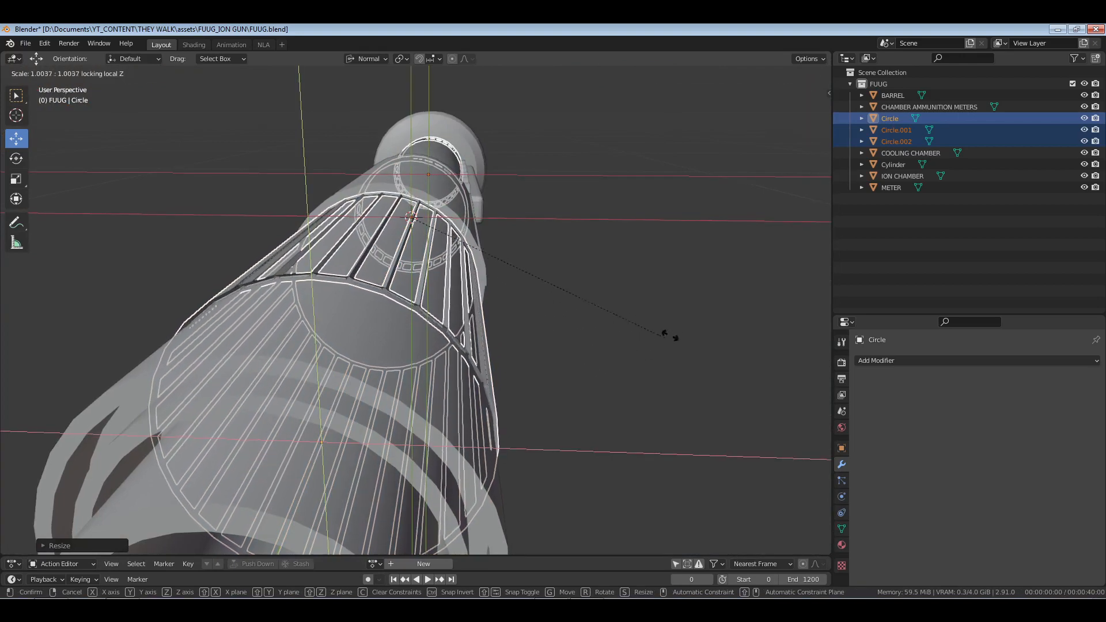
pyautogui.click(677, 370)
pyautogui.click(582, 337)
pyautogui.hotkey('ctrl', 's')
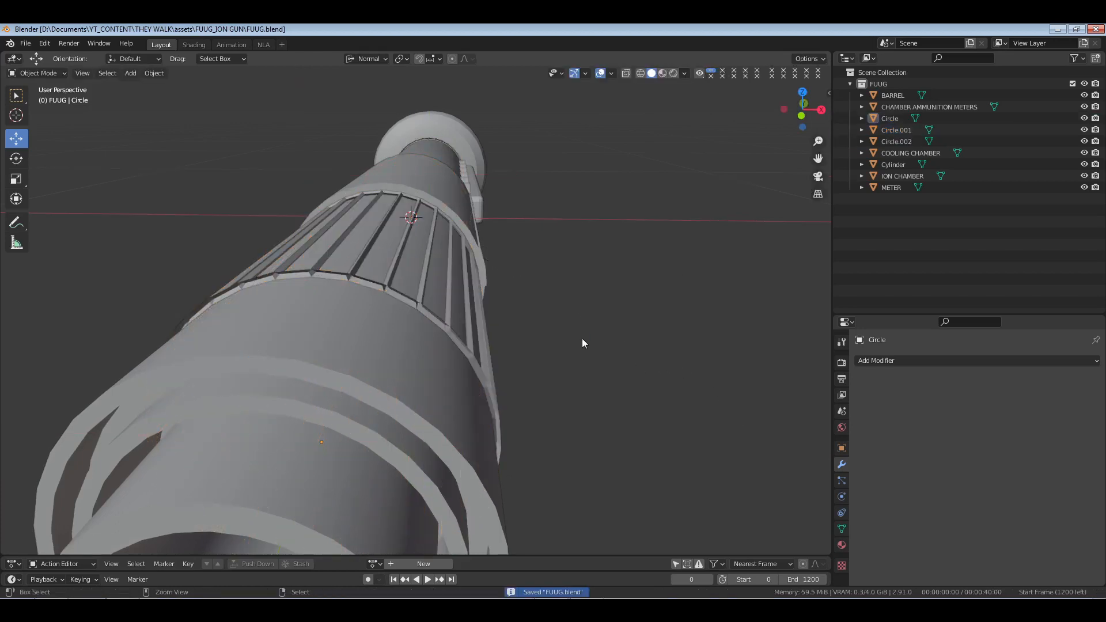
# Stretch the middle ring by moving its rear-end vertices along the barrel to the wide cylinder, working in side wireframe view.
pyautogui.moveTo(582, 337); pyautogui.dragTo(414, 236, button='middle')
pyautogui.scroll(-3, 509, 312)
pyautogui.click(413, 292)
pyautogui.press('Tab')
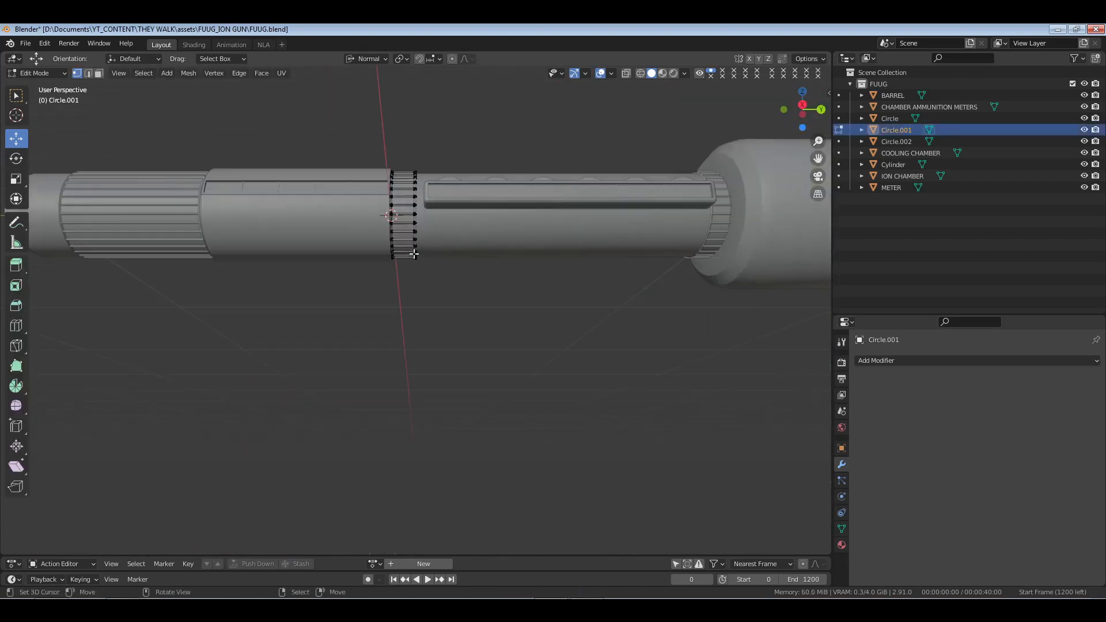
pyautogui.press('KP_3')
pyautogui.press('4')
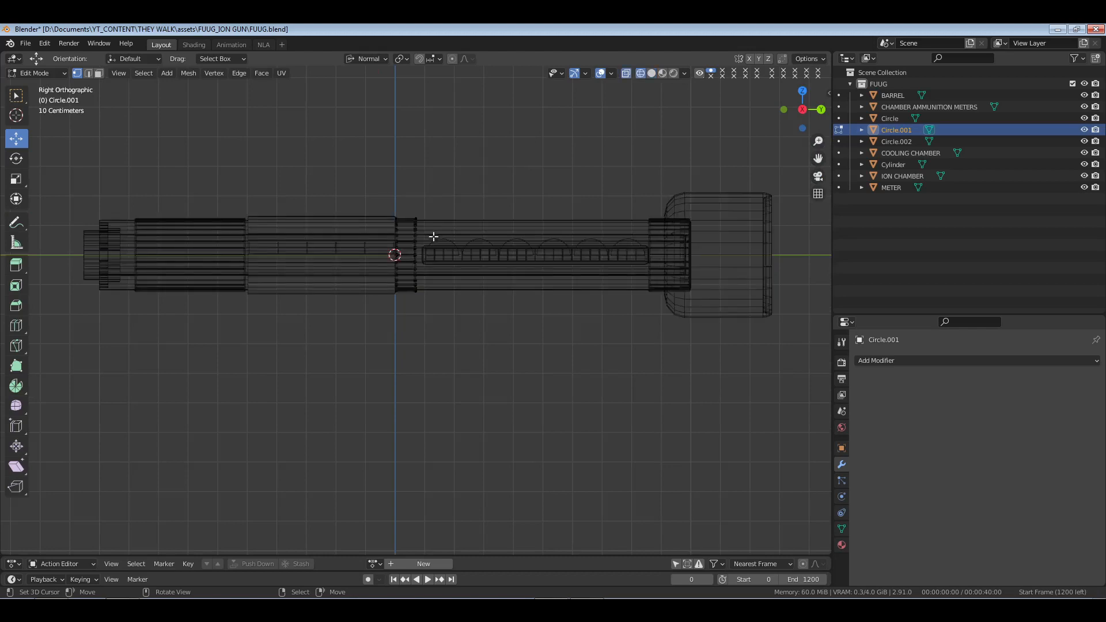
pyautogui.press('KP_Decimal')
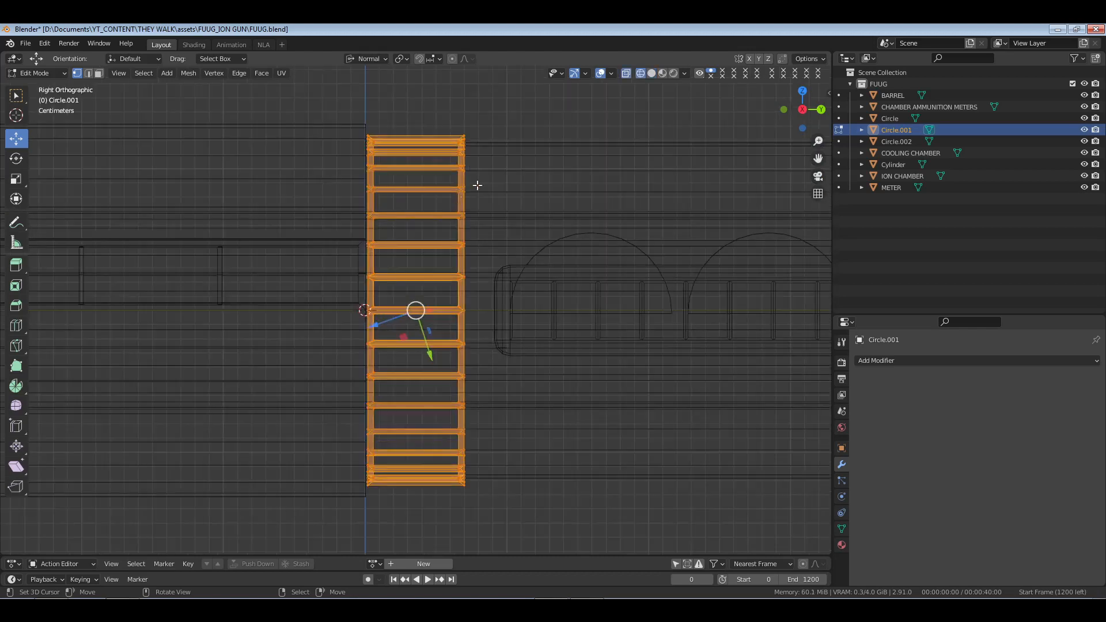
pyautogui.moveTo(505, 118); pyautogui.dragTo(420, 531)
pyautogui.scroll(-5, 500, 387)
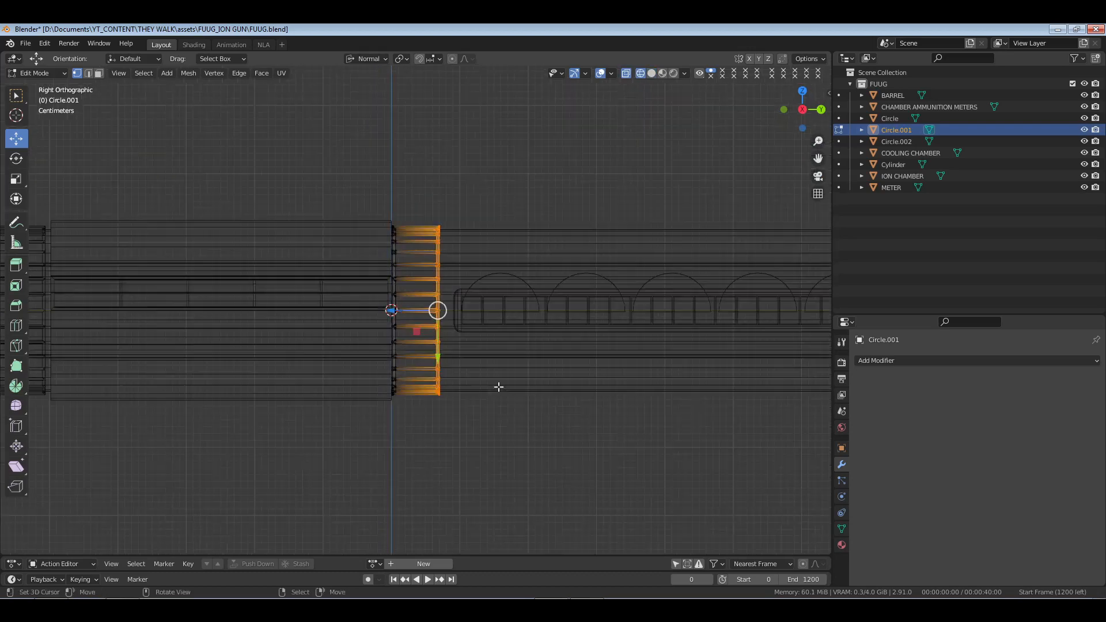
pyautogui.keyDown('shift'); pyautogui.moveTo(567, 329); pyautogui.dragTo(394, 321, button='middle'); pyautogui.keyUp('shift')
pyautogui.press('e')
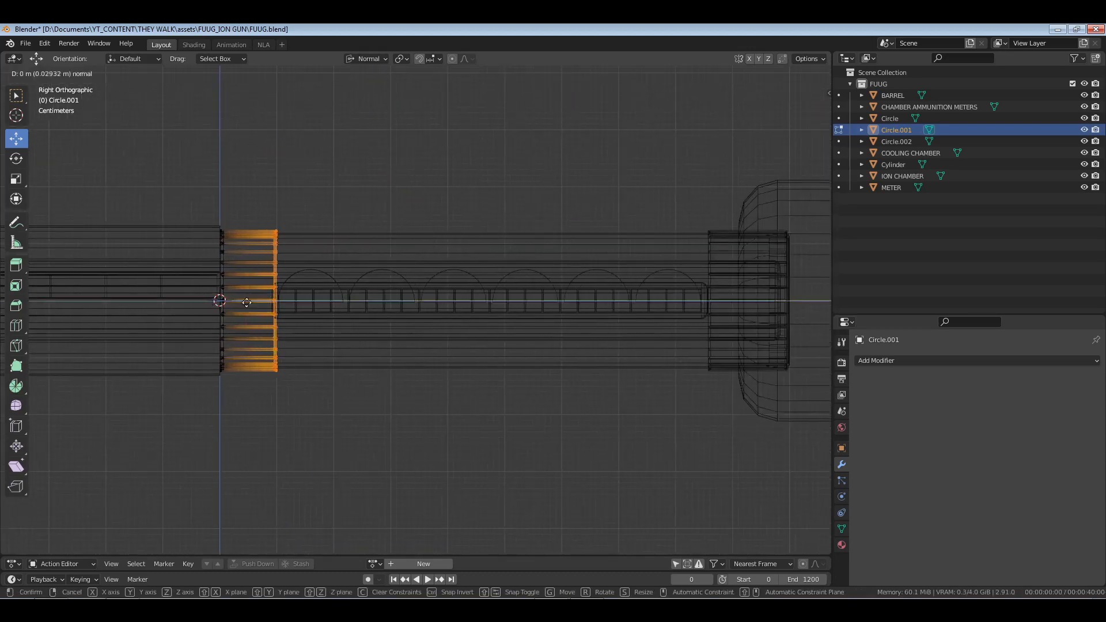
pyautogui.click(659, 320)
# Return to object mode in solid shading, deselect everything and save the blend file.
pyautogui.press('Tab')
pyautogui.press('z')
pyautogui.moveTo(493, 267)
pyautogui.mouseDown(button='middle')
pyautogui.moveTo(524, 288)
pyautogui.moveTo(482, 295)
pyautogui.moveTo(471, 341)
pyautogui.moveTo(474, 320)
pyautogui.moveTo(426, 302)
pyautogui.moveTo(342, 299)
pyautogui.moveTo(517, 293)
pyautogui.moveTo(382, 297)
pyautogui.moveTo(455, 305)
pyautogui.mouseUp(button='middle')
pyautogui.click(599, 287)
pyautogui.hotkey('alt', 'a')
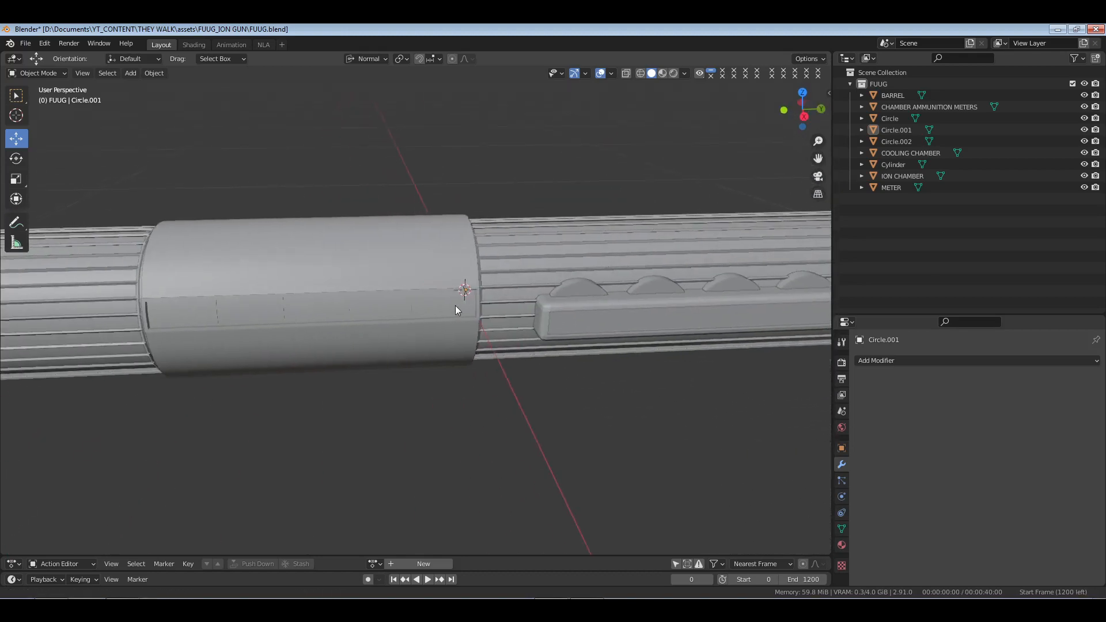
pyautogui.hotkey('ctrl', 's')
# Join Circle, Circle.001 and Circle.002 into one object, then deselect all and save the file.
pyautogui.scroll(-6, 338, 296)
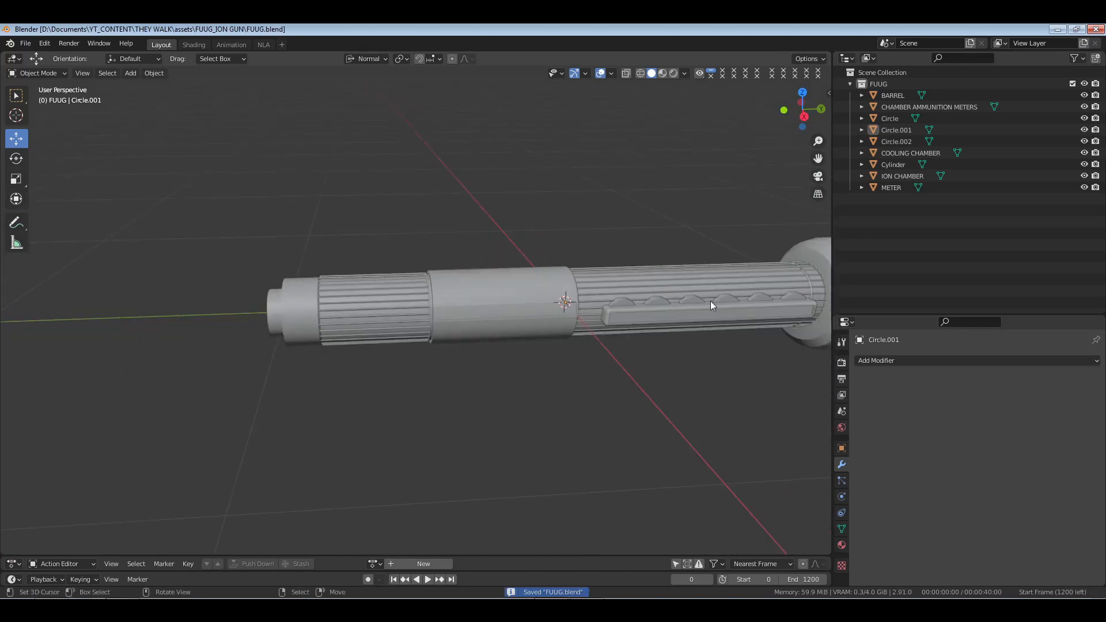
pyautogui.moveTo(711, 301); pyautogui.dragTo(506, 288, button='middle')
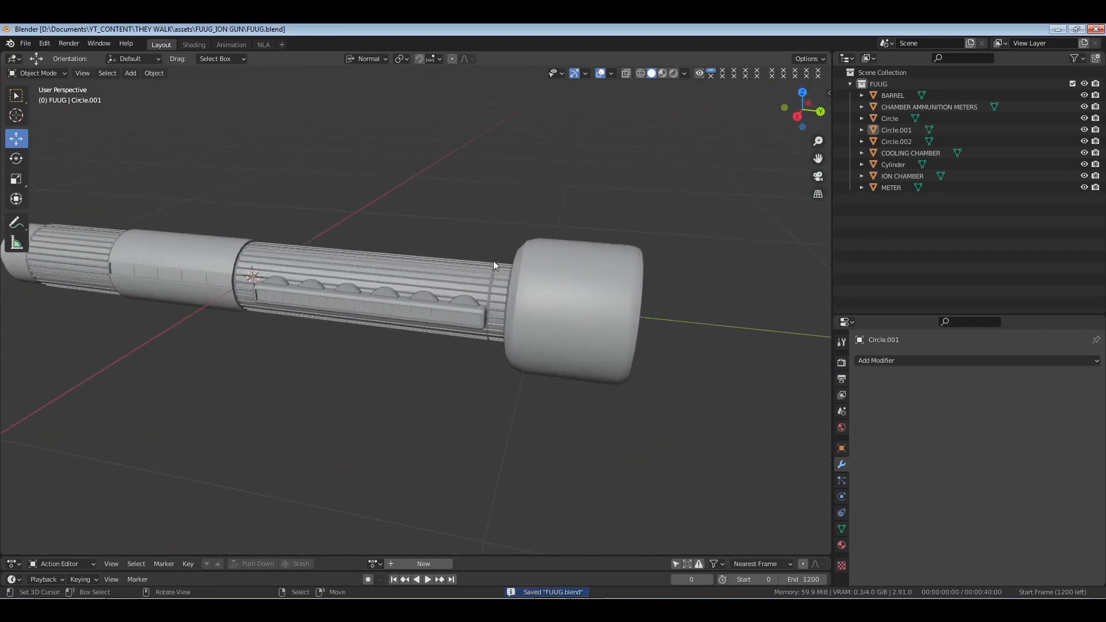
pyautogui.moveTo(278, 333); pyautogui.dragTo(581, 340, button='middle')
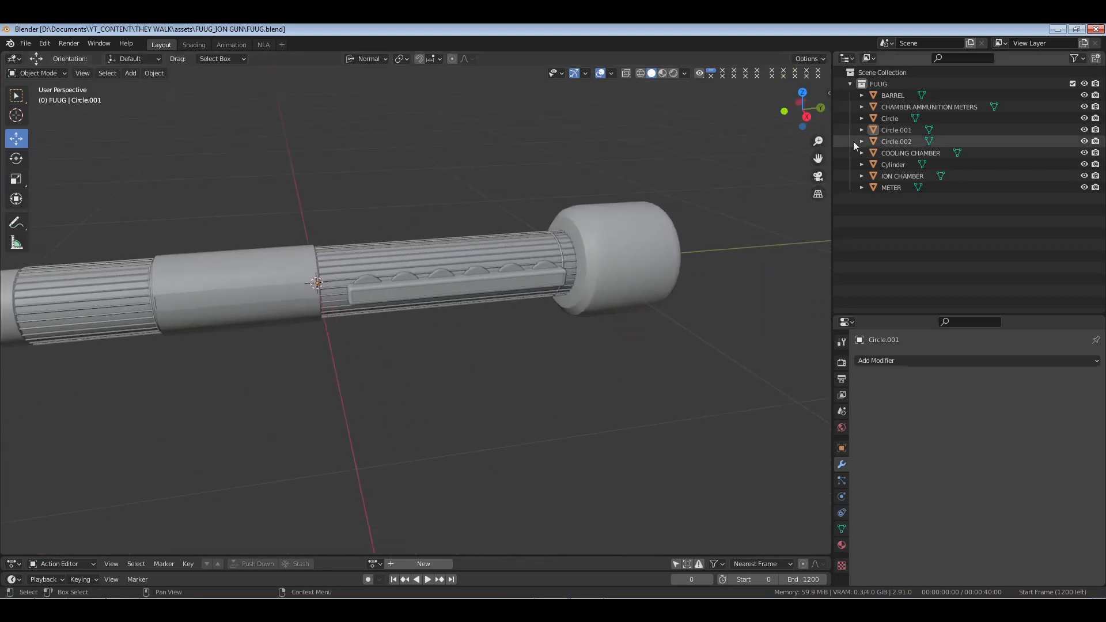
pyautogui.click(886, 123)
pyautogui.keyDown('shift'); pyautogui.click(889, 143); pyautogui.keyUp('shift')
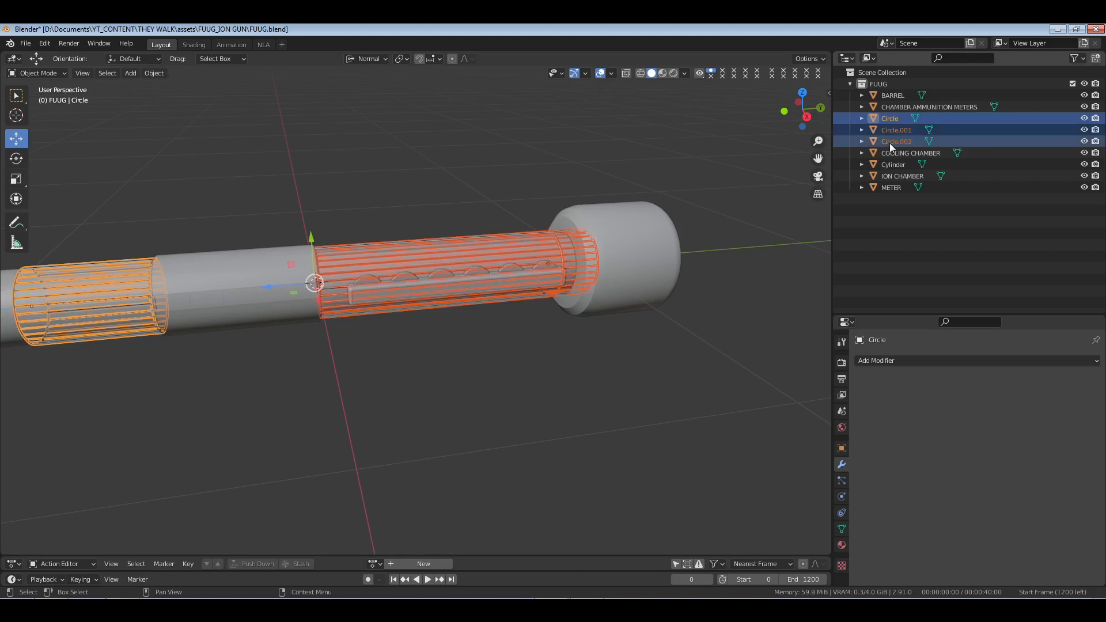
pyautogui.hotkey('ctrl', 'j')
pyautogui.hotkey('alt', 'a')
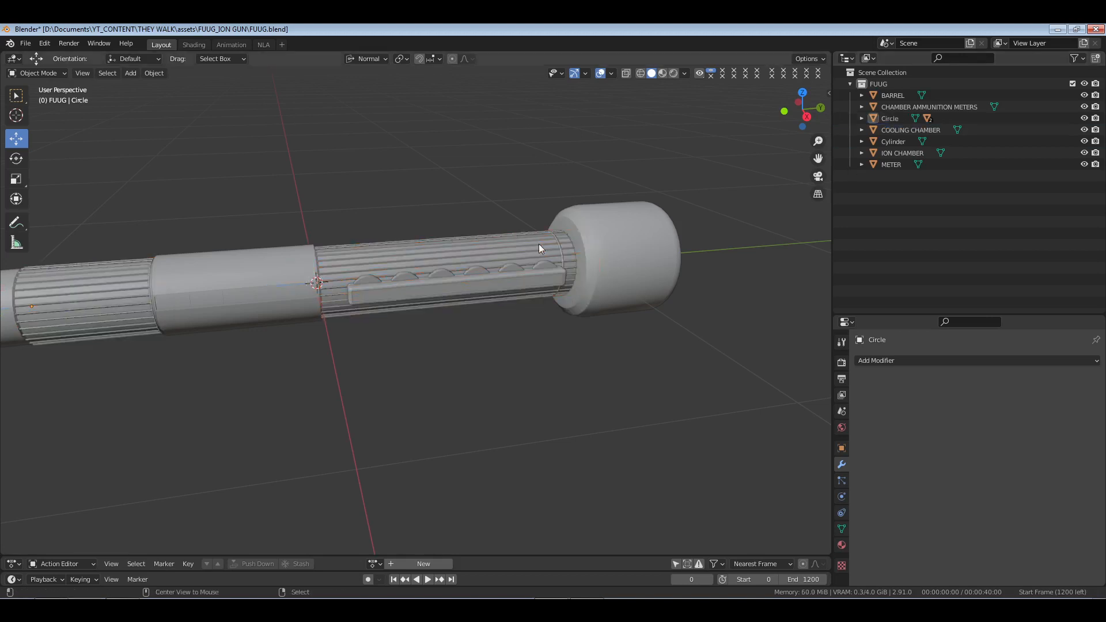
pyautogui.moveTo(387, 263)
pyautogui.keyDown('shift'); pyautogui.mouseDown(button='middle')
pyautogui.moveTo(523, 262)
pyautogui.moveTo(382, 285)
pyautogui.mouseUp(button='middle'); pyautogui.keyUp('shift')
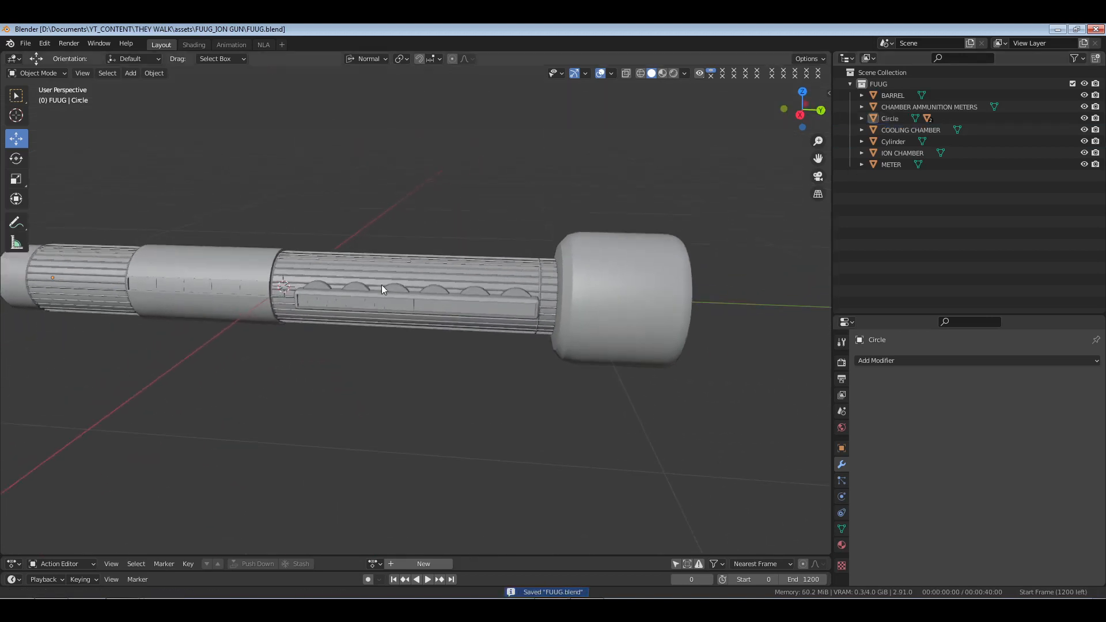
# Move the end vertices of the ribbed Circle section along the barrel axis to meet the adjacent chamber, and save the file.
pyautogui.moveTo(275, 291); pyautogui.dragTo(462, 295, button='middle')
pyautogui.moveTo(311, 295)
pyautogui.mouseDown(button='middle')
pyautogui.moveTo(344, 305)
pyautogui.moveTo(306, 299)
pyautogui.mouseUp(button='middle')
pyautogui.click(266, 308)
pyautogui.press('KP_3')
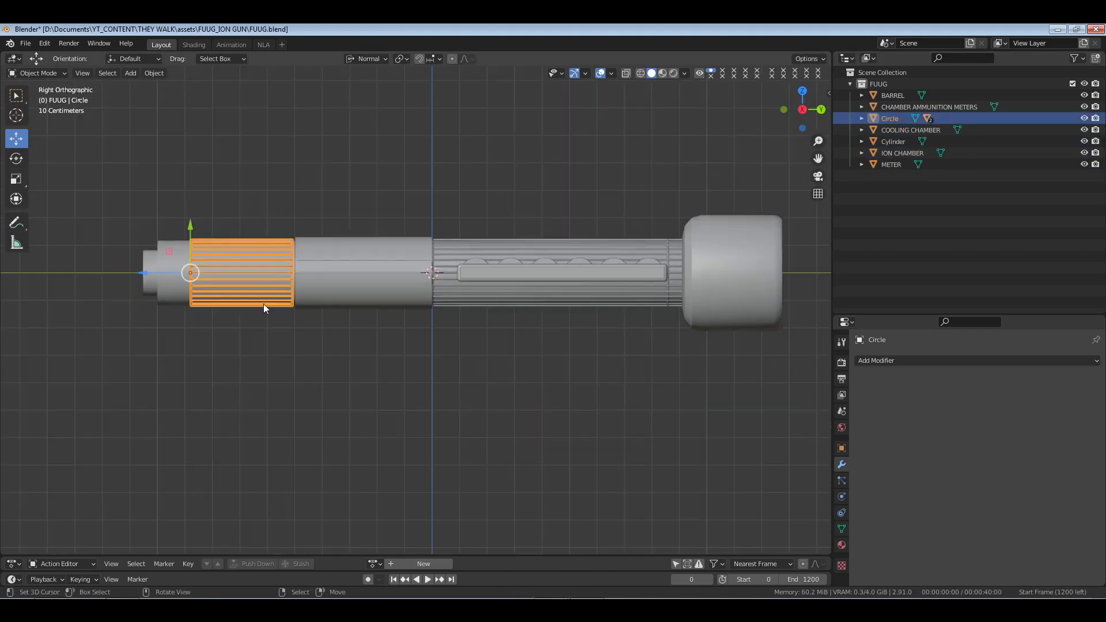
pyautogui.press('KP_Decimal')
pyautogui.press('Tab')
pyautogui.press('z')
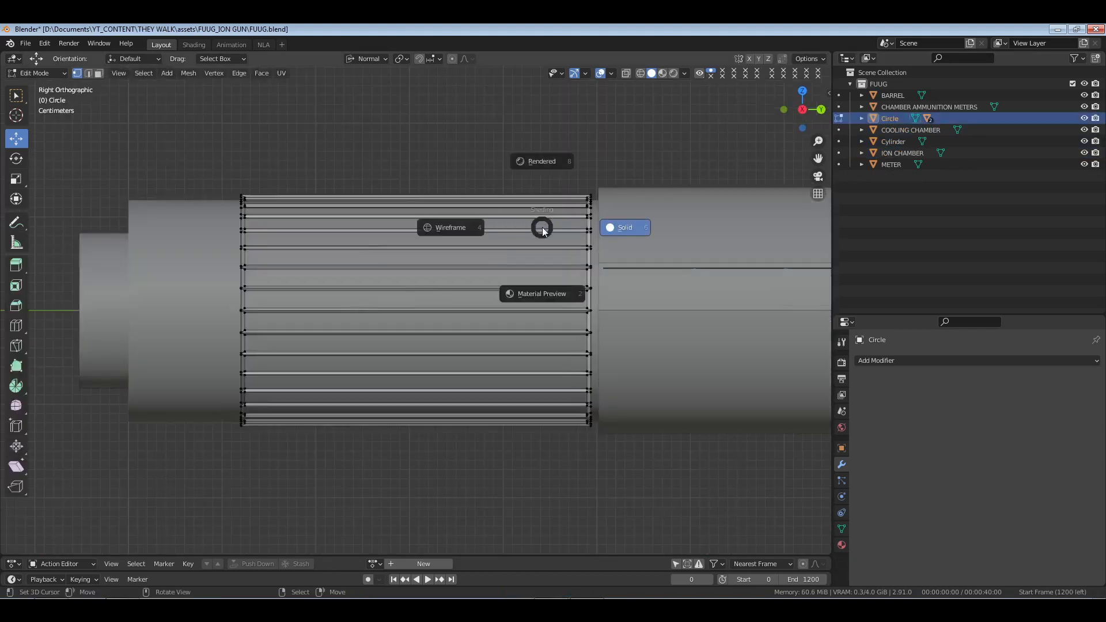
pyautogui.moveTo(547, 168); pyautogui.dragTo(707, 492)
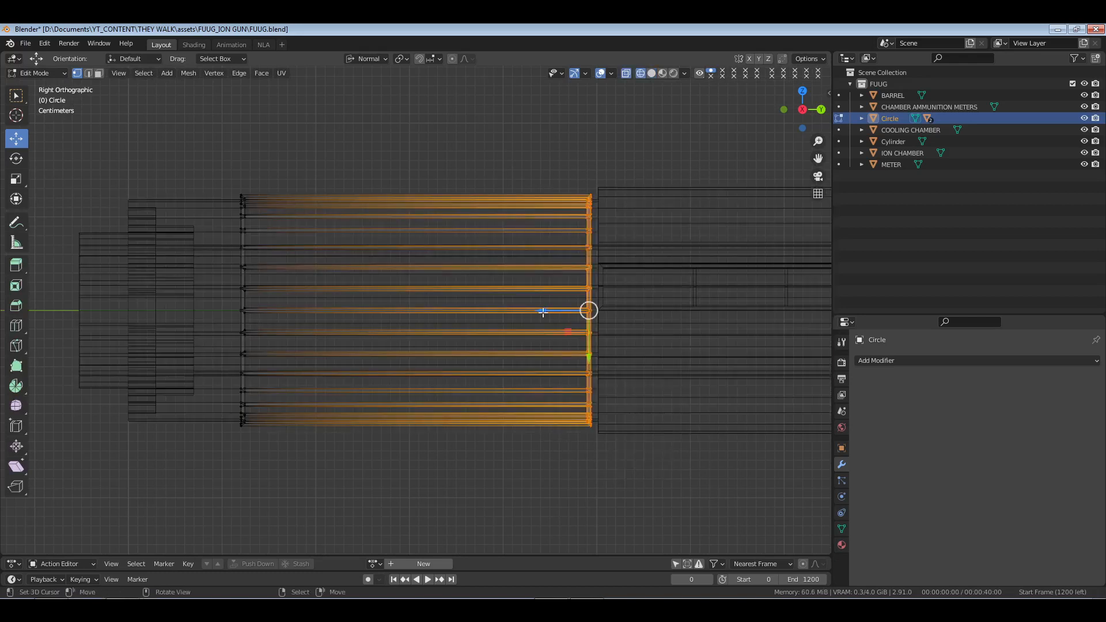
pyautogui.moveTo(545, 312); pyautogui.dragTo(560, 260)
pyautogui.press('Tab')
pyautogui.hotkey('alt', 'a')
pyautogui.hotkey('ctrl', 's')
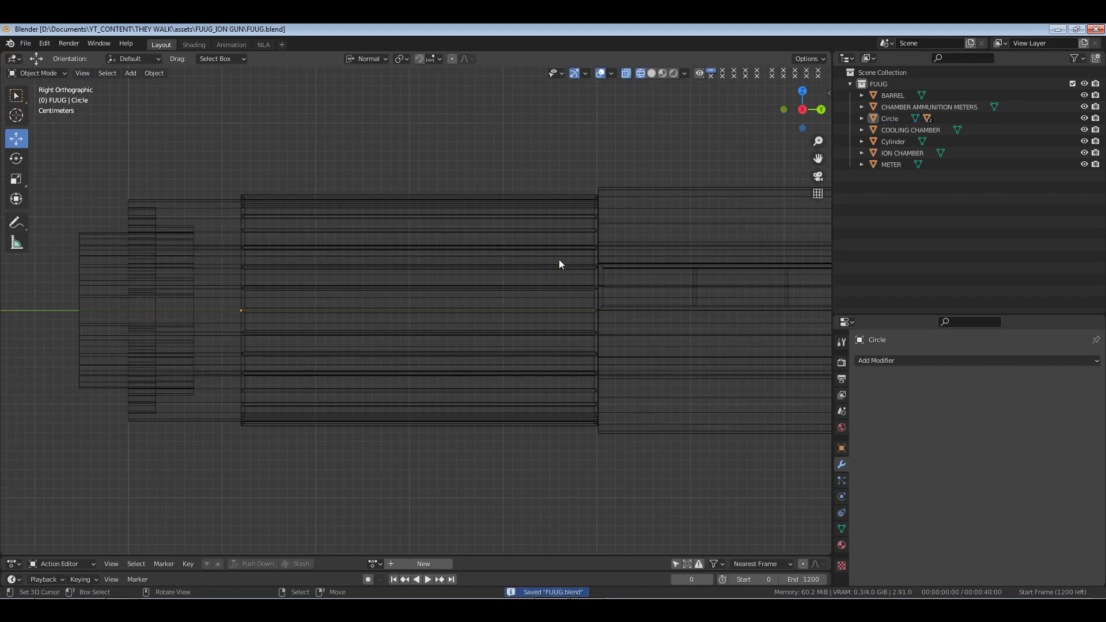
# Return to solid shading and open the mesh of the wide Cylinder head for editing.
pyautogui.press('z')
pyautogui.press('6')
pyautogui.moveTo(544, 264)
pyautogui.mouseDown(button='middle')
pyautogui.moveTo(568, 324)
pyautogui.moveTo(583, 291)
pyautogui.moveTo(514, 327)
pyautogui.moveTo(622, 326)
pyautogui.moveTo(543, 313)
pyautogui.moveTo(451, 327)
pyautogui.moveTo(552, 319)
pyautogui.moveTo(537, 315)
pyautogui.moveTo(550, 357)
pyautogui.moveTo(520, 314)
pyautogui.moveTo(543, 314)
pyautogui.moveTo(444, 314)
pyautogui.moveTo(575, 321)
pyautogui.moveTo(386, 331)
pyautogui.moveTo(488, 339)
pyautogui.moveTo(474, 338)
pyautogui.moveTo(507, 320)
pyautogui.moveTo(411, 333)
pyautogui.mouseUp(button='middle')
pyautogui.click(538, 315)
pyautogui.scroll(3, 488, 339)
pyautogui.press('Tab')
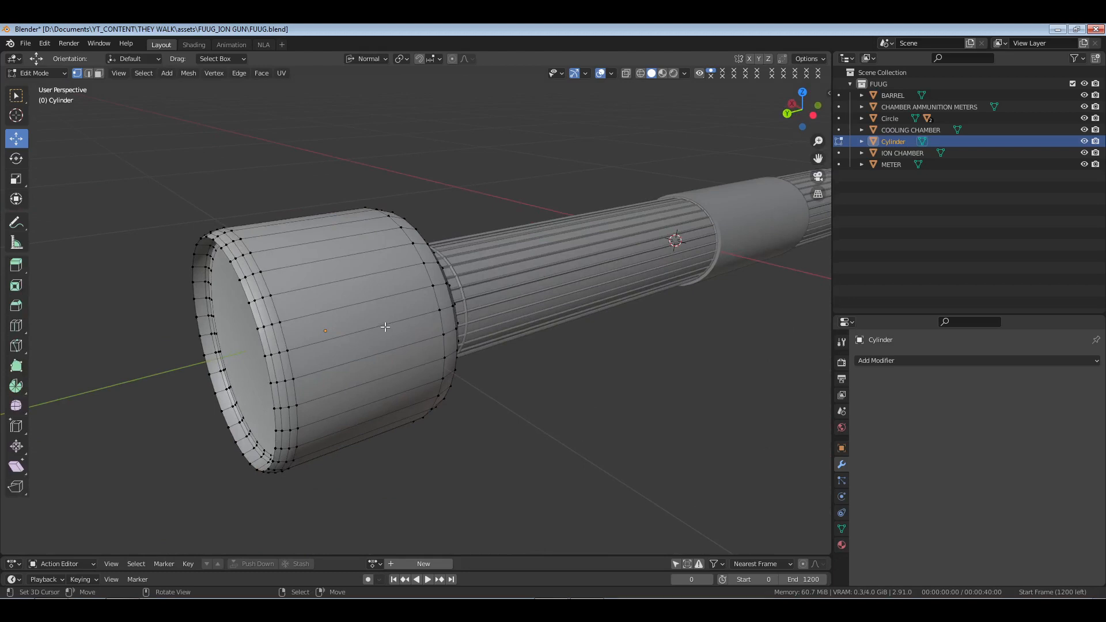
# Try to apply Checker Deselect to all faces of the Cylinder head except its round end cap.
pyautogui.moveTo(317, 353); pyautogui.dragTo(336, 354, button='middle')
pyautogui.click(340, 360)
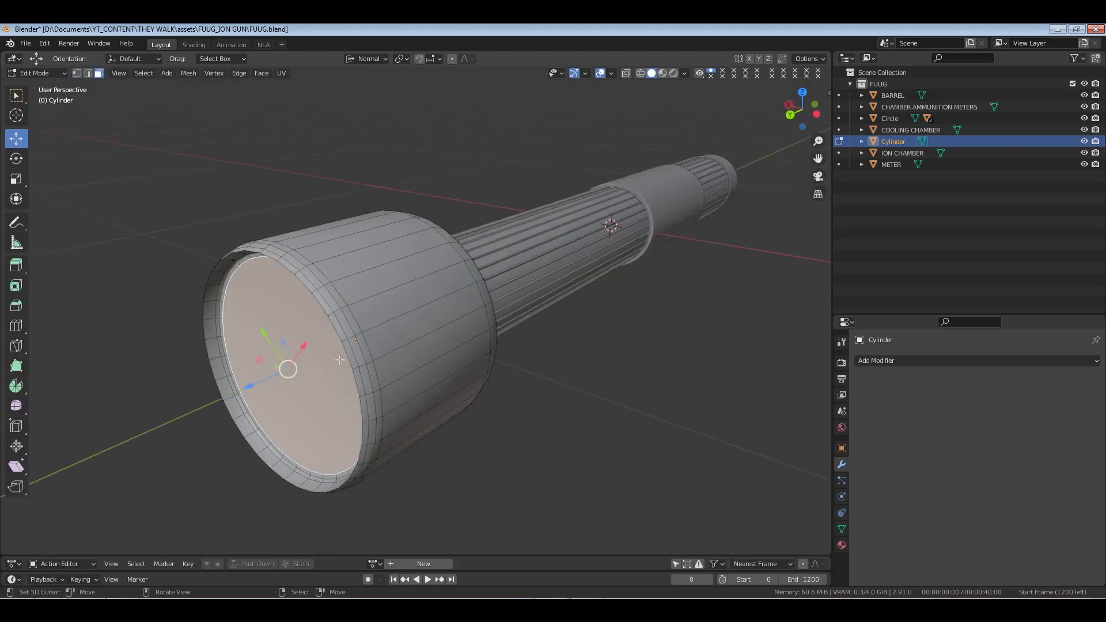
pyautogui.hotkey('ctrl', 'i')
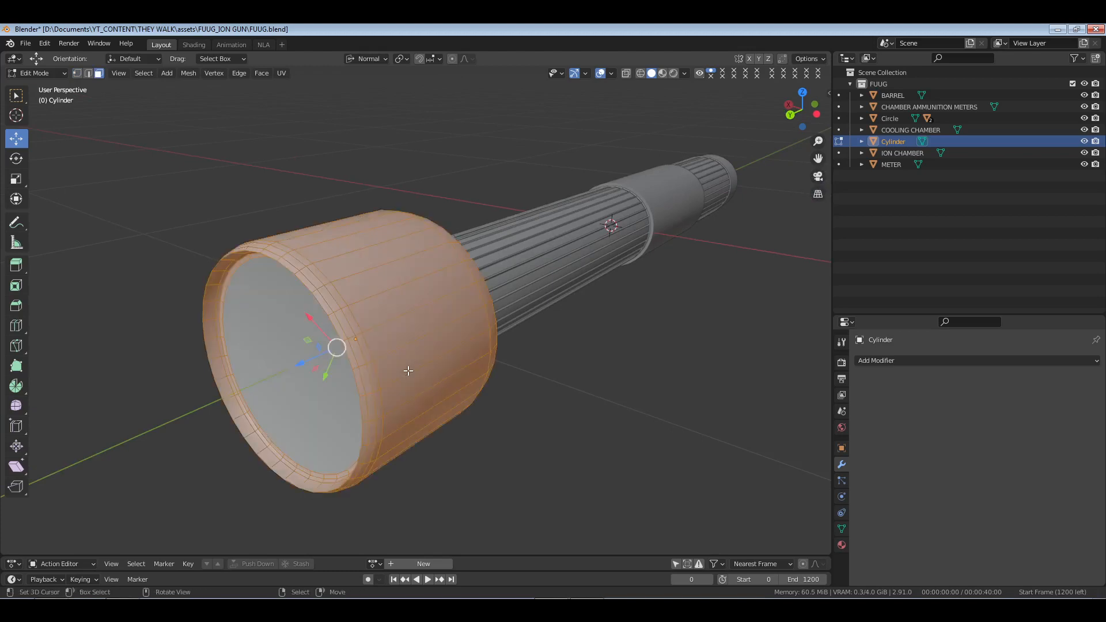
pyautogui.moveTo(408, 371); pyautogui.dragTo(395, 351, button='middle')
pyautogui.press('F3')
pyautogui.write('CH')
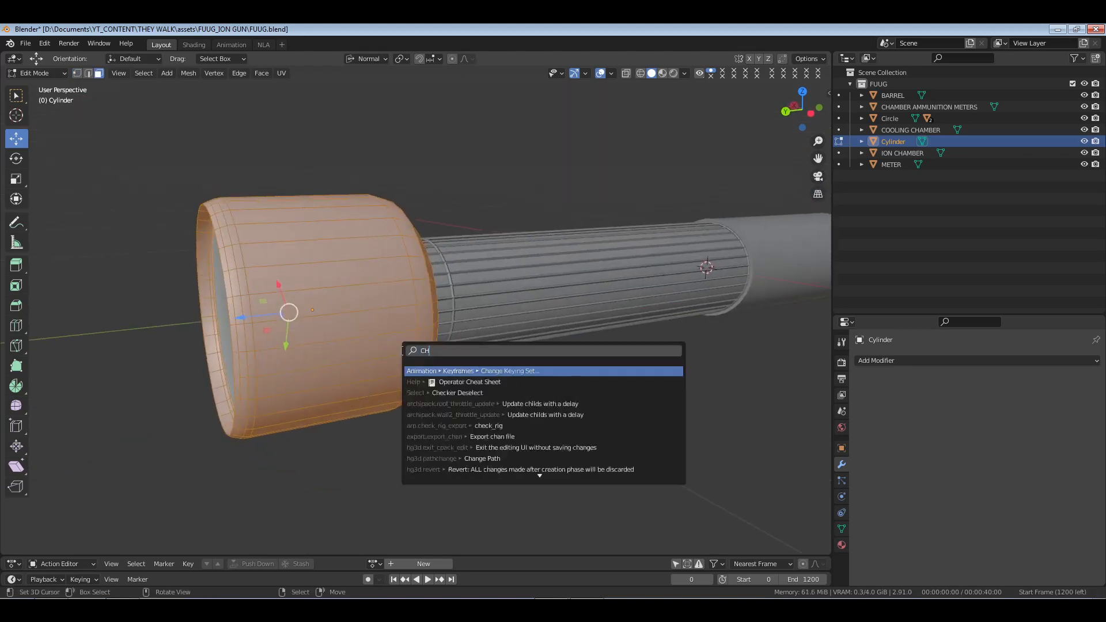
pyautogui.write('ECK')
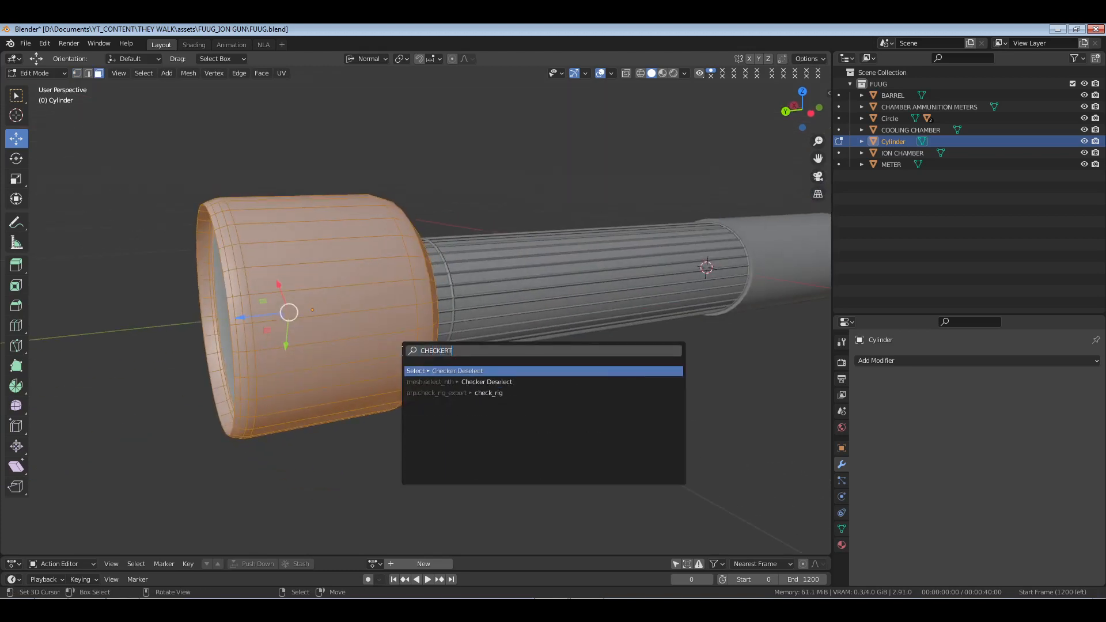
pyautogui.write('ER')
pyautogui.press('Return')
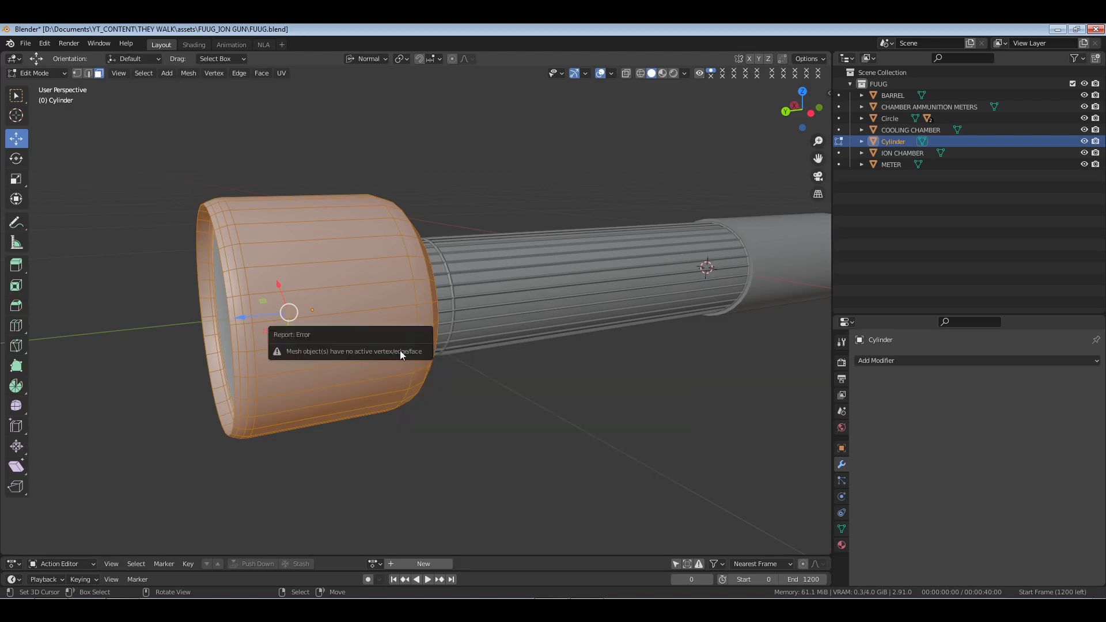
# Reselect every face except the end cap, make one side face active, and apply Checker Deselect.
pyautogui.rightClick(327, 306)
pyautogui.moveTo(315, 311); pyautogui.dragTo(327, 313, button='middle')
pyautogui.rightClick(243, 322)
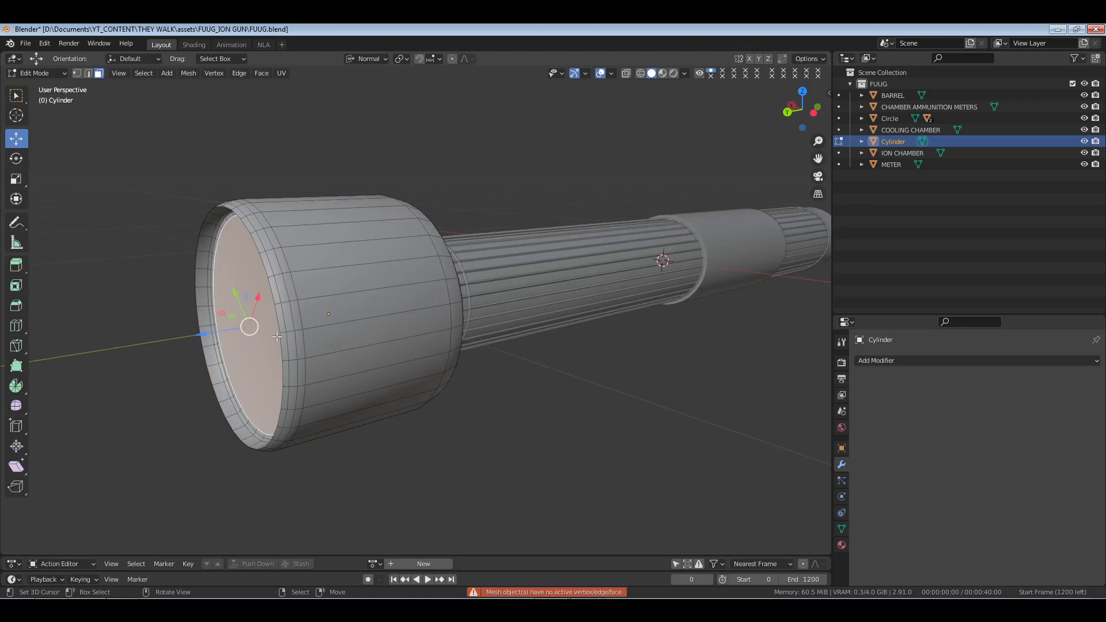
pyautogui.hotkey('ctrl', 'i')
pyautogui.moveTo(485, 353); pyautogui.dragTo(471, 359, button='middle')
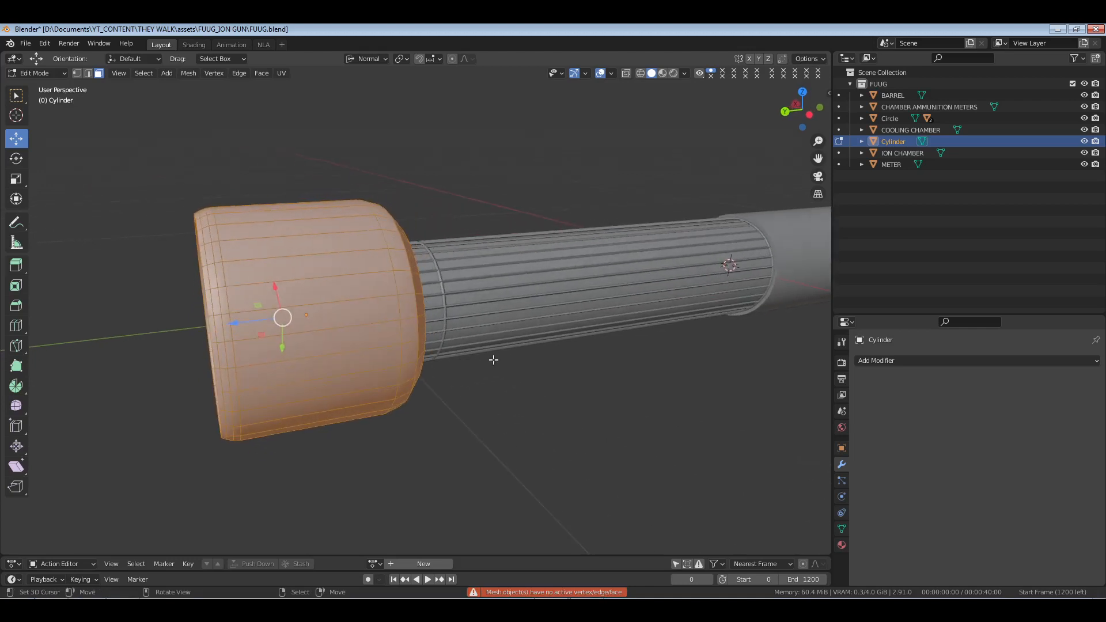
pyautogui.moveTo(329, 354); pyautogui.dragTo(531, 383, button='middle')
pyautogui.keyDown('shift'); pyautogui.click(344, 310); pyautogui.keyUp('shift')
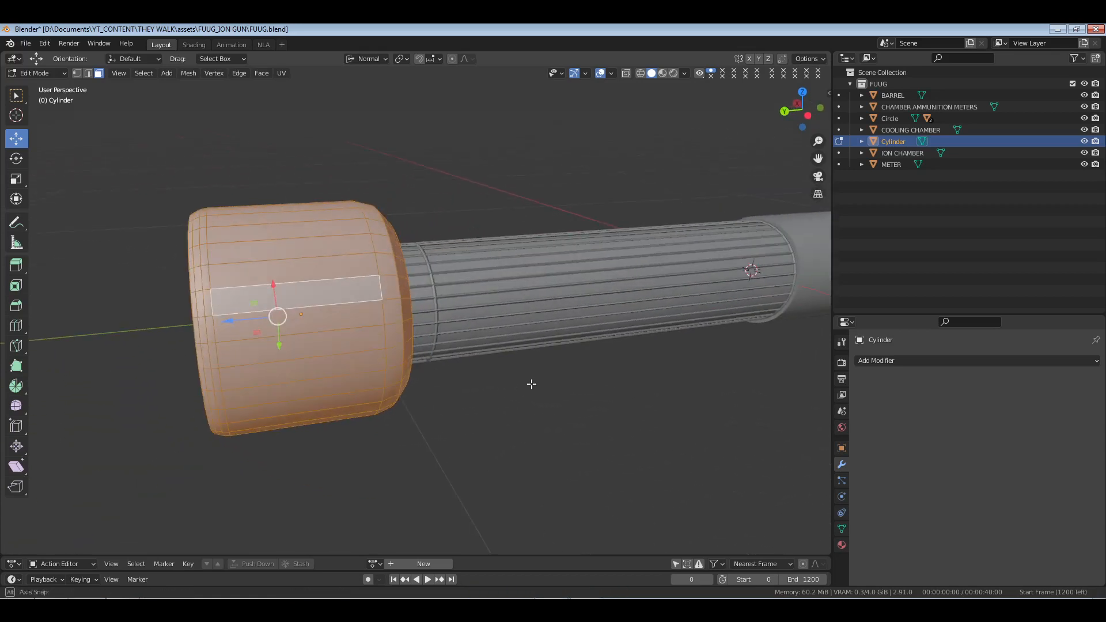
pyautogui.press('F3')
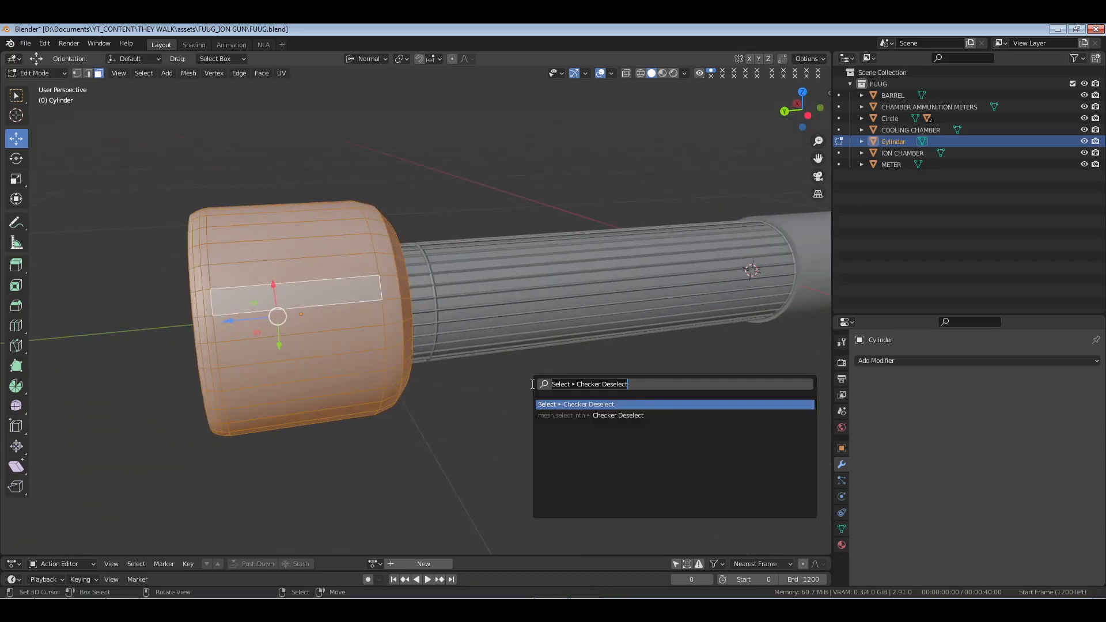
pyautogui.press('Return')
pyautogui.moveTo(519, 381); pyautogui.dragTo(475, 295, button='middle')
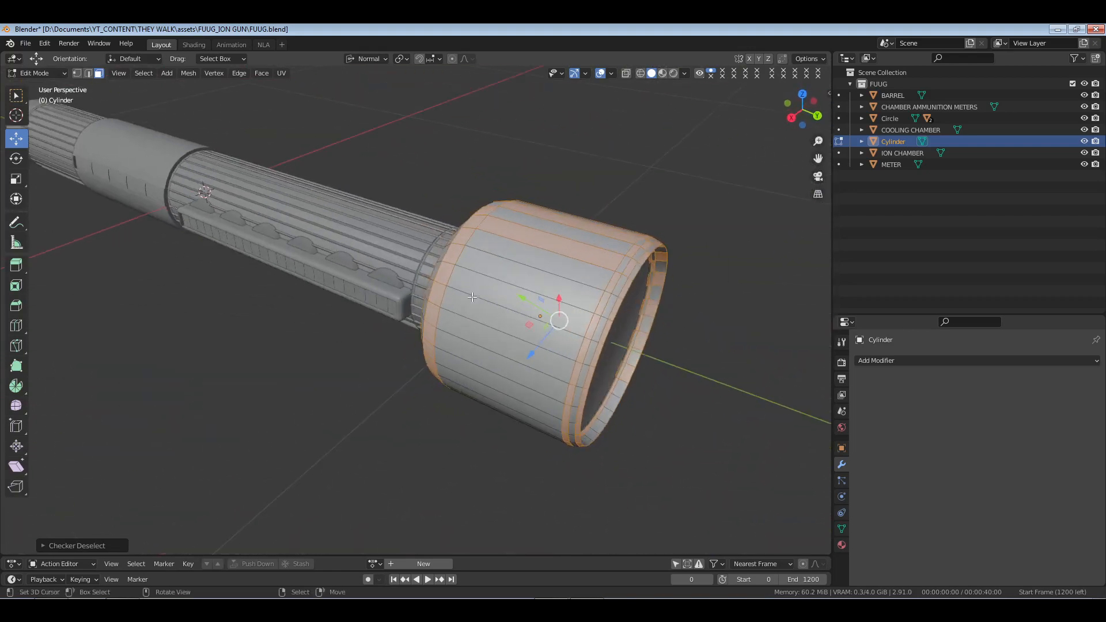
# Select the face loop around the Cylinder head's side wall, apply Checker Deselect, and delete the alternating faces.
pyautogui.keyDown('alt'); pyautogui.click(484, 300); pyautogui.keyUp('alt')
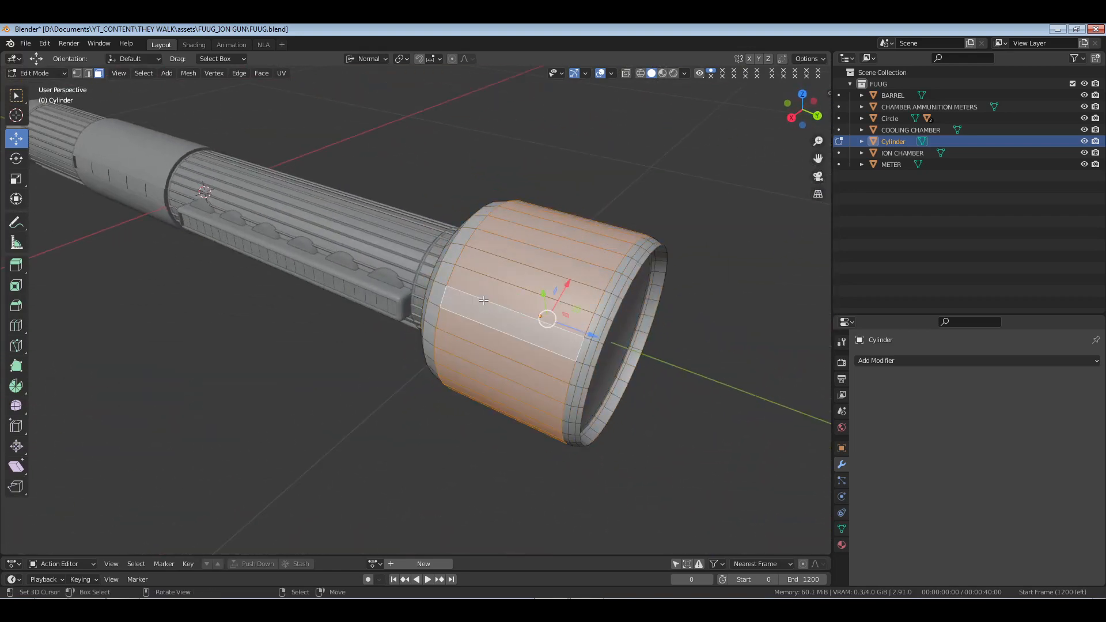
pyautogui.press('F2')
pyautogui.press('Escape')
pyautogui.press('F3')
pyautogui.write('CHEC')
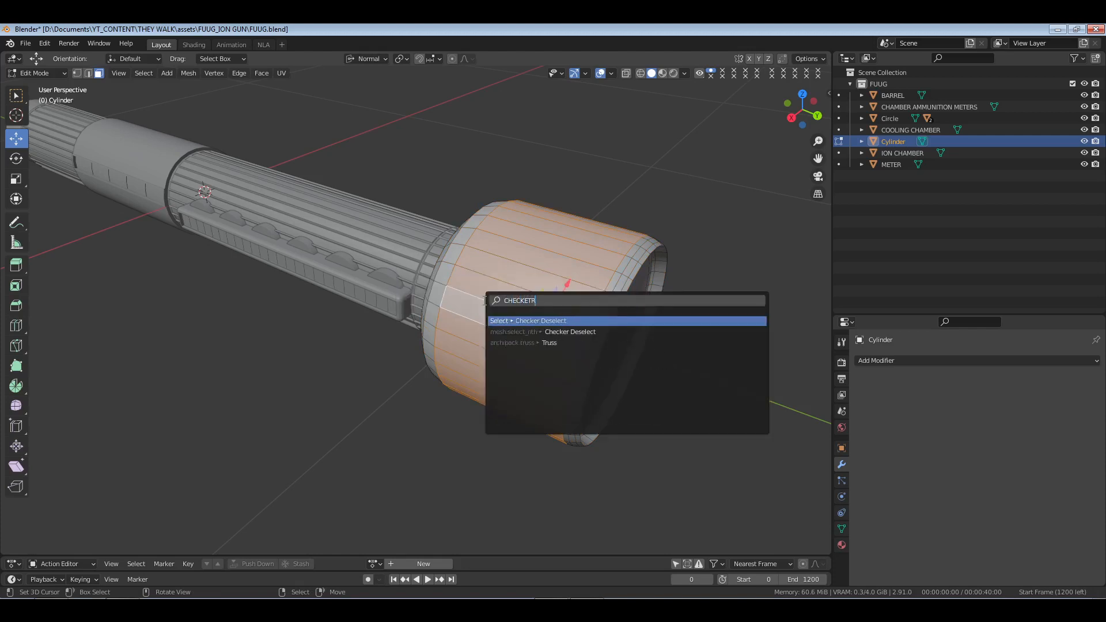
pyautogui.write('KER')
pyautogui.press('Return')
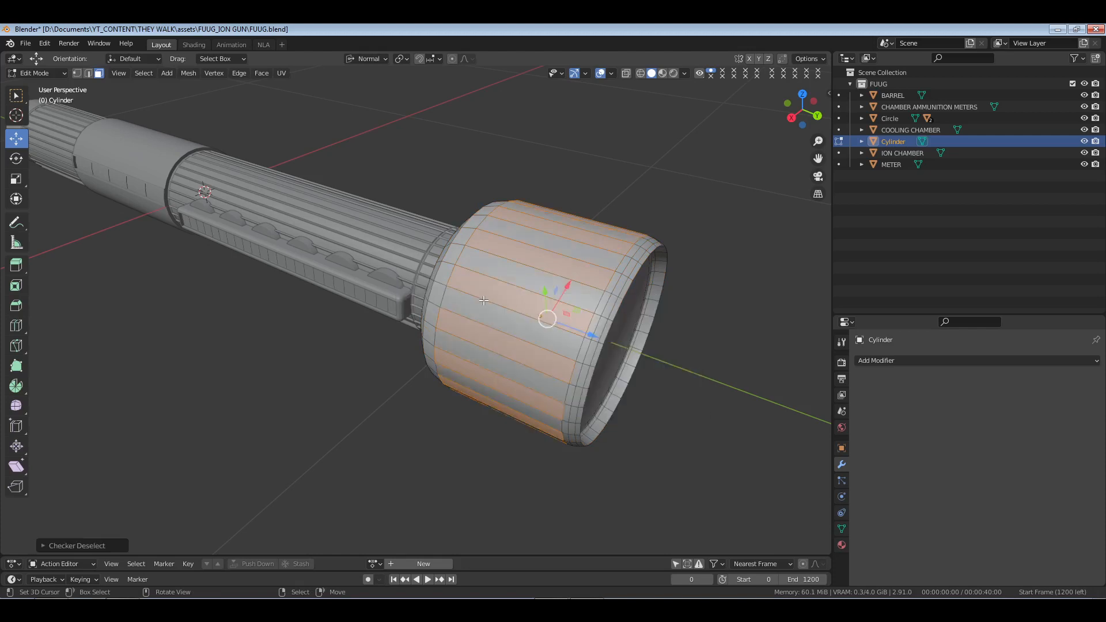
pyautogui.press('x')
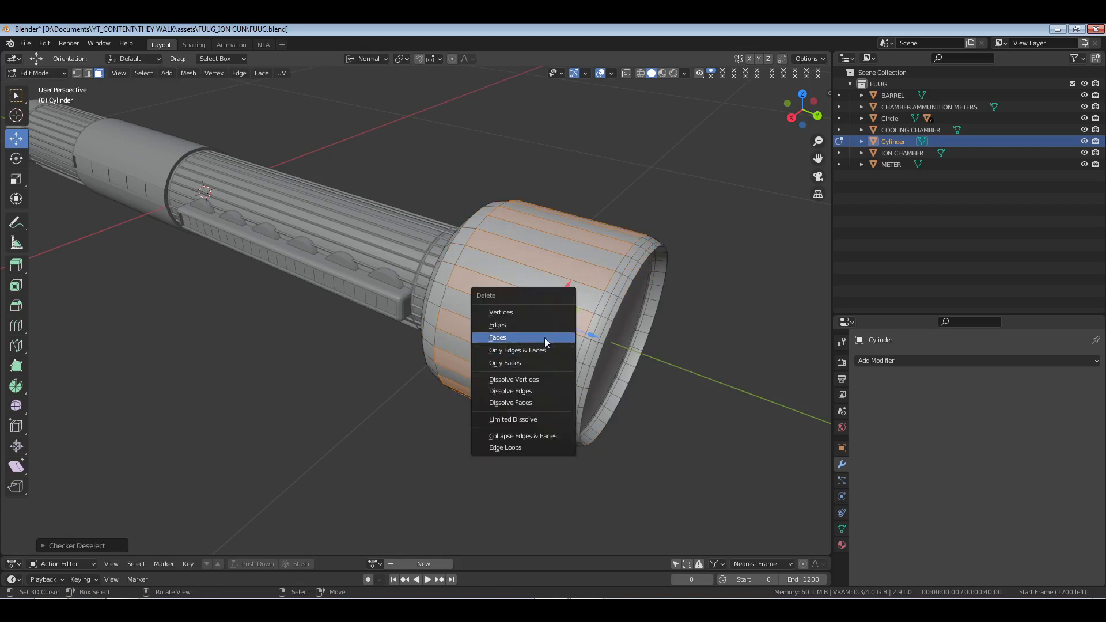
pyautogui.click(545, 338)
pyautogui.moveTo(544, 338); pyautogui.dragTo(429, 320, button='middle')
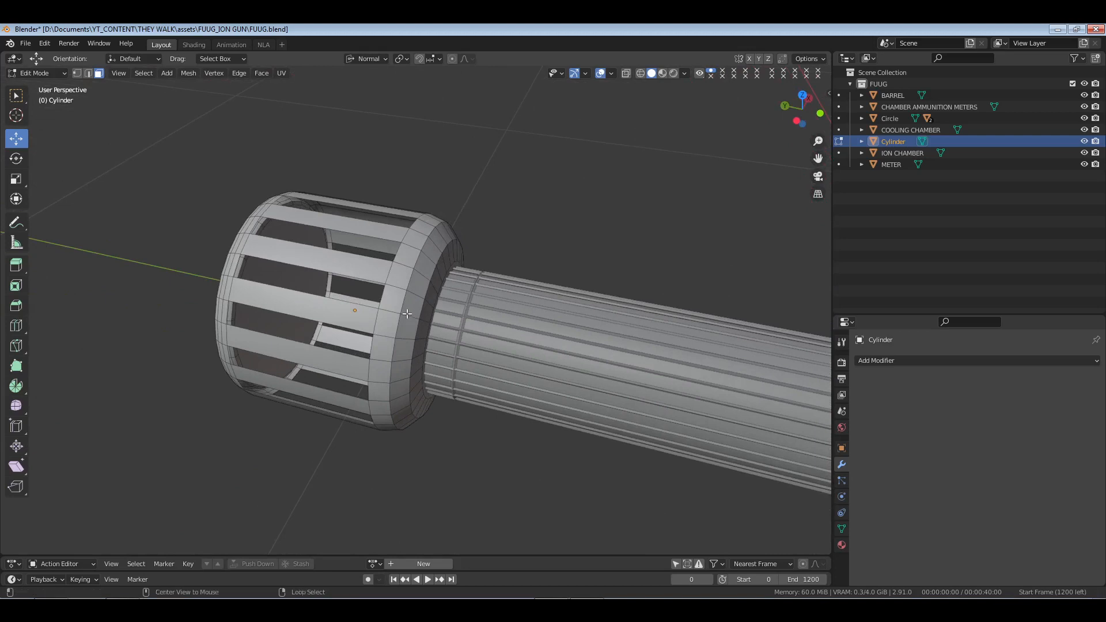
# Delete alternating faces of the sloped face loop on the barrel side of the Cylinder head with Checker Deselect.
pyautogui.keyDown('alt'); pyautogui.click(409, 313); pyautogui.keyUp('alt')
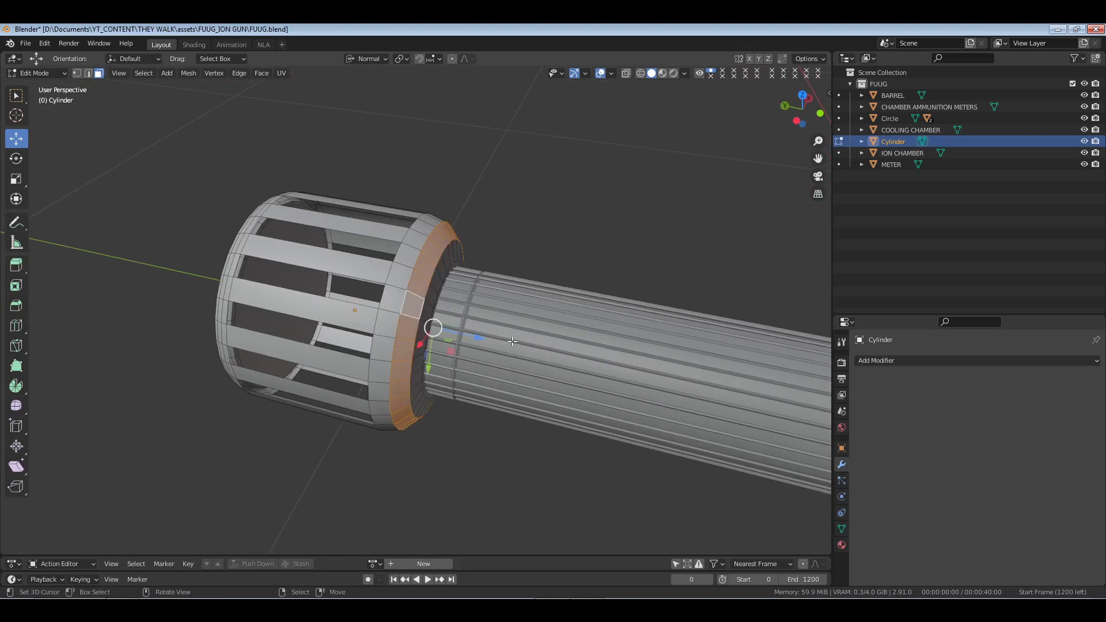
pyautogui.press('F3')
pyautogui.write('checker')
pyautogui.press('Return')
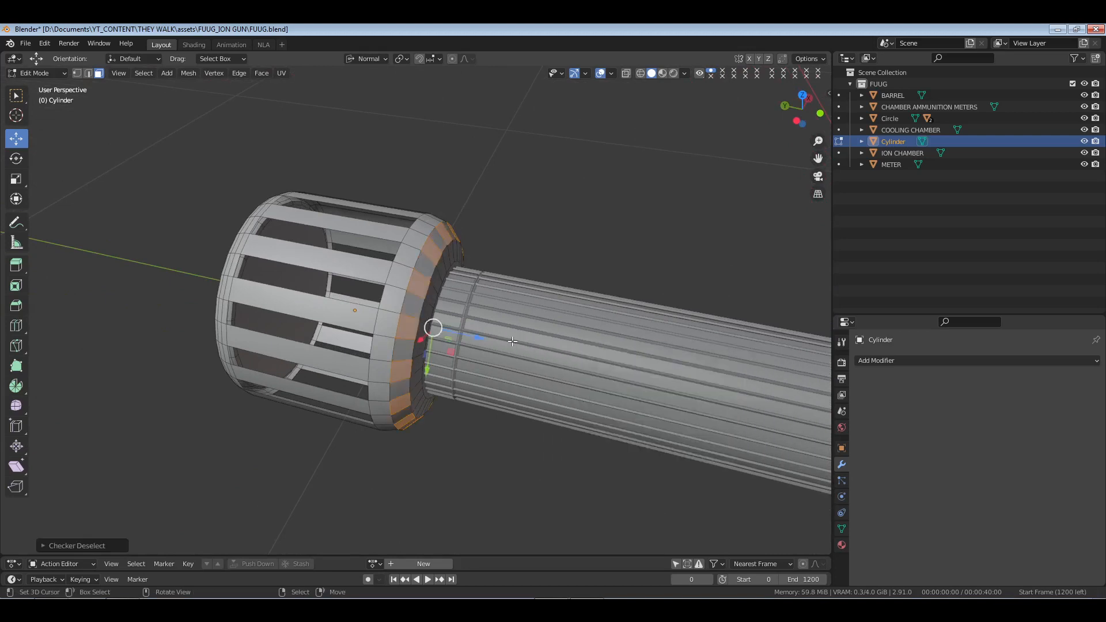
pyautogui.press('x')
pyautogui.click(513, 341)
# Checker-deselect the face loop at the Cylinder head's front rim with Offset -1 and delete the alternating faces.
pyautogui.moveTo(512, 341); pyautogui.dragTo(338, 350, button='middle')
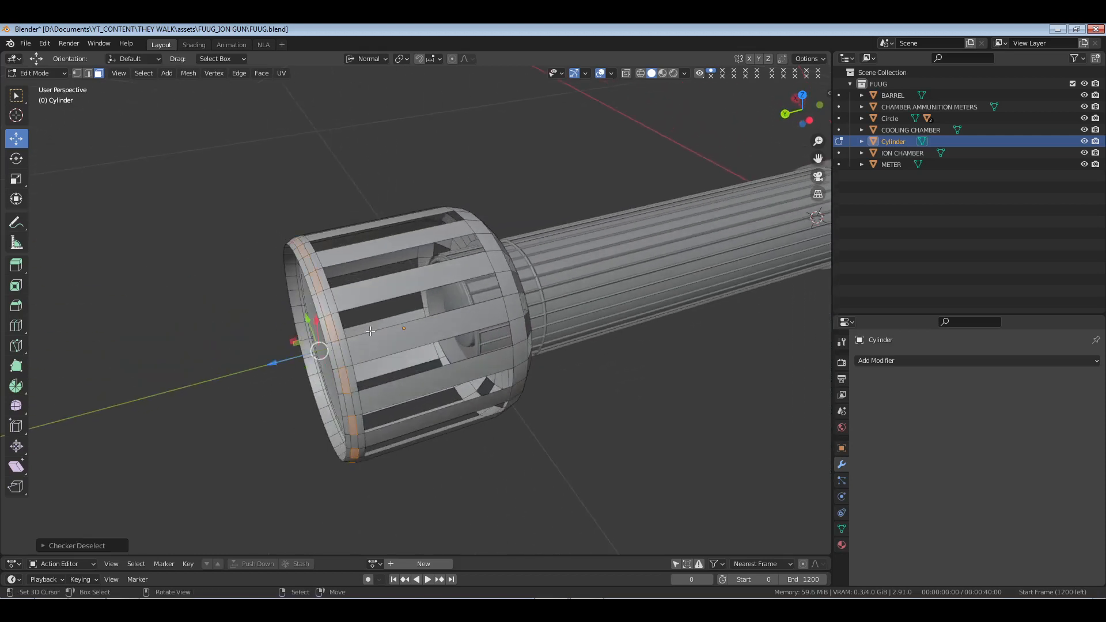
pyautogui.click(85, 546)
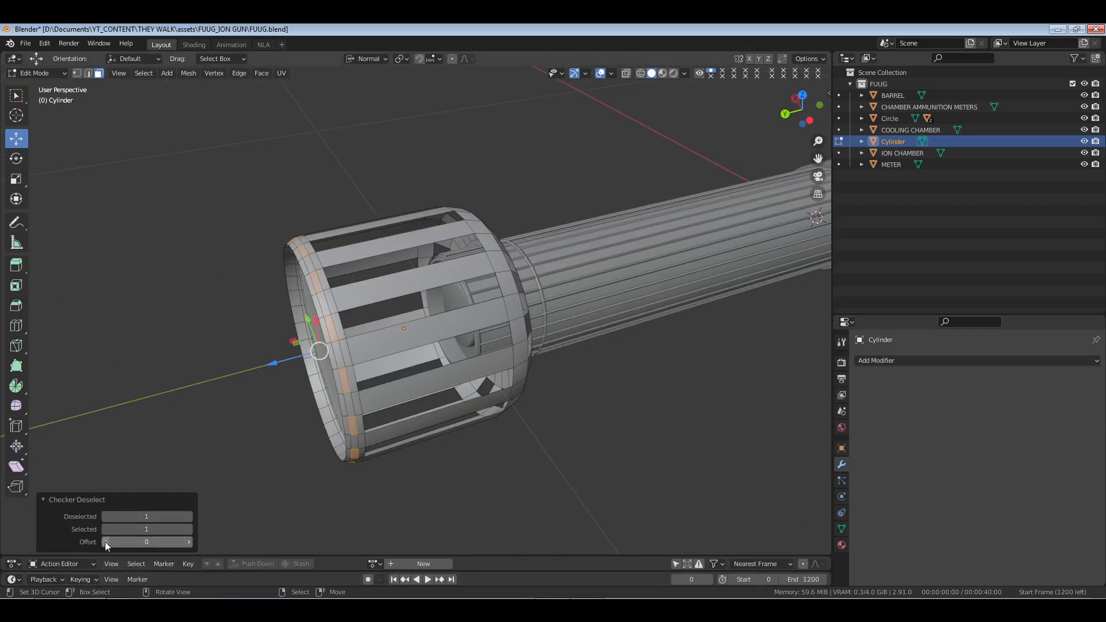
pyautogui.click(104, 541)
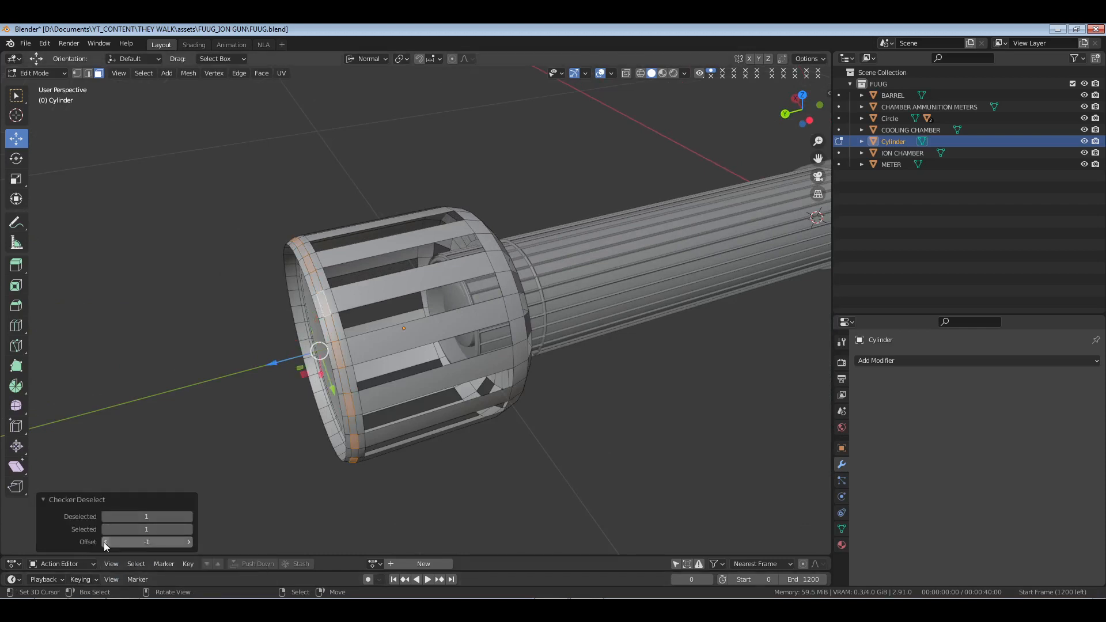
pyautogui.press('x')
pyautogui.click(495, 420)
# Delete the round end cap face inside the Cylinder head's front opening.
pyautogui.moveTo(495, 420); pyautogui.dragTo(403, 362, button='middle')
pyautogui.click(408, 357)
pyautogui.press('x')
pyautogui.click(407, 353)
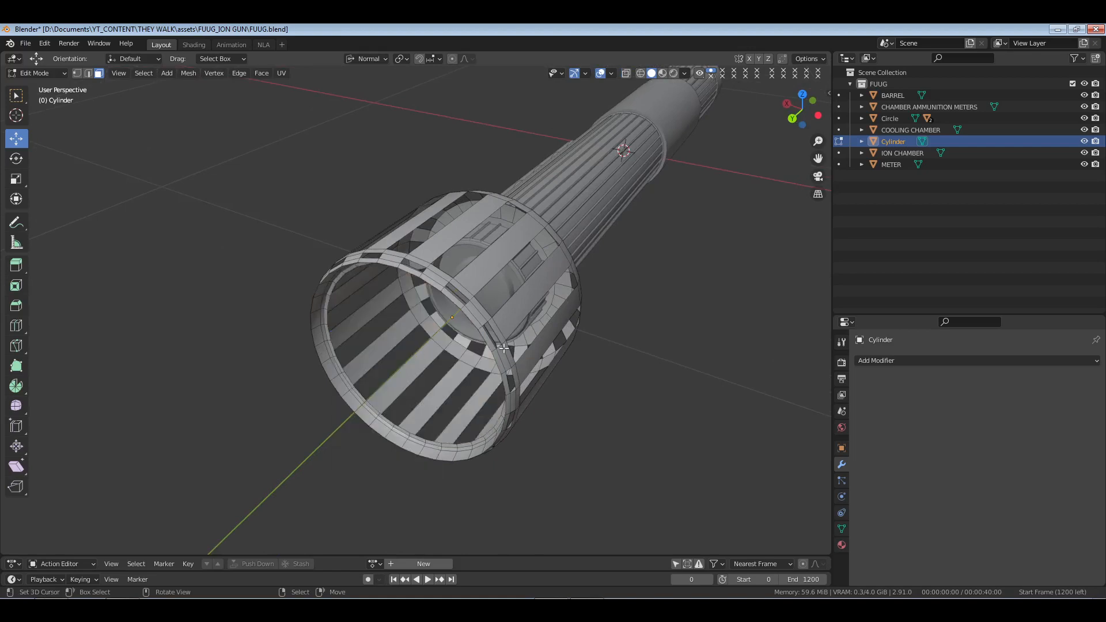
# Leave mesh editing on the Cylinder head, deselect everything, and save the file.
pyautogui.moveTo(504, 348); pyautogui.dragTo(585, 344, button='middle')
pyautogui.press('Tab')
pyautogui.hotkey('alt', 'a')
pyautogui.hotkey('ctrl', 's')
pyautogui.scroll(3, 511, 301)
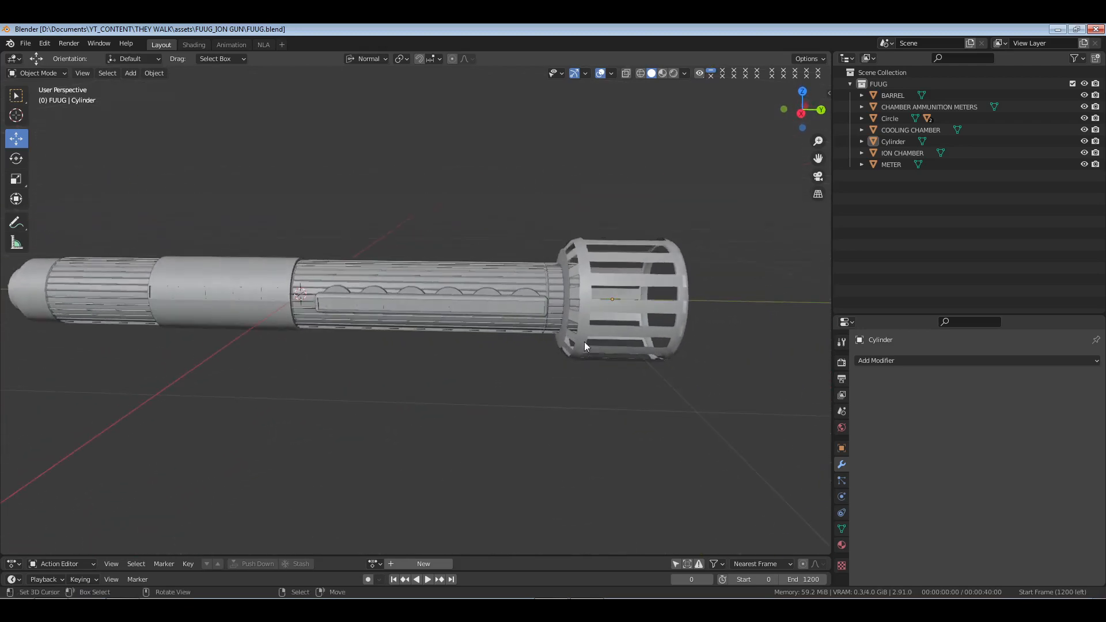
pyautogui.press('KP_1')
pyautogui.press('KP_3')
pyautogui.hotkey('ctrl', 's')
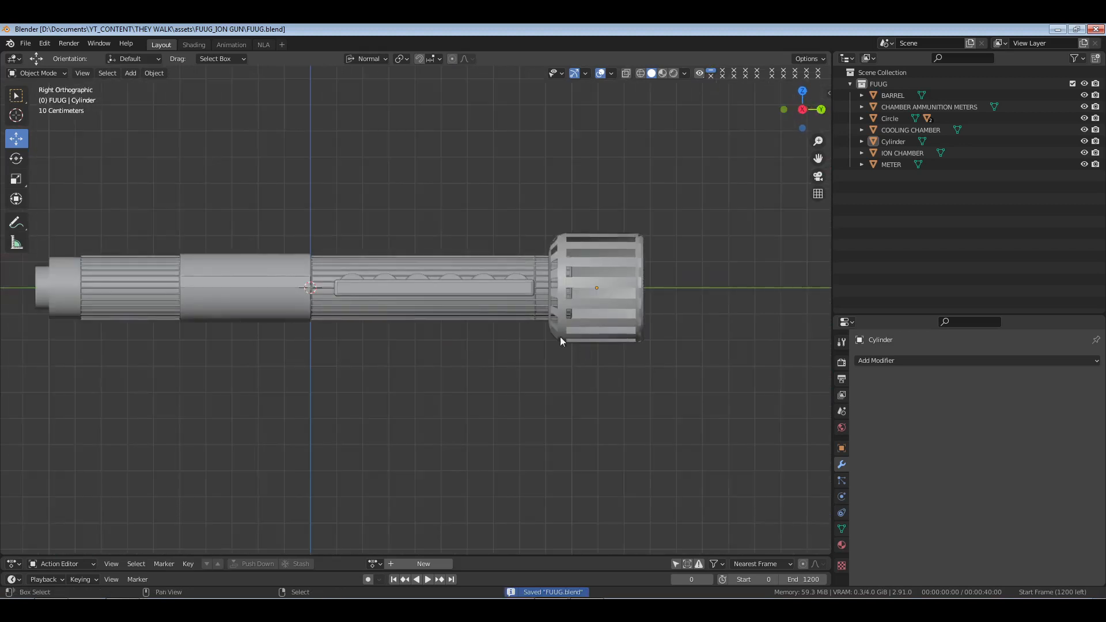
# Open the BARREL mesh for editing and bevel the outer edge loop of the innermost tube's open rim.
pyautogui.keyDown('shift'); pyautogui.moveTo(451, 336); pyautogui.dragTo(518, 327, button='middle'); pyautogui.keyUp('shift')
pyautogui.keyDown('shift'); pyautogui.moveTo(252, 327); pyautogui.dragTo(324, 337, button='middle'); pyautogui.keyUp('shift')
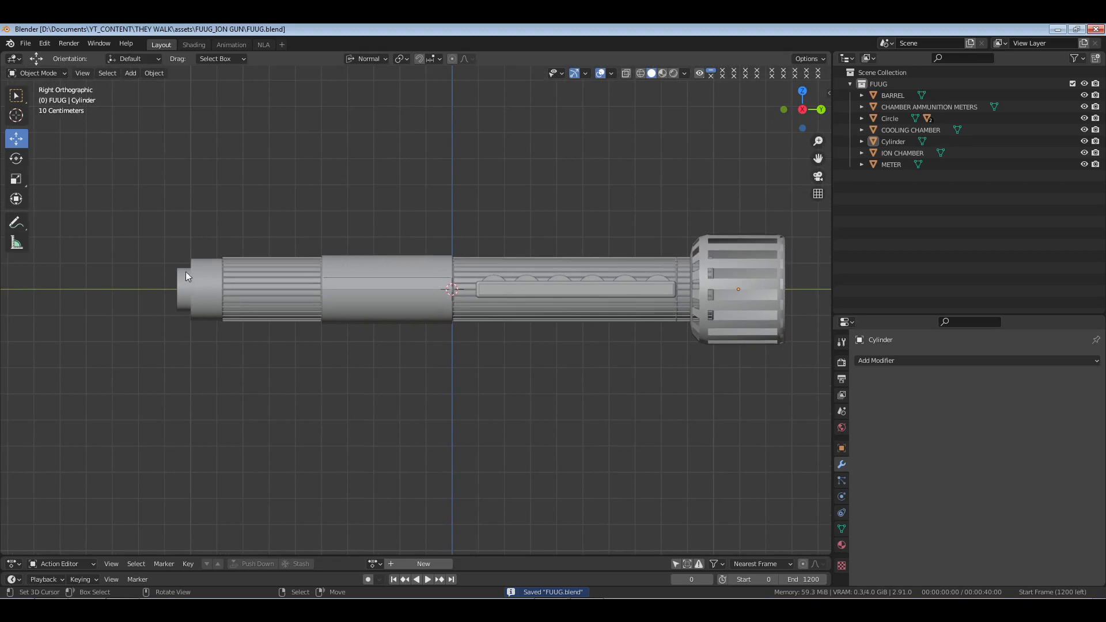
pyautogui.moveTo(188, 362); pyautogui.dragTo(275, 380, button='middle')
pyautogui.moveTo(257, 307); pyautogui.dragTo(324, 324, button='middle')
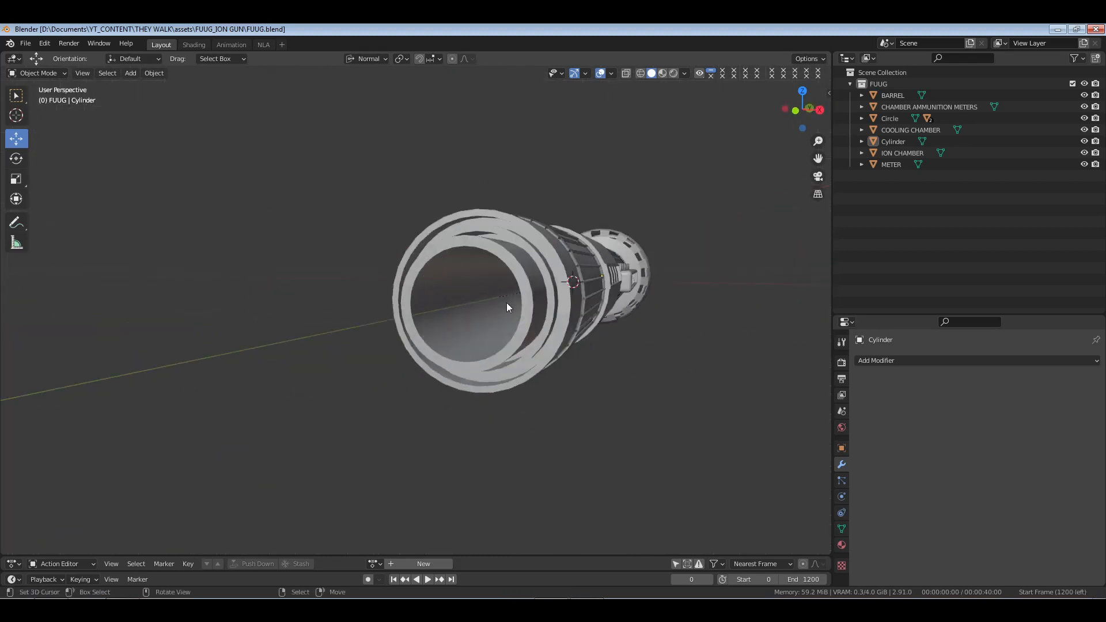
pyautogui.moveTo(506, 302); pyautogui.dragTo(496, 303, button='middle')
pyautogui.scroll(3, 489, 303)
pyautogui.click(502, 272)
pyautogui.press('Tab')
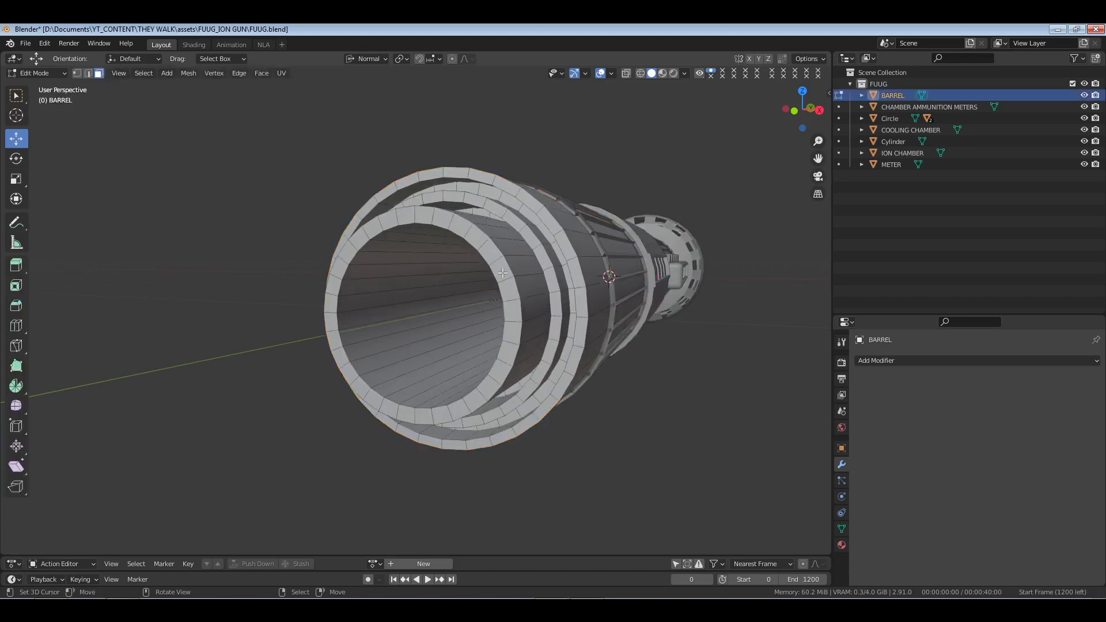
pyautogui.hotkey('ctrl', 'b')
pyautogui.click(553, 320)
# Bevel the inner edge loop of the innermost tube's open rim with 2 segments and a width of about 0.003 m.
pyautogui.keyDown('alt'); pyautogui.click(505, 305); pyautogui.keyUp('alt')
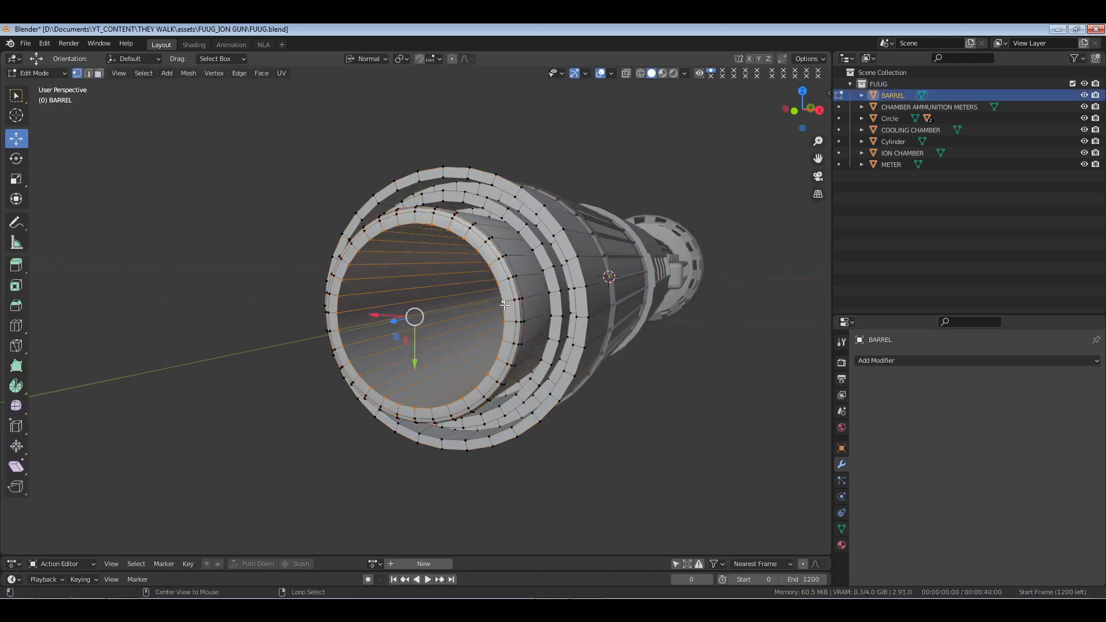
pyautogui.hotkey('ctrl', 'b')
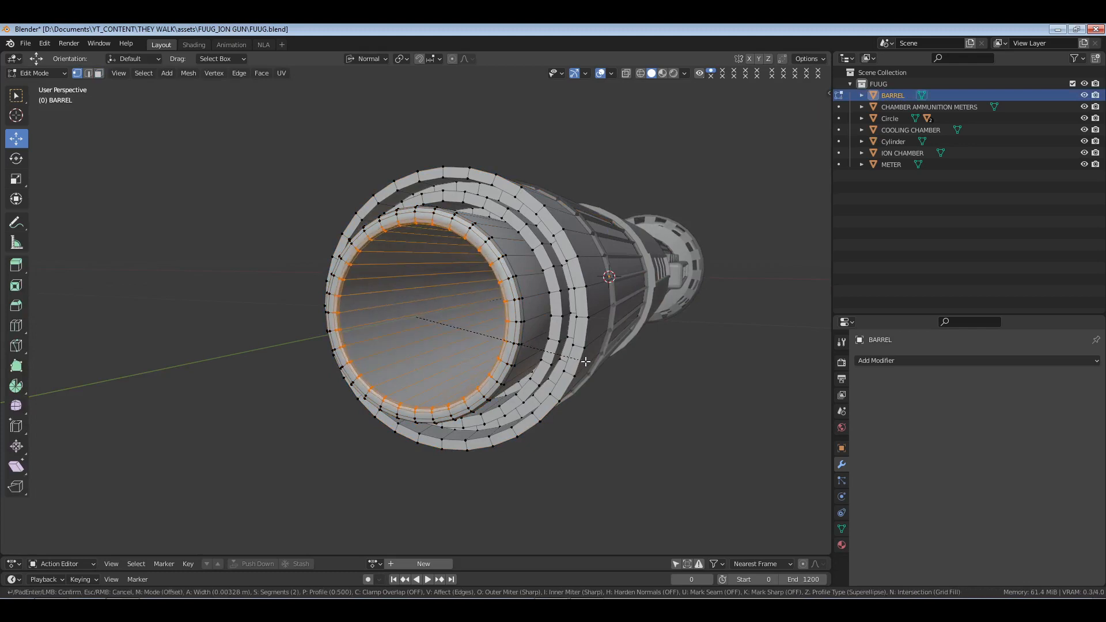
pyautogui.click(586, 361)
# Bevel the outer and inner edge loops of the middle tube's open rim with 2 segments and a width of about 0.003 m.
pyautogui.click(321, 374)
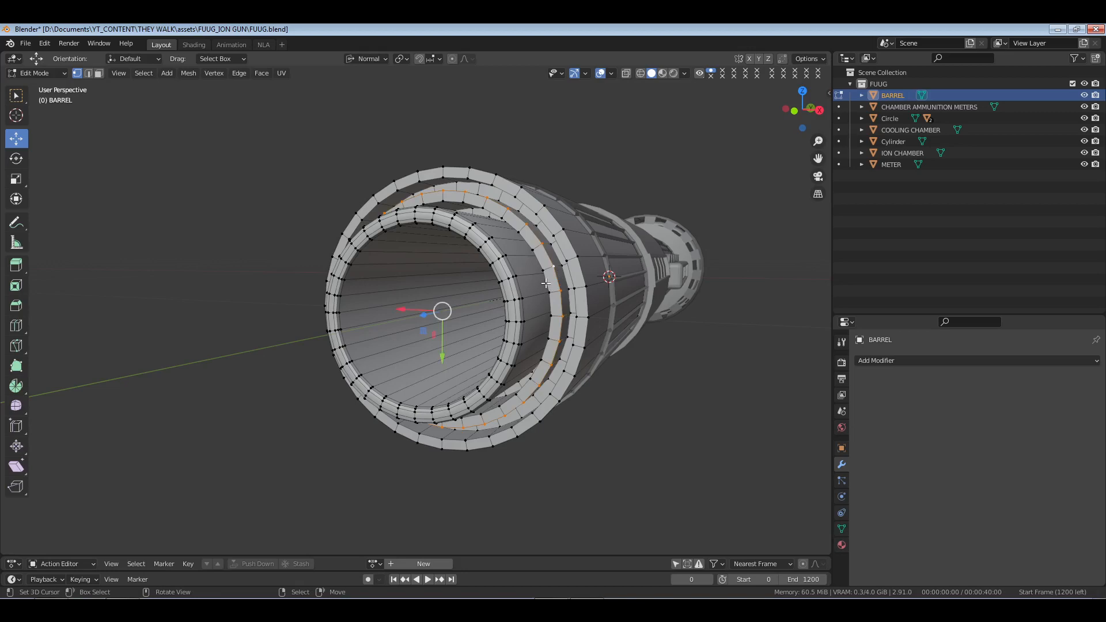
pyautogui.hotkey('ctrl', 'b')
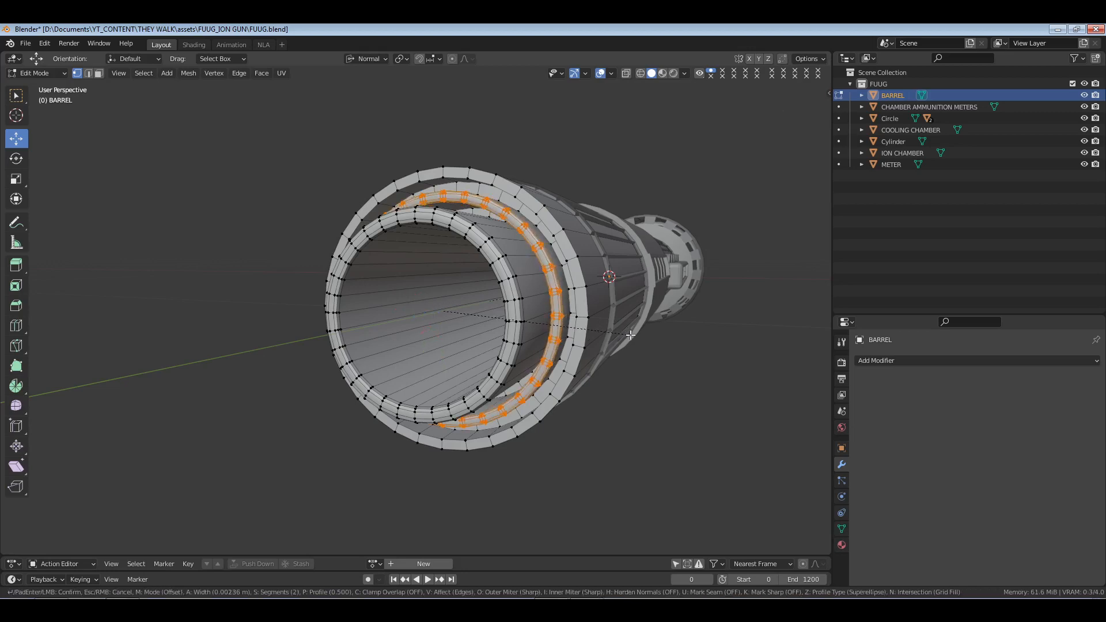
pyautogui.click(558, 286)
pyautogui.scroll(4, 595, 348)
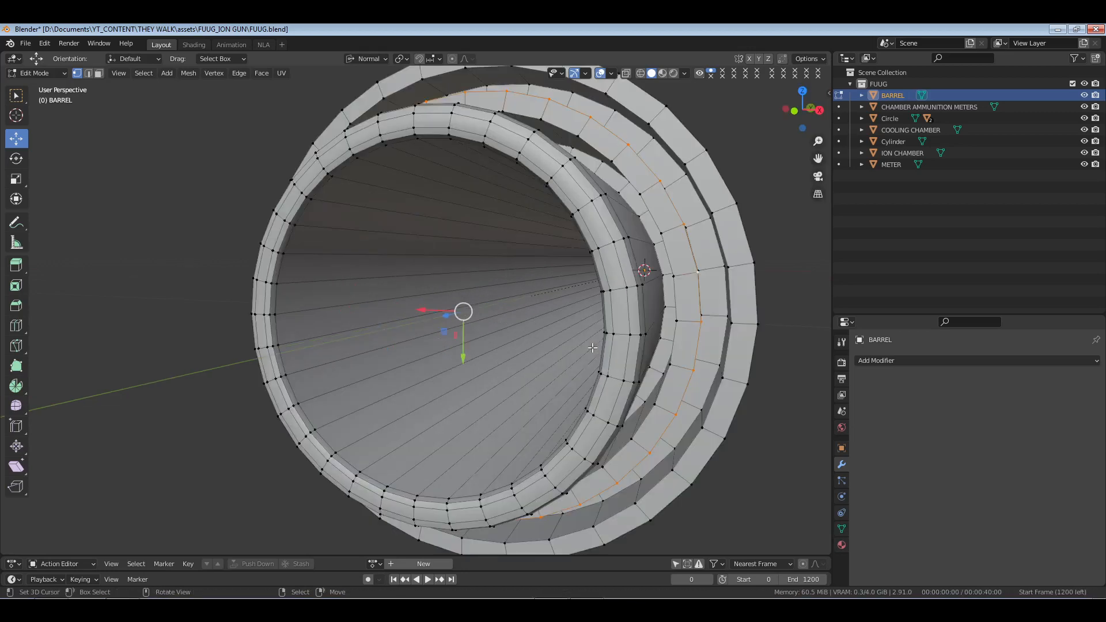
pyautogui.scroll(-2, 595, 347)
pyautogui.moveTo(660, 348); pyautogui.dragTo(602, 357, button='middle')
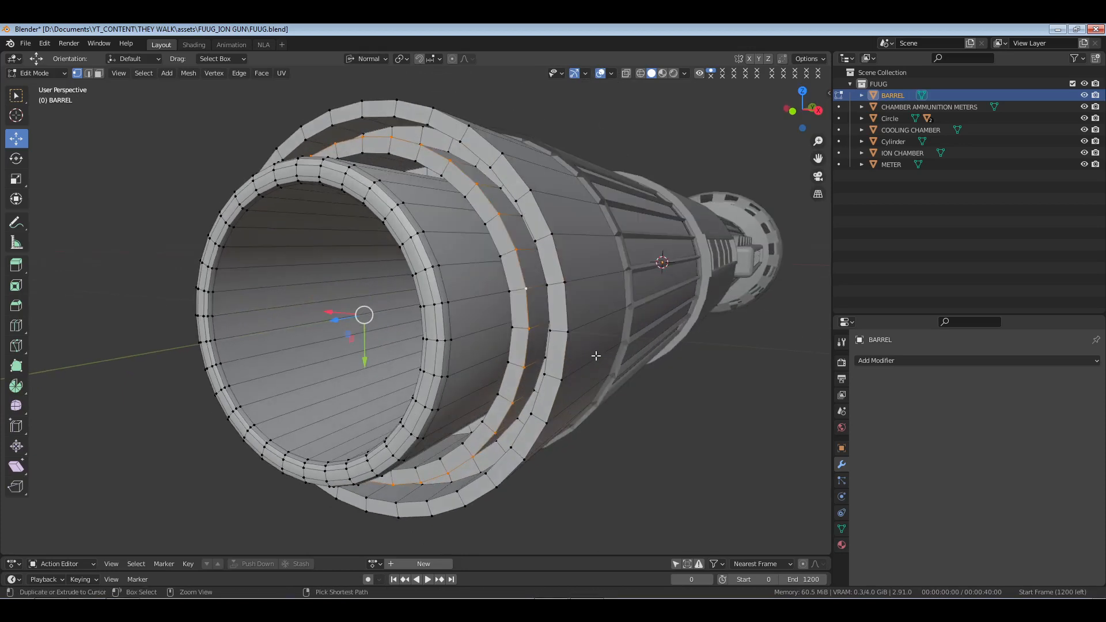
pyautogui.keyDown('alt'); pyautogui.click(511, 311); pyautogui.keyUp('alt')
pyautogui.hotkey('ctrl', 'b')
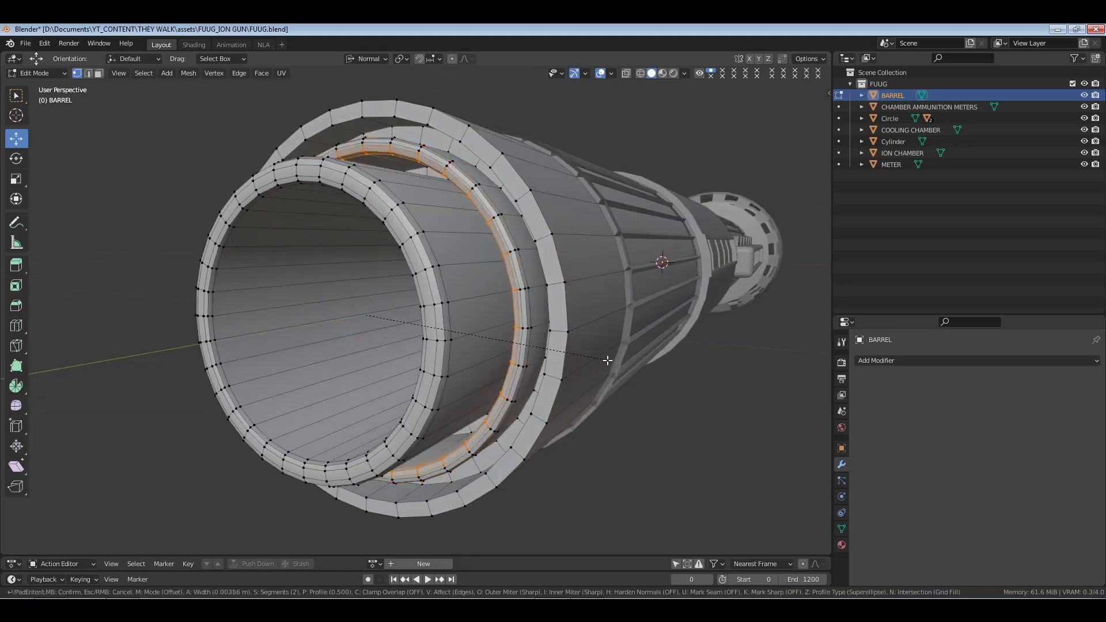
pyautogui.click(605, 358)
# Bevel the outer edge loop of the outermost tube's open rim with 2 segments and save the file.
pyautogui.keyDown('alt'); pyautogui.rightClick(567, 348); pyautogui.keyUp('alt')
pyautogui.rightClick(617, 356)
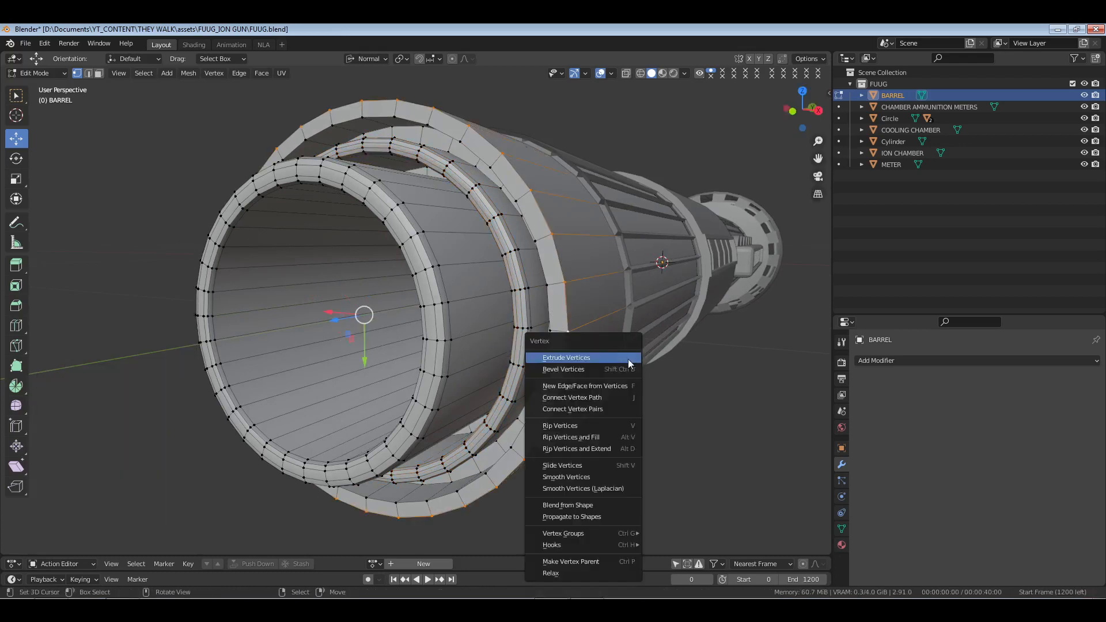
pyautogui.click(634, 360)
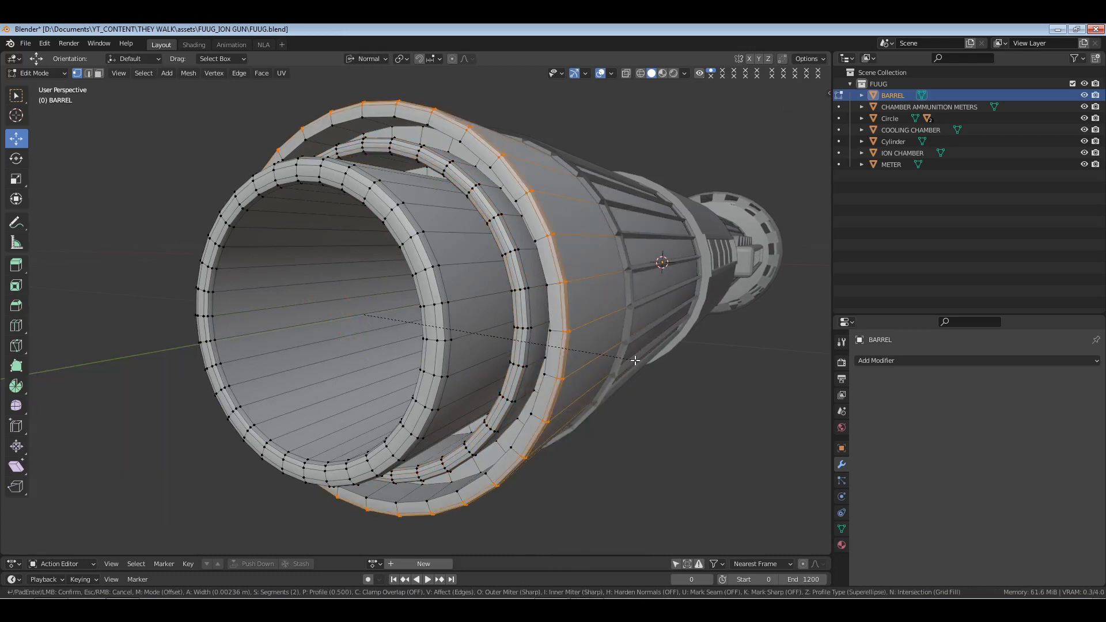
pyautogui.click(677, 367)
pyautogui.click(152, 325)
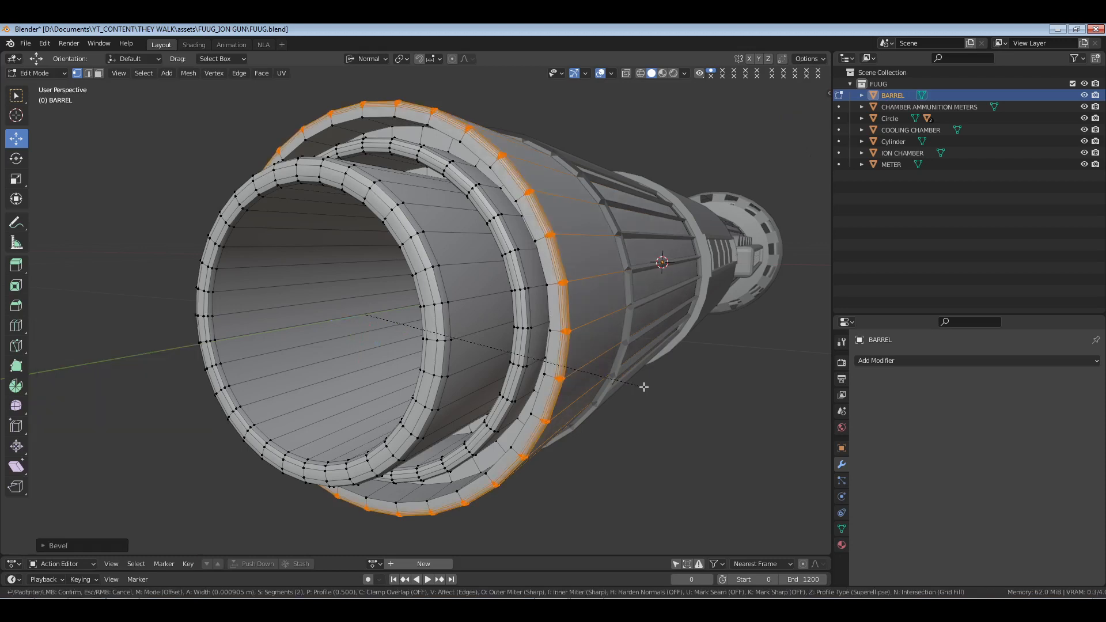
pyautogui.press('space')
pyautogui.press('Escape')
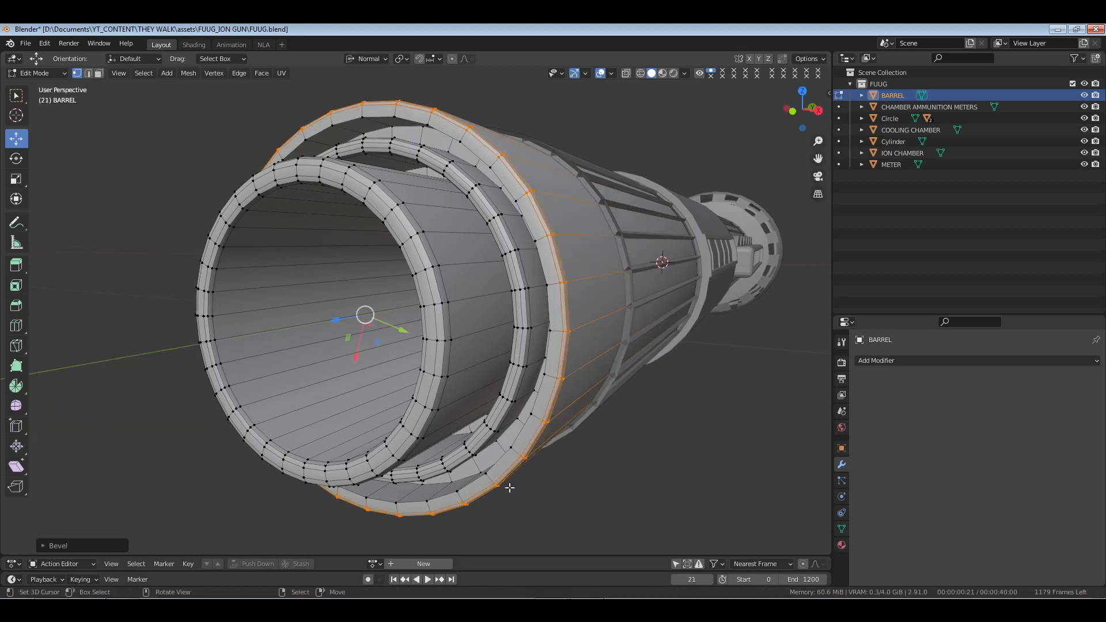
pyautogui.hotkey('ctrl', 's')
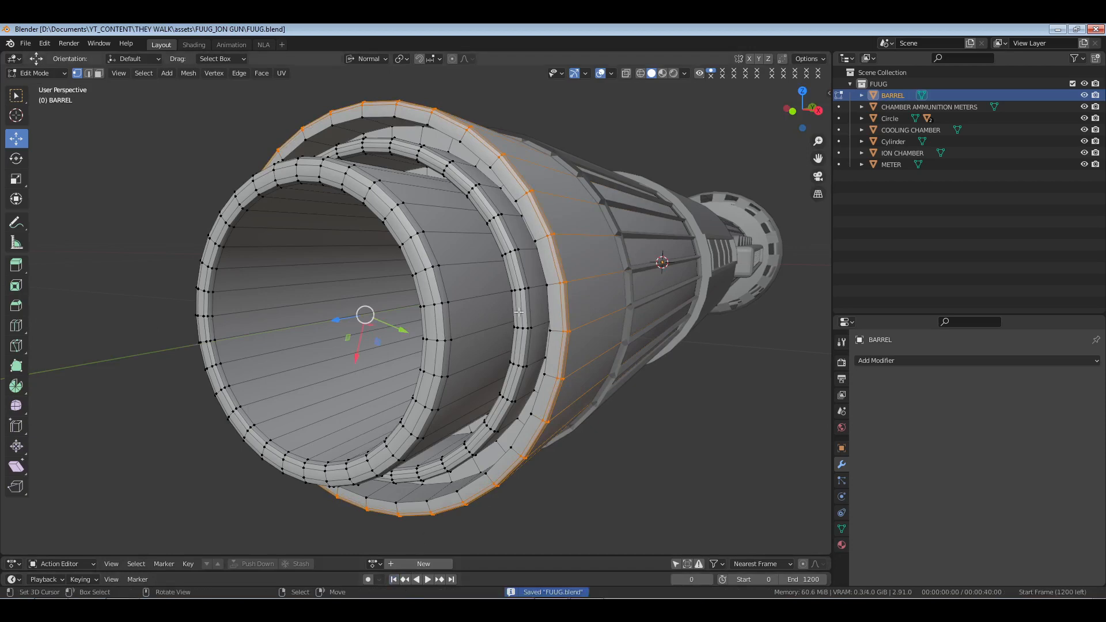
# Bevel the inner edge loop of the outermost tube's open rim, leave mesh editing on the BARREL, and save.
pyautogui.keyDown('alt'); pyautogui.click(547, 301); pyautogui.keyUp('alt')
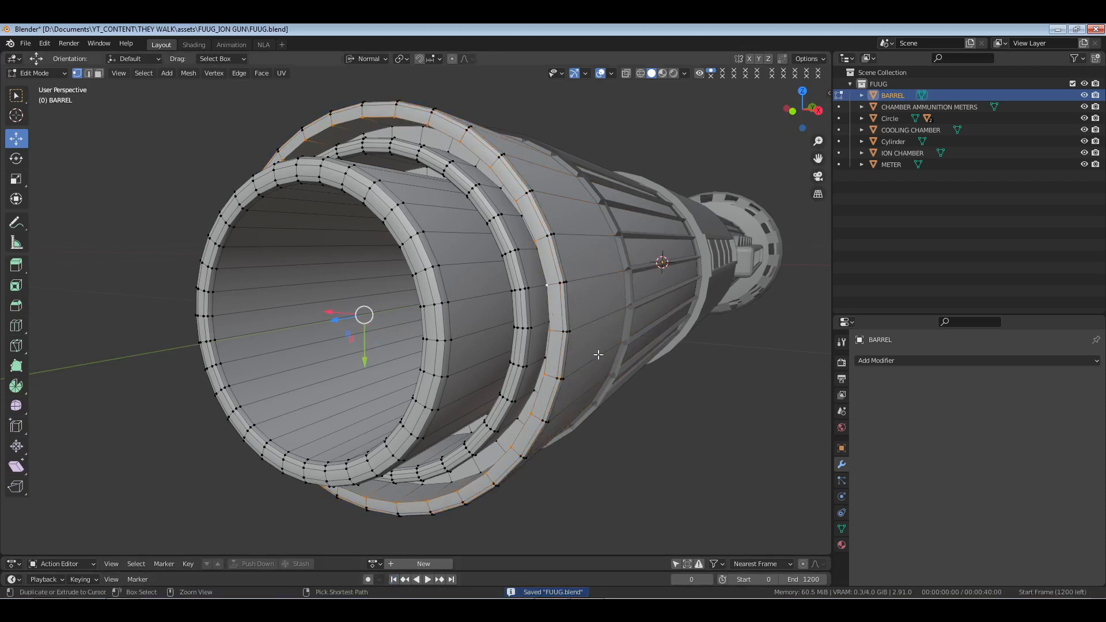
pyautogui.hotkey('ctrl', 'b')
pyautogui.click(594, 350)
pyautogui.moveTo(593, 351); pyautogui.dragTo(353, 310, button='middle')
pyautogui.press('Tab')
pyautogui.hotkey('ctrl', 's')
# Open the COOLING CHAMBER mesh for editing and bevel the outer edge loop at its barrel-side end with 2 segments.
pyautogui.scroll(-5, 541, 302)
pyautogui.keyDown('shift'); pyautogui.moveTo(622, 288); pyautogui.dragTo(415, 325, button='middle'); pyautogui.keyUp('shift')
pyautogui.scroll(5, 374, 335)
pyautogui.press('Tab')
pyautogui.press('Tab')
pyautogui.rightClick(429, 277)
pyautogui.press('Tab')
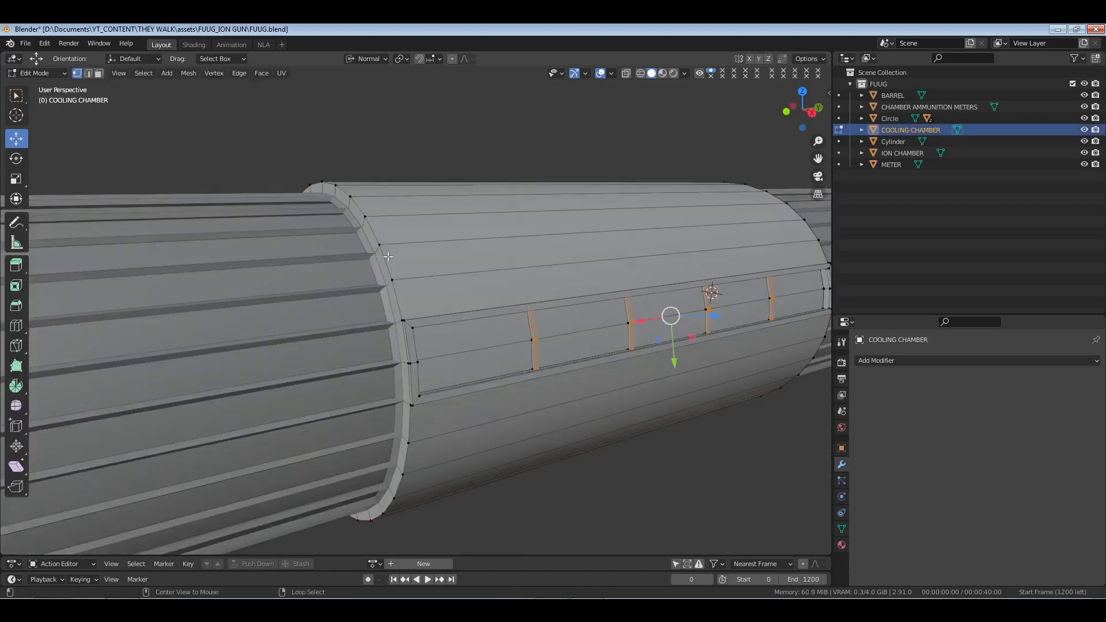
pyautogui.keyDown('alt'); pyautogui.click(444, 282); pyautogui.keyUp('alt')
pyautogui.moveTo(452, 288)
pyautogui.mouseDown(button='middle')
pyautogui.moveTo(441, 304)
pyautogui.moveTo(452, 305)
pyautogui.mouseUp(button='middle')
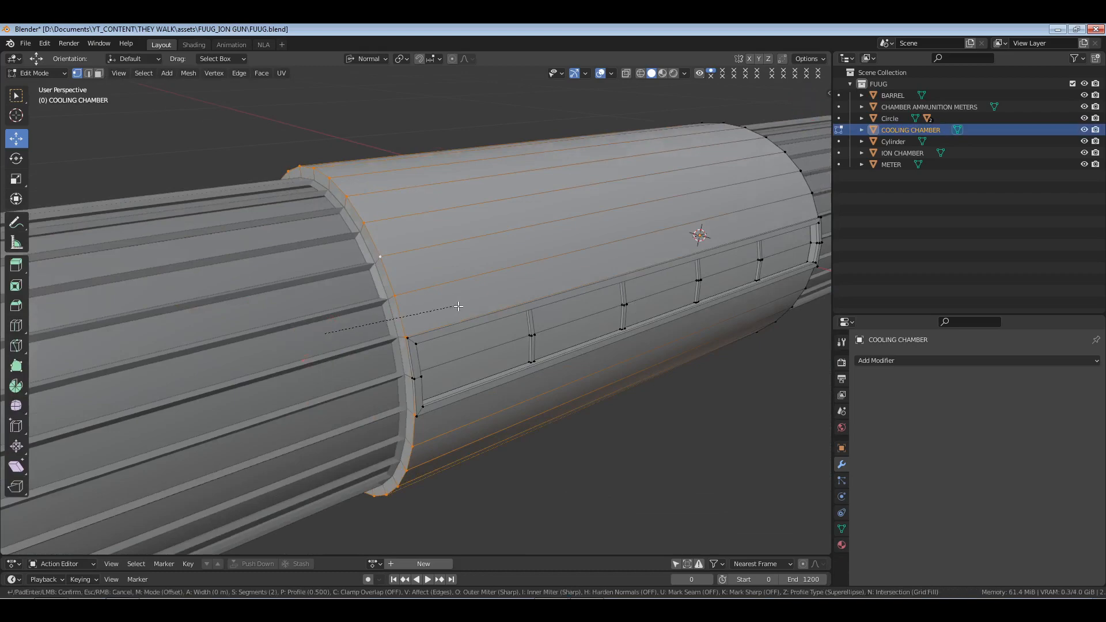
pyautogui.hotkey('ctrl', 'b')
pyautogui.click(462, 307)
pyautogui.press('Tab')
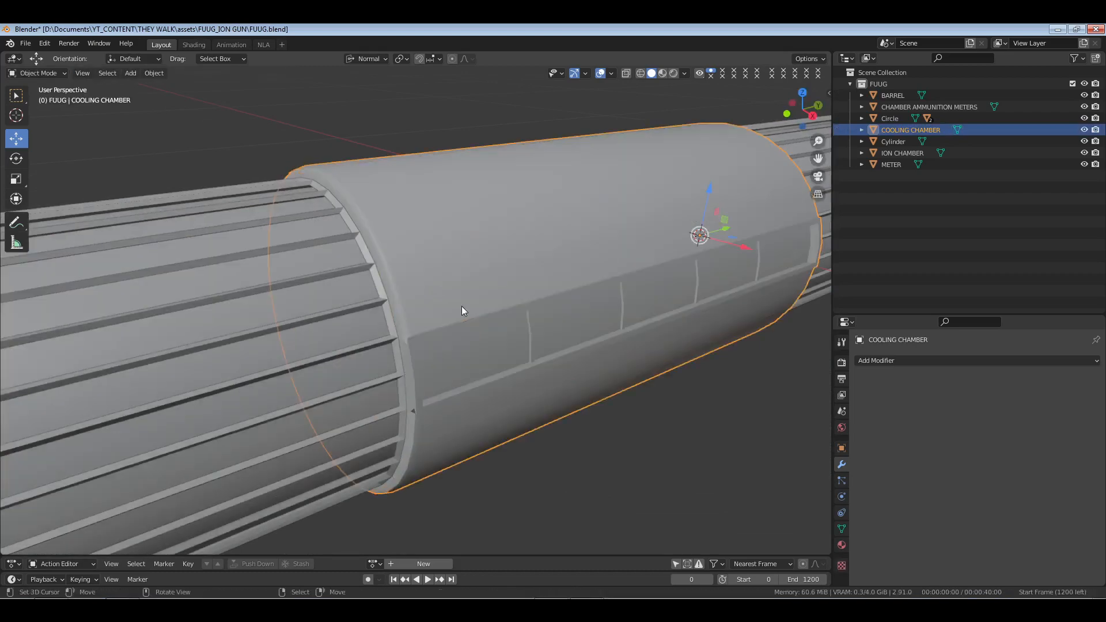
# Save the file, leave mesh editing on the COOLING CHAMBER, and deselect everything.
pyautogui.scroll(-2, 496, 311)
pyautogui.press('Tab')
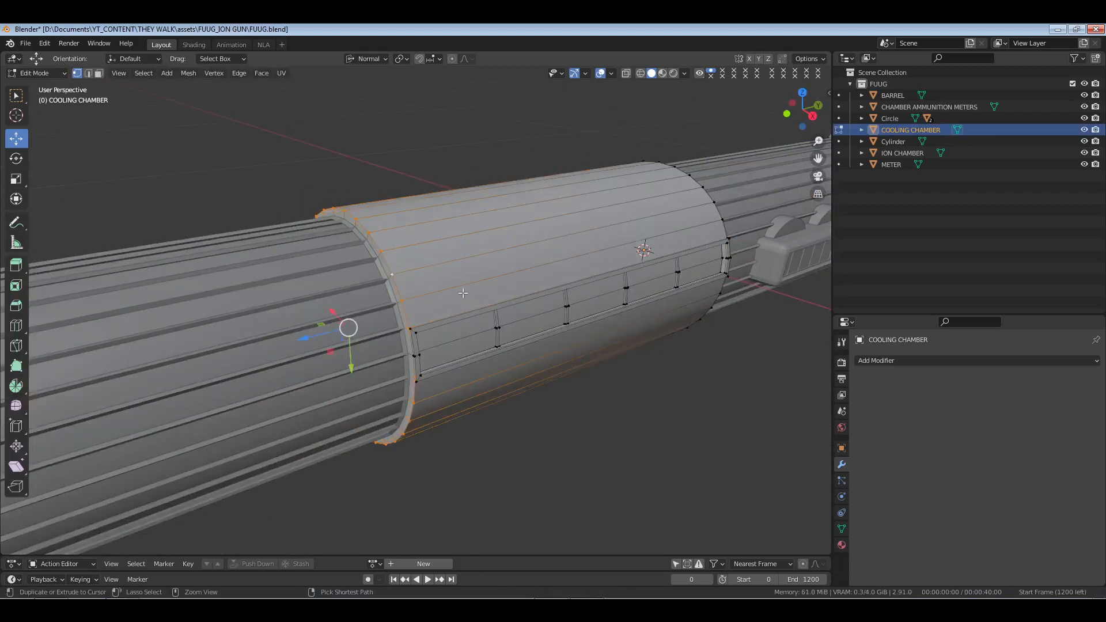
pyautogui.hotkey('ctrl', 's')
pyautogui.keyDown('shift'); pyautogui.moveTo(477, 281); pyautogui.dragTo(422, 260, button='middle'); pyautogui.keyUp('shift')
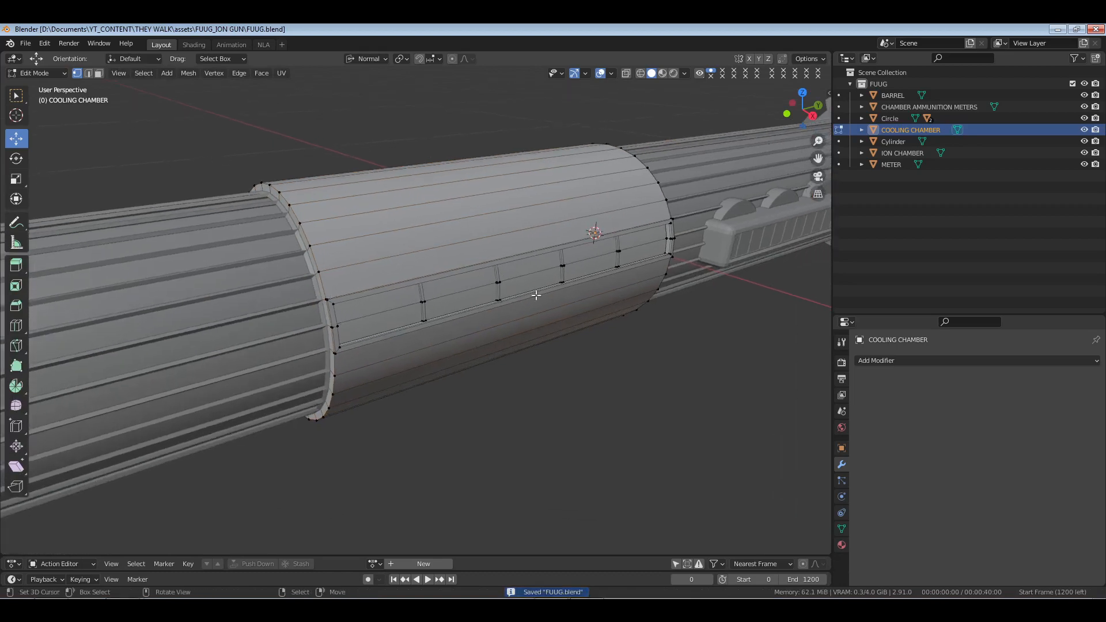
pyautogui.keyDown('shift'); pyautogui.moveTo(535, 296); pyautogui.dragTo(438, 311, button='middle'); pyautogui.keyUp('shift')
pyautogui.moveTo(570, 297); pyautogui.dragTo(538, 297, button='middle')
pyautogui.press('Tab')
pyautogui.scroll(-5, 506, 290)
pyautogui.hotkey('alt', 'a')
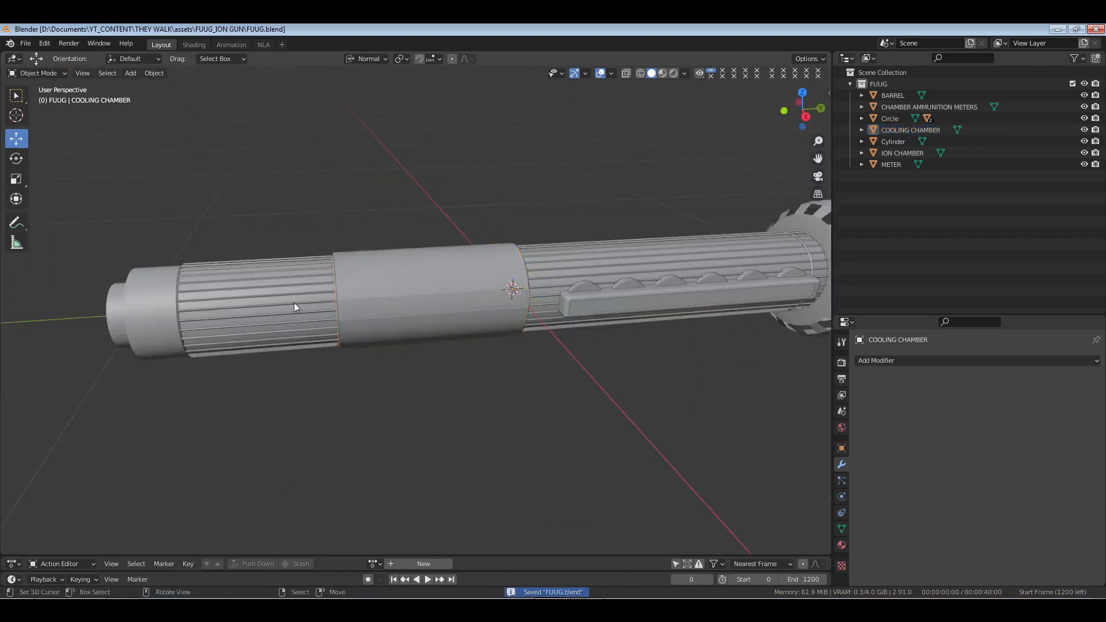
# Examine the nested barrel tubes' bevelled rims and the overall gun from several angles.
pyautogui.keyDown('shift'); pyautogui.moveTo(265, 305); pyautogui.dragTo(352, 300, button='middle'); pyautogui.keyUp('shift')
pyautogui.moveTo(259, 323); pyautogui.dragTo(385, 293, button='middle')
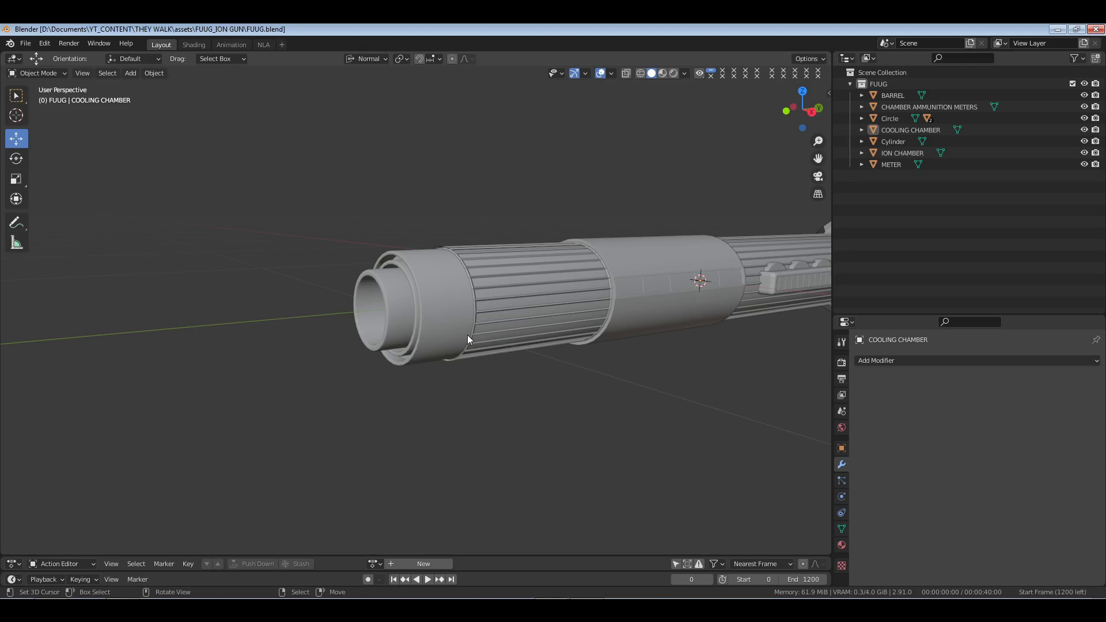
pyautogui.moveTo(448, 334); pyautogui.dragTo(550, 298, button='middle')
pyautogui.scroll(4, 432, 342)
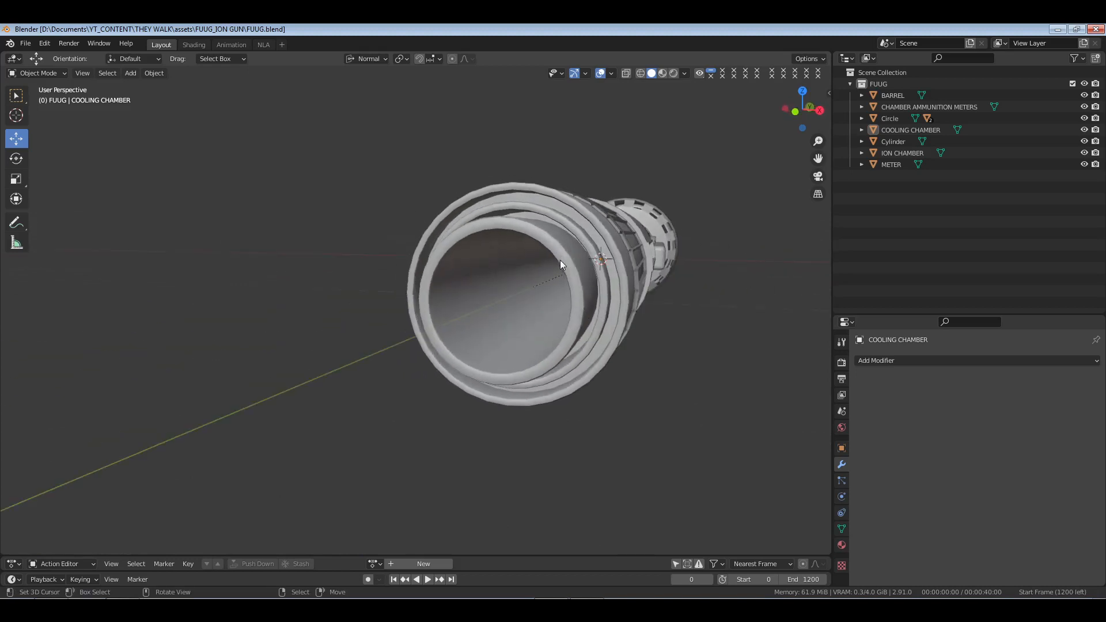
pyautogui.moveTo(560, 261); pyautogui.dragTo(529, 334, button='middle')
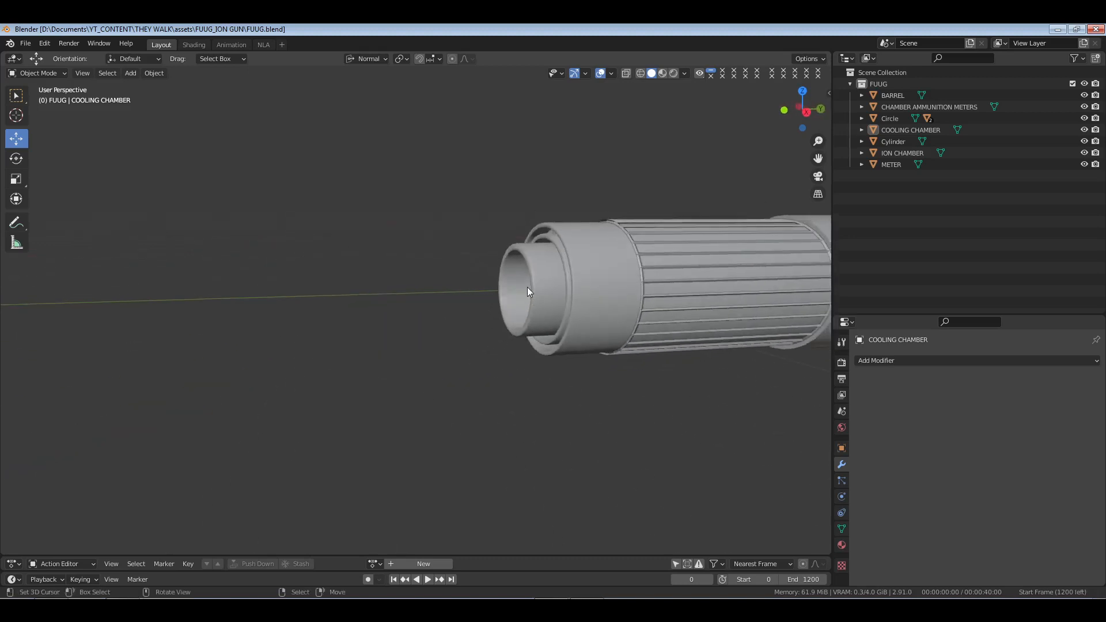
pyautogui.keyDown('shift'); pyautogui.moveTo(594, 381); pyautogui.dragTo(554, 389, button='middle'); pyautogui.keyUp('shift')
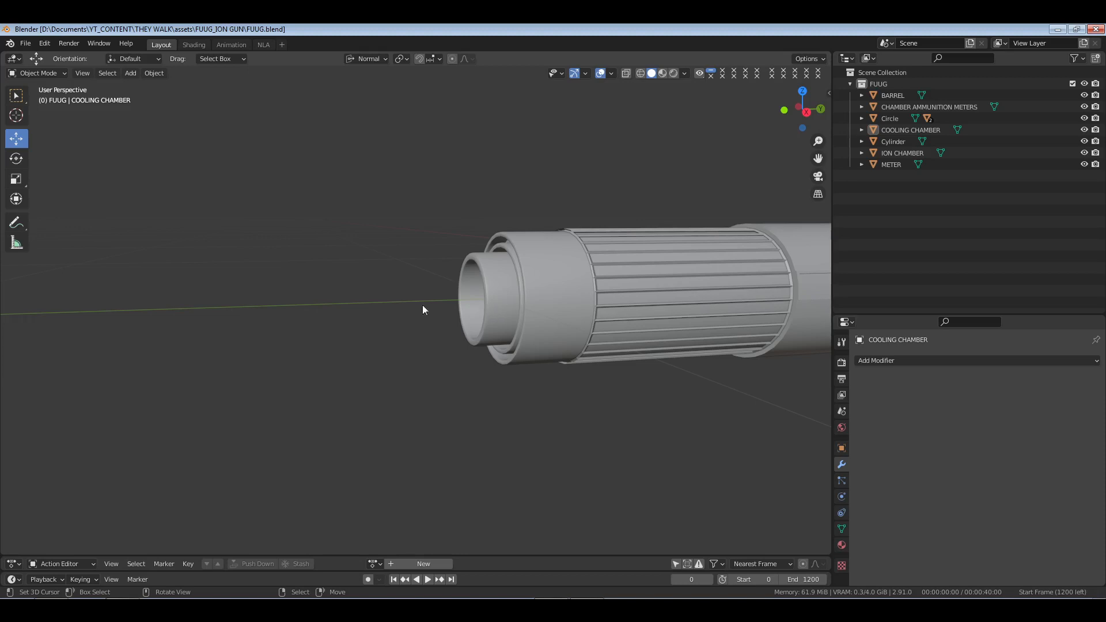
pyautogui.scroll(-6, 527, 309)
pyautogui.moveTo(528, 309); pyautogui.dragTo(458, 342, button='middle')
pyautogui.scroll(4, 458, 342)
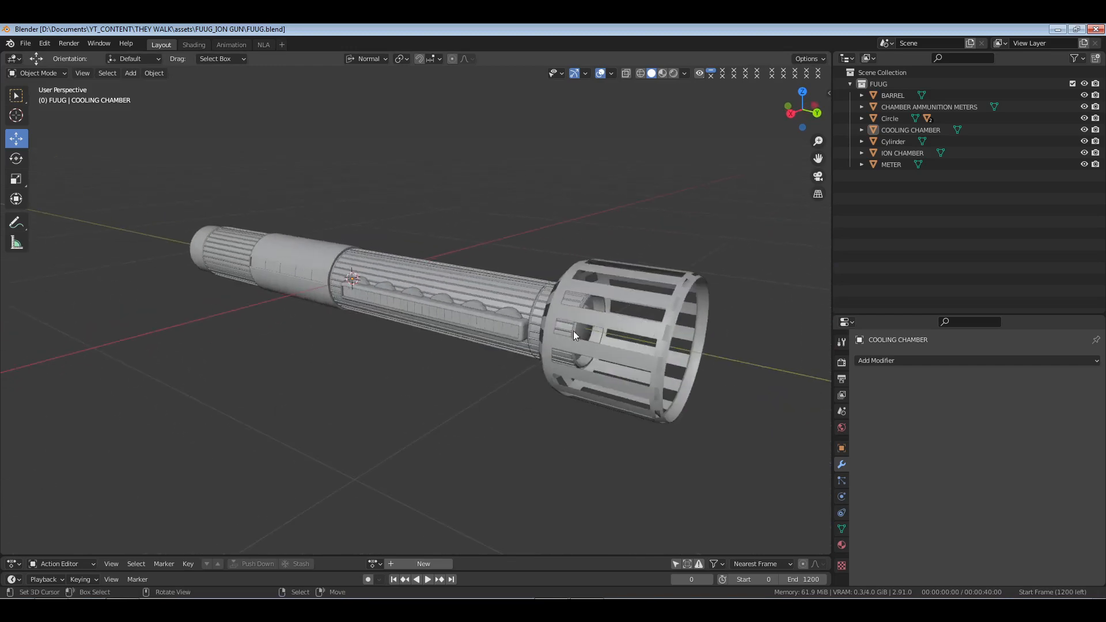
# Frame the slotted Cylinder head for a closer look and save the file.
pyautogui.click(636, 302)
pyautogui.press('KP_Decimal')
pyautogui.hotkey('ctrl', 's')
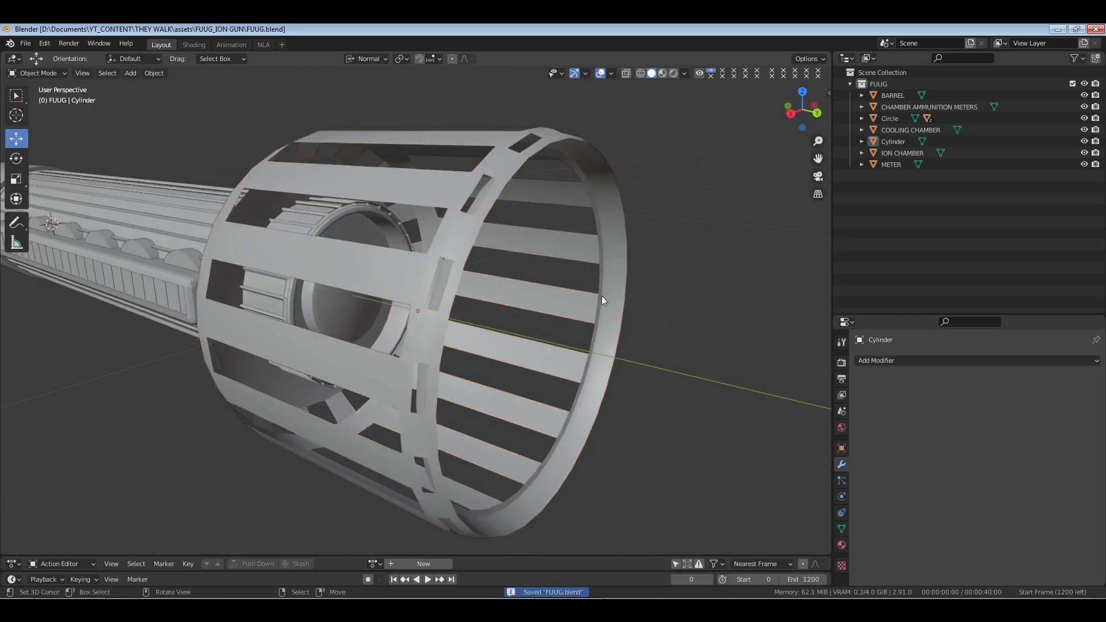
pyautogui.scroll(-3, 430, 315)
pyautogui.moveTo(379, 314); pyautogui.dragTo(691, 285, button='middle')
pyautogui.keyDown('shift'); pyautogui.moveTo(371, 306); pyautogui.dragTo(450, 311, button='middle'); pyautogui.keyUp('shift')
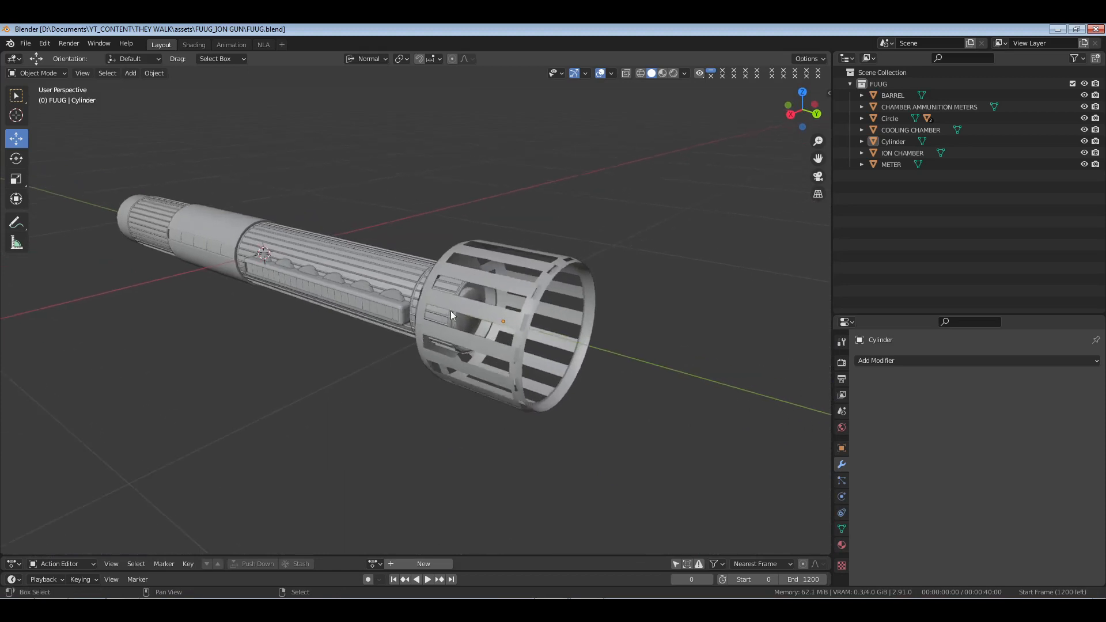
# Try to rotate the Cylinder head about its local X axis and about its local Y axis.
pyautogui.click(518, 284)
pyautogui.moveTo(666, 333); pyautogui.dragTo(541, 404, button='middle')
pyautogui.press('r')
pyautogui.press('x')
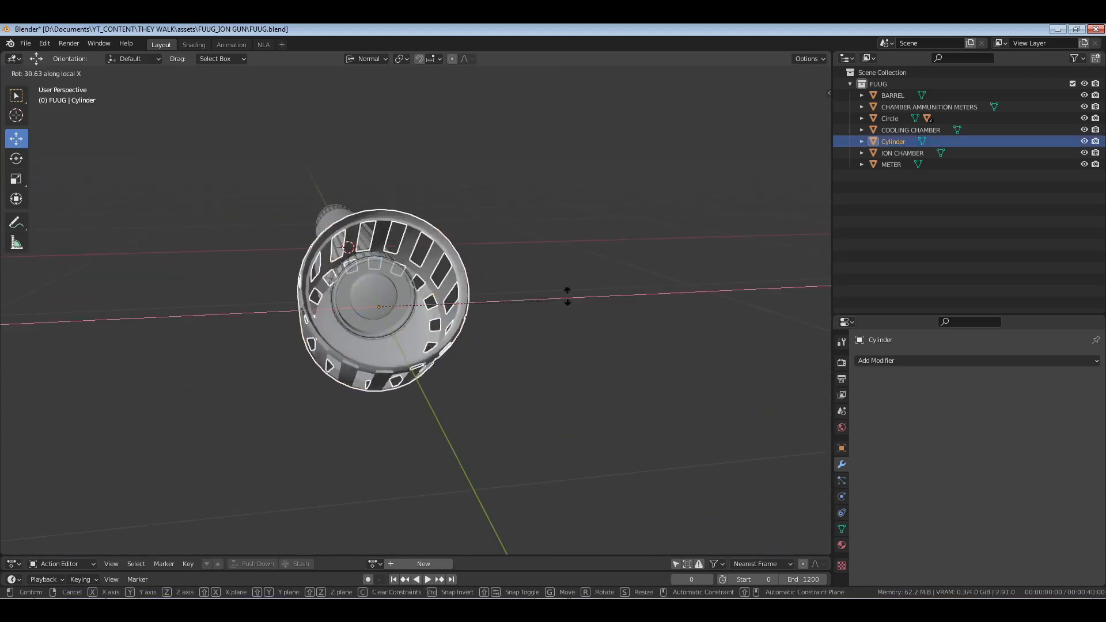
pyautogui.rightClick(544, 383)
pyautogui.press('r')
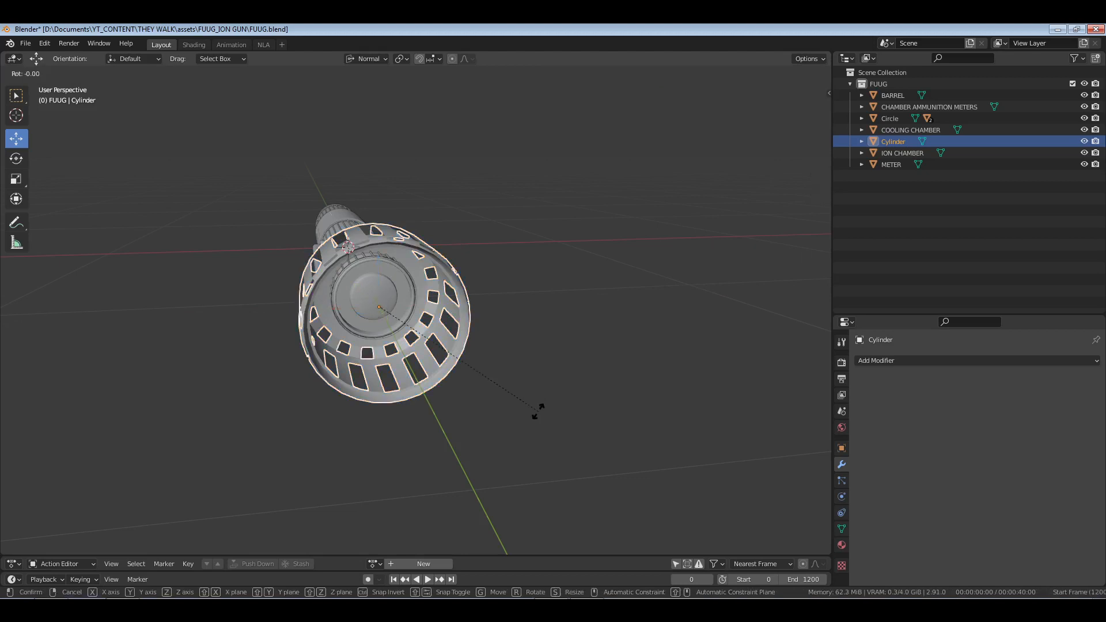
pyautogui.press('y')
pyautogui.press('y')
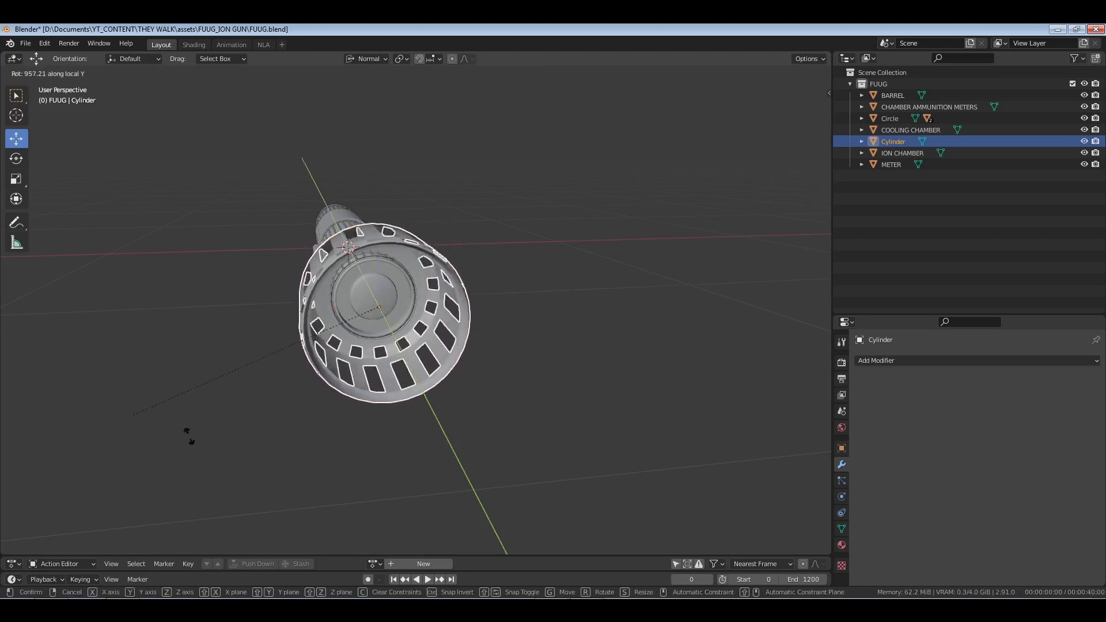
pyautogui.click(399, 318)
pyautogui.moveTo(399, 317); pyautogui.dragTo(457, 361, button='middle')
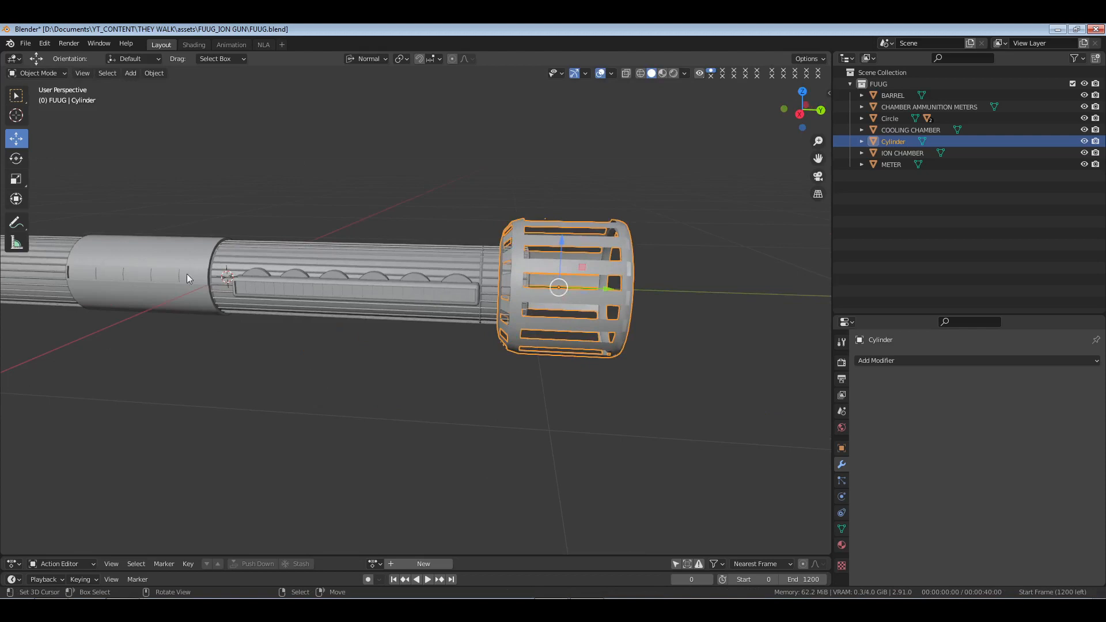
# Rename the slotted Cylinder head object as POOLING CHAMBER and save the file.
pyautogui.moveTo(187, 274); pyautogui.dragTo(495, 335, button='middle')
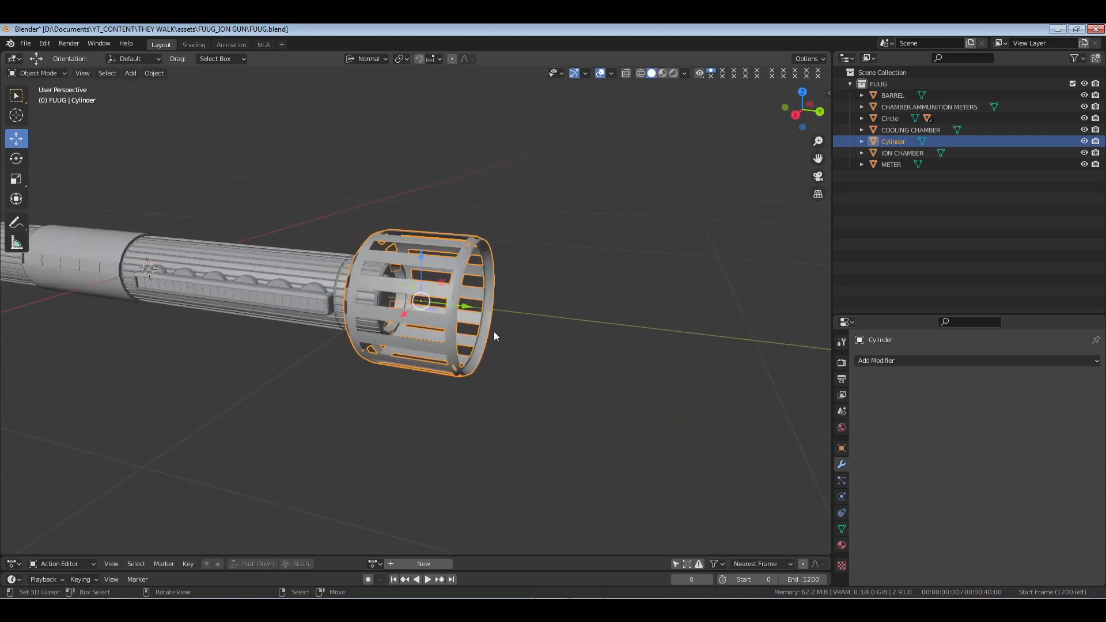
pyautogui.press('F2')
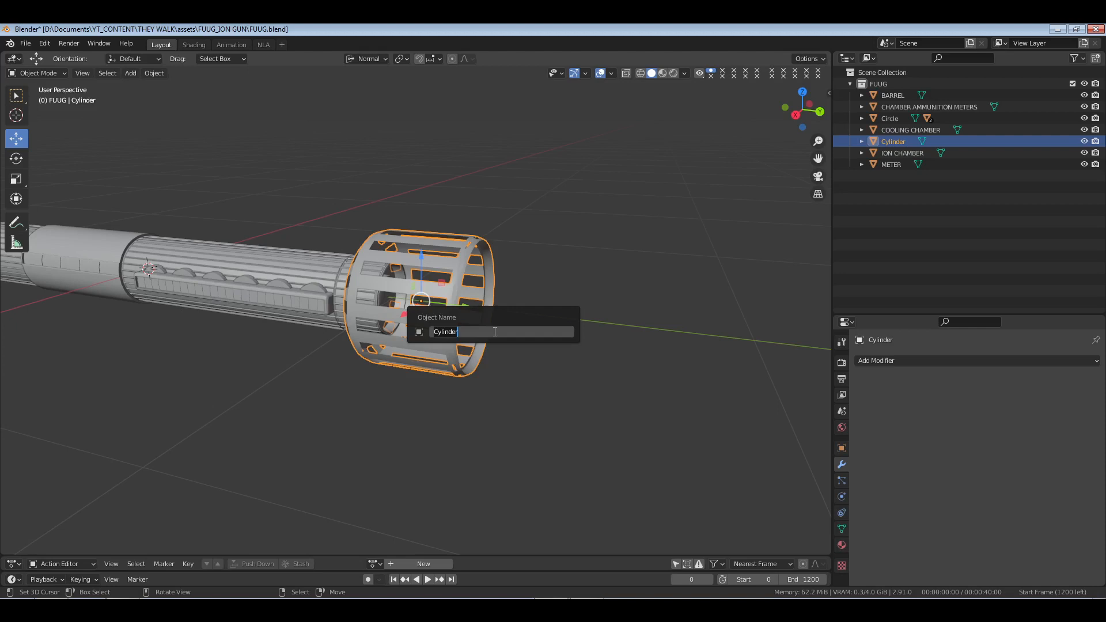
pyautogui.write('POOLING CHAMBER')
pyautogui.press('Return')
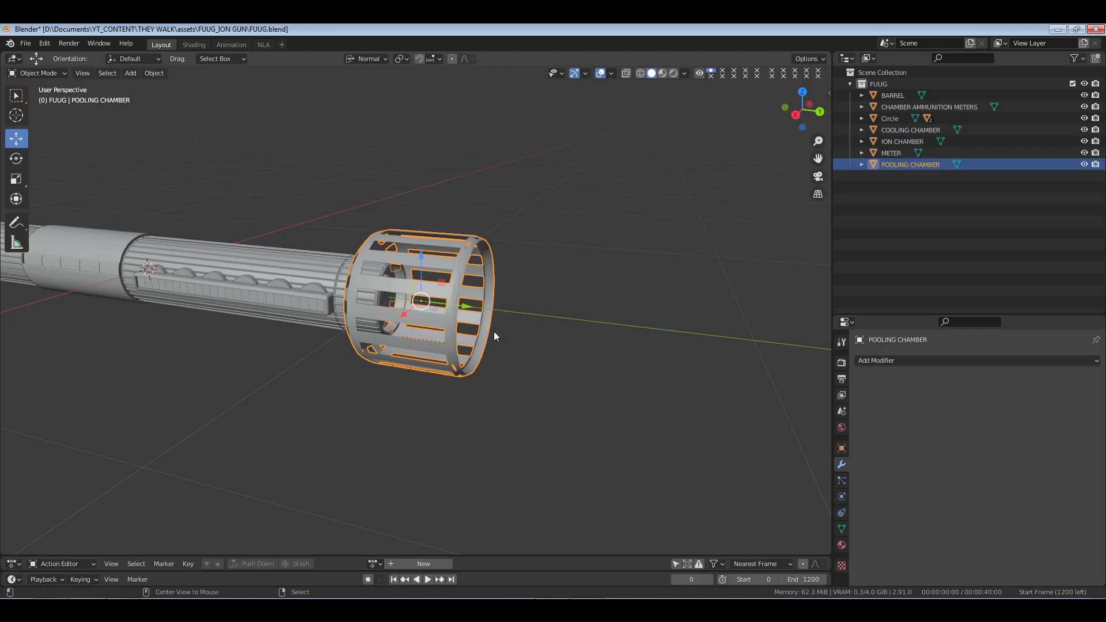
pyautogui.click(494, 332)
pyautogui.hotkey('ctrl', 's')
# Rename the Circle object as GUN GRATE and save the file.
pyautogui.click(892, 118)
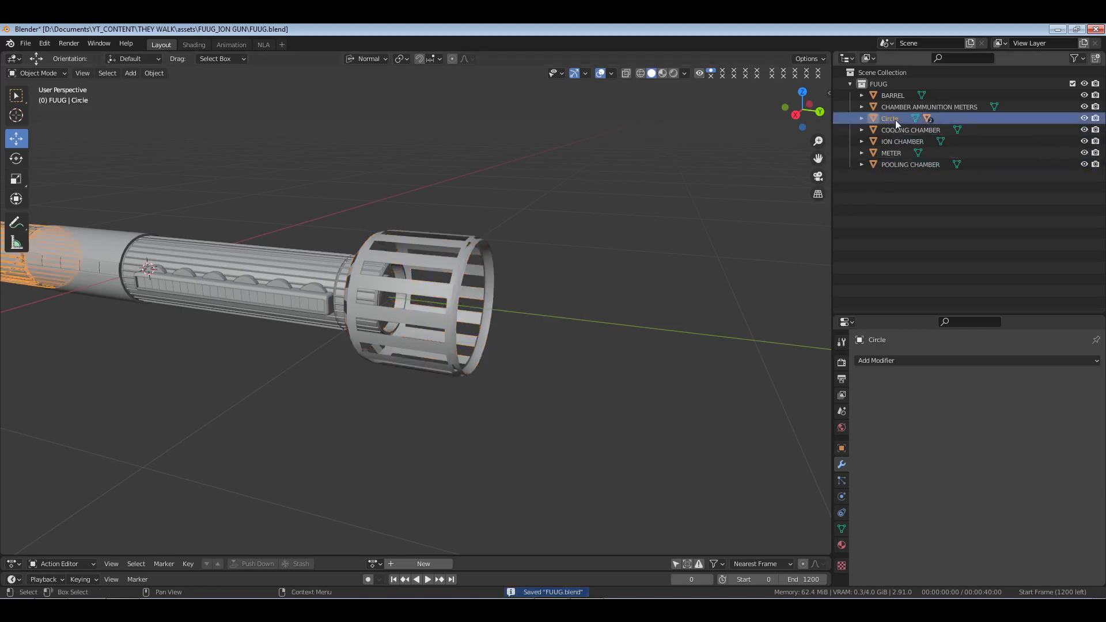
pyautogui.press('F2')
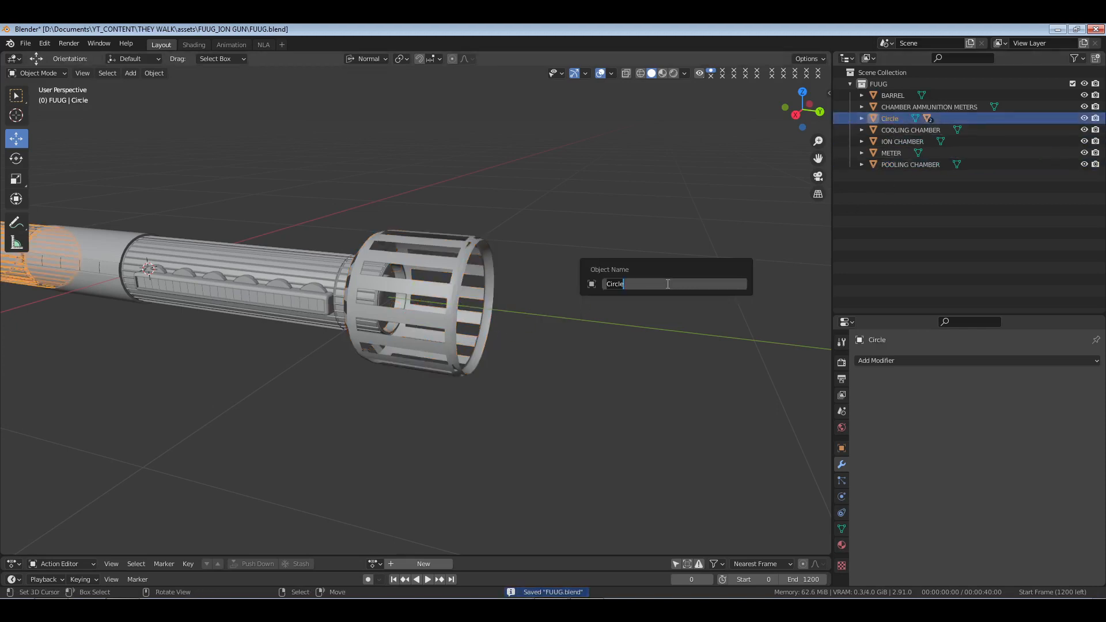
pyautogui.write('GUN GRATE')
pyautogui.press('Return')
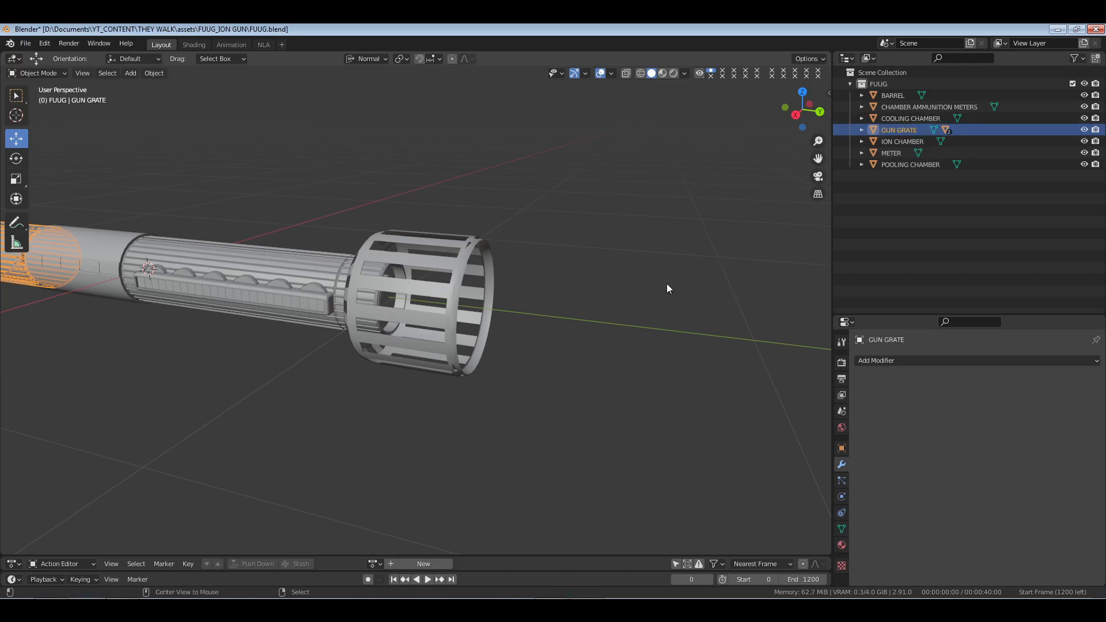
pyautogui.click(666, 283)
pyautogui.hotkey('ctrl', 's')
pyautogui.keyDown('shift'); pyautogui.moveTo(481, 306); pyautogui.dragTo(535, 314, button='middle'); pyautogui.keyUp('shift')
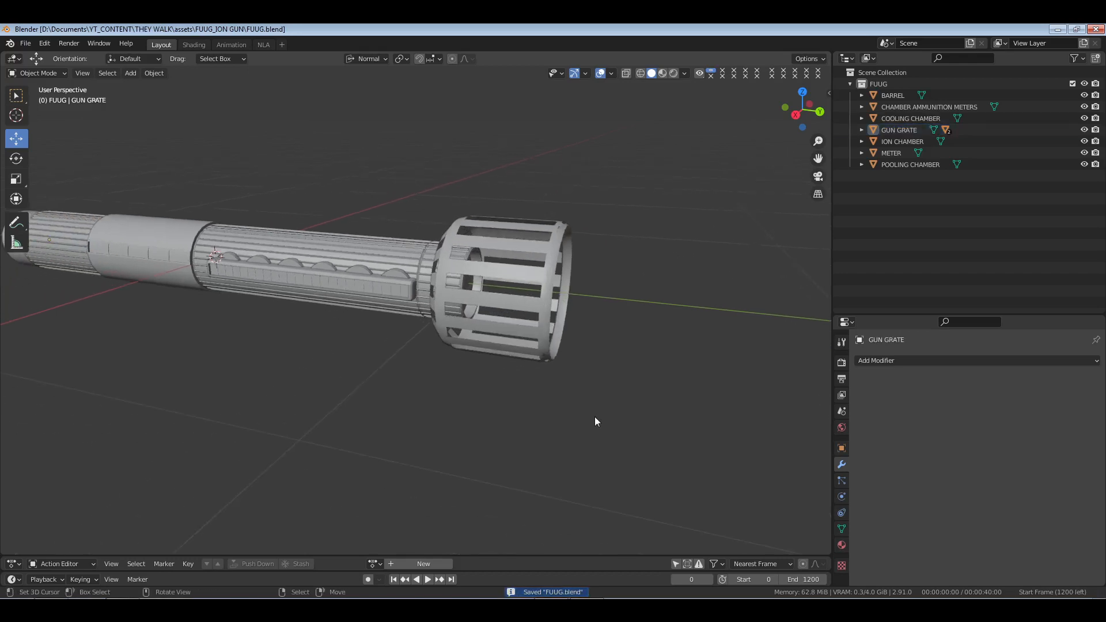
# Select the slotted POOLING CHAMBER at the gun's front end and snap the 3D cursor to it.
pyautogui.moveTo(587, 382); pyautogui.dragTo(576, 332, button='middle')
pyautogui.click(512, 281)
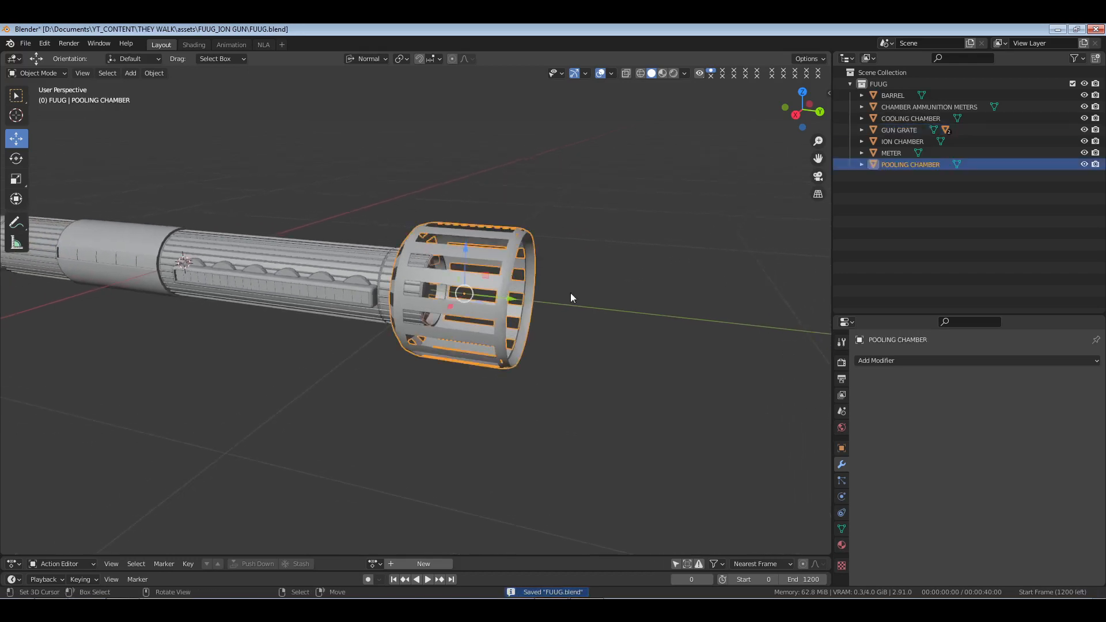
pyautogui.moveTo(571, 293); pyautogui.dragTo(479, 300, button='middle')
pyautogui.scroll(7, 453, 267)
pyautogui.scroll(-5, 501, 250)
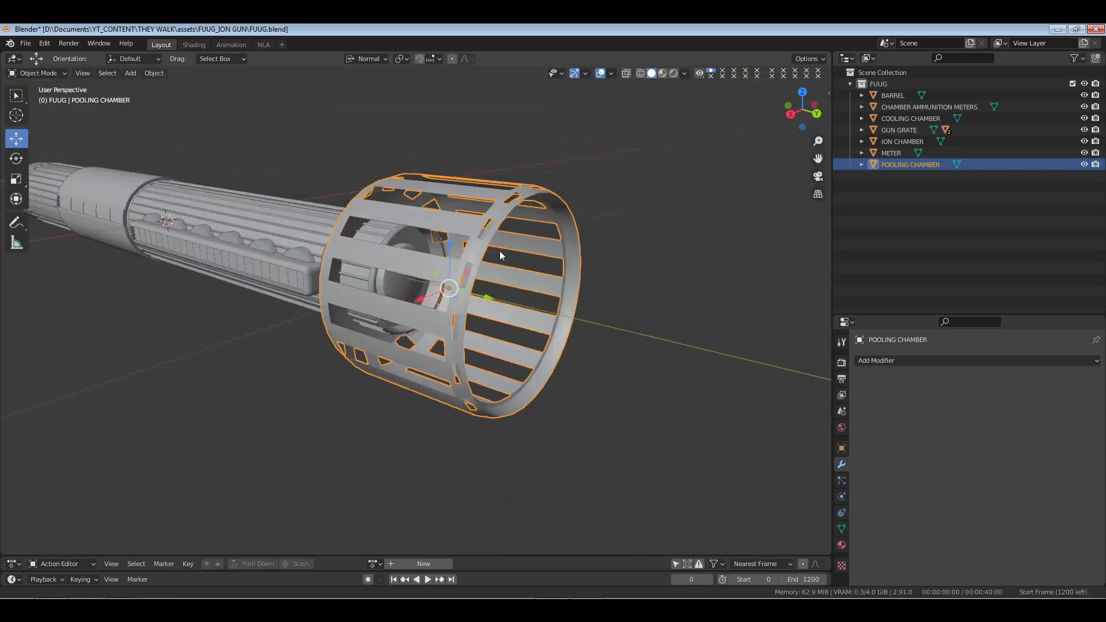
pyautogui.moveTo(499, 251); pyautogui.dragTo(509, 283, button='middle')
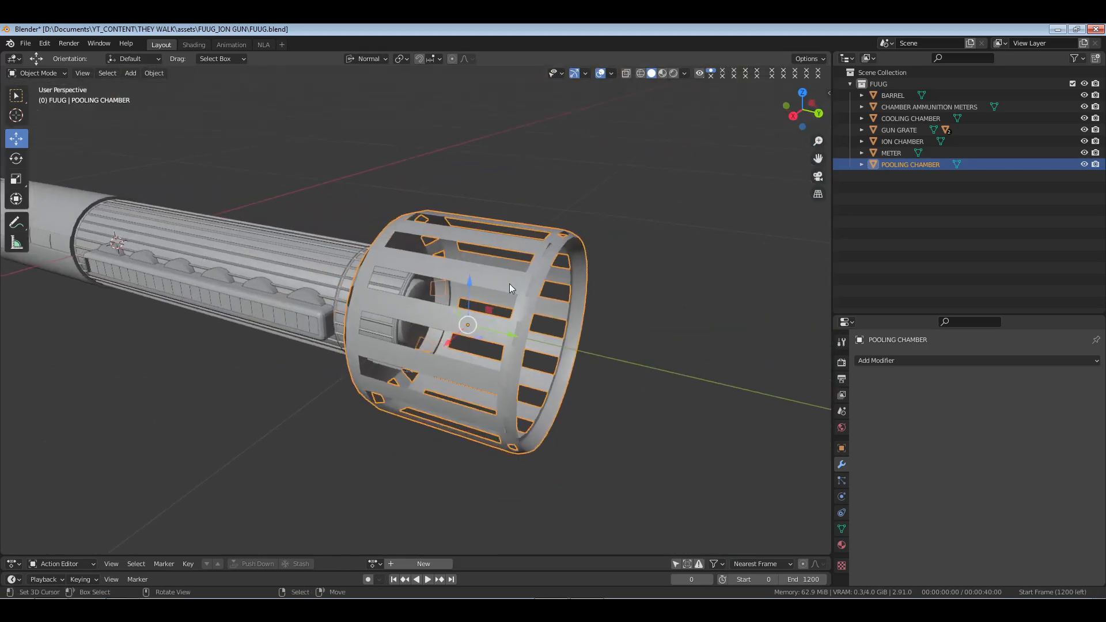
pyautogui.hotkey('shift', 's')
pyautogui.press('2')
# Add a cylinder inside the POOLING CHAMBER, turn it in line with the barrel and scale it to about 0.146.
pyautogui.hotkey('shift', 'a')
pyautogui.moveTo(553, 109)
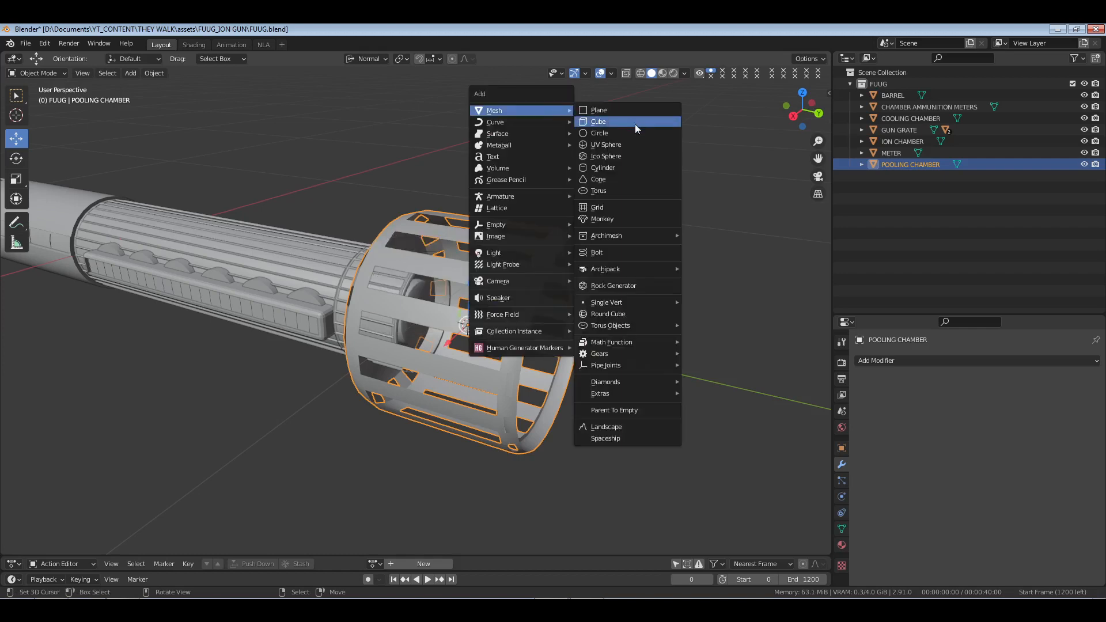
pyautogui.click(630, 170)
pyautogui.press('r')
pyautogui.press('Return')
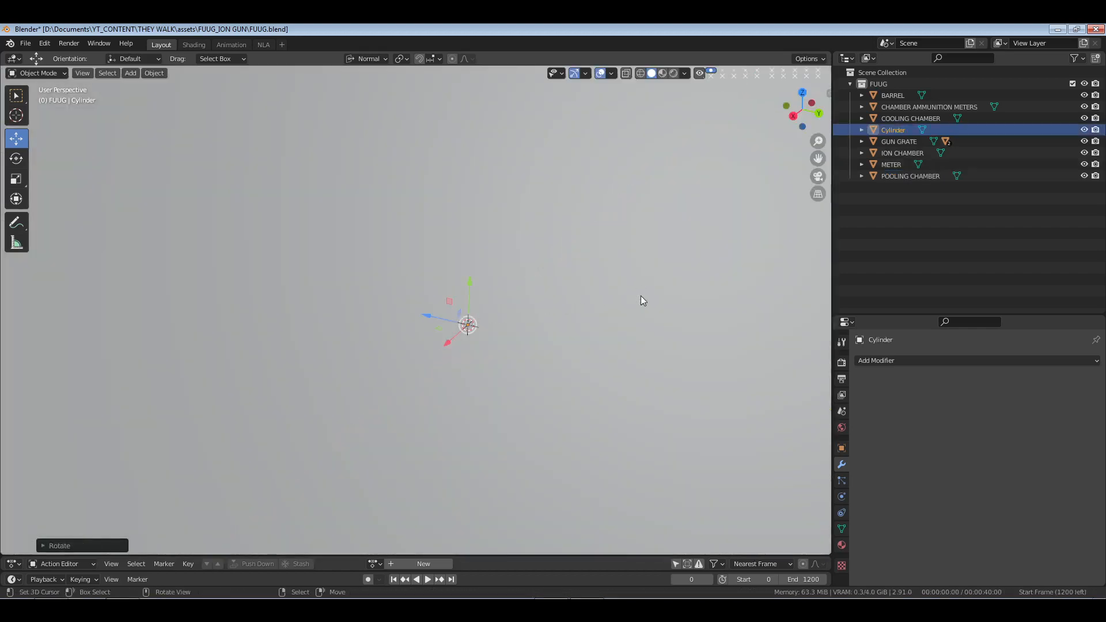
pyautogui.press('s')
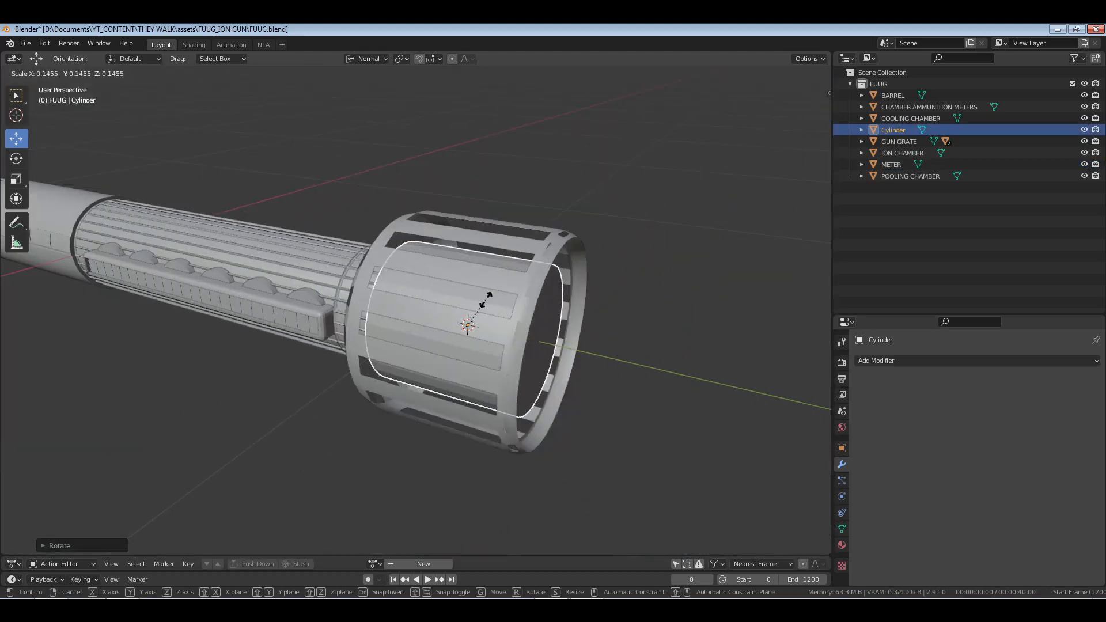
pyautogui.click(485, 299)
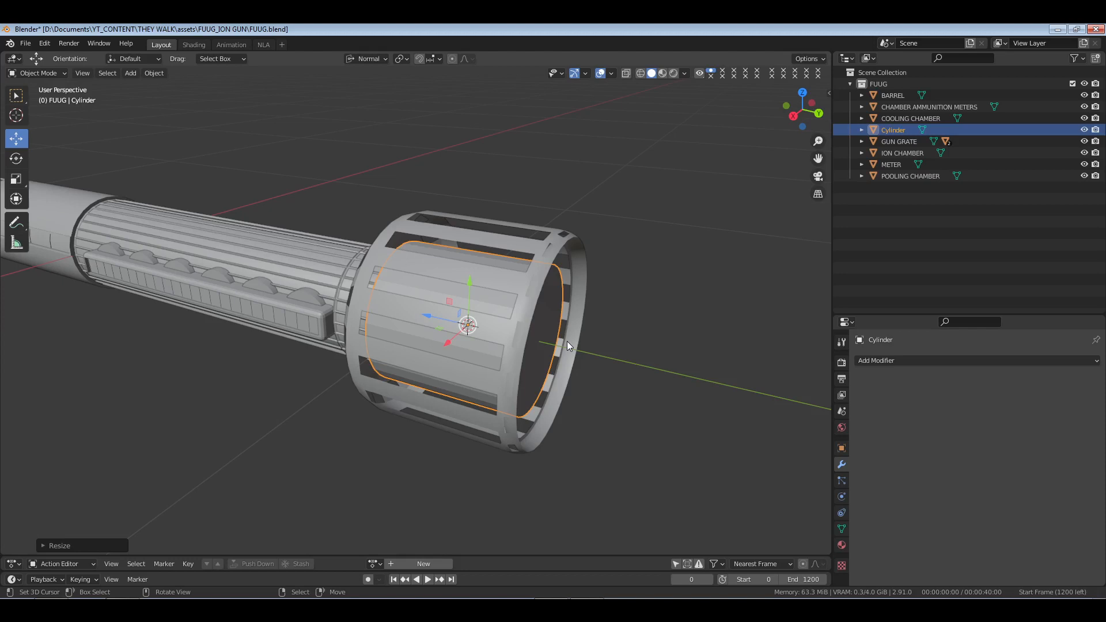
# Shade the new cylinder smooth and enable Auto Smooth at 30° for it.
pyautogui.rightClick(566, 341)
pyautogui.click(567, 342)
pyautogui.click(842, 527)
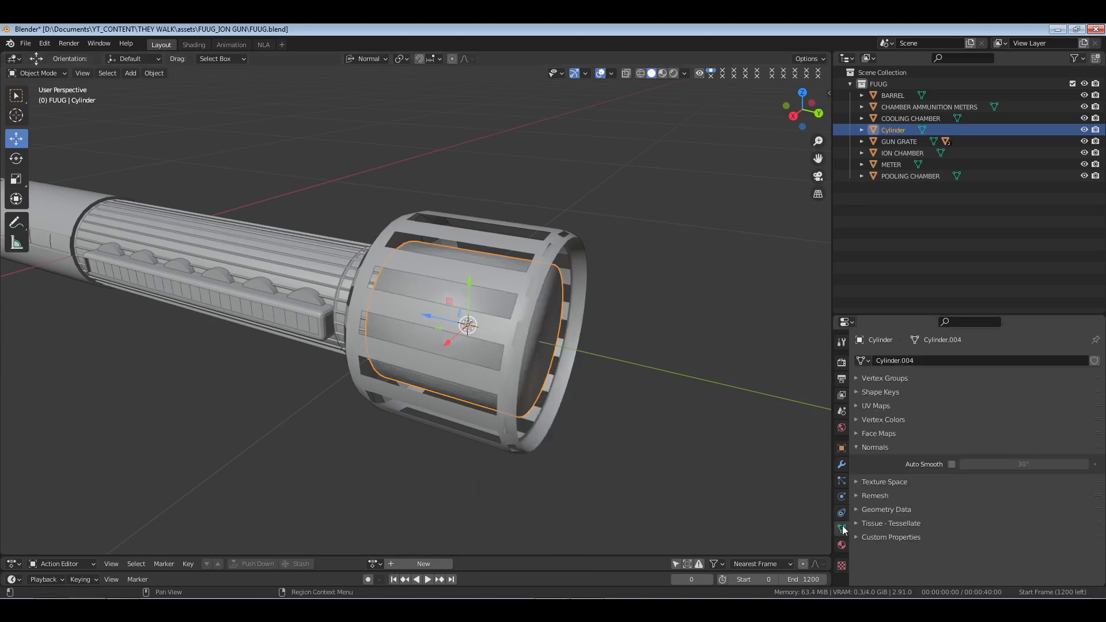
pyautogui.click(952, 463)
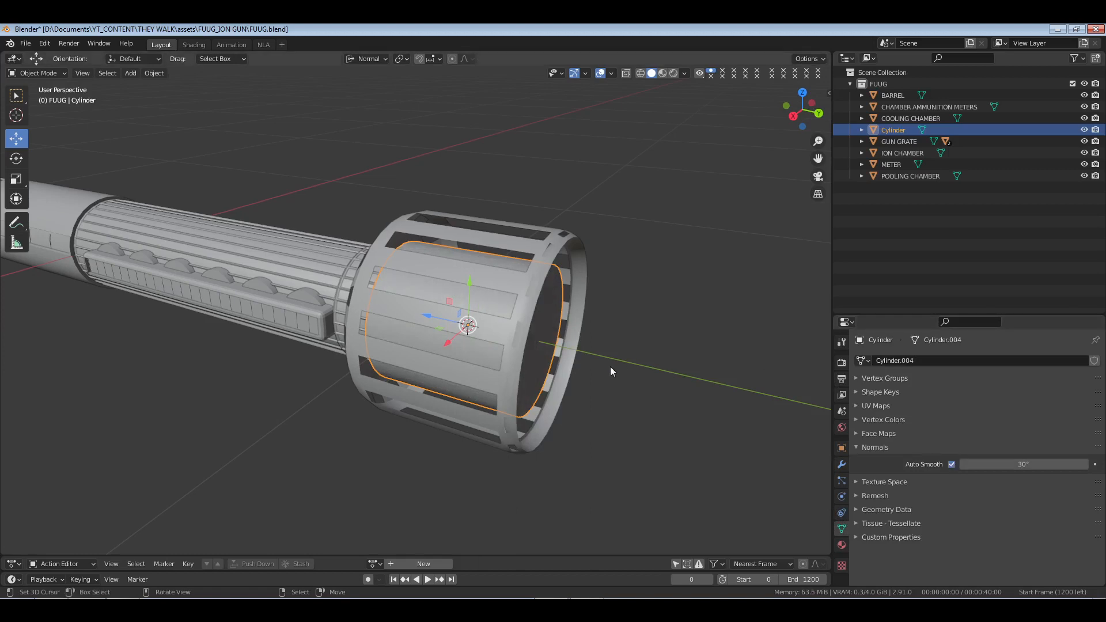
# Widen the cylinder by about 1.4 in every direction except its local Z to fill the POOLING CHAMBER.
pyautogui.press('s')
pyautogui.press('s')
pyautogui.hotkey('shift', 'z')
pyautogui.hotkey('shift', 'z')
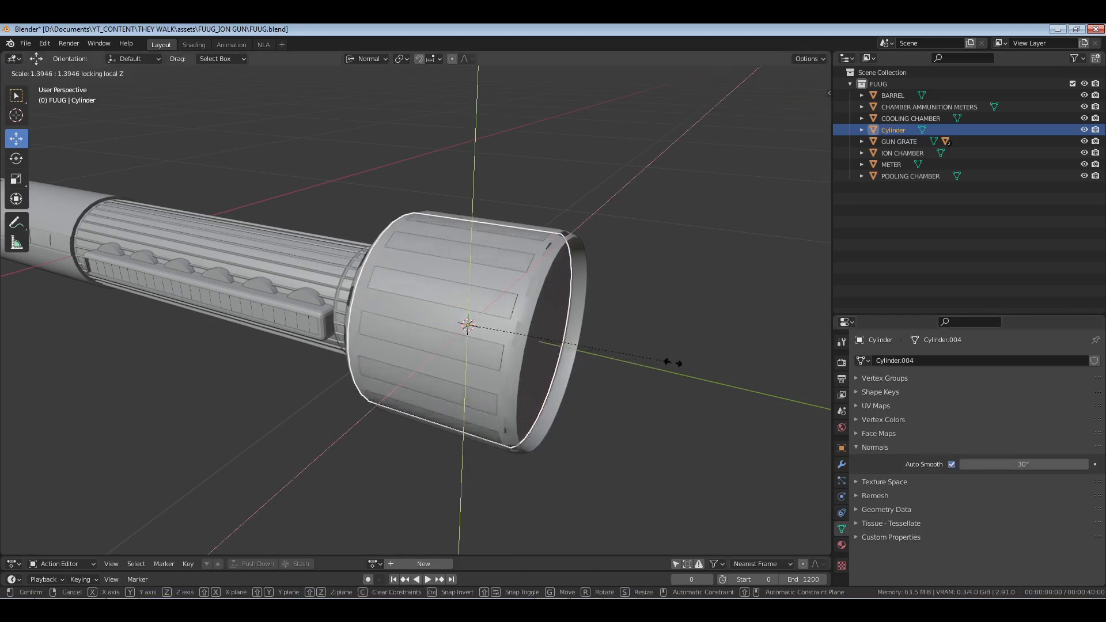
pyautogui.click(681, 363)
# Move the cylinder slightly along its local Z axis within the POOLING CHAMBER.
pyautogui.moveTo(465, 355); pyautogui.dragTo(468, 323, button='middle')
pyautogui.press('g')
pyautogui.press('z')
pyautogui.press('z')
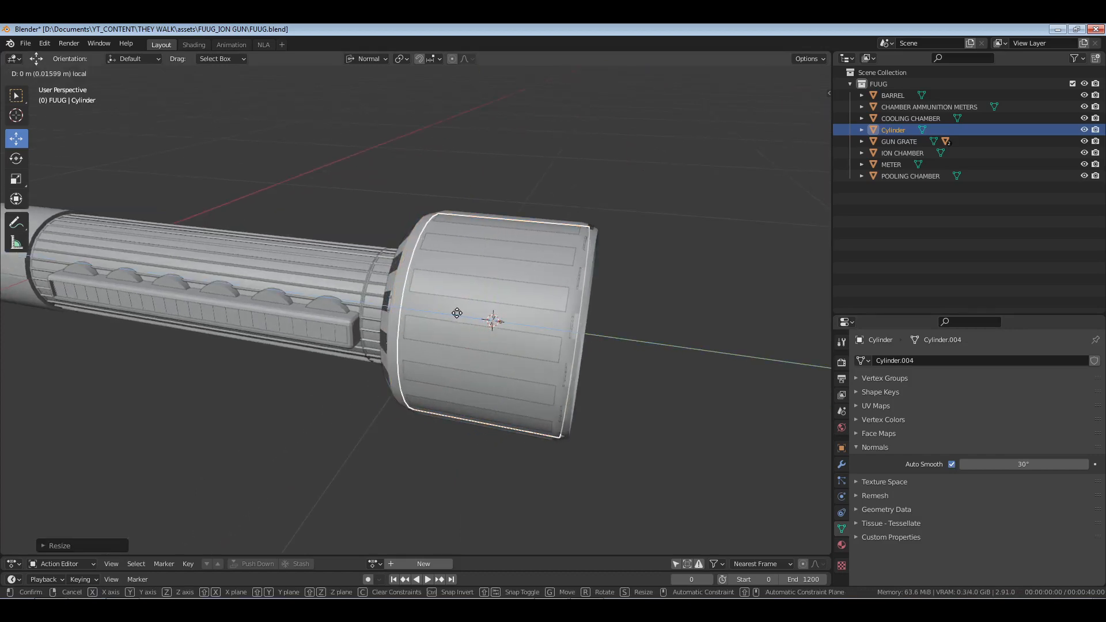
pyautogui.click(456, 313)
# Shorten the cylinder along its local Z axis to about 0.93, working in a top wireframe view.
pyautogui.press('KP_7')
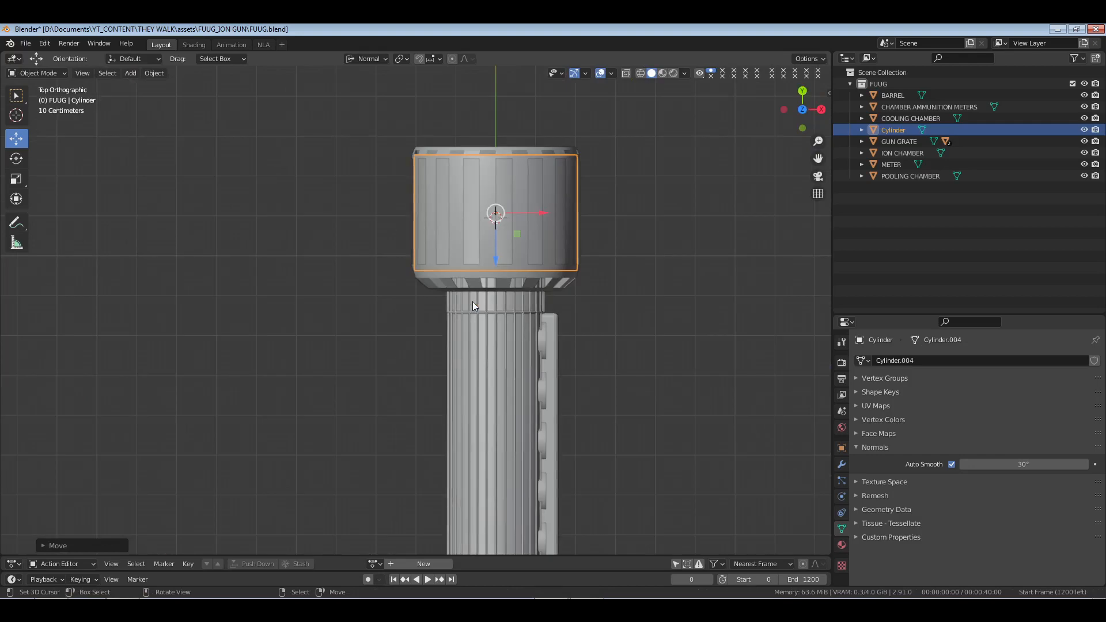
pyautogui.press('z')
pyautogui.press('4')
pyautogui.scroll(6, 489, 267)
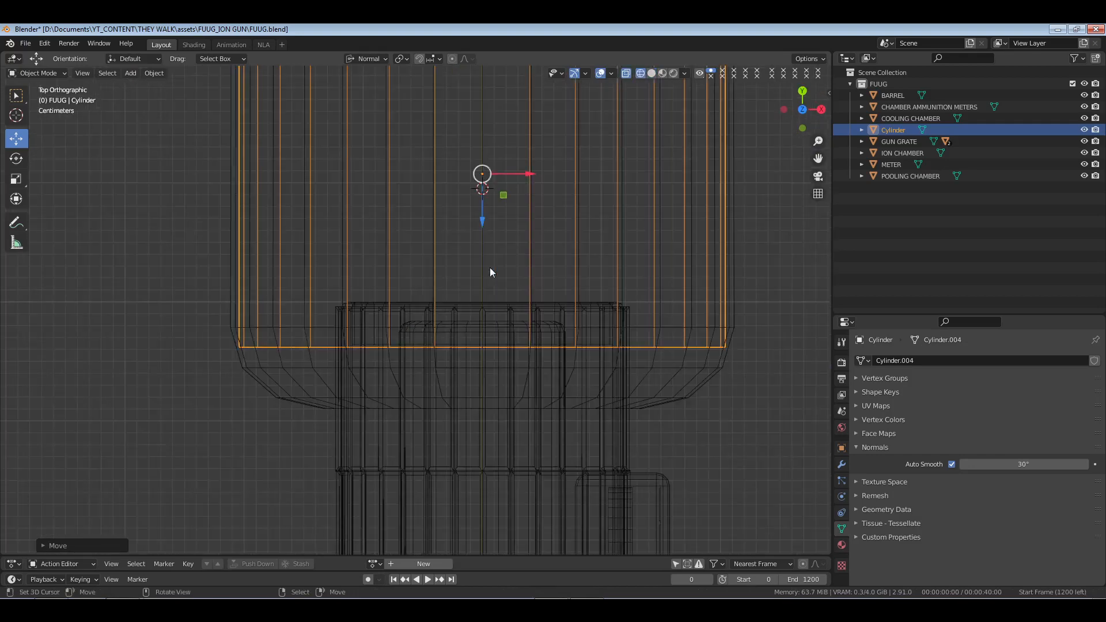
pyautogui.keyDown('shift'); pyautogui.moveTo(489, 267); pyautogui.dragTo(451, 342, button='middle'); pyautogui.keyUp('shift')
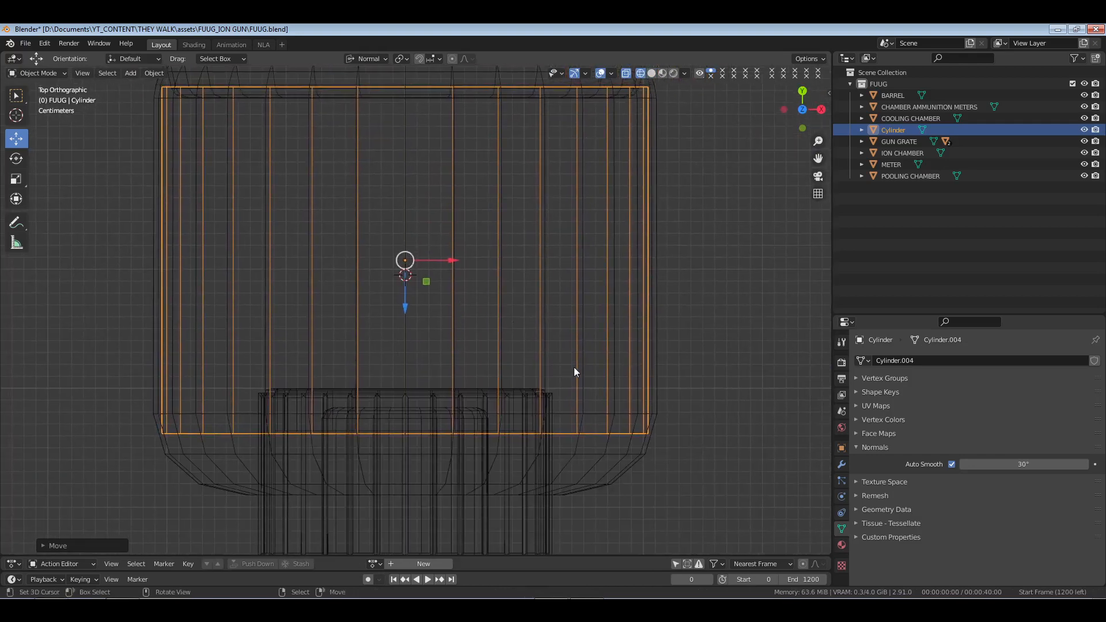
pyautogui.press('s')
pyautogui.press('z')
pyautogui.press('z')
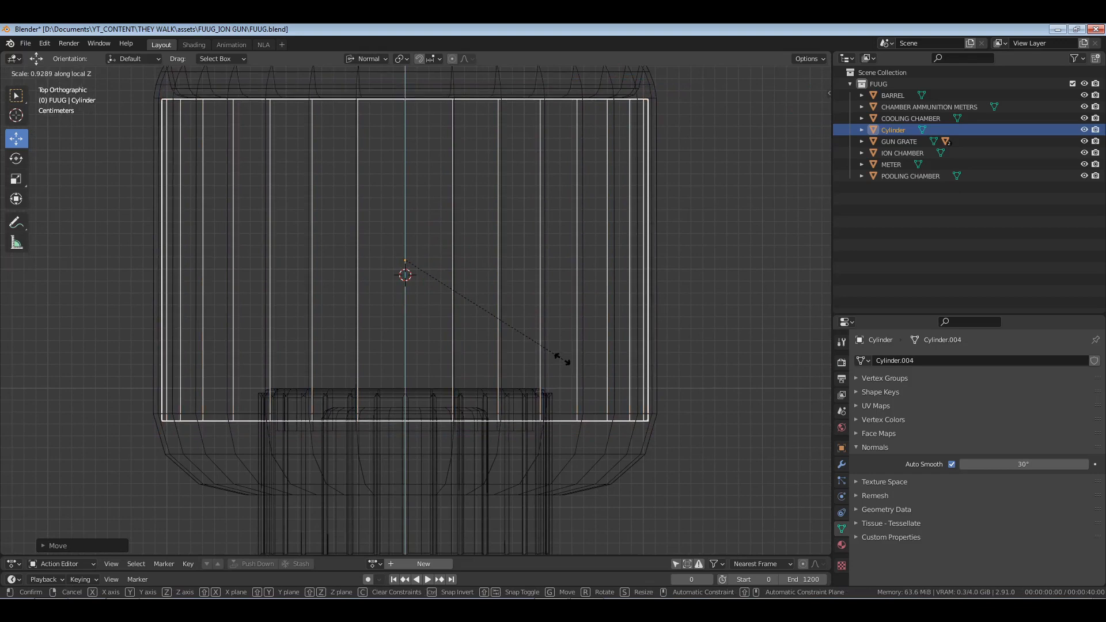
pyautogui.click(557, 353)
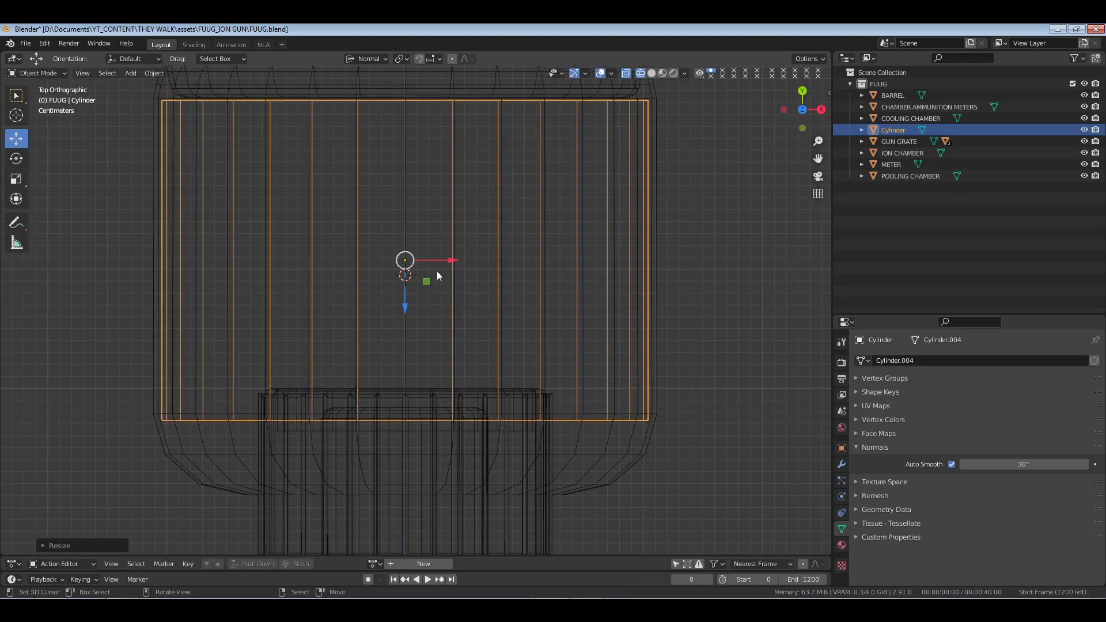
# Fit the cylinder to the slotted section by shifting it along local Z and scaling it to about 0.98 on that axis.
pyautogui.press('g')
pyautogui.press('z')
pyautogui.press('z')
pyautogui.click(407, 305)
pyautogui.press('s')
pyautogui.press('z')
pyautogui.press('z')
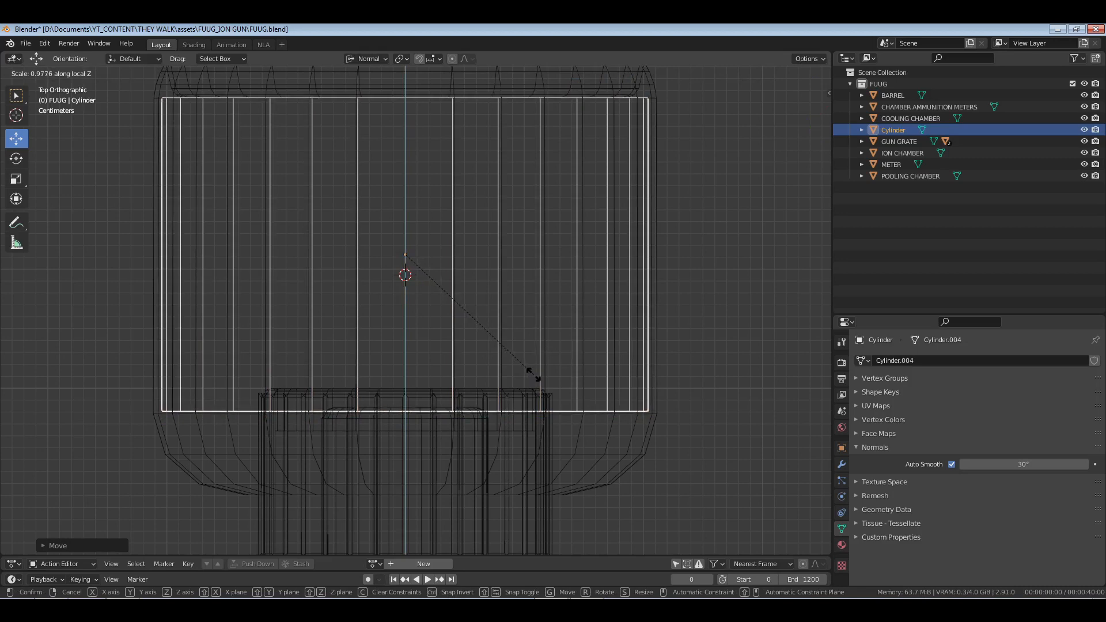
pyautogui.click(529, 378)
pyautogui.press('g')
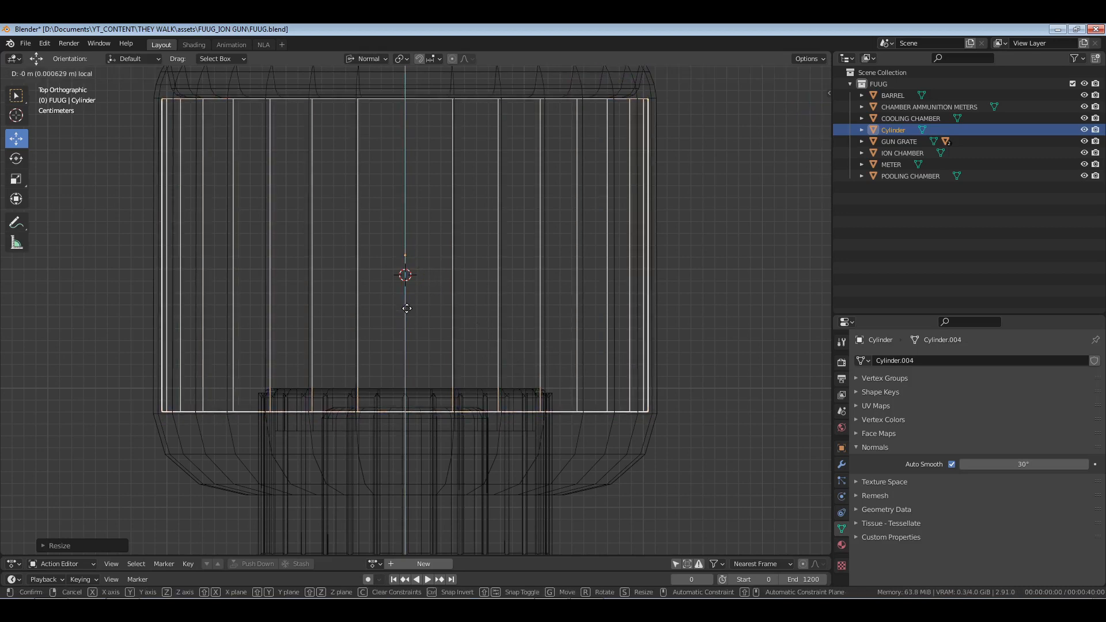
pyautogui.press('z')
pyautogui.press('z')
pyautogui.click(411, 316)
# Lengthen the cylinder along local Z by about 1.04 to cover the slots, nudge it towards the barrel and save the file.
pyautogui.moveTo(610, 335)
pyautogui.mouseDown(button='middle')
pyautogui.moveTo(458, 256)
pyautogui.moveTo(589, 320)
pyautogui.moveTo(535, 299)
pyautogui.moveTo(508, 309)
pyautogui.moveTo(620, 322)
pyautogui.moveTo(637, 337)
pyautogui.moveTo(626, 358)
pyautogui.moveTo(596, 288)
pyautogui.moveTo(558, 312)
pyautogui.moveTo(568, 259)
pyautogui.moveTo(568, 336)
pyautogui.mouseUp(button='middle')
pyautogui.press('z')
pyautogui.click(617, 323)
pyautogui.scroll(2, 573, 274)
pyautogui.scroll(-1, 585, 313)
pyautogui.press('s')
pyautogui.press('z')
pyautogui.press('z')
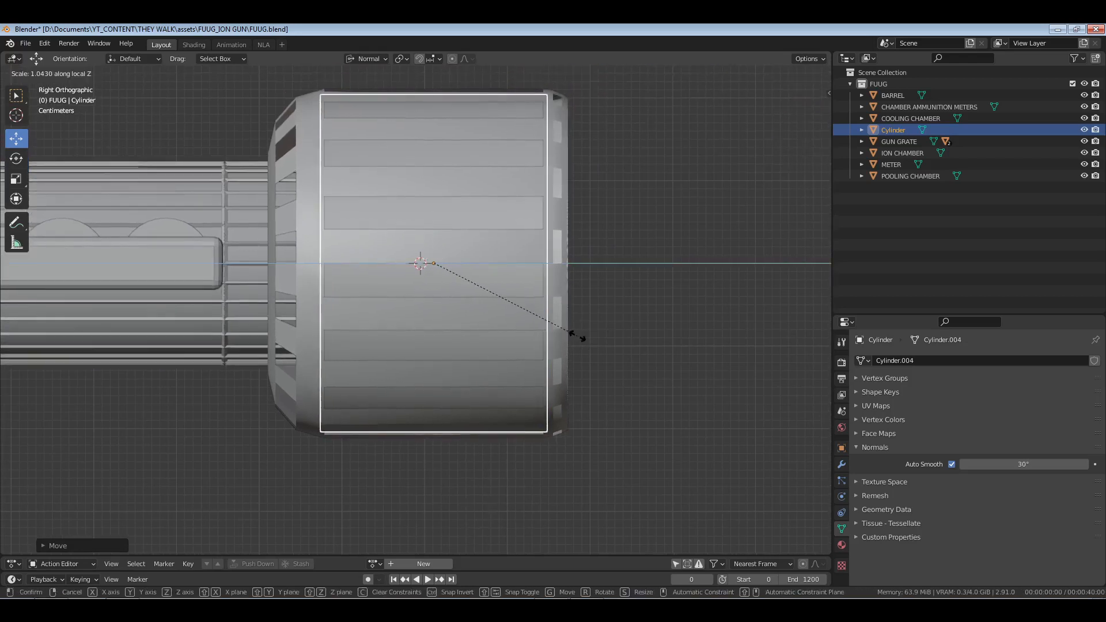
pyautogui.click(585, 335)
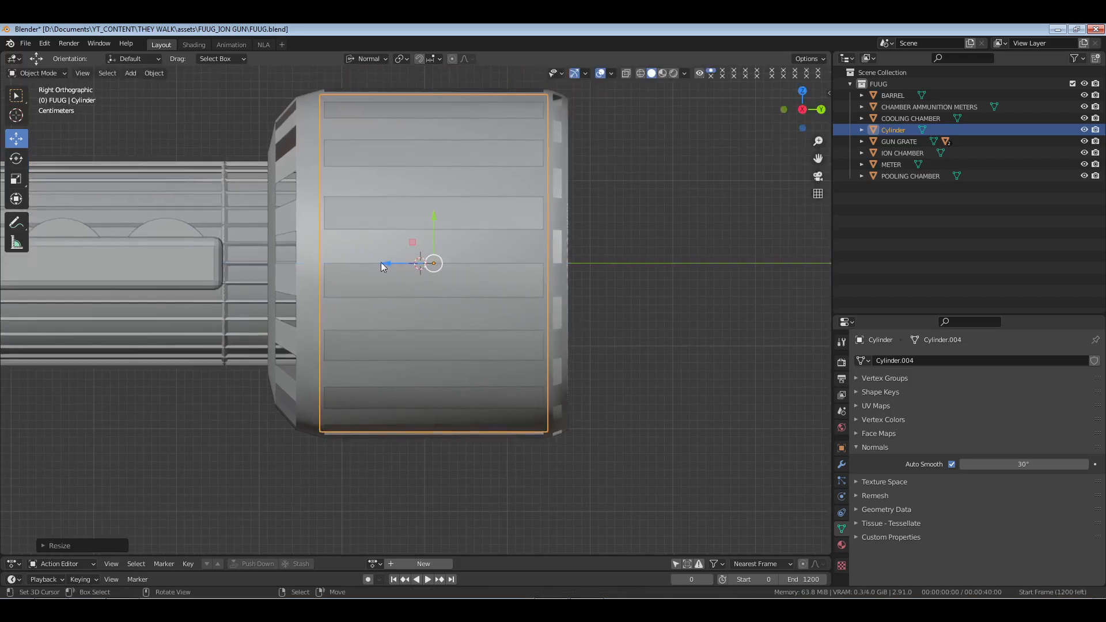
pyautogui.moveTo(381, 263); pyautogui.dragTo(380, 263)
pyautogui.hotkey('ctrl', 's')
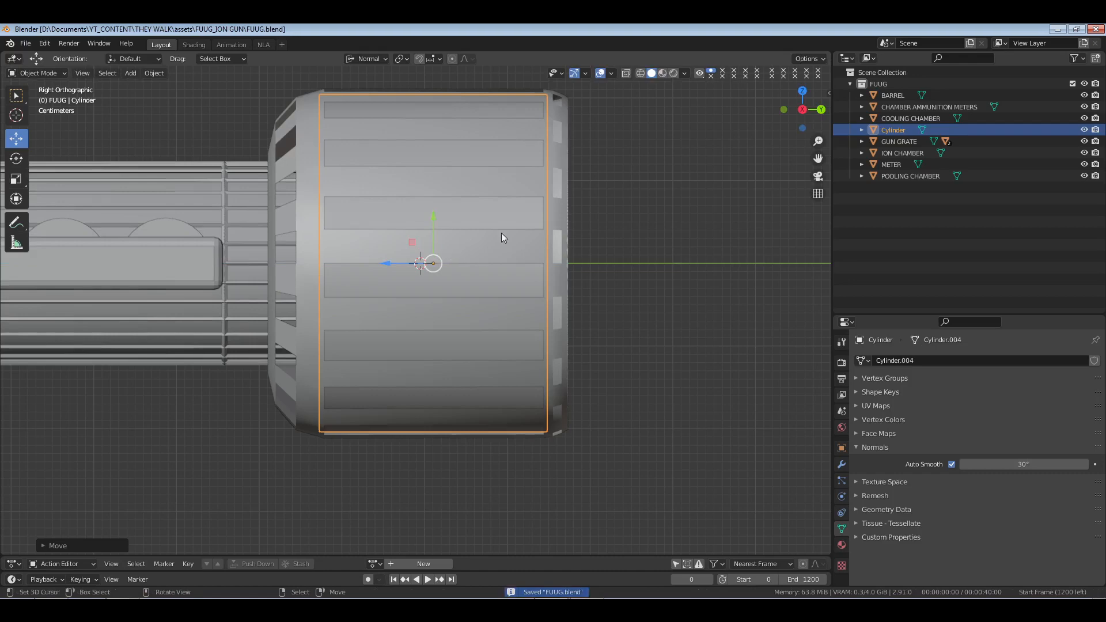
# Rename the inner cylinder object as POOL and save the file.
pyautogui.scroll(-3, 501, 232)
pyautogui.moveTo(501, 233); pyautogui.dragTo(505, 288, button='middle')
pyautogui.press('F2')
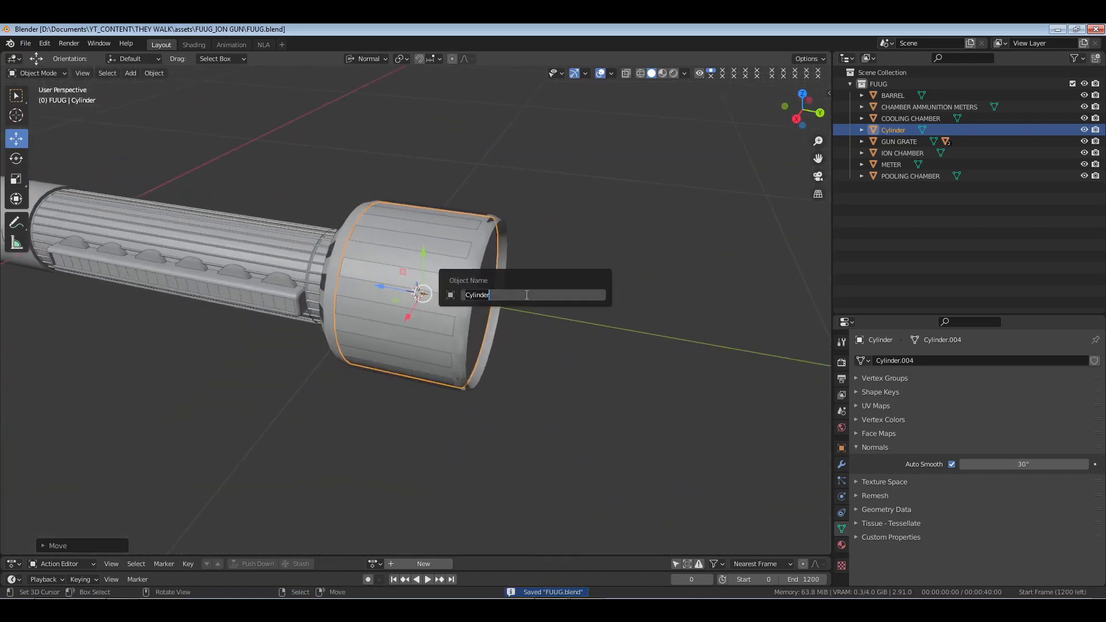
pyautogui.write('POOL')
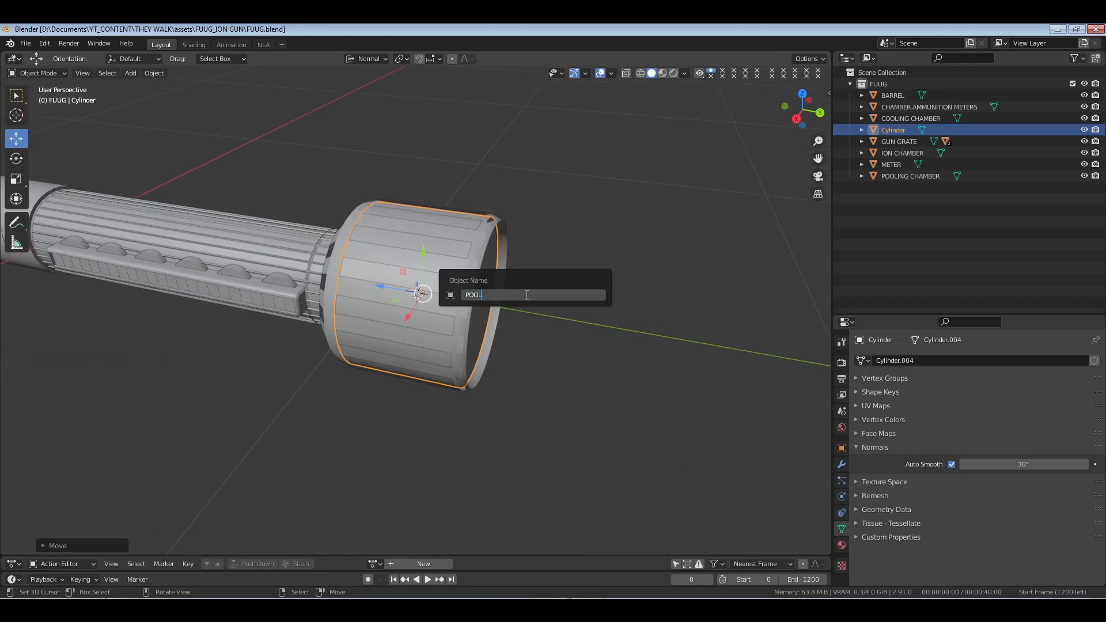
pyautogui.press('Return')
pyautogui.hotkey('ctrl', 's')
# Rotate the POOLING CHAMBER about its local Y axis, clear the selection and save the file.
pyautogui.moveTo(599, 333); pyautogui.dragTo(475, 300, button='middle')
pyautogui.click(478, 251)
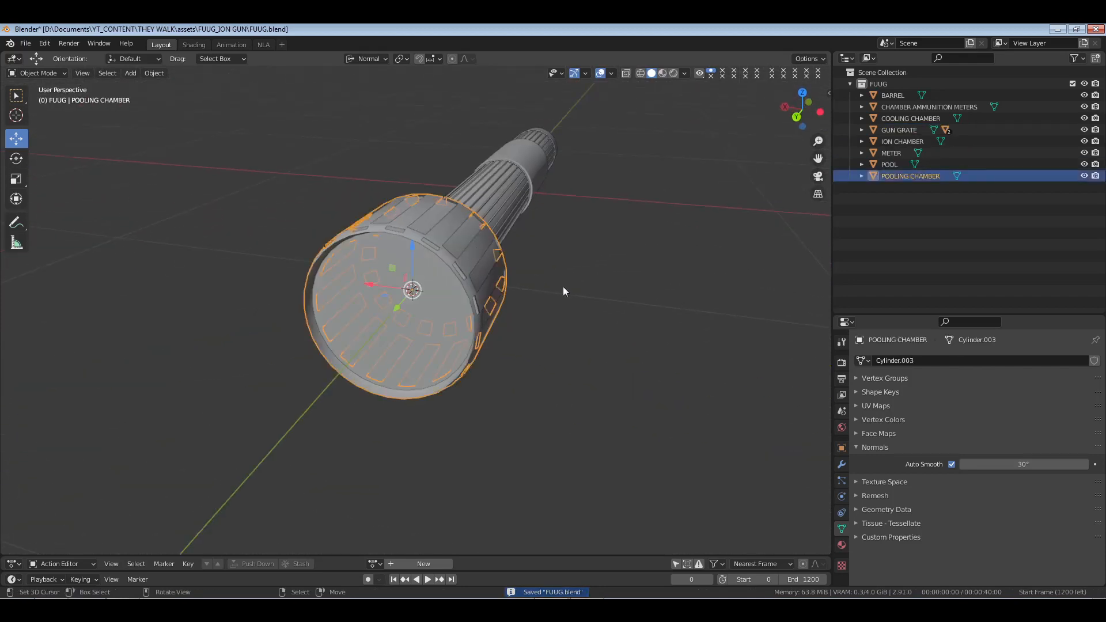
pyautogui.press('r')
pyautogui.press('y')
pyautogui.press('y')
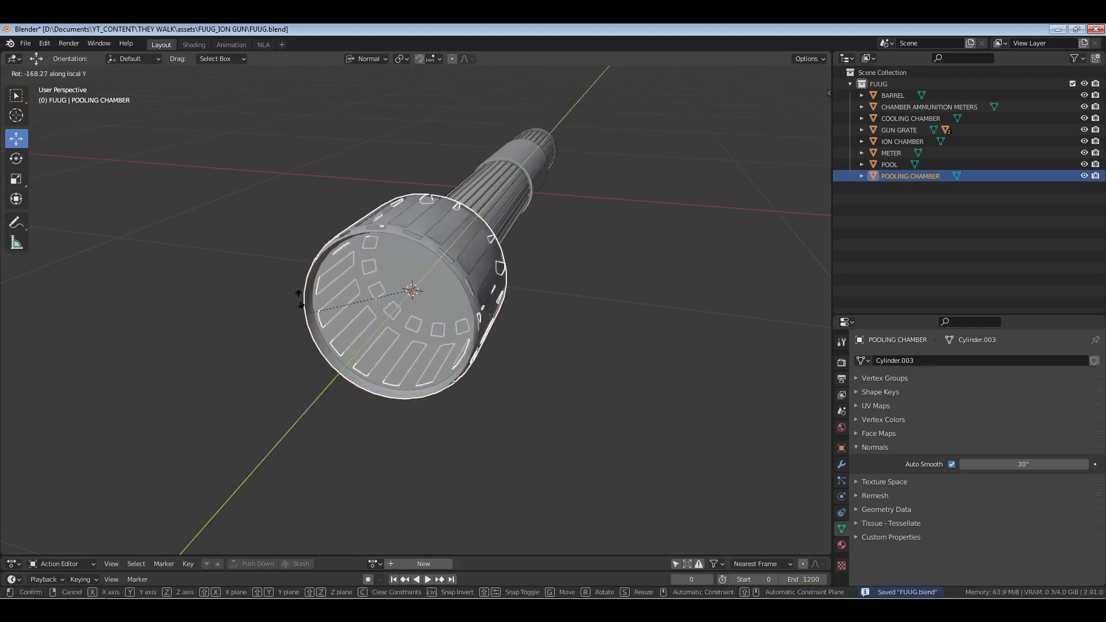
pyautogui.click(517, 331)
pyautogui.click(535, 314)
pyautogui.hotkey('ctrl', 's')
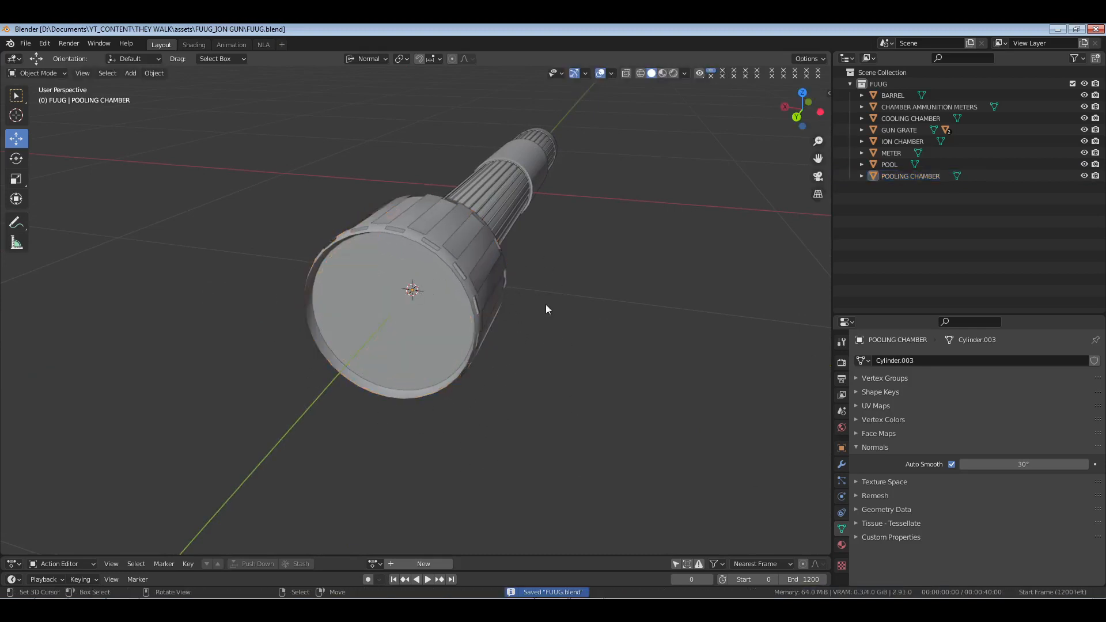
# Examine the gun along its length from both sides, clear the BARREL selection and save the file.
pyautogui.moveTo(576, 293); pyautogui.dragTo(340, 289, button='middle')
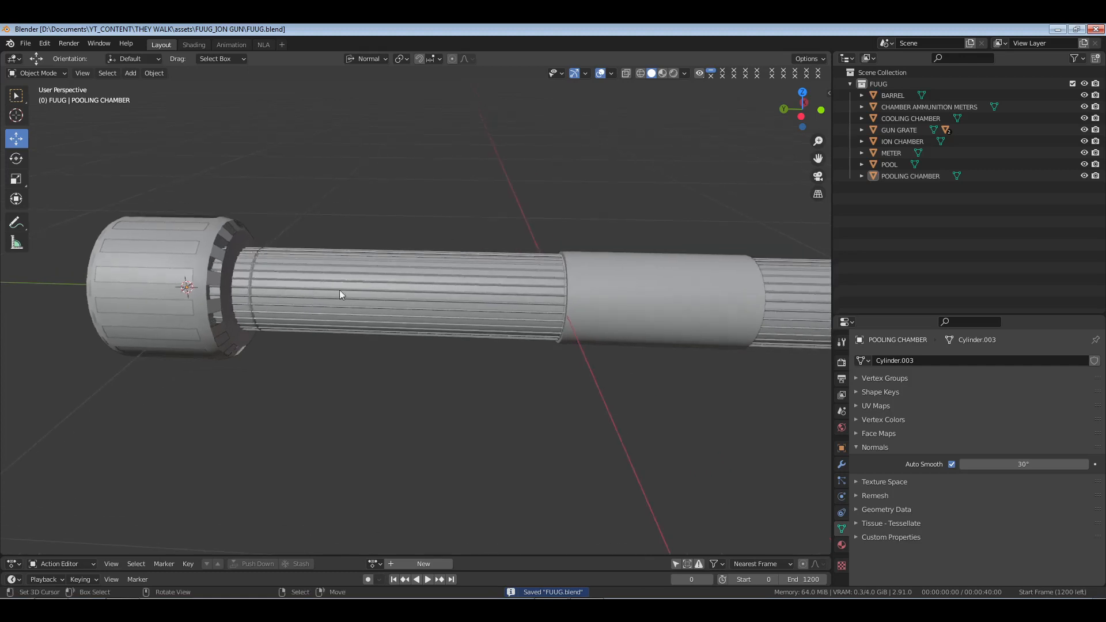
pyautogui.scroll(-7, 478, 306)
pyautogui.scroll(6, 454, 314)
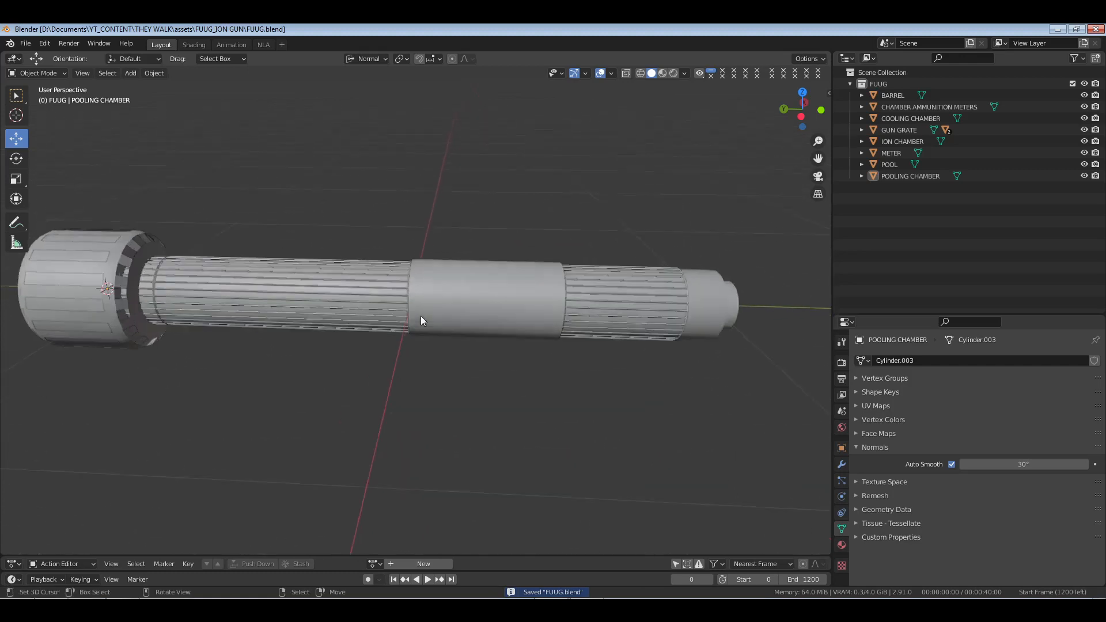
pyautogui.keyDown('shift'); pyautogui.moveTo(375, 328); pyautogui.dragTo(304, 286, button='middle'); pyautogui.keyUp('shift')
pyautogui.click(384, 319)
pyautogui.moveTo(499, 278); pyautogui.dragTo(550, 306, button='middle')
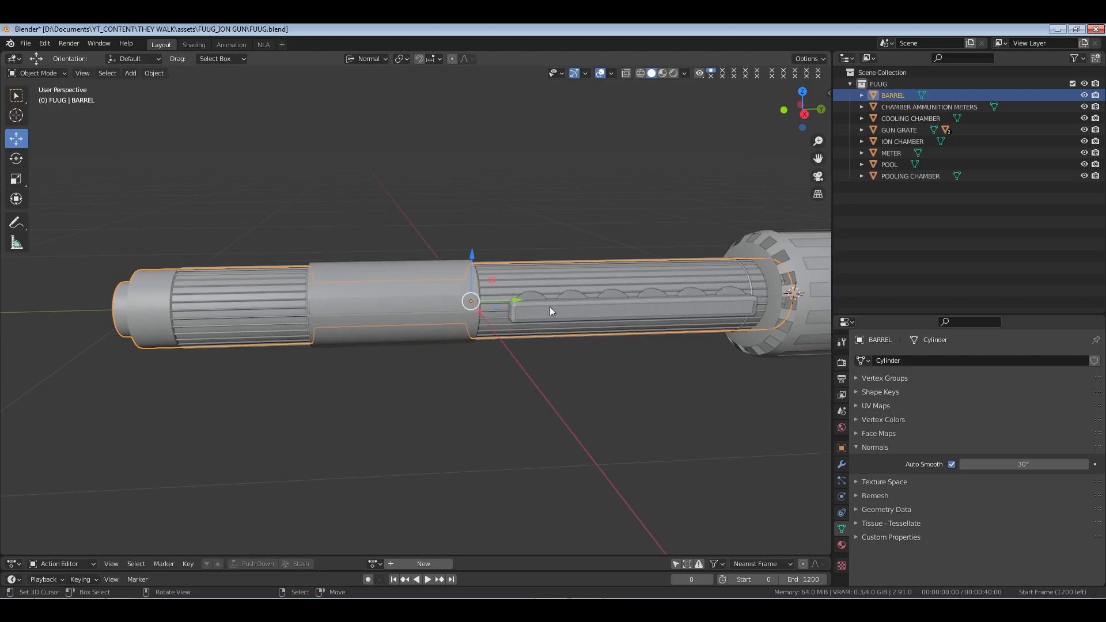
pyautogui.hotkey('alt', 'a')
pyautogui.hotkey('ctrl', 's')
pyautogui.moveTo(501, 269); pyautogui.dragTo(518, 298, button='middle')
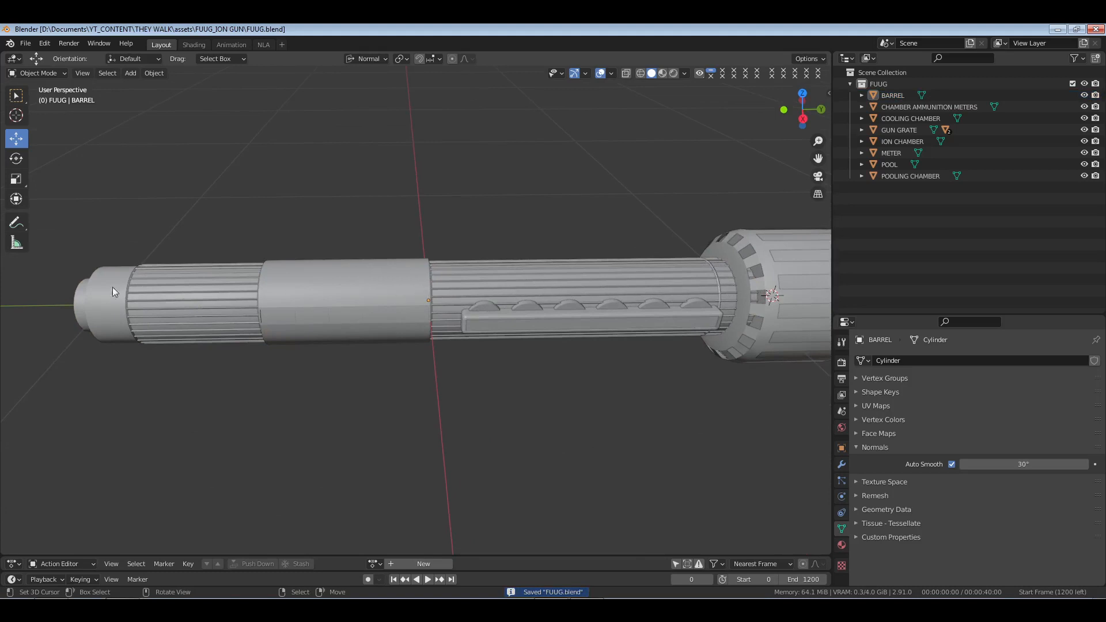
pyautogui.keyDown('shift'); pyautogui.moveTo(663, 278); pyautogui.dragTo(531, 271, button='middle'); pyautogui.keyUp('shift')
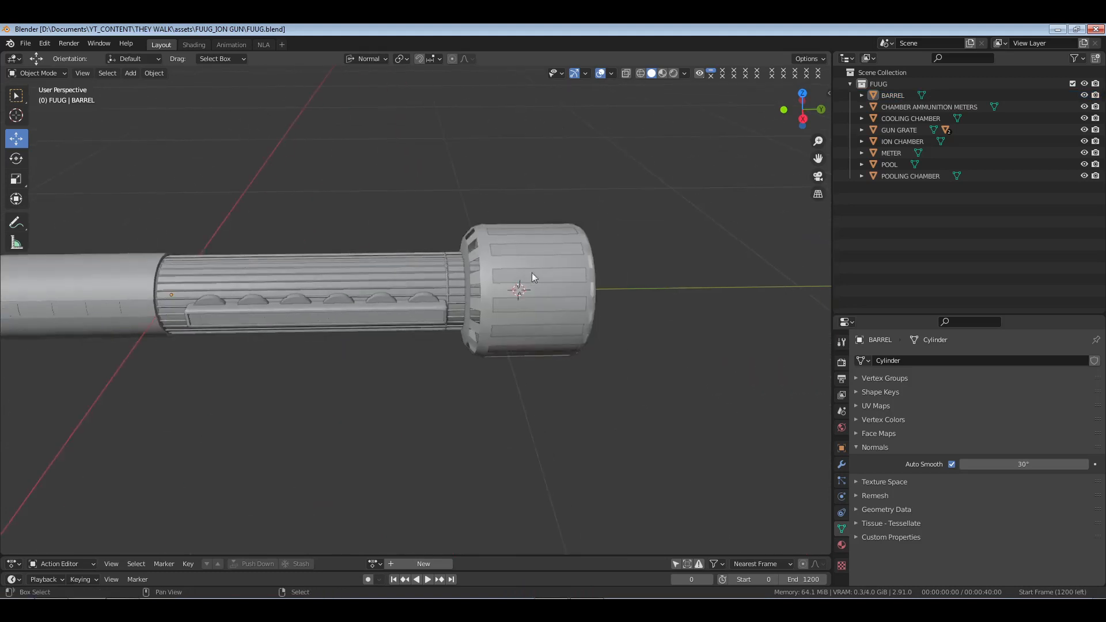
# Examine the POOL cylinder and the gun grate ring beside the pooling chamber from several sides, clear the selection and save the file.
pyautogui.click(552, 275)
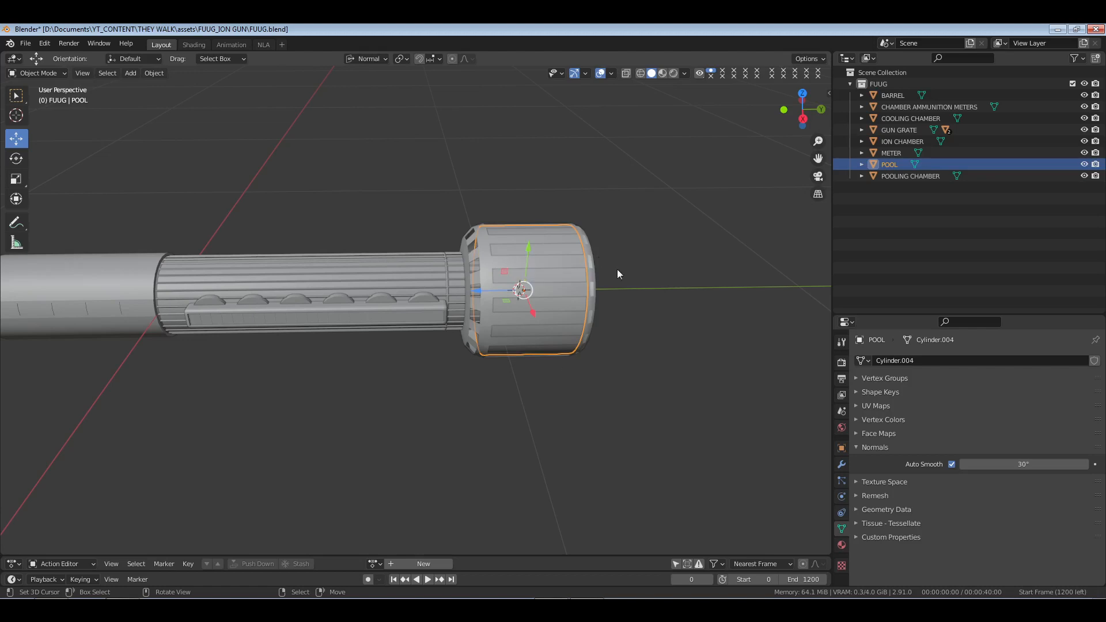
pyautogui.moveTo(618, 274); pyautogui.dragTo(487, 314, button='middle')
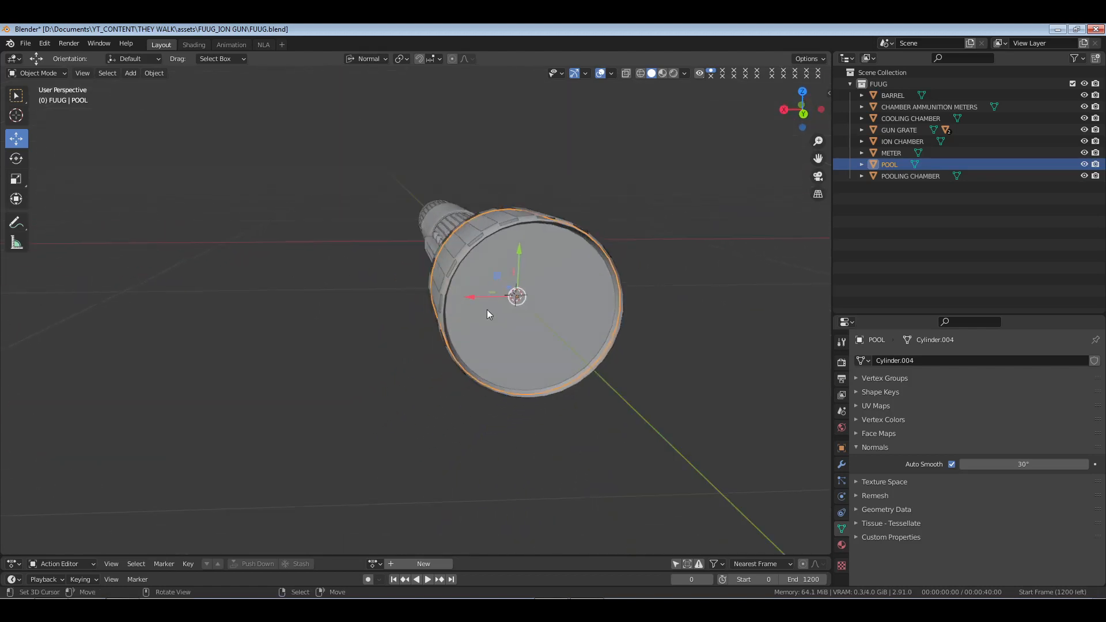
pyautogui.moveTo(597, 271); pyautogui.dragTo(497, 162, button='middle')
pyautogui.moveTo(437, 195); pyautogui.dragTo(407, 297, button='middle')
pyautogui.click(375, 288)
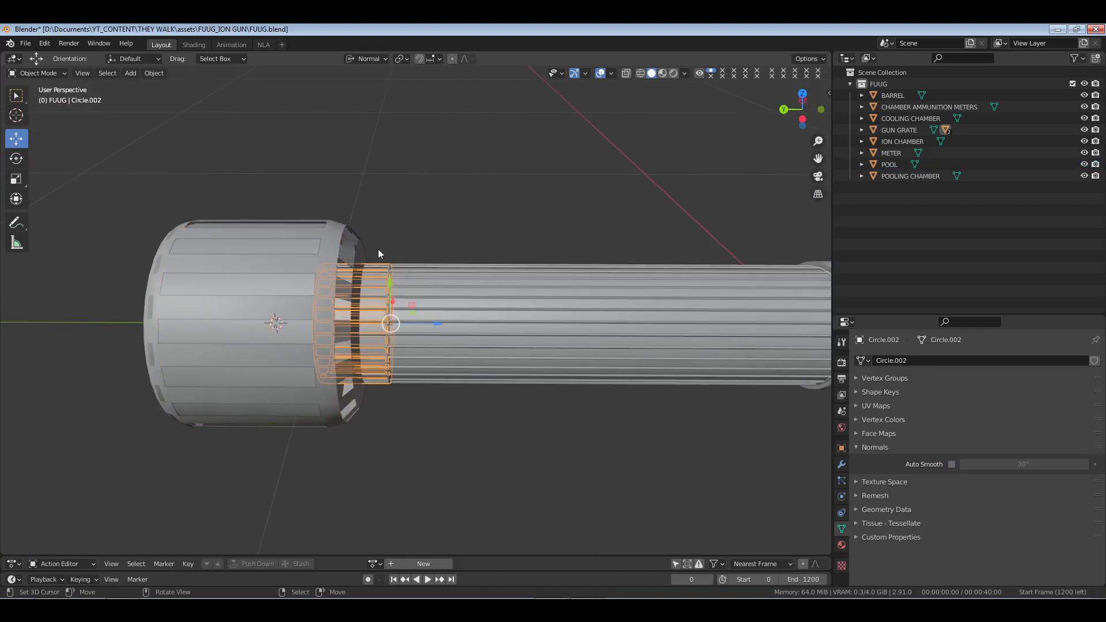
pyautogui.press('`')
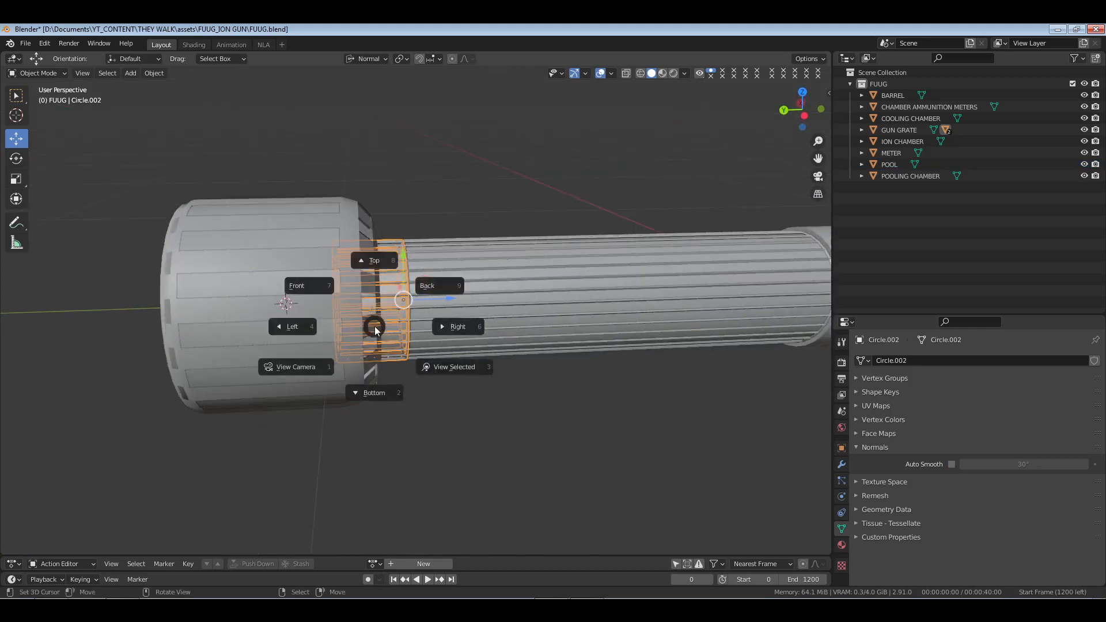
pyautogui.click(297, 320)
pyautogui.keyDown('shift'); pyautogui.moveTo(393, 226); pyautogui.dragTo(439, 328, button='middle'); pyautogui.keyUp('shift')
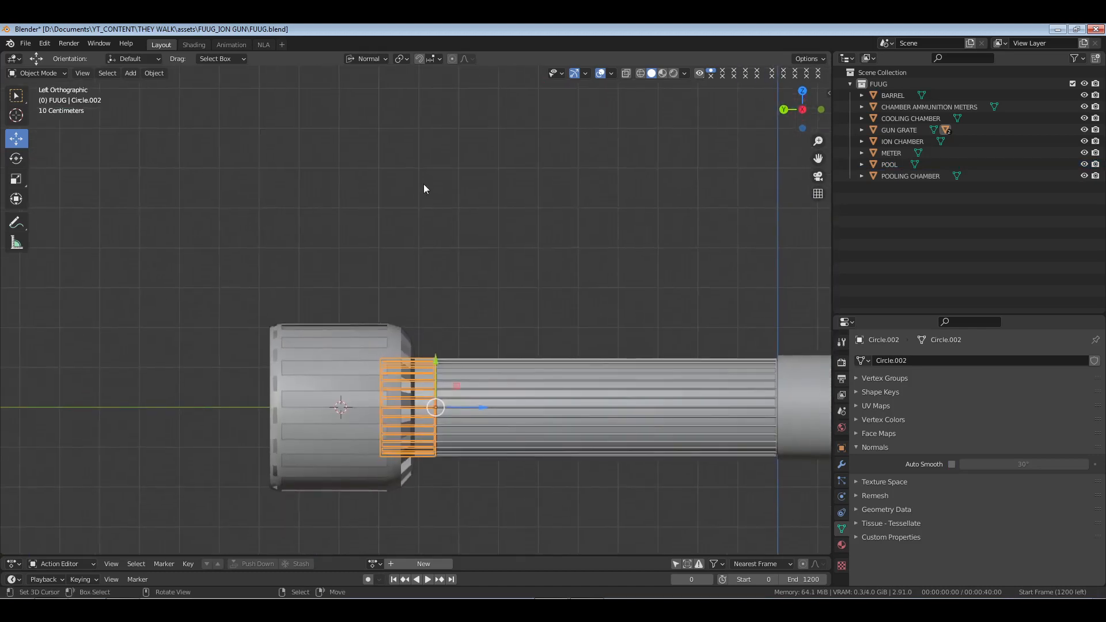
pyautogui.moveTo(315, 274); pyautogui.dragTo(417, 360, button='middle')
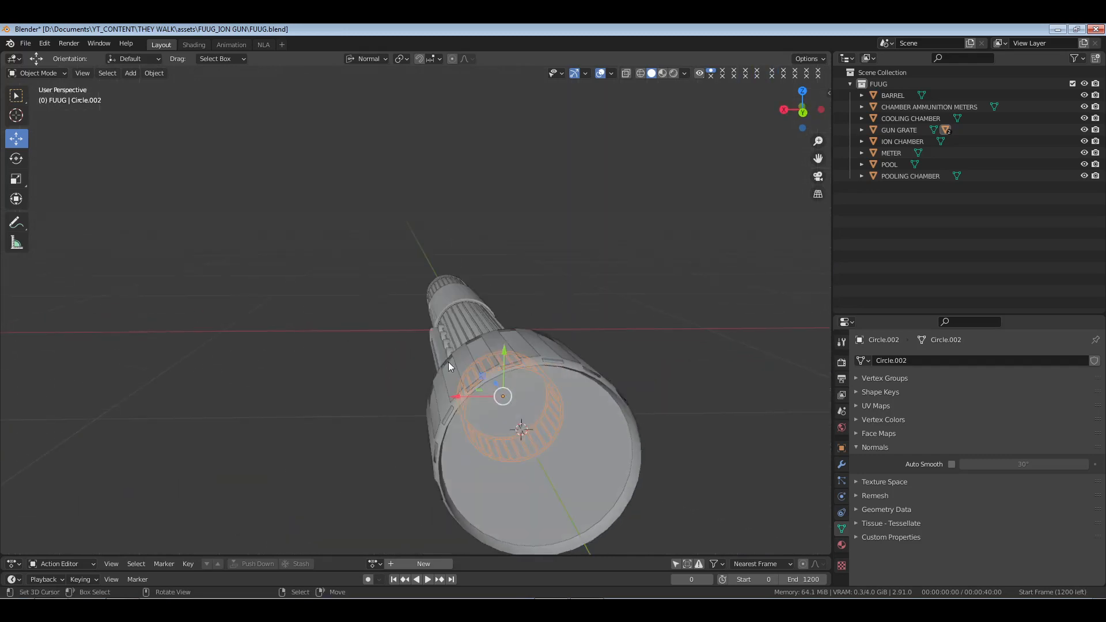
pyautogui.moveTo(405, 366); pyautogui.dragTo(649, 400, button='middle')
pyautogui.scroll(-3, 649, 405)
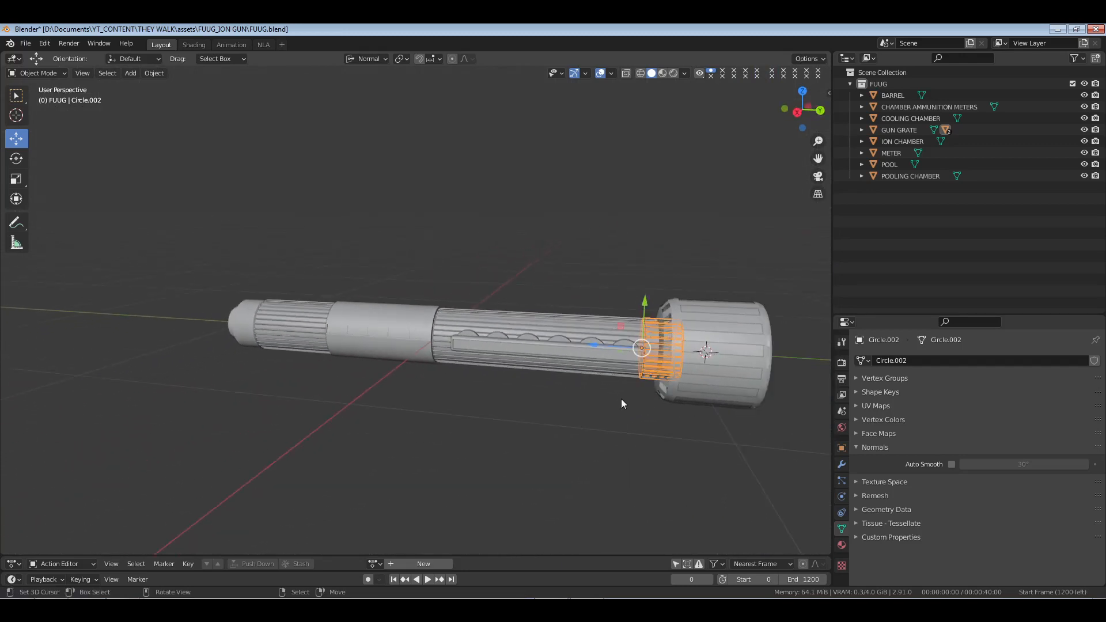
pyautogui.hotkey('alt', 'a')
pyautogui.keyDown('shift'); pyautogui.moveTo(565, 397); pyautogui.dragTo(578, 309, button='middle'); pyautogui.keyUp('shift')
pyautogui.hotkey('ctrl', 's')
pyautogui.scroll(4, 594, 414)
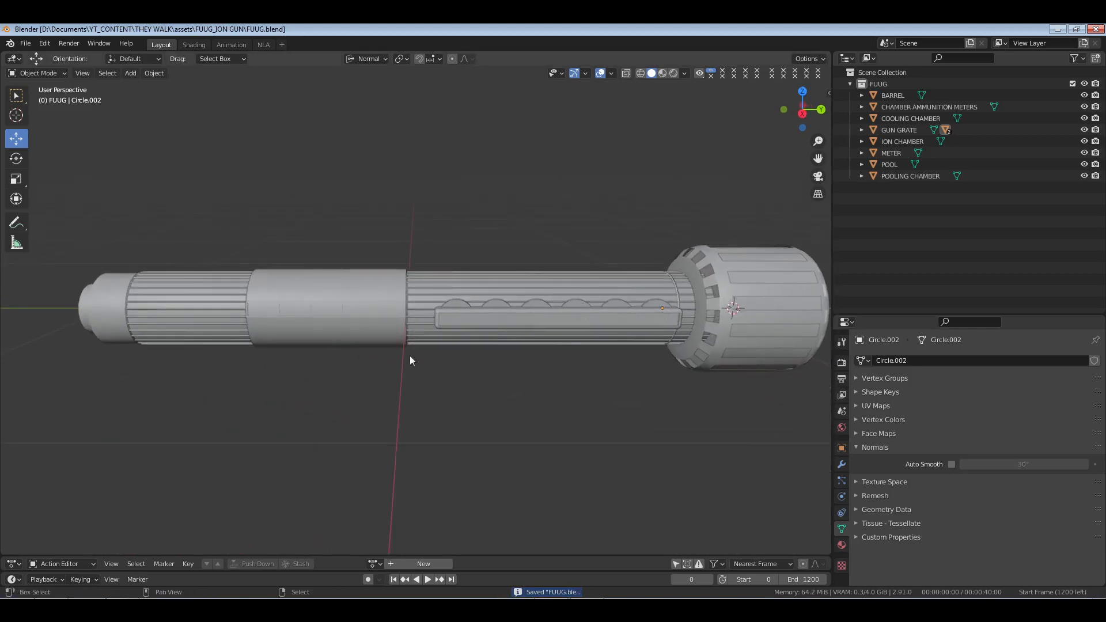
# Separate the inner wall faces of the BARREL bore into their own object and select the separated tube in Object Mode.
pyautogui.moveTo(409, 355); pyautogui.dragTo(506, 331, button='middle')
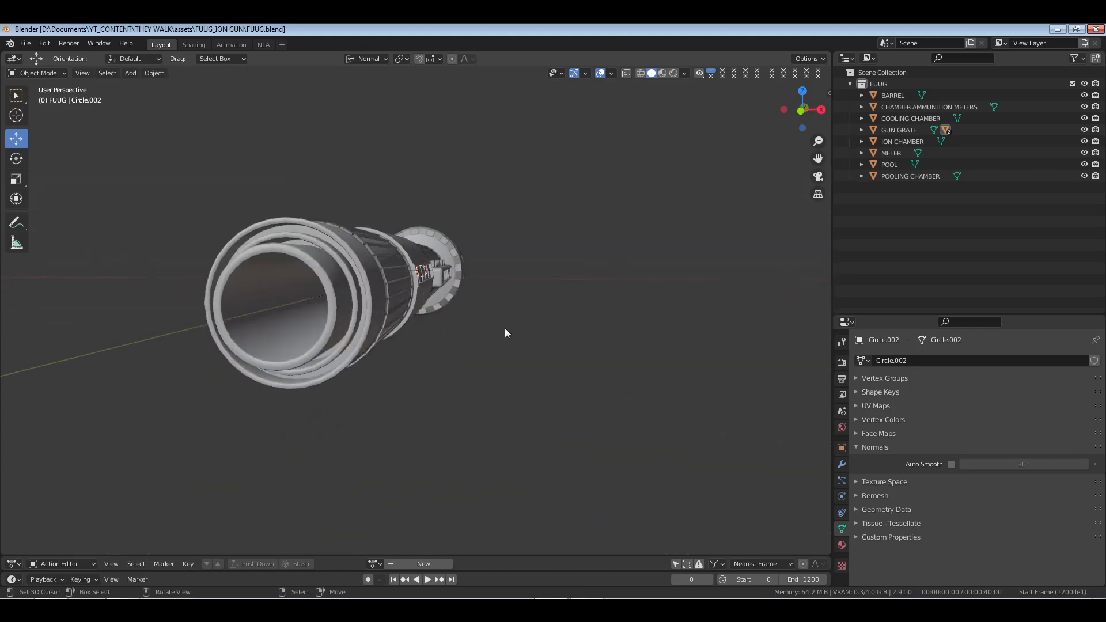
pyautogui.click(318, 328)
pyautogui.moveTo(318, 328); pyautogui.dragTo(463, 369, button='middle')
pyautogui.press('Tab')
pyautogui.keyDown('alt'); pyautogui.click(383, 326); pyautogui.keyUp('alt')
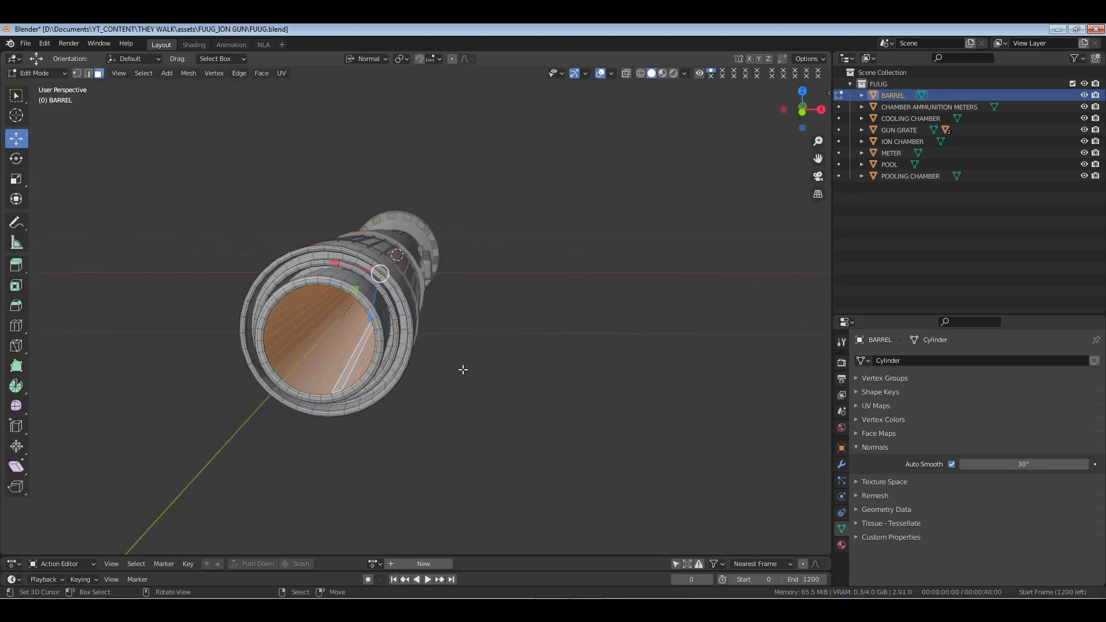
pyautogui.press('p')
pyautogui.click(461, 369)
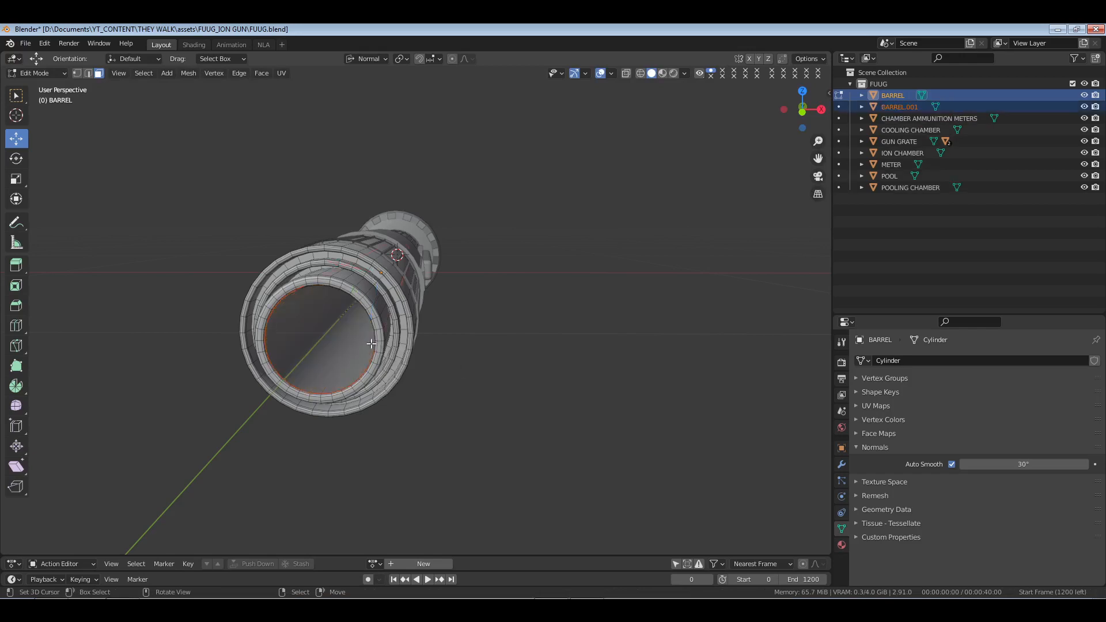
pyautogui.press('Tab')
pyautogui.click(337, 347)
pyautogui.moveTo(423, 363)
pyautogui.mouseDown(button='middle')
pyautogui.moveTo(394, 361)
pyautogui.moveTo(409, 367)
pyautogui.mouseUp(button='middle')
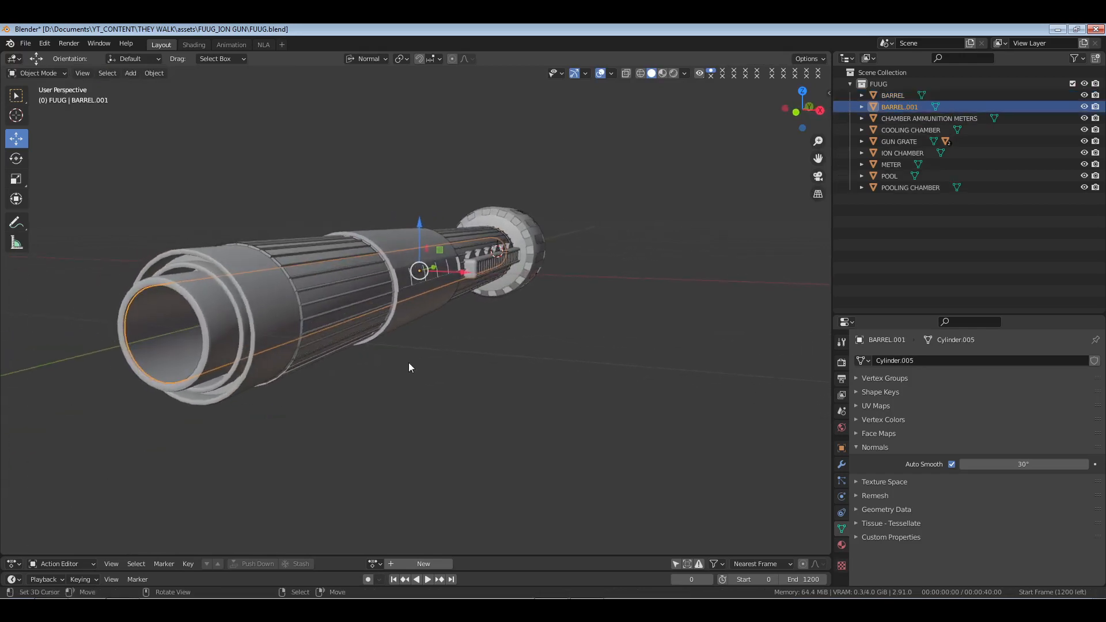
# Isolate the BARREL and the separated BARREL.001 tube in turn to examine each, returning to the full scene after each.
pyautogui.click(262, 310)
pyautogui.moveTo(297, 310); pyautogui.dragTo(446, 320, button='middle')
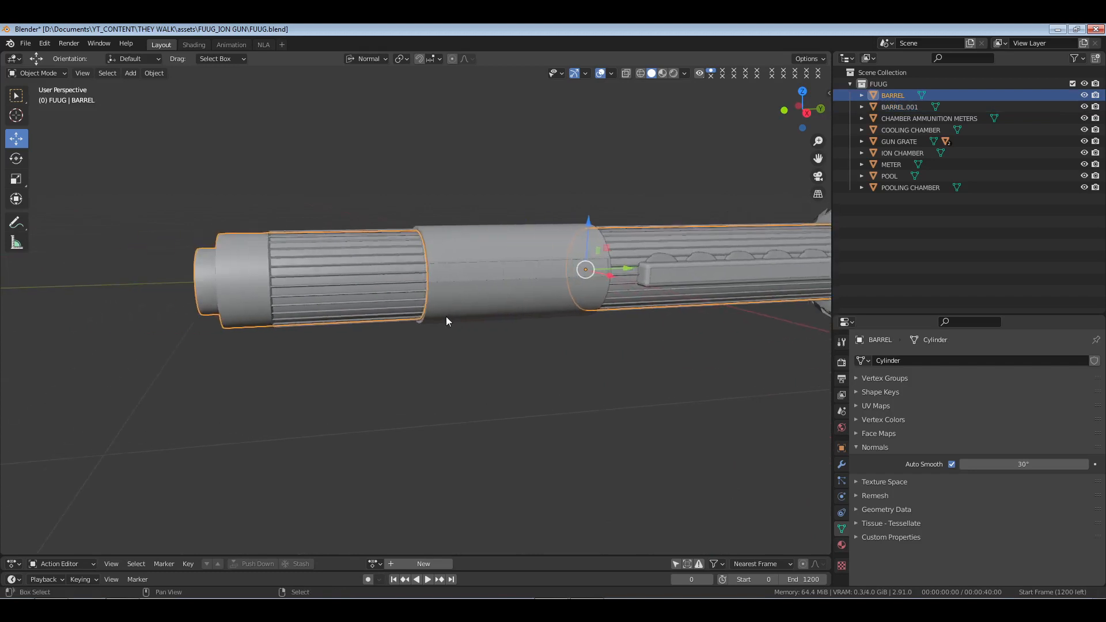
pyautogui.press('KP_Divide')
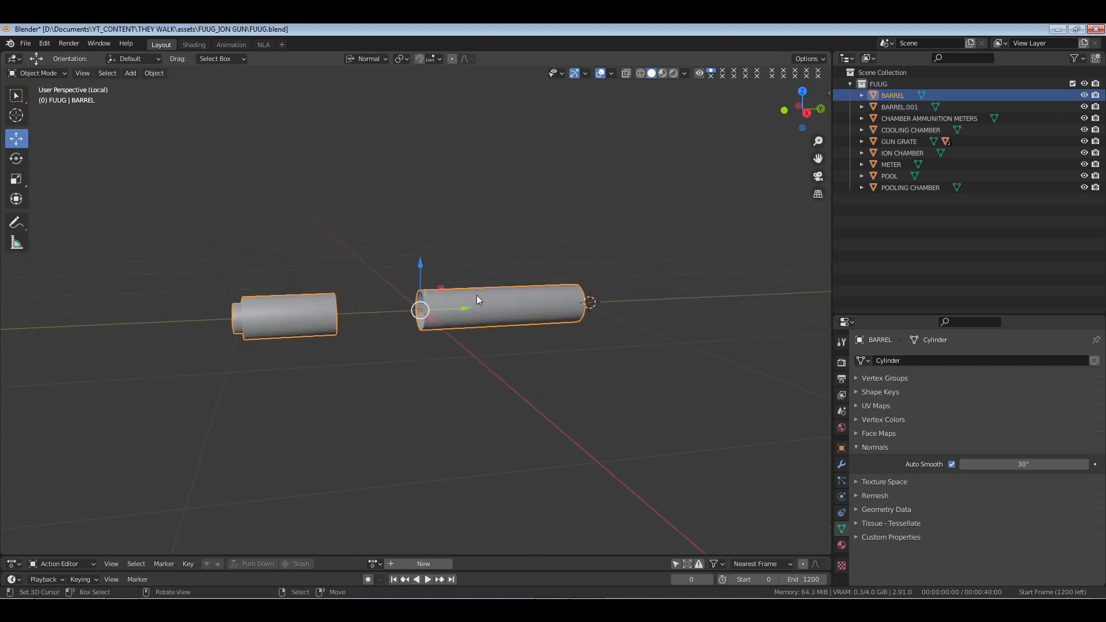
pyautogui.moveTo(421, 317); pyautogui.dragTo(458, 337, button='middle')
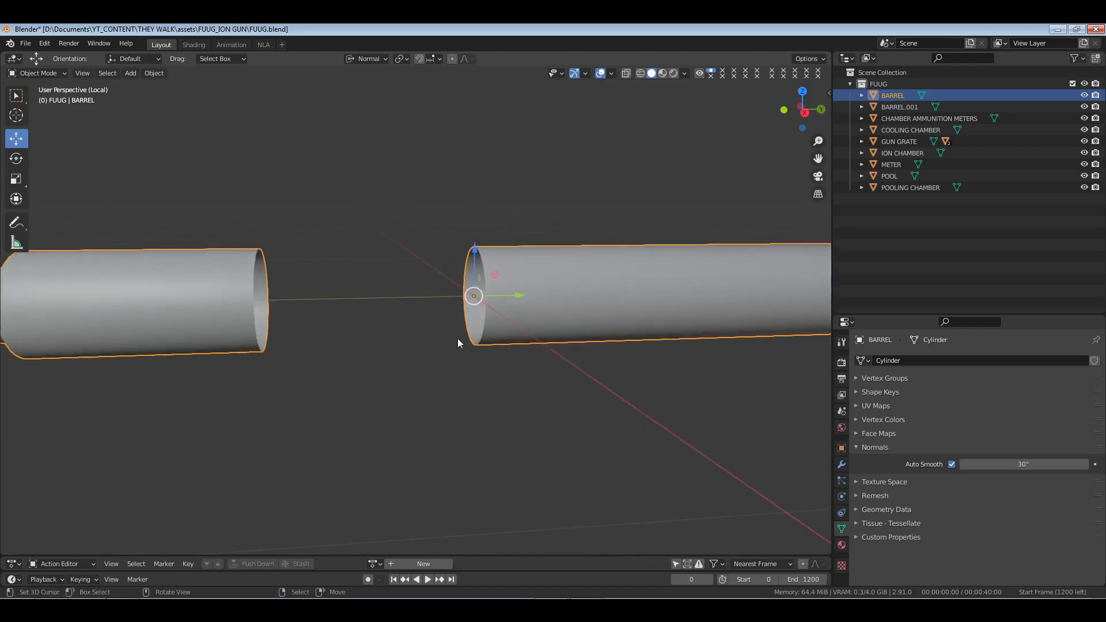
pyautogui.press('KP_Divide')
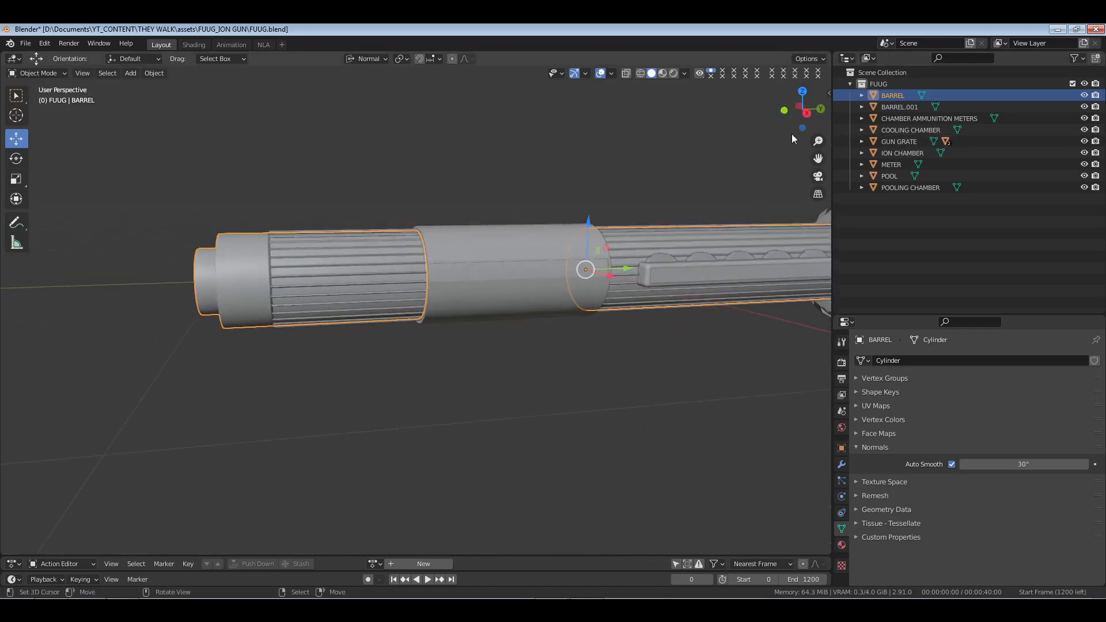
pyautogui.click(890, 107)
pyautogui.press('KP_Divide')
pyautogui.press('KP_Divide')
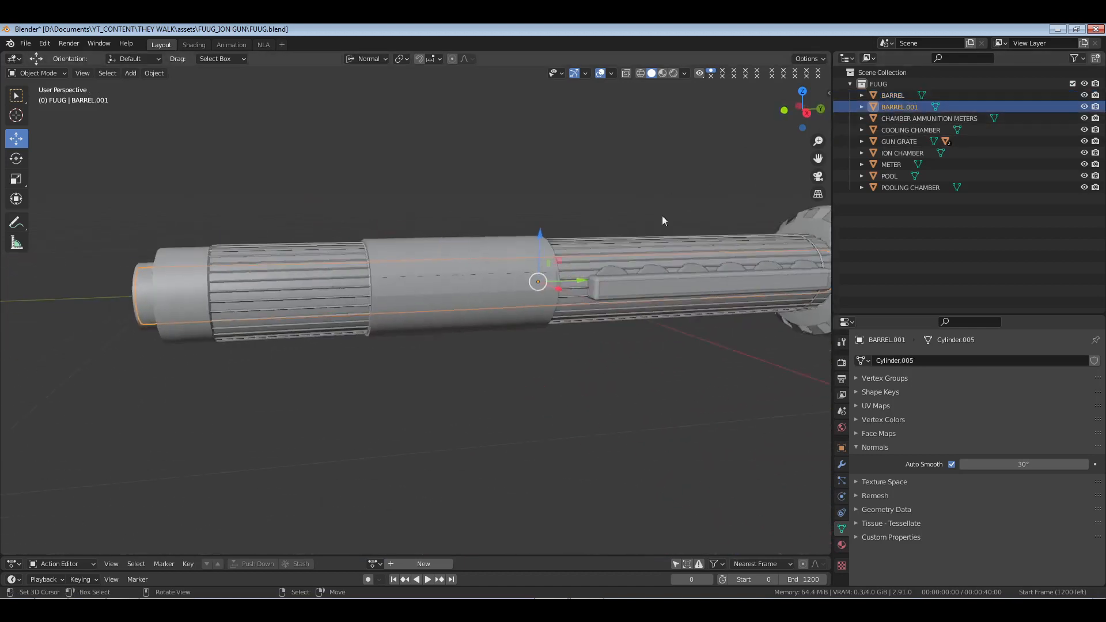
# Isolate the BARREL again to inspect its two sections, save the file, clear the selection and return to the full gun.
pyautogui.click(887, 96)
pyautogui.press('KP_Divide')
pyautogui.moveTo(426, 286); pyautogui.dragTo(518, 336, button='middle')
pyautogui.hotkey('ctrl', 's')
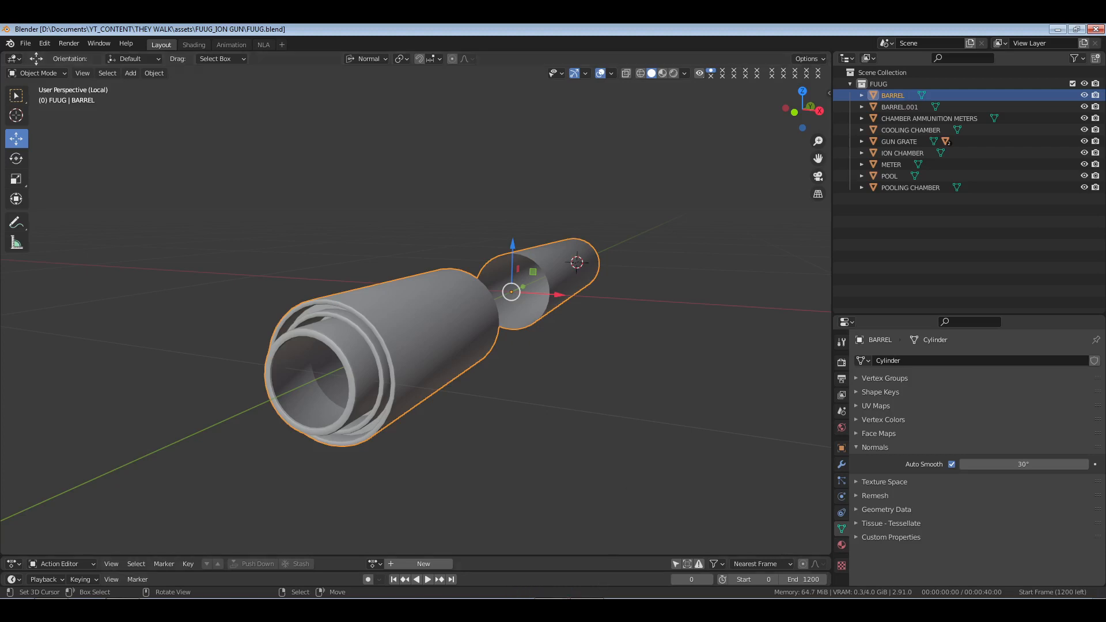
pyautogui.click(604, 608)
pyautogui.click(967, 263)
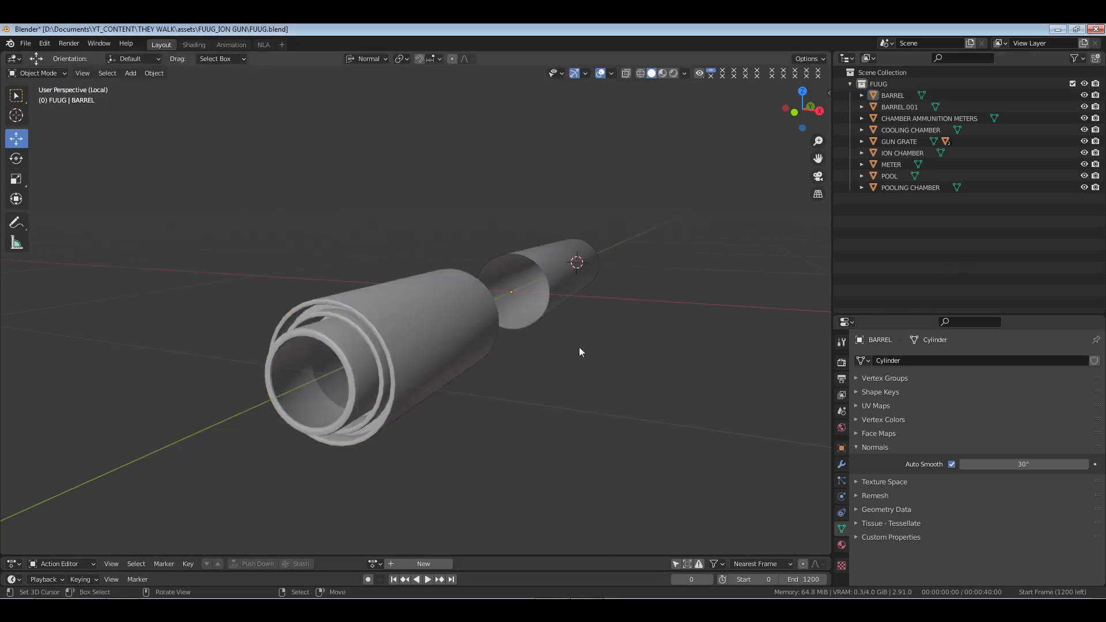
pyautogui.moveTo(579, 347); pyautogui.dragTo(611, 382, button='middle')
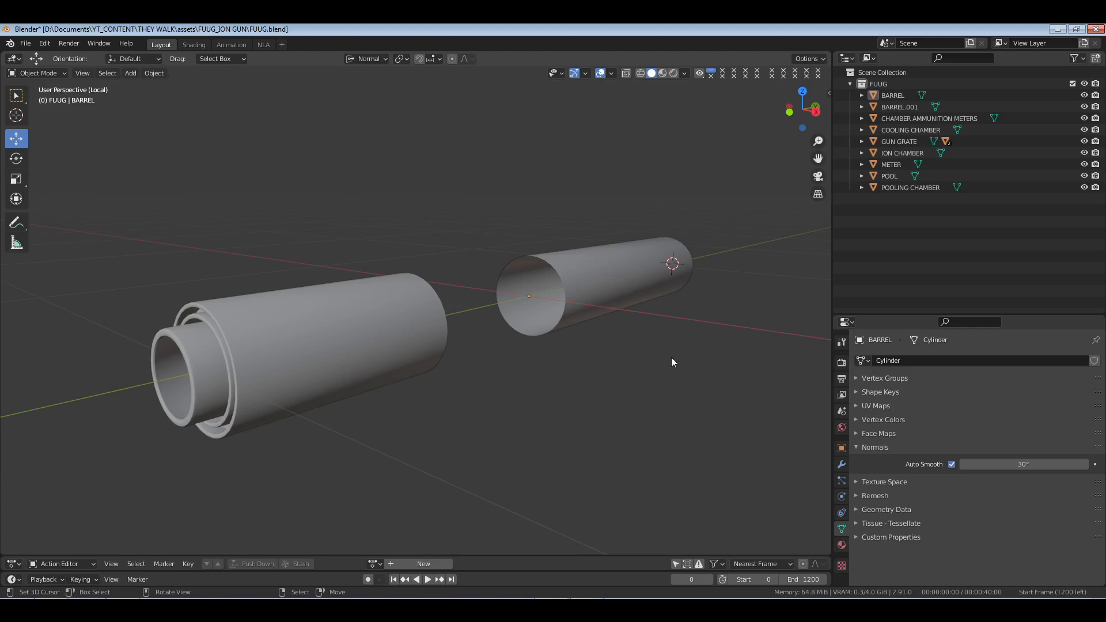
pyautogui.press('KP_Divide')
pyautogui.moveTo(671, 357); pyautogui.dragTo(564, 367, button='middle')
pyautogui.scroll(-3, 615, 312)
pyautogui.moveTo(615, 312); pyautogui.dragTo(425, 347, button='middle')
pyautogui.scroll(2, 477, 379)
pyautogui.scroll(-3, 471, 336)
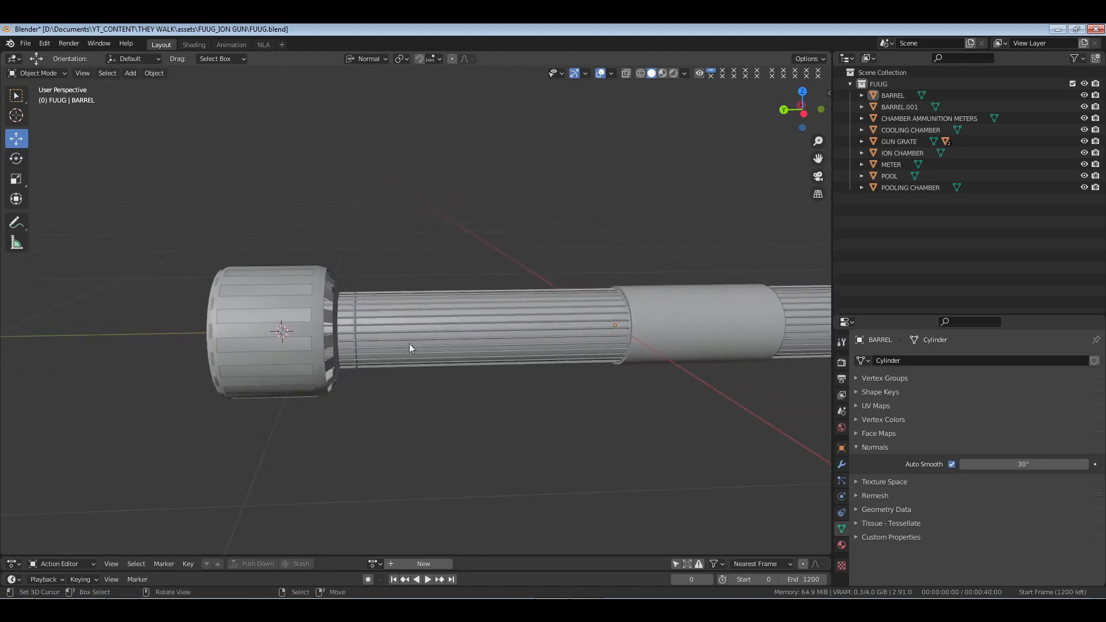
# Snap the 3D cursor to the grate ring next to the pooling chamber, save the file and add a cube there.
pyautogui.click(347, 316)
pyautogui.hotkey('shift', 's')
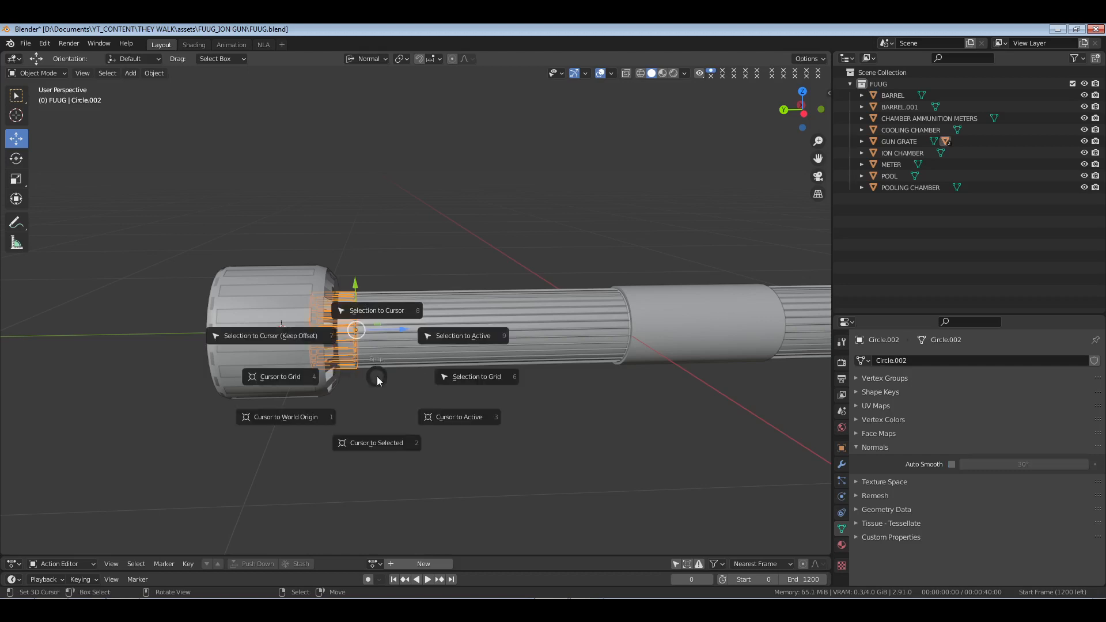
pyautogui.hotkey('ctrl', 's')
pyautogui.hotkey('shift', 'a')
pyautogui.moveTo(379, 229)
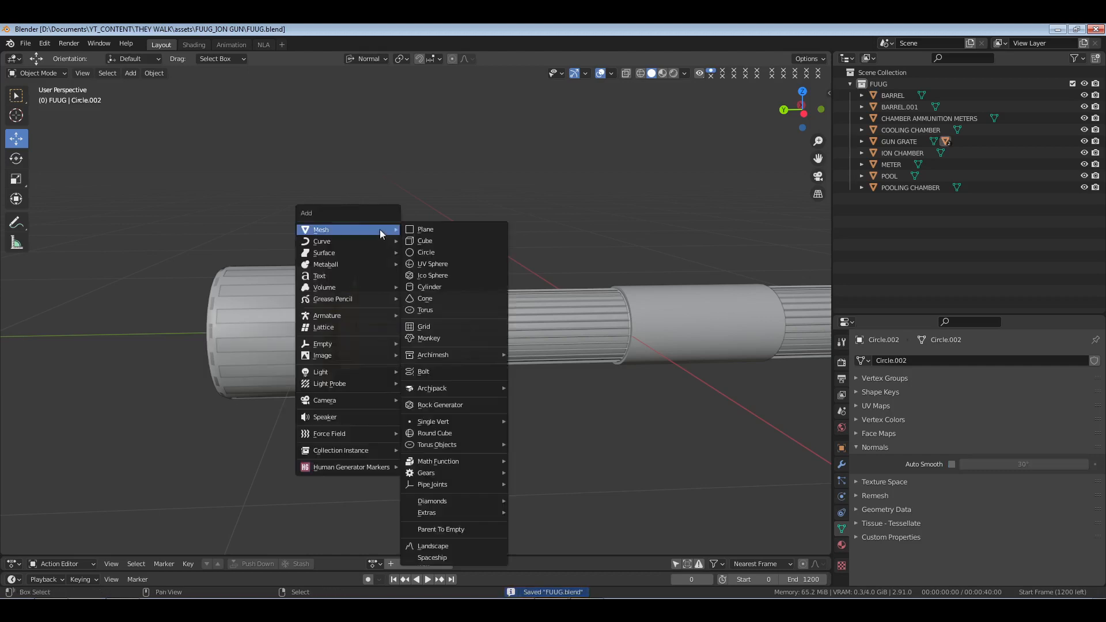
pyautogui.click(450, 240)
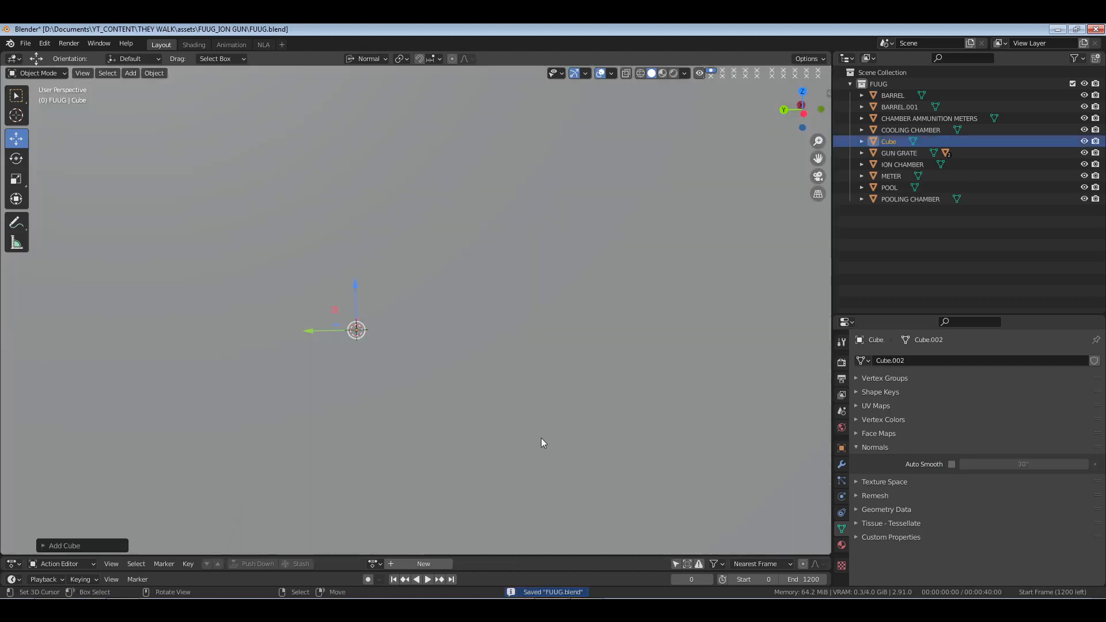
# Scale the cube down to slightly larger than the pooling chamber and thin it along its local X axis into a slab.
pyautogui.press('s')
pyautogui.click(489, 376)
pyautogui.scroll(-5, 488, 375)
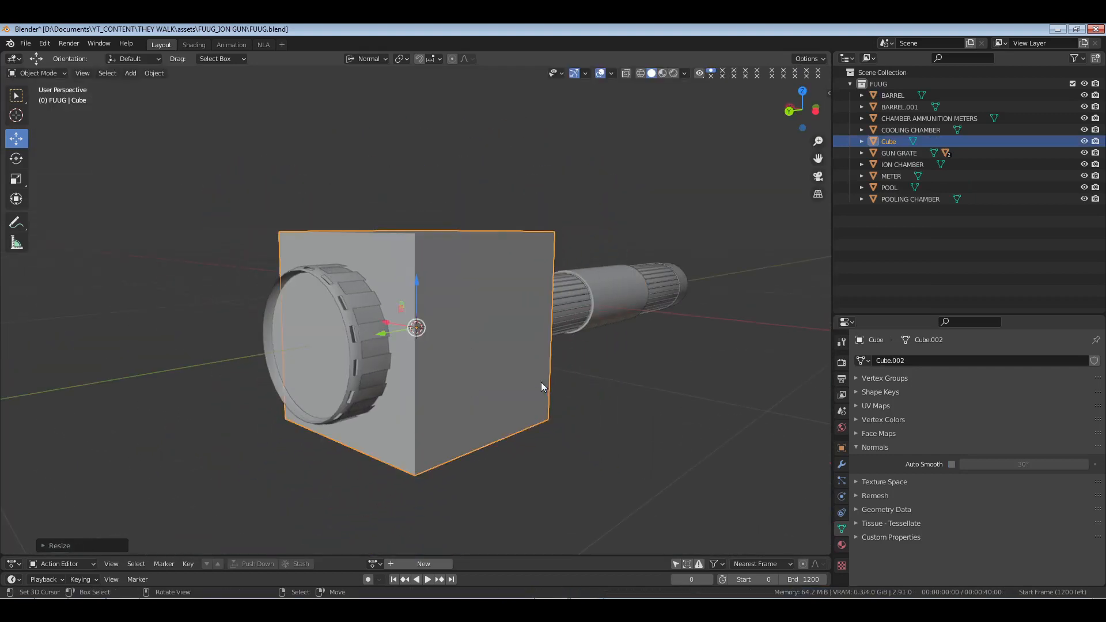
pyautogui.moveTo(541, 382); pyautogui.dragTo(562, 410, button='middle')
pyautogui.press('x')
pyautogui.press('x')
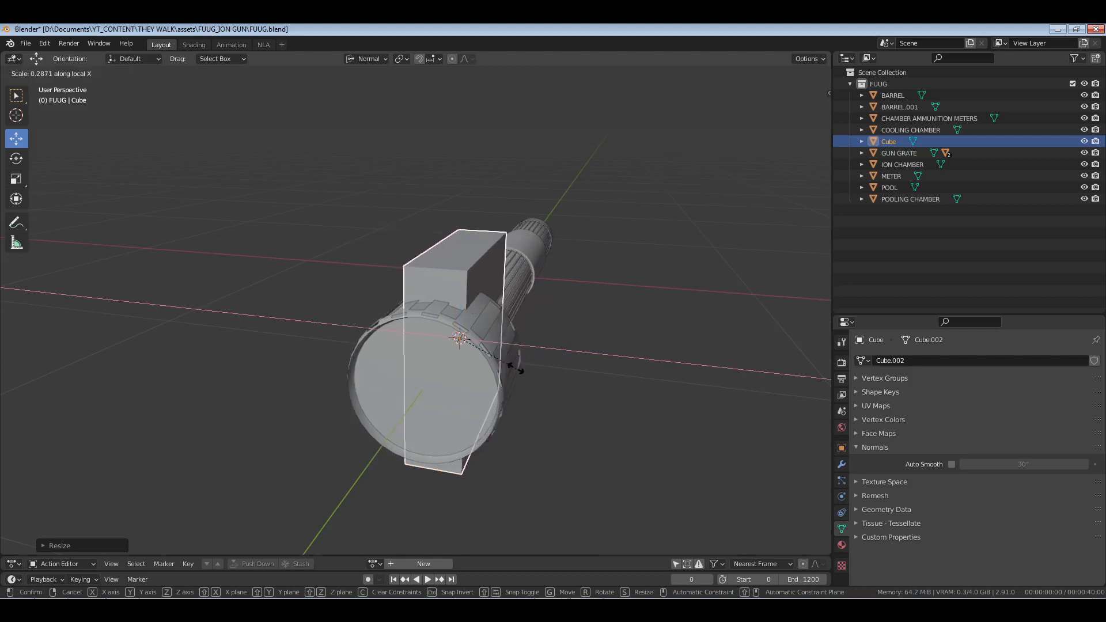
pyautogui.click(479, 330)
# Raise the slab along Z until its lower edge sits near the barrel's centre axis and switch to wireframe display.
pyautogui.moveTo(650, 366); pyautogui.dragTo(485, 365, button='middle')
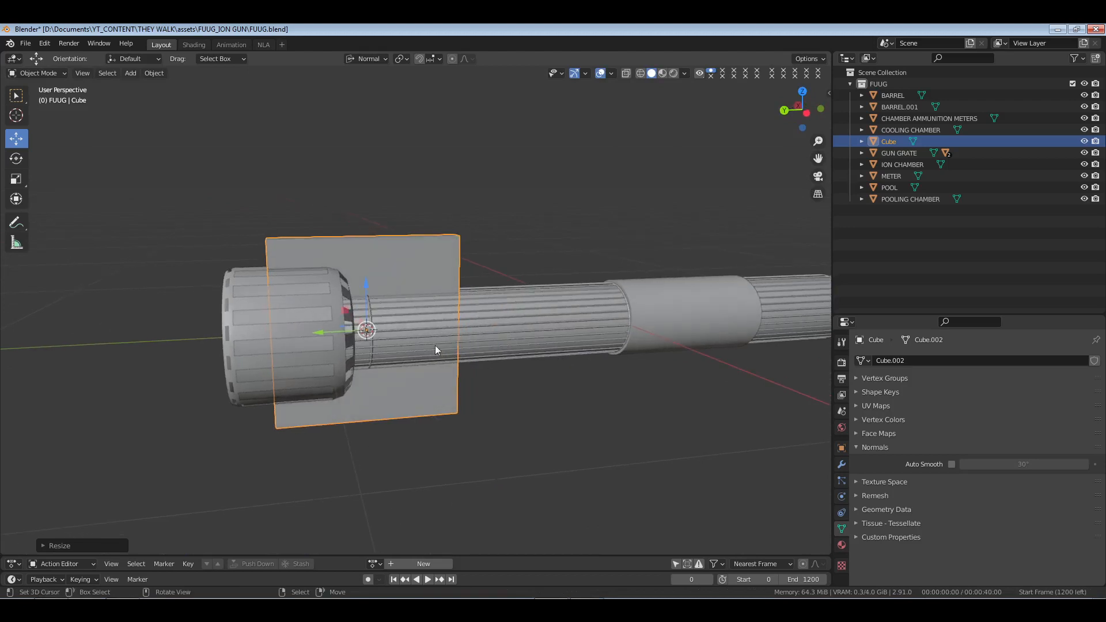
pyautogui.moveTo(363, 286); pyautogui.dragTo(363, 188)
pyautogui.press('z')
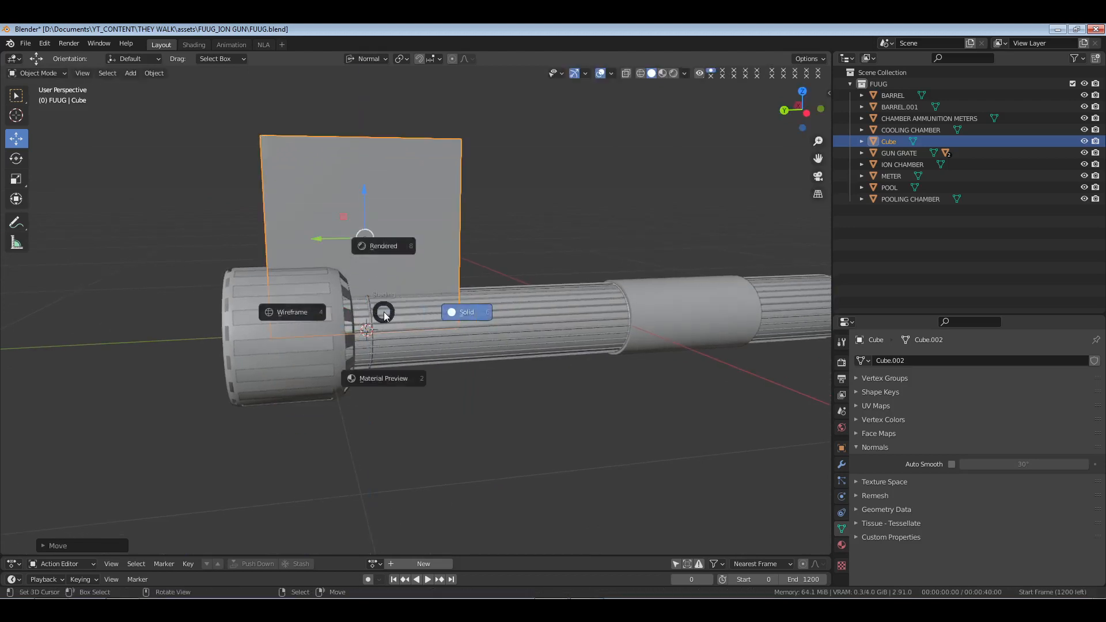
pyautogui.click(291, 312)
pyautogui.moveTo(379, 345); pyautogui.dragTo(375, 333, button='middle')
# Select the slab's bottom face in Edit Mode and snap the 3D cursor to its centre.
pyautogui.press('Tab')
pyautogui.scroll(9, 375, 333)
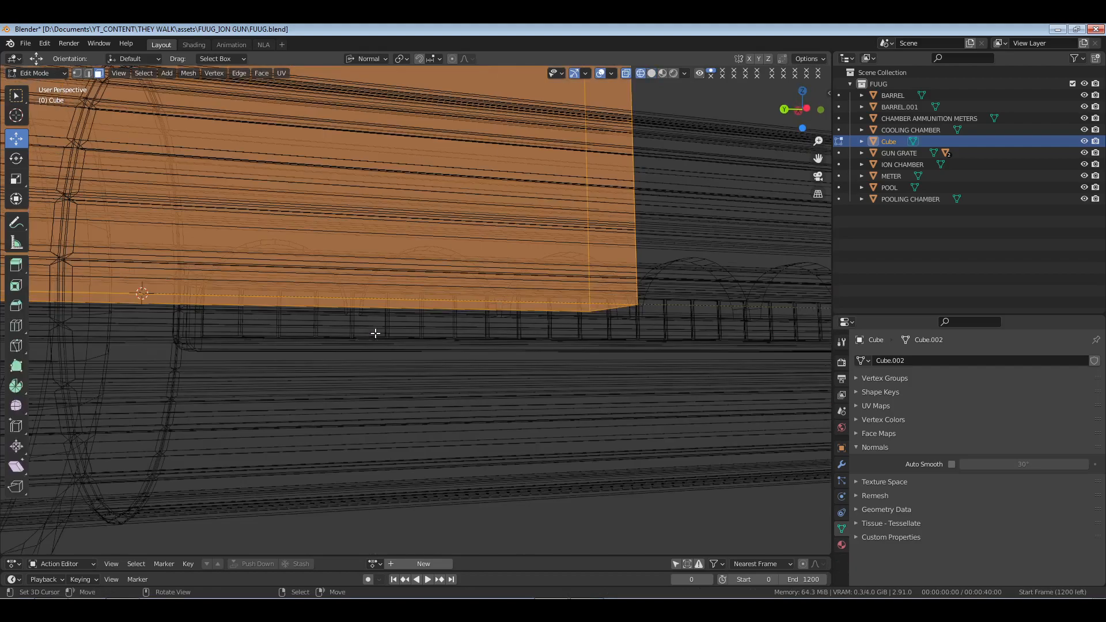
pyautogui.hotkey('alt', 'a')
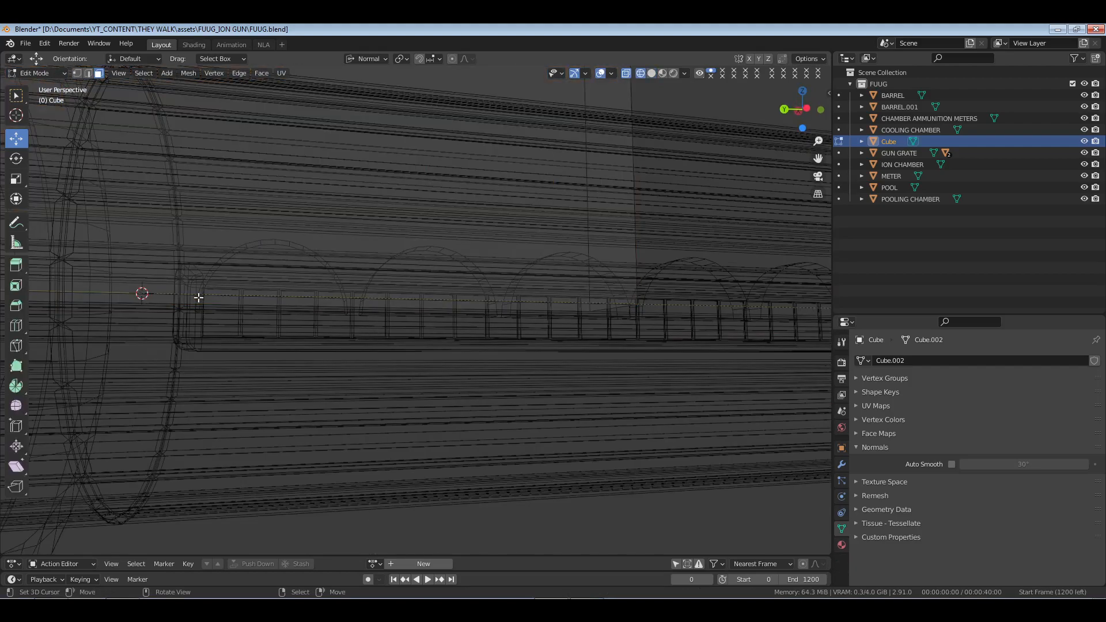
pyautogui.moveTo(187, 292); pyautogui.dragTo(302, 181, button='middle')
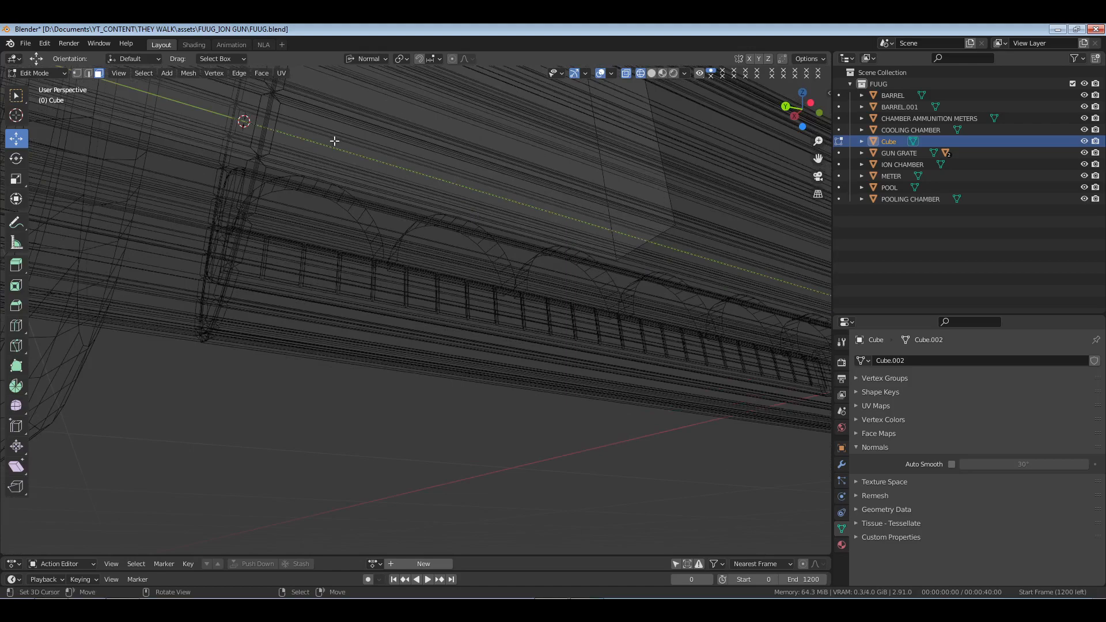
pyautogui.scroll(-5, 278, 146)
pyautogui.moveTo(378, 182); pyautogui.dragTo(234, 284, button='middle')
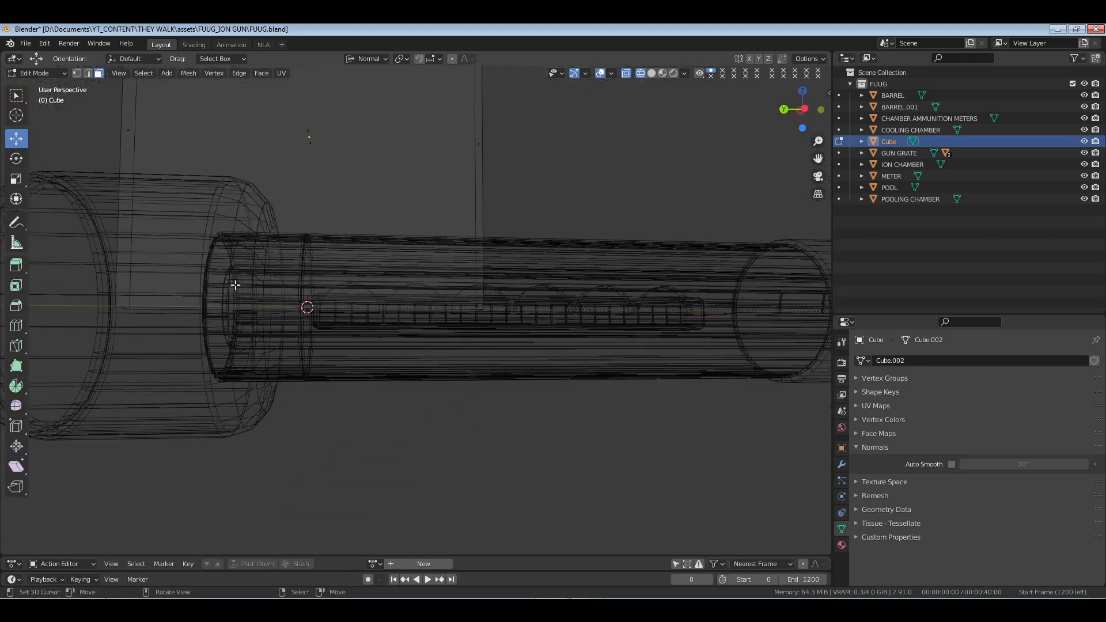
pyautogui.click(357, 315)
pyautogui.moveTo(357, 315); pyautogui.dragTo(337, 365, button='middle')
pyautogui.hotkey('shift', 's')
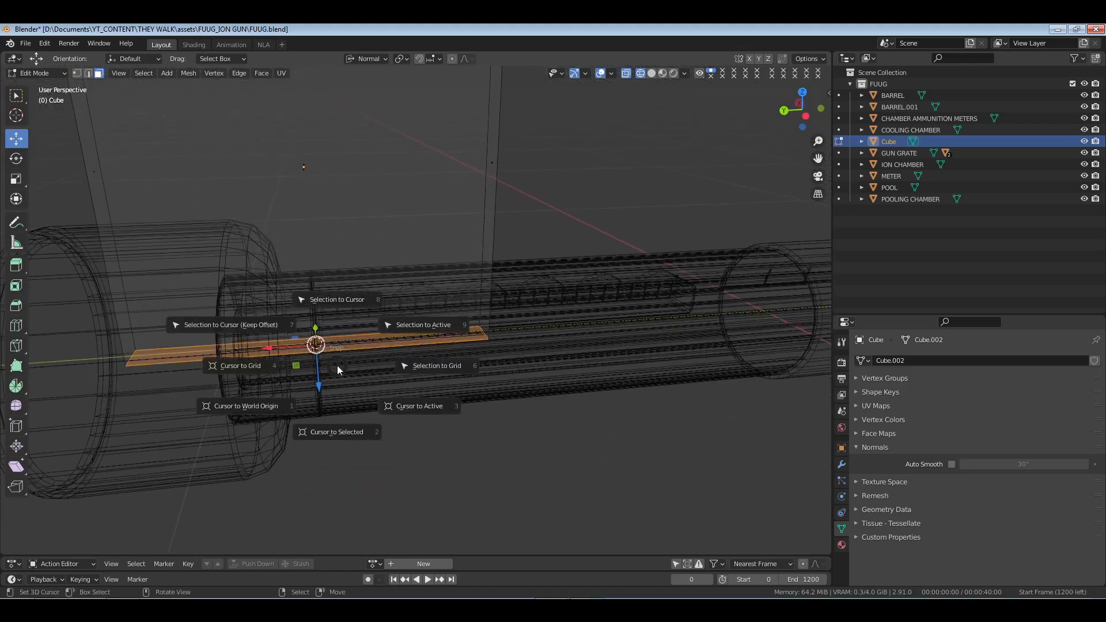
# Set the slab's origin to the 3D cursor in Object Mode and return the viewport to solid display.
pyautogui.press('Tab')
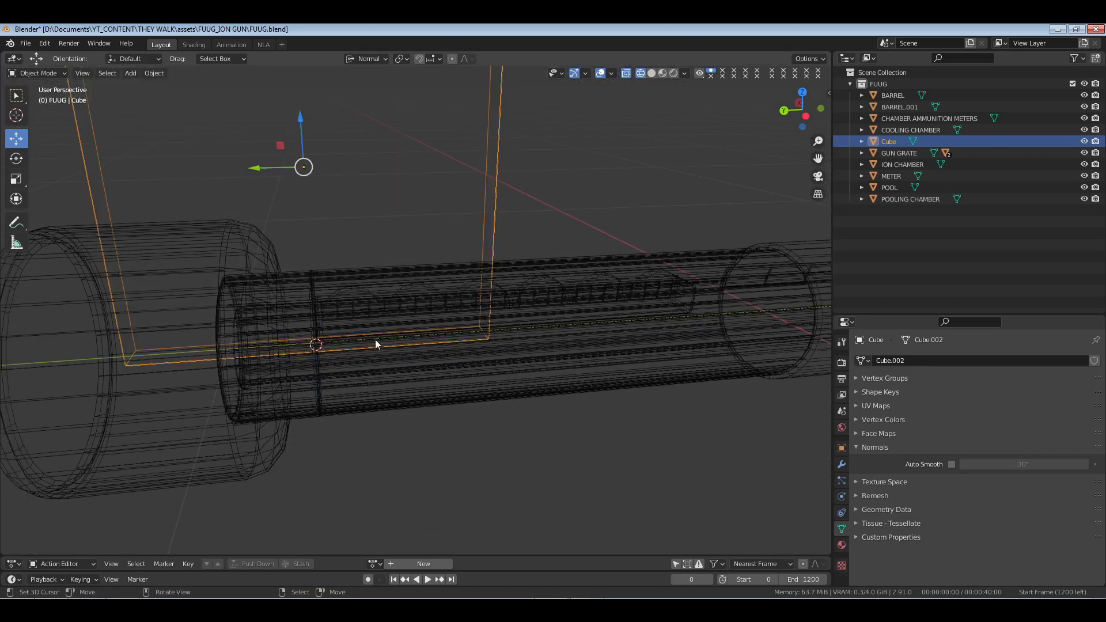
pyautogui.click(154, 72)
pyautogui.moveTo(204, 86)
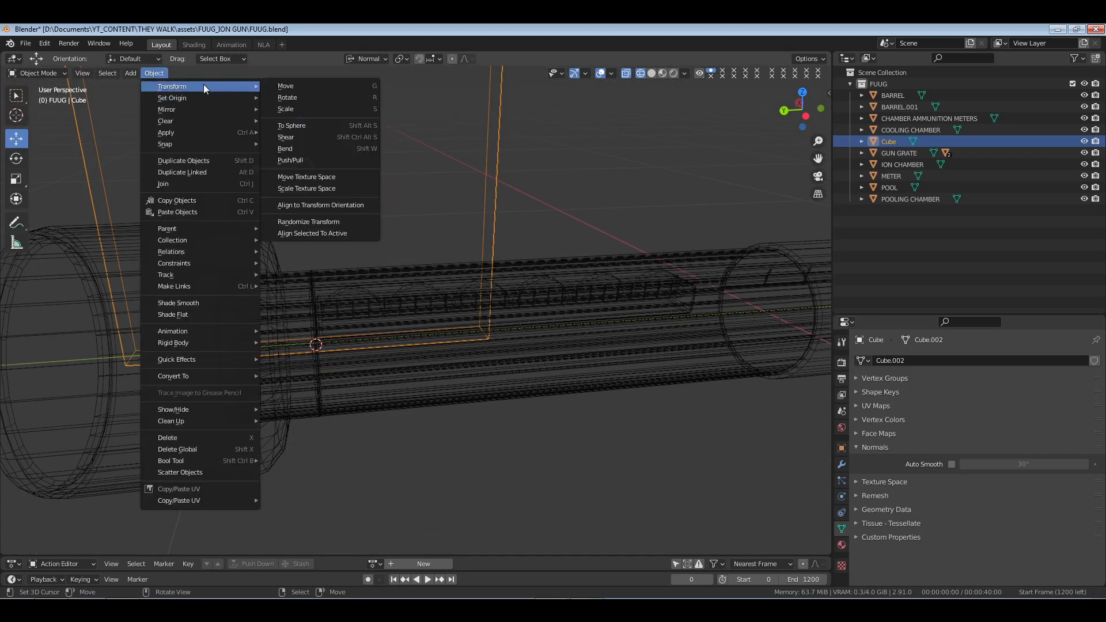
pyautogui.click(296, 121)
pyautogui.scroll(-4, 451, 287)
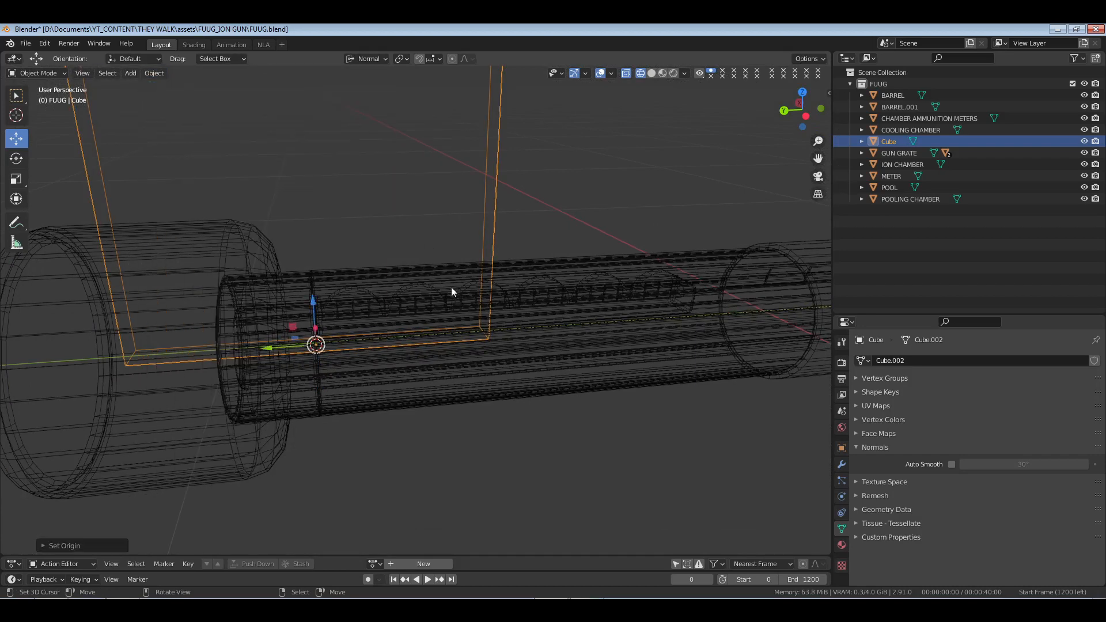
pyautogui.keyDown('shift'); pyautogui.moveTo(396, 299); pyautogui.dragTo(406, 303, button='middle'); pyautogui.keyUp('shift')
pyautogui.press('z')
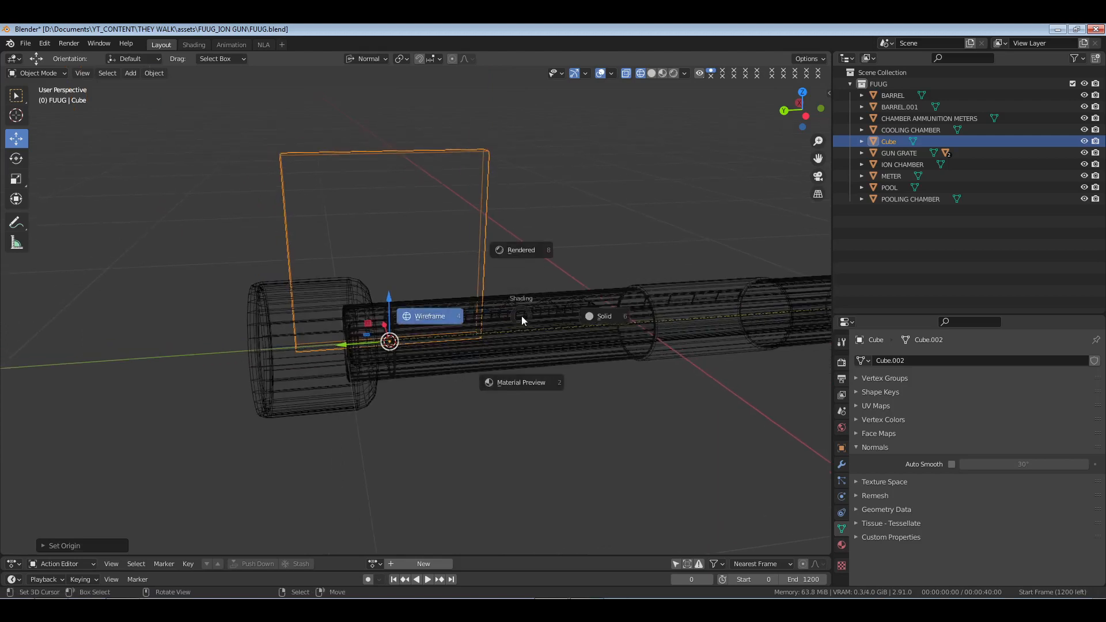
pyautogui.click(577, 314)
# Shorten the slab along its local Z axis and narrow it slightly along its local Y axis.
pyautogui.press('s')
pyautogui.press('z')
pyautogui.press('z')
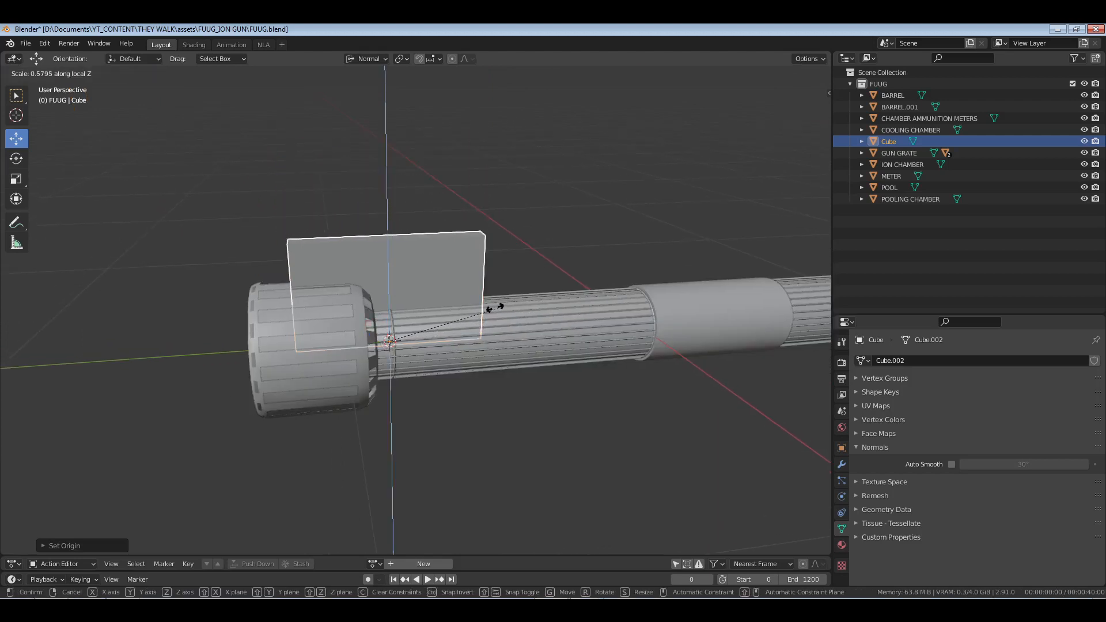
pyautogui.click(505, 316)
pyautogui.press('s')
pyautogui.press('y')
pyautogui.press('y')
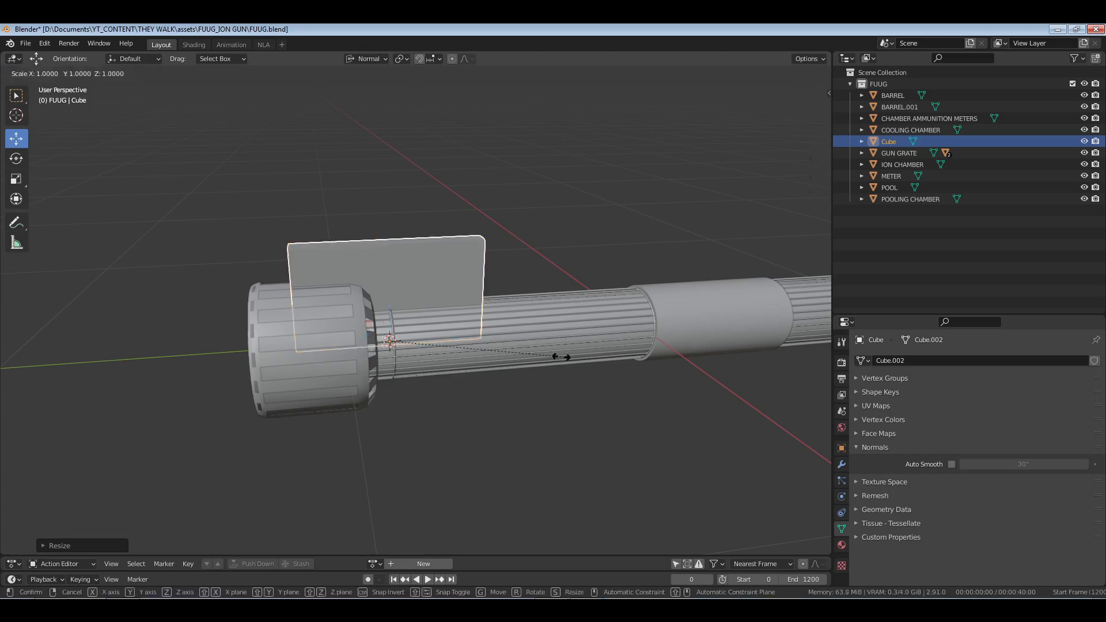
pyautogui.click(526, 329)
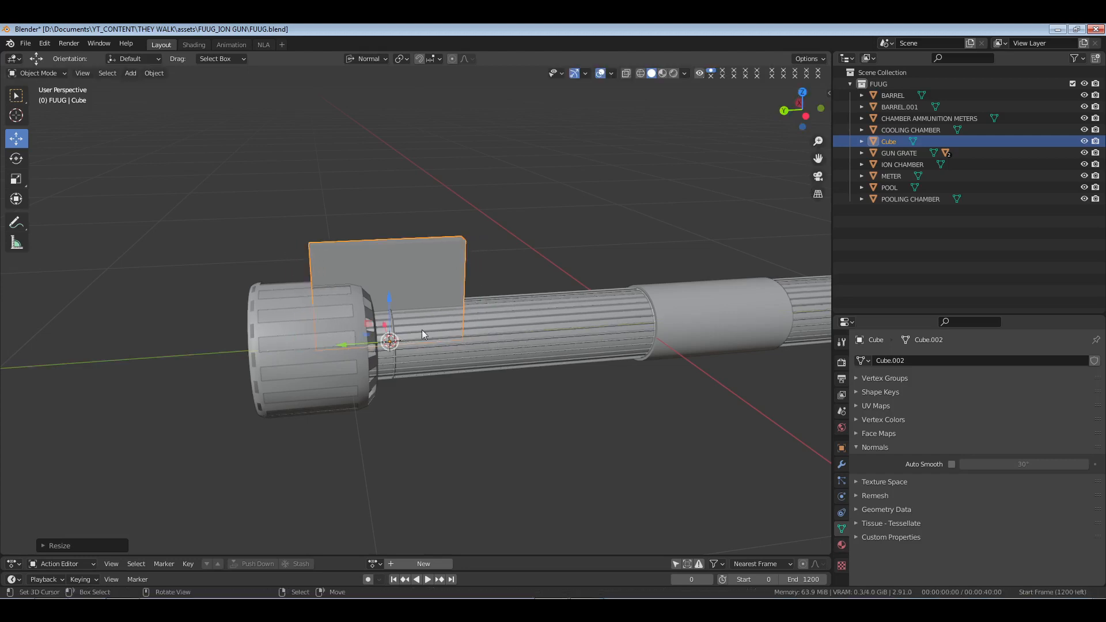
# Move the slab along Y over the pooling chamber until its barrel-side edge lines up with the grate ring.
pyautogui.moveTo(347, 345); pyautogui.dragTo(267, 344)
pyautogui.press('KP_3')
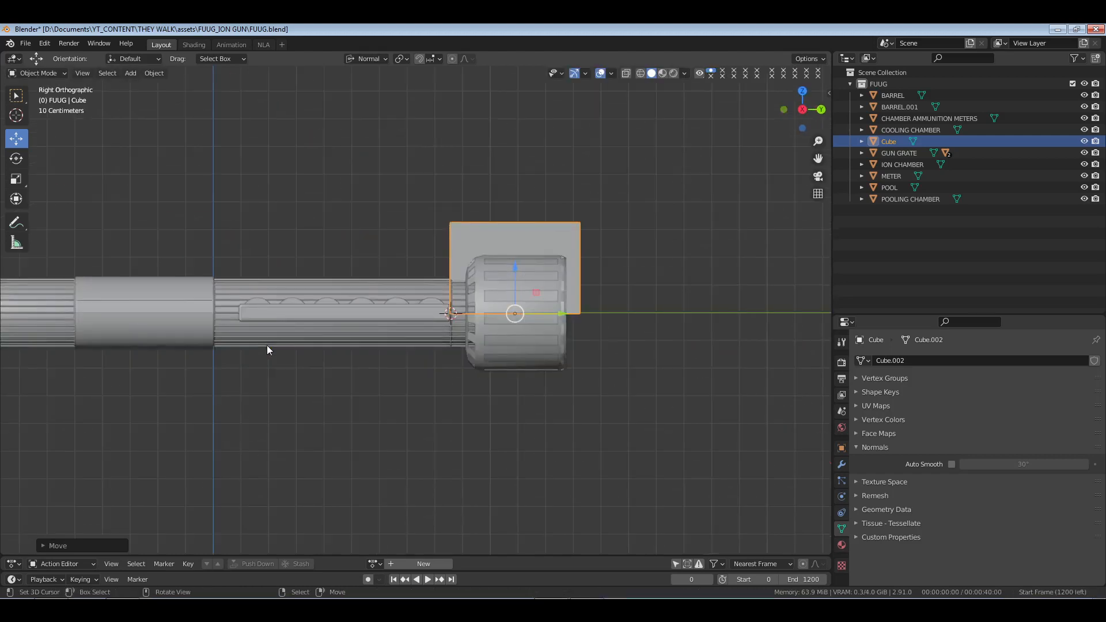
pyautogui.press('KP_Decimal')
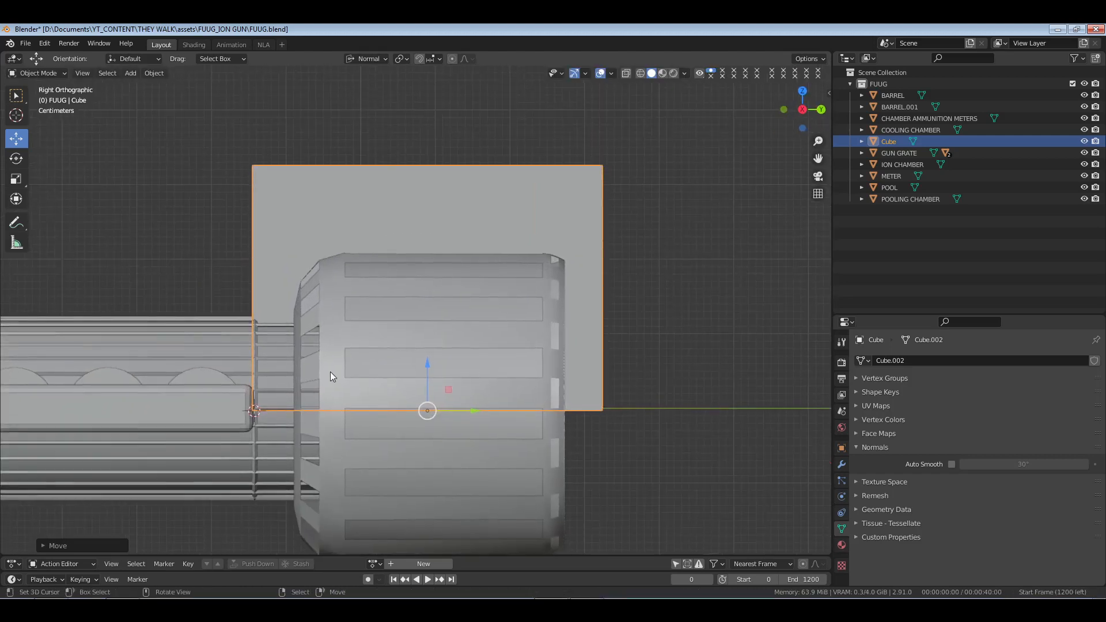
pyautogui.moveTo(478, 413); pyautogui.dragTo(479, 410)
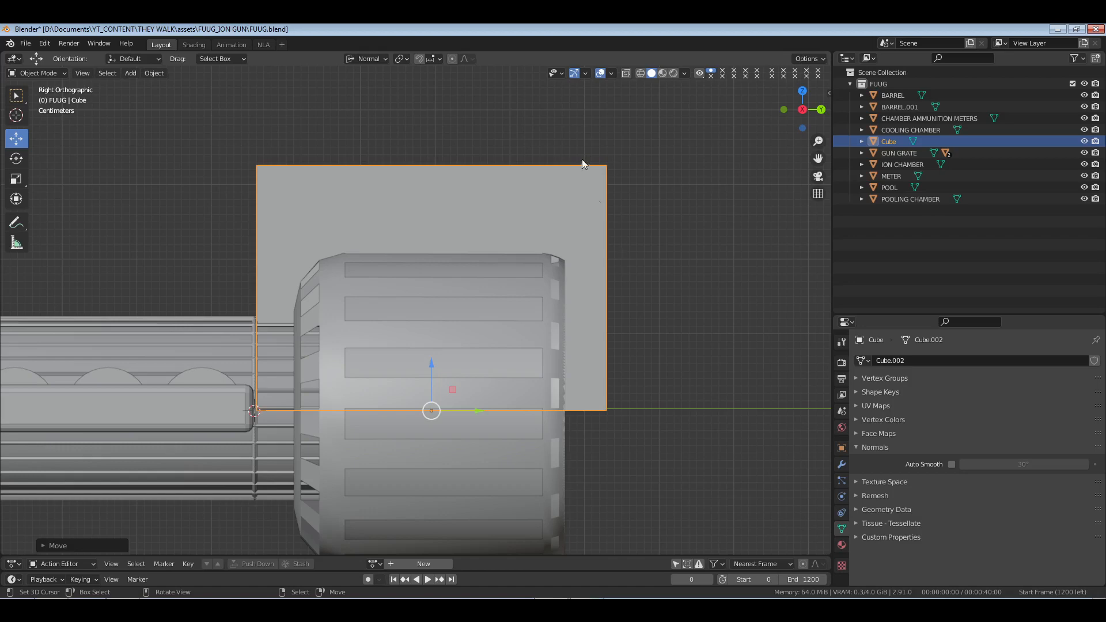
# Add a horizontal loop cut to the slab in Edit Mode and slide it up above the pooling chamber.
pyautogui.press('Tab')
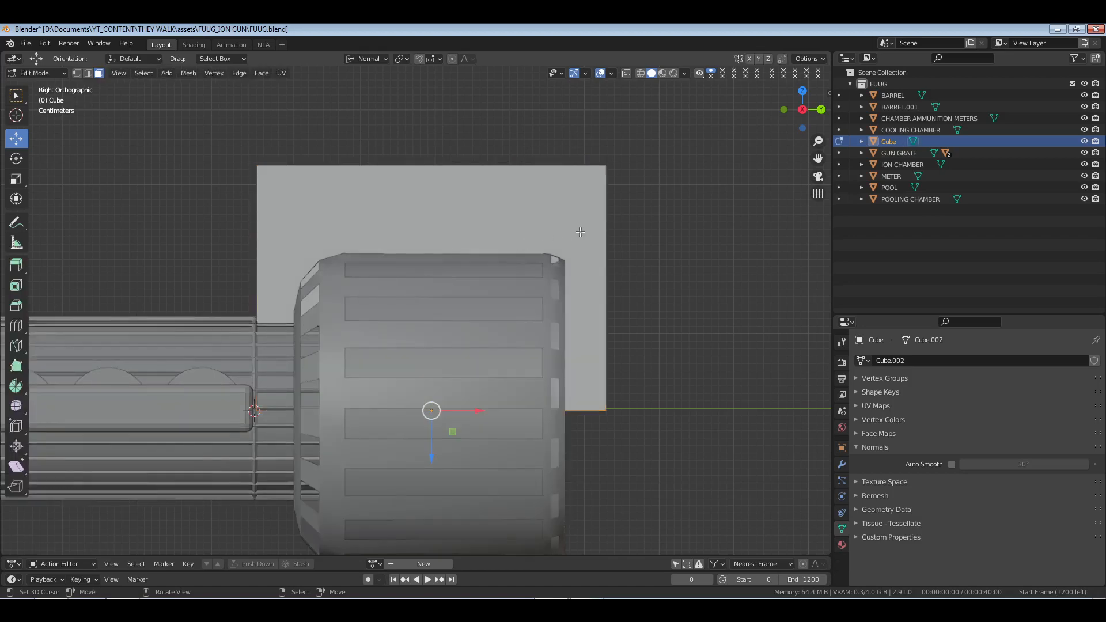
pyautogui.hotkey('ctrl', 'r')
pyautogui.click(591, 252)
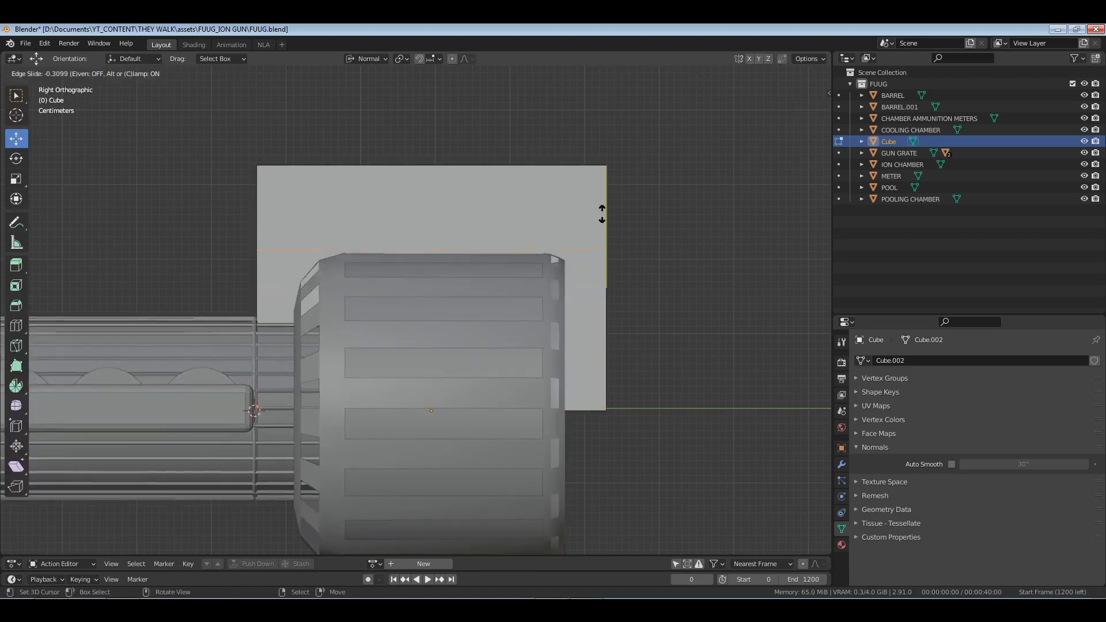
pyautogui.moveTo(602, 213); pyautogui.dragTo(608, 182)
pyautogui.click(609, 180)
# Add two vertical loop cuts to the slab, one at the chamber's rear end and one near its barrel-side edge.
pyautogui.hotkey('ctrl', 'r')
pyautogui.moveTo(432, 215); pyautogui.dragTo(663, 212)
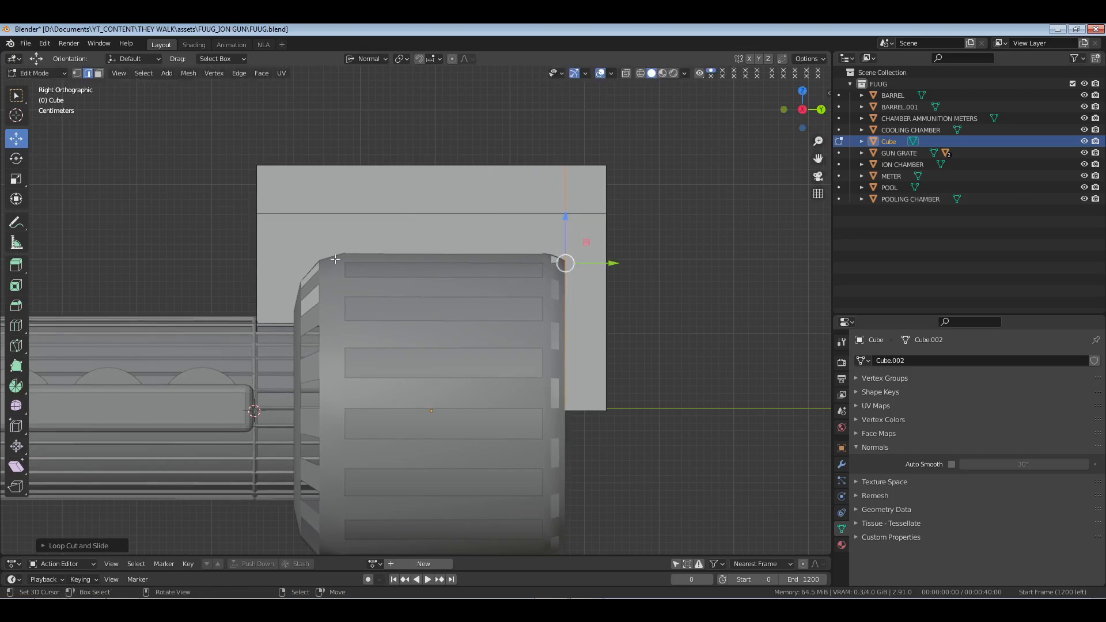
pyautogui.hotkey('ctrl', 'r')
pyautogui.click(320, 233)
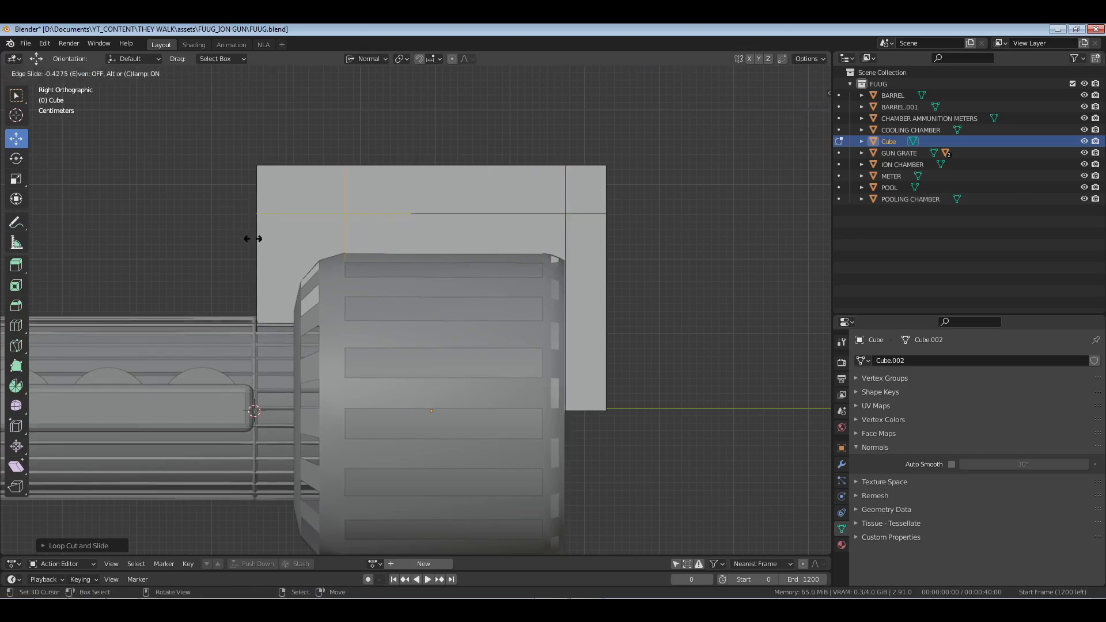
pyautogui.moveTo(252, 238); pyautogui.dragTo(230, 238)
# Delete the slab's side faces enclosed by the loop cuts to leave a bar with two legs.
pyautogui.press('3')
pyautogui.click(424, 247)
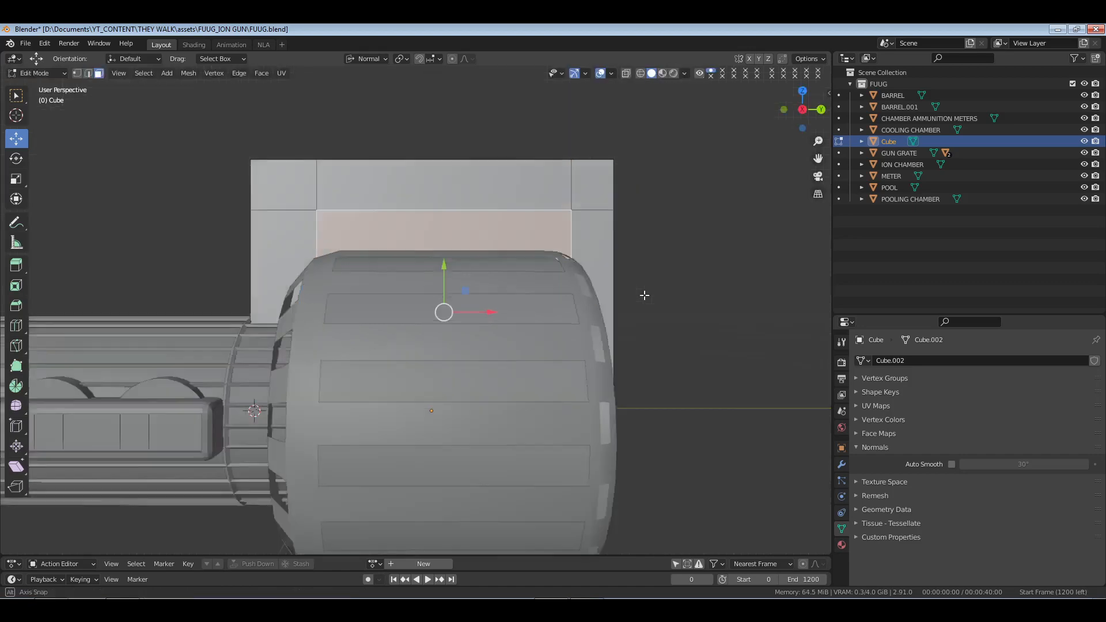
pyautogui.moveTo(647, 294); pyautogui.dragTo(536, 369, button='middle')
pyautogui.press('x')
pyautogui.click(422, 327)
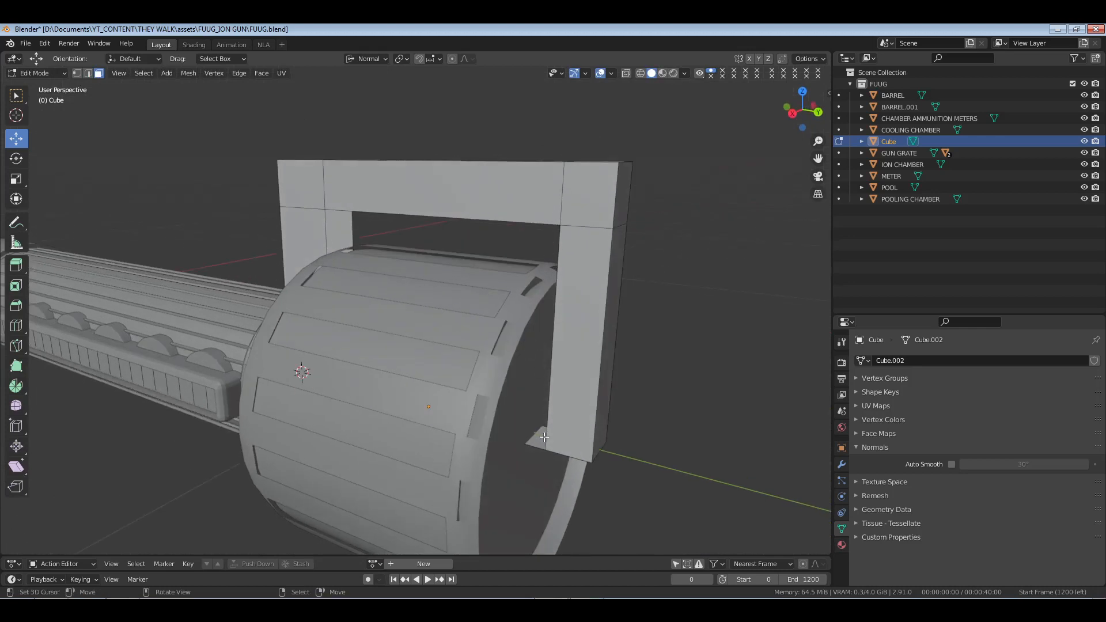
# Isolate the slab in local view and delete the leftover bottom face between the two legs.
pyautogui.press('KP_Divide')
pyautogui.click(446, 426)
pyautogui.press('x')
pyautogui.click(455, 427)
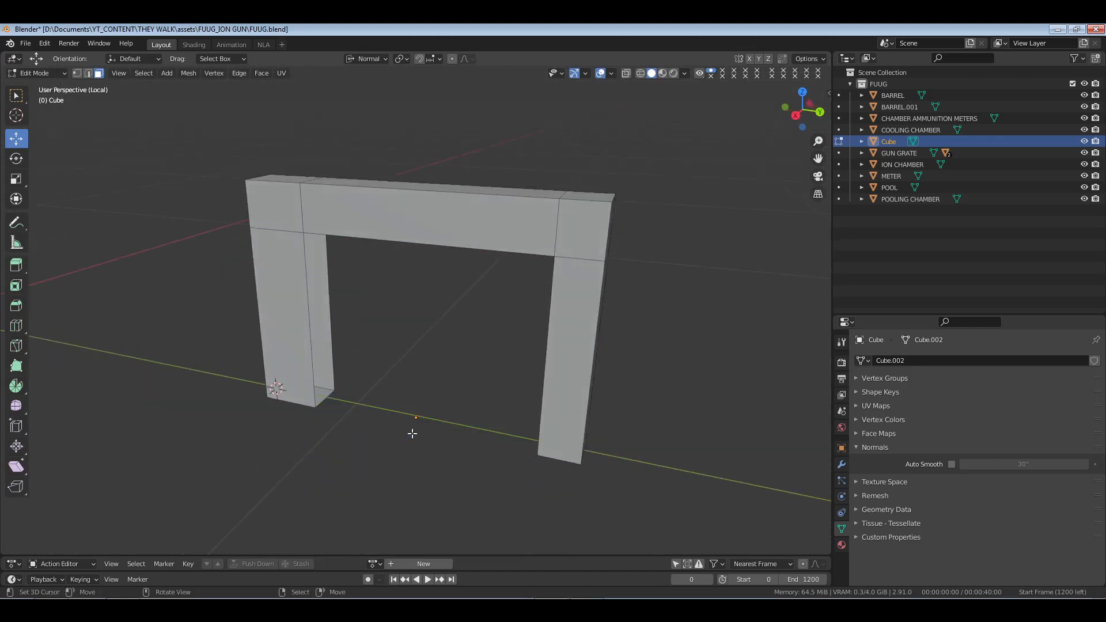
# Shorten the rear leg by raising its bottom vertices to the pooling chamber's top level, and leave local view.
pyautogui.moveTo(413, 433); pyautogui.dragTo(531, 413, button='middle')
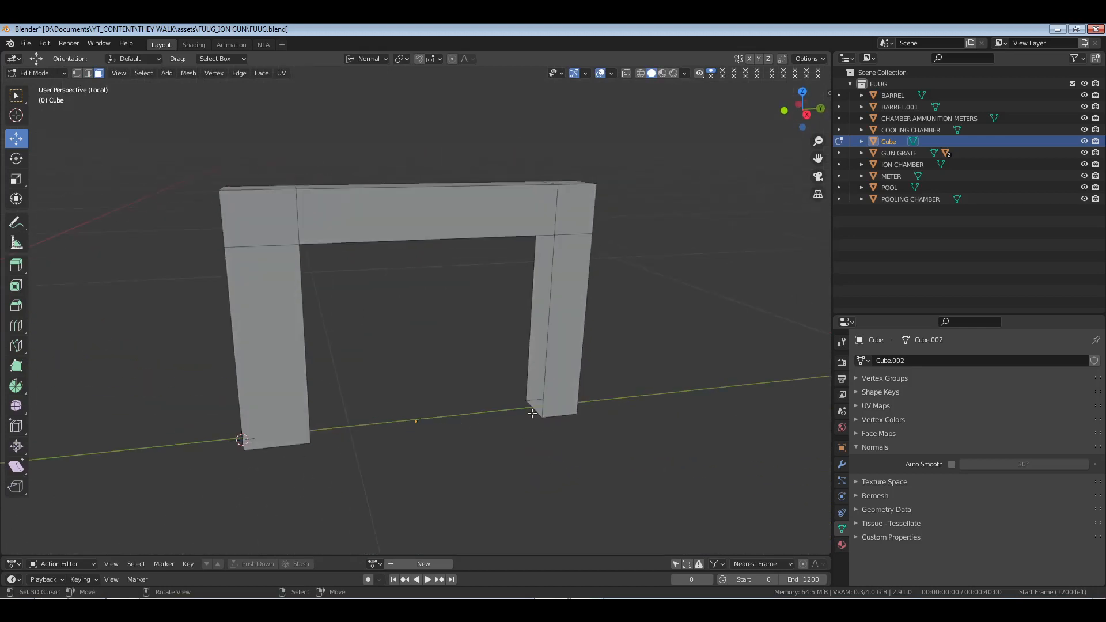
pyautogui.press('KP_3')
pyautogui.press('z')
pyautogui.click(548, 389)
pyautogui.moveTo(508, 385); pyautogui.dragTo(613, 443)
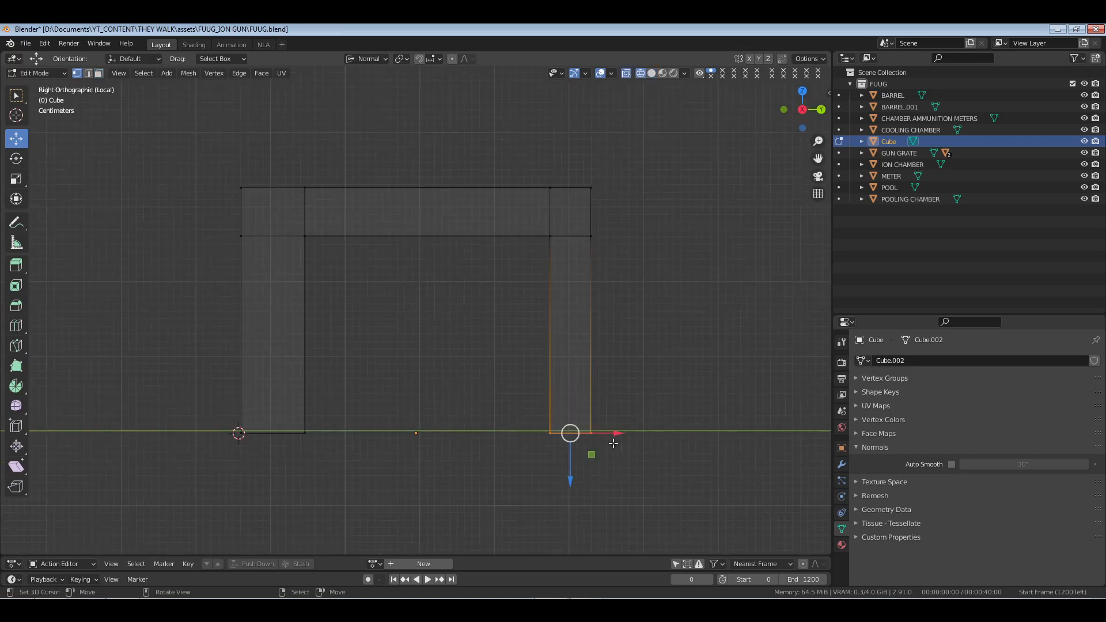
pyautogui.press('x')
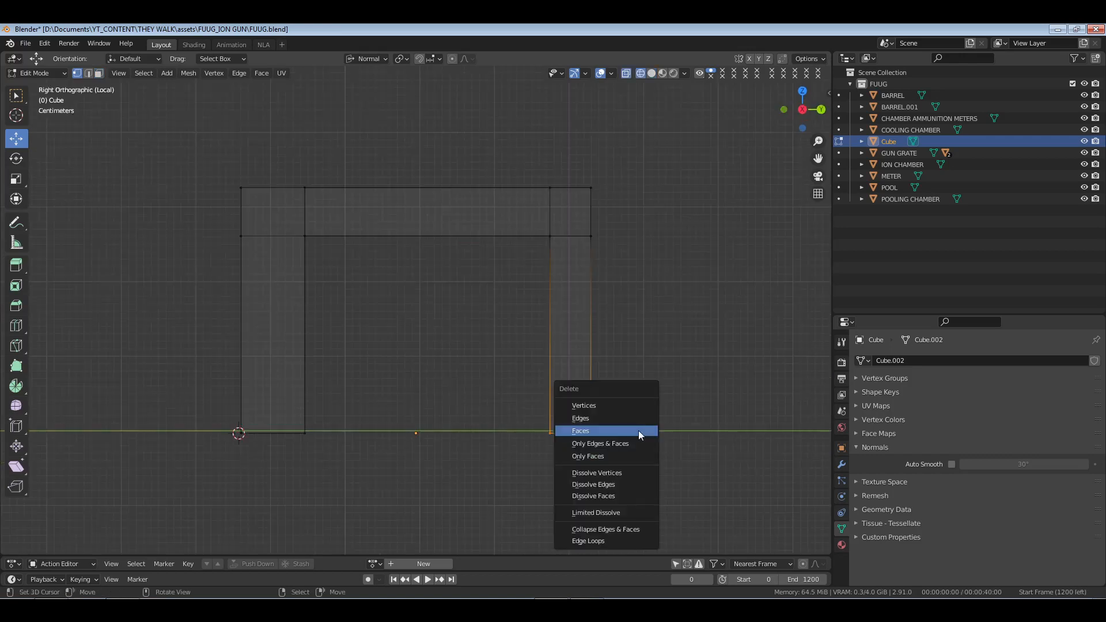
pyautogui.click(638, 431)
pyautogui.moveTo(569, 492); pyautogui.dragTo(579, 331)
pyautogui.moveTo(579, 331)
pyautogui.mouseDown(button='middle')
pyautogui.moveTo(592, 330)
pyautogui.moveTo(582, 326)
pyautogui.mouseUp(button='middle')
pyautogui.press('KP_3')
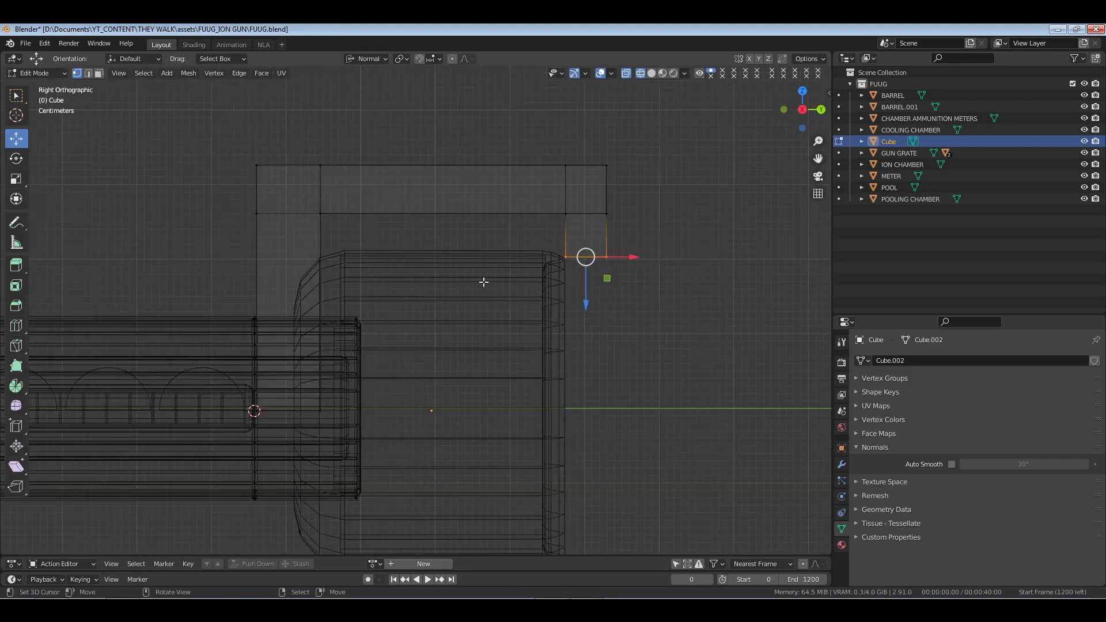
# Set the transform orientation to Local and raise the top bar with the short rear leg along Z.
pyautogui.moveTo(220, 138); pyautogui.dragTo(657, 273)
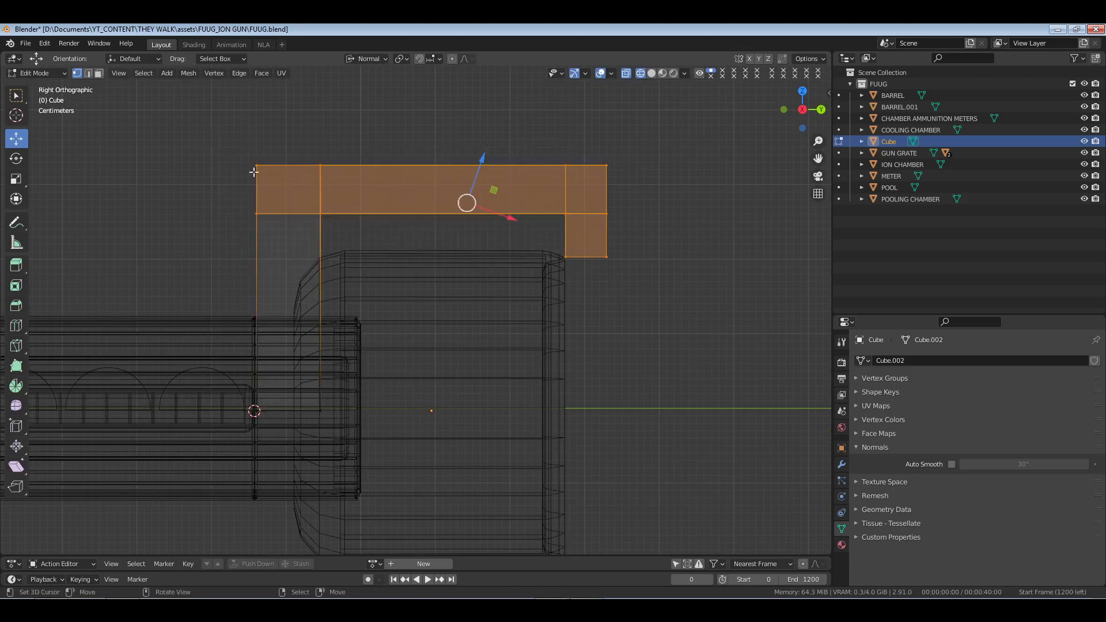
pyautogui.moveTo(171, 139); pyautogui.dragTo(741, 267)
pyautogui.click(369, 58)
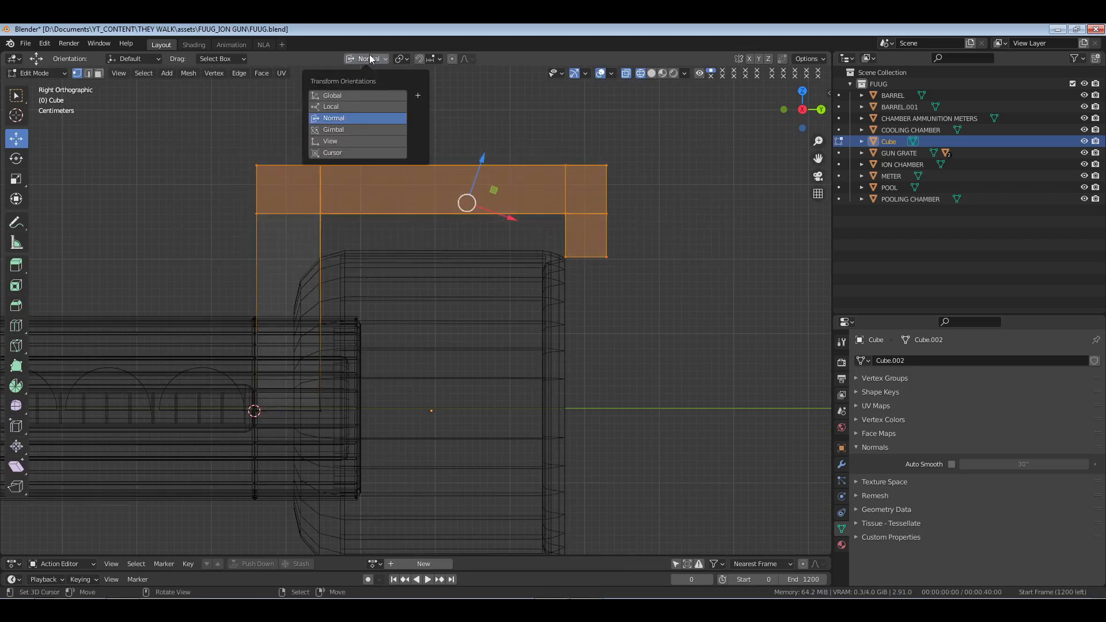
pyautogui.click(361, 107)
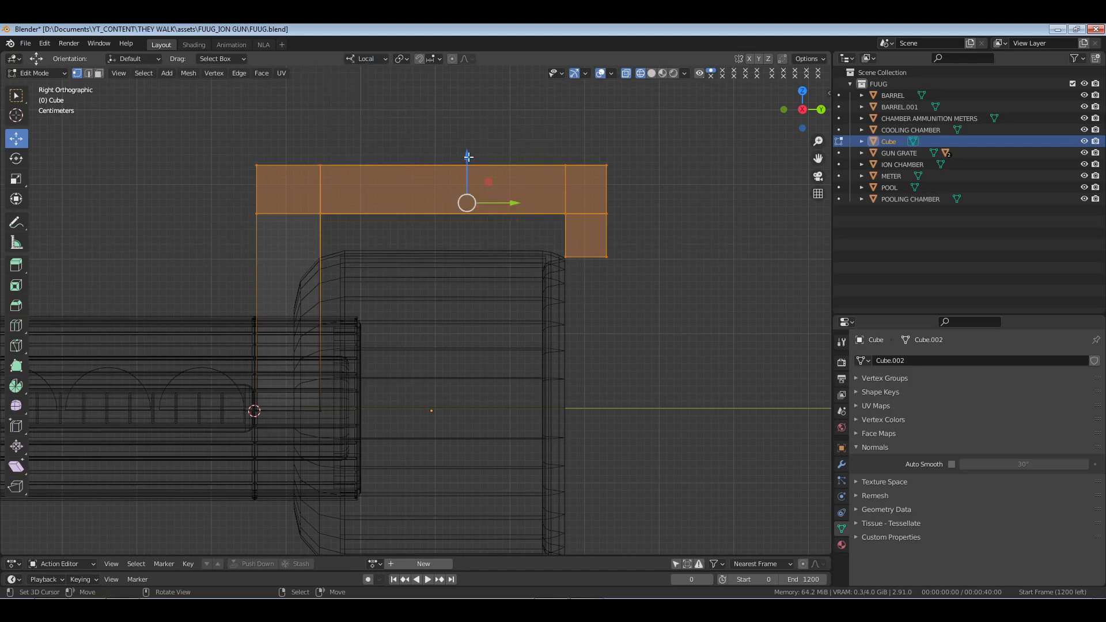
pyautogui.moveTo(467, 157); pyautogui.dragTo(474, 117)
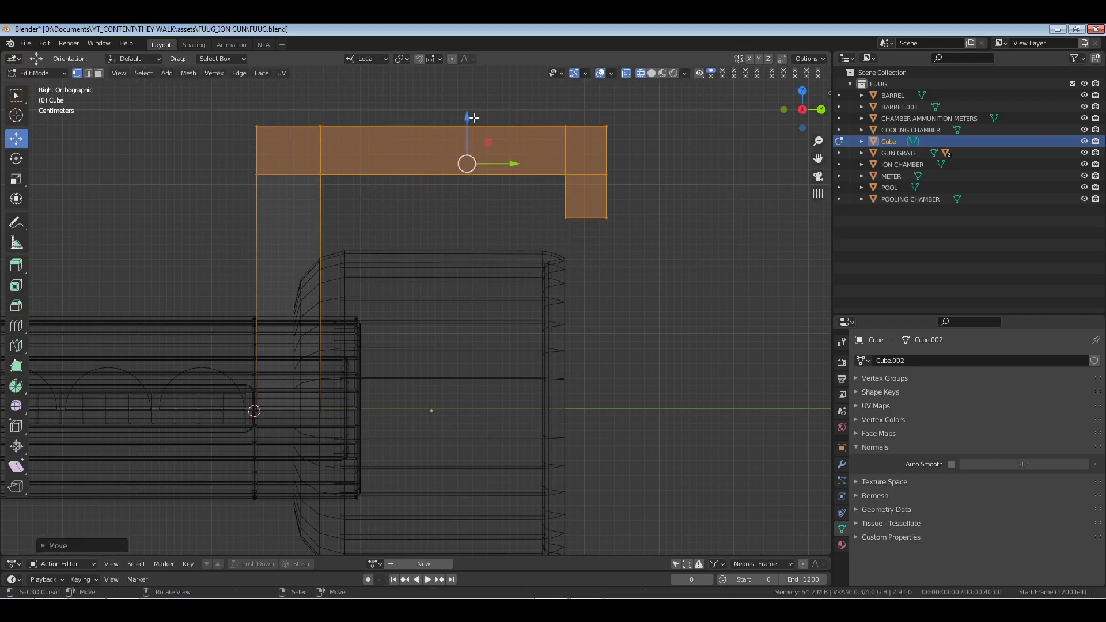
# Align the front leg's outer edge with the grate ring along Y and pull its bottom inner vertices forward to taper it.
pyautogui.moveTo(289, 115); pyautogui.dragTo(230, 490)
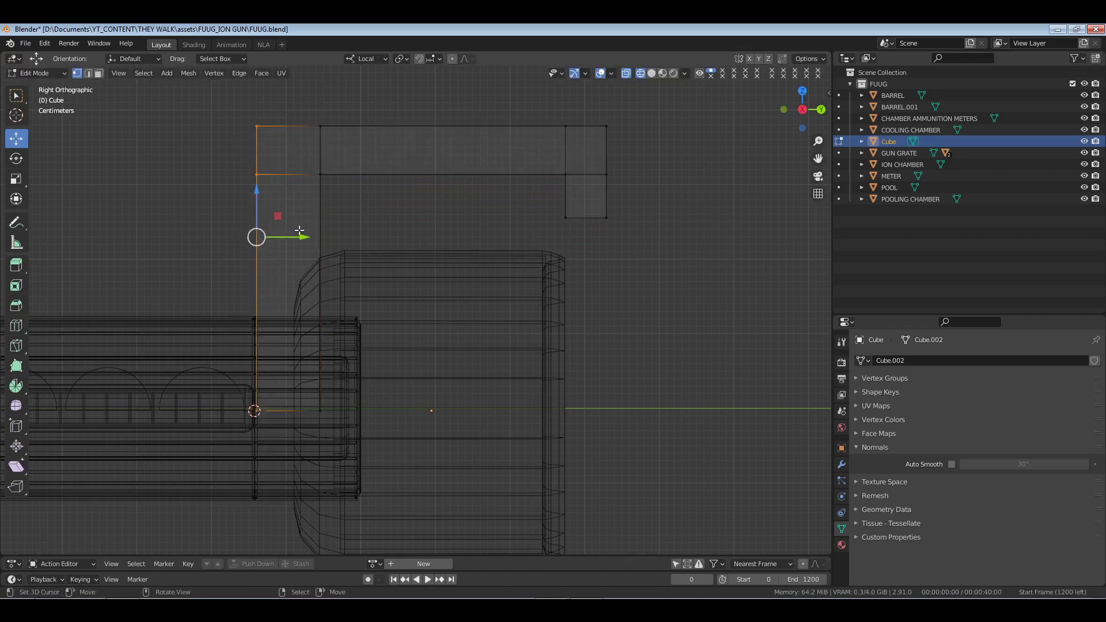
pyautogui.moveTo(297, 237); pyautogui.dragTo(294, 236)
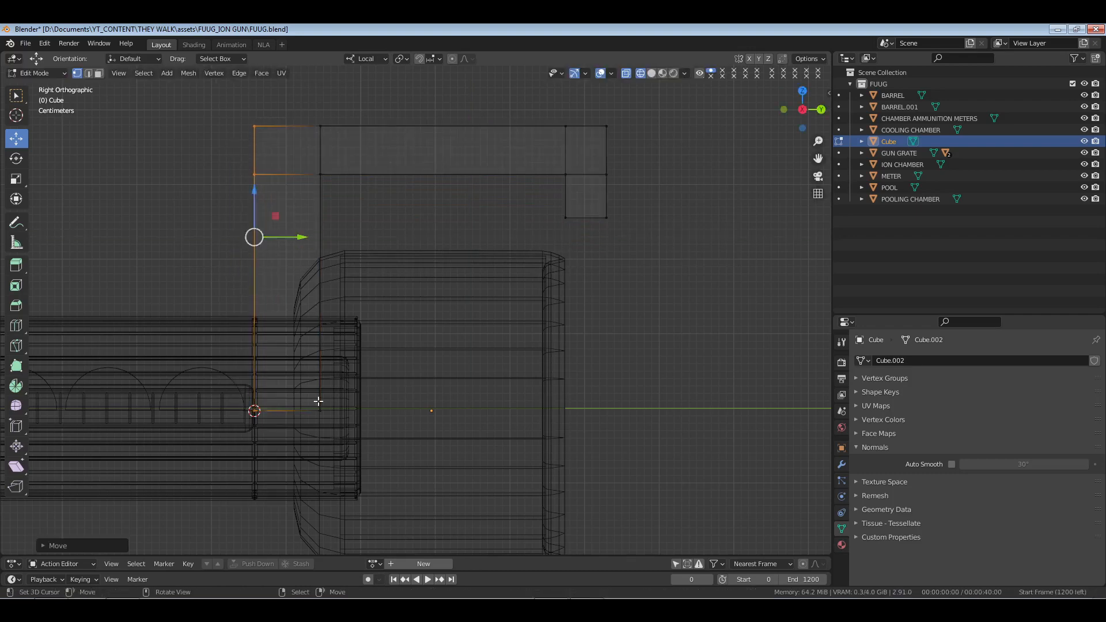
pyautogui.moveTo(316, 456); pyautogui.dragTo(321, 409)
# Add a loop cut across the front leg near the chamber's top and move its inner vertices toward the barrel.
pyautogui.hotkey('ctrl', 'r')
pyautogui.click(280, 267)
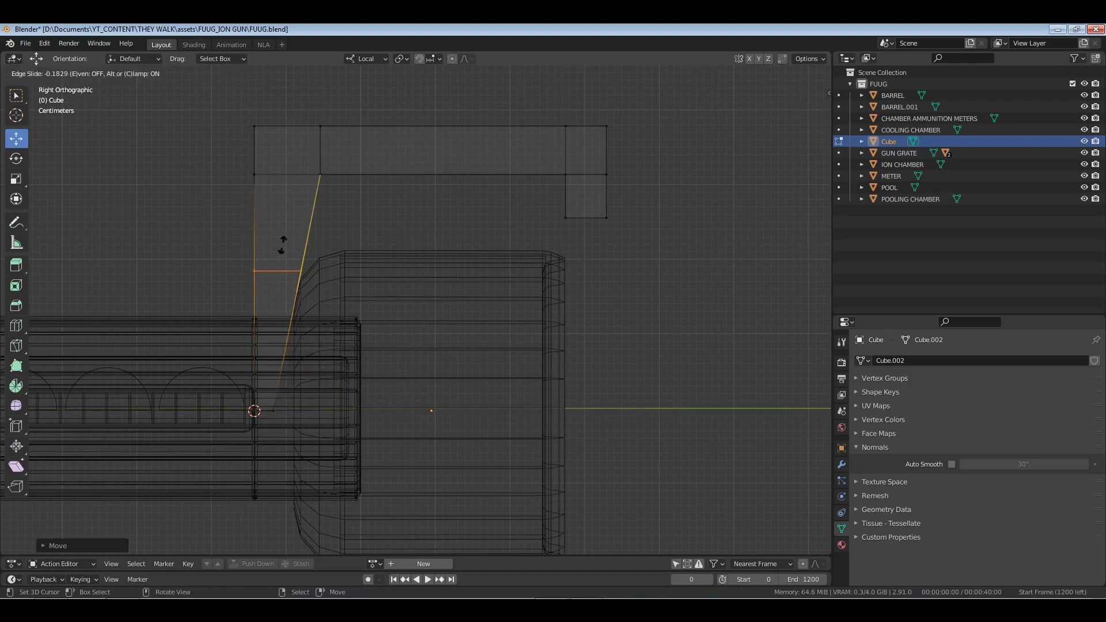
pyautogui.click(282, 245)
pyautogui.hotkey('alt', 'a')
pyautogui.moveTo(324, 252); pyautogui.dragTo(329, 274)
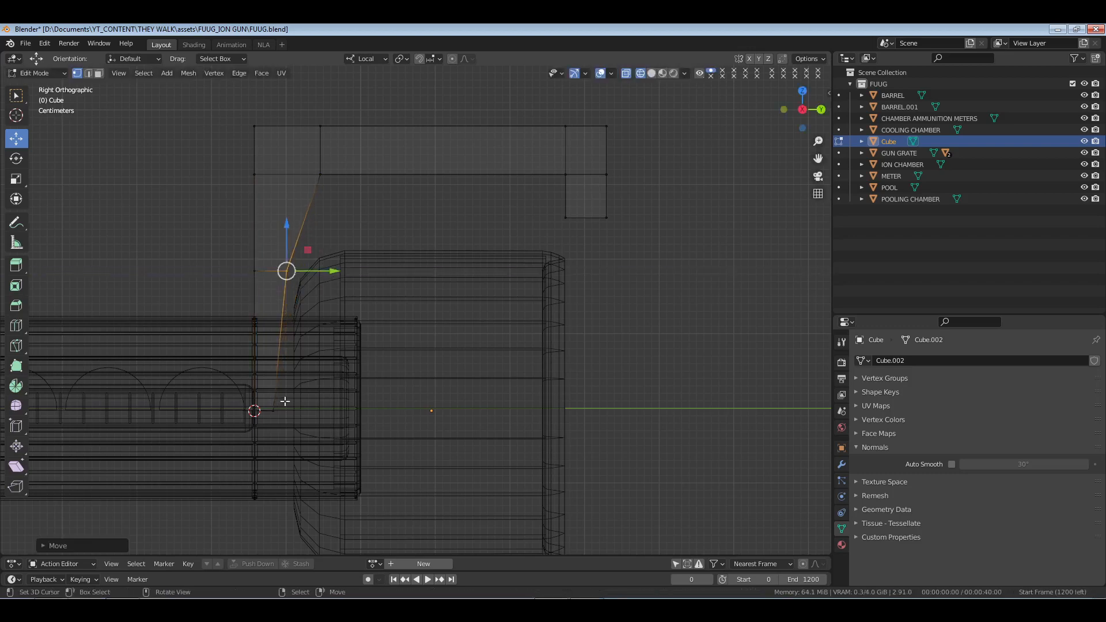
# Straighten the inner edge of the front leg's lower section by scaling its vertices to 0 along Y.
pyautogui.keyDown('shift'); pyautogui.click(285, 410); pyautogui.keyUp('shift')
pyautogui.moveTo(319, 346); pyautogui.dragTo(336, 345)
pyautogui.moveTo(292, 263); pyautogui.dragTo(334, 271)
pyautogui.click(276, 272)
pyautogui.moveTo(265, 254); pyautogui.dragTo(337, 489)
pyautogui.press('s')
pyautogui.press('y')
pyautogui.press('0')
pyautogui.press('Return')
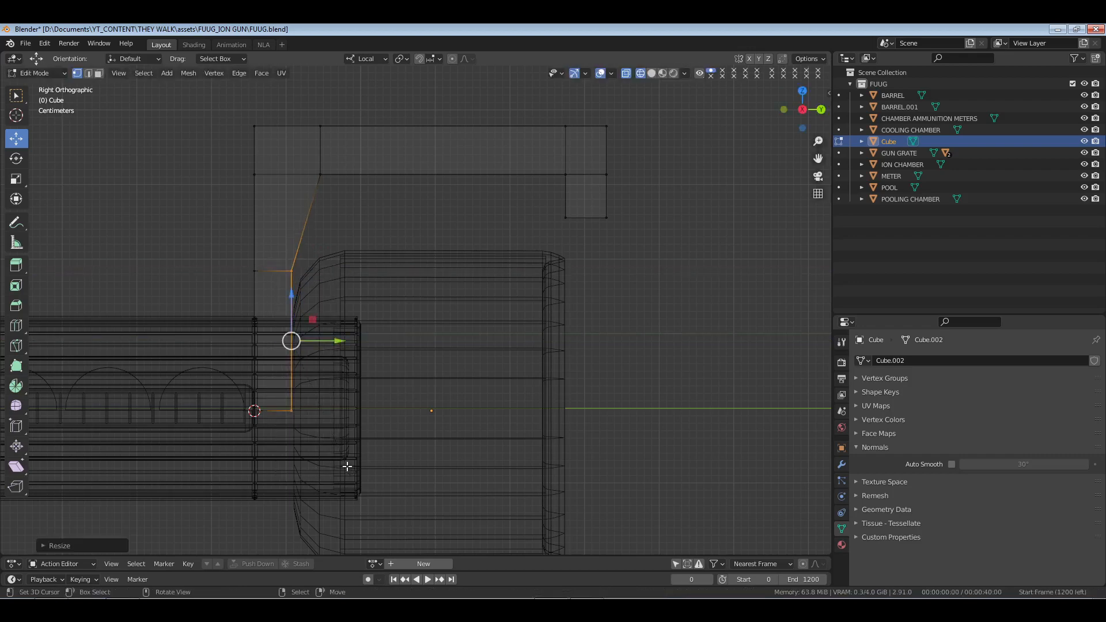
# Move the inner corner vertices between the top bar and front leg slightly toward the barrel along local Y.
pyautogui.hotkey('alt', 'a')
pyautogui.rightClick(316, 176)
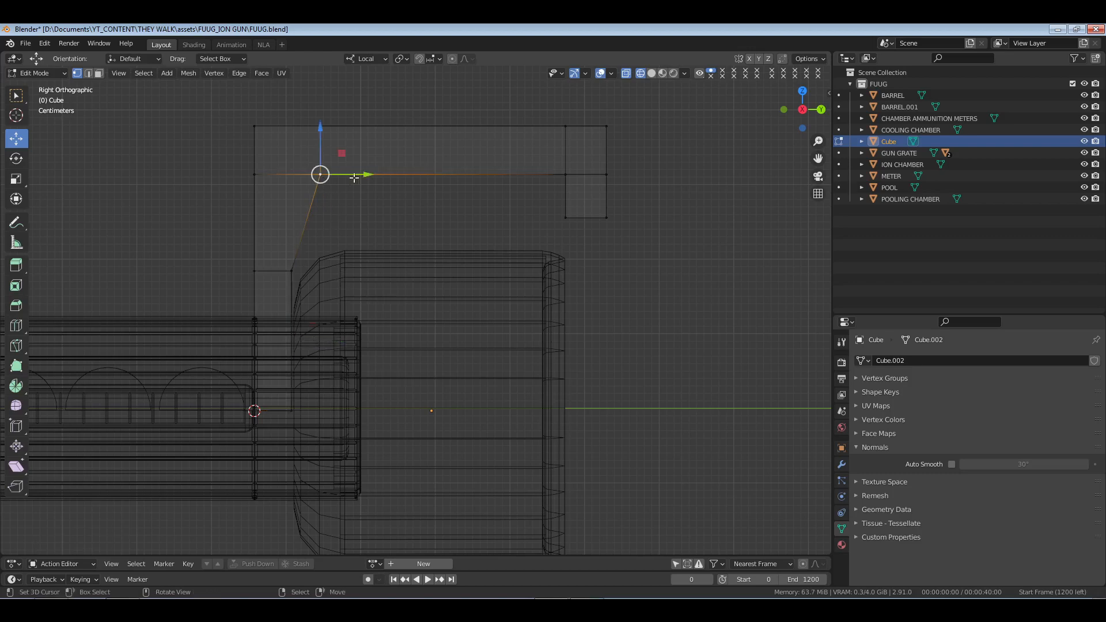
pyautogui.moveTo(358, 177); pyautogui.dragTo(314, 205)
pyautogui.hotkey('alt', 'a')
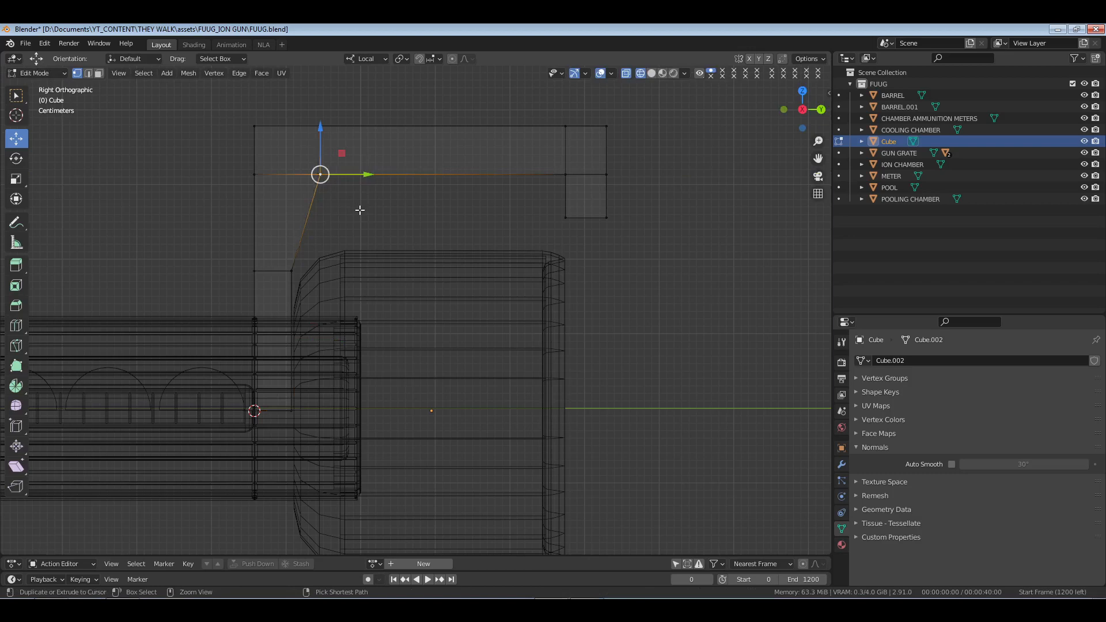
pyautogui.hotkey('alt', 'a')
pyautogui.moveTo(353, 162)
pyautogui.mouseDown()
pyautogui.moveTo(301, 221)
pyautogui.moveTo(370, 175)
pyautogui.moveTo(360, 176)
pyautogui.mouseUp()
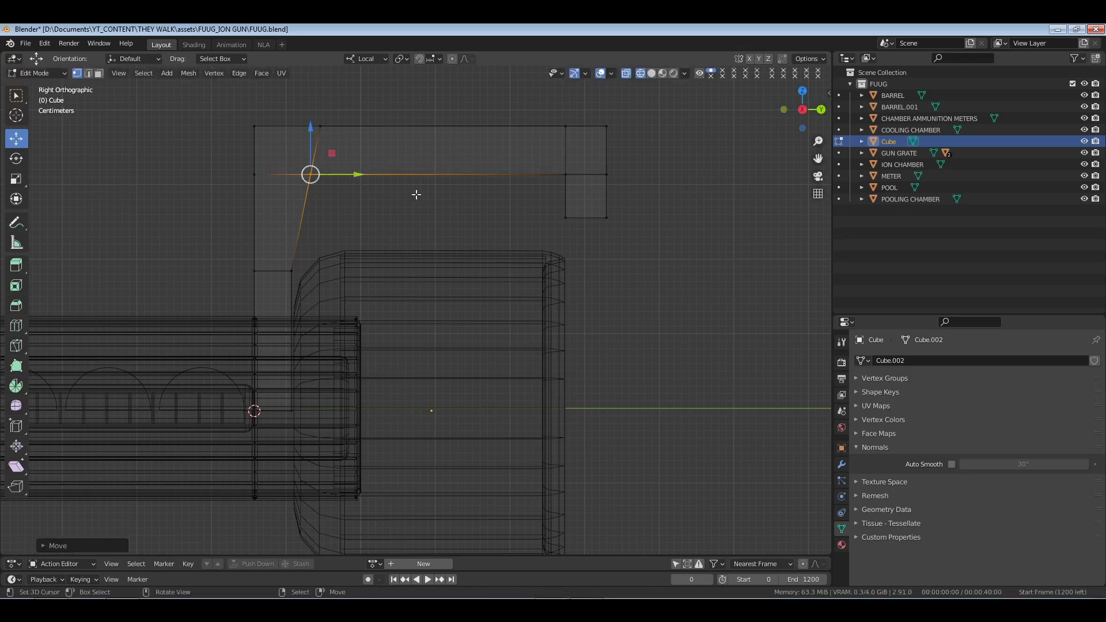
pyautogui.click(567, 219)
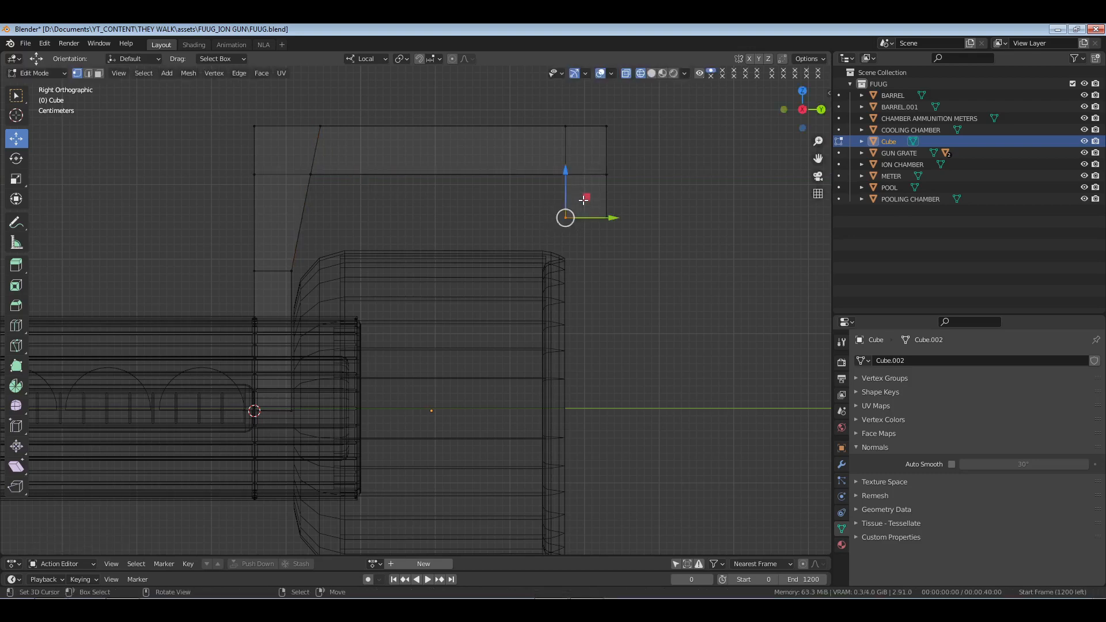
pyautogui.moveTo(583, 200)
pyautogui.mouseDown()
pyautogui.moveTo(607, 170)
pyautogui.moveTo(588, 208)
pyautogui.moveTo(603, 207)
pyautogui.mouseUp()
pyautogui.rightClick(602, 207)
pyautogui.click(637, 217)
pyautogui.moveTo(644, 214); pyautogui.dragTo(667, 216, button='middle')
pyautogui.rightClick(563, 172)
pyautogui.keyDown('shift'); pyautogui.rightClick(543, 185); pyautogui.keyUp('shift')
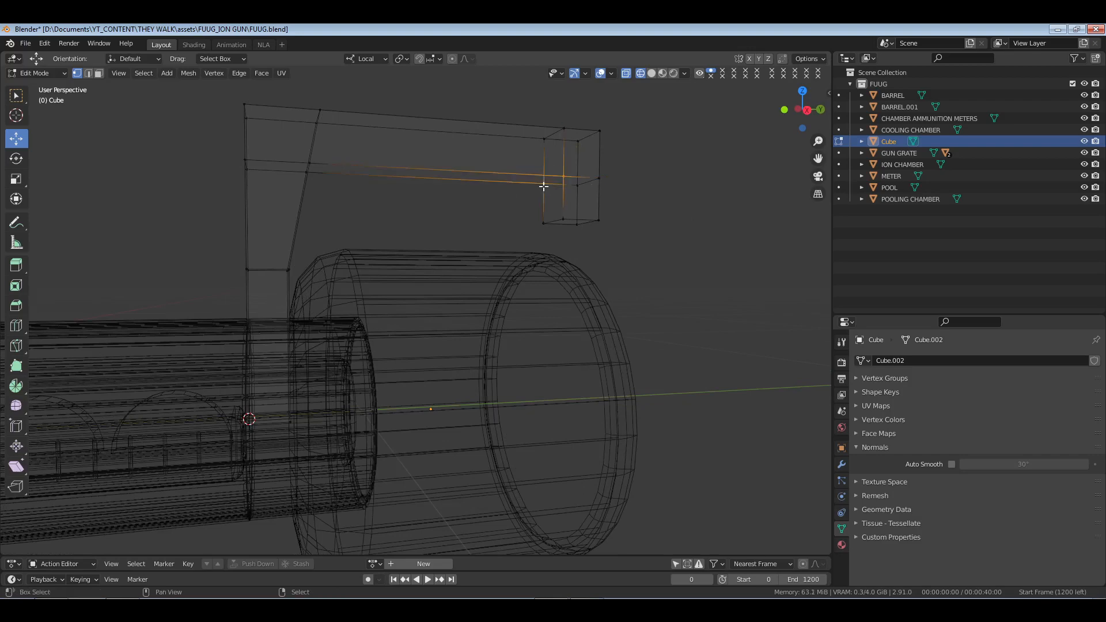
pyautogui.moveTo(505, 190); pyautogui.dragTo(477, 178, button='middle')
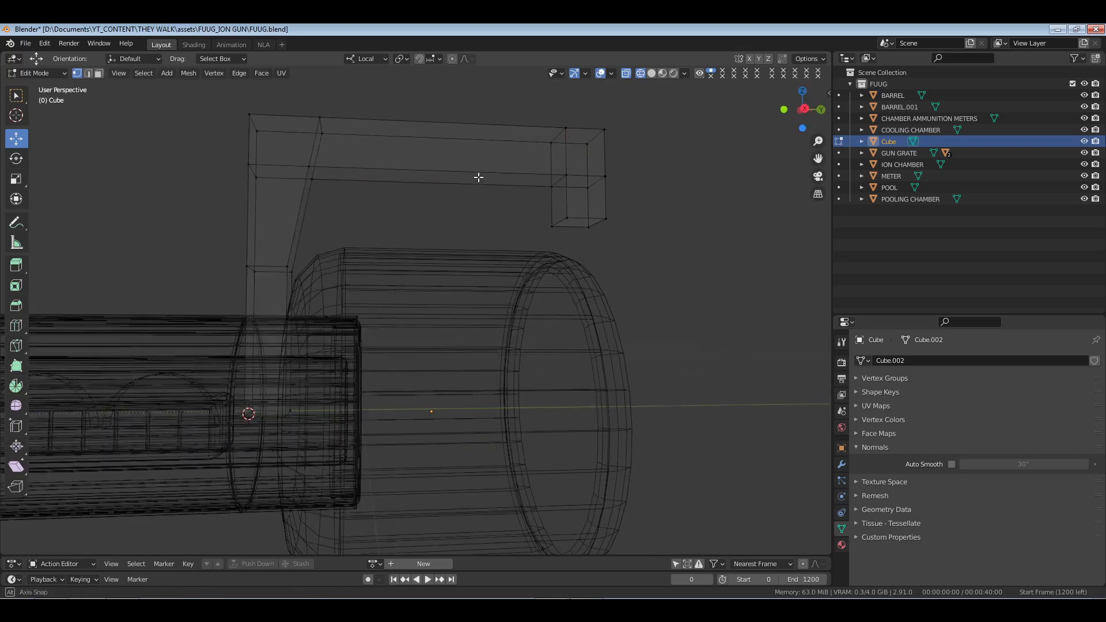
pyautogui.keyDown('alt'); pyautogui.rightClick(465, 172); pyautogui.keyUp('alt')
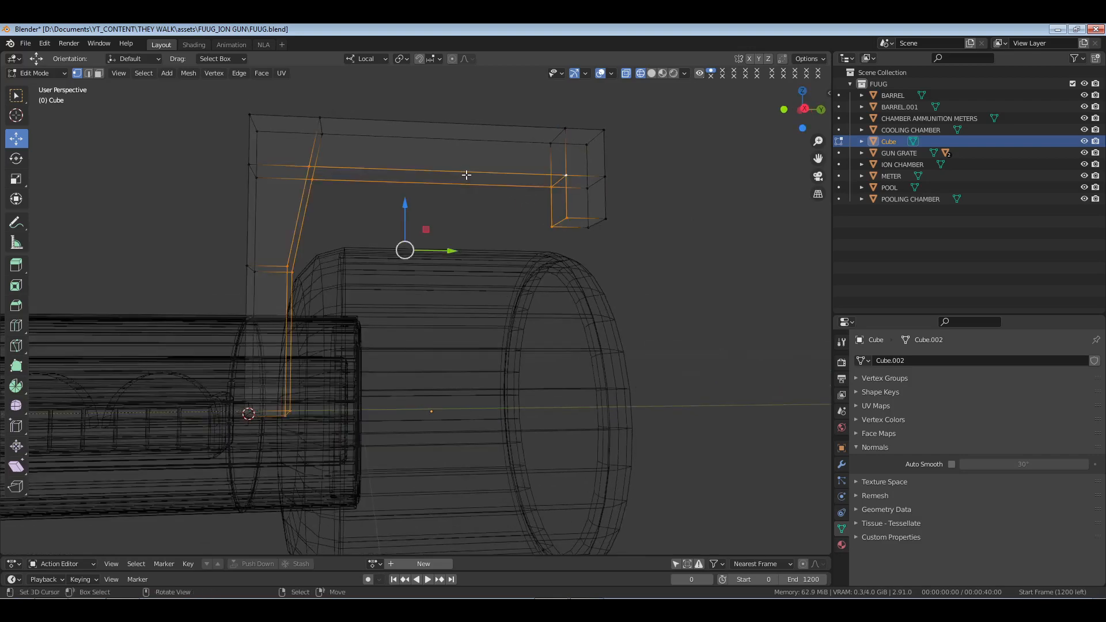
# Fill the open underside of the bracket's top bar with a face between its two lower edges.
pyautogui.press('2')
pyautogui.rightClick(467, 173)
pyautogui.keyDown('shift'); pyautogui.rightClick(410, 183); pyautogui.keyUp('shift')
pyautogui.moveTo(410, 184); pyautogui.dragTo(413, 209, button='middle')
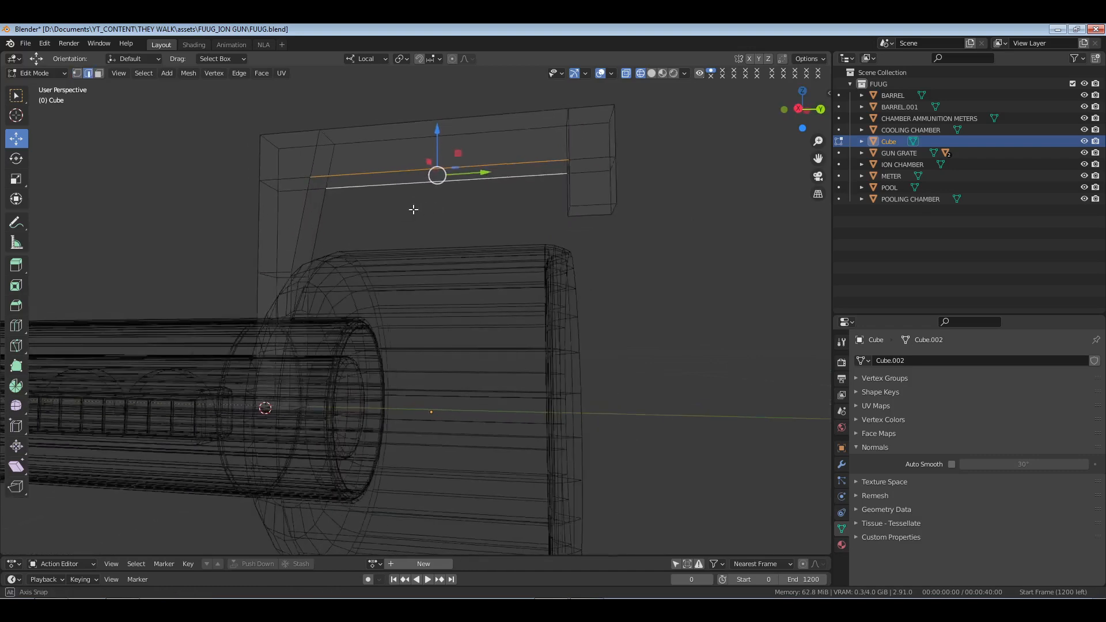
pyautogui.press('z')
pyautogui.click(493, 201)
pyautogui.moveTo(493, 201)
pyautogui.mouseDown(button='middle')
pyautogui.moveTo(397, 198)
pyautogui.moveTo(391, 216)
pyautogui.moveTo(365, 202)
pyautogui.mouseUp(button='middle')
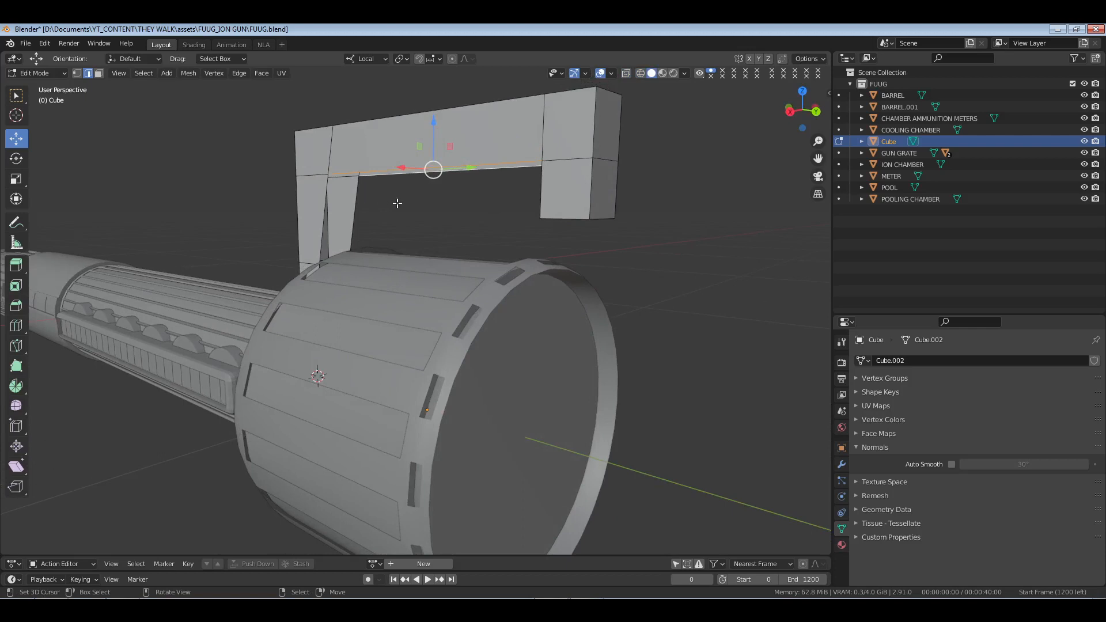
pyautogui.press('f')
# Fill the open inner side of the front leg's upper section with a face between its two slanted edges.
pyautogui.rightClick(356, 203)
pyautogui.keyDown('shift'); pyautogui.rightClick(329, 204); pyautogui.keyUp('shift')
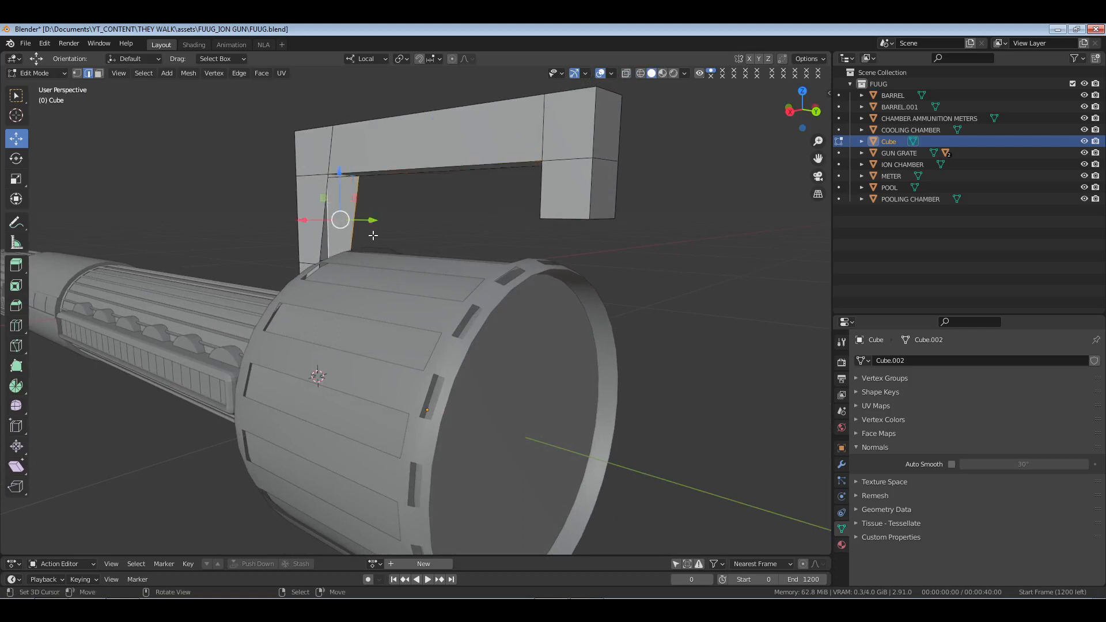
pyautogui.hotkey('alt', 'a')
pyautogui.rightClick(357, 221)
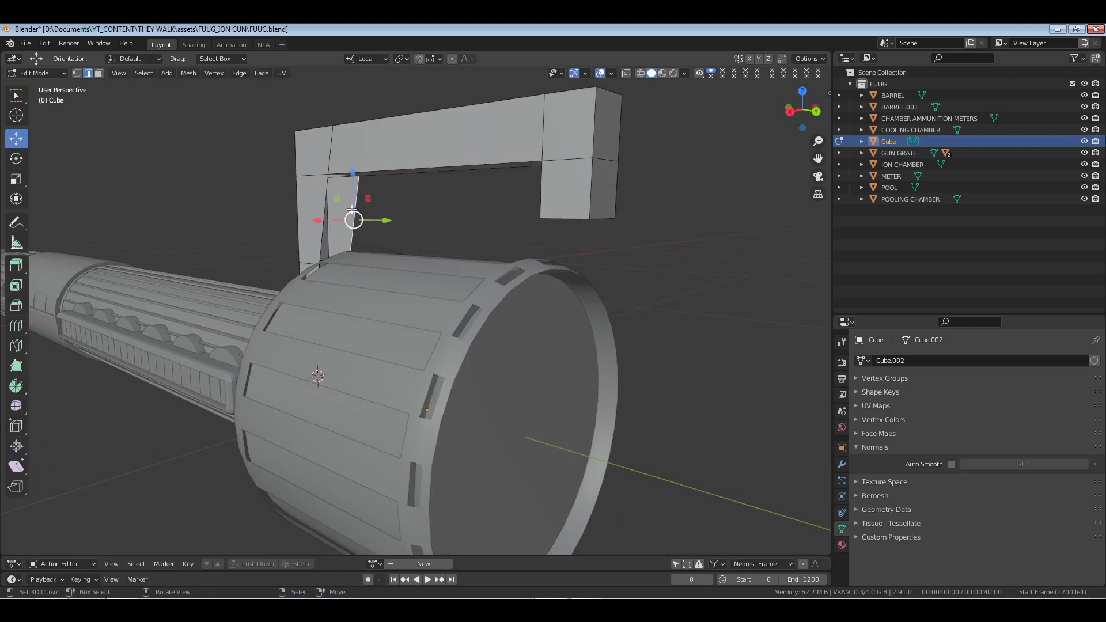
pyautogui.keyDown('shift'); pyautogui.rightClick(320, 207); pyautogui.keyUp('shift')
pyautogui.press('f')
pyautogui.moveTo(318, 231); pyautogui.dragTo(382, 222, button='middle')
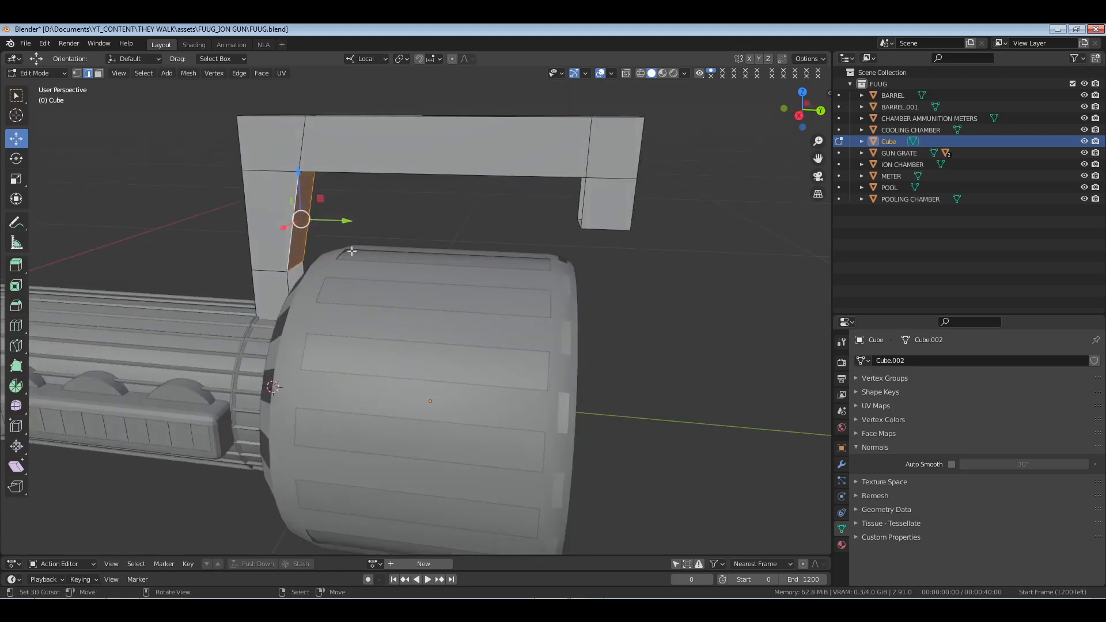
pyautogui.hotkey('alt', 'a')
# Fill the open inner side of the short rear leg with a face and save the file.
pyautogui.moveTo(313, 251); pyautogui.dragTo(276, 282, button='middle')
pyautogui.scroll(4, 350, 215)
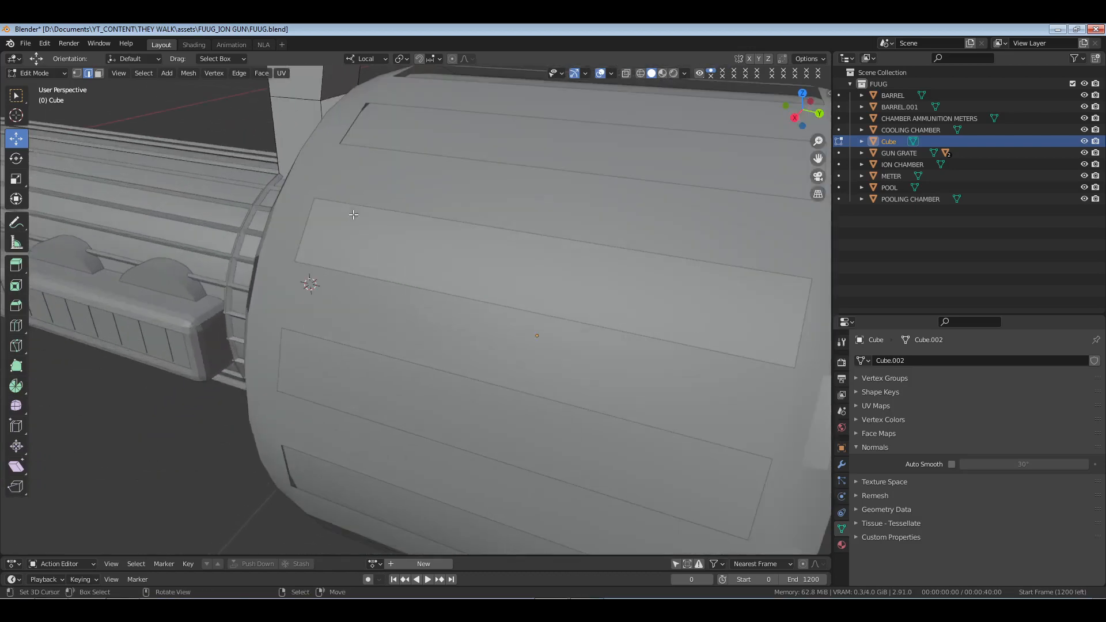
pyautogui.keyDown('shift'); pyautogui.moveTo(350, 215); pyautogui.dragTo(298, 277, button='middle'); pyautogui.keyUp('shift')
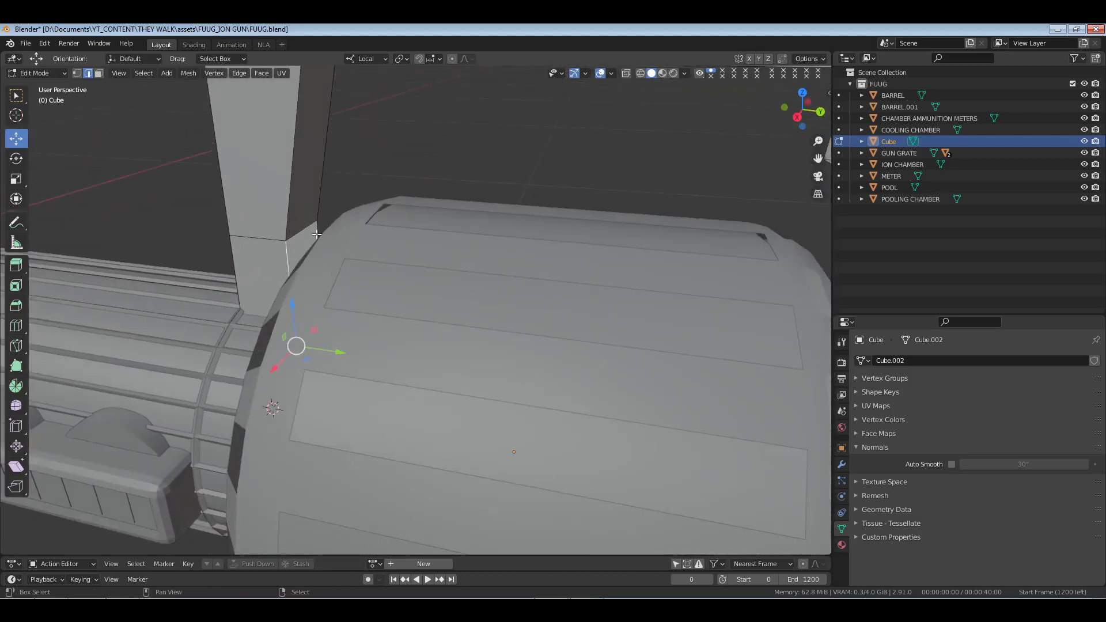
pyautogui.scroll(-5, 407, 239)
pyautogui.keyDown('shift'); pyautogui.moveTo(407, 239); pyautogui.dragTo(447, 262, button='middle'); pyautogui.keyUp('shift')
pyautogui.keyDown('shift'); pyautogui.moveTo(518, 264); pyautogui.dragTo(444, 267, button='middle'); pyautogui.keyUp('shift')
pyautogui.scroll(3, 444, 267)
pyautogui.keyDown('alt'); pyautogui.click(442, 249); pyautogui.keyUp('alt')
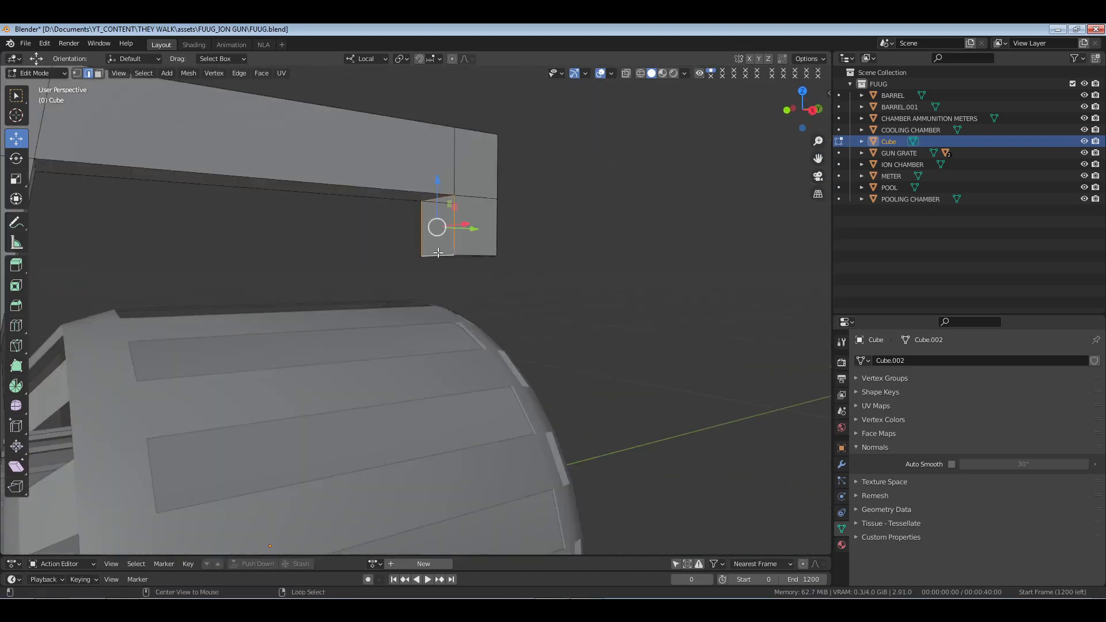
pyautogui.press('f')
pyautogui.hotkey('alt', 'a')
pyautogui.hotkey('ctrl', 's')
# Inspect the bracket's filled faces and overall shape from several angles.
pyautogui.moveTo(528, 247); pyautogui.dragTo(480, 254, button='middle')
pyautogui.scroll(-3, 481, 254)
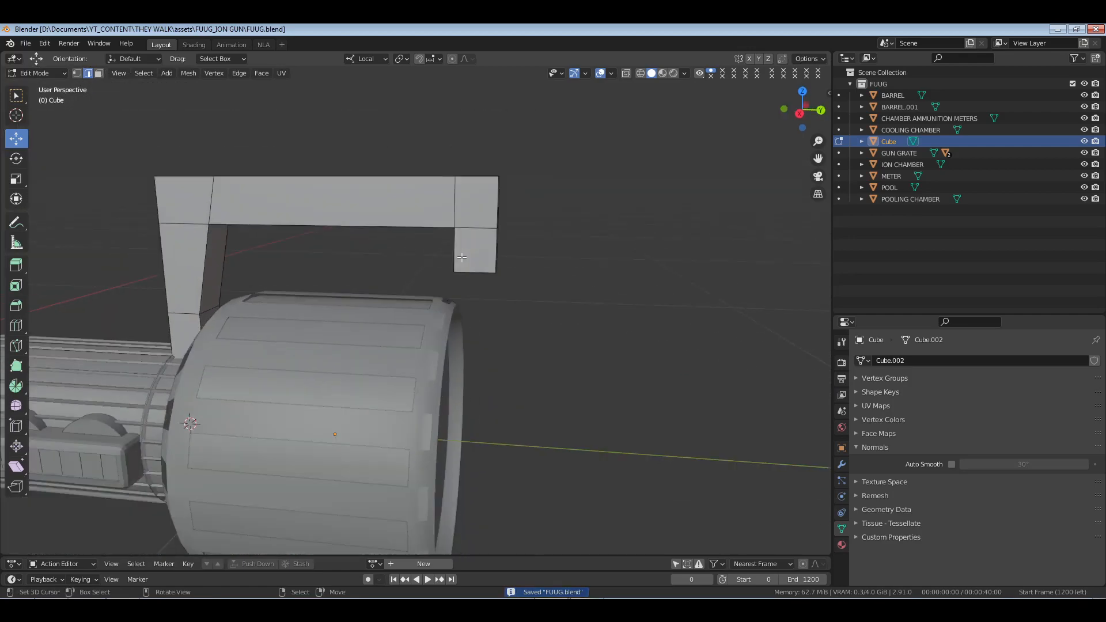
pyautogui.keyDown('shift'); pyautogui.moveTo(393, 267); pyautogui.dragTo(510, 282, button='middle'); pyautogui.keyUp('shift')
pyautogui.keyDown('shift'); pyautogui.moveTo(405, 299); pyautogui.dragTo(447, 289, button='middle'); pyautogui.keyUp('shift')
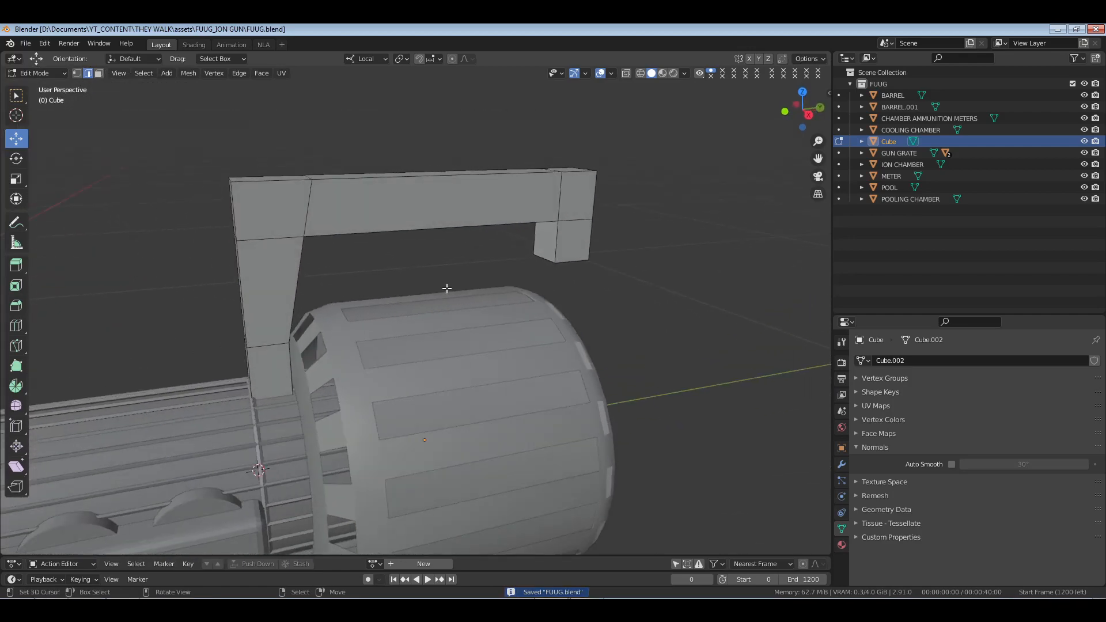
pyautogui.press('Tab')
pyautogui.press('Tab')
# Move the bracket's top front corner vertices about 0.044 m along Y toward the bar and about 0.011 m down in side wireframe view.
pyautogui.press('1')
pyautogui.moveTo(373, 269); pyautogui.dragTo(437, 265, button='middle')
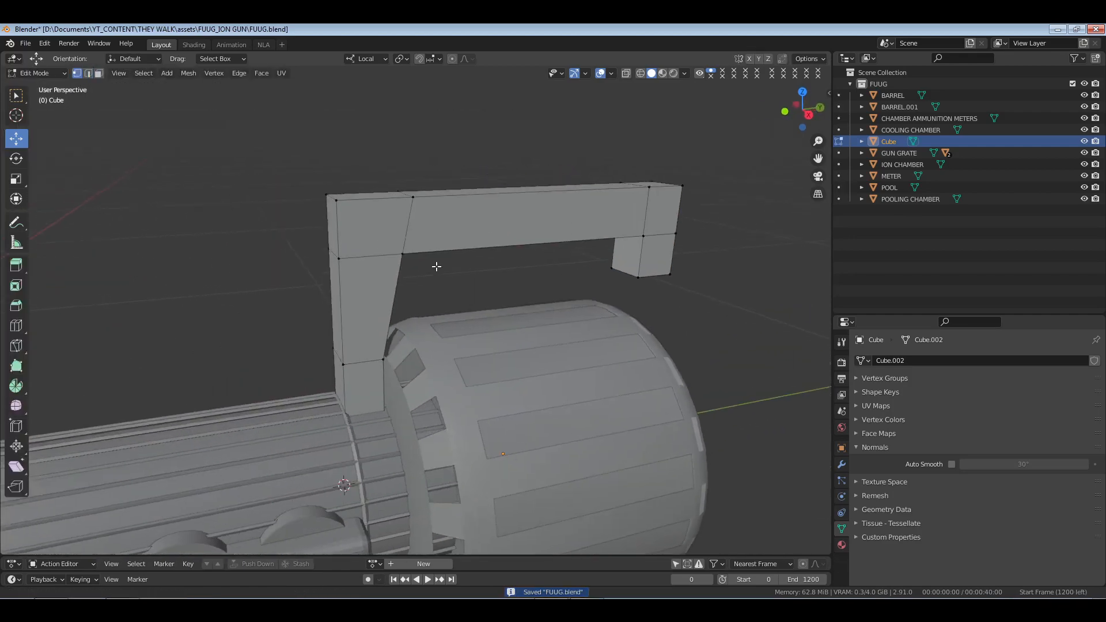
pyautogui.press('KP_3')
pyautogui.press('z')
pyautogui.click(354, 230)
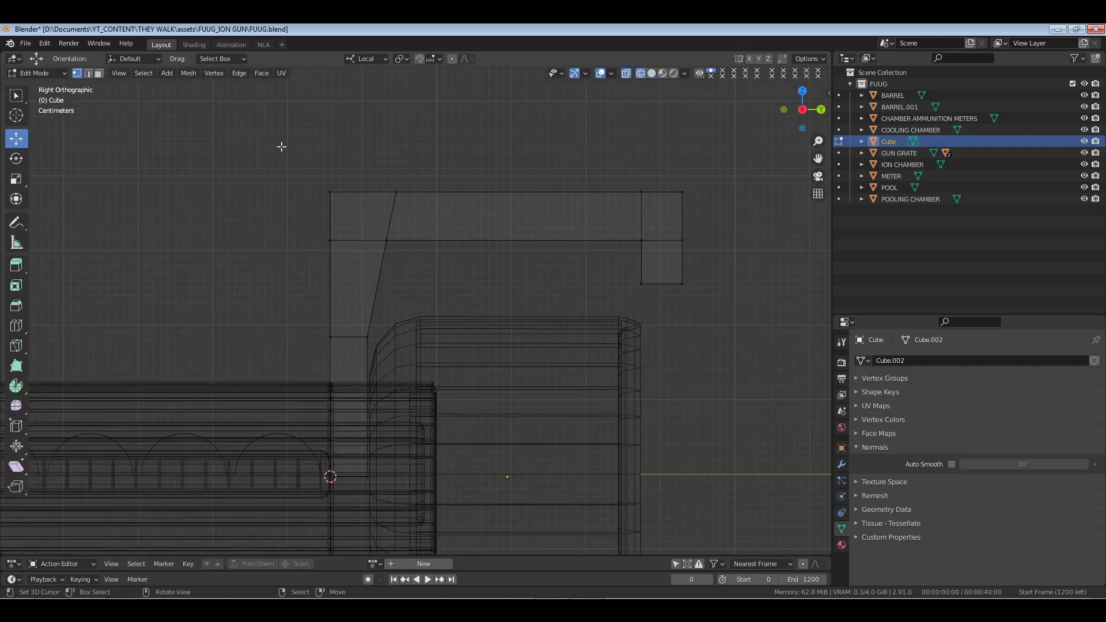
pyautogui.moveTo(292, 163)
pyautogui.mouseDown()
pyautogui.moveTo(354, 211)
pyautogui.moveTo(349, 203)
pyautogui.mouseUp()
pyautogui.press('g')
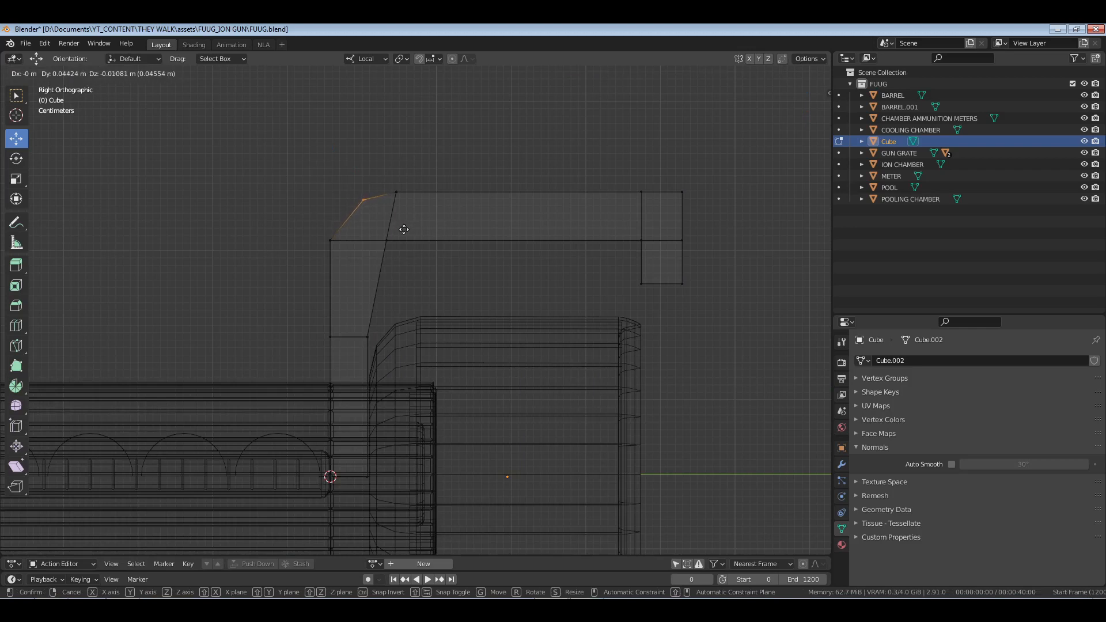
pyautogui.click(399, 230)
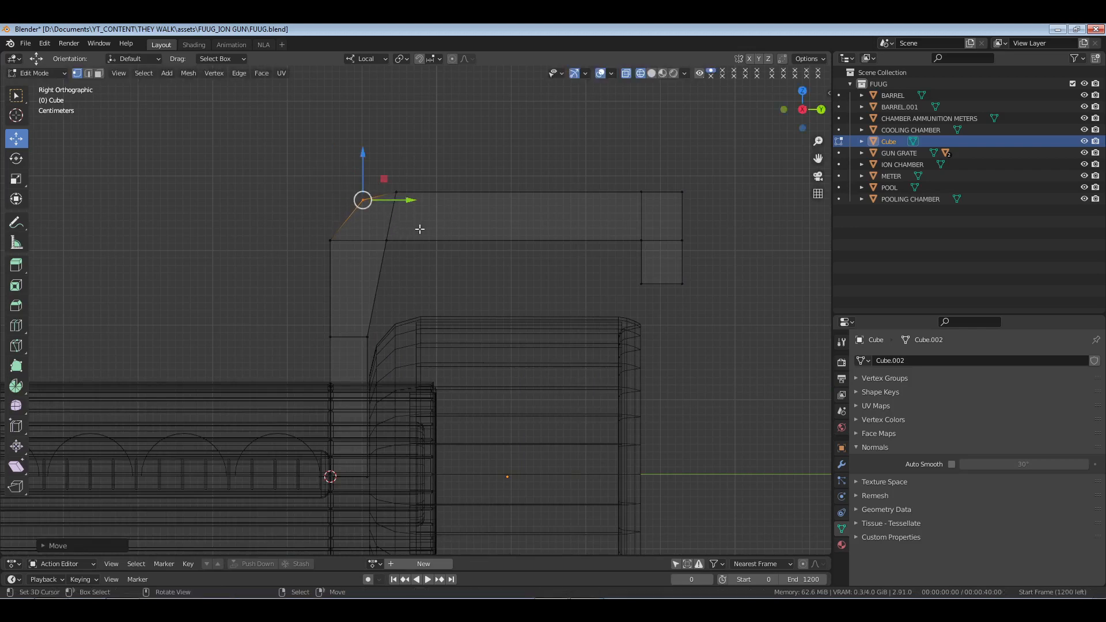
# Bevel the bracket's top front corner and nudge the beveled vertices along local Y and Z to form a smooth curve.
pyautogui.hotkey('ctrl', 'shift', 'b')
pyautogui.click(448, 263)
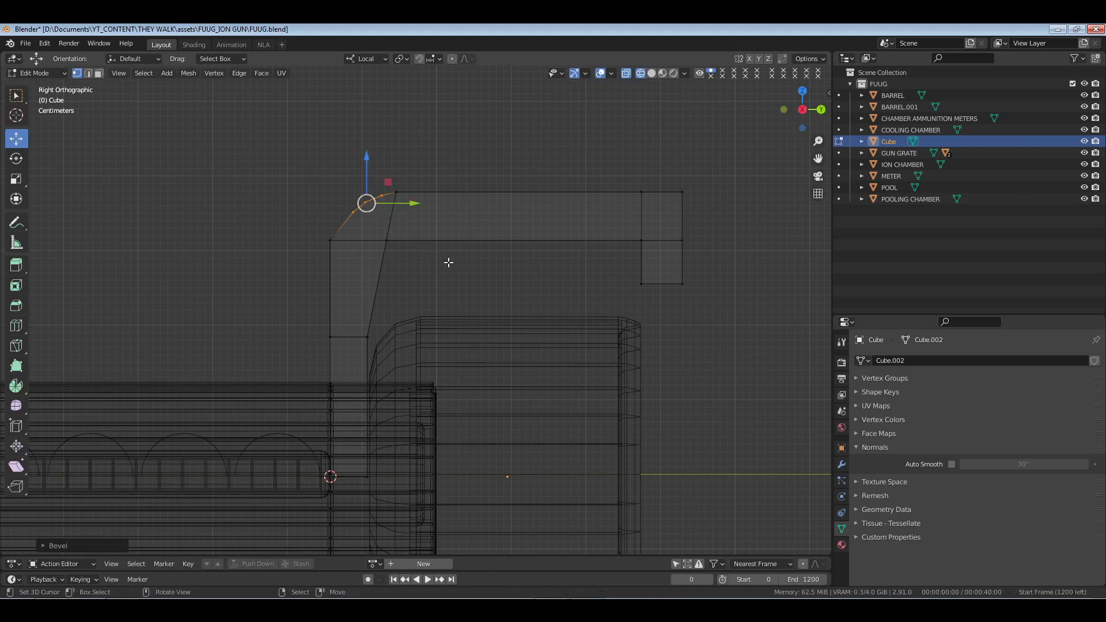
pyautogui.moveTo(415, 203); pyautogui.dragTo(406, 206)
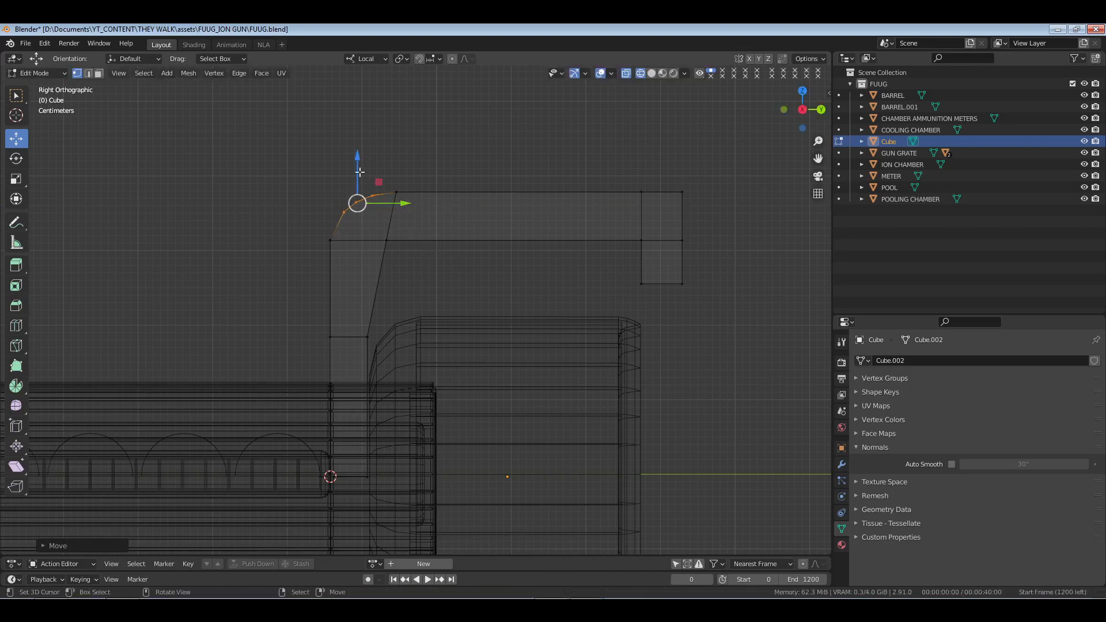
pyautogui.moveTo(359, 156); pyautogui.dragTo(360, 159)
pyautogui.moveTo(405, 206); pyautogui.dragTo(409, 208)
pyautogui.moveTo(361, 162); pyautogui.dragTo(361, 162)
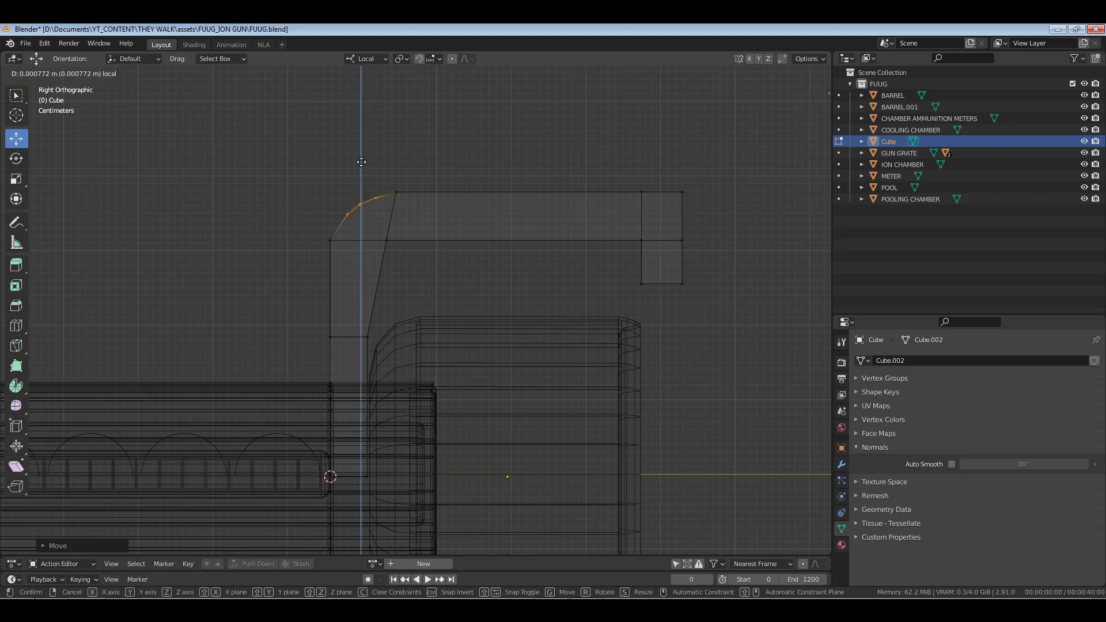
# Bevel the bracket's top rear corner with two segments to round it.
pyautogui.click(680, 196)
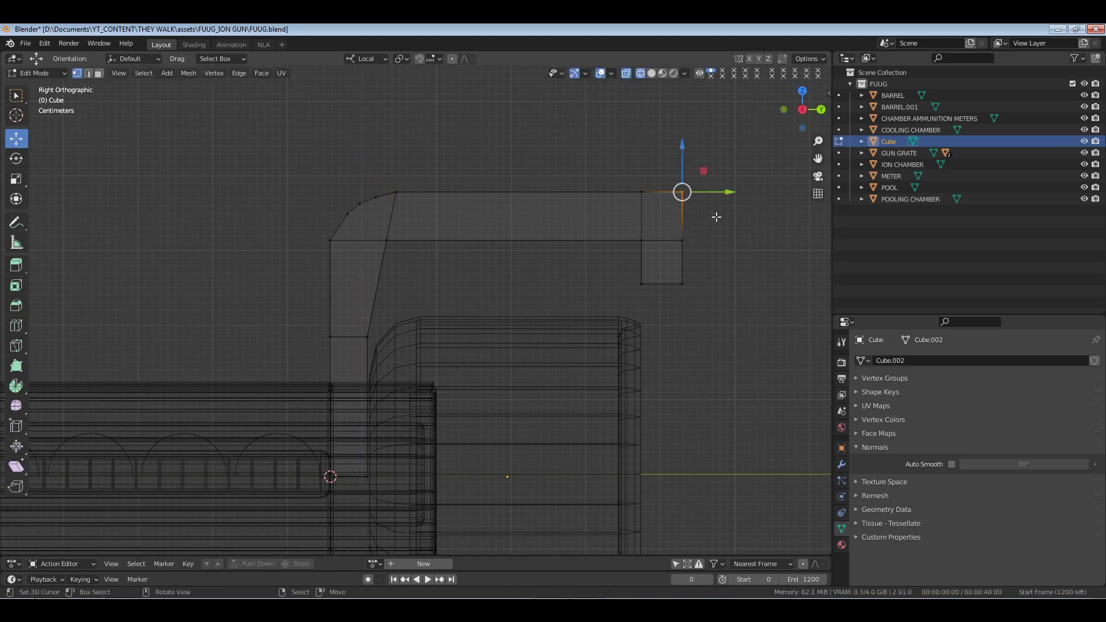
pyautogui.hotkey('ctrl', 'b')
pyautogui.click(731, 235)
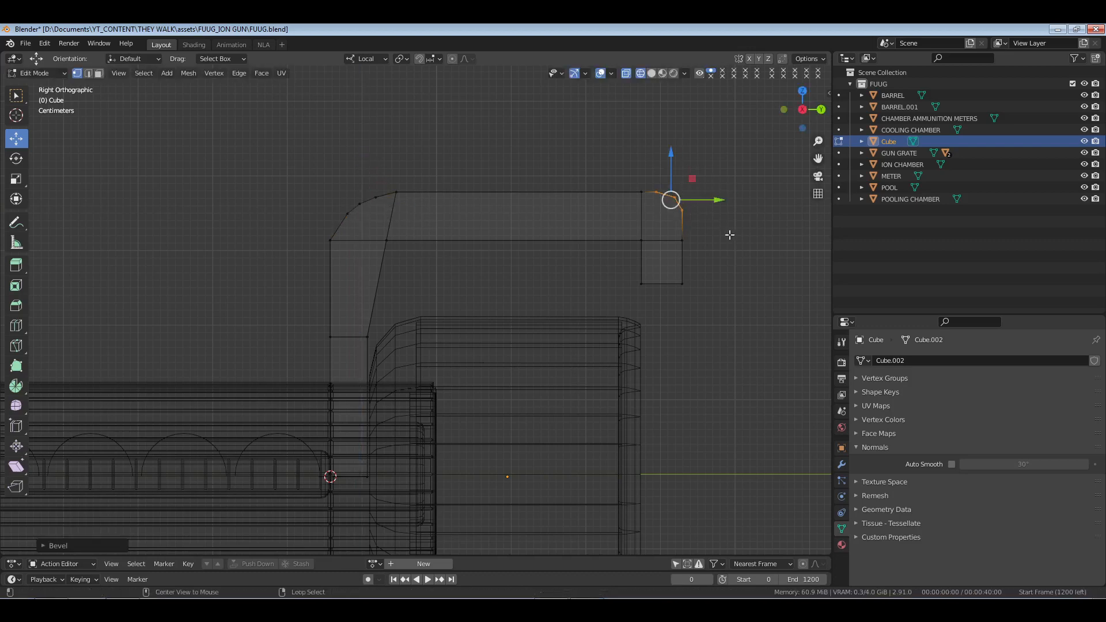
# Try to bevel the rear leg's bottom outer and inner corners one at a time, and undo the bevel.
pyautogui.click(682, 284)
pyautogui.hotkey('ctrl', 'b')
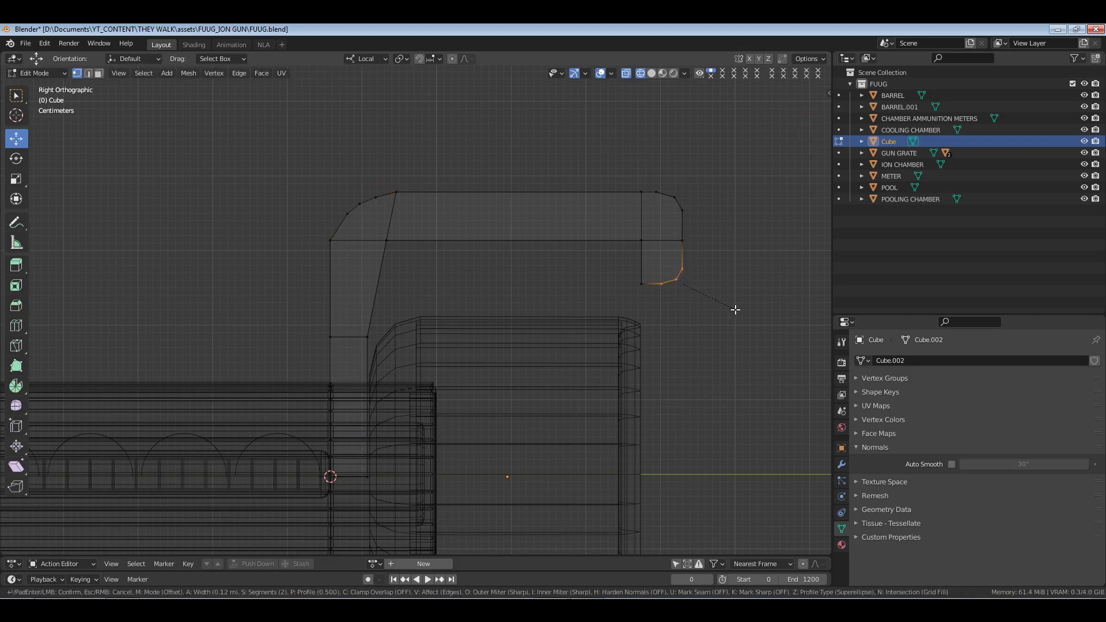
pyautogui.click(735, 309)
pyautogui.click(641, 284)
pyautogui.hotkey('ctrl', 'b')
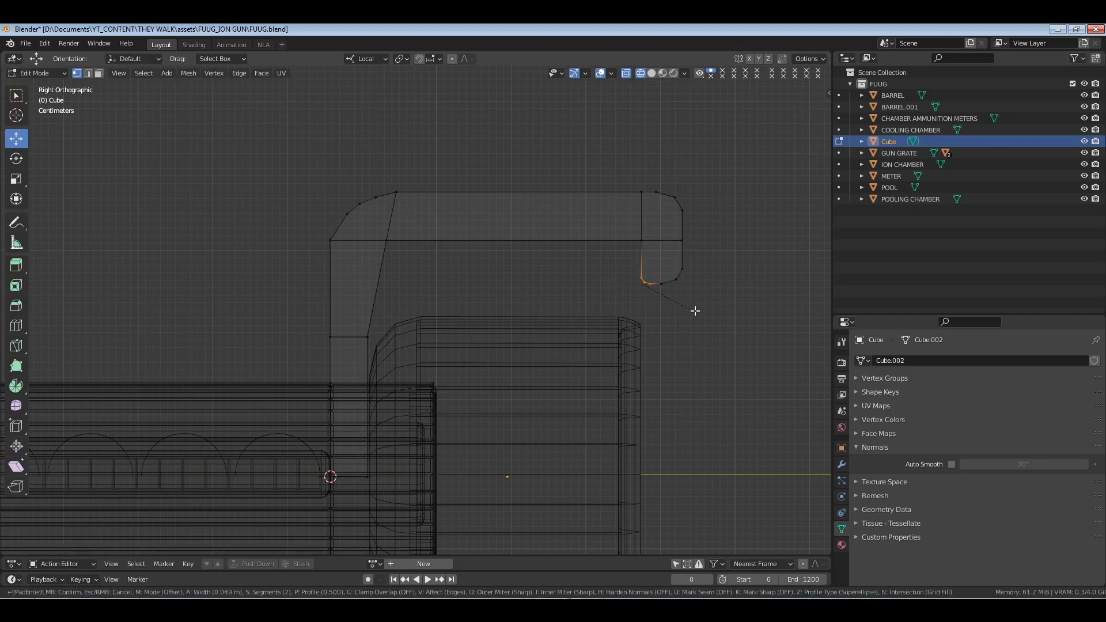
pyautogui.rightClick(700, 311)
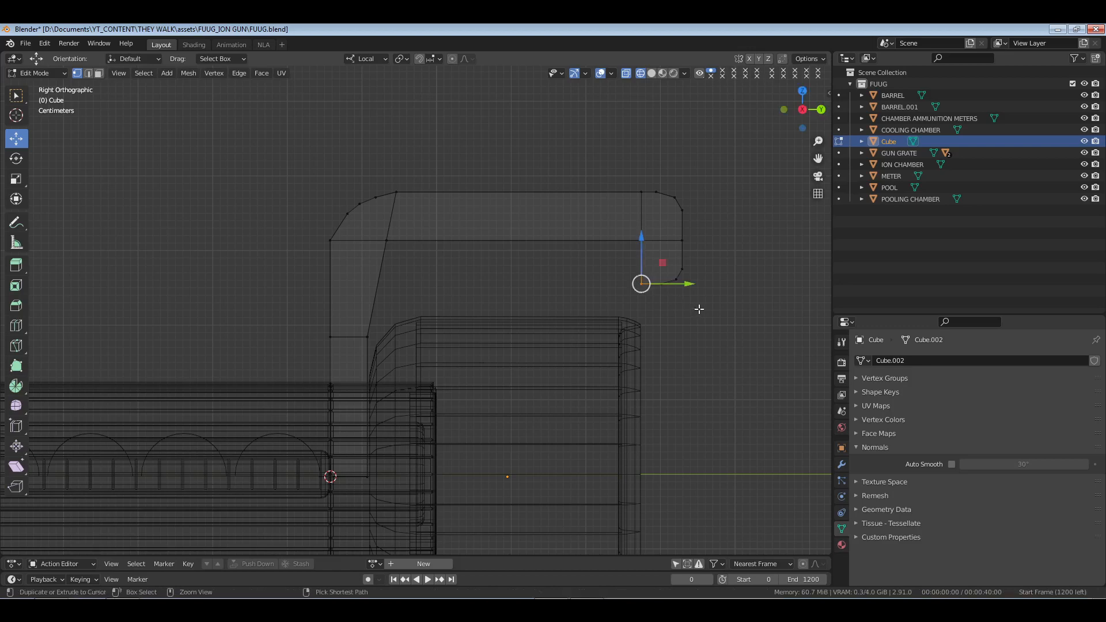
pyautogui.hotkey('ctrl', 'z')
pyautogui.hotkey('ctrl', 'z')
pyautogui.moveTo(620, 266); pyautogui.dragTo(704, 317)
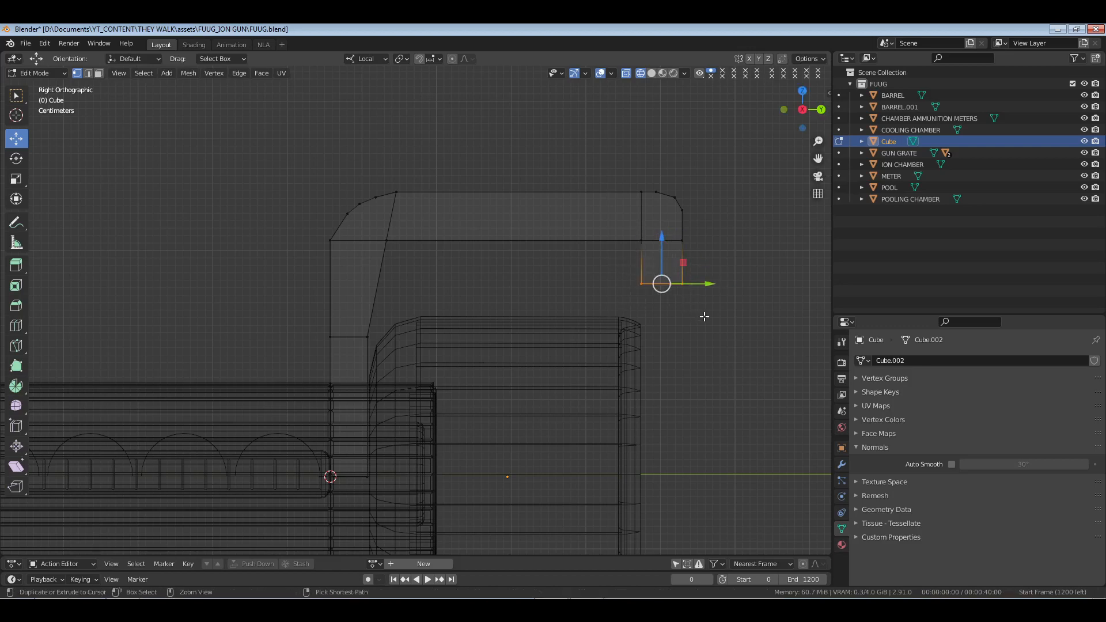
pyautogui.hotkey('ctrl', 'b')
pyautogui.rightClick(718, 317)
pyautogui.hotkey('alt', 'a')
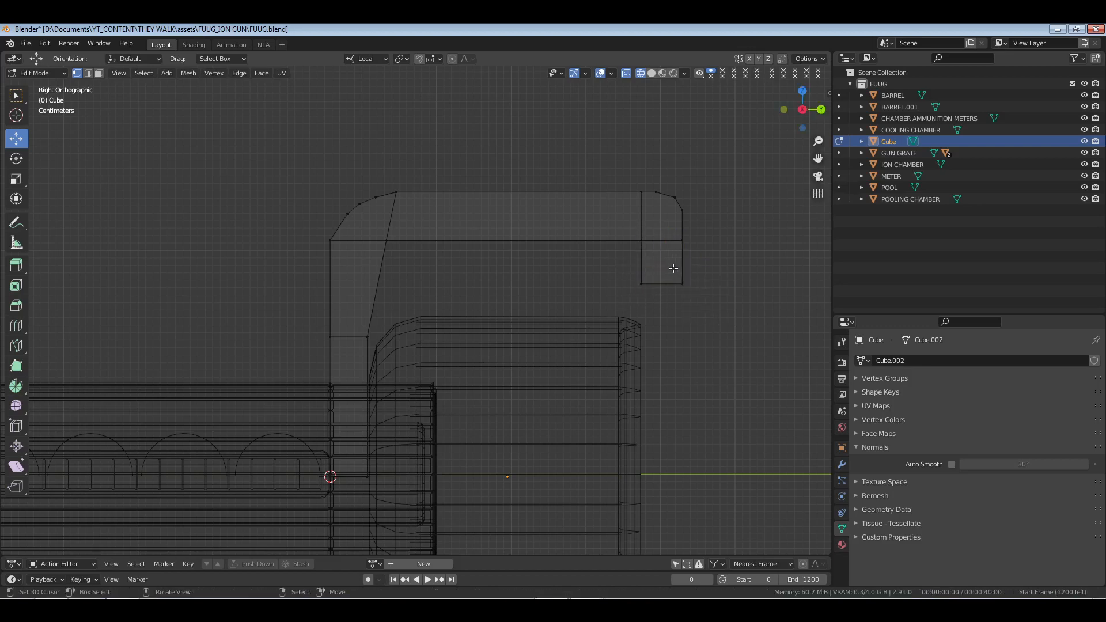
# Box-select and bevel the rear leg's bottom outer corner and bottom inner corner separately, using two segments.
pyautogui.moveTo(671, 267); pyautogui.dragTo(703, 301)
pyautogui.hotkey('ctrl', 'b')
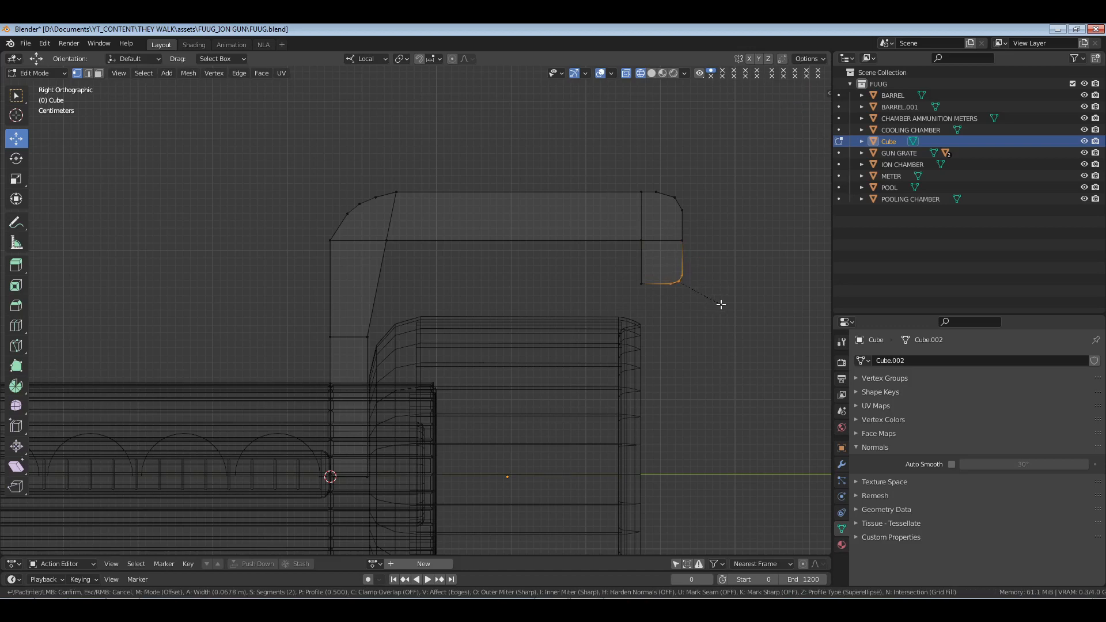
pyautogui.rightClick(721, 304)
pyautogui.moveTo(612, 267); pyautogui.dragTo(653, 312)
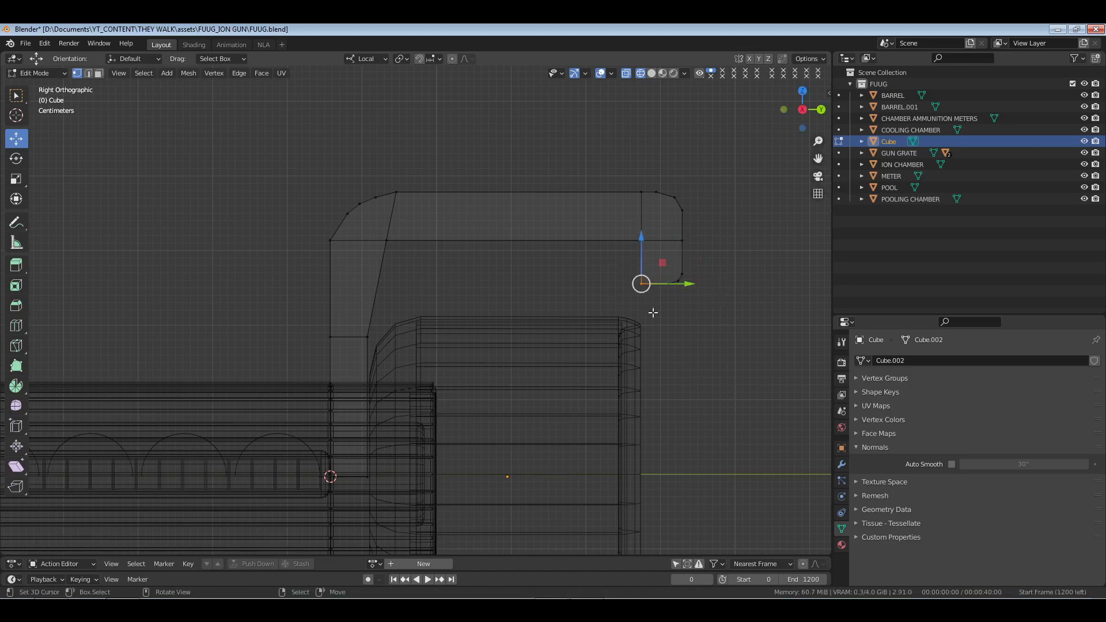
pyautogui.hotkey('ctrl', 'b')
pyautogui.click(726, 327)
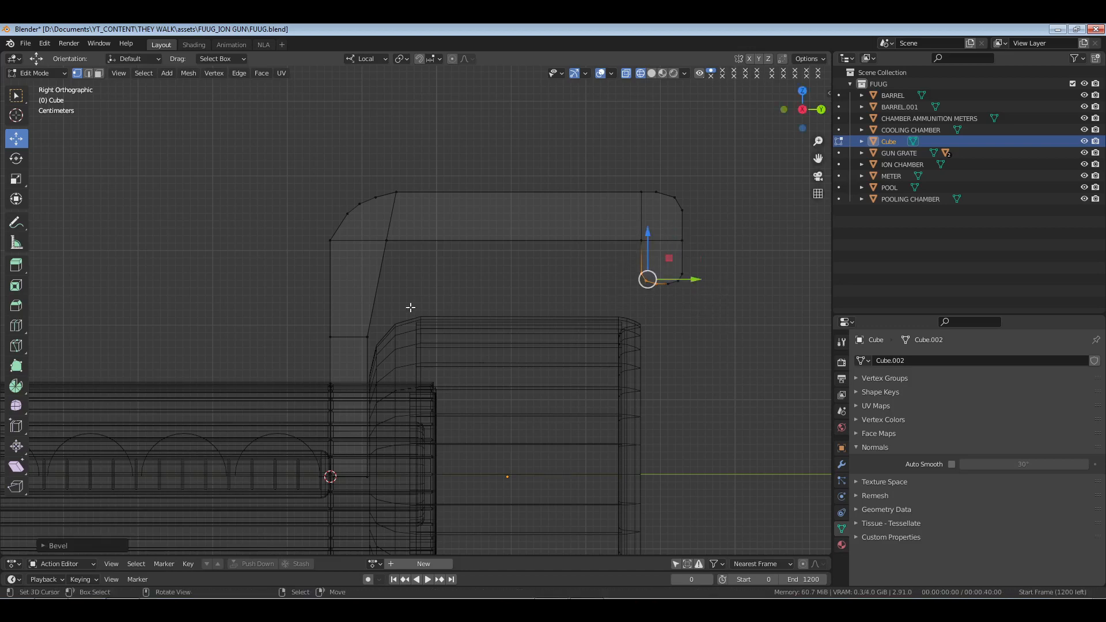
pyautogui.click(399, 300)
pyautogui.click(330, 240)
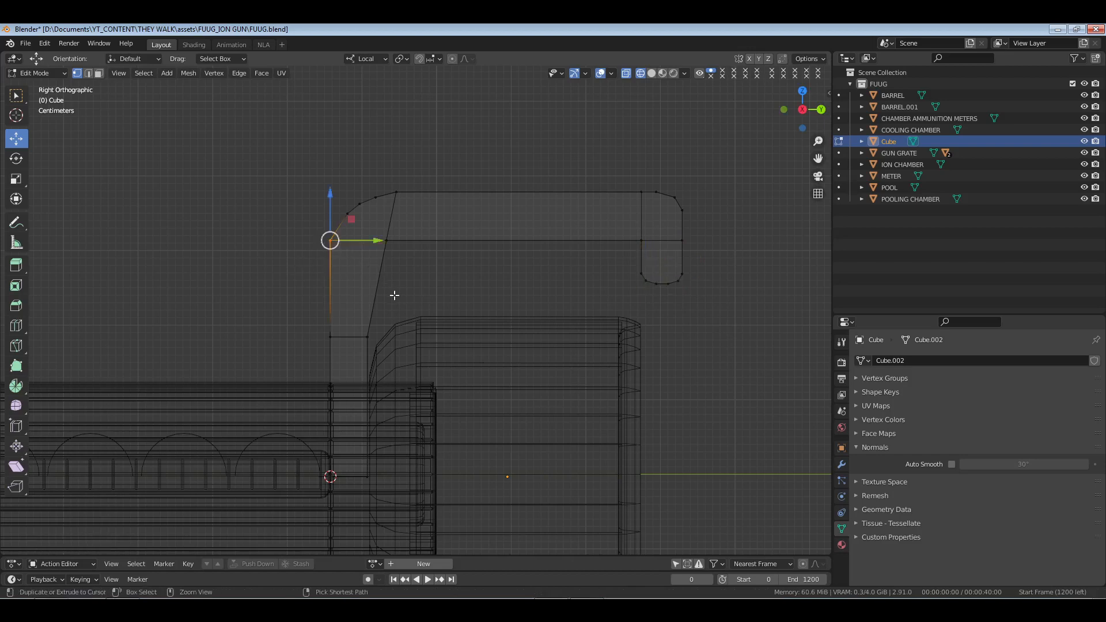
pyautogui.hotkey('ctrl', 'b')
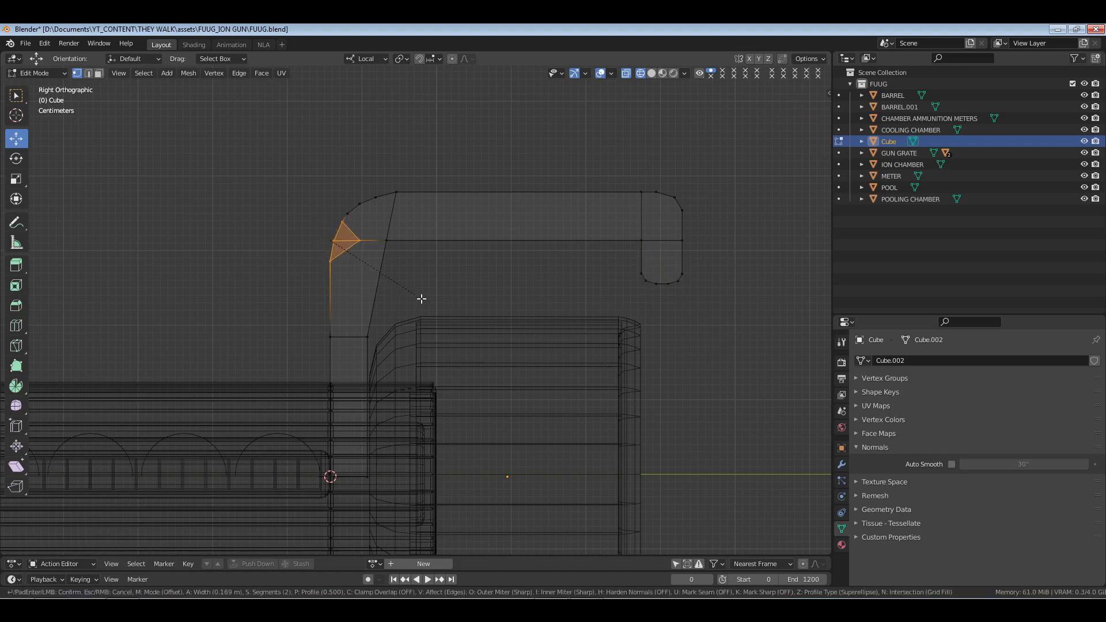
pyautogui.press('Escape')
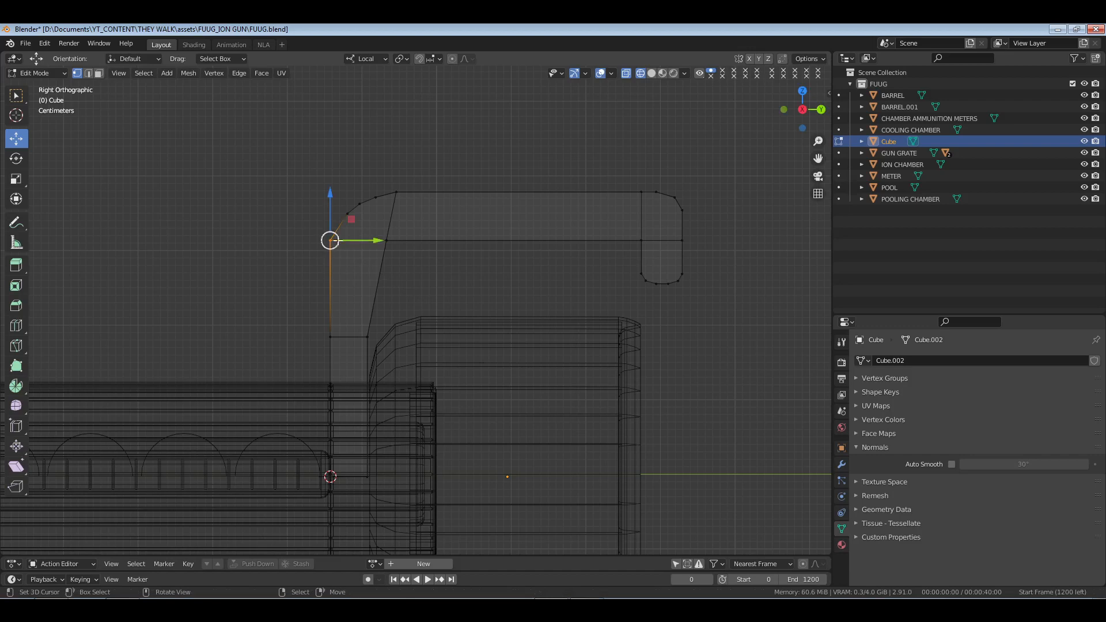
pyautogui.hotkey('alt', 'a')
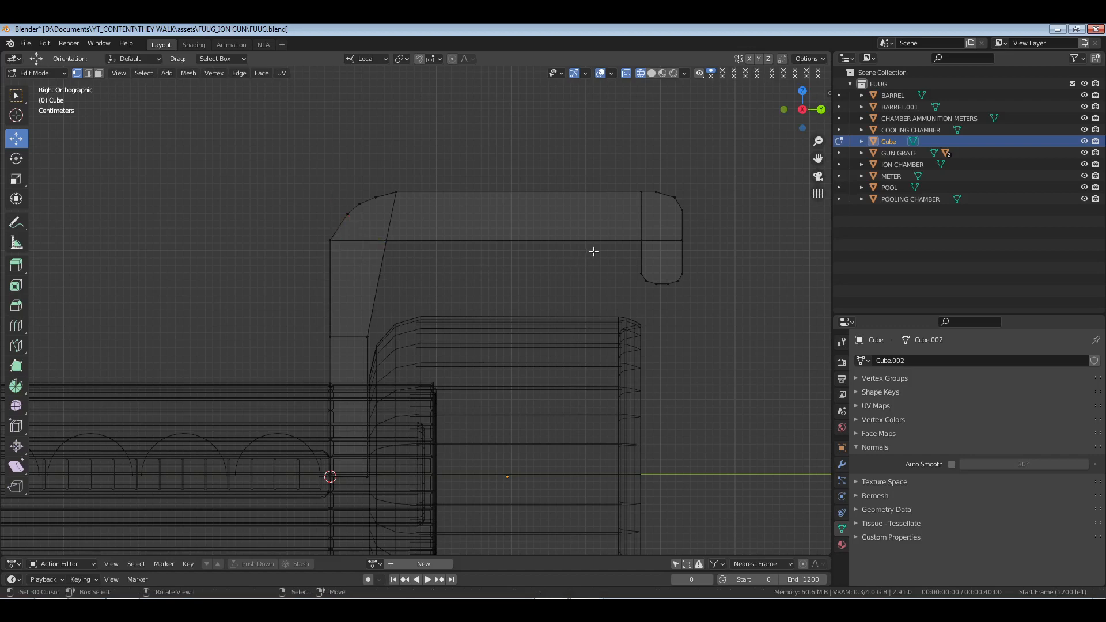
# Save the FUUG.blend file.
pyautogui.hotkey('ctrl', 's')
pyautogui.keyDown('shift'); pyautogui.moveTo(571, 249); pyautogui.dragTo(554, 255, button='middle'); pyautogui.keyUp('shift')
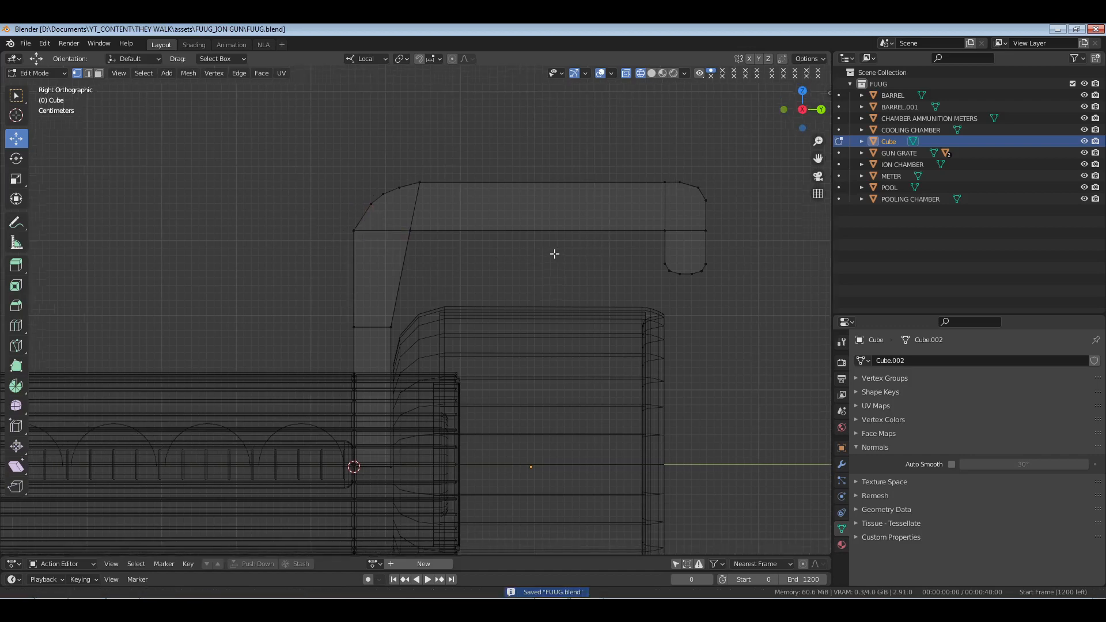
pyautogui.click(410, 229)
pyautogui.hotkey('ctrl', 'shift', 'b')
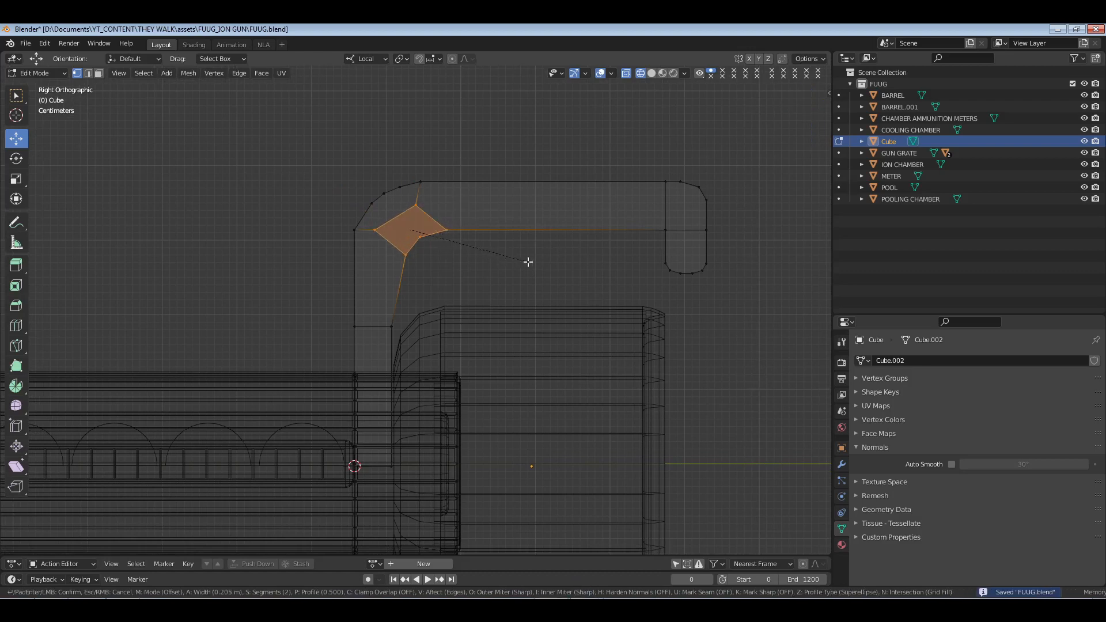
pyautogui.press('Escape')
pyautogui.hotkey('ctrl', 'shift', 'b')
pyautogui.press('Escape')
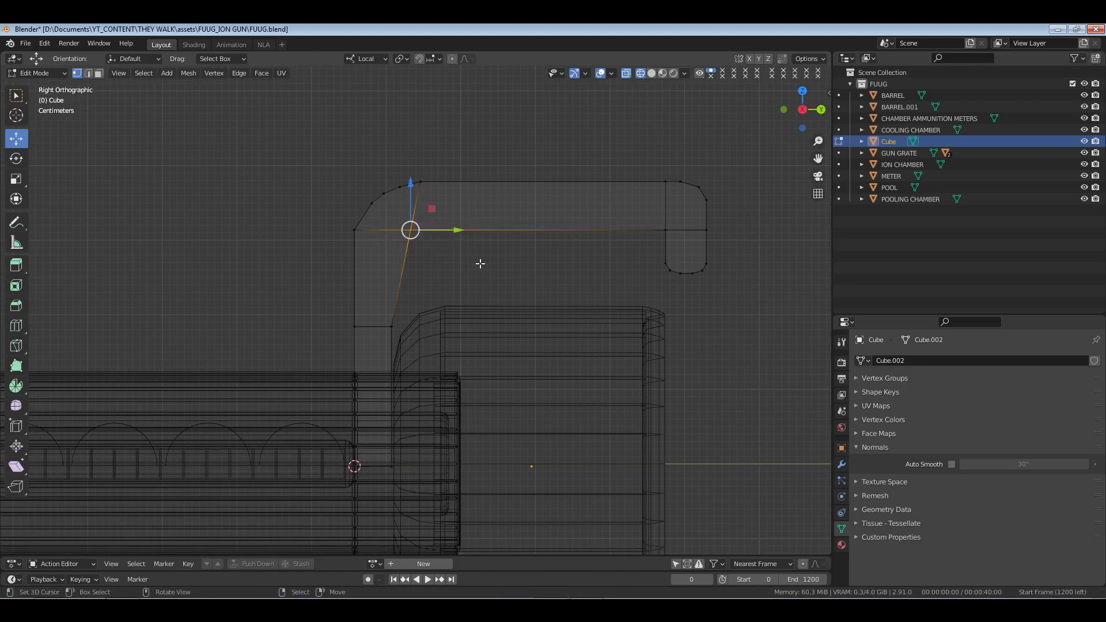
pyautogui.hotkey('ctrl', 'shift', 'b')
pyautogui.press('Escape')
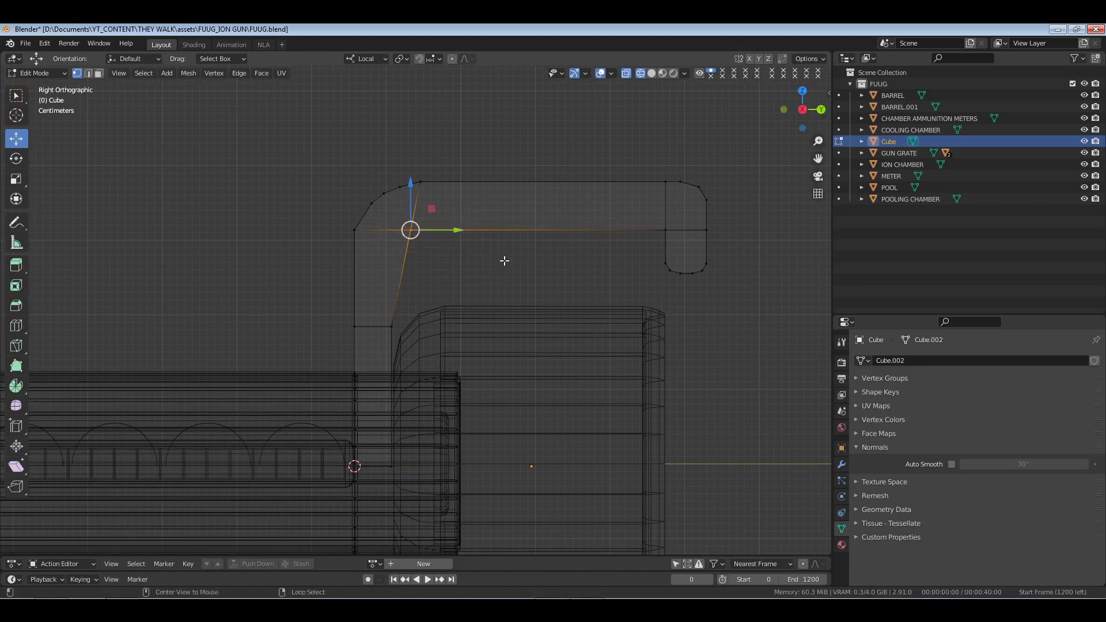
pyautogui.click(504, 254)
pyautogui.hotkey('ctrl', 's')
pyautogui.moveTo(452, 218); pyautogui.dragTo(385, 254)
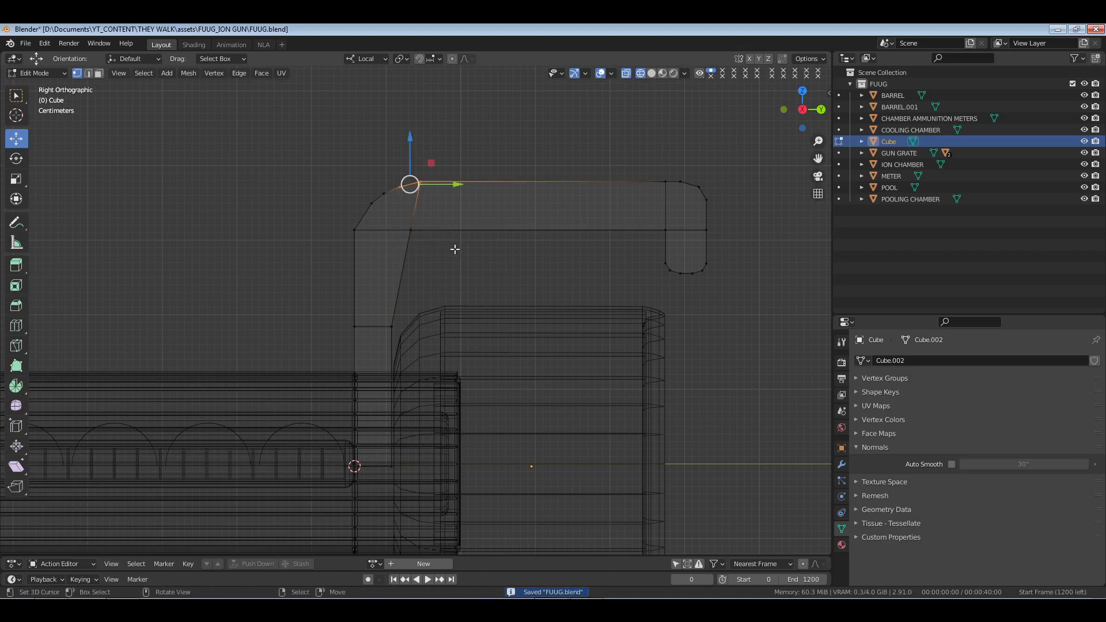
pyautogui.hotkey('ctrl', 'z')
pyautogui.hotkey('ctrl', 'shift', 'b')
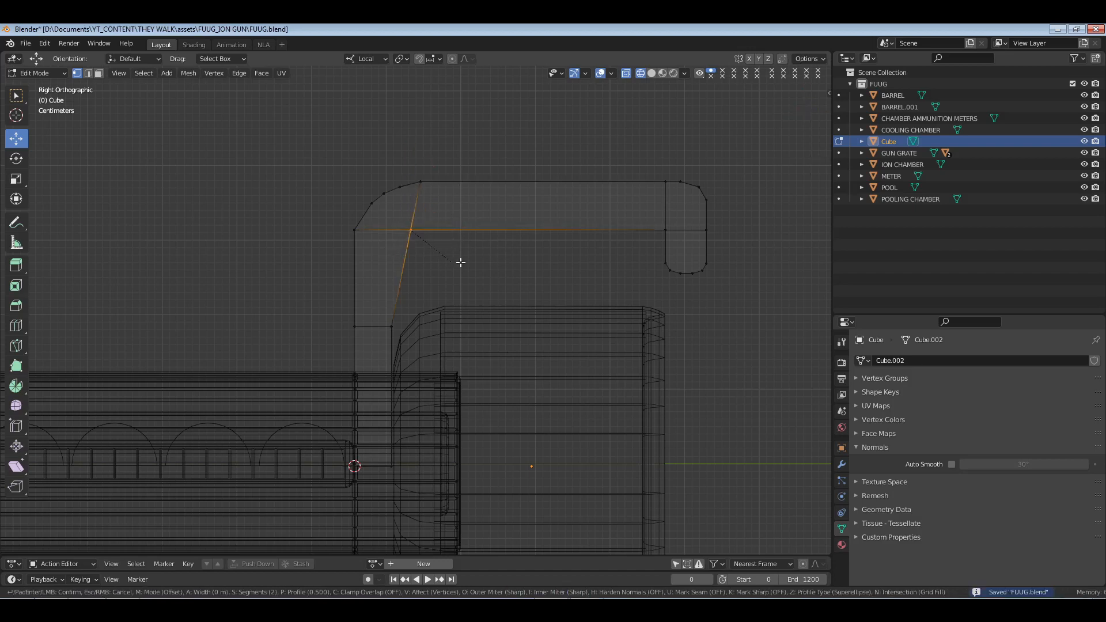
pyautogui.press('Escape')
# In edge selection, raise the lower edges of the bracket's horizontal bar along local Z and shift the rear leg's lower end outward along local Y.
pyautogui.moveTo(491, 257)
pyautogui.mouseDown(button='middle')
pyautogui.moveTo(375, 243)
pyautogui.moveTo(582, 287)
pyautogui.moveTo(508, 274)
pyautogui.moveTo(561, 284)
pyautogui.moveTo(511, 291)
pyautogui.moveTo(475, 253)
pyautogui.moveTo(485, 247)
pyautogui.mouseUp(button='middle')
pyautogui.press('KP_3')
pyautogui.press('2')
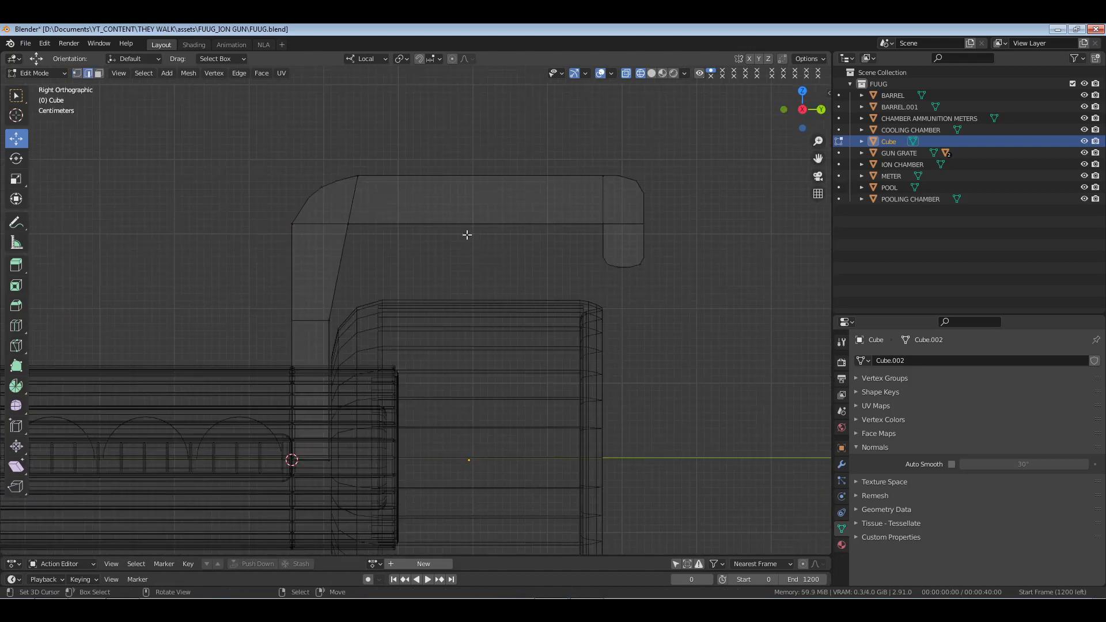
pyautogui.click(449, 248)
pyautogui.moveTo(475, 186); pyautogui.dragTo(478, 165)
pyautogui.moveTo(587, 224); pyautogui.dragTo(698, 260)
# Adjust the outer edges of the bracket's rear corner along local Y to slant the leg, and shift the box-selected upper part rearward along local Y.
pyautogui.click(627, 175)
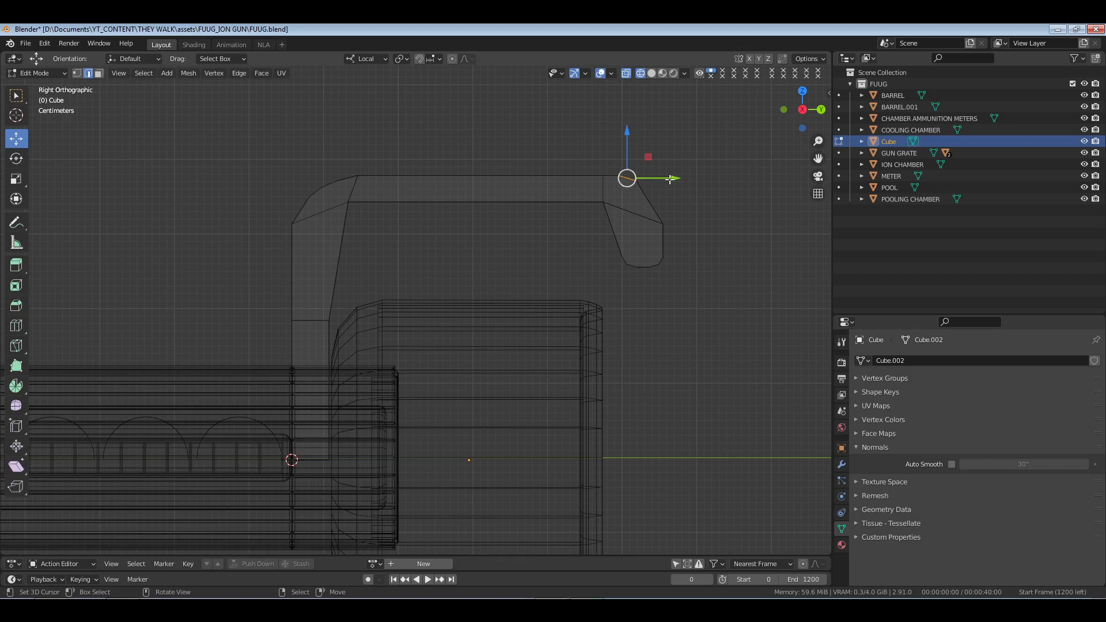
pyautogui.click(662, 184)
pyautogui.click(631, 181)
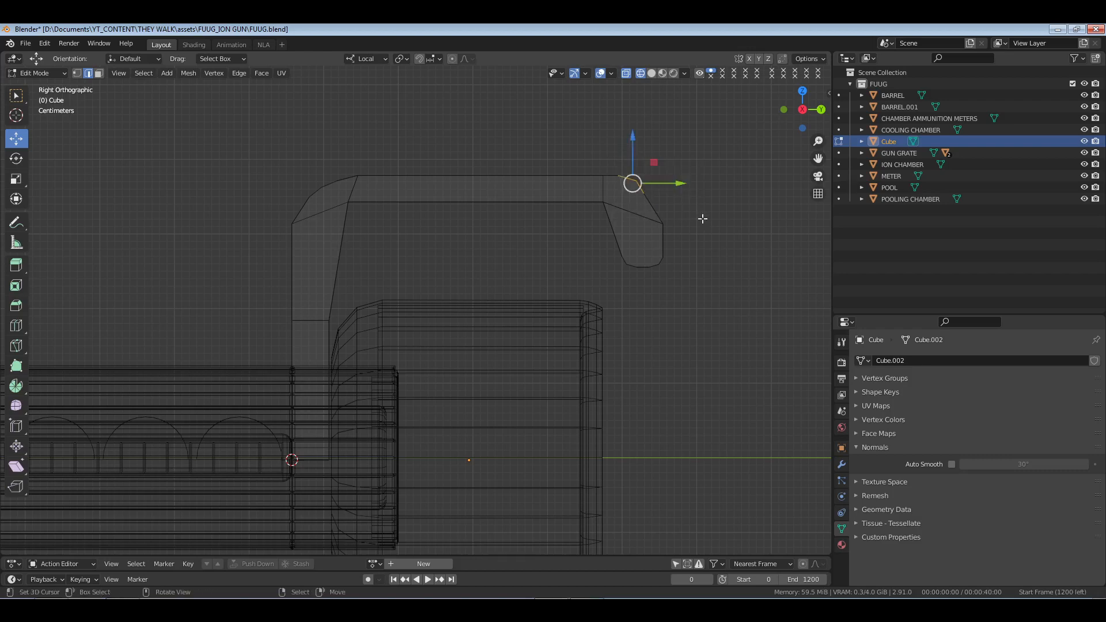
pyautogui.keyDown('shift'); pyautogui.rightClick(662, 206); pyautogui.keyUp('shift')
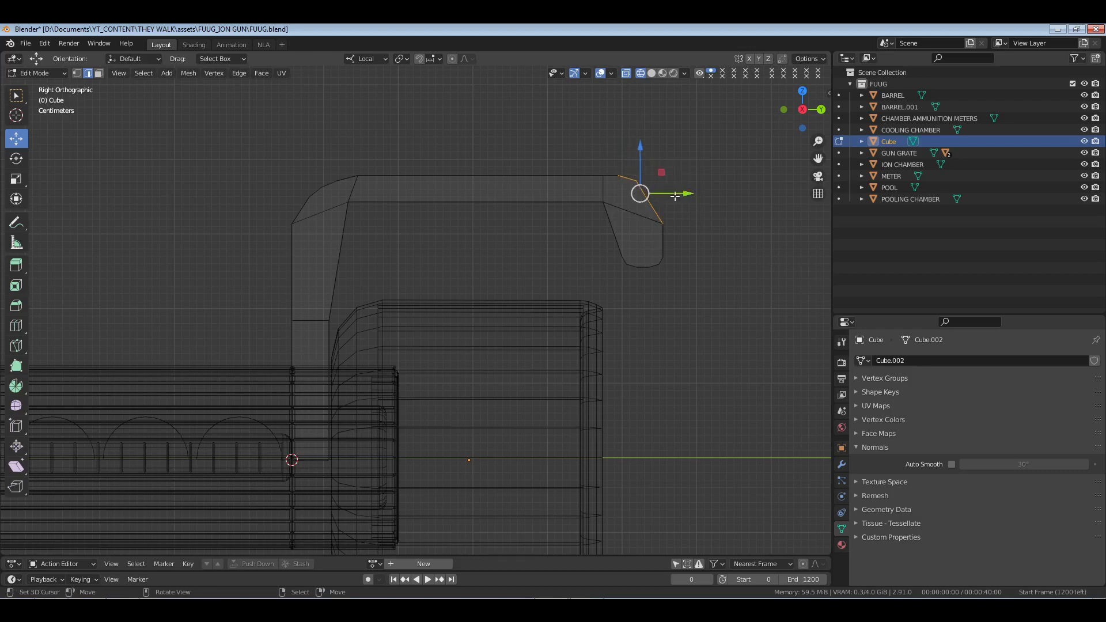
pyautogui.moveTo(675, 196)
pyautogui.mouseDown()
pyautogui.moveTo(696, 195)
pyautogui.moveTo(675, 195)
pyautogui.mouseUp()
pyautogui.hotkey('alt', 'a')
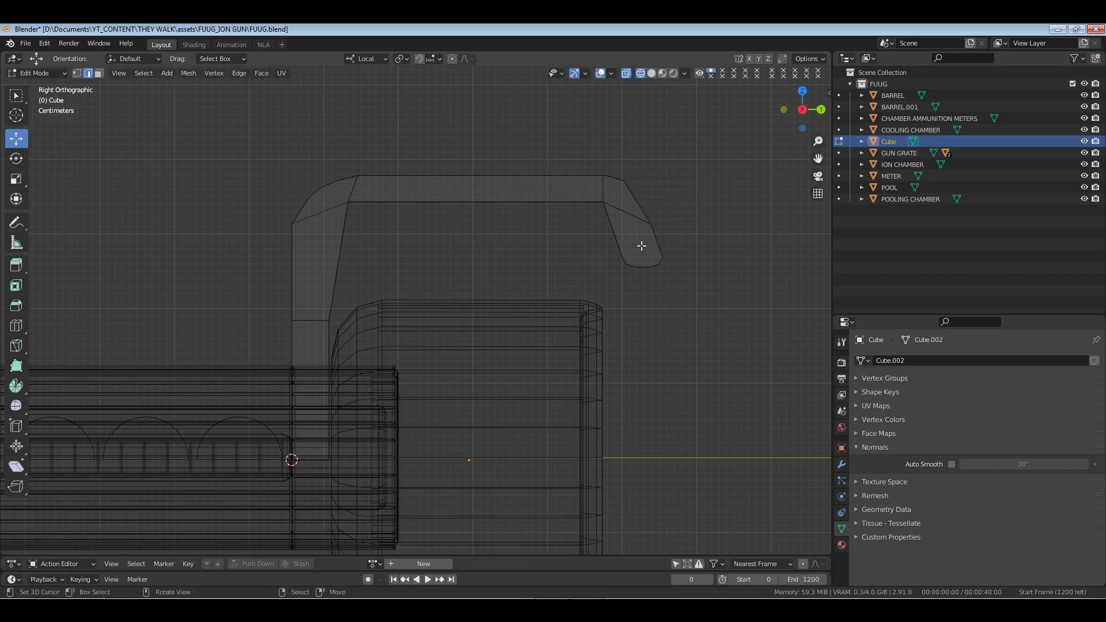
pyautogui.moveTo(230, 167); pyautogui.dragTo(760, 283)
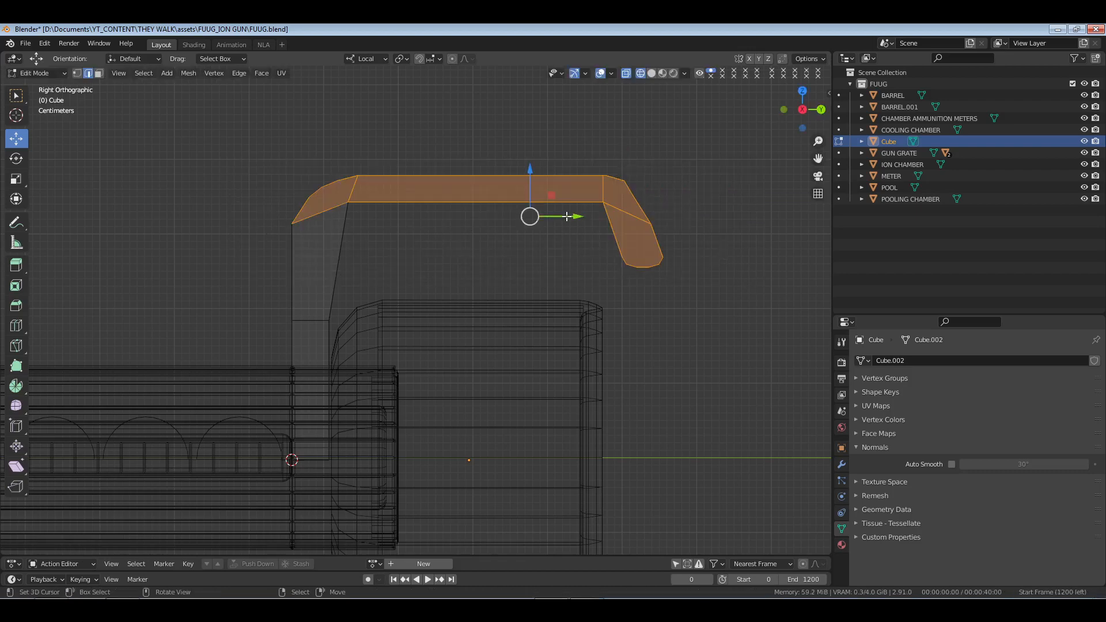
pyautogui.moveTo(576, 216); pyautogui.dragTo(595, 215)
# Switch to solid shading and narrow the selected bracket geometry along local X to about 0.69.
pyautogui.moveTo(684, 294)
pyautogui.mouseDown(button='middle')
pyautogui.moveTo(676, 309)
pyautogui.moveTo(469, 328)
pyautogui.moveTo(551, 351)
pyautogui.mouseUp(button='middle')
pyautogui.press('z')
pyautogui.press('6')
pyautogui.hotkey('alt', 'a')
pyautogui.hotkey('ctrl', 'z')
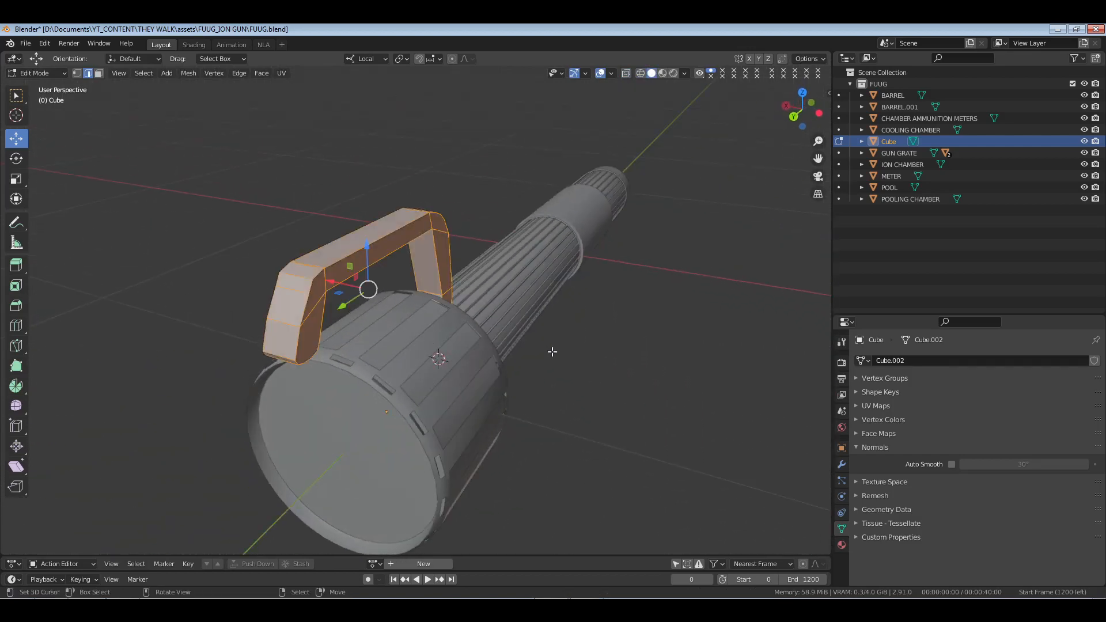
pyautogui.moveTo(615, 386); pyautogui.dragTo(587, 383, button='middle')
pyautogui.press('s')
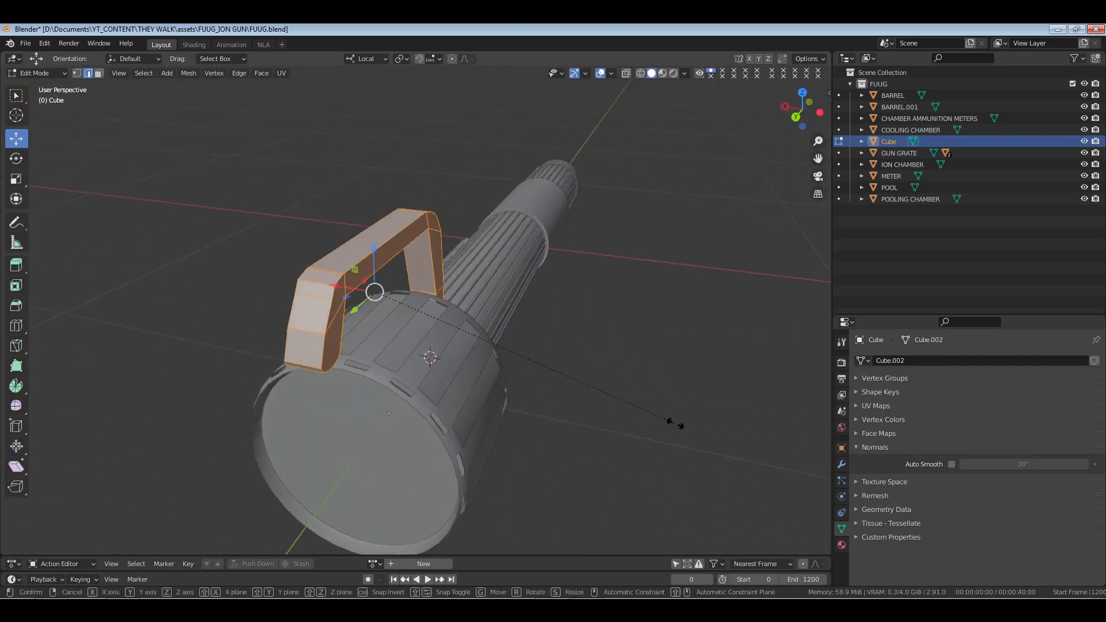
pyautogui.press('x')
pyautogui.press('x')
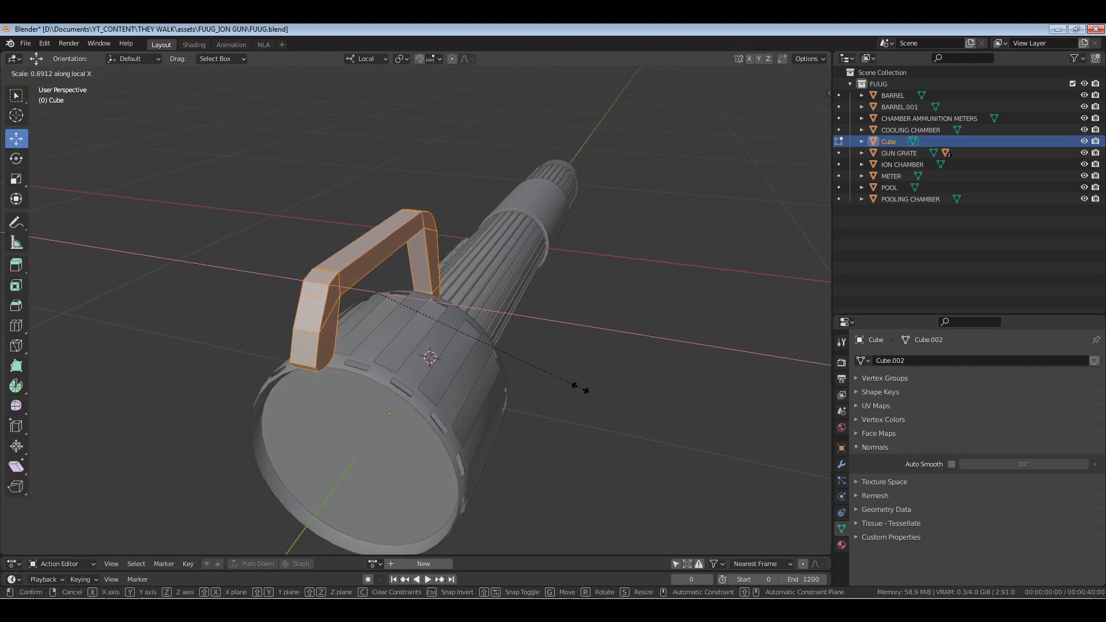
pyautogui.click(575, 386)
pyautogui.moveTo(575, 386); pyautogui.dragTo(514, 359, button='middle')
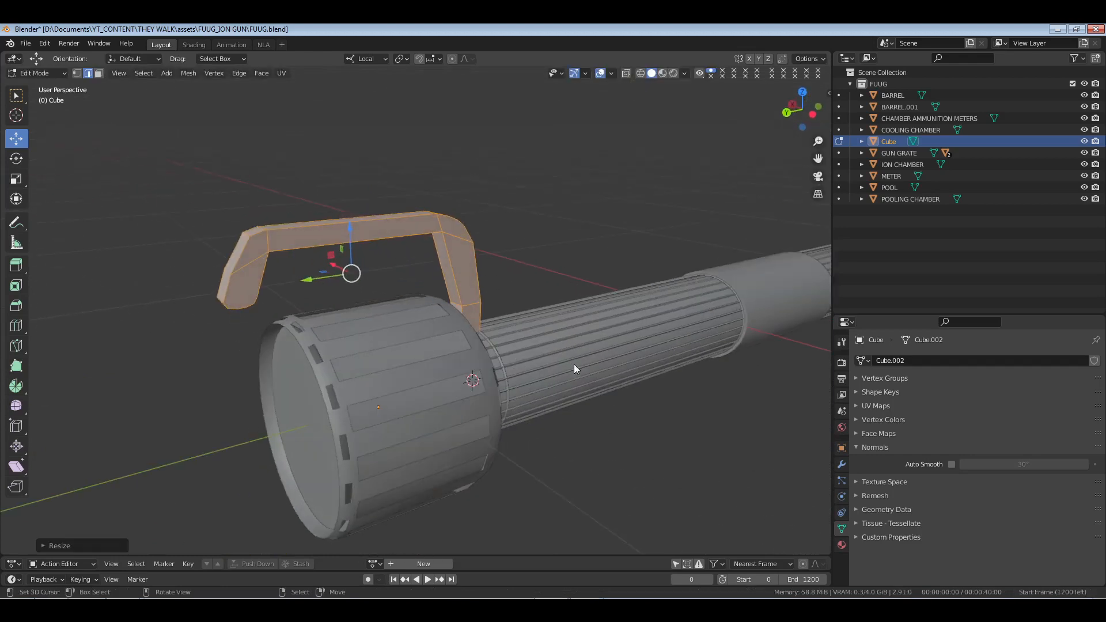
# Return to object mode and apply the bracket's scale.
pyautogui.press('Tab')
pyautogui.hotkey('ctrl', 'a')
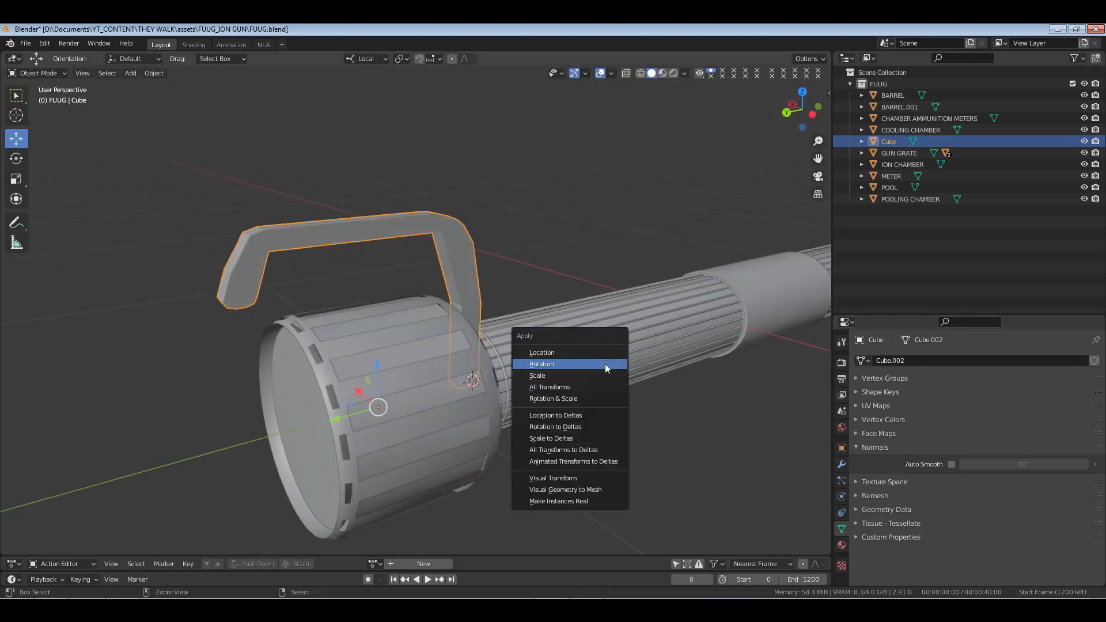
pyautogui.click(605, 375)
# Add a one-segment Bevel modifier with a reduced amount to the bracket, apply it, and save the file.
pyautogui.click(841, 464)
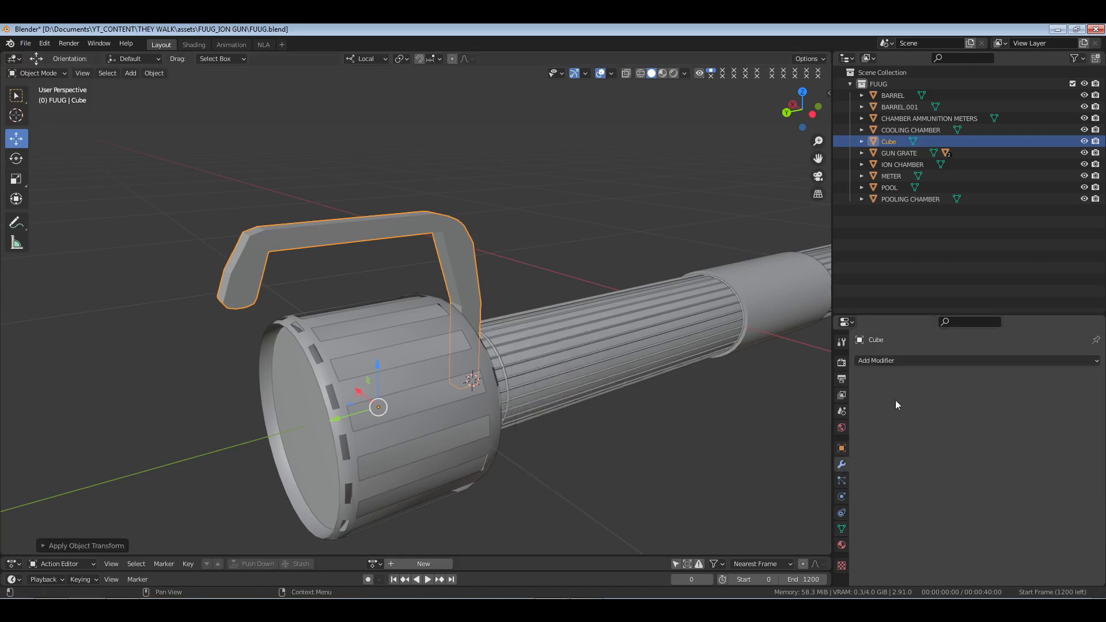
pyautogui.click(910, 360)
pyautogui.click(887, 144)
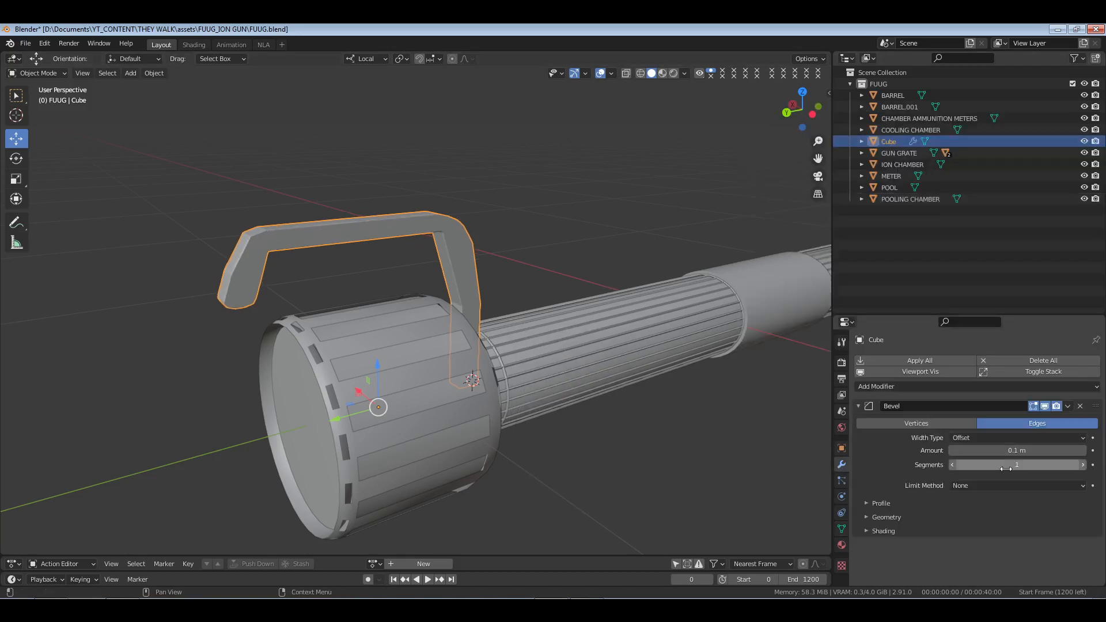
pyautogui.click(1083, 465)
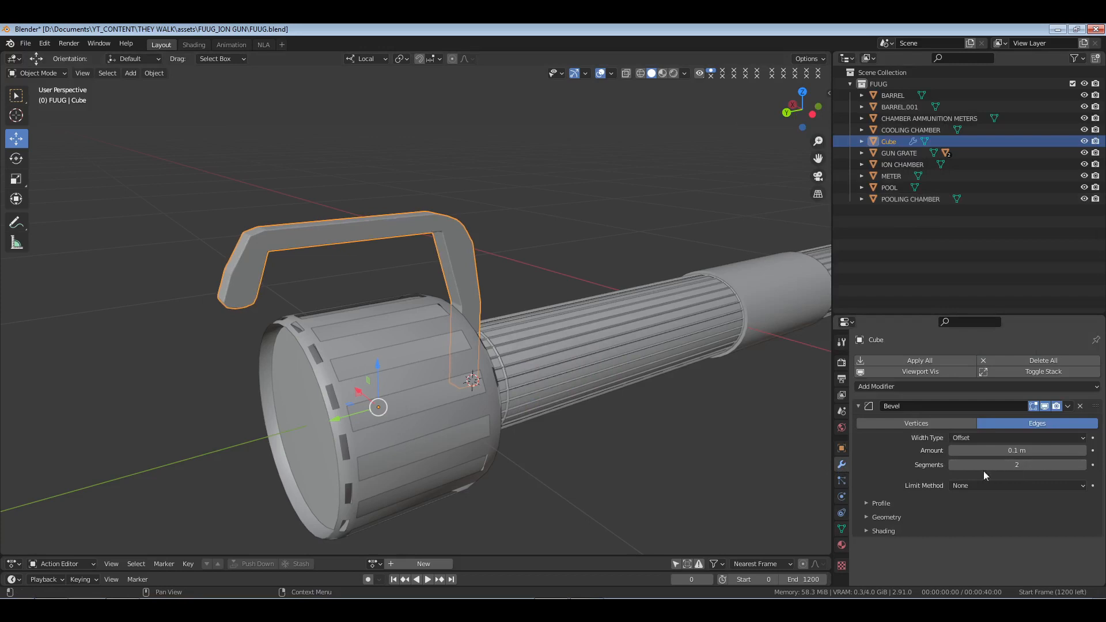
pyautogui.click(953, 465)
pyautogui.moveTo(1016, 450)
pyautogui.mouseDown()
pyautogui.moveTo(979, 451)
pyautogui.moveTo(1014, 450)
pyautogui.mouseUp()
pyautogui.click(919, 361)
pyautogui.moveTo(518, 314); pyautogui.dragTo(357, 260, button='middle')
pyautogui.click(479, 316)
pyautogui.hotkey('ctrl', 's')
# Rename the bracket object to HANDLE and save the file.
pyautogui.click(367, 229)
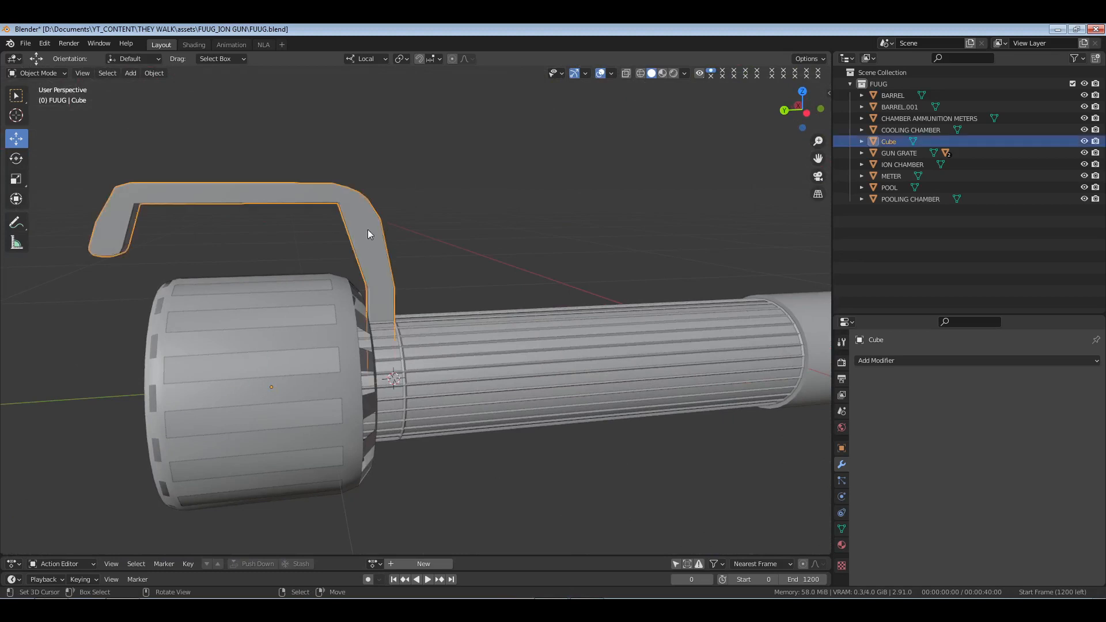
pyautogui.press('F2')
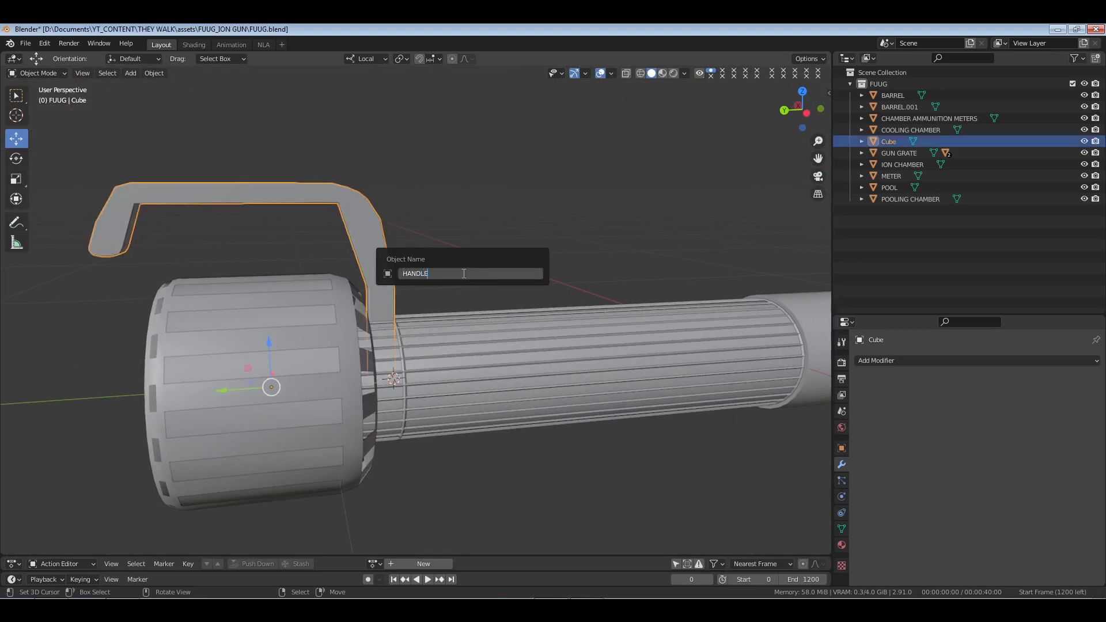
pyautogui.press('Return')
pyautogui.hotkey('alt', 'a')
pyautogui.hotkey('ctrl', 's')
# Add a mesh cube at the 3D cursor and scale it uniformly in two passes.
pyautogui.moveTo(462, 273); pyautogui.dragTo(526, 347, button='middle')
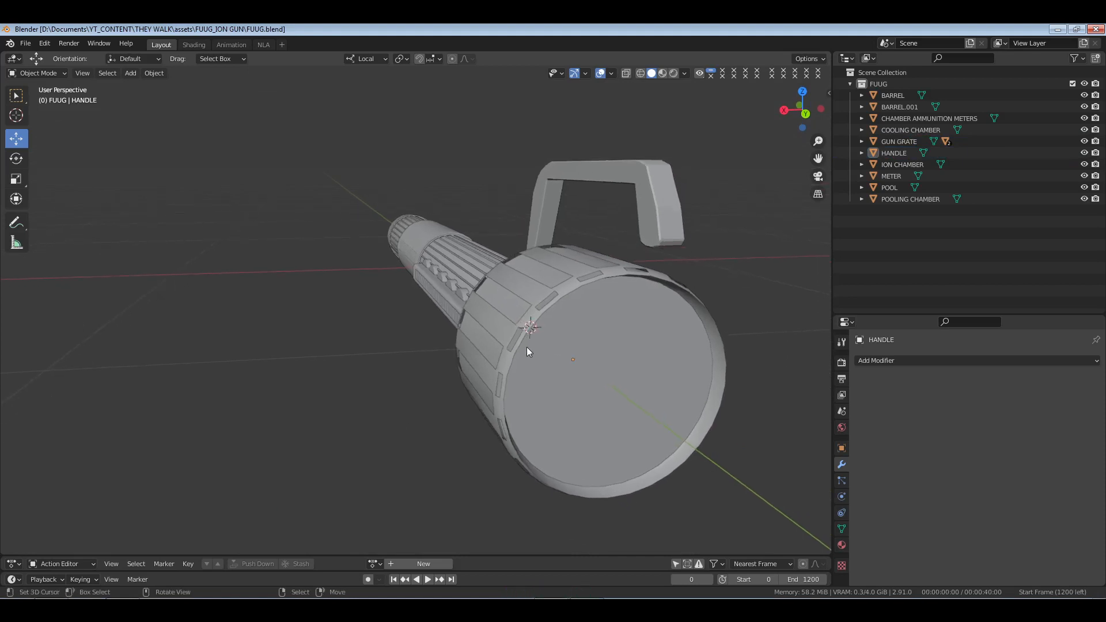
pyautogui.hotkey('shift', 'a')
pyautogui.hotkey('shift', 'a')
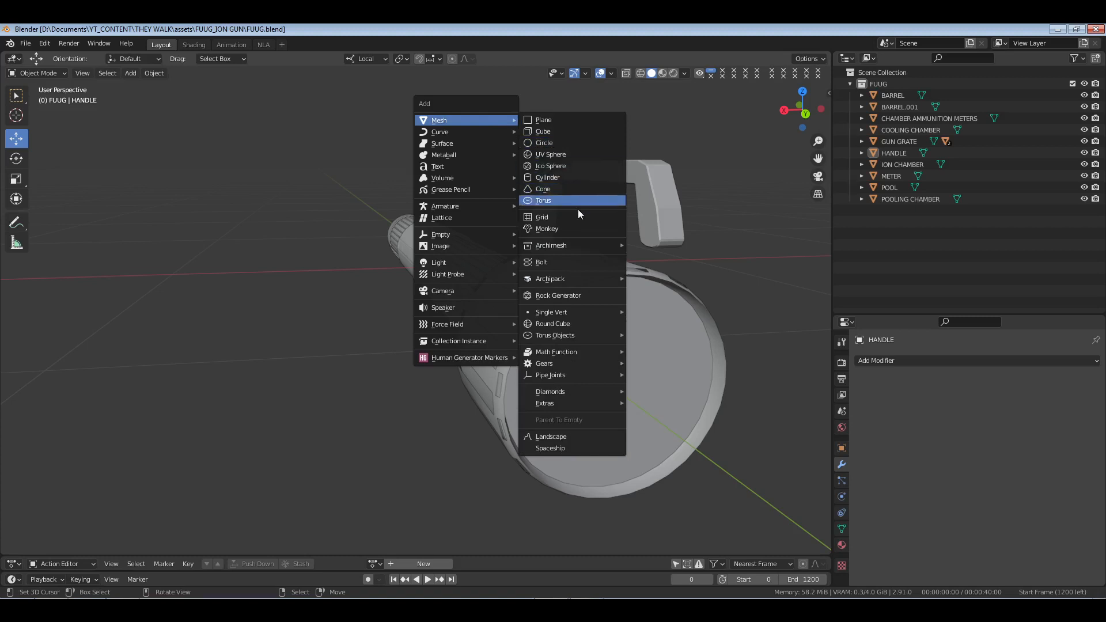
pyautogui.click(565, 132)
pyautogui.press('s')
pyautogui.click(543, 306)
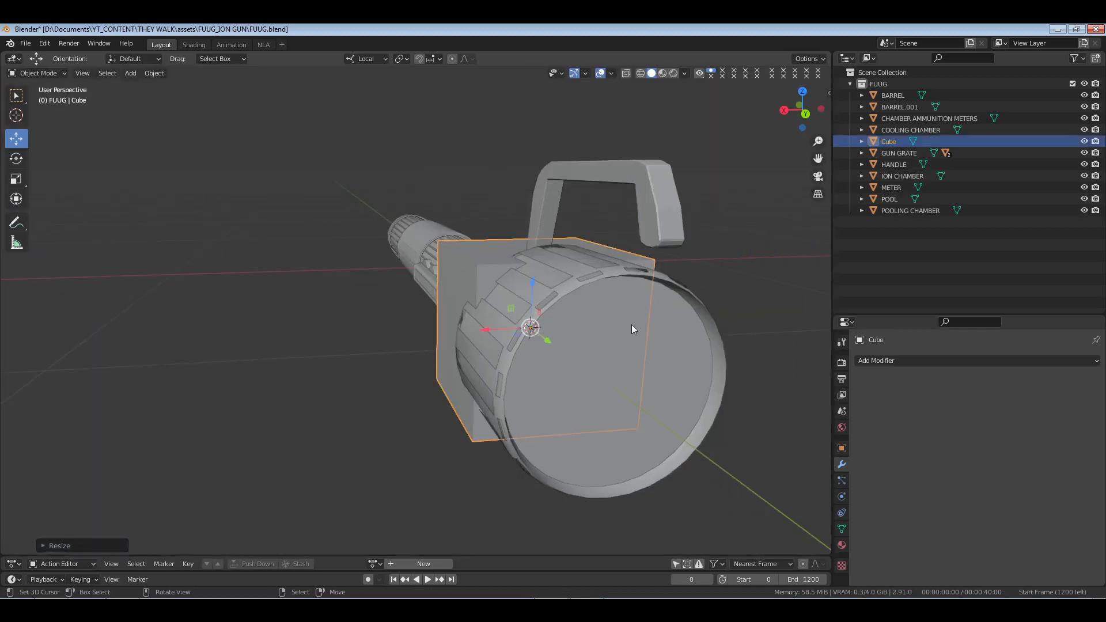
pyautogui.press('s')
pyautogui.click(617, 321)
pyautogui.moveTo(492, 293); pyautogui.dragTo(522, 337, button='middle')
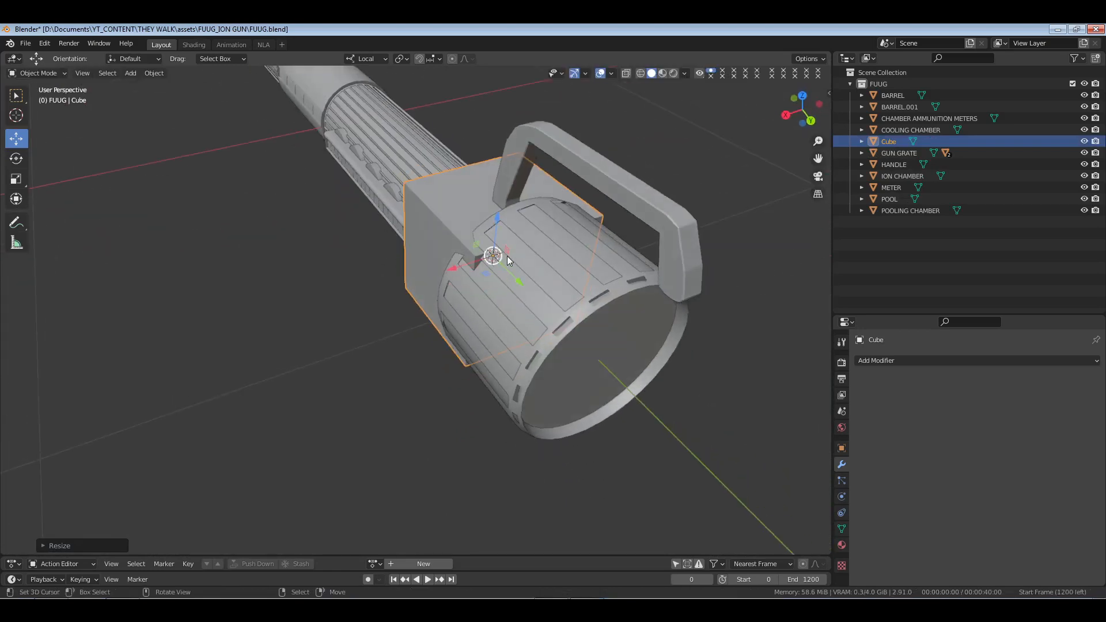
# Move the cube along local X and Y to line it up beside the pooling chamber.
pyautogui.moveTo(455, 268); pyautogui.dragTo(402, 281)
pyautogui.press('KP_7')
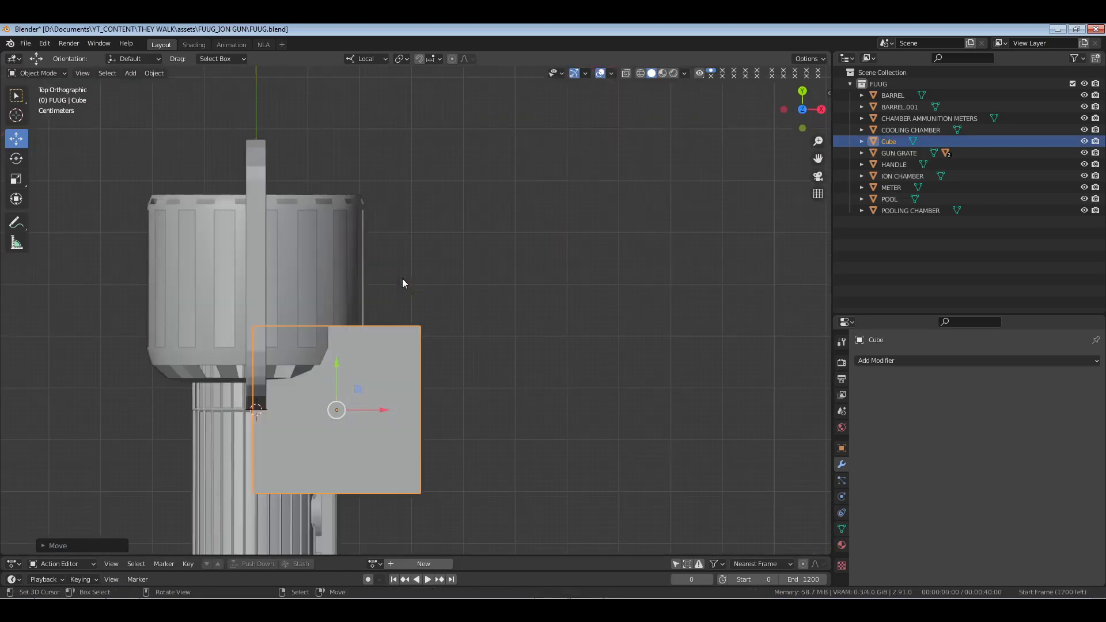
pyautogui.moveTo(324, 370); pyautogui.dragTo(325, 243)
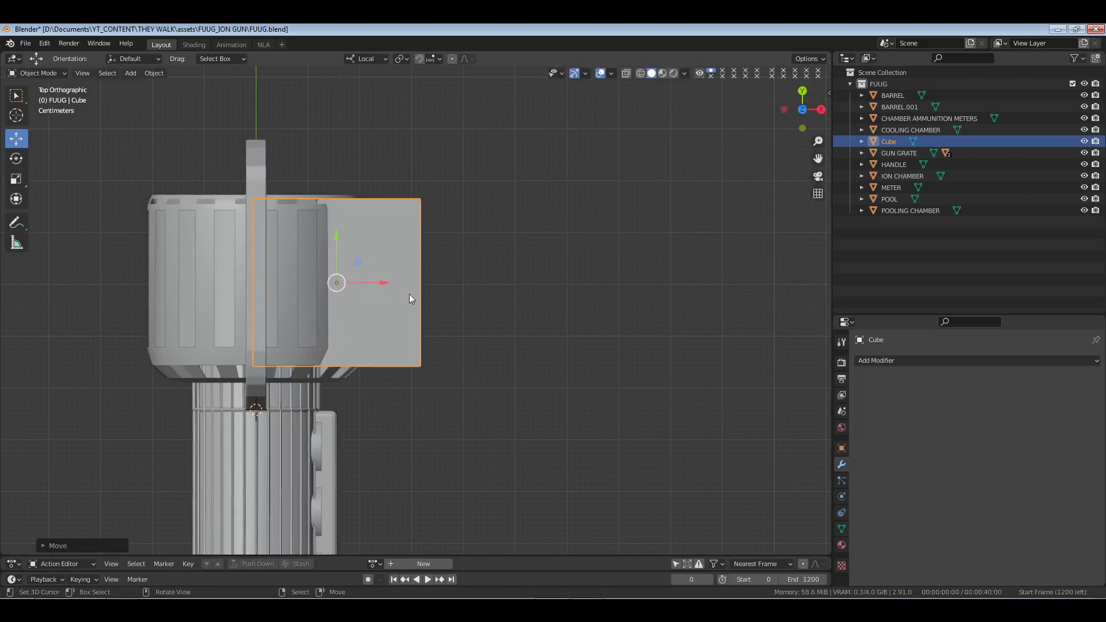
# Scale the cube to about 0.3 along local Y and move it along local X to the opposite side of the pooling chamber.
pyautogui.press('s')
pyautogui.press('y')
pyautogui.press('y')
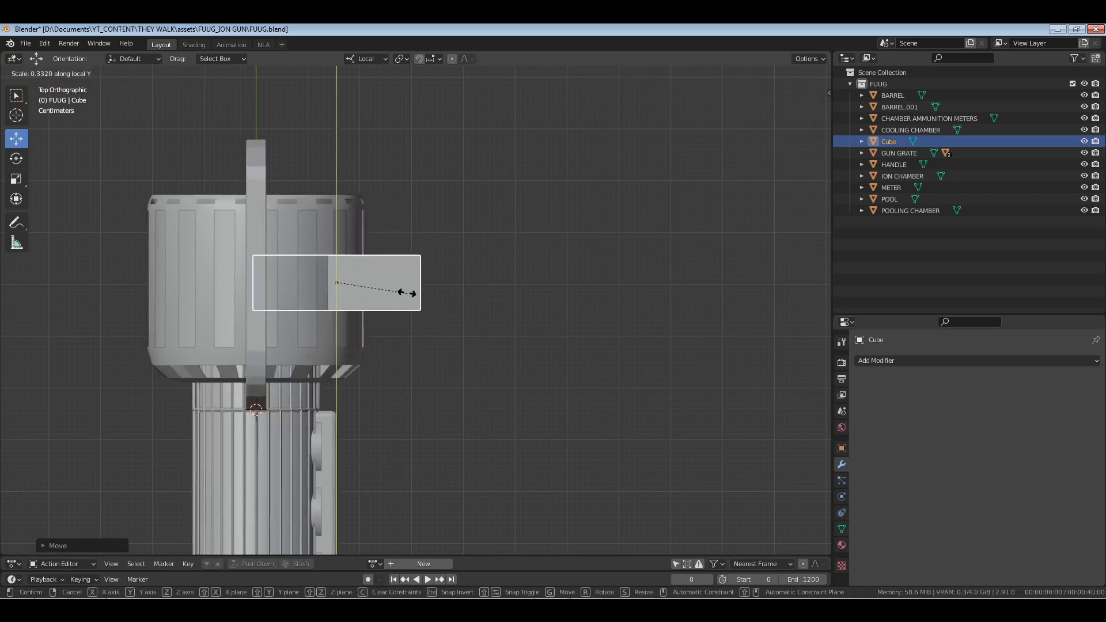
pyautogui.click(401, 288)
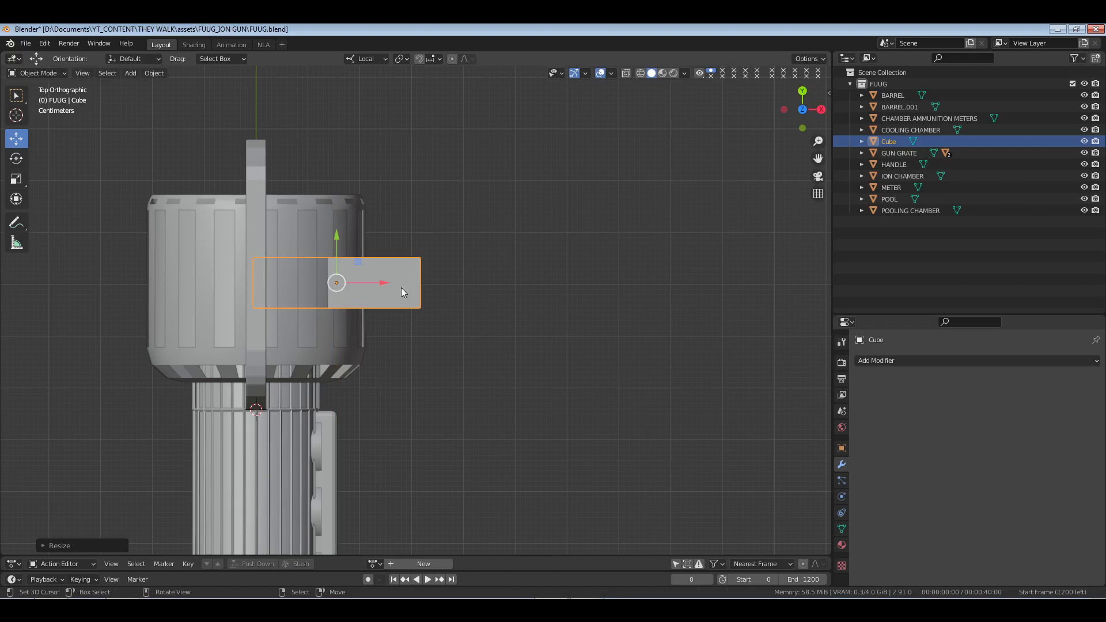
pyautogui.keyDown('shift'); pyautogui.moveTo(371, 288); pyautogui.dragTo(424, 288, button='middle'); pyautogui.keyUp('shift')
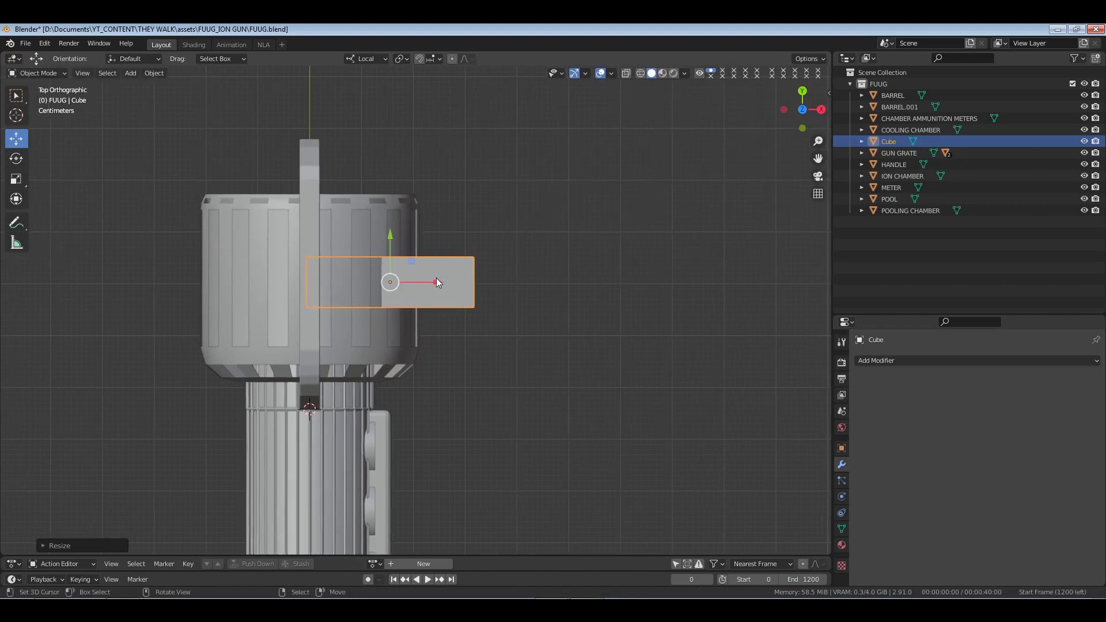
pyautogui.moveTo(436, 282); pyautogui.dragTo(192, 282)
# Flatten the side block along local Z in two successive scalings.
pyautogui.keyDown('shift'); pyautogui.moveTo(198, 286); pyautogui.dragTo(477, 400, button='middle'); pyautogui.keyUp('shift')
pyautogui.press('s')
pyautogui.press('z')
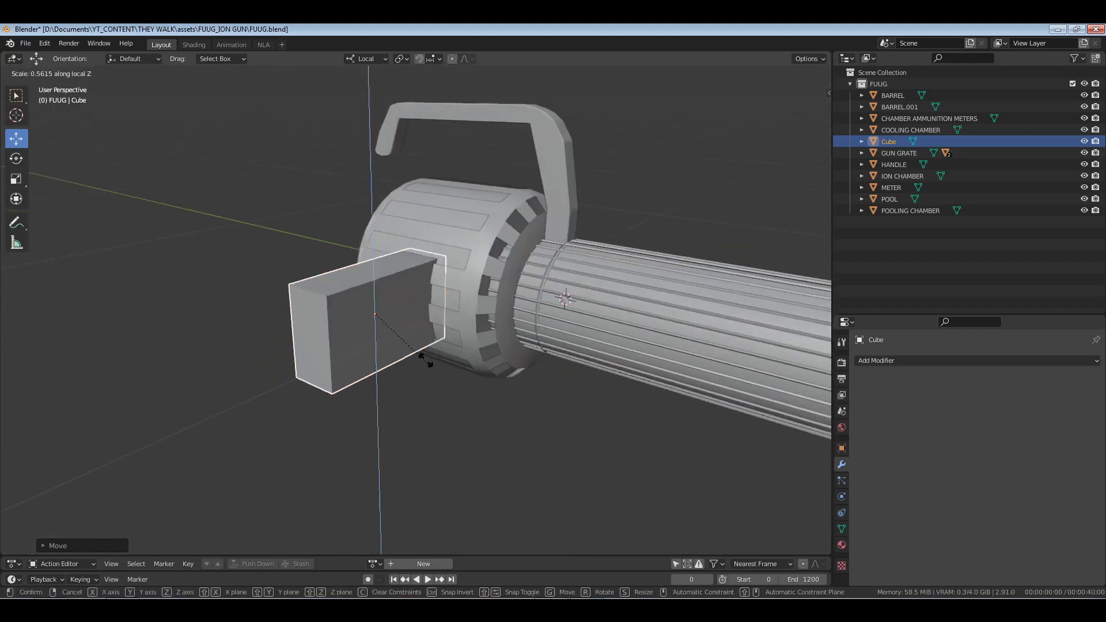
pyautogui.click(403, 340)
pyautogui.moveTo(403, 339); pyautogui.dragTo(513, 374, button='middle')
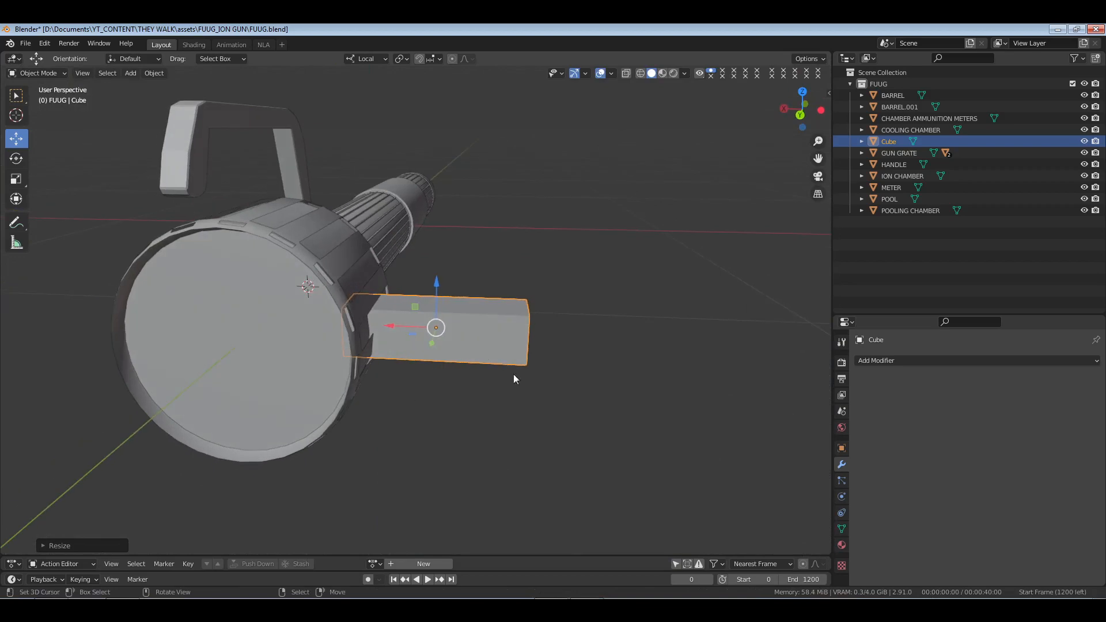
pyautogui.press('s')
pyautogui.press('z')
pyautogui.click(509, 388)
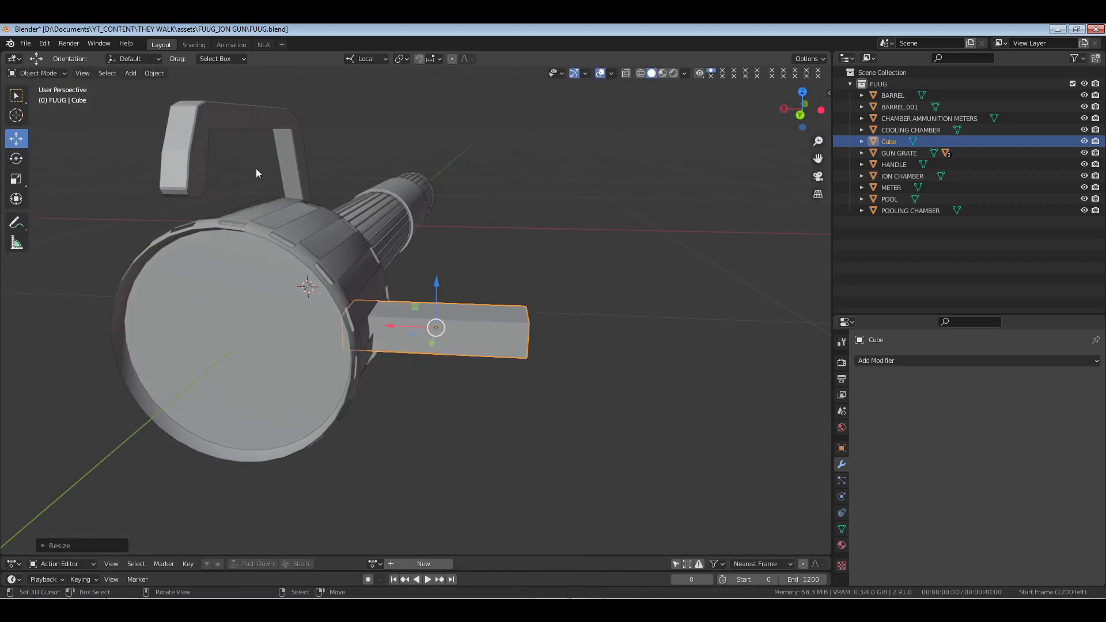
# Scale the side block along local Y and nudge it slightly along local X beside the pooling chamber.
pyautogui.moveTo(456, 317); pyautogui.dragTo(520, 367, button='middle')
pyautogui.press('s')
pyautogui.press('y')
pyautogui.click(460, 357)
pyautogui.press('g')
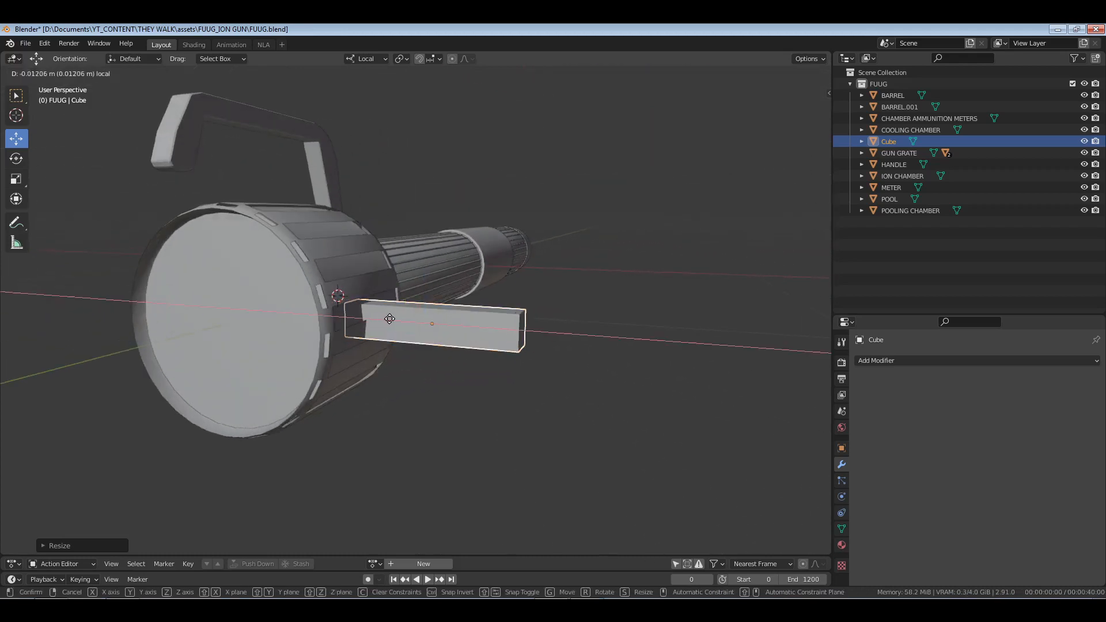
pyautogui.click(447, 372)
# Shrink the side block to about 0.67 along local X, flatten it along local Z, and scale it to about 0.84 along local Y.
pyautogui.moveTo(447, 372); pyautogui.dragTo(551, 406, button='middle')
pyautogui.press('s')
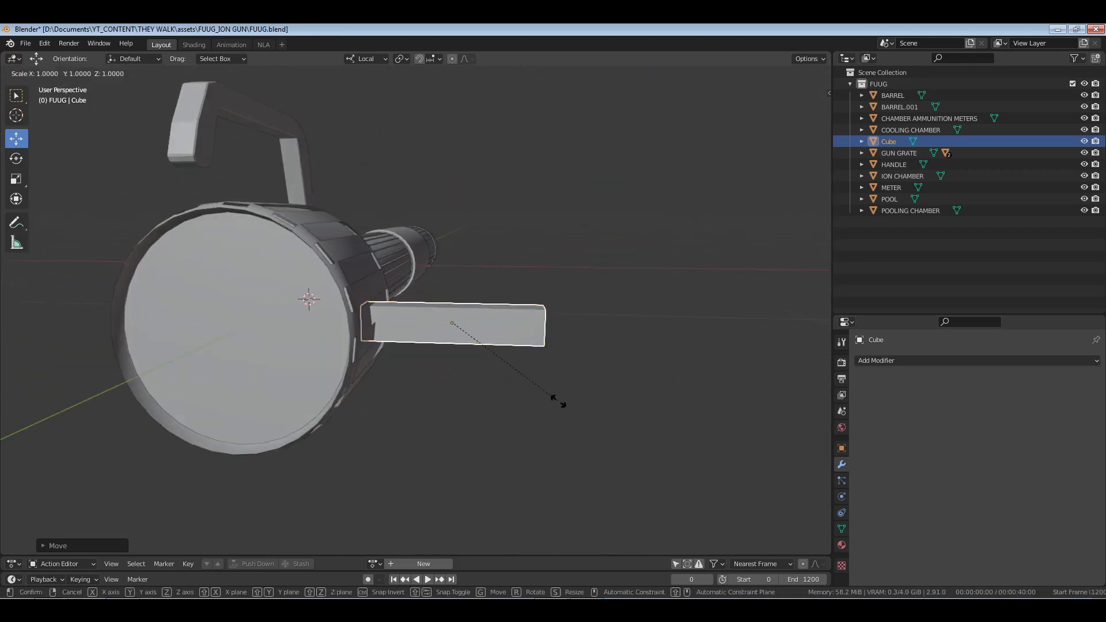
pyautogui.press('x')
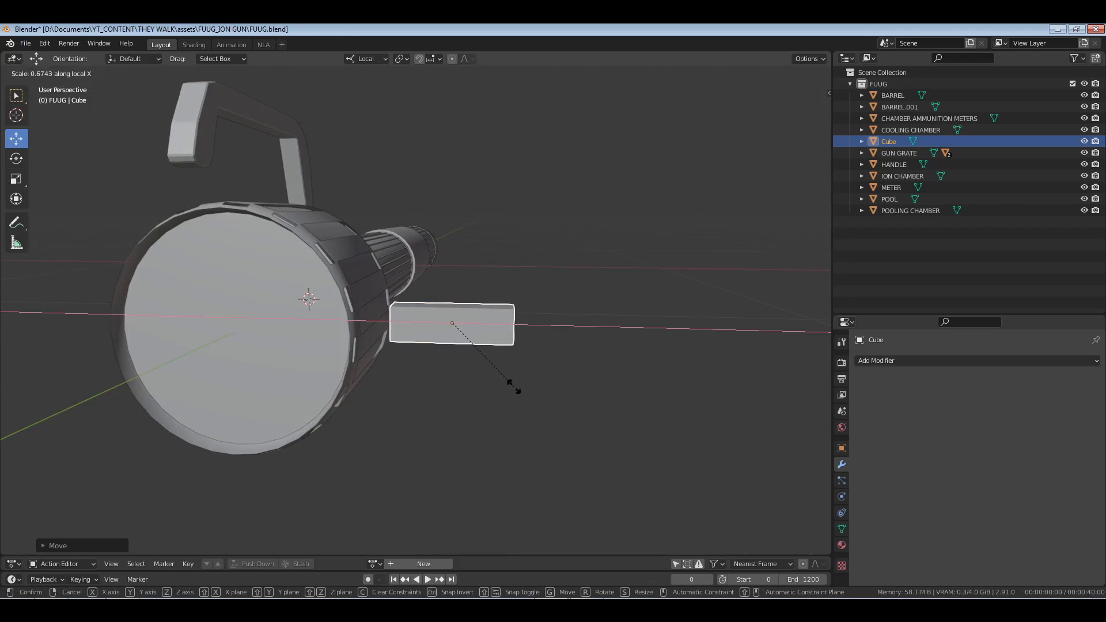
pyautogui.click(515, 386)
pyautogui.press('s')
pyautogui.press('z')
pyautogui.click(522, 355)
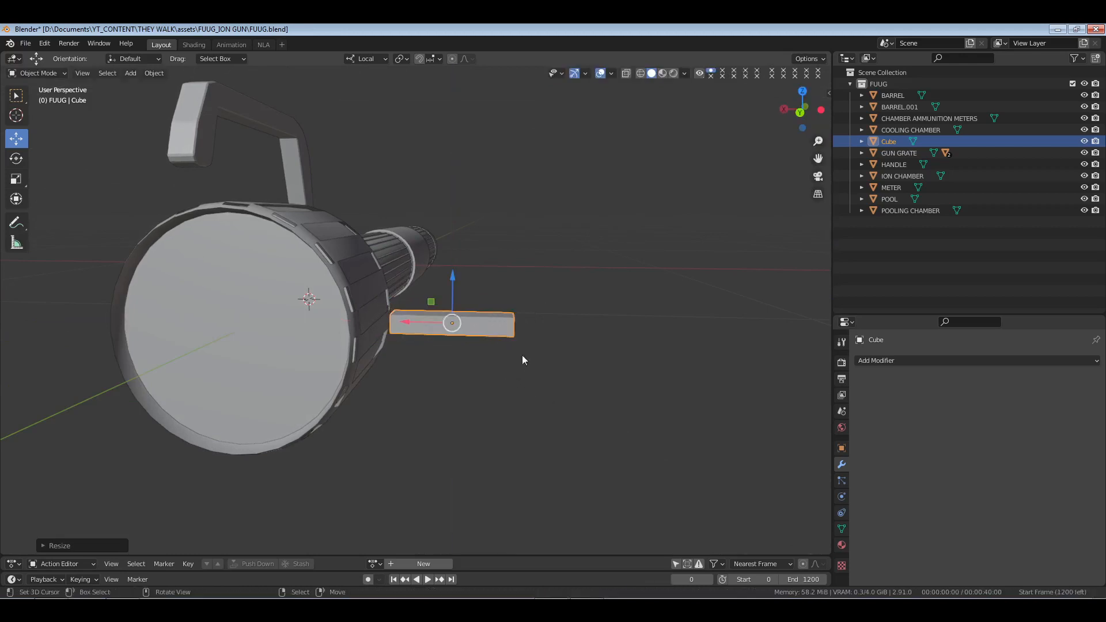
pyautogui.moveTo(521, 355); pyautogui.dragTo(441, 396, button='middle')
pyautogui.press('s')
pyautogui.press('y')
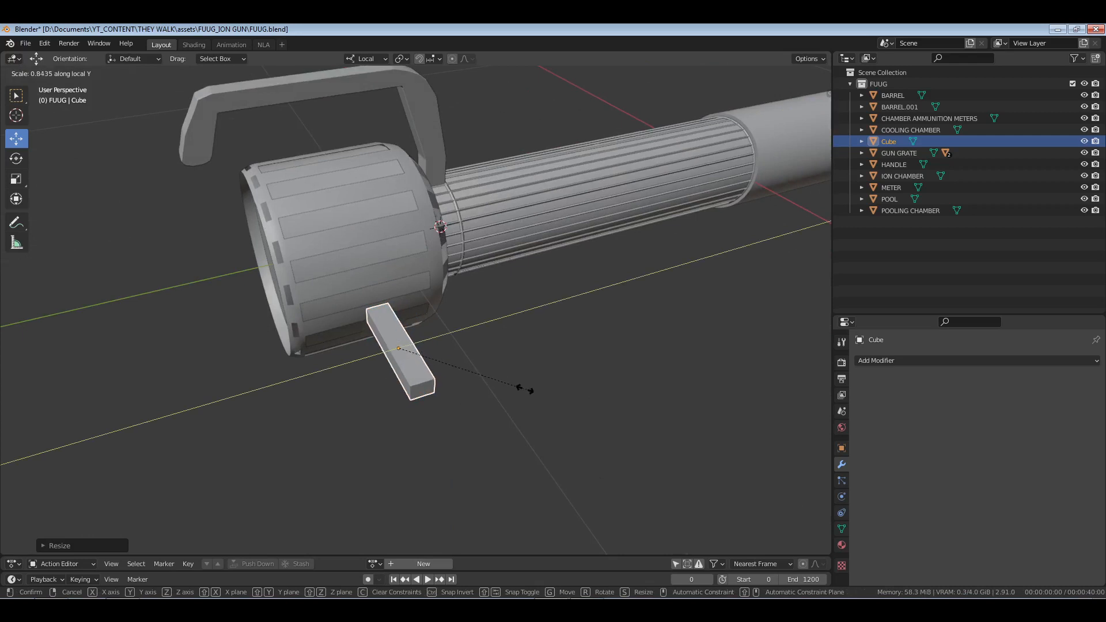
pyautogui.click(525, 389)
# Move the side block along local X into the pooling chamber's wall and raise it slightly along local Z.
pyautogui.moveTo(524, 390); pyautogui.dragTo(503, 384, button='middle')
pyautogui.moveTo(404, 333); pyautogui.dragTo(381, 323)
pyautogui.moveTo(403, 311); pyautogui.dragTo(425, 286, button='middle')
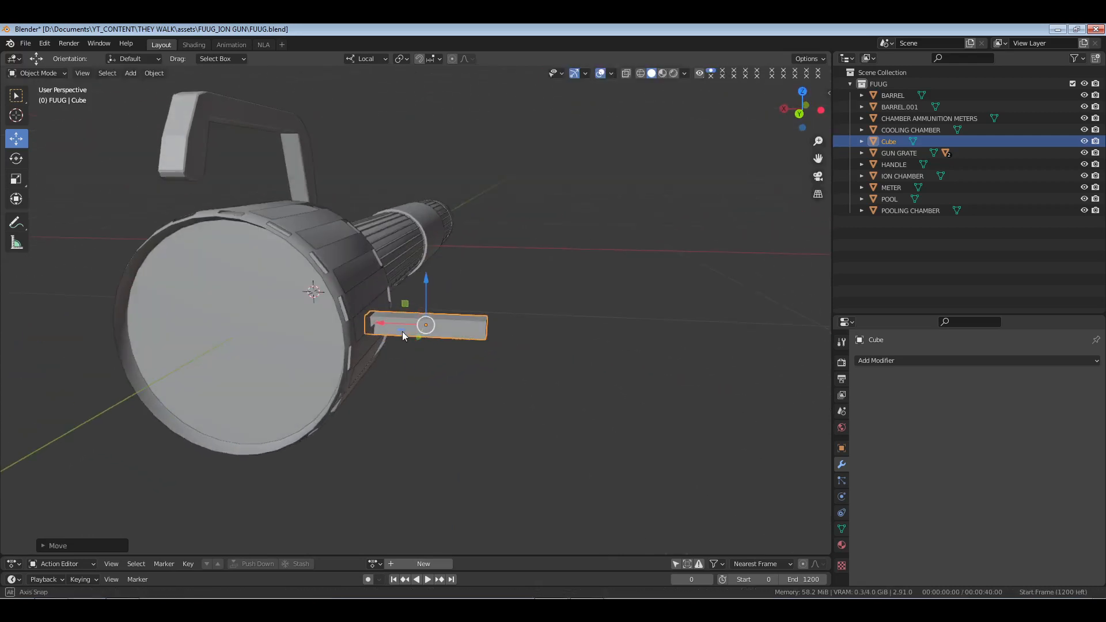
pyautogui.moveTo(425, 324); pyautogui.dragTo(434, 301, button='middle')
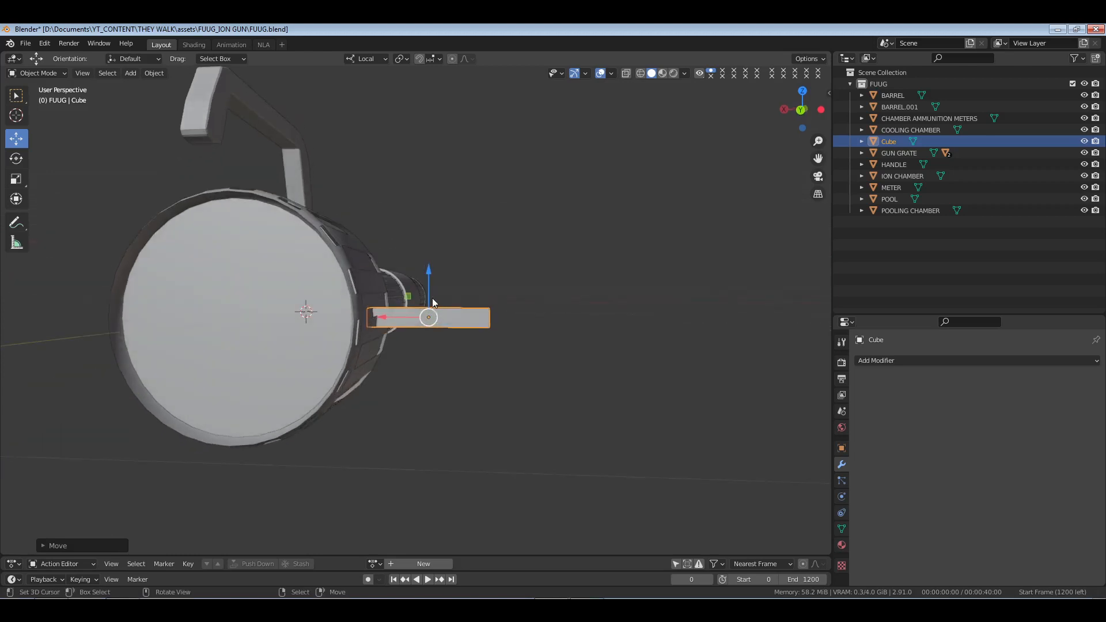
pyautogui.moveTo(434, 269)
pyautogui.mouseDown()
pyautogui.moveTo(439, 249)
pyautogui.moveTo(441, 260)
pyautogui.mouseUp()
# Move the block along local Y until it sits just past the pooling chamber's barrel-side end, next to the ribbed section.
pyautogui.moveTo(498, 298); pyautogui.dragTo(440, 347, button='middle')
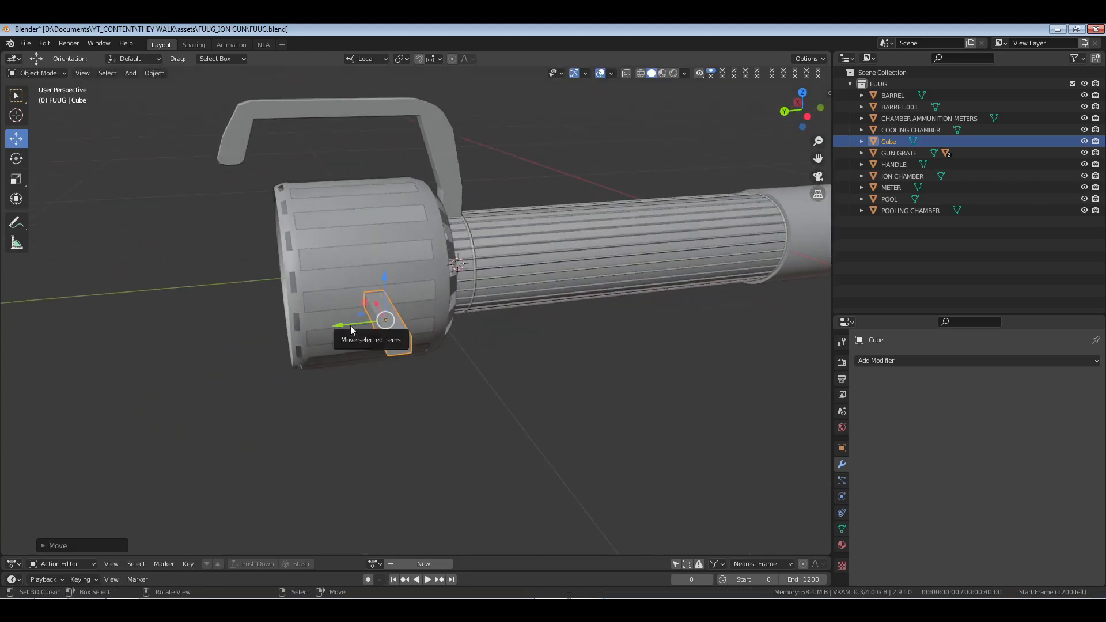
pyautogui.moveTo(351, 326); pyautogui.dragTo(460, 311)
pyautogui.moveTo(460, 311); pyautogui.dragTo(514, 316, button='middle')
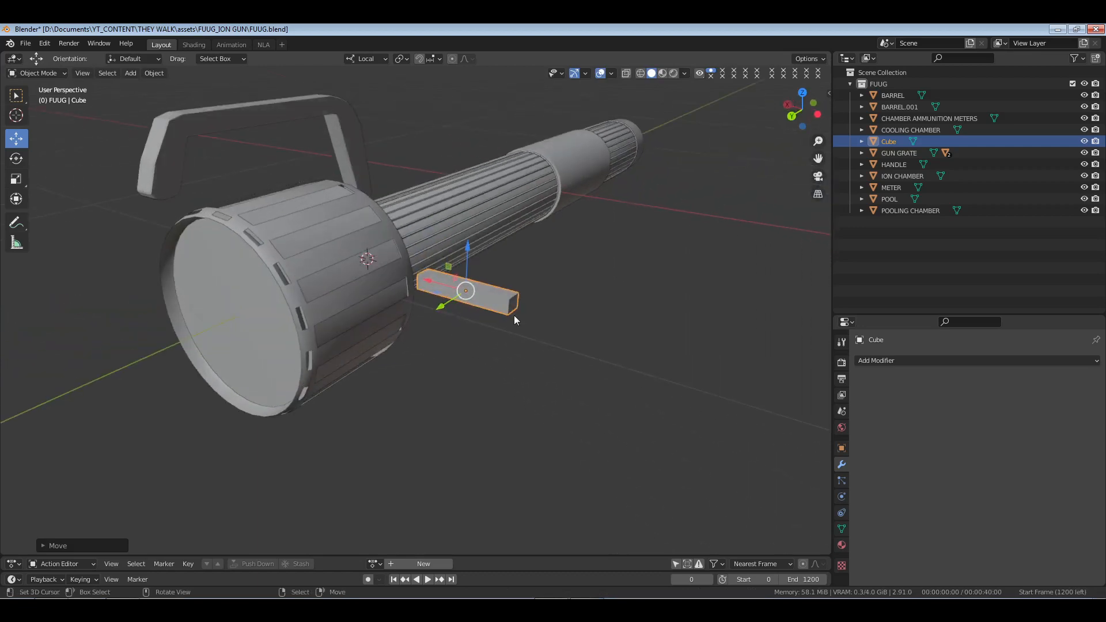
pyautogui.moveTo(513, 315); pyautogui.dragTo(499, 350, button='middle')
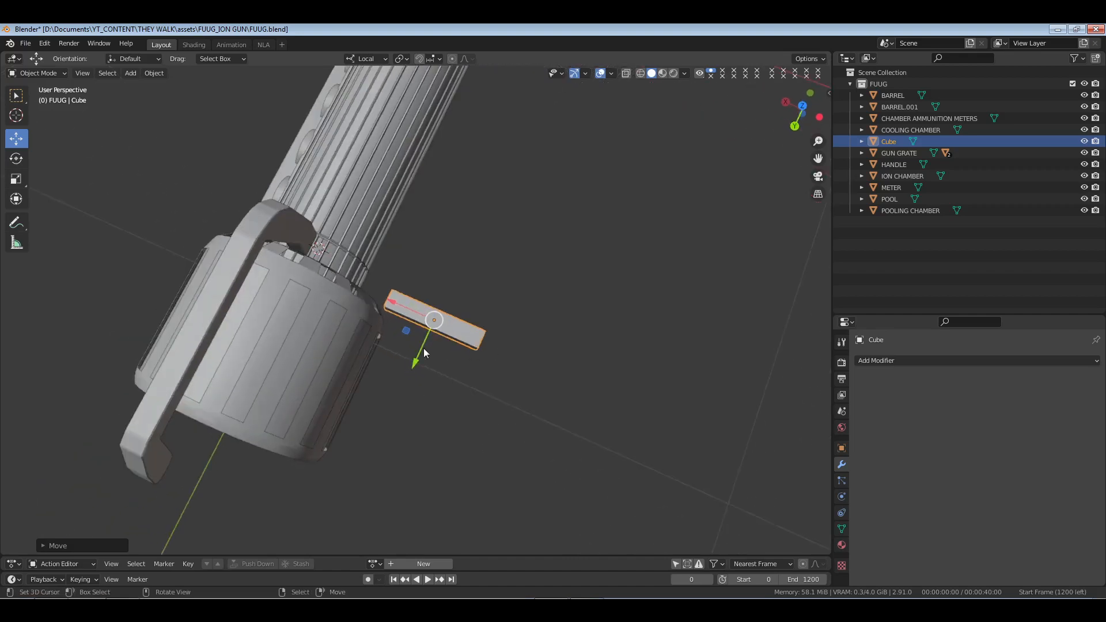
pyautogui.press('KP_7')
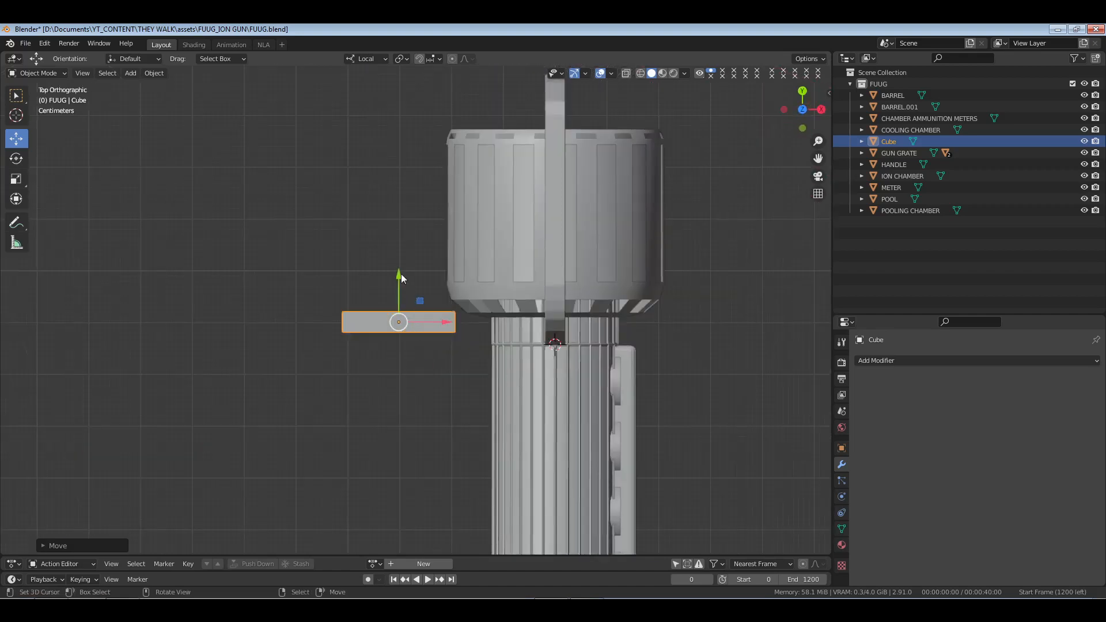
pyautogui.press('g')
pyautogui.press('y')
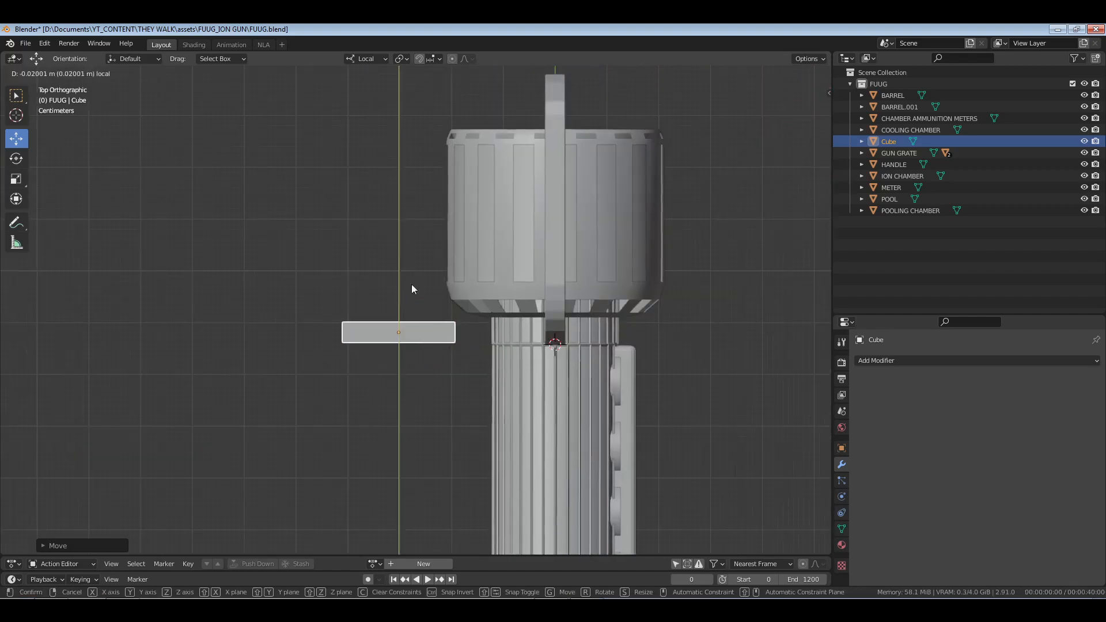
pyautogui.click(411, 288)
# Lengthen the block along local X until it overlaps the ribbed section, and adjust its position along local Y.
pyautogui.press('s')
pyautogui.press('x')
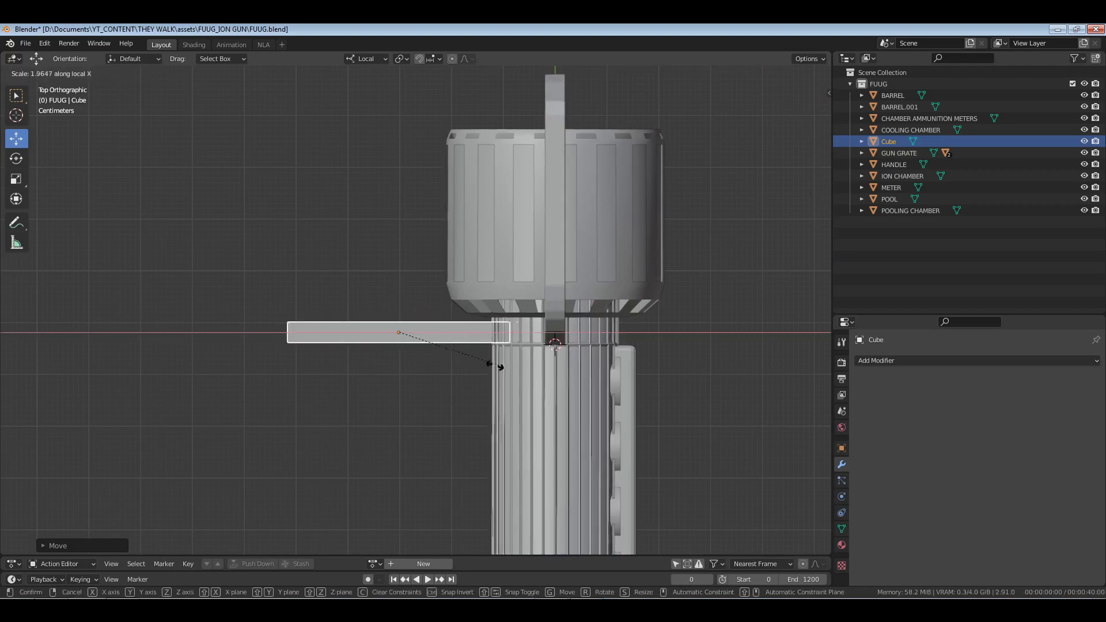
pyautogui.click(494, 367)
pyautogui.press('g')
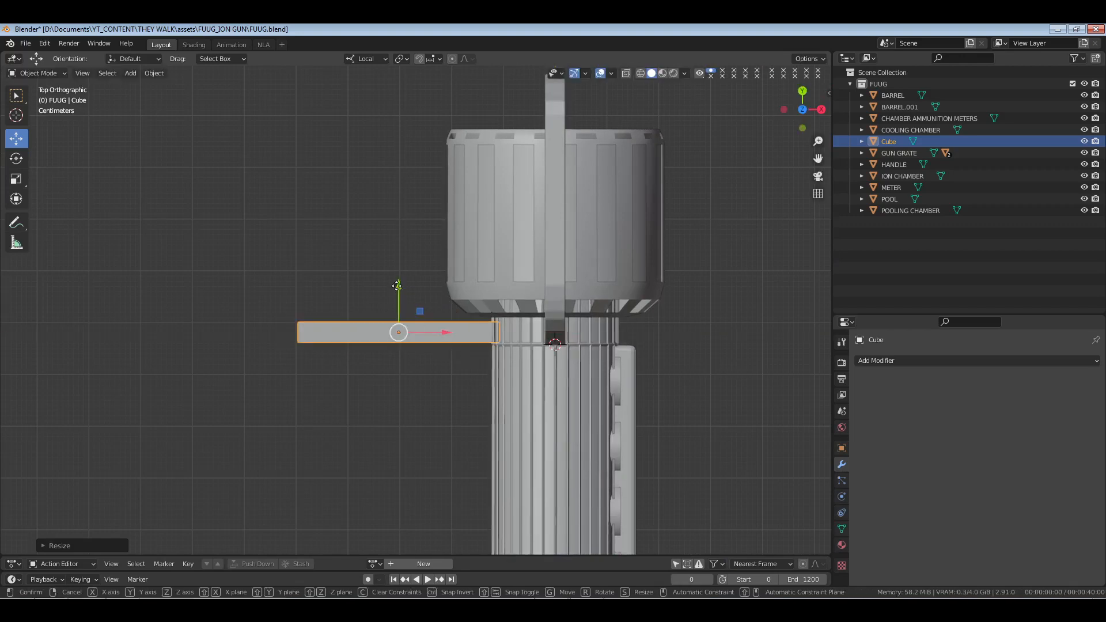
pyautogui.press('y')
# Add nine evenly spaced, unslid loop cuts across the length of the side block.
pyautogui.moveTo(445, 312); pyautogui.dragTo(461, 402, button='middle')
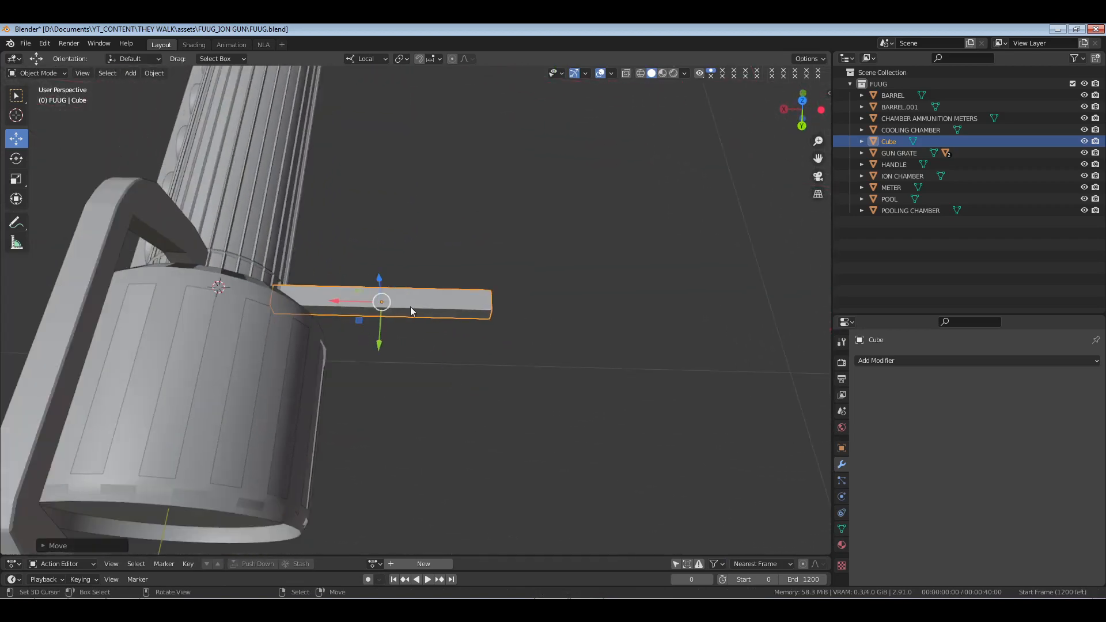
pyautogui.press('Tab')
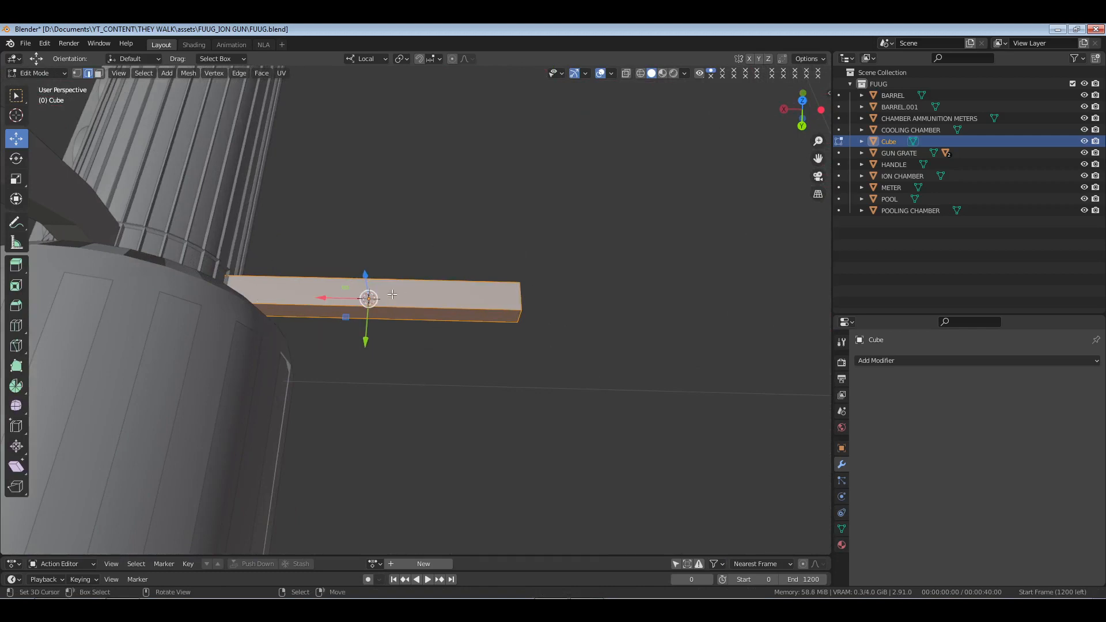
pyautogui.press('Tab')
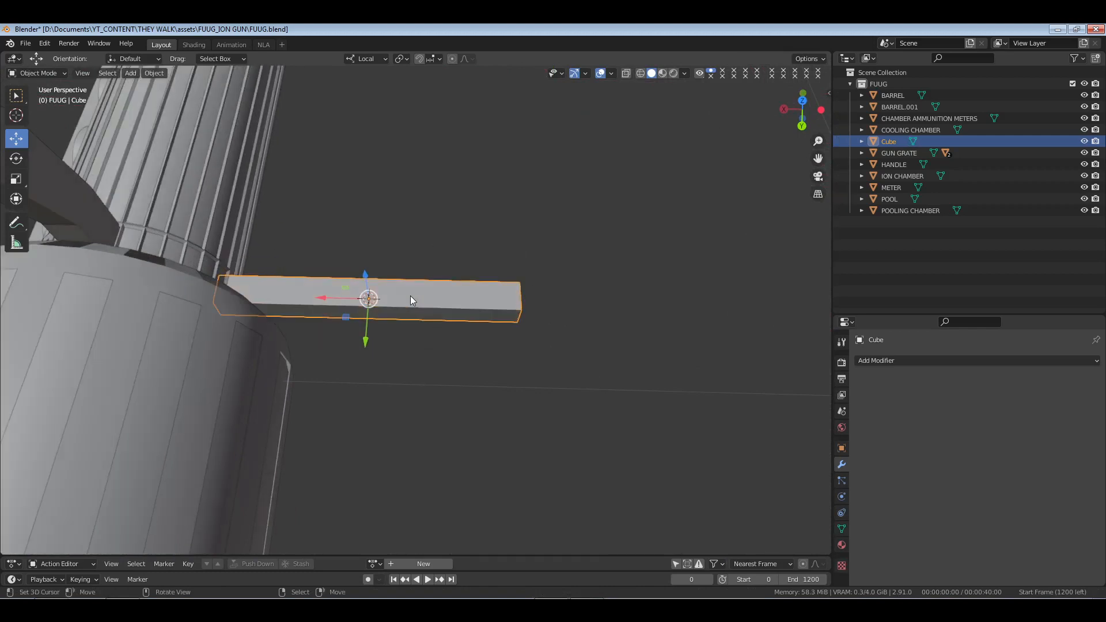
pyautogui.press('Tab')
pyautogui.hotkey('ctrl', 'r')
pyautogui.scroll(5, 388, 293)
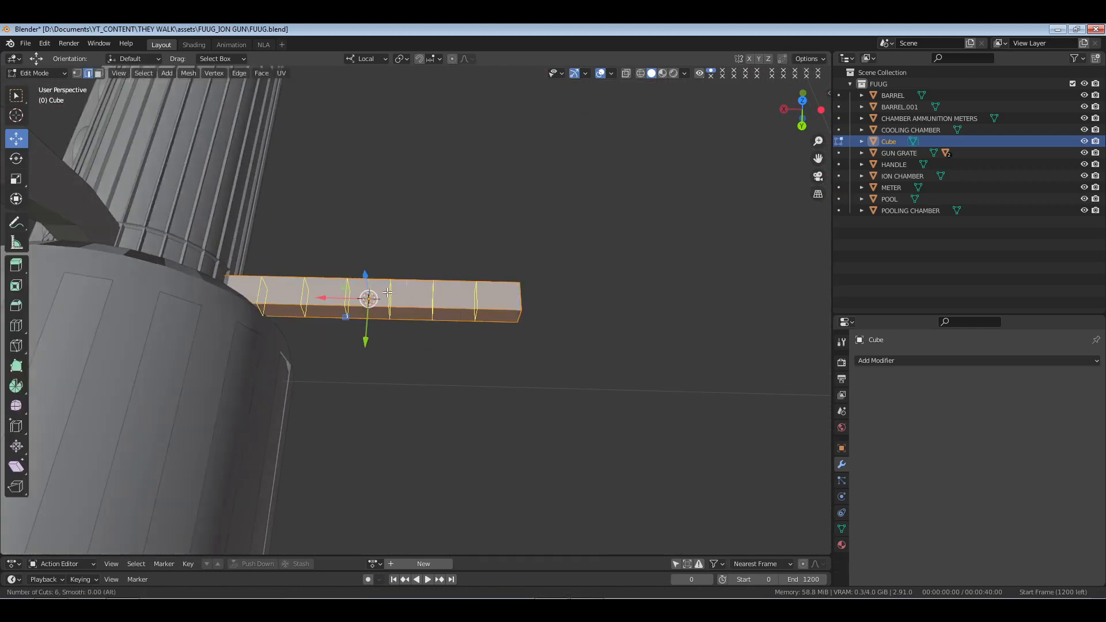
pyautogui.scroll(3, 388, 293)
pyautogui.click(388, 292)
pyautogui.rightClick(388, 292)
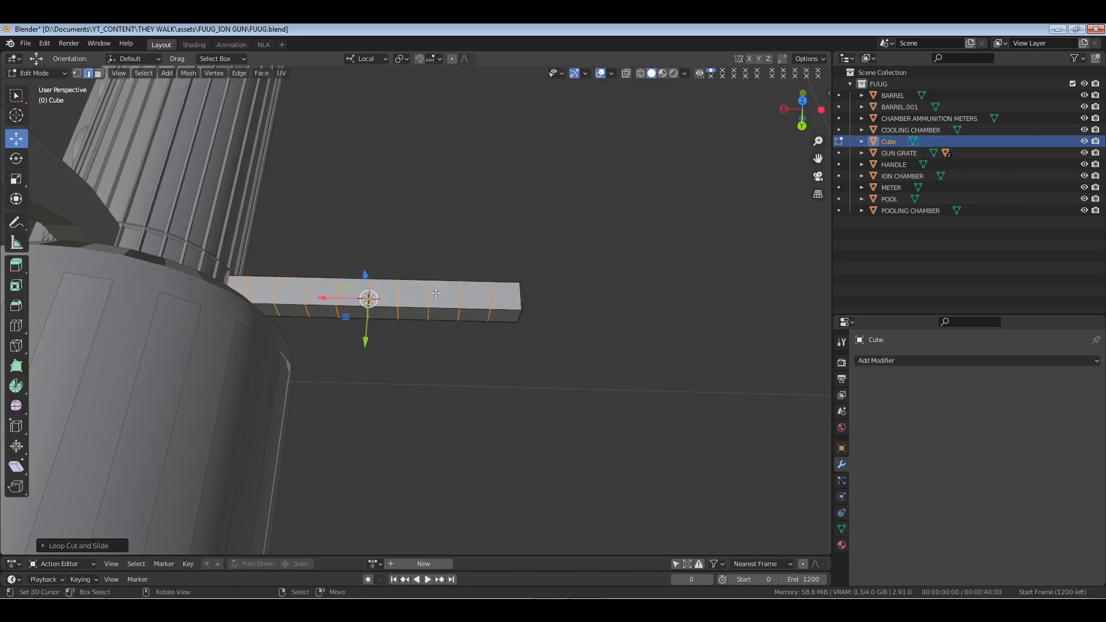
pyautogui.press('Tab')
# Add a Bezier curve at the block's center and scale its points flat into a straight line.
pyautogui.hotkey('shift', 'a')
pyautogui.moveTo(417, 173)
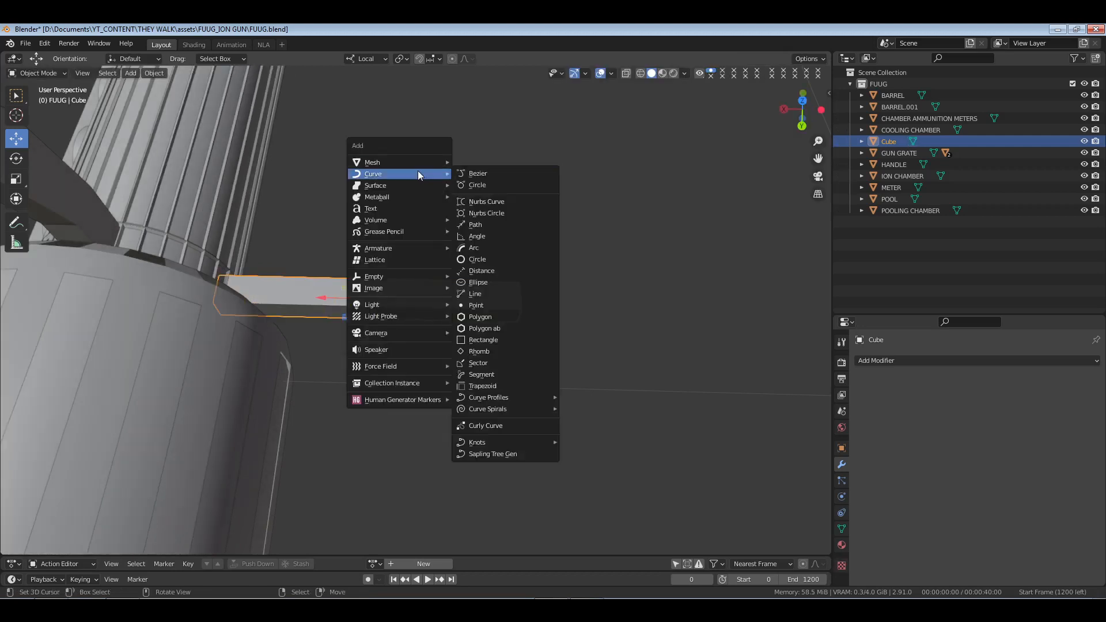
pyautogui.click(524, 173)
pyautogui.press('Tab')
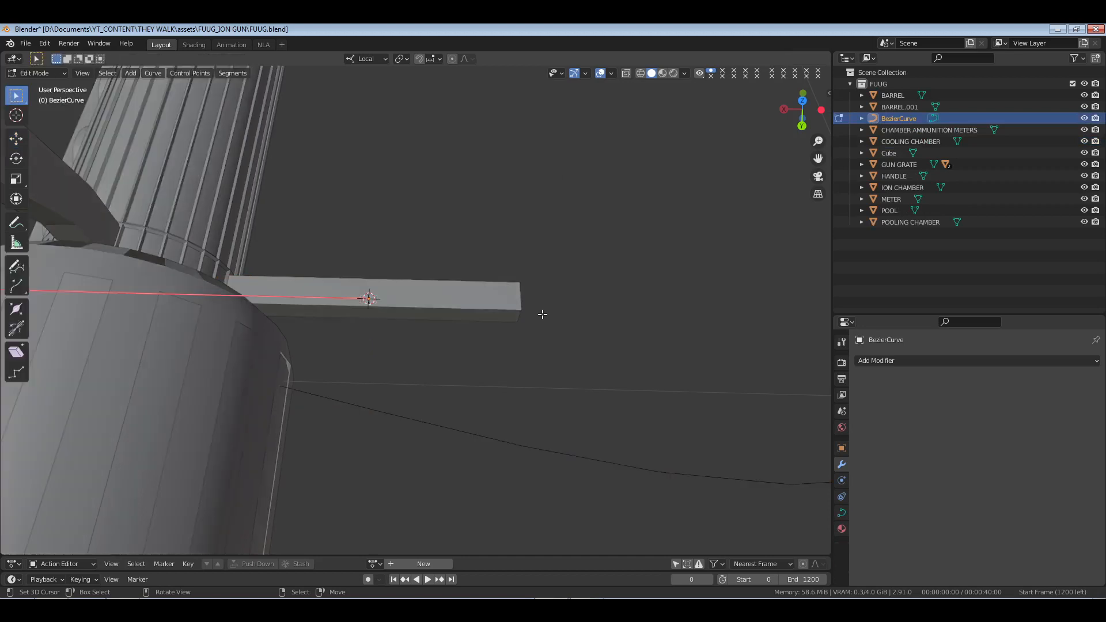
pyautogui.press('s')
pyautogui.click(542, 314)
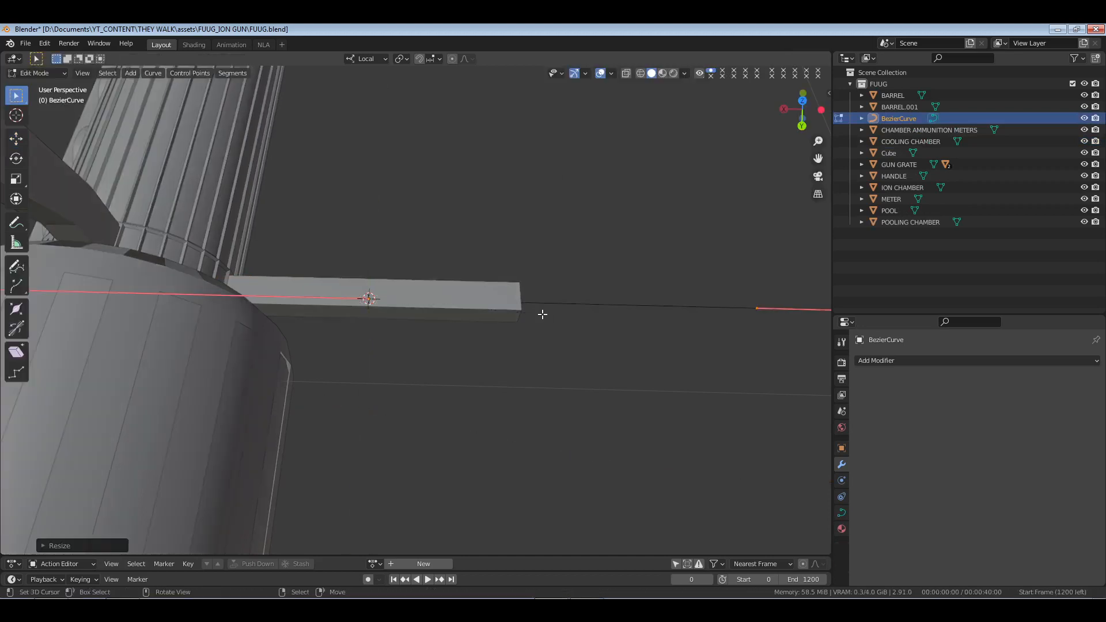
# Scale down the handles of both end control points of the Bezier curve.
pyautogui.moveTo(526, 300); pyautogui.dragTo(603, 304, button='middle')
pyautogui.click(628, 302)
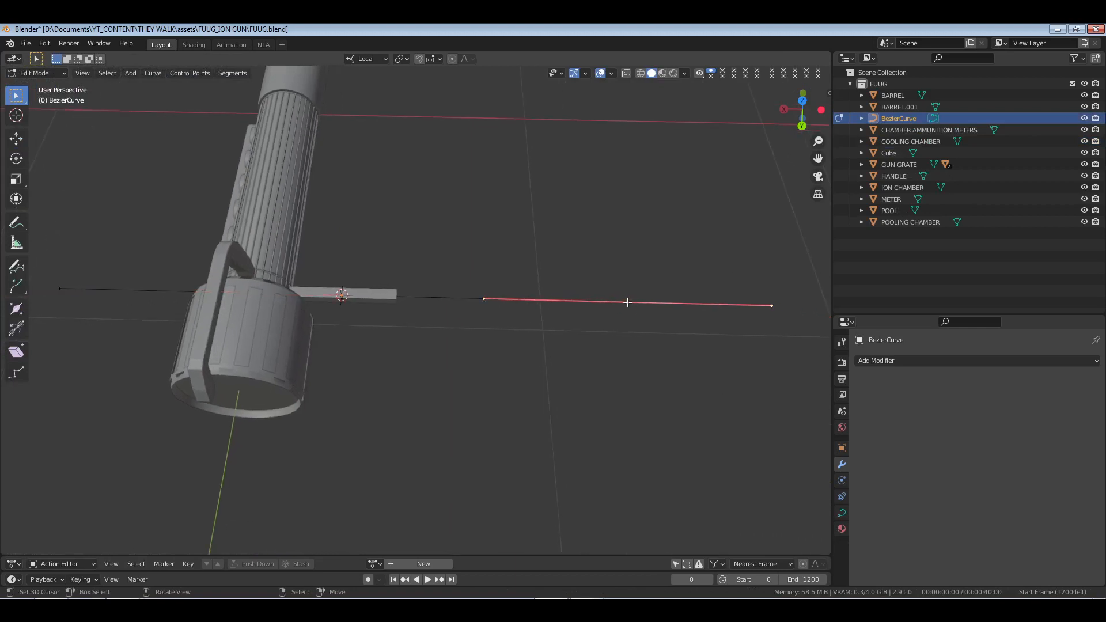
pyautogui.press('s')
pyautogui.click(657, 360)
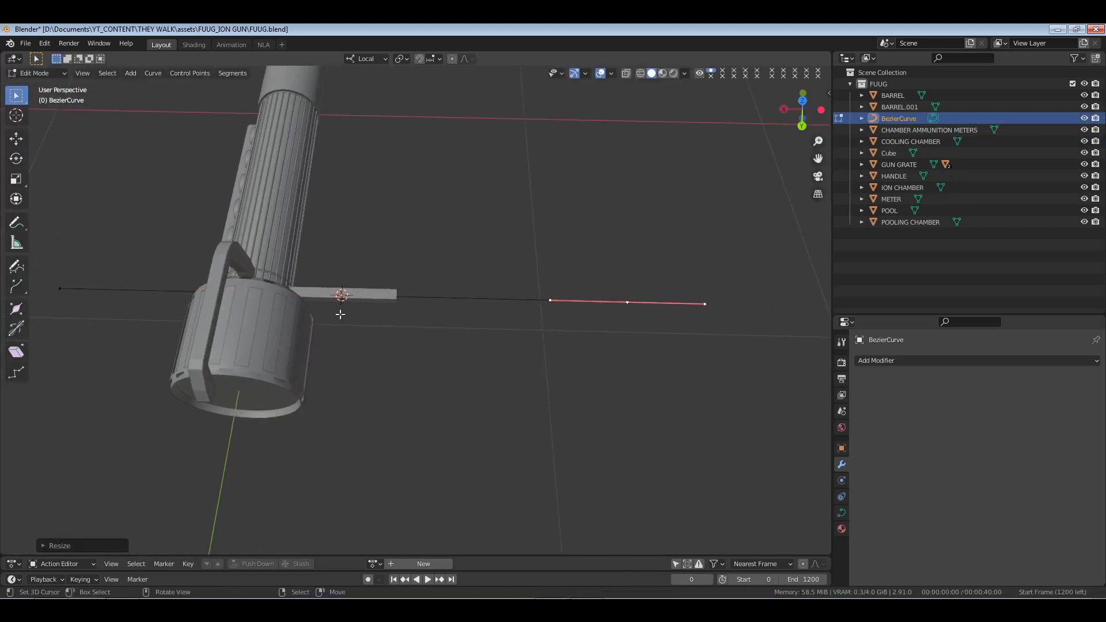
pyautogui.click(52, 283)
pyautogui.press('s')
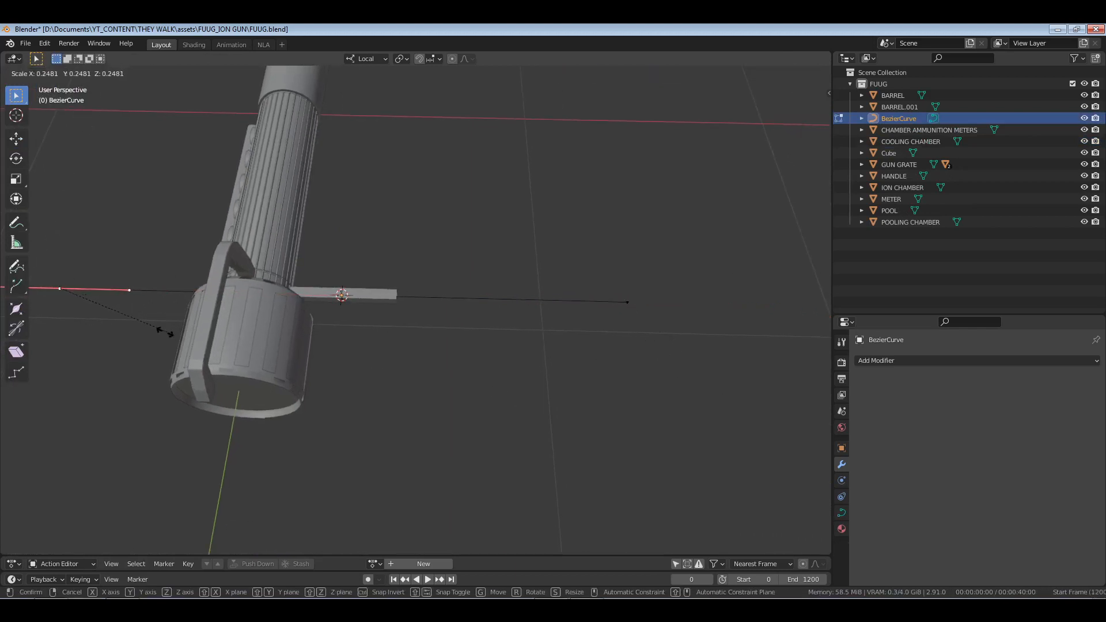
pyautogui.click(164, 326)
pyautogui.moveTo(163, 323); pyautogui.dragTo(321, 334, button='middle')
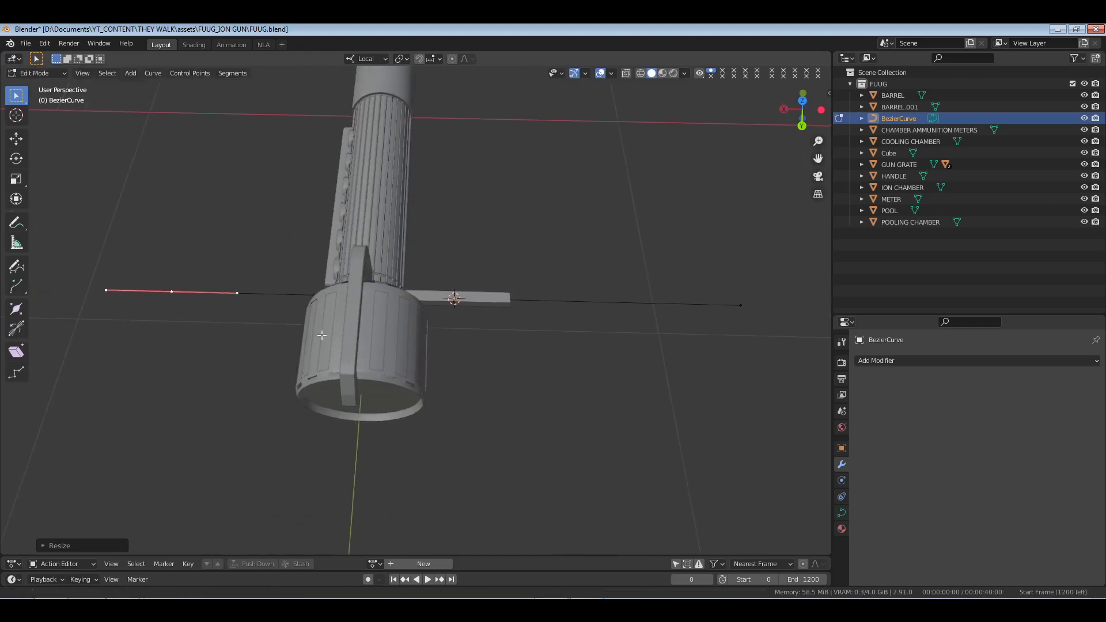
# Adjust the Bezier curve along local X and move it along local Y well clear of the gun's rear.
pyautogui.press('Tab')
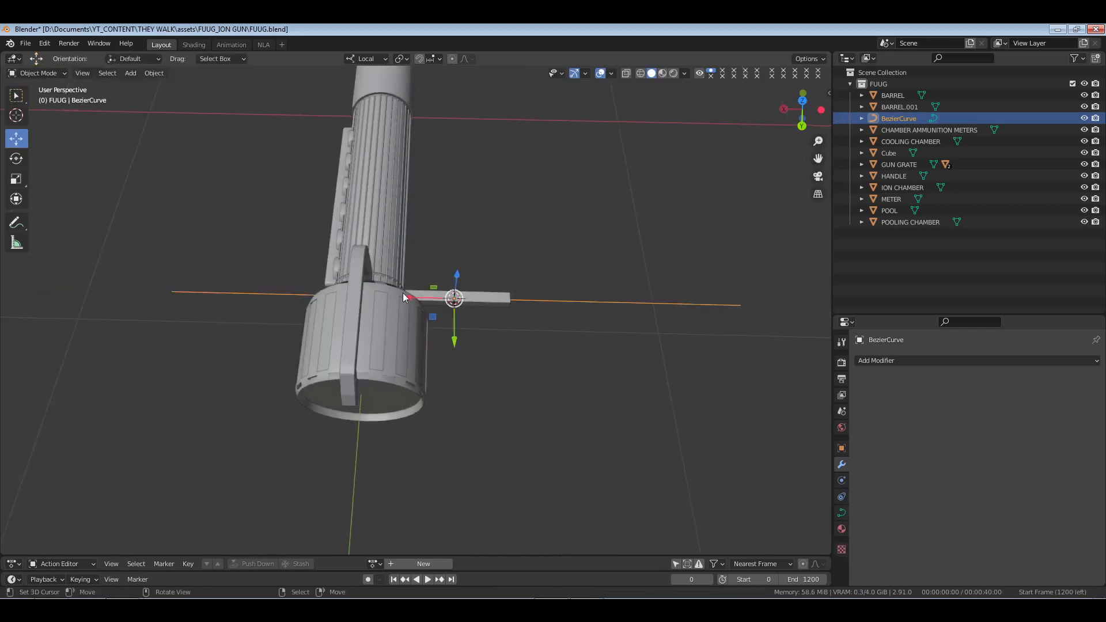
pyautogui.moveTo(403, 297); pyautogui.dragTo(577, 297)
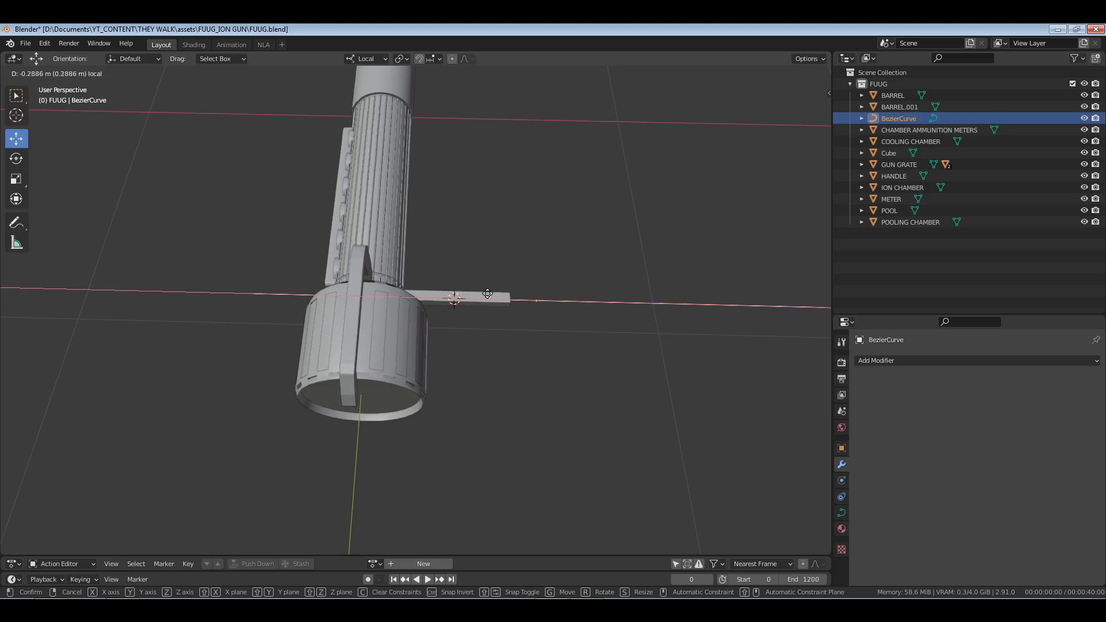
pyautogui.moveTo(444, 293); pyautogui.dragTo(406, 294)
pyautogui.scroll(-3, 433, 299)
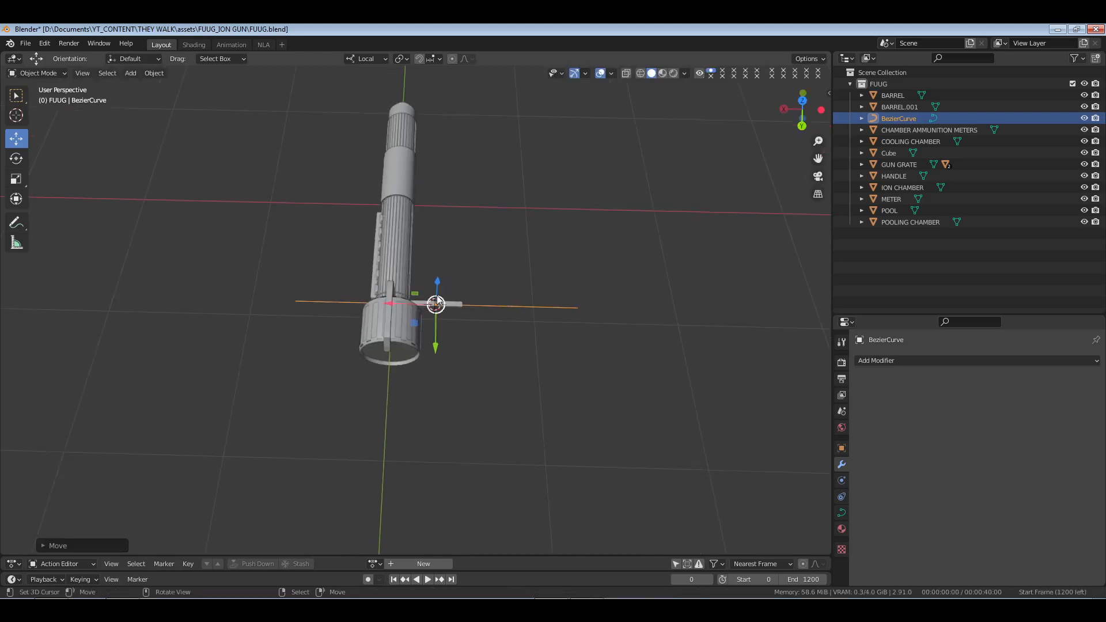
pyautogui.moveTo(434, 299); pyautogui.dragTo(393, 338, button='middle')
pyautogui.moveTo(402, 340); pyautogui.dragTo(223, 368)
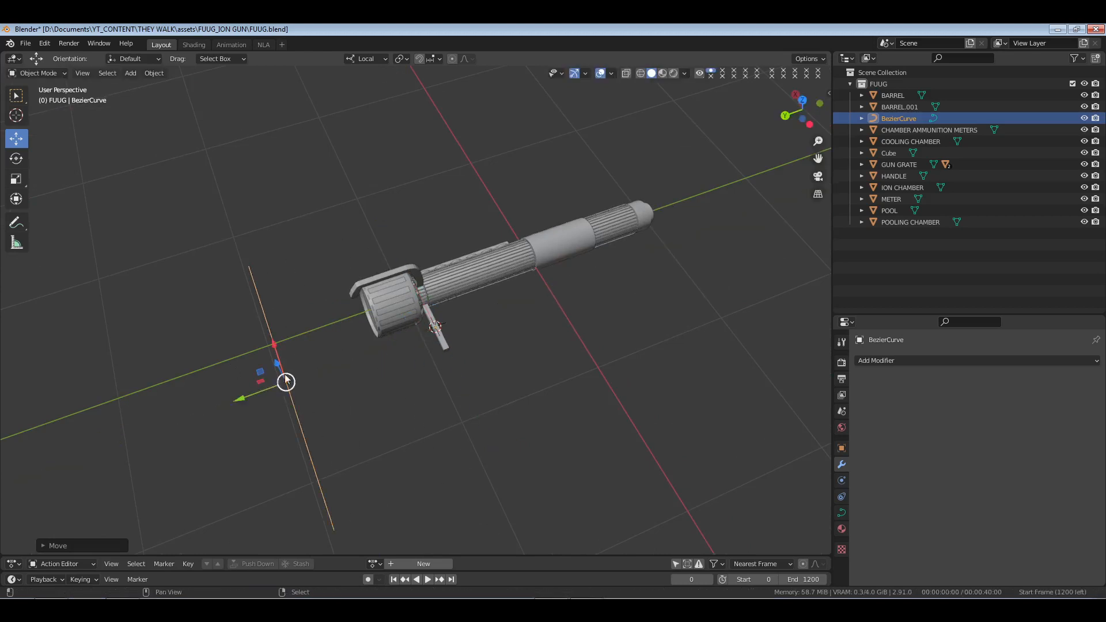
# Extrude the curve's end control point outward along local X by a little over 1.5 m.
pyautogui.keyDown('shift'); pyautogui.moveTo(279, 382); pyautogui.dragTo(458, 312, button='middle'); pyautogui.keyUp('shift')
pyautogui.scroll(2, 382, 313)
pyautogui.press('Tab')
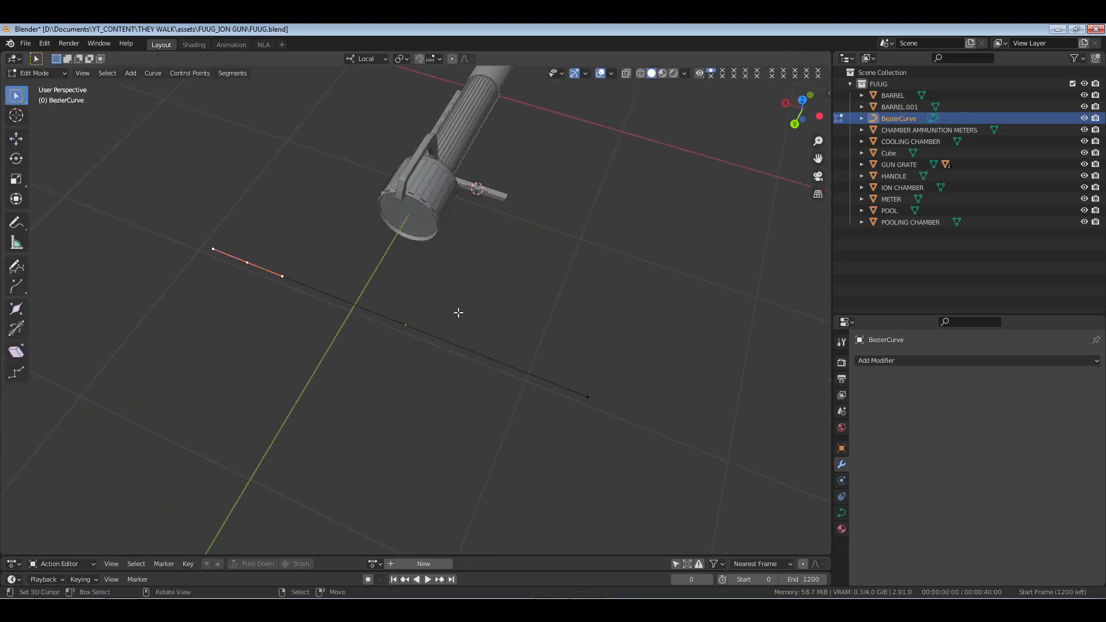
pyautogui.click(580, 394)
pyautogui.moveTo(489, 378)
pyautogui.mouseDown(button='middle')
pyautogui.moveTo(465, 371)
pyautogui.moveTo(484, 380)
pyautogui.moveTo(491, 370)
pyautogui.mouseUp(button='middle')
pyautogui.moveTo(427, 328); pyautogui.dragTo(514, 328, button='middle')
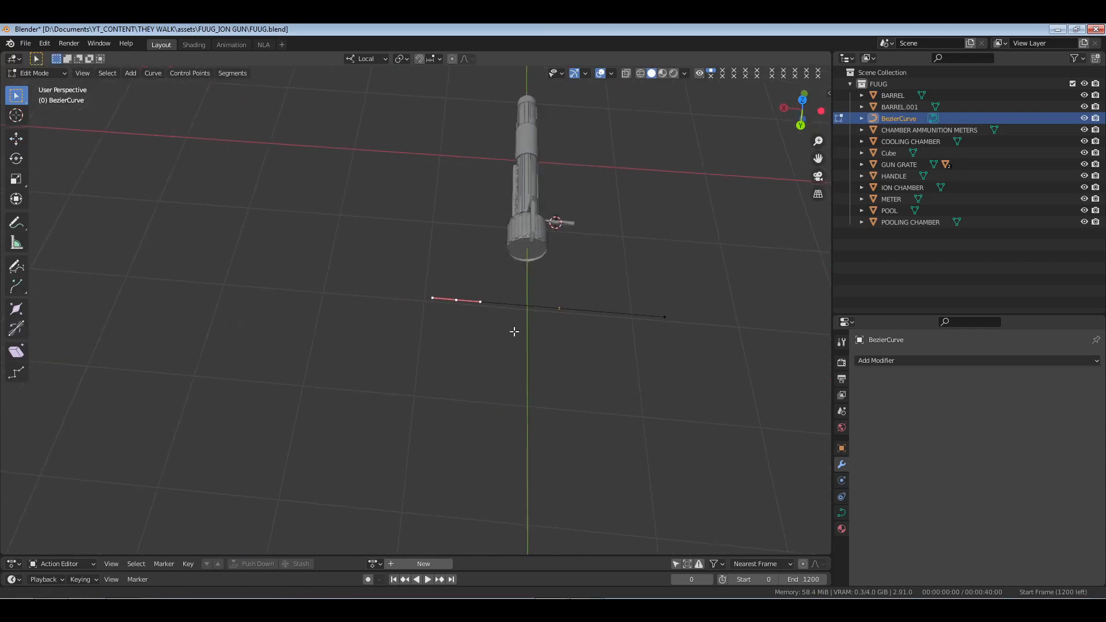
pyautogui.press('g')
pyautogui.press('x')
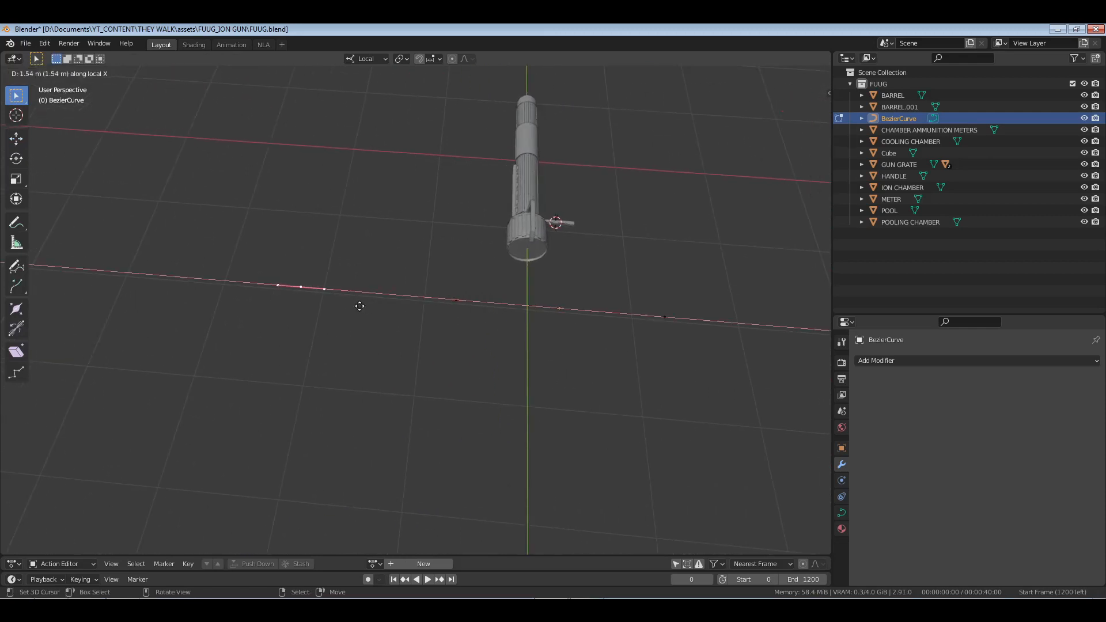
pyautogui.click(348, 303)
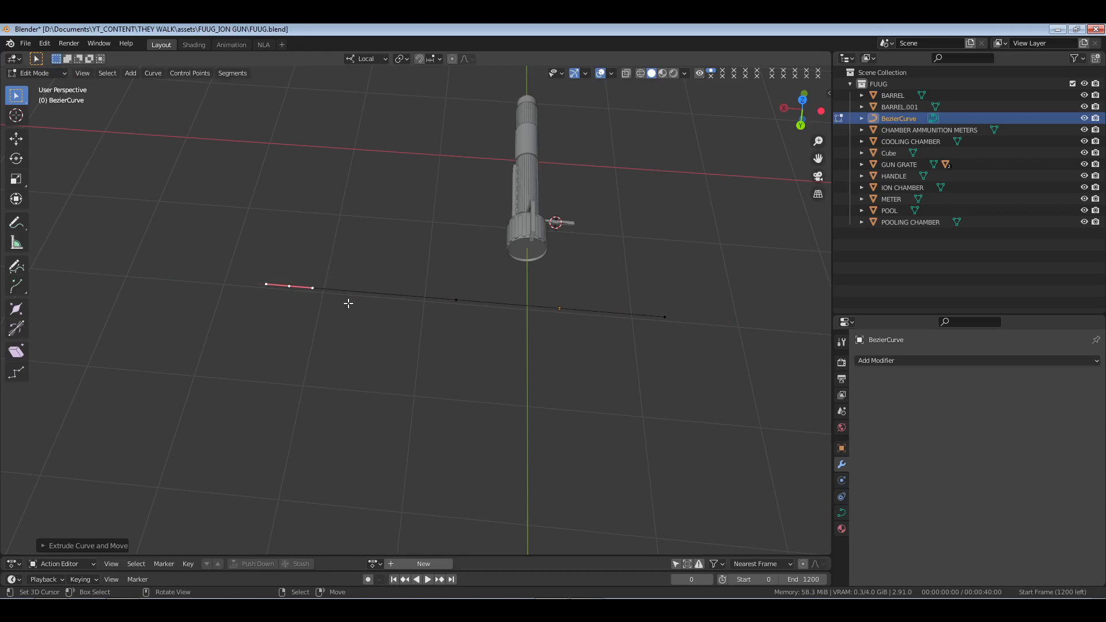
# Move the curve's middle control point along local Y toward the gun and shift the extruded end point outward along local X.
pyautogui.click(456, 299)
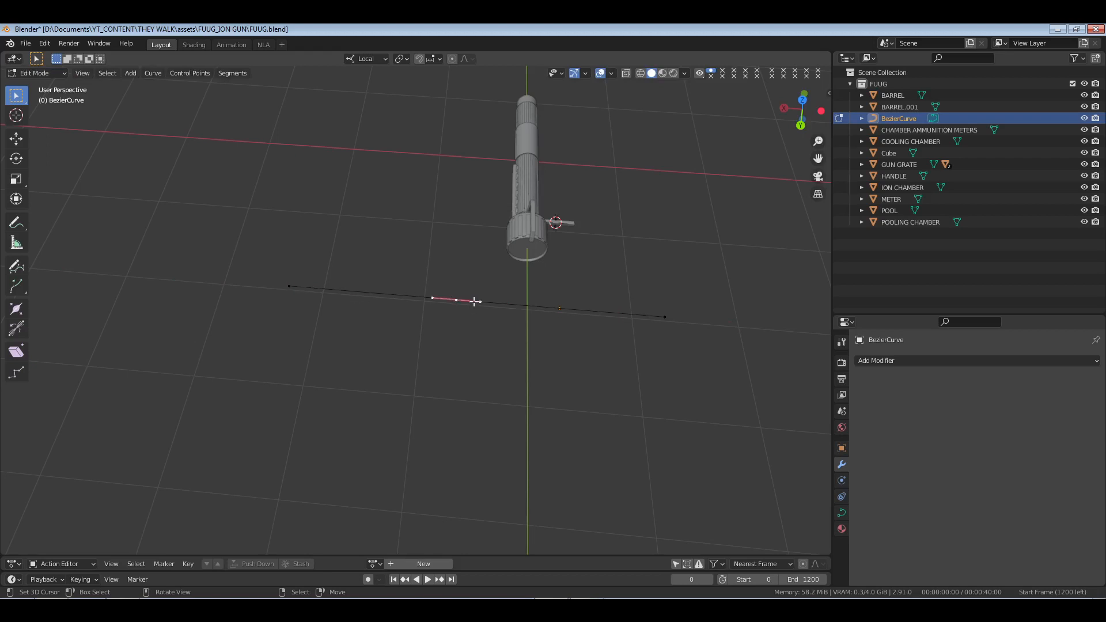
pyautogui.click(16, 138)
pyautogui.moveTo(458, 339); pyautogui.dragTo(467, 283)
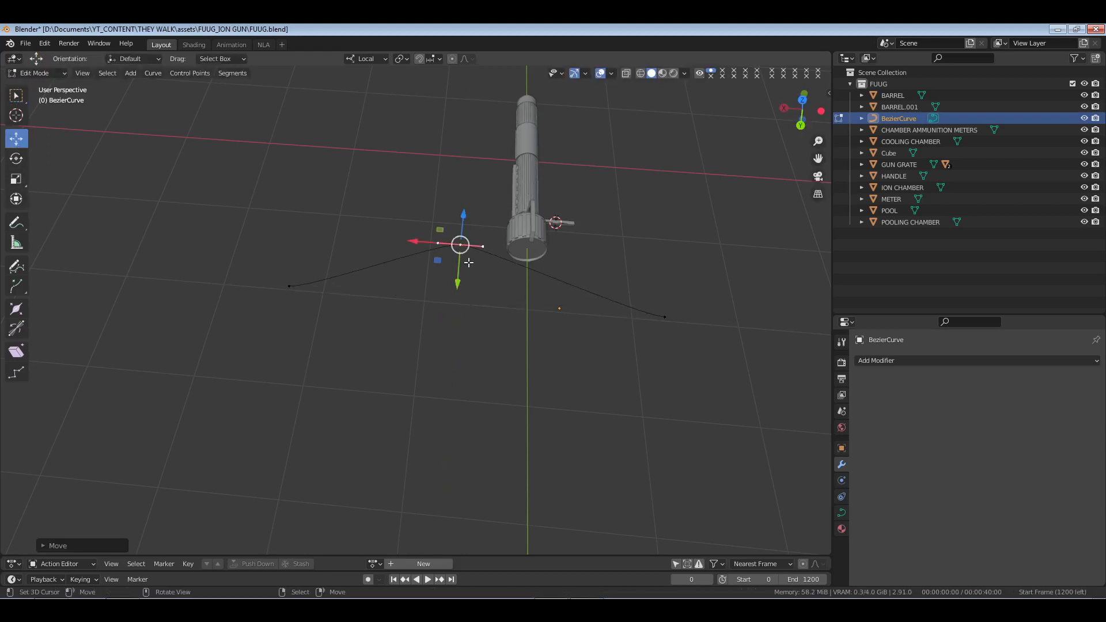
pyautogui.click(289, 287)
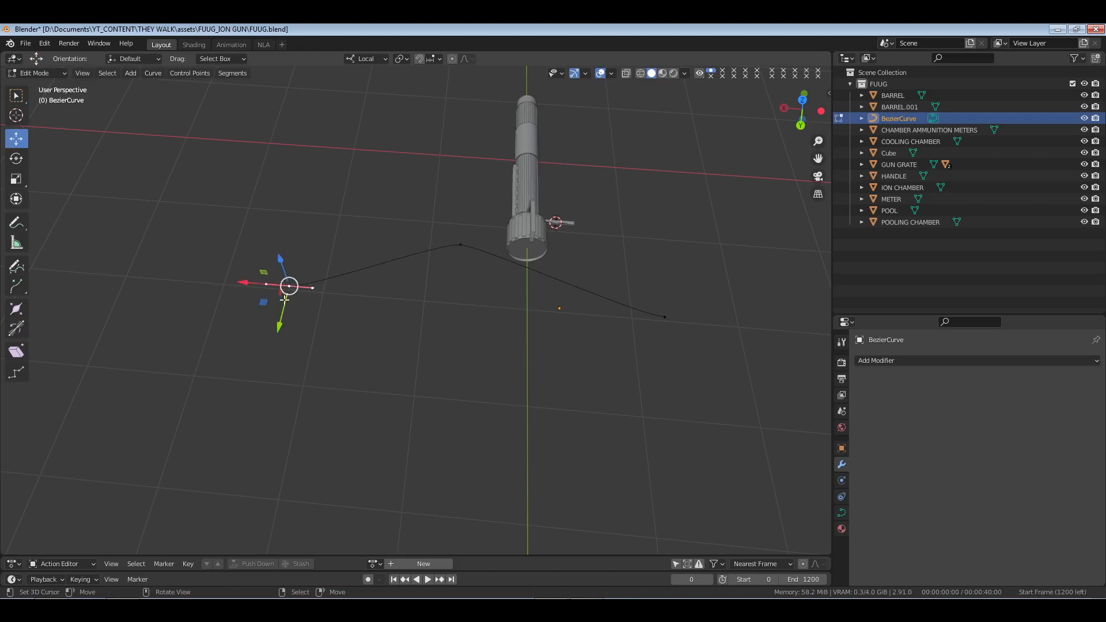
pyautogui.moveTo(243, 284); pyautogui.dragTo(216, 270)
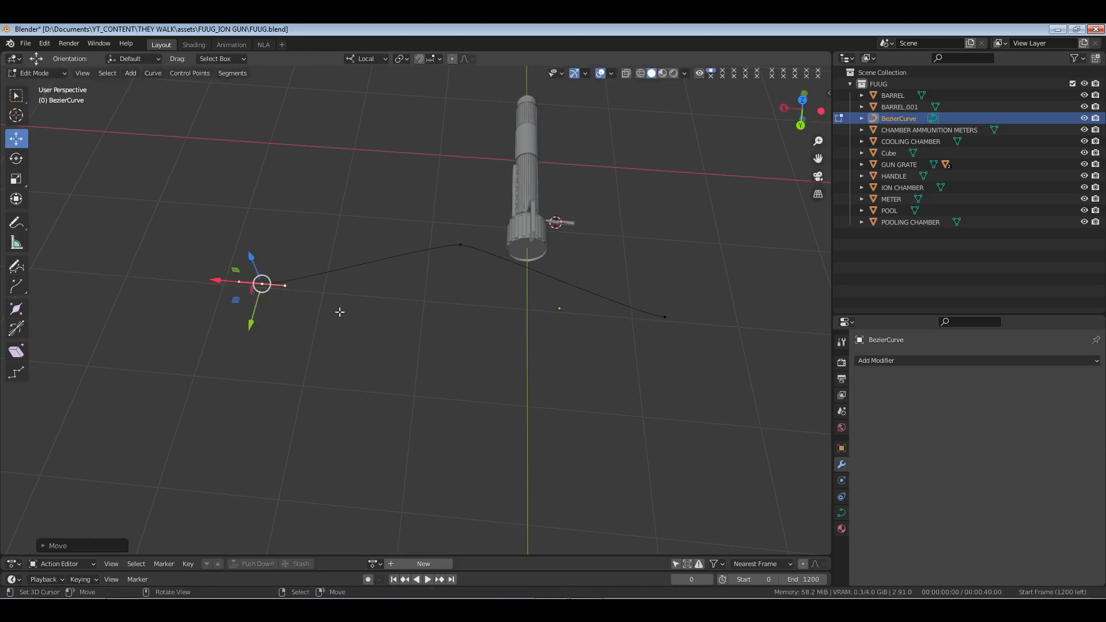
# Tilt the extruded end point's inner handle toward the gun and pull the middle control point slightly back along local Y.
pyautogui.click(284, 288)
pyautogui.moveTo(289, 268); pyautogui.dragTo(283, 311)
pyautogui.click(282, 315)
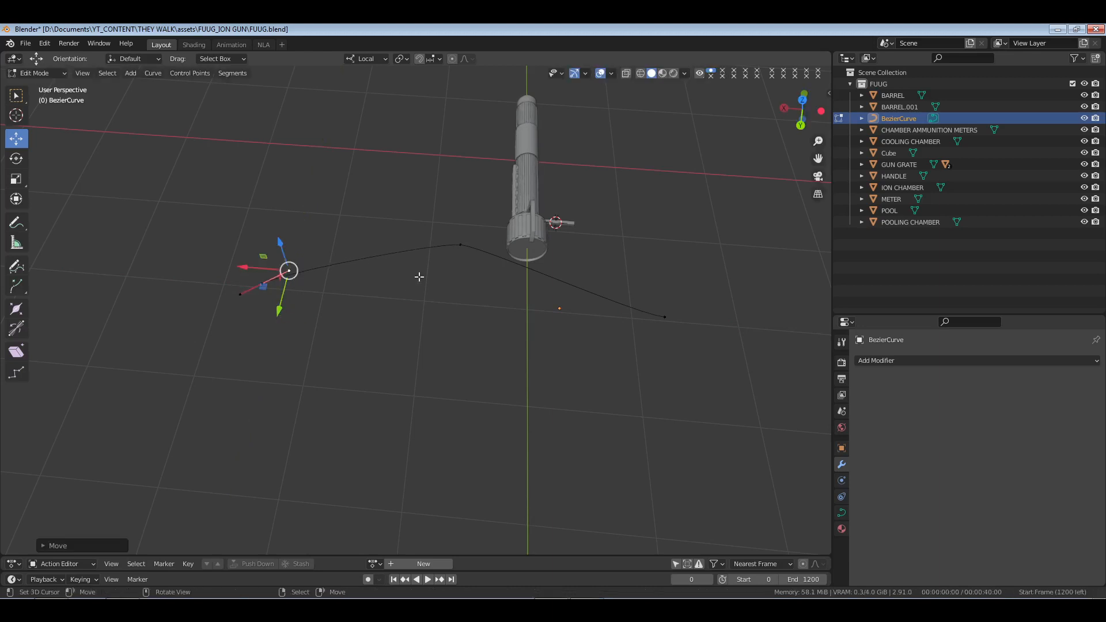
pyautogui.click(460, 245)
pyautogui.moveTo(459, 281); pyautogui.dragTo(459, 295)
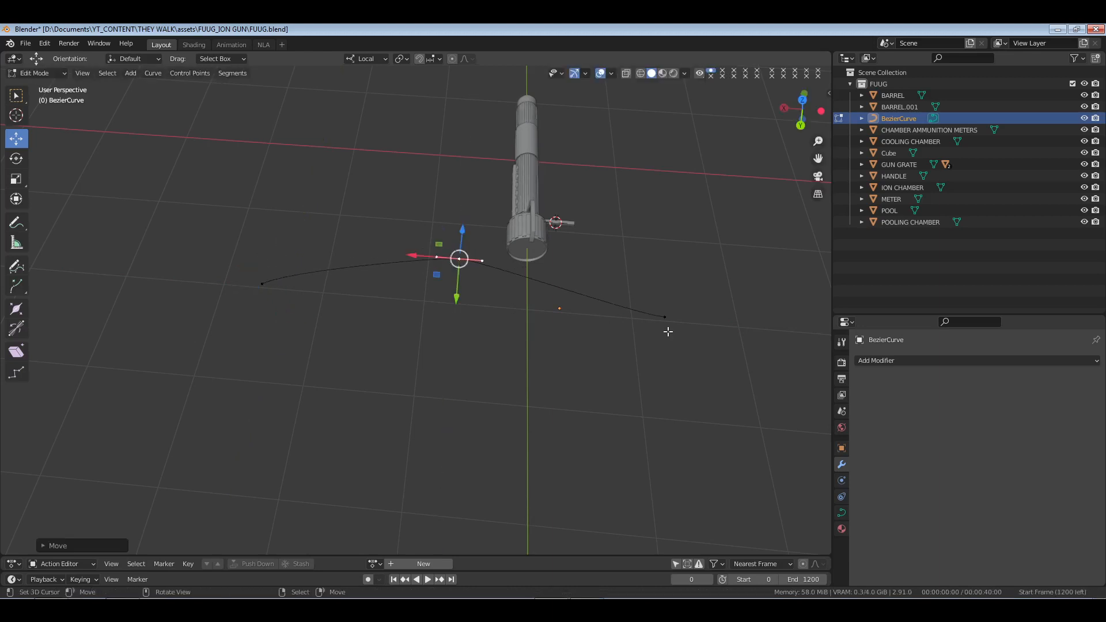
# Shift the inner handle of the curve's opposite end point slightly along local Y to round that end of the bend.
pyautogui.click(666, 321)
pyautogui.click(635, 315)
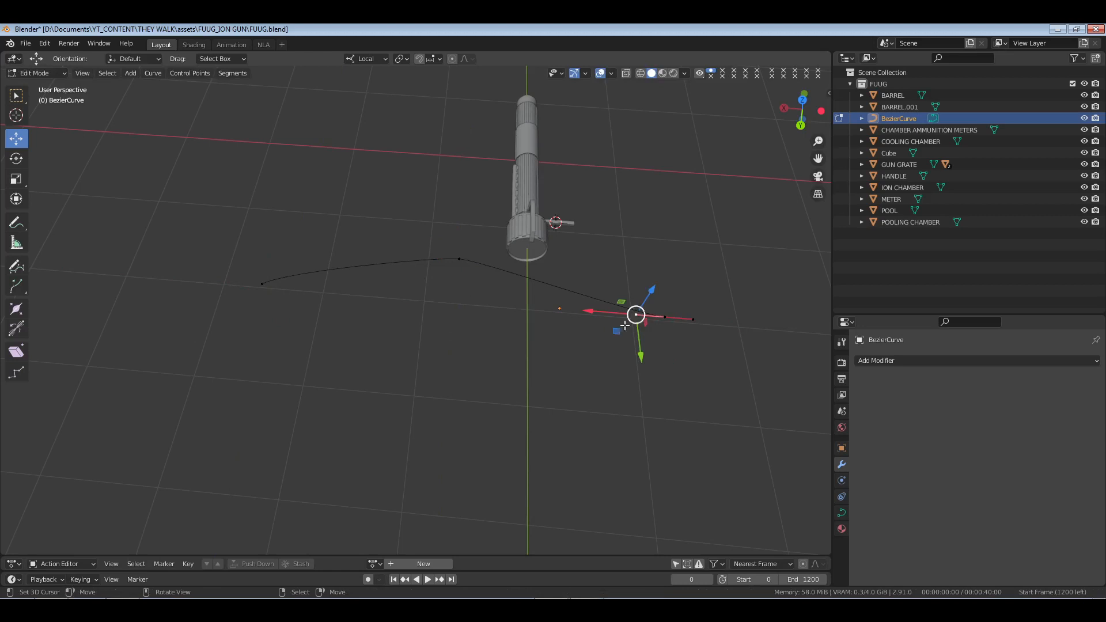
pyautogui.moveTo(641, 356); pyautogui.dragTo(641, 343)
pyautogui.click(546, 355)
# Pull the middle control point slightly away from the gun along local Y and scale up its handles to smooth the arc.
pyautogui.click(460, 260)
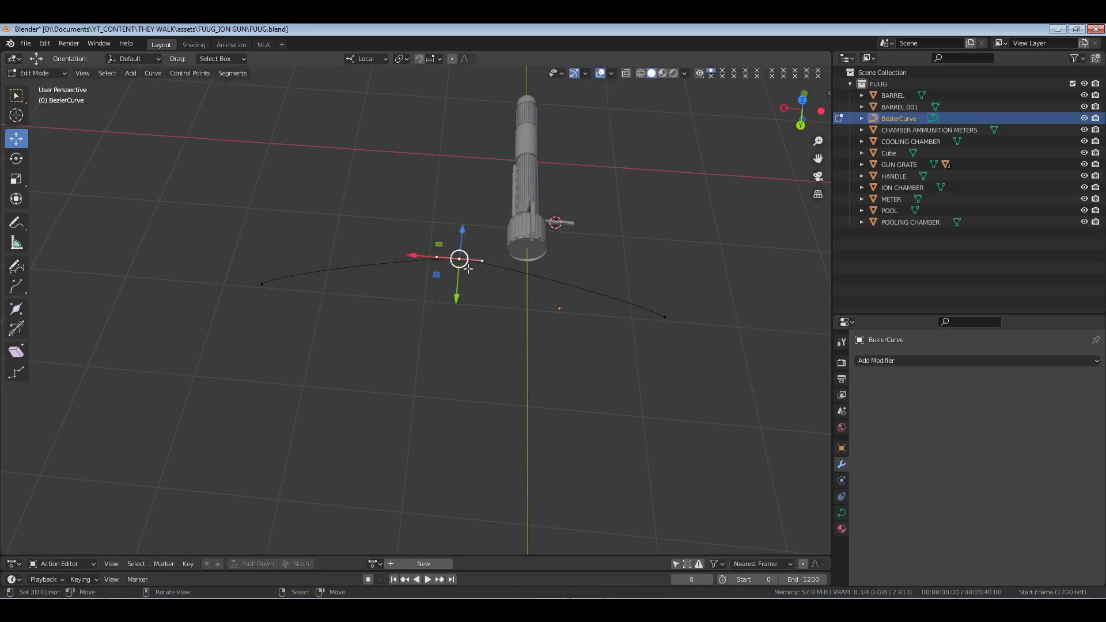
pyautogui.moveTo(461, 300); pyautogui.dragTo(462, 303)
pyautogui.press('s')
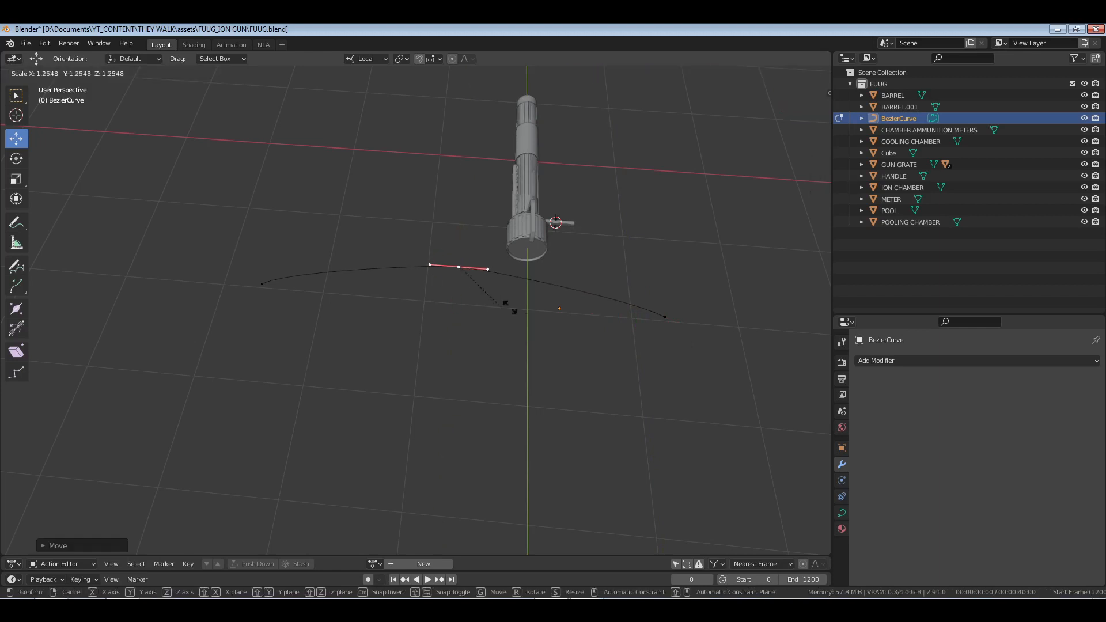
pyautogui.click(602, 309)
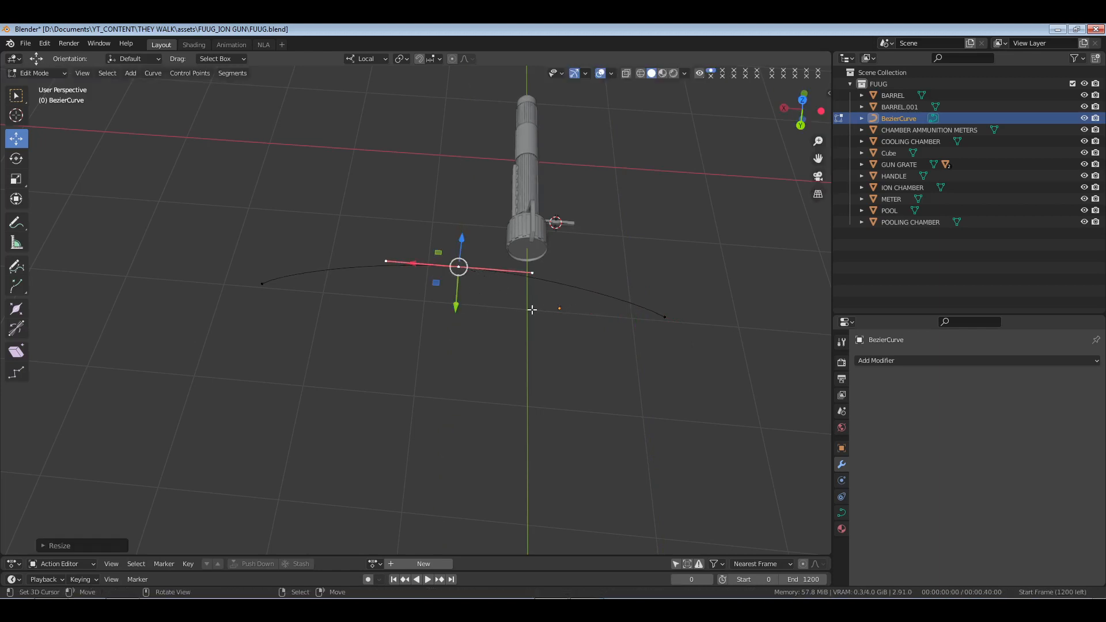
# In top view, rotate the control points at both ends of the curve to steepen its tips.
pyautogui.press('Tab')
pyautogui.moveTo(538, 311); pyautogui.dragTo(530, 340, button='middle')
pyautogui.press('KP_7')
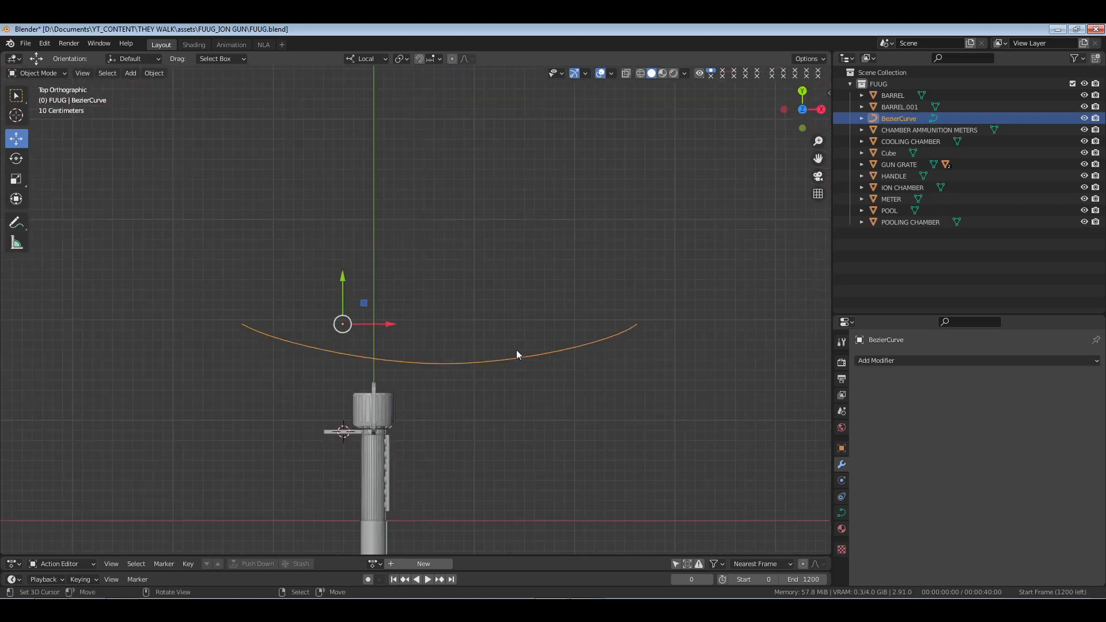
pyautogui.press('Tab')
pyautogui.click(242, 324)
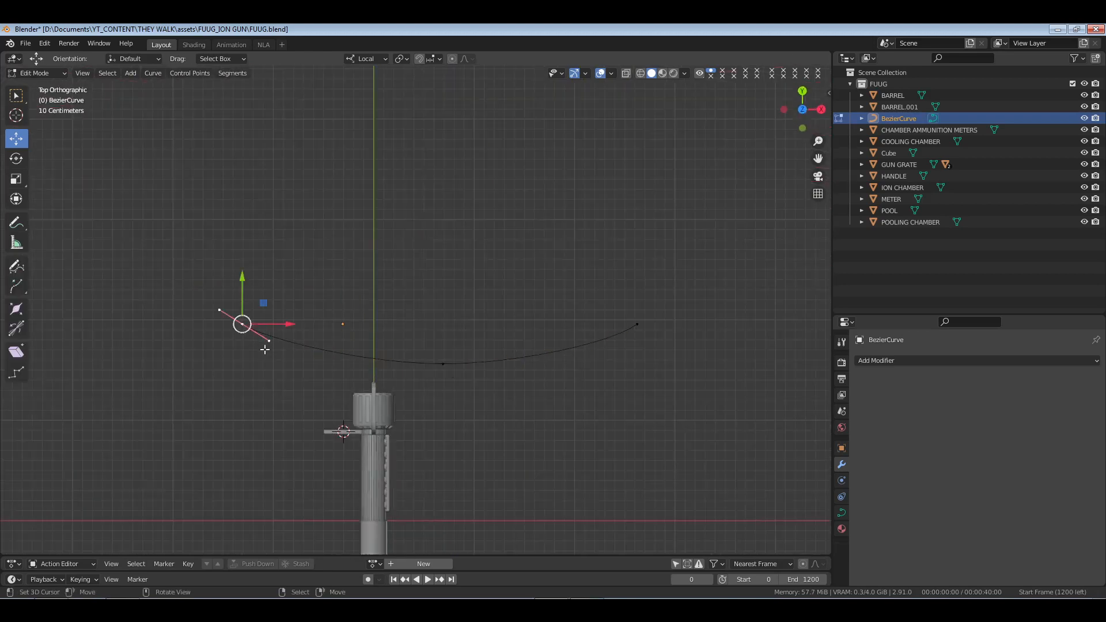
pyautogui.press('r')
pyautogui.click(341, 374)
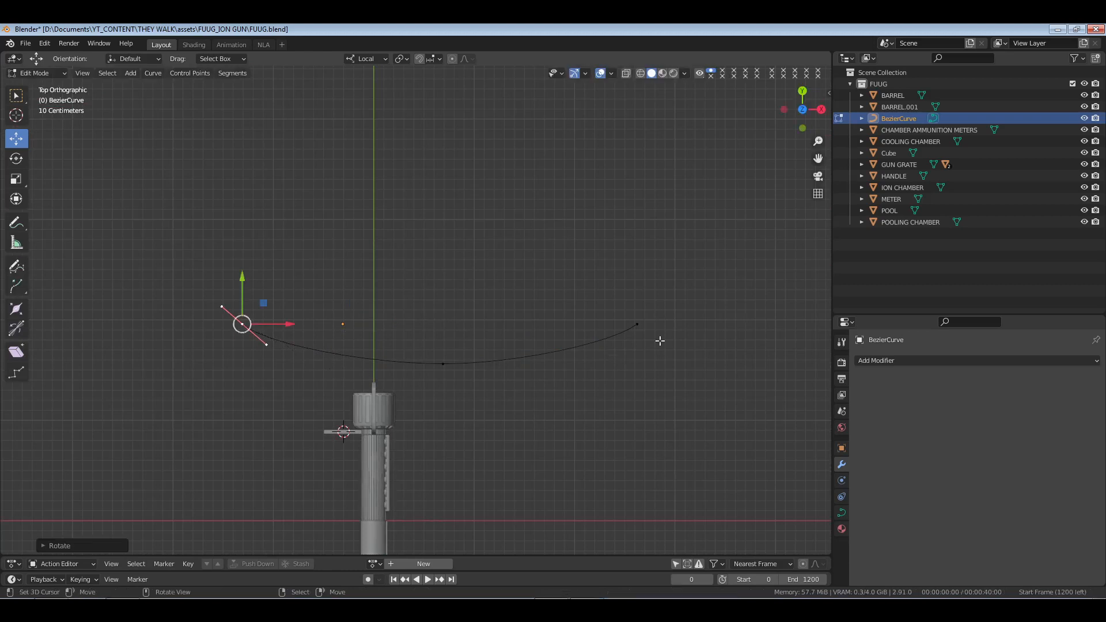
pyautogui.click(644, 327)
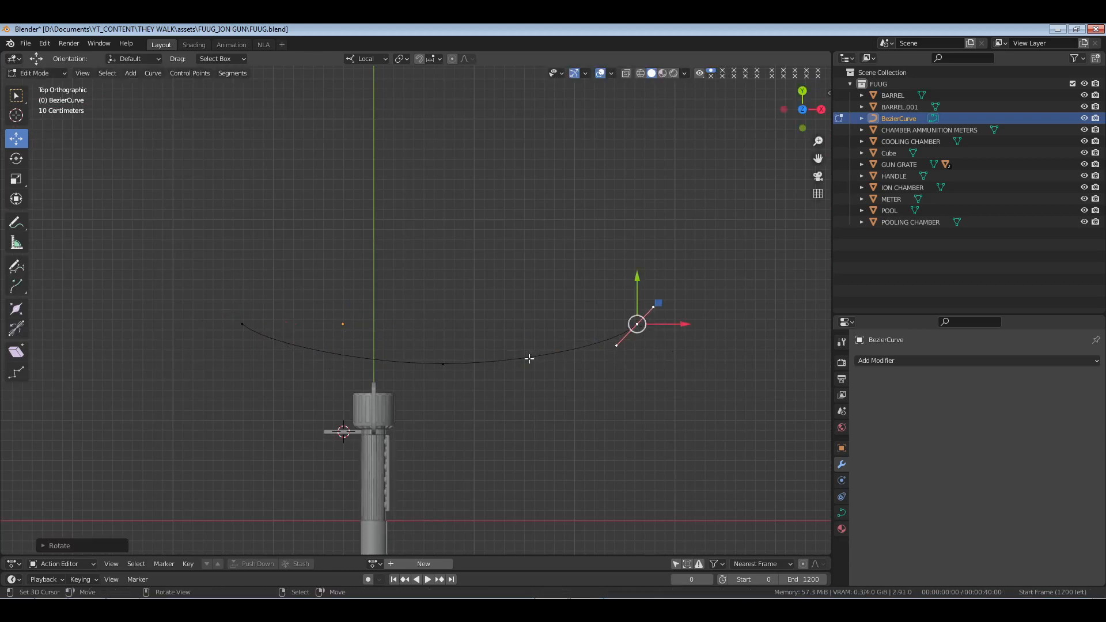
# Move the curve's middle control point along local X to center it between the two end points.
pyautogui.click(443, 364)
pyautogui.moveTo(490, 367); pyautogui.dragTo(499, 366)
pyautogui.rightClick(587, 398)
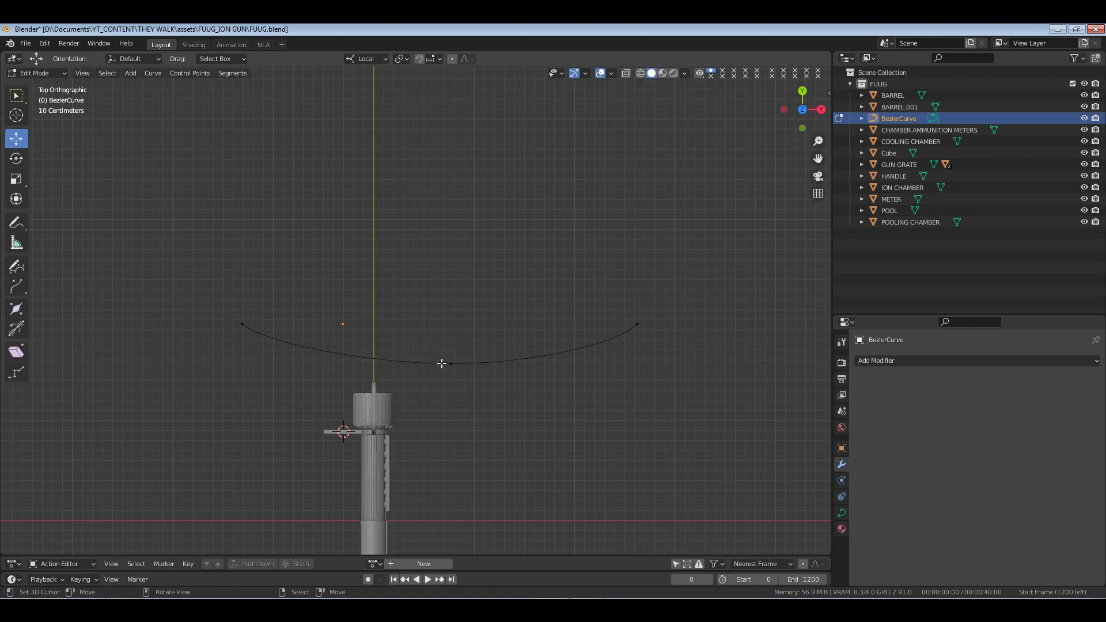
pyautogui.click(451, 364)
pyautogui.moveTo(495, 365); pyautogui.dragTo(482, 365)
pyautogui.rightClick(607, 418)
# Try a round bevel depth of 0.03 m on the Bezier curve and return the depth to 0 m.
pyautogui.click(842, 513)
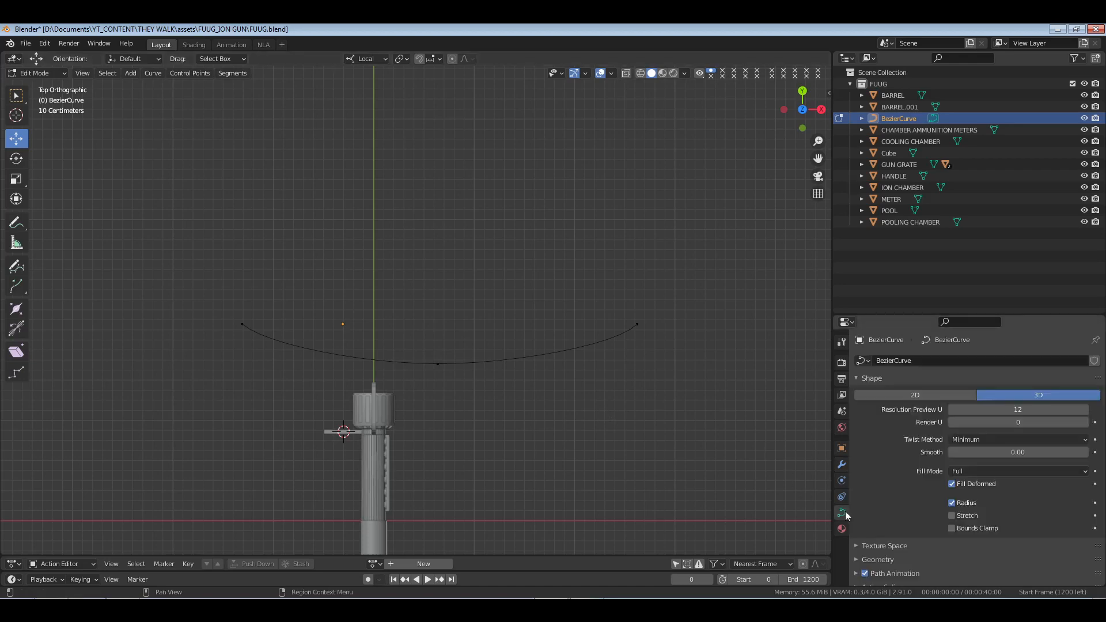
pyautogui.scroll(-2, 887, 533)
pyautogui.click(886, 524)
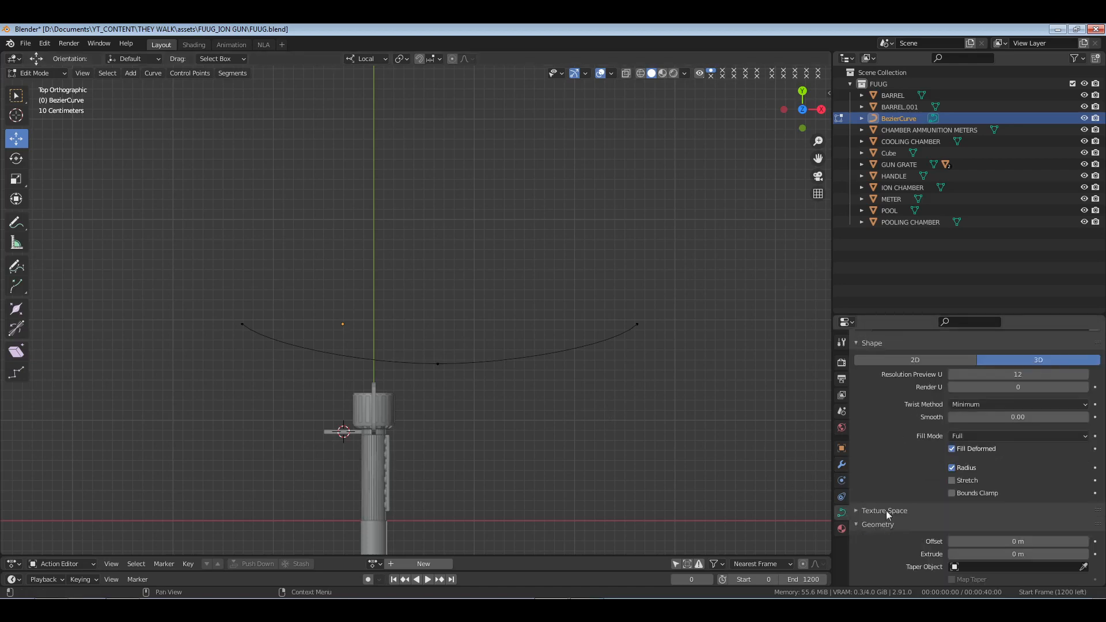
pyautogui.scroll(-6, 892, 501)
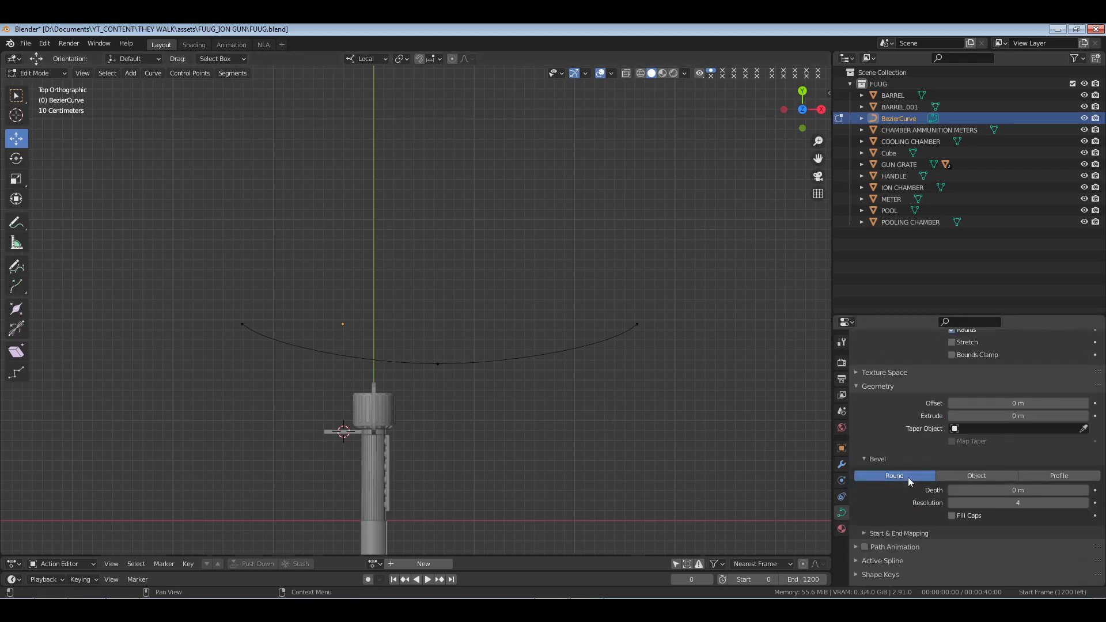
pyautogui.click(1085, 490)
pyautogui.click(1085, 490)
pyautogui.click(1085, 491)
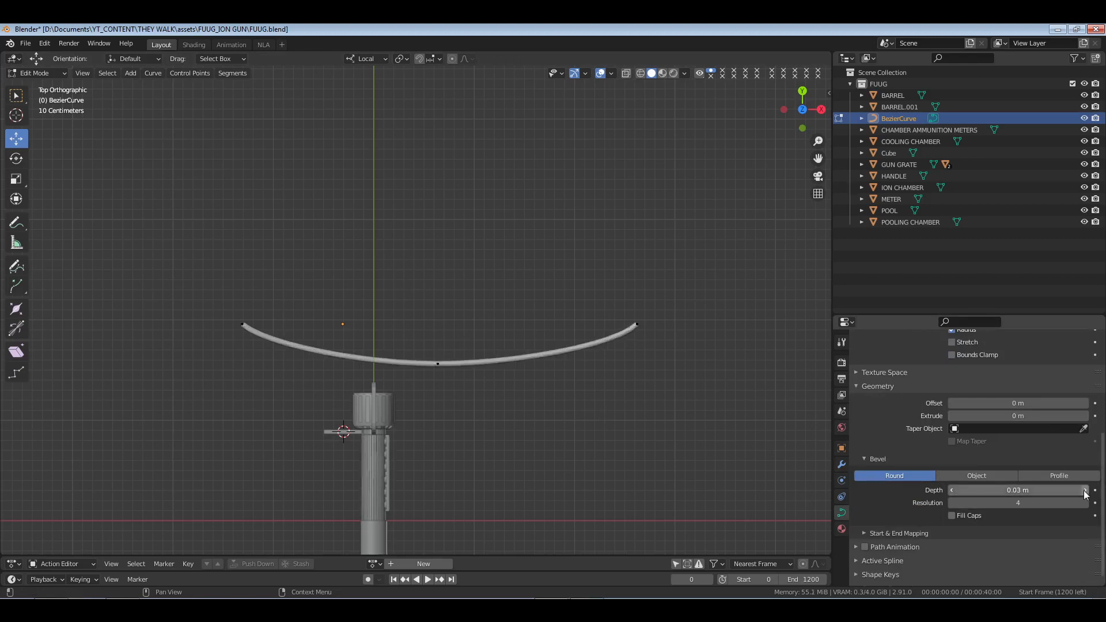
pyautogui.click(951, 490)
pyautogui.click(951, 490)
pyautogui.click(951, 490)
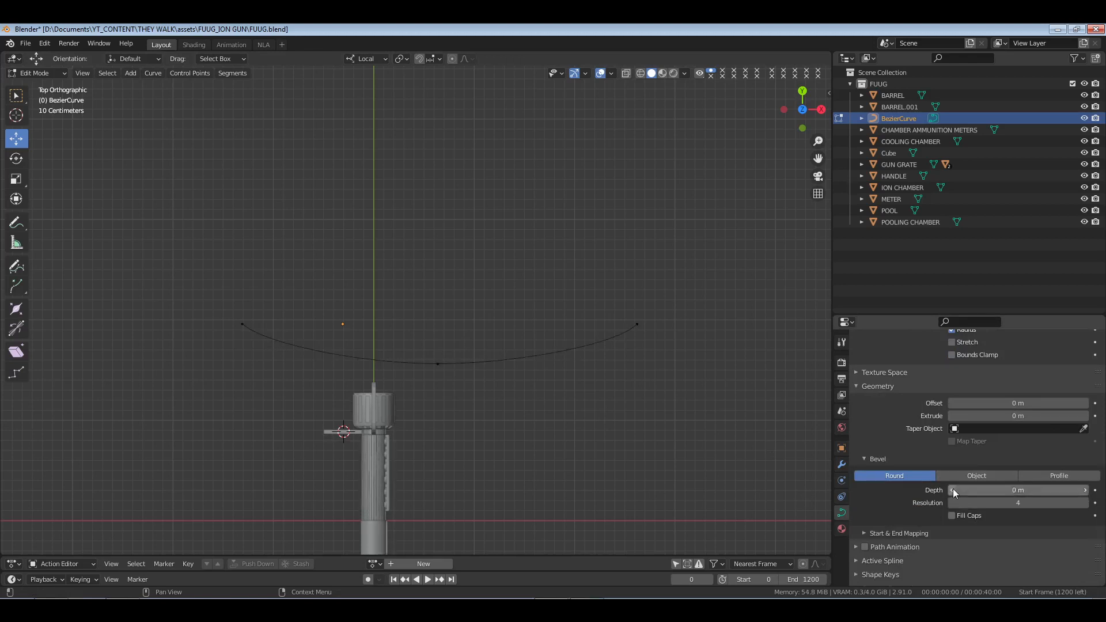
# Leave curve editing and add a Curve modifier to the Cube block, using BezierCurve as the curve object.
pyautogui.click(889, 153)
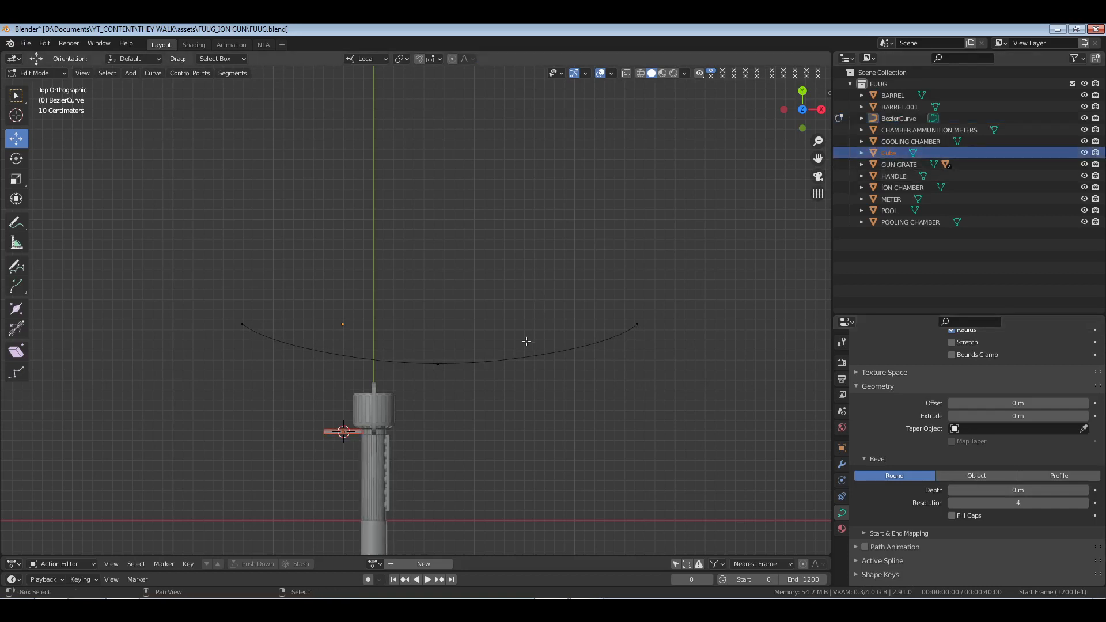
pyautogui.keyDown('shift'); pyautogui.moveTo(526, 341); pyautogui.dragTo(516, 296, button='middle'); pyautogui.keyUp('shift')
pyautogui.press('Tab')
pyautogui.click(885, 154)
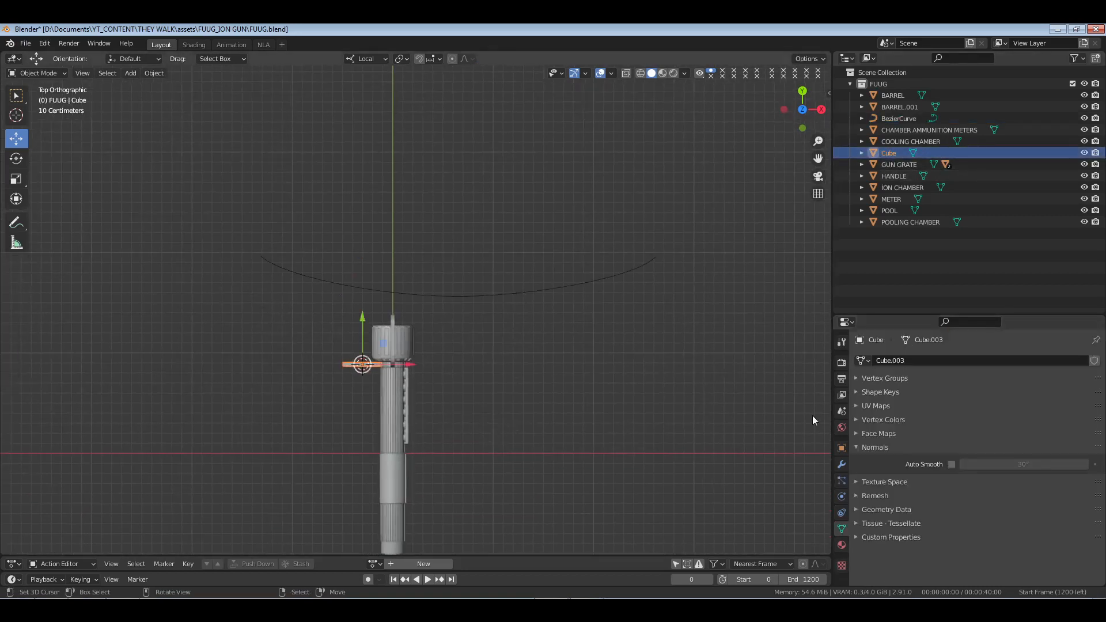
pyautogui.click(841, 464)
pyautogui.click(986, 361)
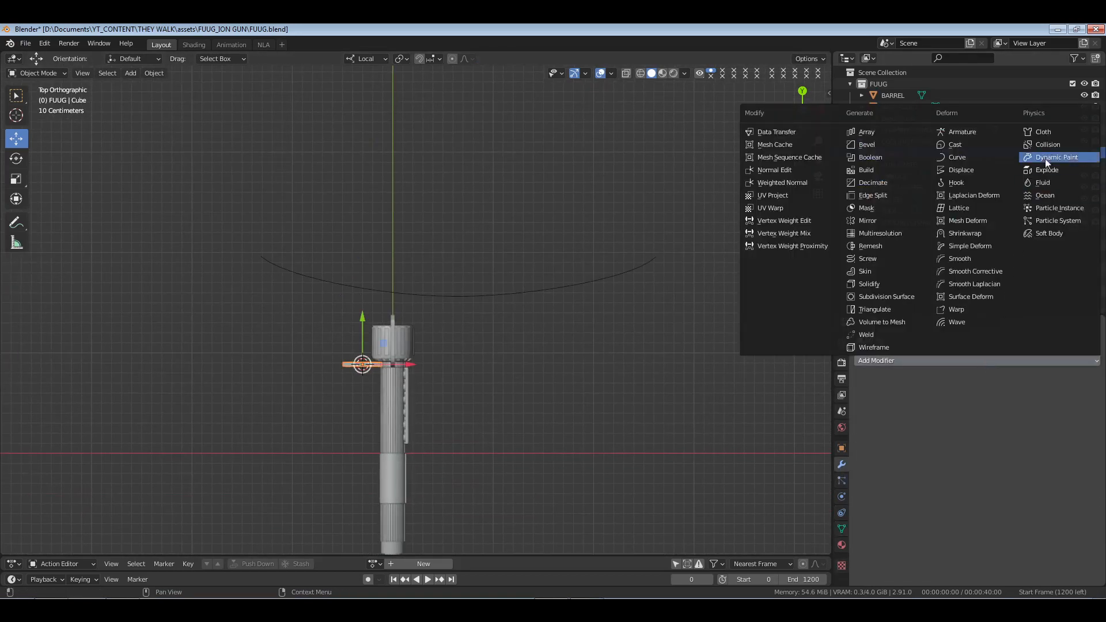
pyautogui.click(972, 157)
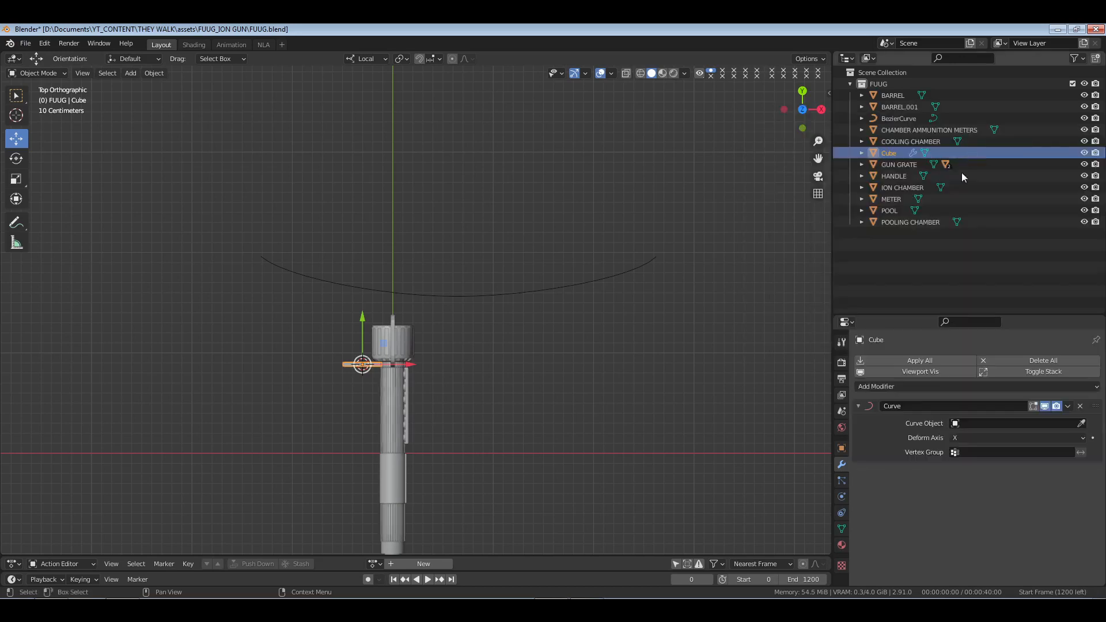
pyautogui.click(1081, 423)
pyautogui.click(546, 292)
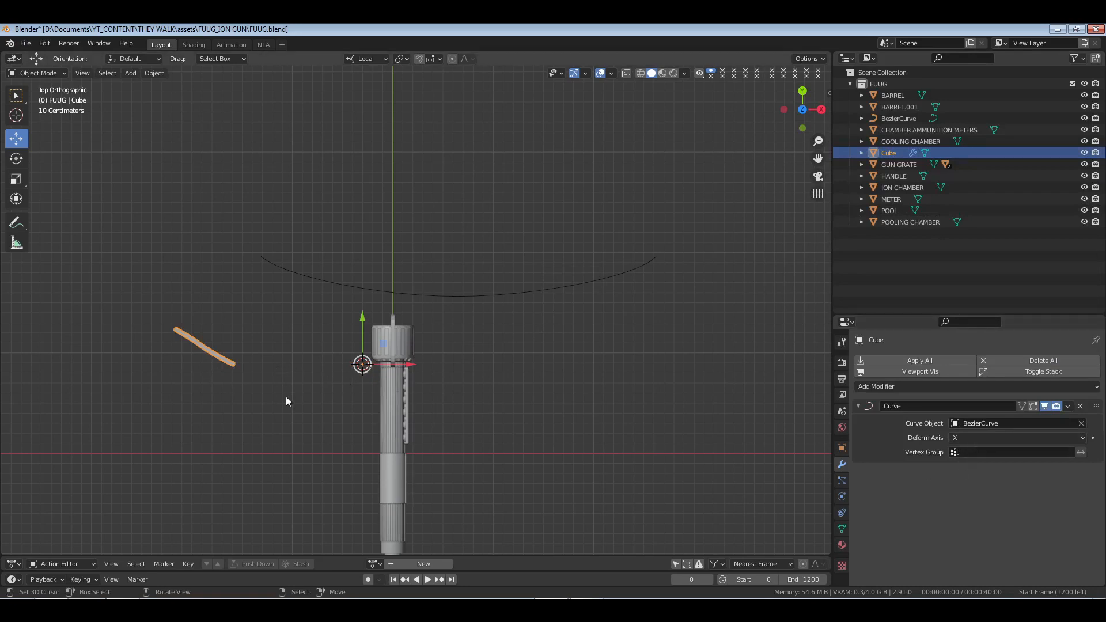
# Slide the Cube block along local X by a little over 0.2 m so it bends along the curve.
pyautogui.press('g')
pyautogui.press('x')
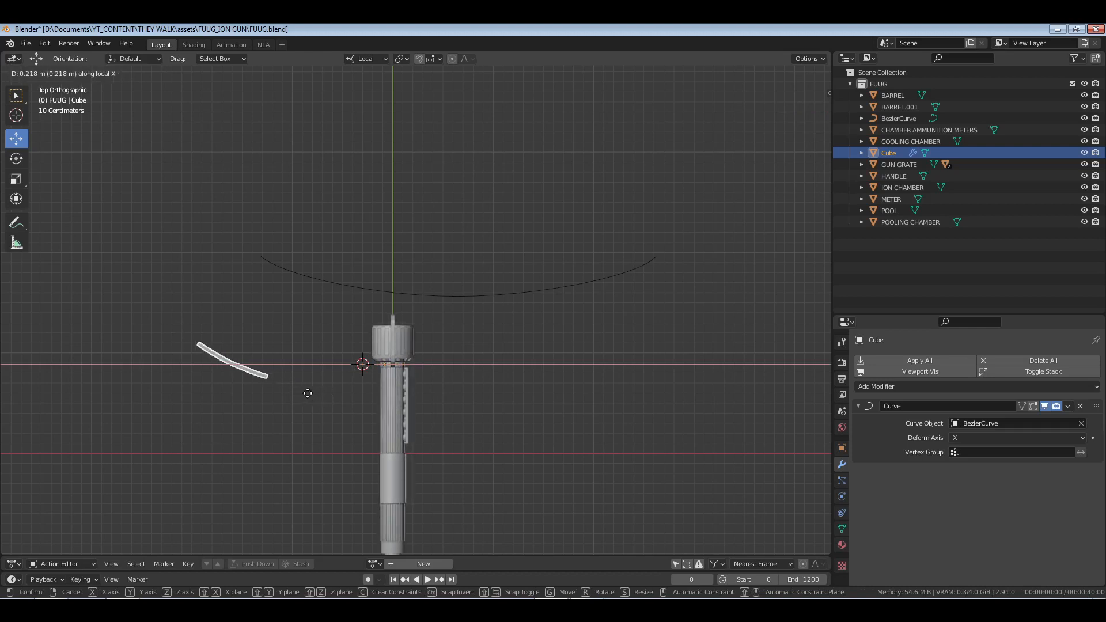
pyautogui.click(309, 394)
# Try applying all modifiers on the Cube and setting its origin to the center of mass (surface).
pyautogui.click(927, 361)
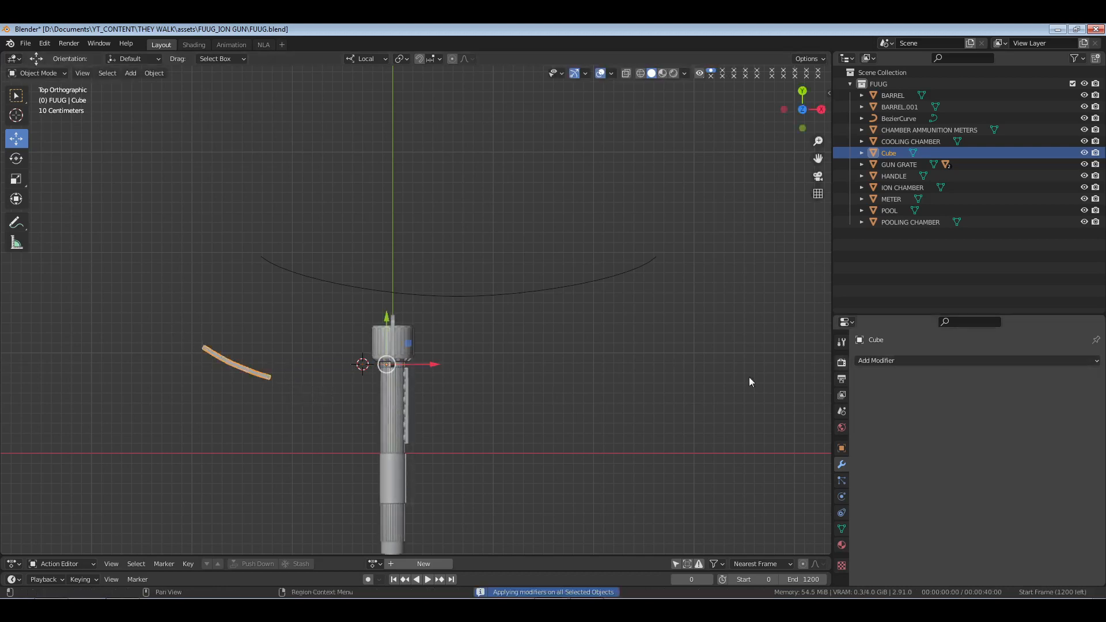
pyautogui.click(150, 74)
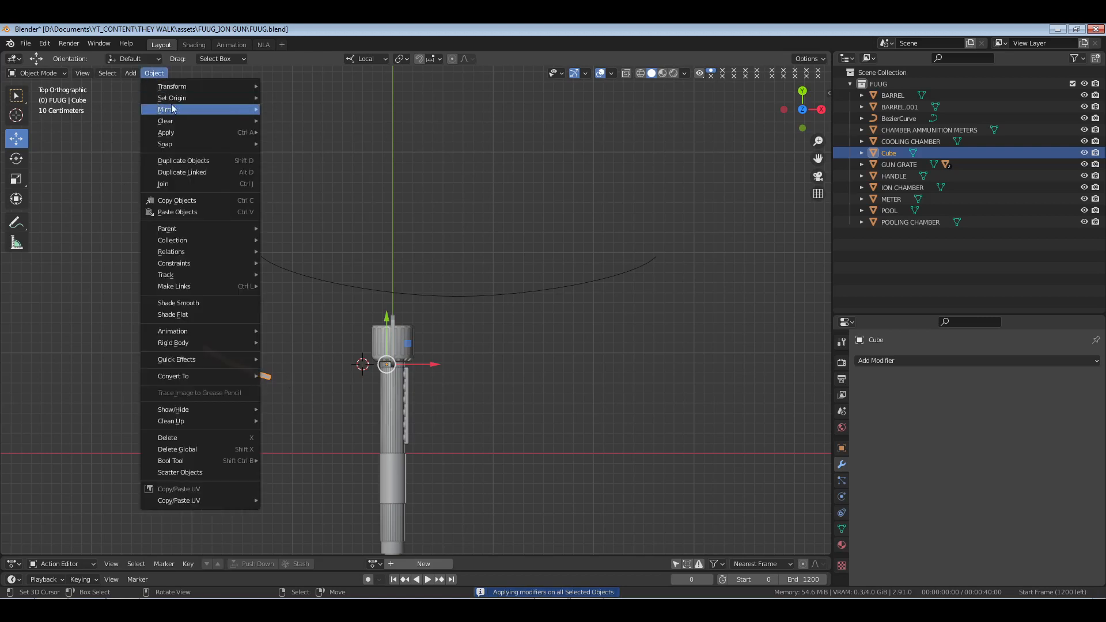
pyautogui.moveTo(178, 98)
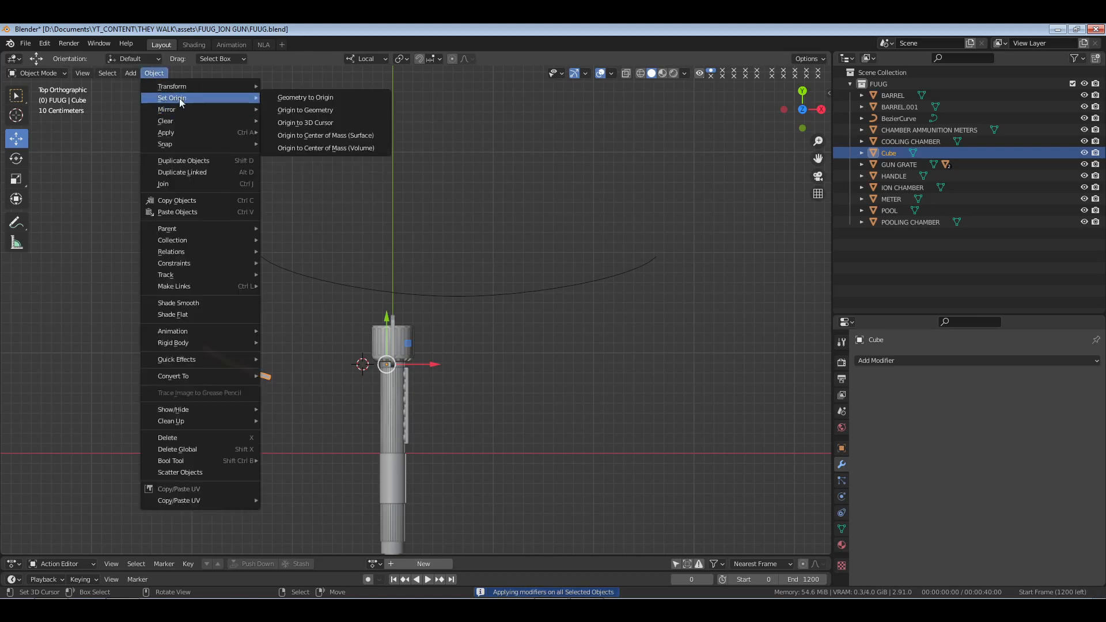
pyautogui.click(315, 136)
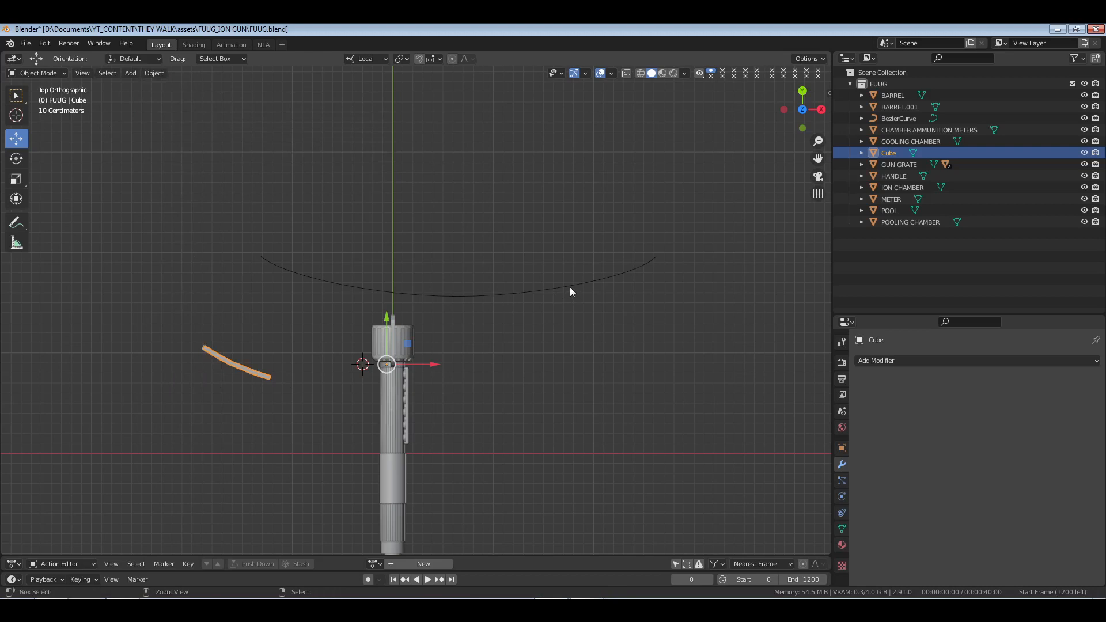
# Edit the Bezier curve and move its middle control point along local Y toward the gun to deepen the arc.
pyautogui.click(487, 296)
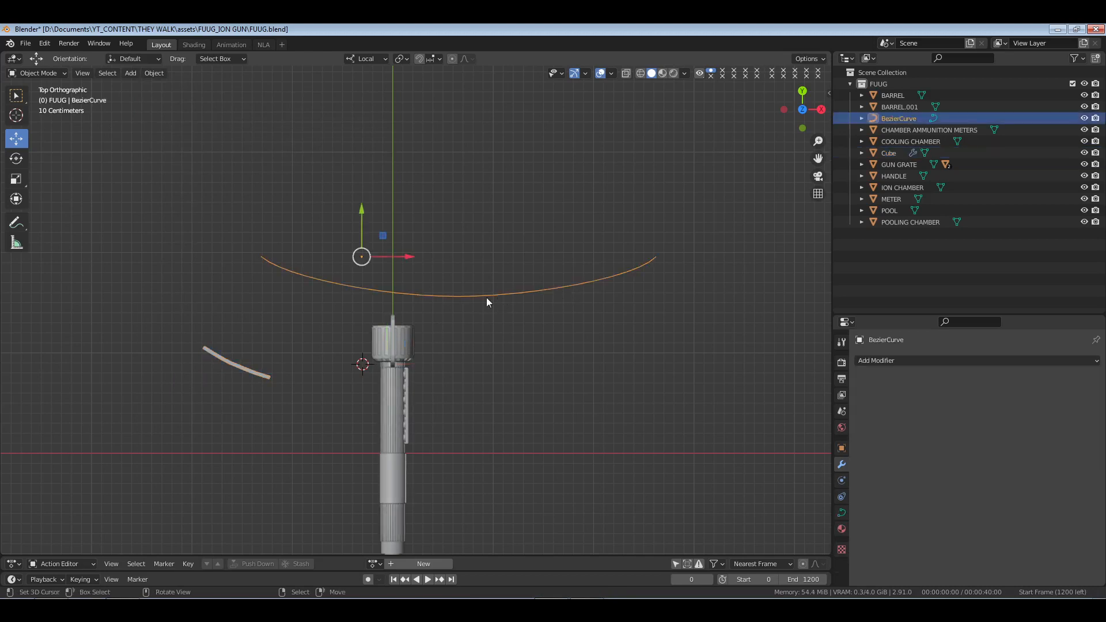
pyautogui.press('Tab')
pyautogui.click(456, 296)
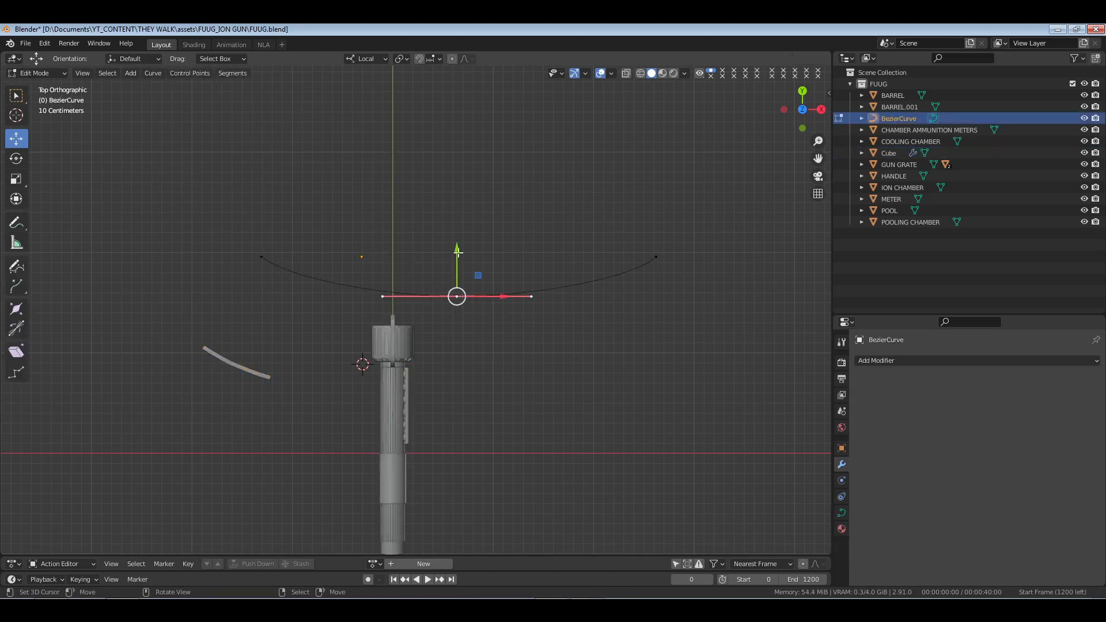
pyautogui.moveTo(458, 252); pyautogui.dragTo(458, 316)
# Rotate the curve's end point nearest the bent block to a steeper angle and move it inward along local X.
pyautogui.click(262, 258)
pyautogui.press('r')
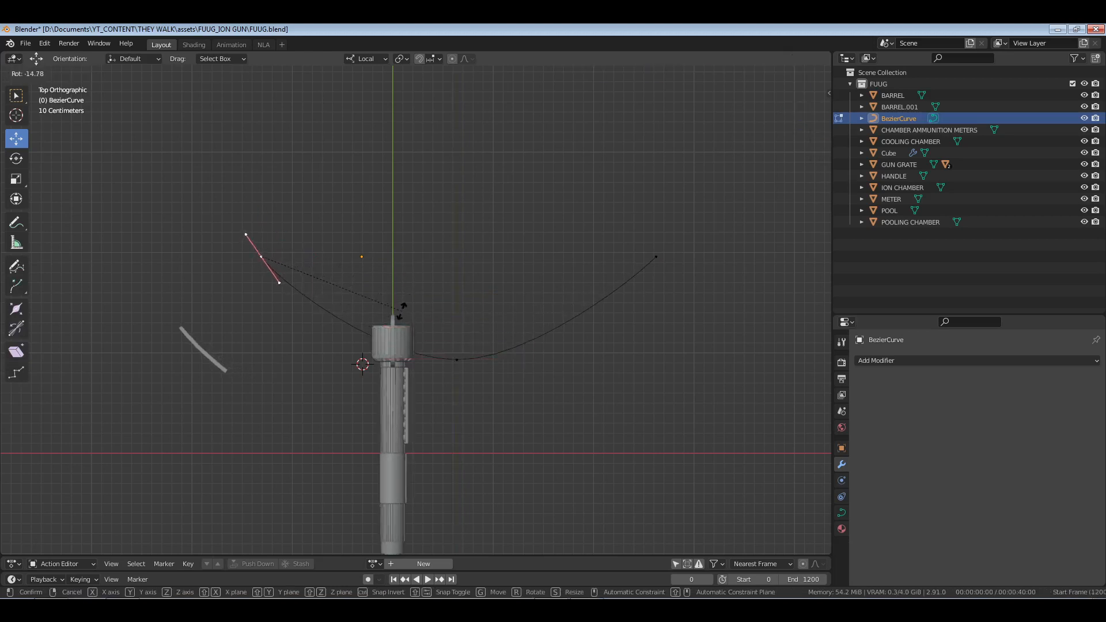
pyautogui.click(306, 295)
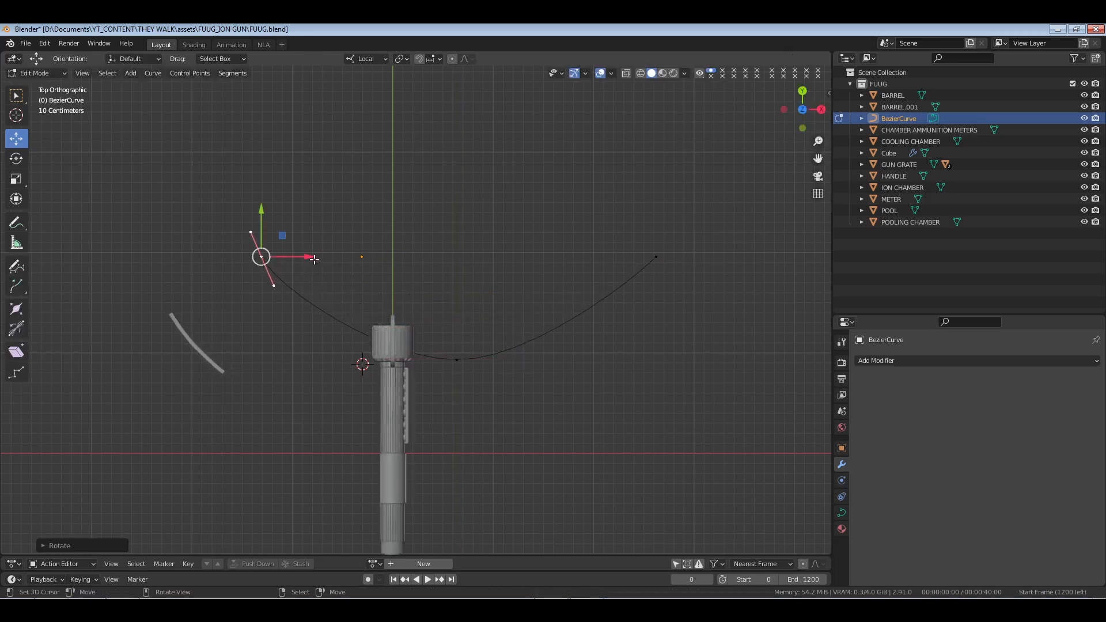
pyautogui.moveTo(314, 260); pyautogui.dragTo(351, 257)
pyautogui.click(458, 370)
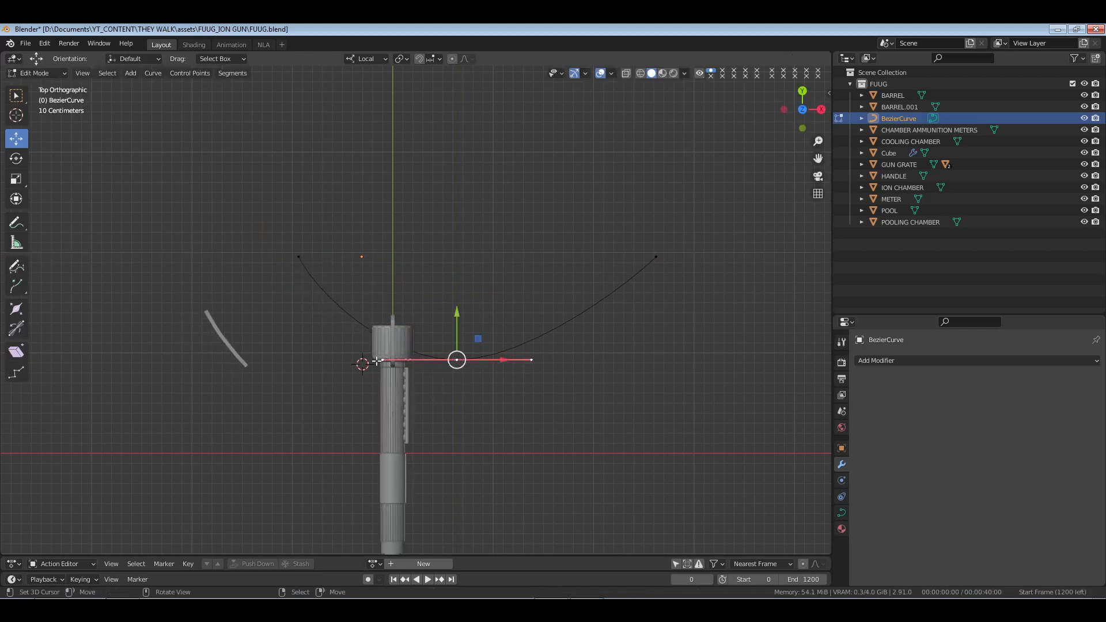
# Rotate the curve's middle control point slightly and move its far end point inward and toward the gun by about 0.8 m.
pyautogui.press('r')
pyautogui.click(624, 387)
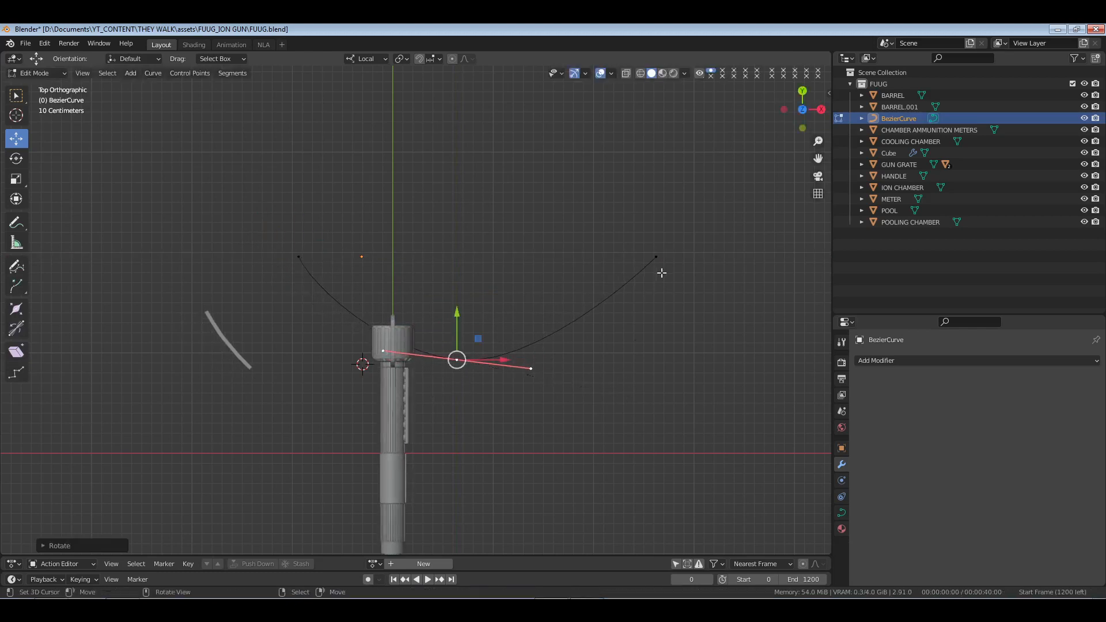
pyautogui.click(656, 256)
pyautogui.press('r')
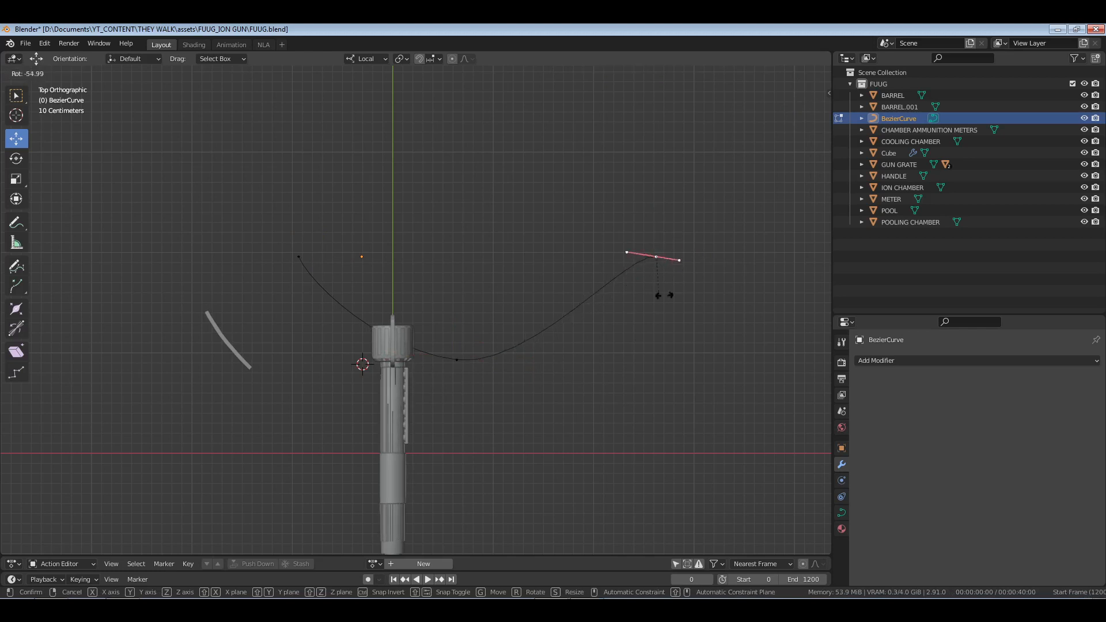
pyautogui.rightClick(668, 283)
pyautogui.press('g')
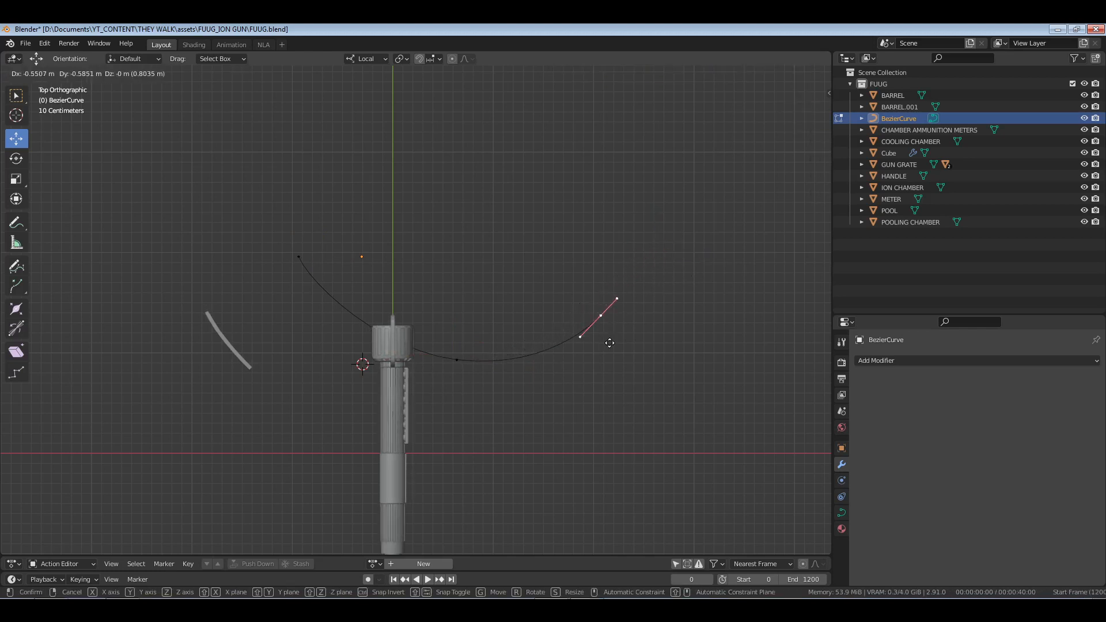
pyautogui.click(610, 343)
pyautogui.press('Tab')
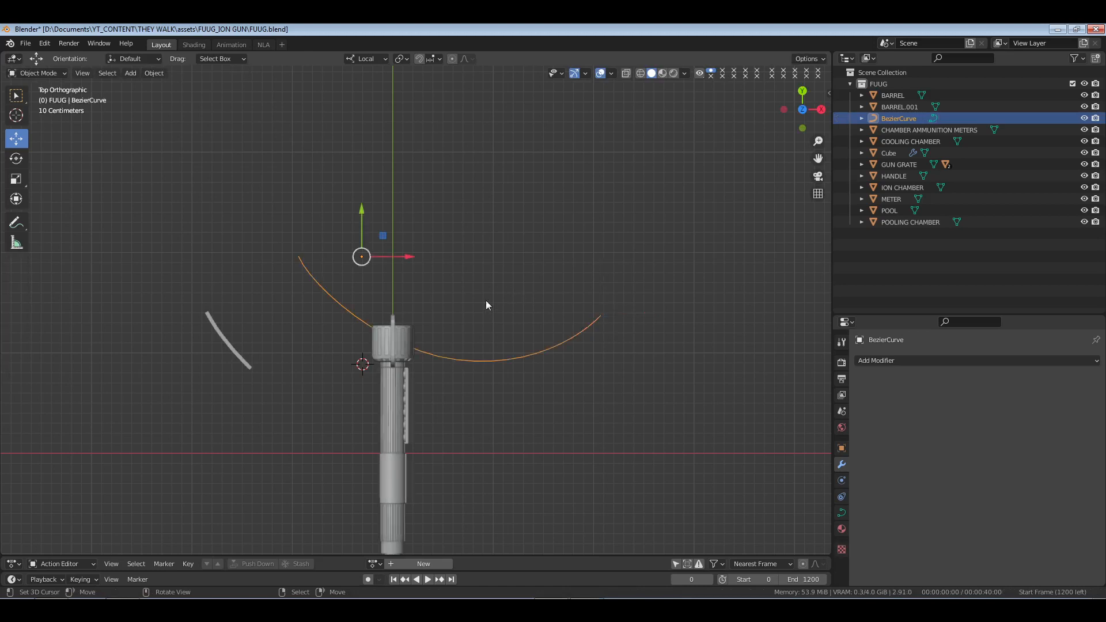
pyautogui.click(241, 357)
pyautogui.press('g')
pyautogui.press('x')
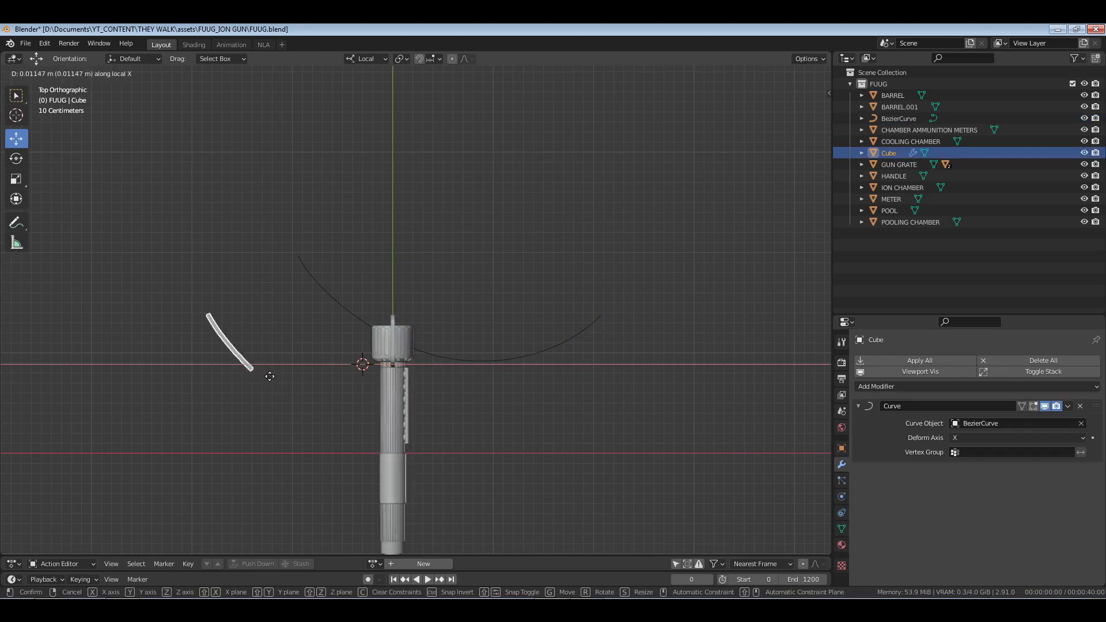
pyautogui.rightClick(299, 383)
# Delete the Bezier curve's far end control point on the side away from the bent block.
pyautogui.click(441, 369)
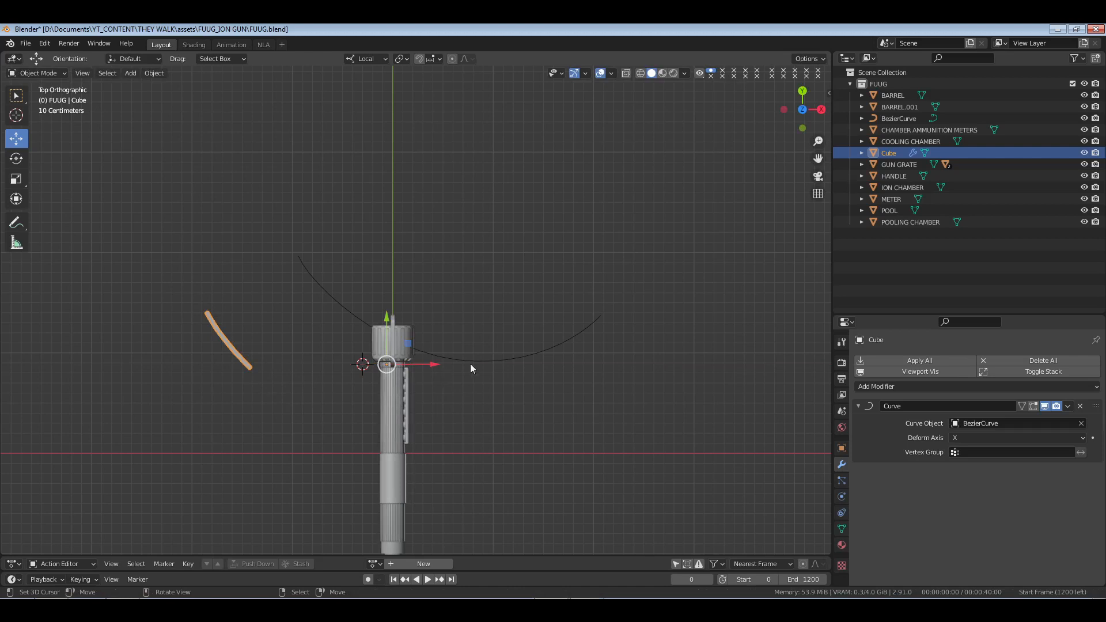
pyautogui.press('Tab')
pyautogui.click(600, 317)
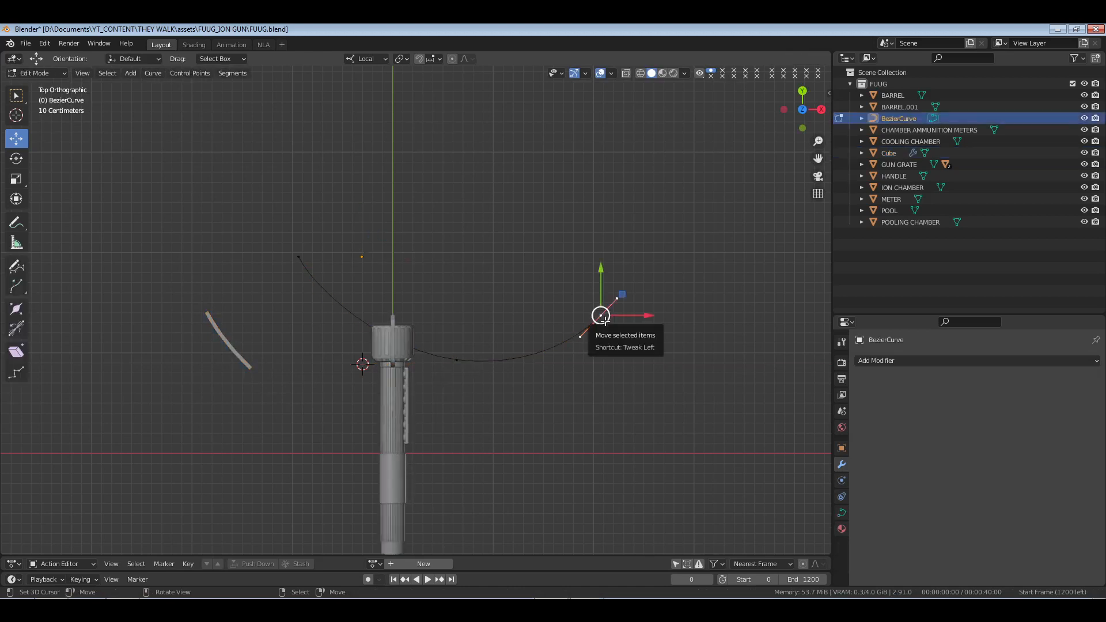
pyautogui.press('x')
pyautogui.click(604, 321)
# Rotate the curve's remaining middle point to slope upward and move it onto the pooling chamber to tighten the arc.
pyautogui.click(457, 360)
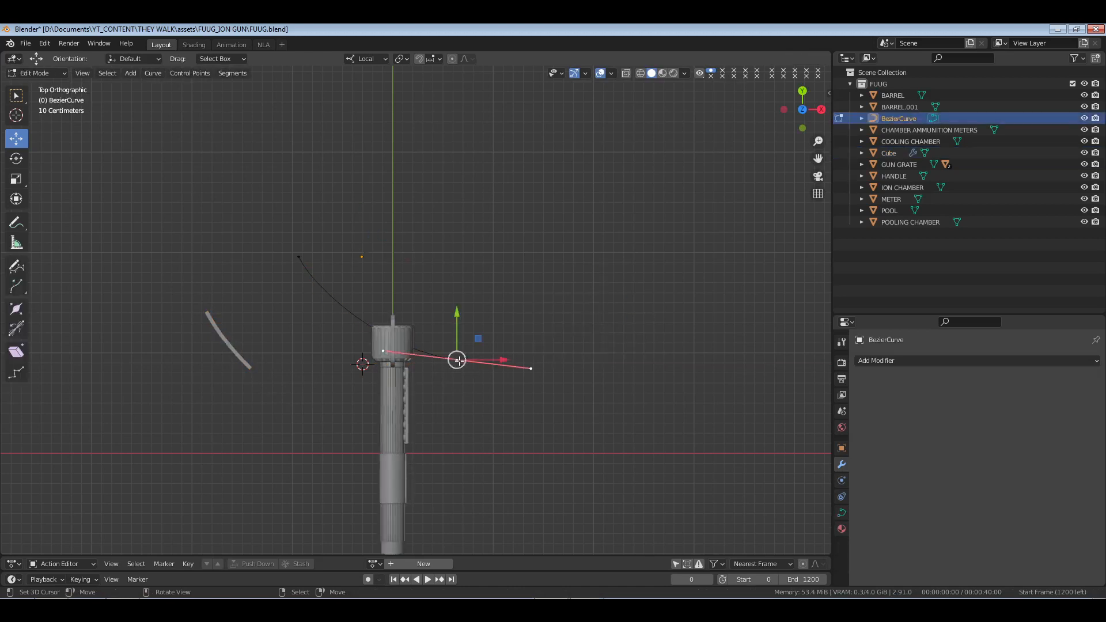
pyautogui.moveTo(498, 362)
pyautogui.mouseDown()
pyautogui.moveTo(567, 362)
pyautogui.moveTo(486, 361)
pyautogui.moveTo(504, 359)
pyautogui.mouseUp()
pyautogui.press('r')
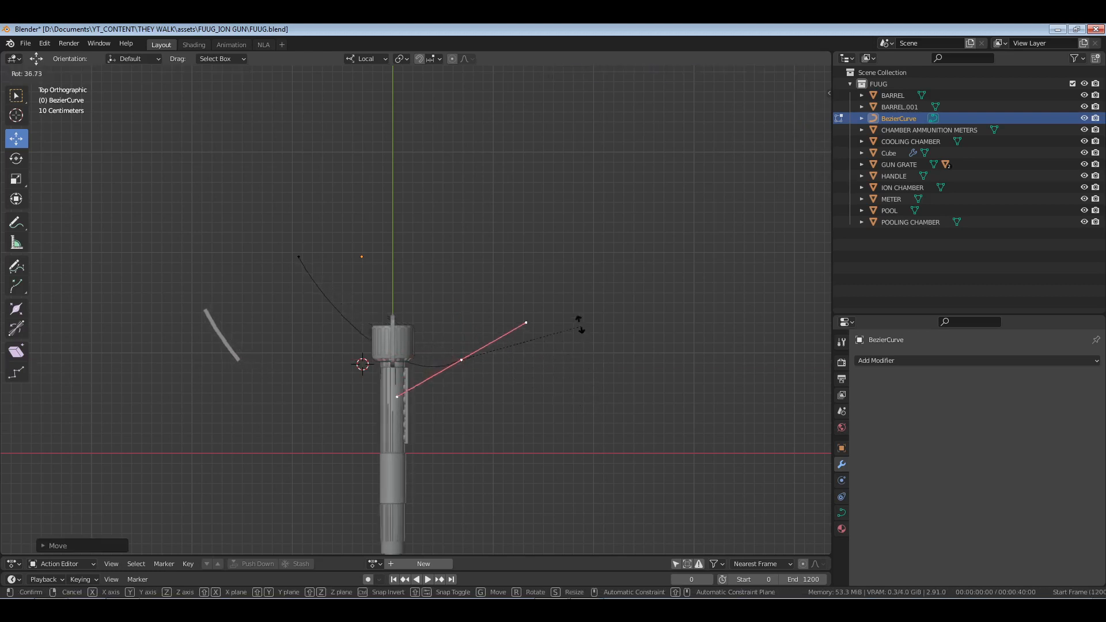
pyautogui.click(470, 349)
pyautogui.press('r')
pyautogui.click(491, 367)
pyautogui.press('g')
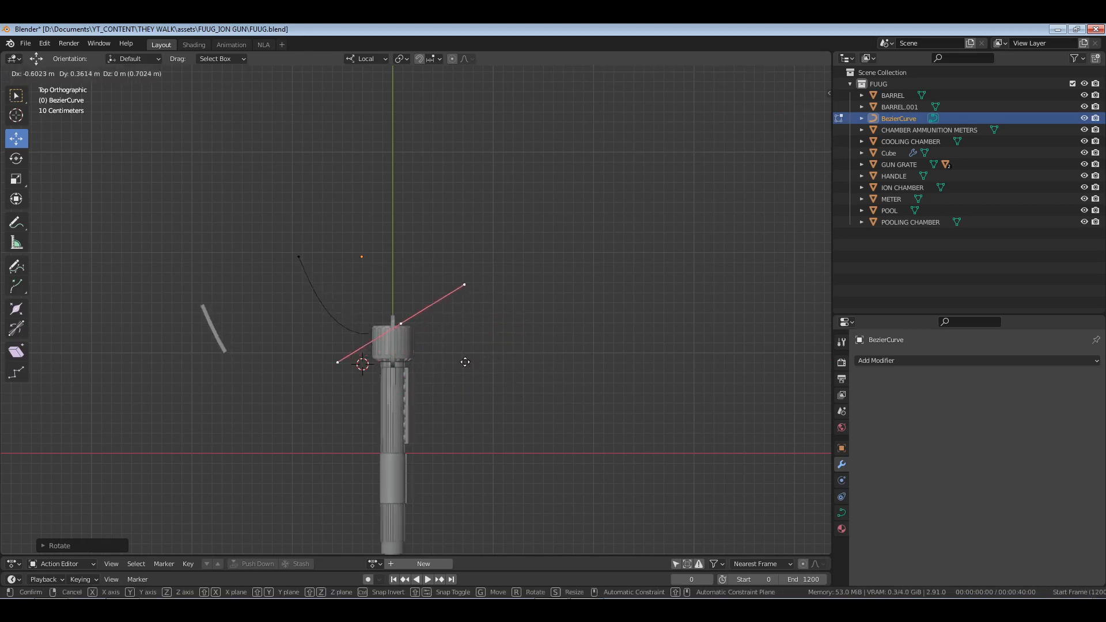
pyautogui.click(457, 369)
pyautogui.press('Tab')
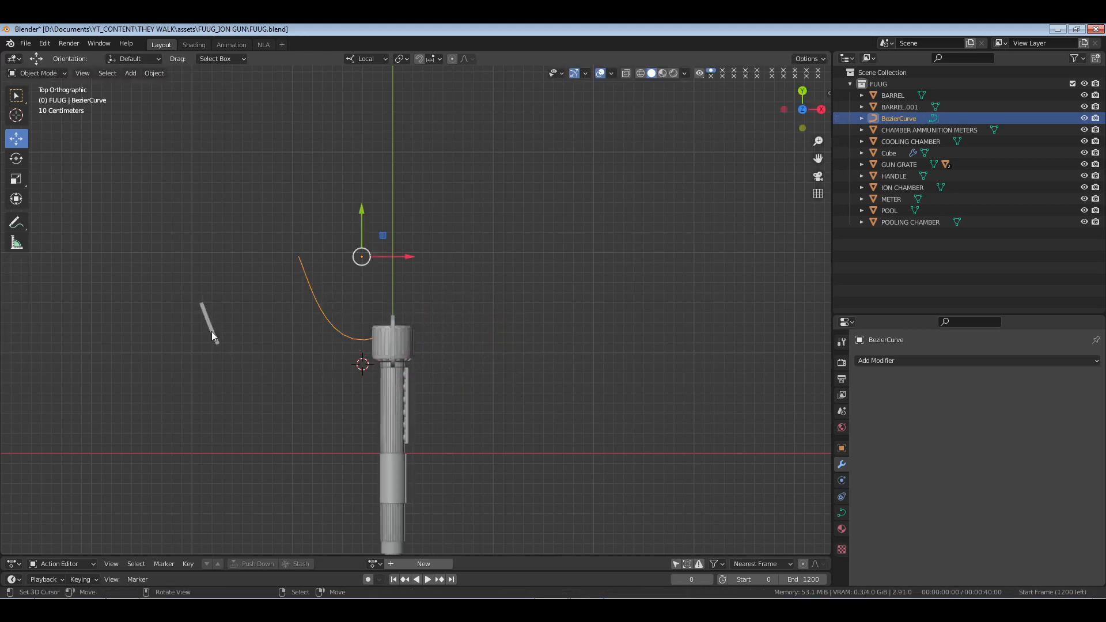
# Move the Cube block freely so that it bends along a longer stretch of the tightened curve.
pyautogui.click(212, 331)
pyautogui.press('g')
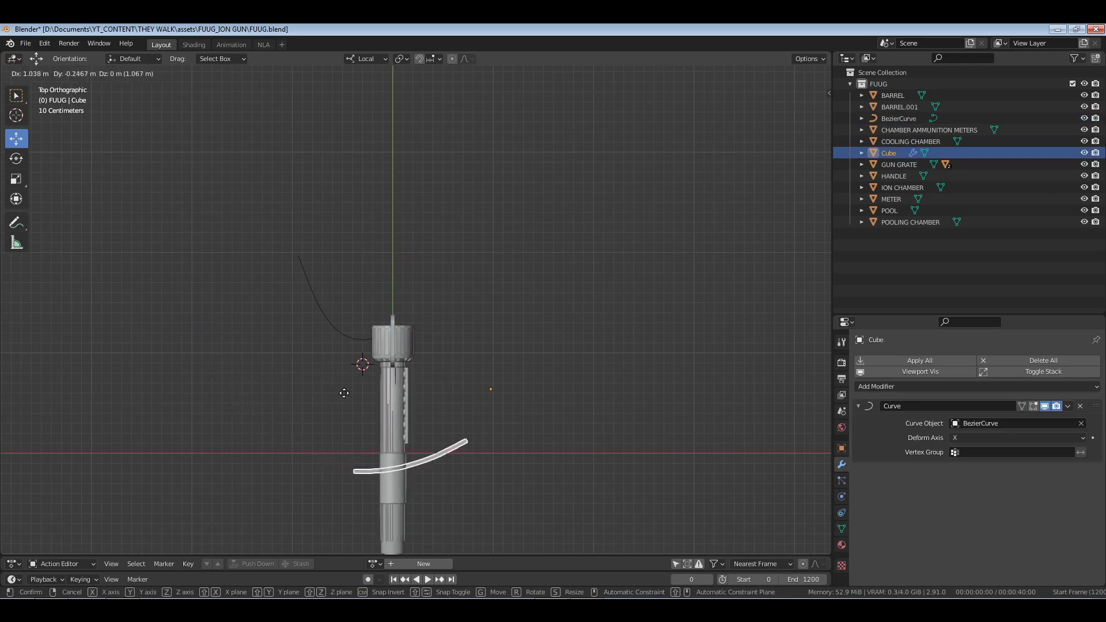
pyautogui.click(289, 387)
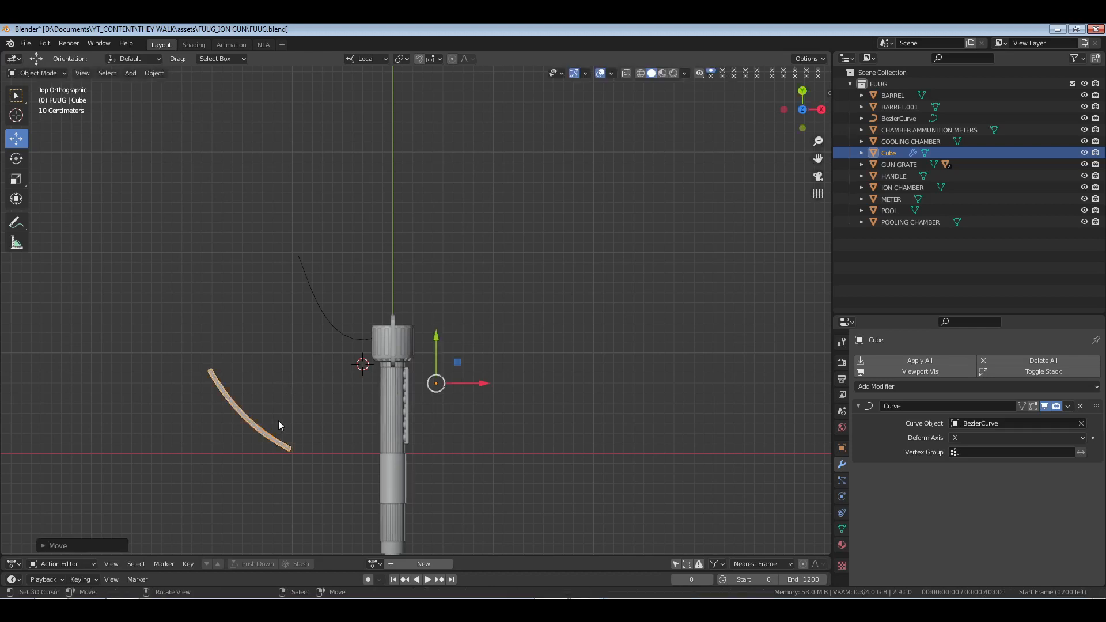
pyautogui.click(351, 338)
pyautogui.press('Tab')
pyautogui.press('g')
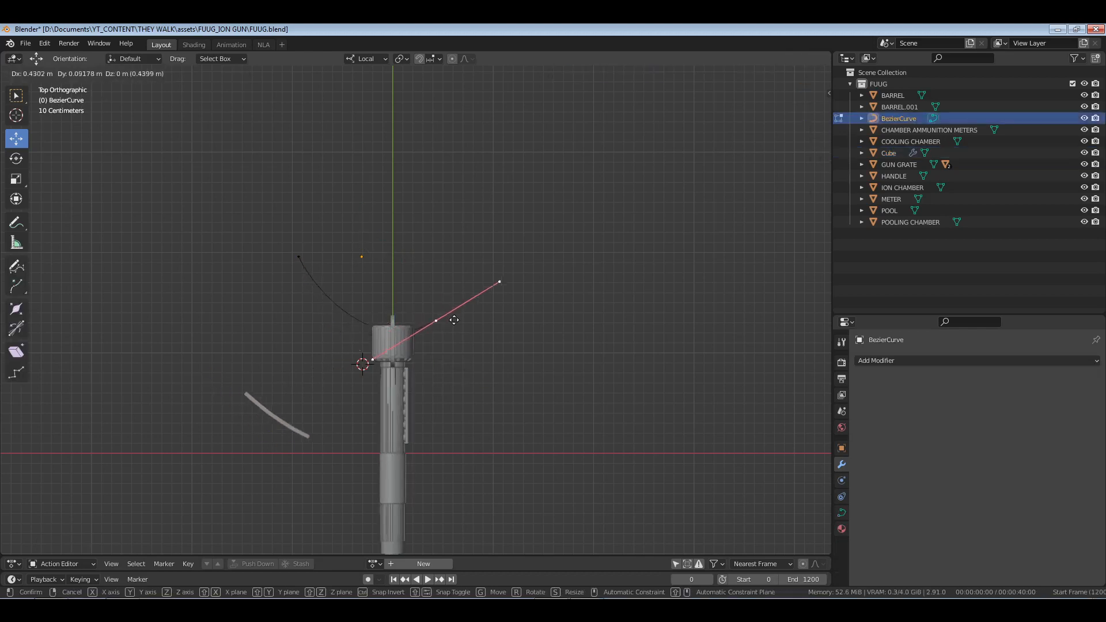
pyautogui.rightClick(450, 325)
pyautogui.press('Tab')
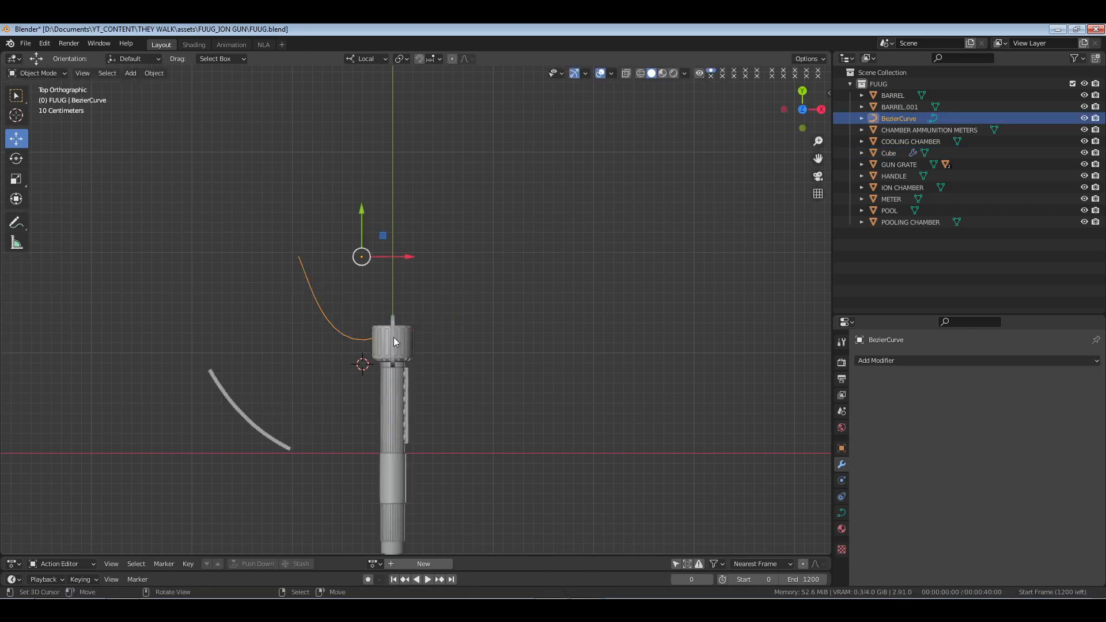
# Delete the Bezier curve and the Cube block, leaving only the gun's finished parts.
pyautogui.press('x')
pyautogui.click(346, 336)
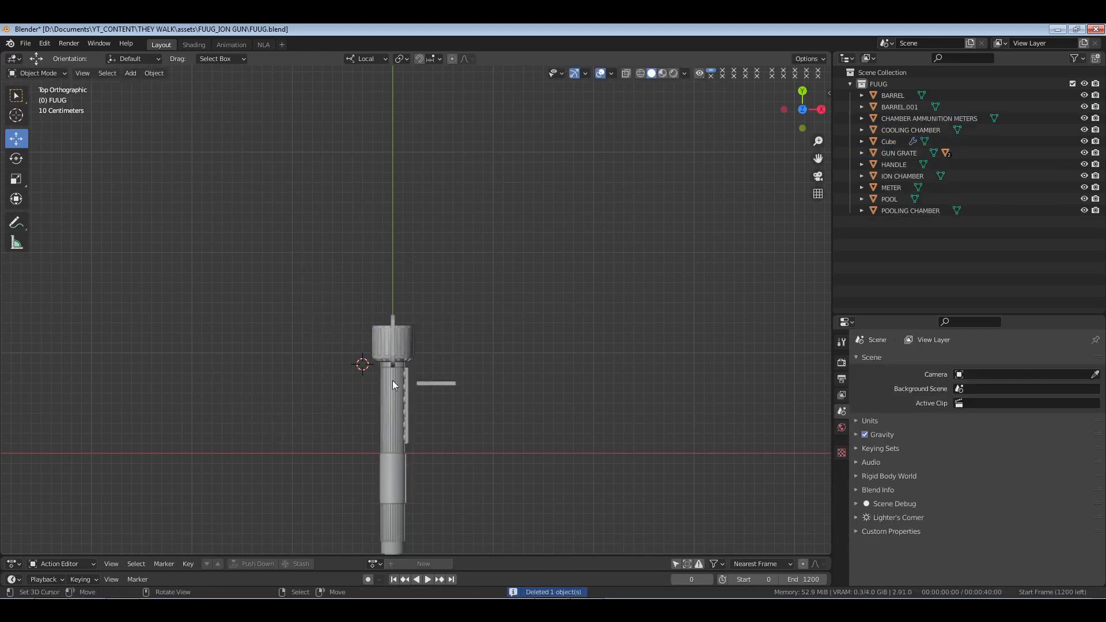
pyautogui.click(426, 384)
pyautogui.press('x')
pyautogui.click(426, 385)
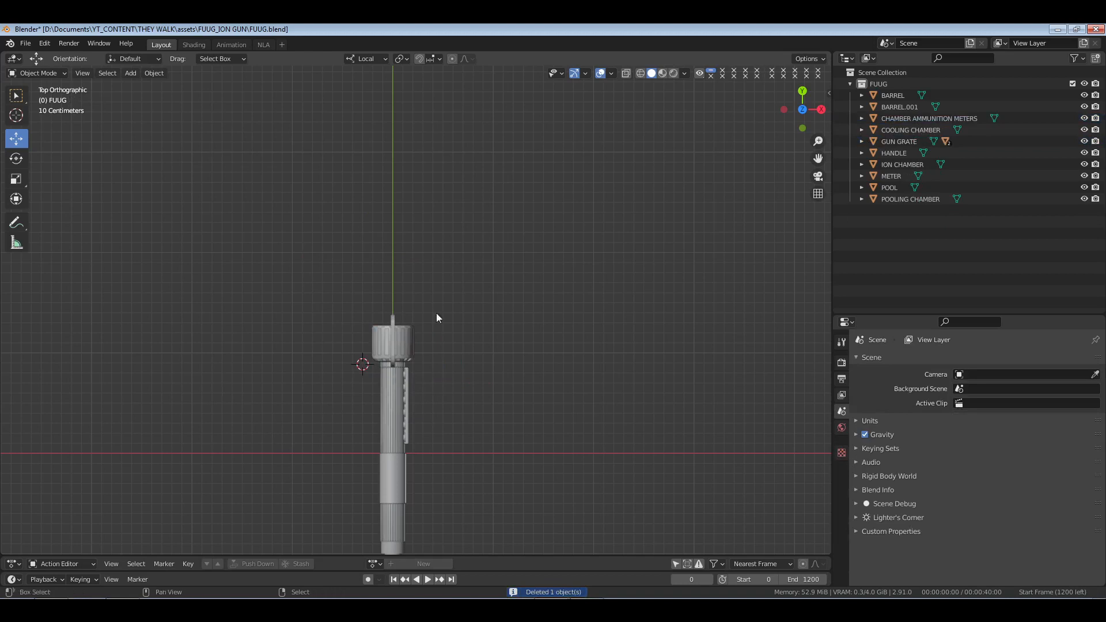
# Add a mesh circle at the 3D cursor beside the pooling chamber and scale it down.
pyautogui.hotkey('shift', 'a')
pyautogui.moveTo(441, 245)
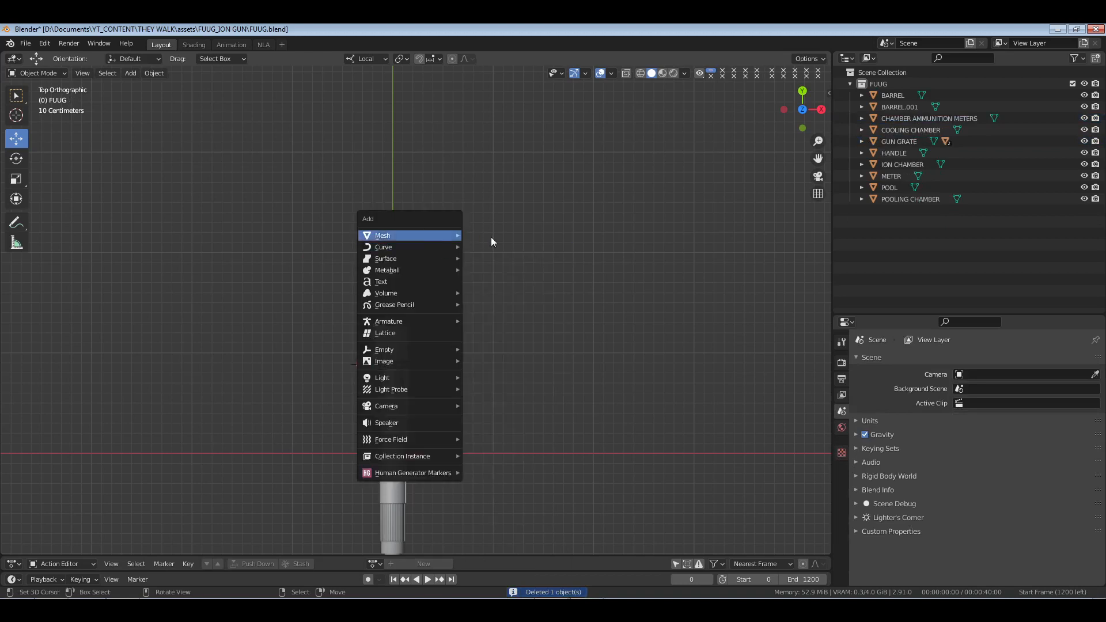
pyautogui.click(504, 261)
pyautogui.press('s')
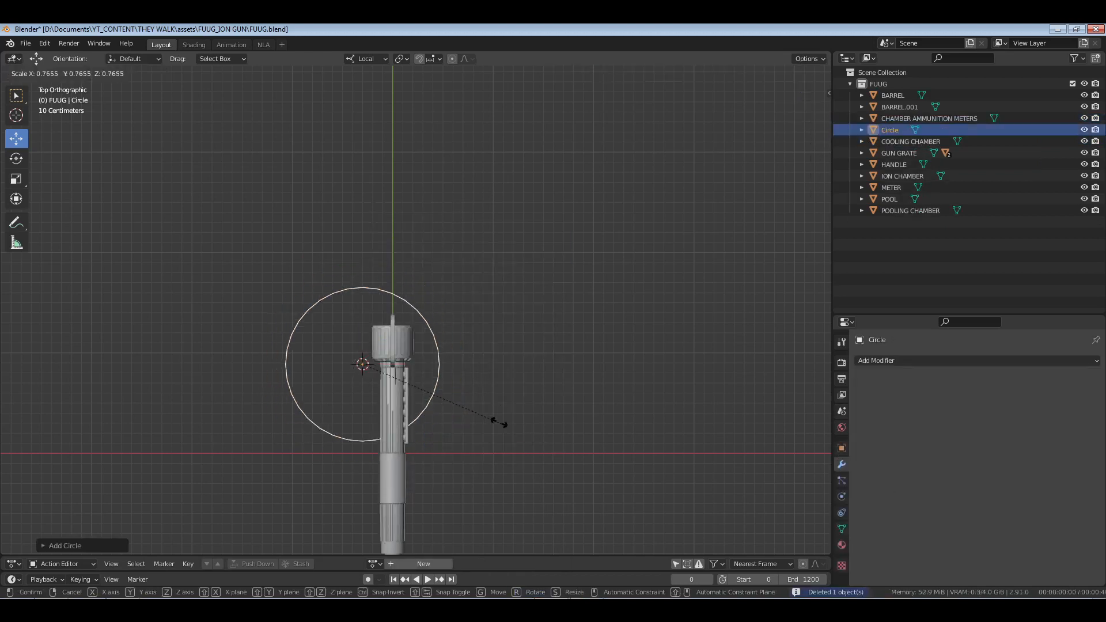
pyautogui.click(426, 380)
# Flatten the circle along local Y to about 0.6, then scale the whole ellipse to about half its size.
pyautogui.press('KP_Decimal')
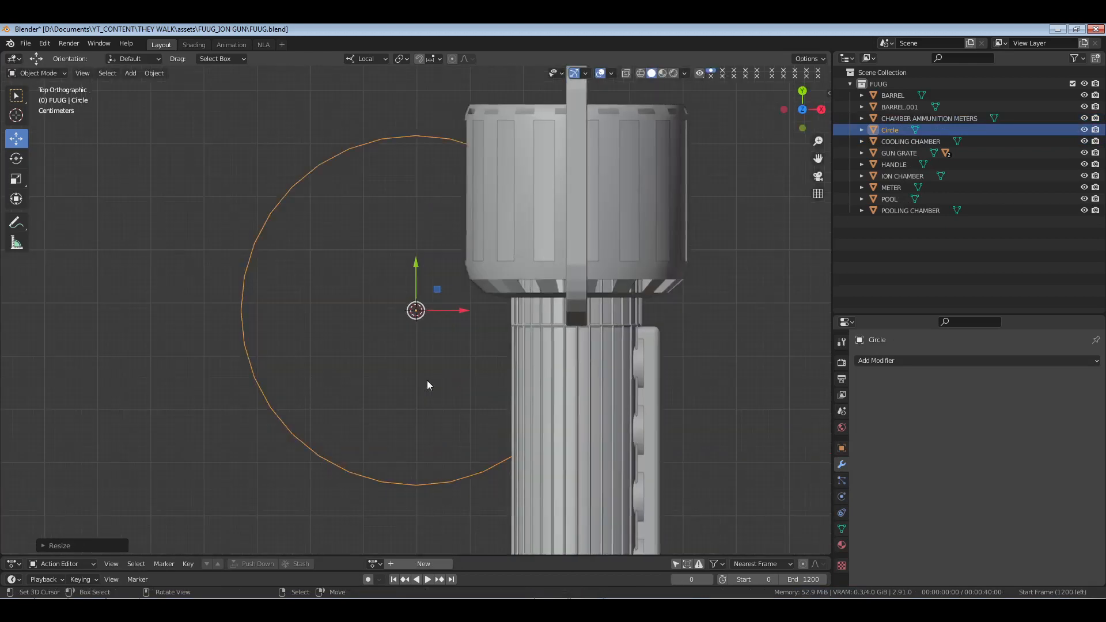
pyautogui.press('y')
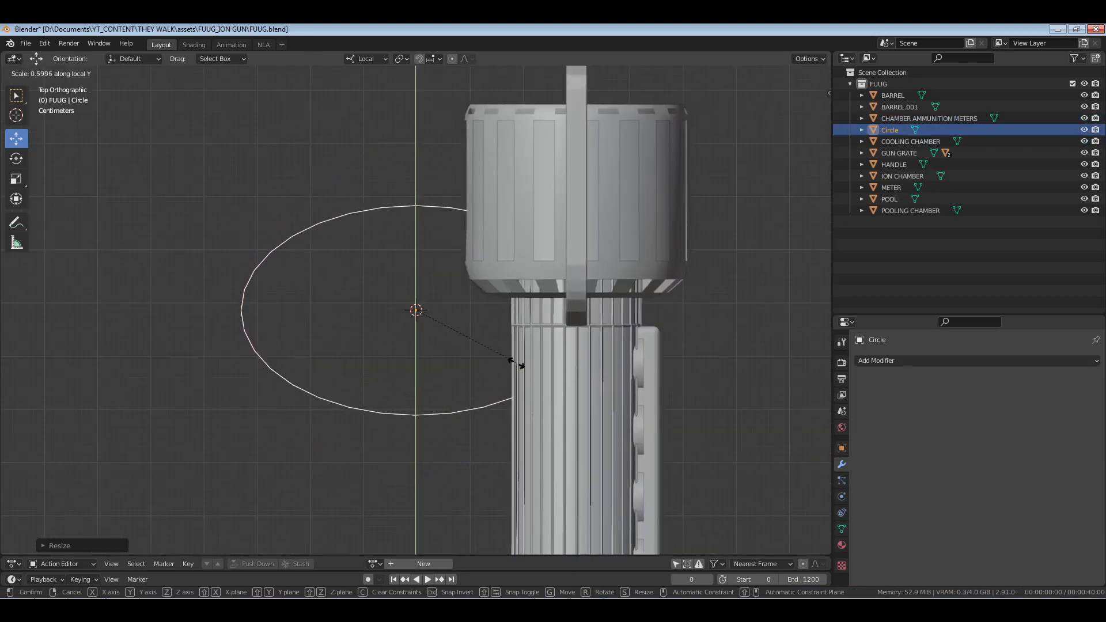
pyautogui.press('Escape')
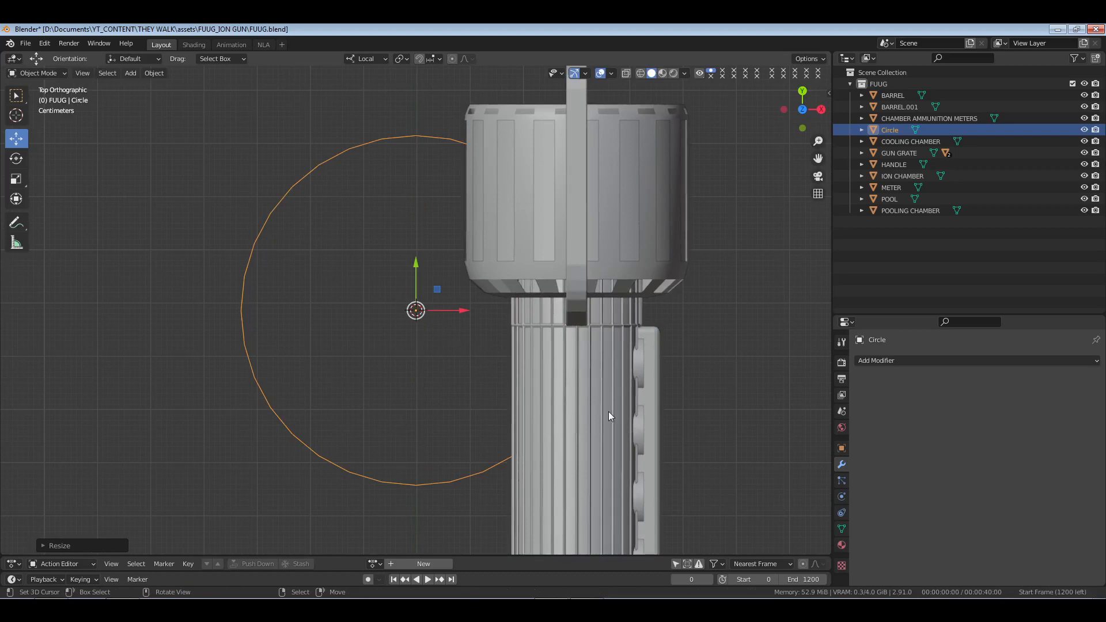
pyautogui.press('s')
pyautogui.press('y')
pyautogui.click(539, 331)
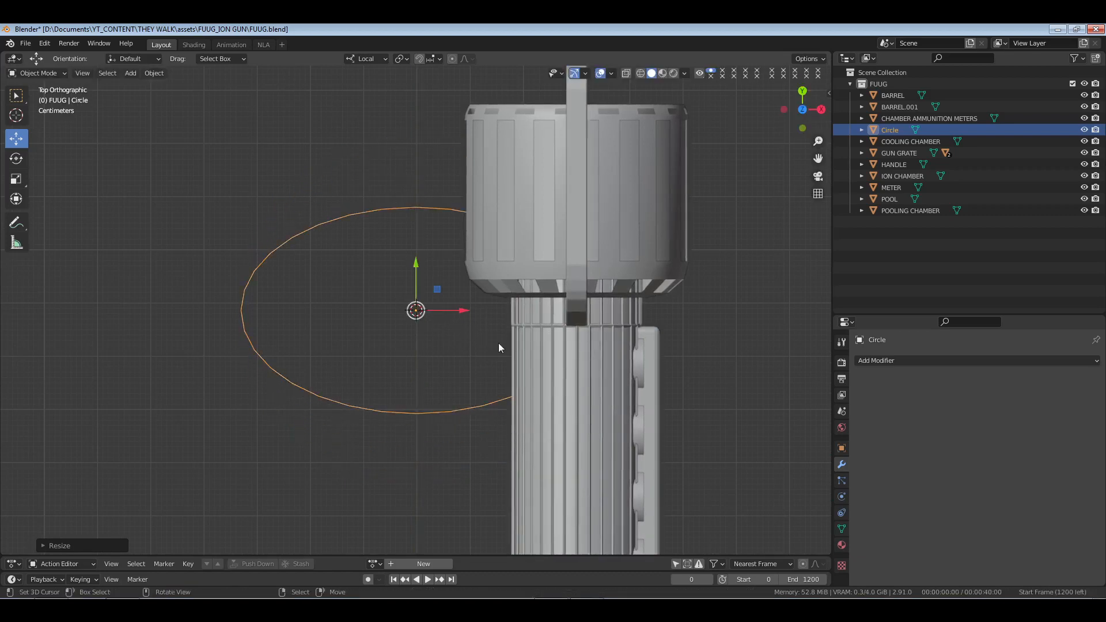
pyautogui.press('s')
pyautogui.click(478, 327)
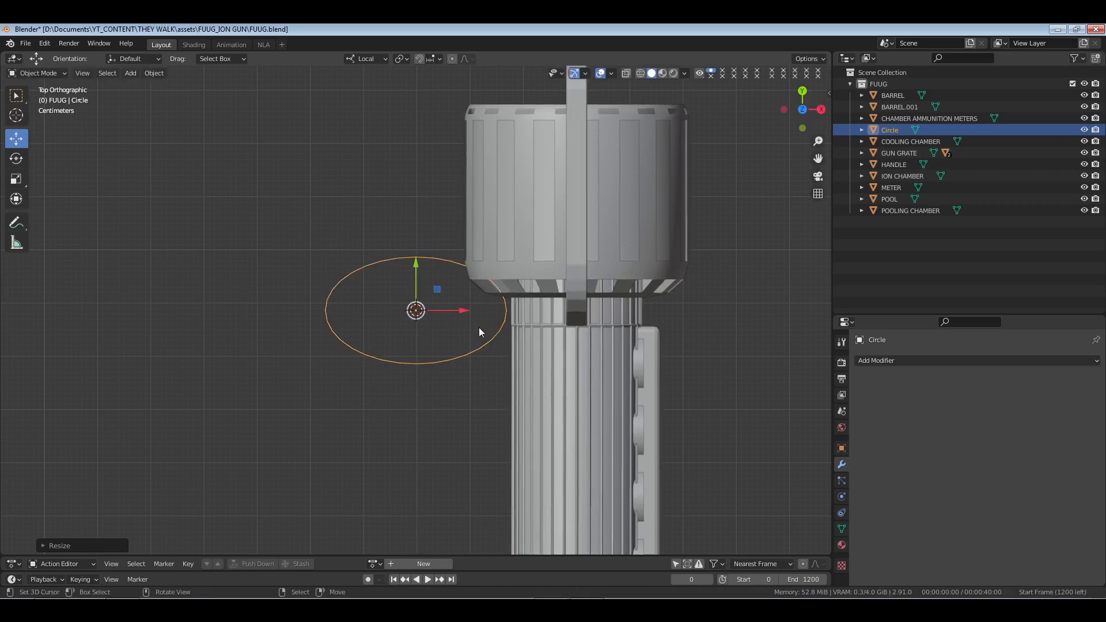
# Extrude the ellipse's edge loop inward at a scale of about 0.91 to form a thin flat ring.
pyautogui.press('Tab')
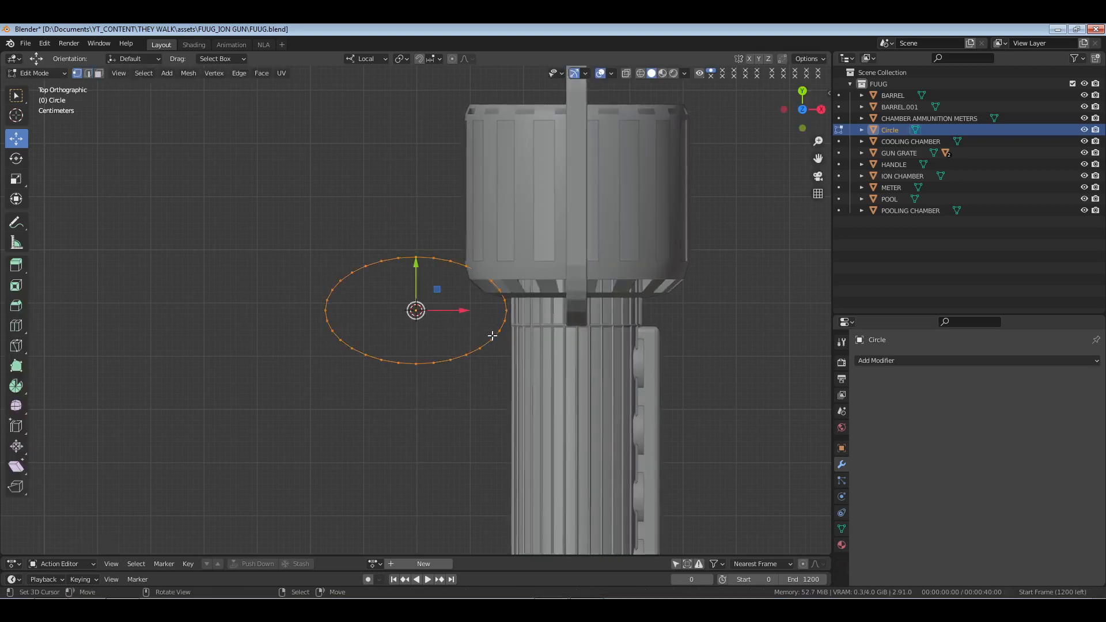
pyautogui.press('e')
pyautogui.press('s')
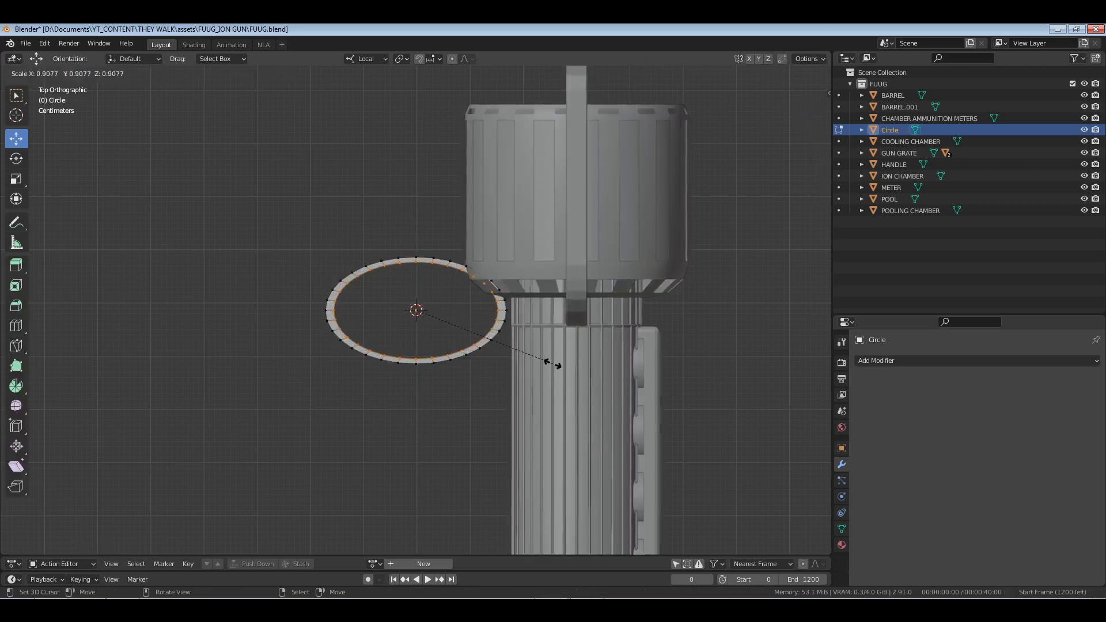
pyautogui.click(553, 363)
pyautogui.press('Tab')
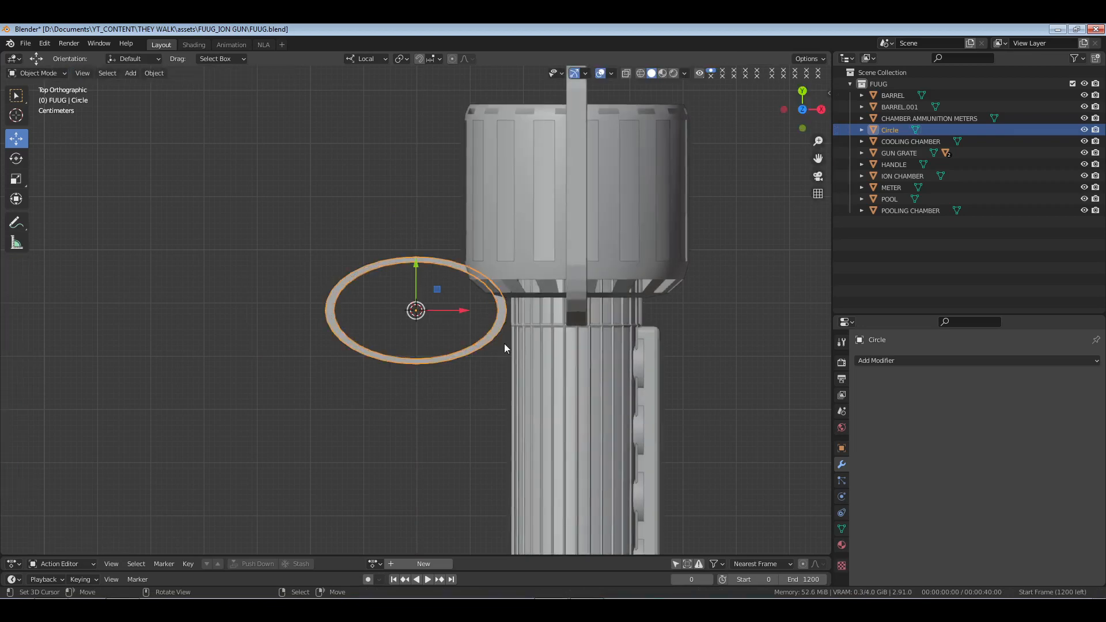
# Delete the ring's vertices in the half nearer the gun's pooling end in wireframe view, leaving a curved half ring.
pyautogui.press('z')
pyautogui.press('w')
pyautogui.press('Tab')
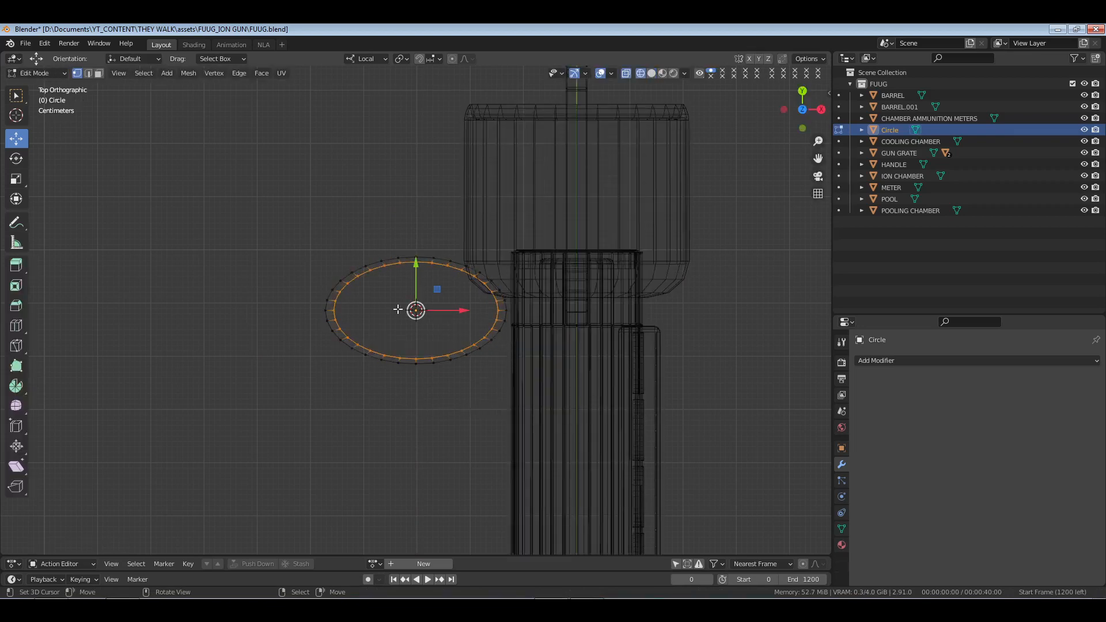
pyautogui.press('ctrl+KP_Add')
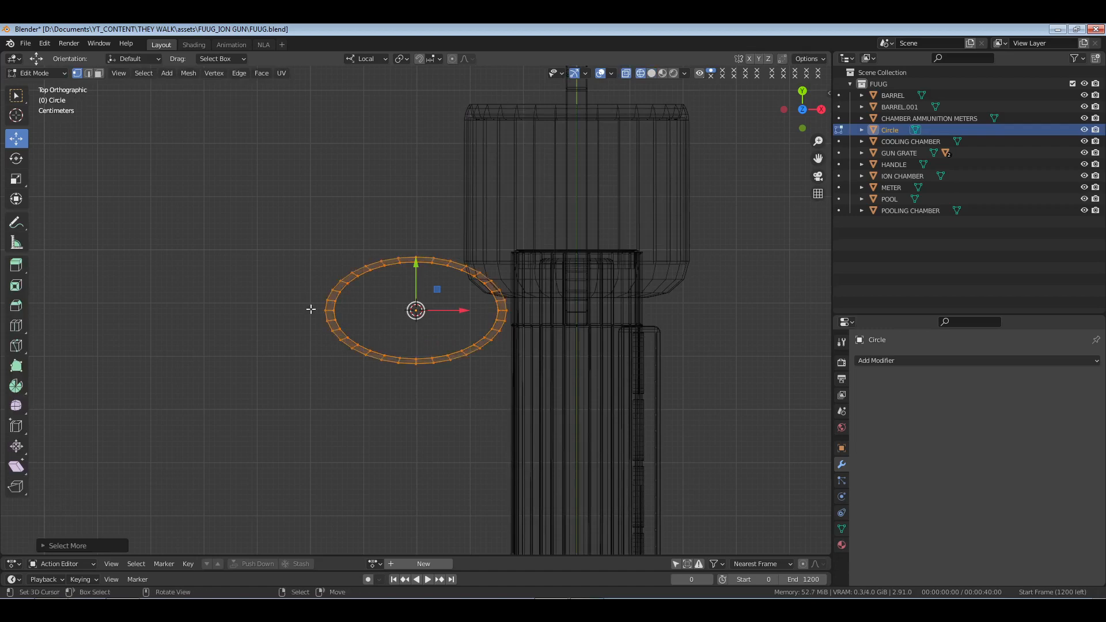
pyautogui.moveTo(268, 230); pyautogui.dragTo(527, 312)
pyautogui.press('x')
pyautogui.click(527, 312)
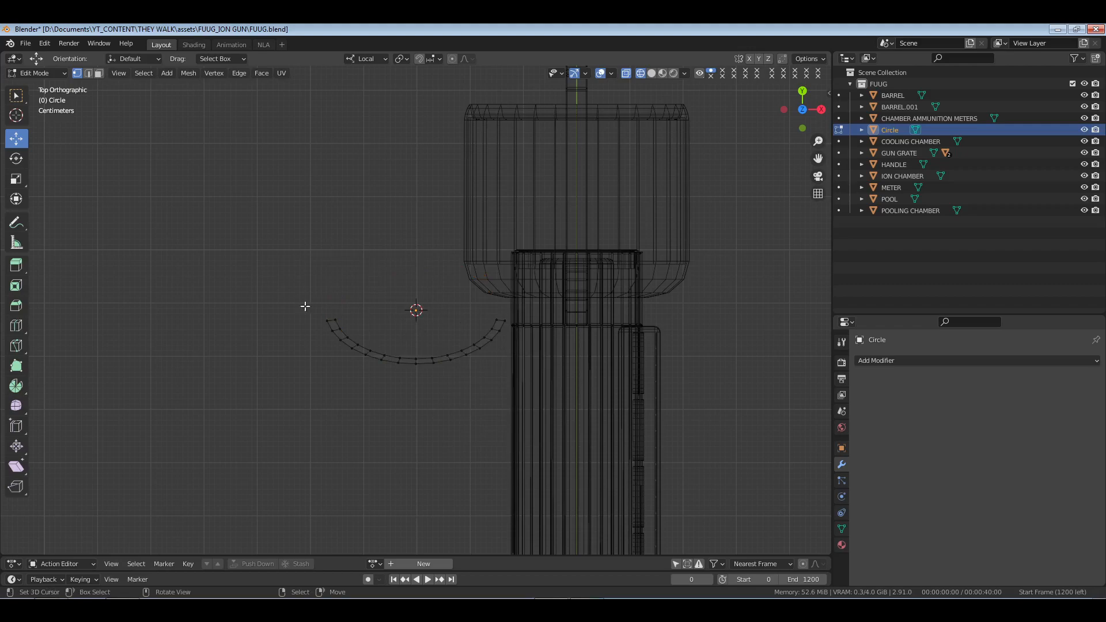
# Return to solid shading and give the half ring a Solidify modifier with a thickness of 0.128 m.
pyautogui.moveTo(296, 304); pyautogui.dragTo(547, 378)
pyautogui.moveTo(442, 372); pyautogui.dragTo(540, 337, button='middle')
pyautogui.press('Tab')
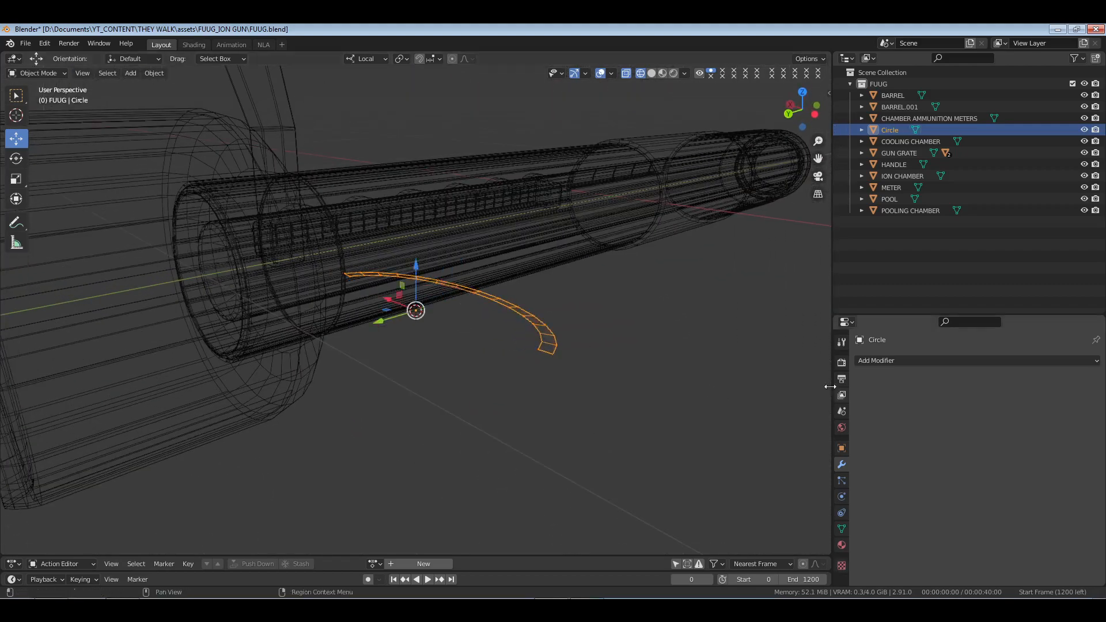
pyautogui.press('z')
pyautogui.click(672, 378)
pyautogui.click(885, 361)
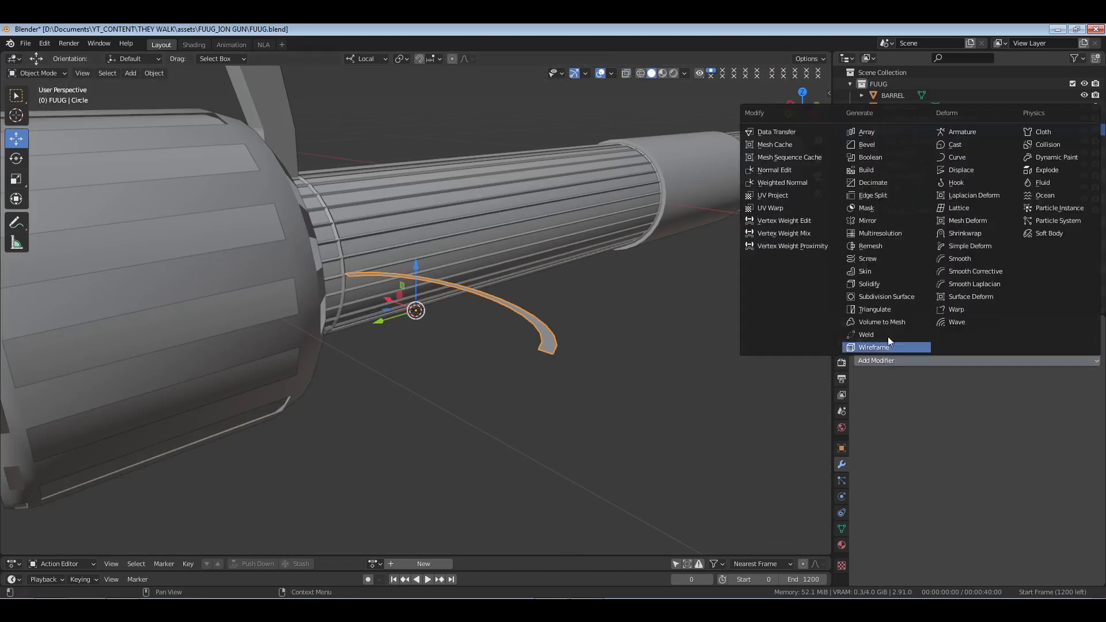
pyautogui.click(889, 295)
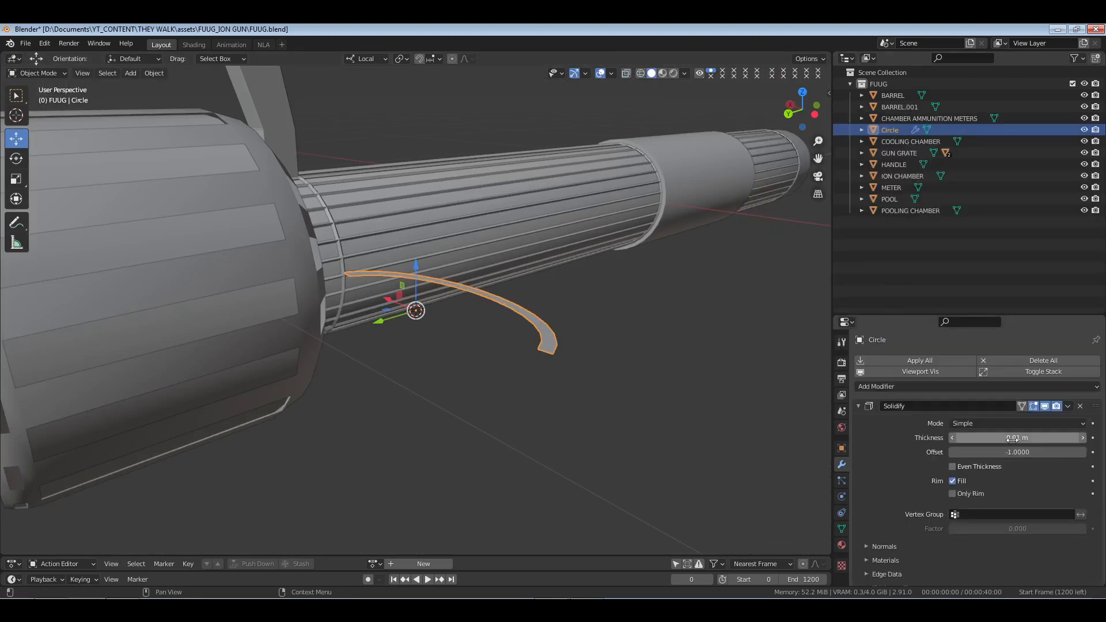
pyautogui.moveTo(1016, 438); pyautogui.dragTo(1045, 437)
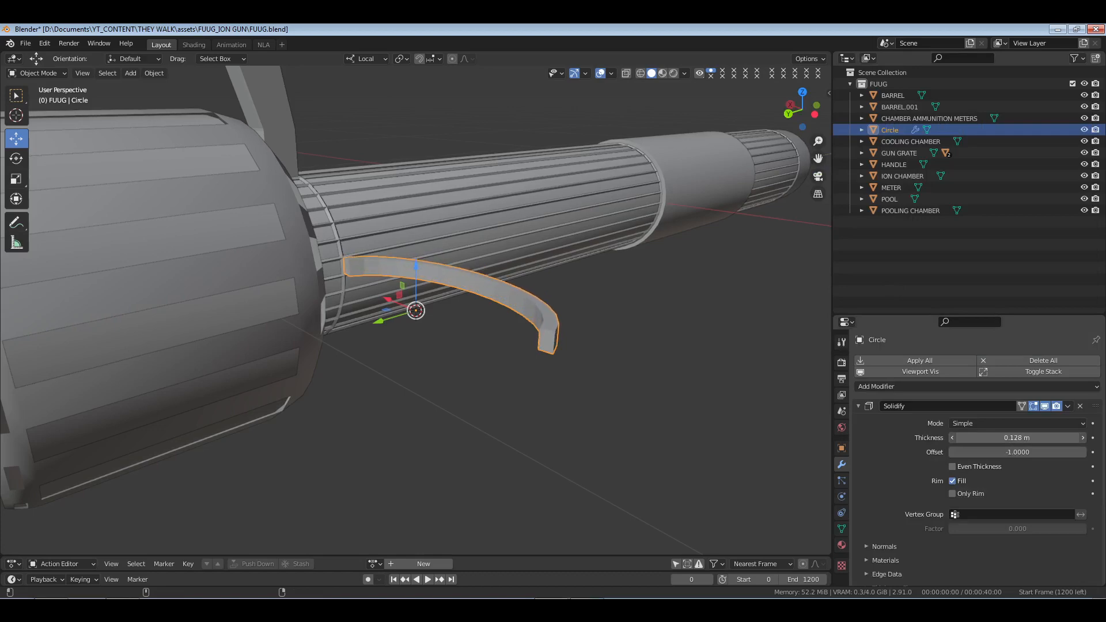
pyautogui.moveTo(573, 320); pyautogui.dragTo(516, 327, button='middle')
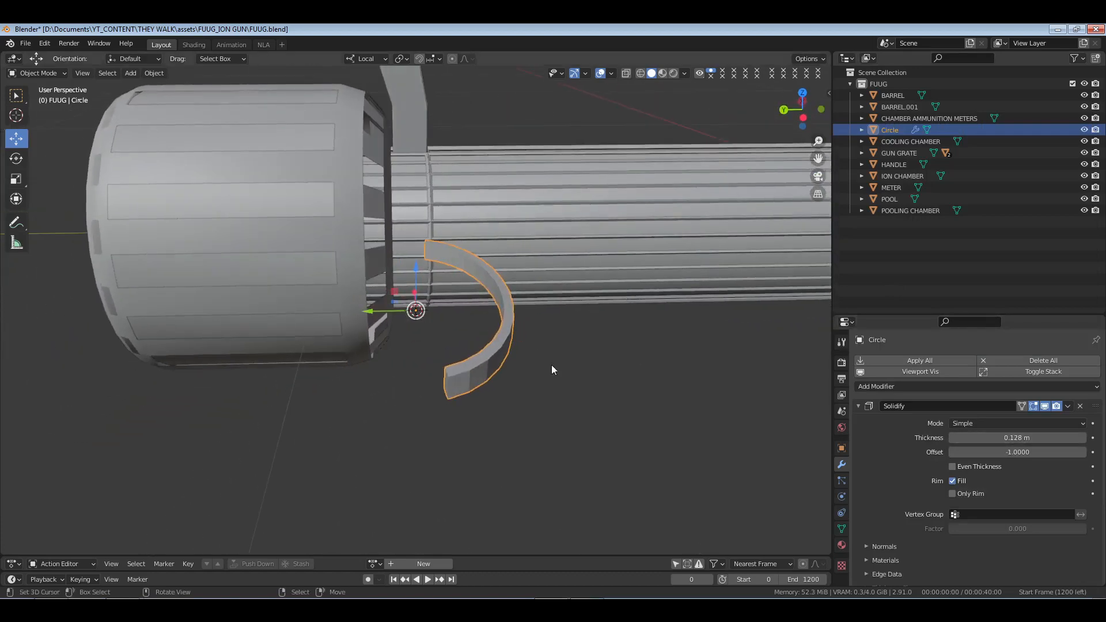
pyautogui.press('s')
pyautogui.press('y')
pyautogui.press('y')
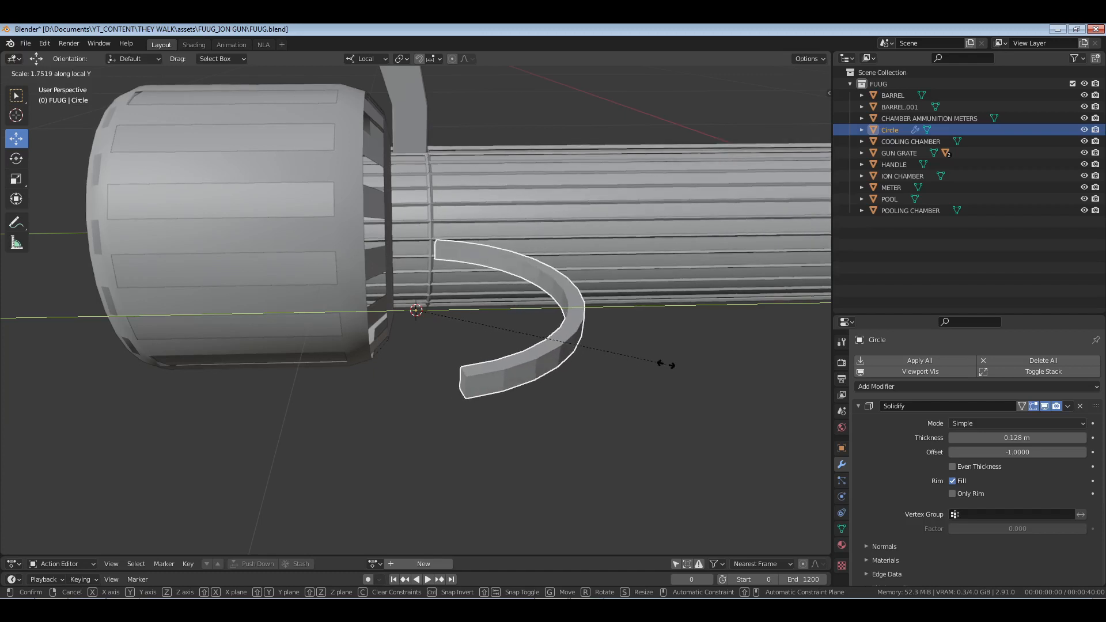
pyautogui.click(583, 348)
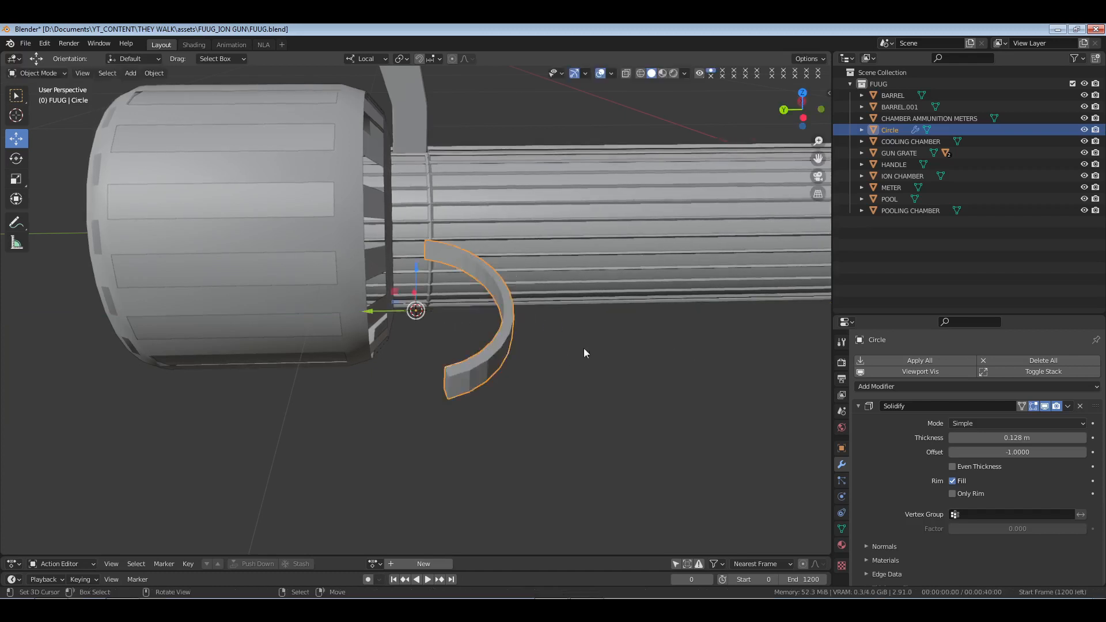
# Apply all modifiers on the half ring, then select one of its lengthwise face loops and nudge it slightly.
pyautogui.click(927, 361)
pyautogui.press('Tab')
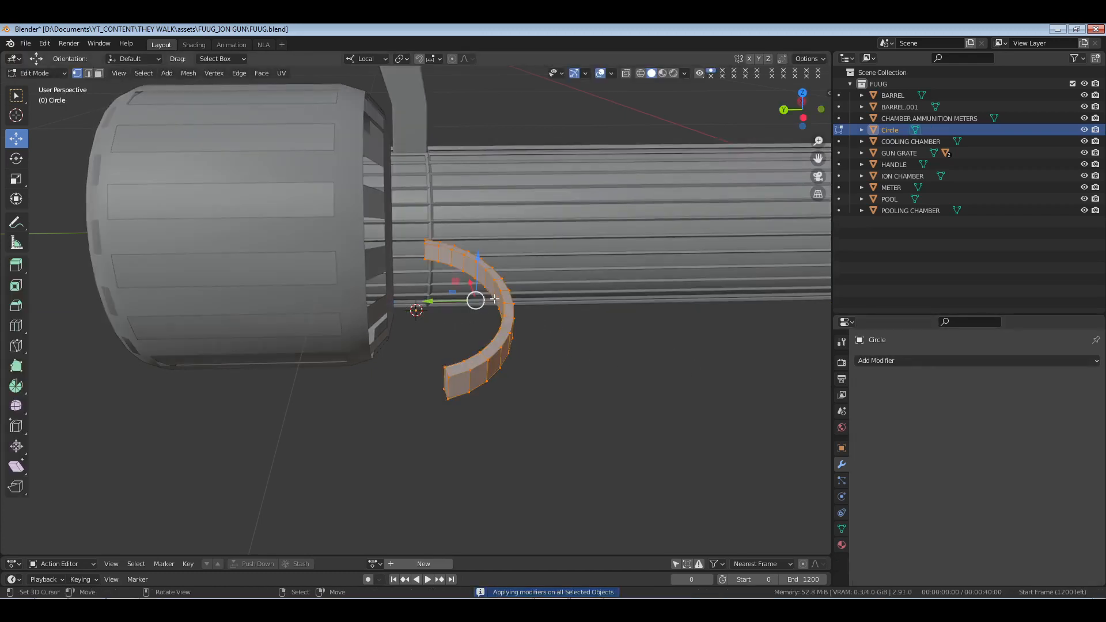
pyautogui.press('3')
pyautogui.moveTo(497, 299); pyautogui.dragTo(437, 307, button='middle')
pyautogui.keyDown('alt'); pyautogui.click(498, 293); pyautogui.keyUp('alt')
pyautogui.moveTo(411, 304)
pyautogui.mouseDown()
pyautogui.moveTo(395, 304)
pyautogui.moveTo(405, 302)
pyautogui.mouseUp()
pyautogui.moveTo(472, 344); pyautogui.dragTo(516, 345, button='middle')
# Circle-select the row of faces along the half ring's inner curve and shift them slightly.
pyautogui.hotkey('alt', 'a')
pyautogui.keyDown('shift'); pyautogui.moveTo(451, 312); pyautogui.dragTo(470, 336, button='middle'); pyautogui.keyUp('shift')
pyautogui.scroll(3, 495, 325)
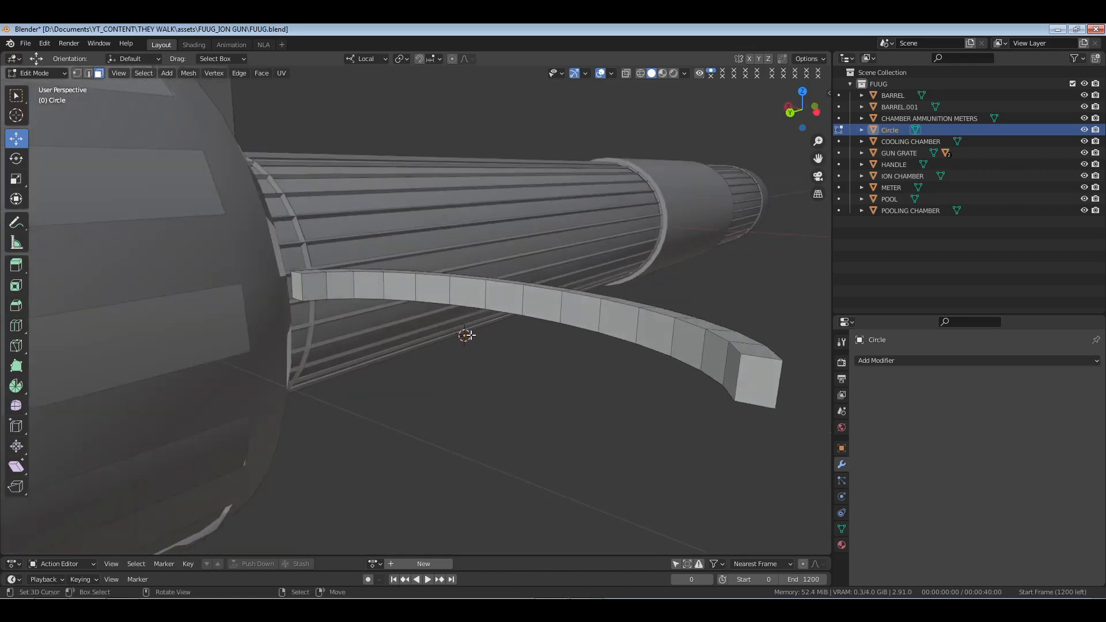
pyautogui.press('c')
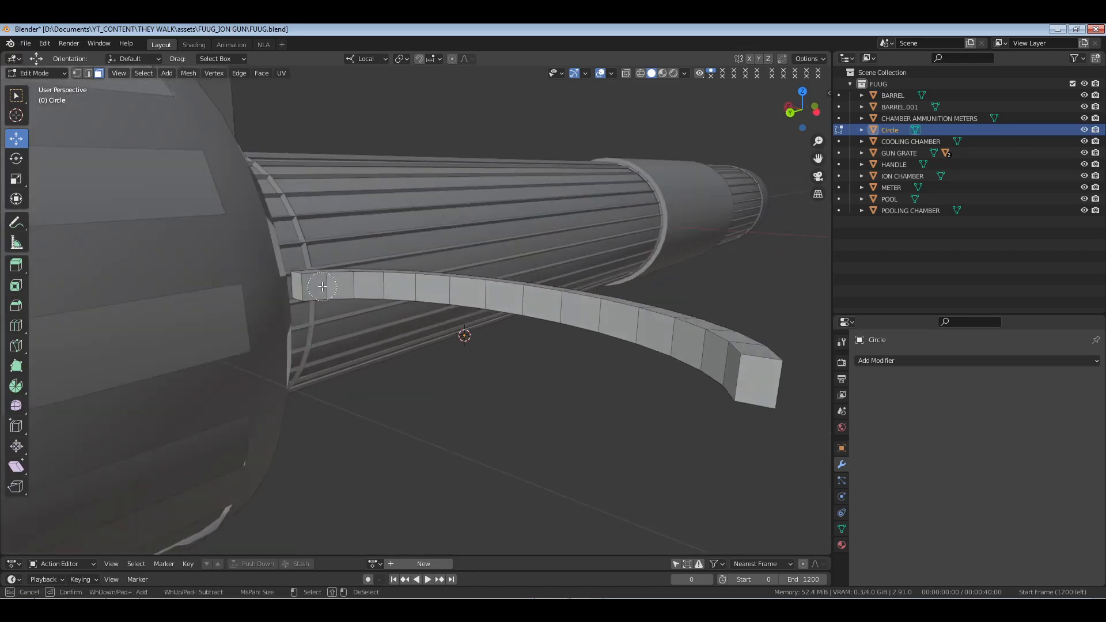
pyautogui.moveTo(322, 286)
pyautogui.mouseDown()
pyautogui.moveTo(599, 321)
pyautogui.moveTo(725, 363)
pyautogui.mouseUp()
pyautogui.rightClick(632, 348)
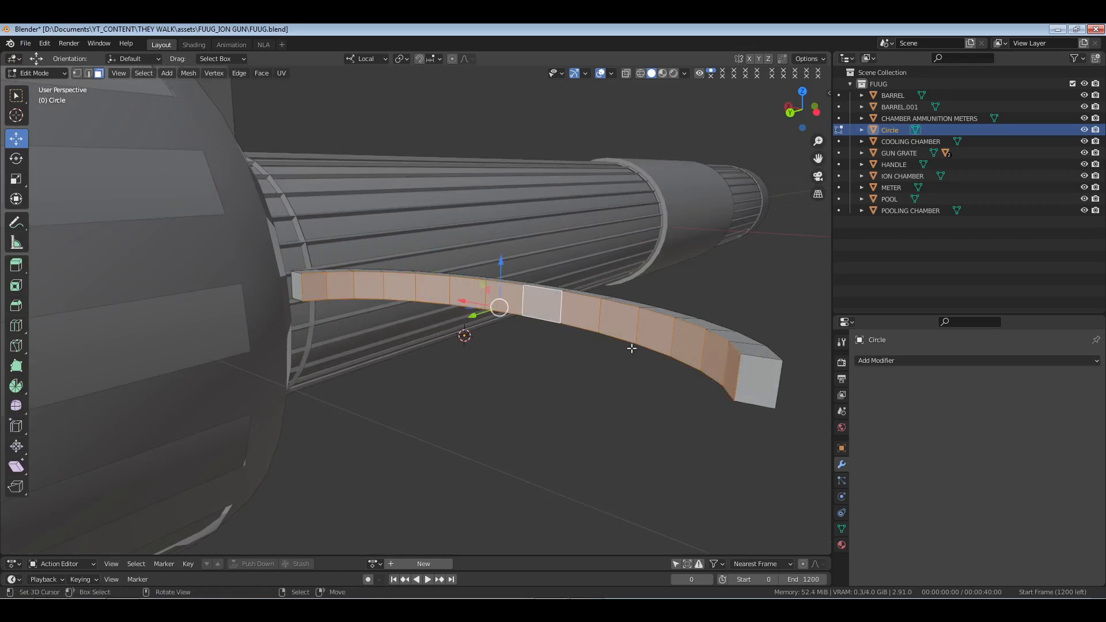
pyautogui.moveTo(632, 348); pyautogui.dragTo(477, 333, button='middle')
pyautogui.moveTo(455, 324); pyautogui.dragTo(434, 333)
# Select only the vertices at the half ring's free end in wireframe and view them from the top.
pyautogui.scroll(-3, 455, 351)
pyautogui.moveTo(456, 351)
pyautogui.mouseDown(button='middle')
pyautogui.moveTo(519, 352)
pyautogui.moveTo(476, 330)
pyautogui.moveTo(403, 354)
pyautogui.moveTo(470, 375)
pyautogui.moveTo(517, 371)
pyautogui.moveTo(570, 403)
pyautogui.moveTo(524, 370)
pyautogui.moveTo(607, 360)
pyautogui.mouseUp(button='middle')
pyautogui.press('Tab')
pyautogui.press('Tab')
pyautogui.press('z')
pyautogui.press('4')
pyautogui.hotkey('alt', 'a')
pyautogui.press('c')
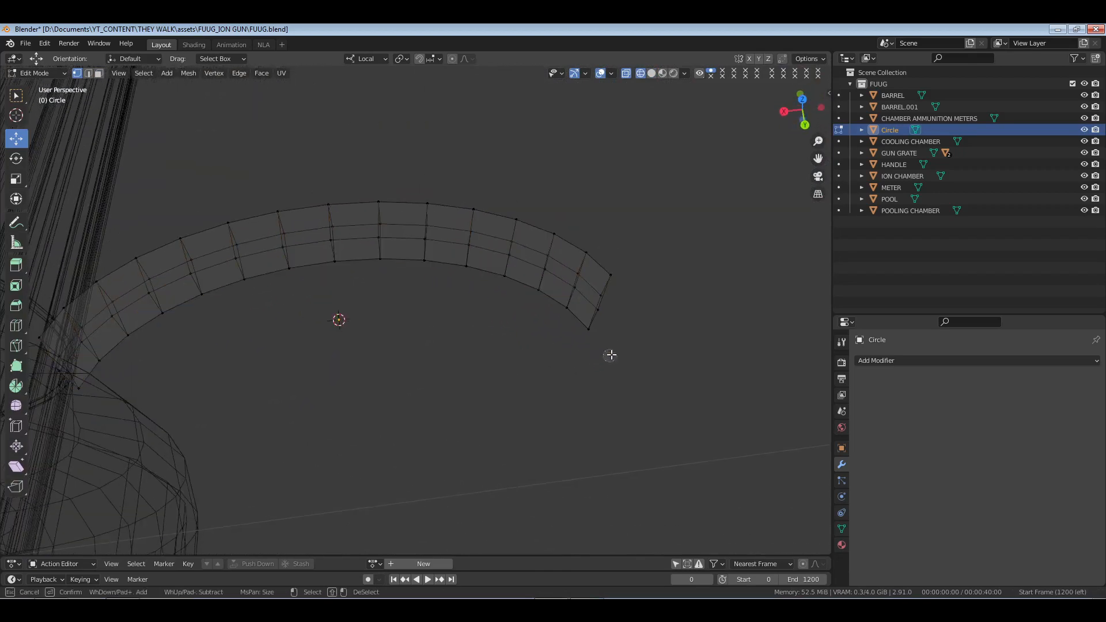
pyautogui.moveTo(616, 271); pyautogui.dragTo(599, 333)
pyautogui.scroll(-5, 600, 307)
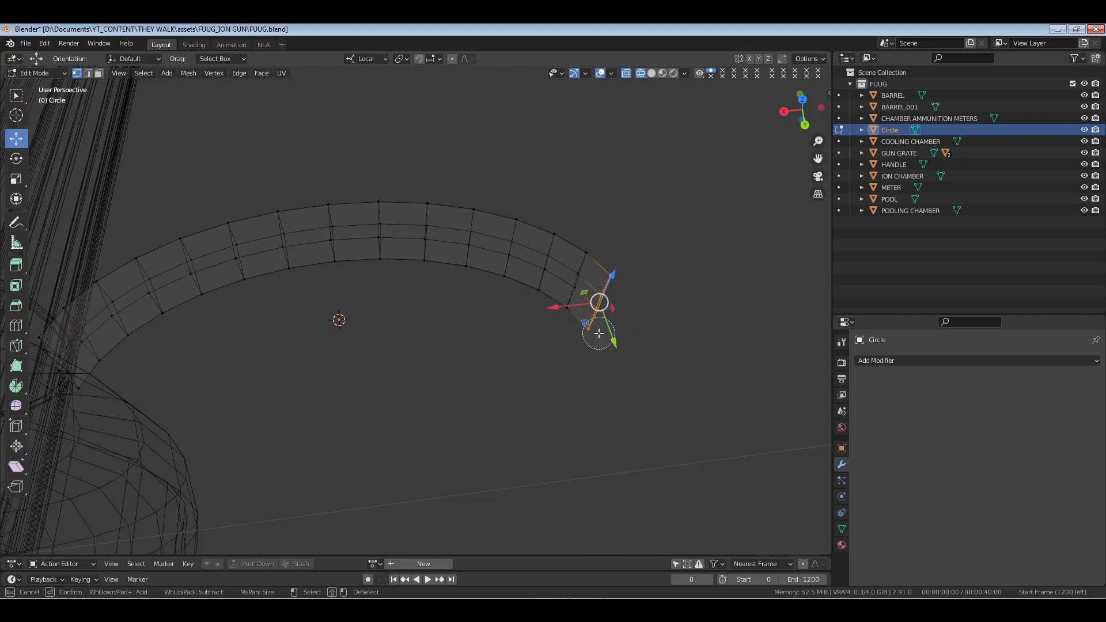
pyautogui.rightClick(598, 334)
pyautogui.press('KP_7')
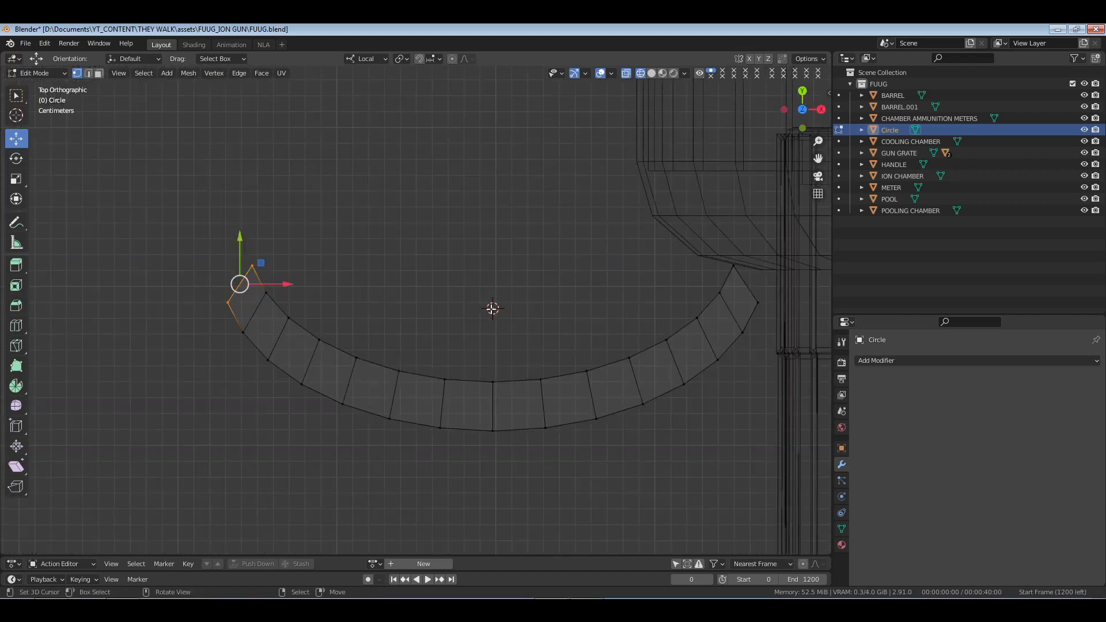
pyautogui.keyDown('shift'); pyautogui.moveTo(422, 315); pyautogui.dragTo(451, 301, button='middle'); pyautogui.keyUp('shift')
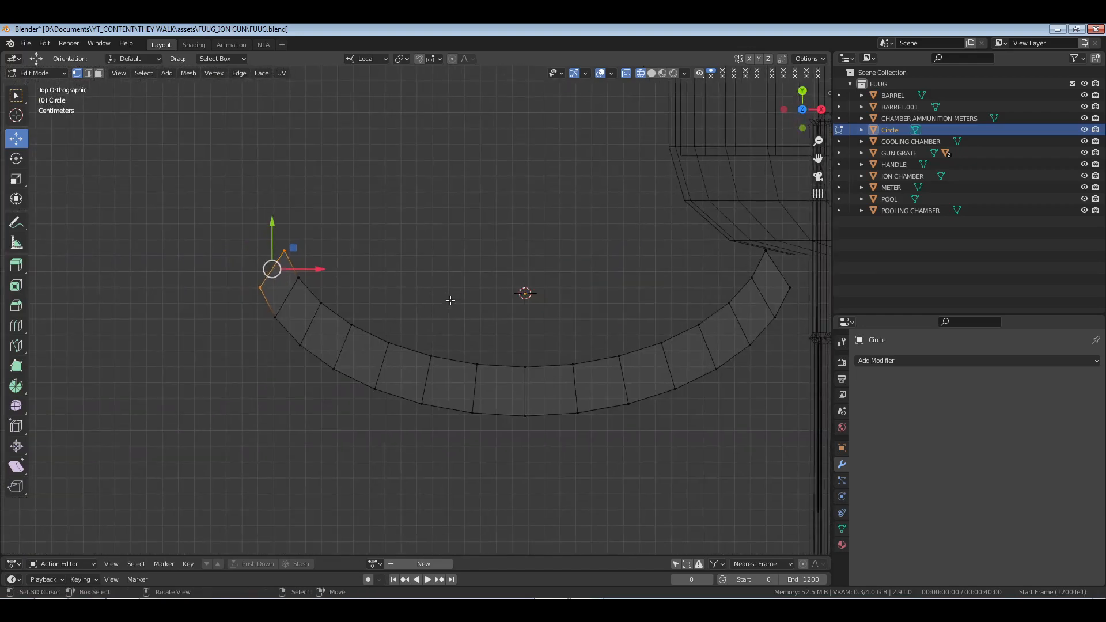
# Try to straighten the half ring's slanted free end by scaling its vertices to 0 along X, along local Y and uniformly.
pyautogui.press('s')
pyautogui.press('x')
pyautogui.press('0')
pyautogui.rightClick(451, 301)
pyautogui.press('s')
pyautogui.press('y')
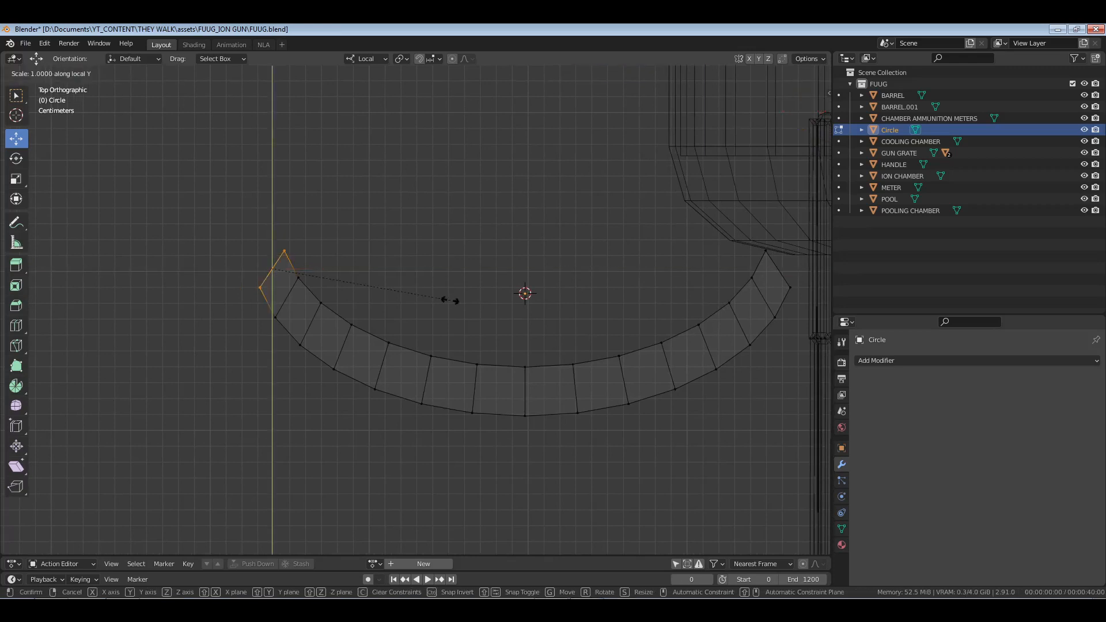
pyautogui.rightClick(450, 301)
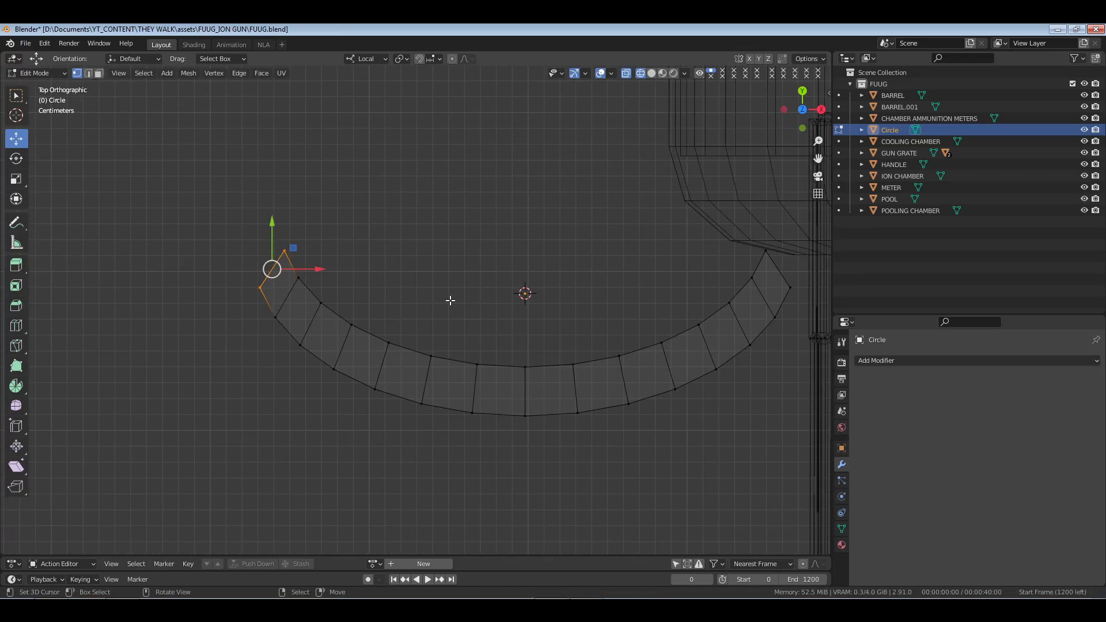
pyautogui.press('s')
pyautogui.rightClick(450, 300)
pyautogui.scroll(-2, 428, 267)
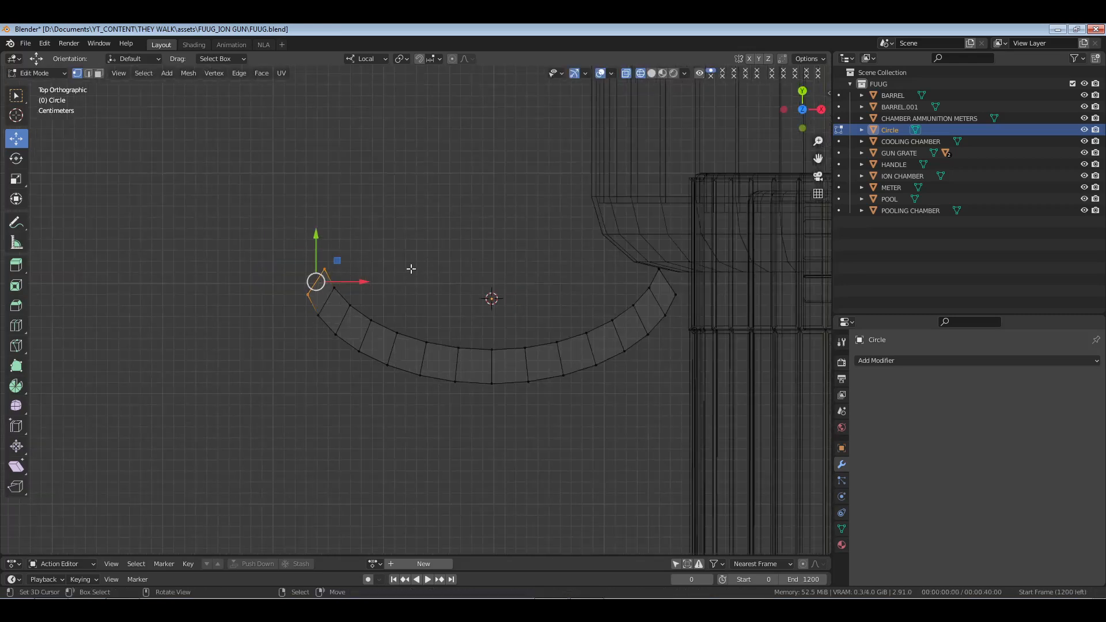
# Try to straighten the half ring's free end with the Shear tool.
pyautogui.click(16, 464)
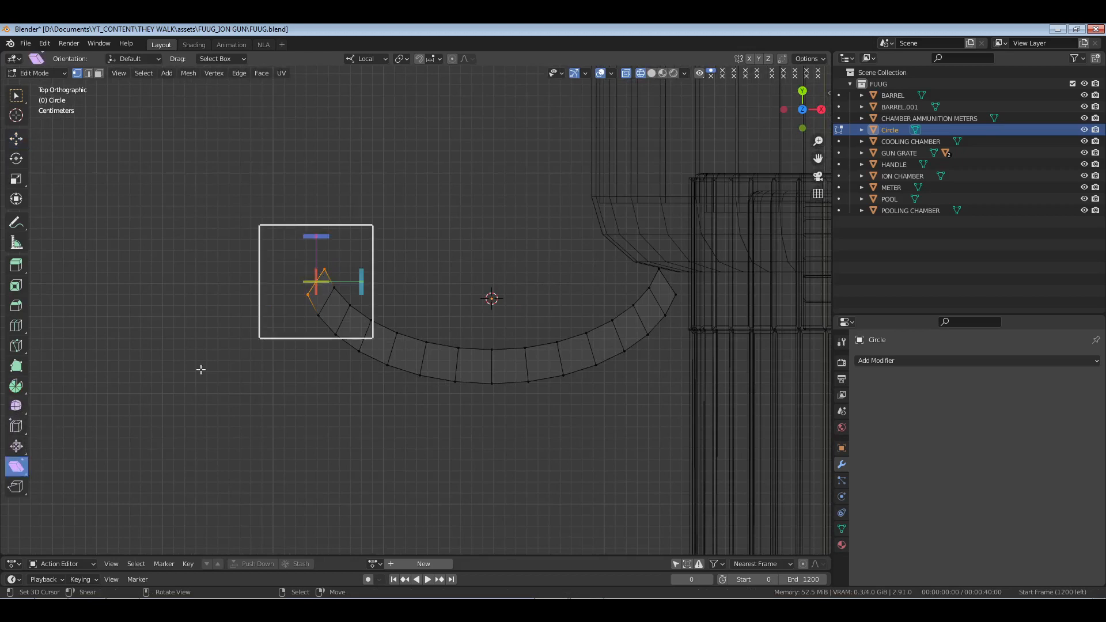
pyautogui.moveTo(363, 274); pyautogui.dragTo(304, 223)
pyautogui.moveTo(307, 290); pyautogui.dragTo(318, 280)
pyautogui.click(411, 274)
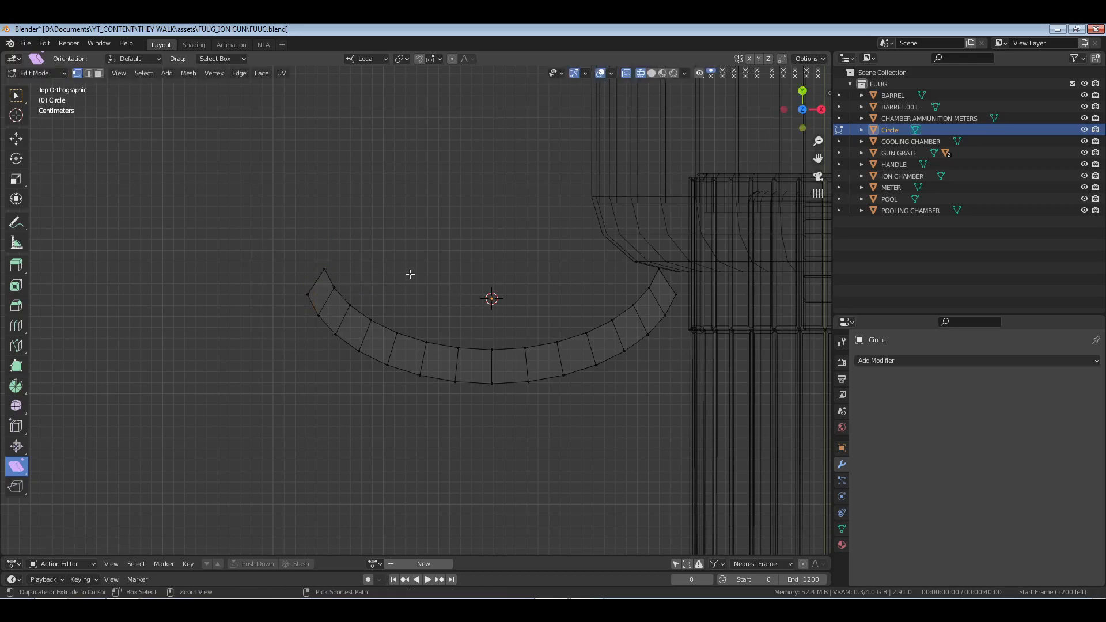
# Return to the Move tool, solid shading and Object Mode, then shade the half ring smooth with Auto Smooth at 30°.
pyautogui.click(18, 140)
pyautogui.moveTo(319, 308)
pyautogui.mouseDown(button='middle')
pyautogui.moveTo(394, 304)
pyautogui.moveTo(395, 320)
pyautogui.moveTo(435, 309)
pyautogui.mouseUp(button='middle')
pyautogui.press('z')
pyautogui.click(459, 319)
pyautogui.press('Tab')
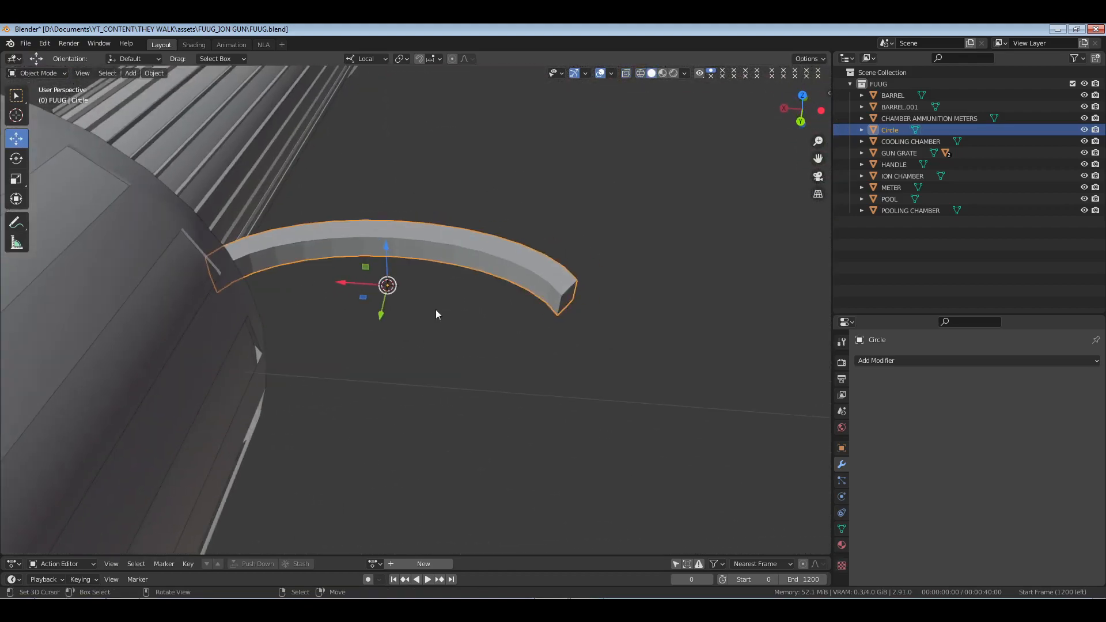
pyautogui.rightClick(435, 310)
pyautogui.click(435, 310)
pyautogui.click(842, 528)
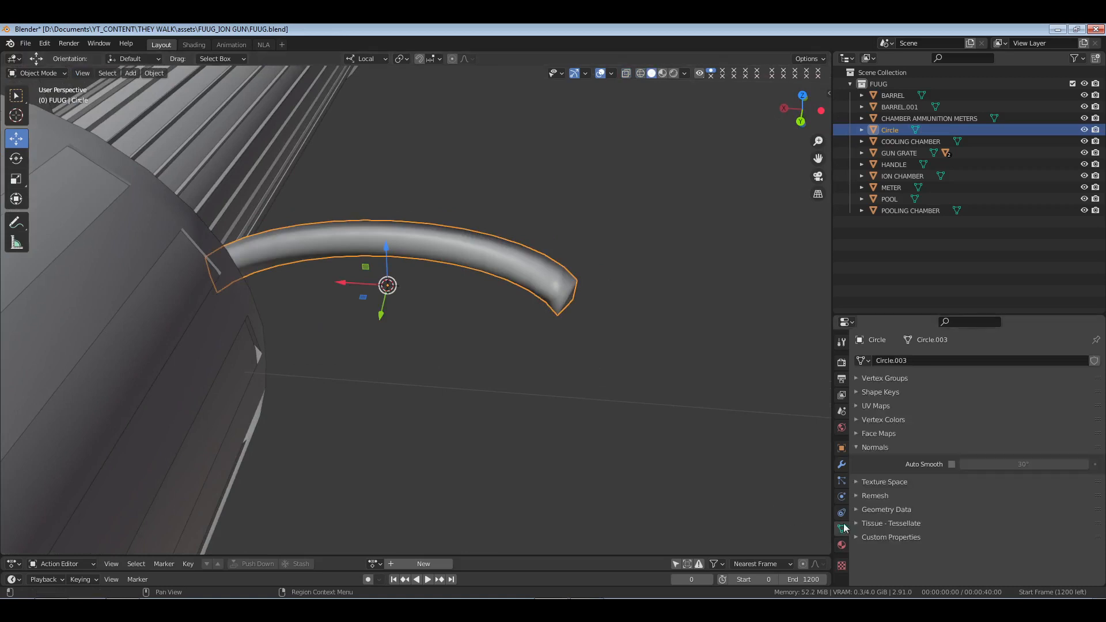
pyautogui.click(952, 464)
pyautogui.moveTo(599, 323); pyautogui.dragTo(483, 327, button='middle')
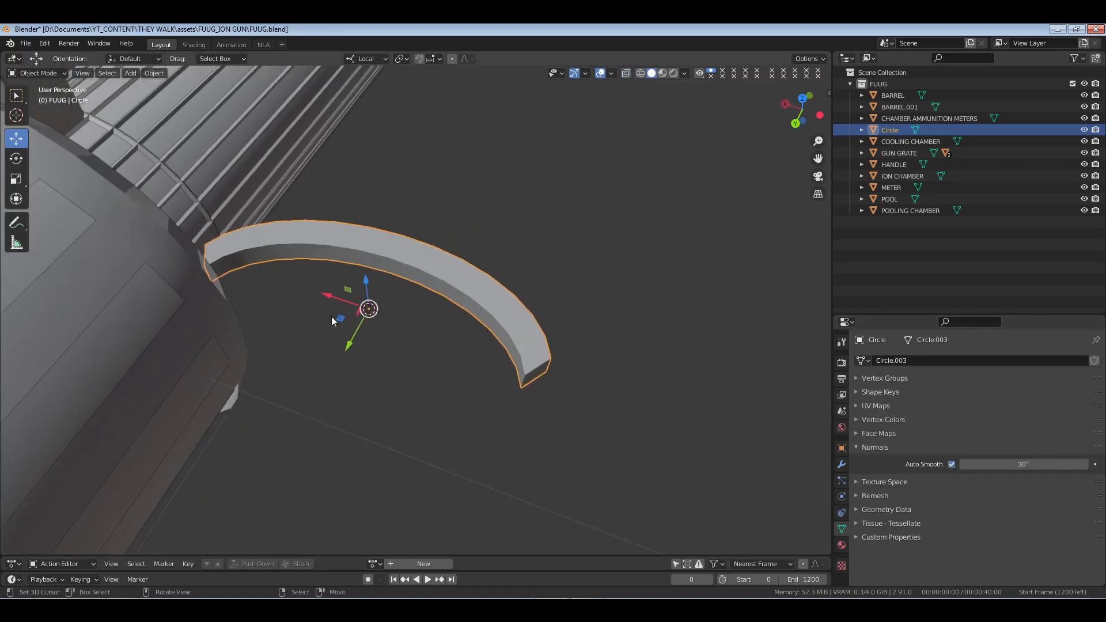
# Delete the curved half ring beside the pooling chamber and save the file.
pyautogui.moveTo(333, 296); pyautogui.dragTo(301, 273)
pyautogui.moveTo(276, 381); pyautogui.dragTo(443, 280, button='middle')
pyautogui.press('x')
pyautogui.click(469, 369)
pyautogui.hotkey('ctrl', 's')
# Add a cube mesh to the FUUG collection and scale it down to a small block beside the gun.
pyautogui.hotkey('shift', 'a')
pyautogui.click(889, 84)
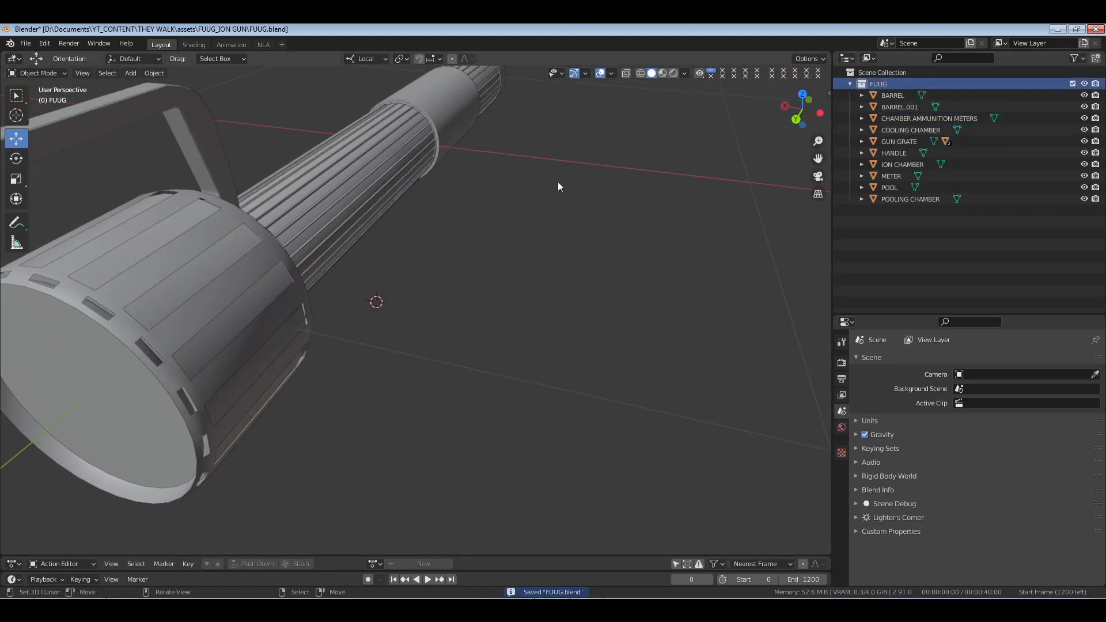
pyautogui.hotkey('shift', 'a')
pyautogui.moveTo(454, 182)
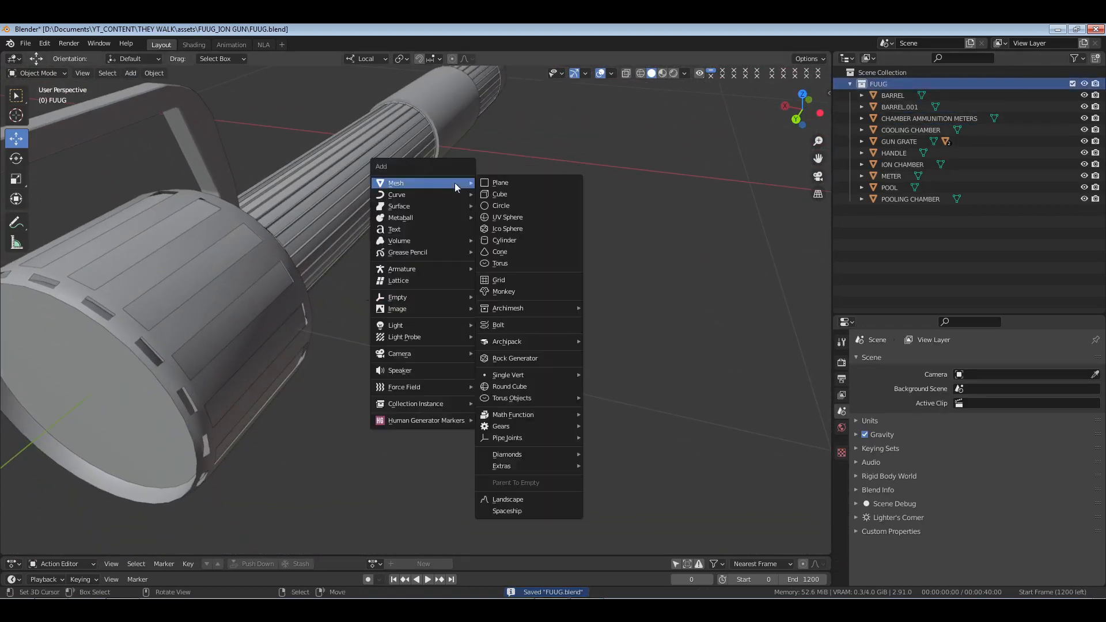
pyautogui.click(524, 194)
pyautogui.press('s')
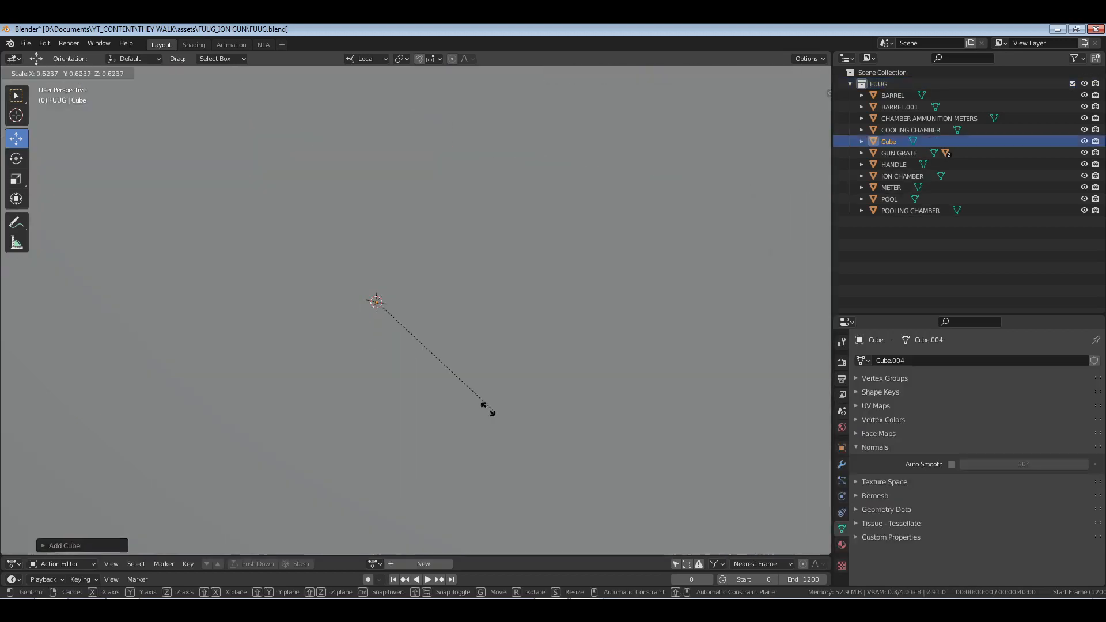
pyautogui.click(374, 326)
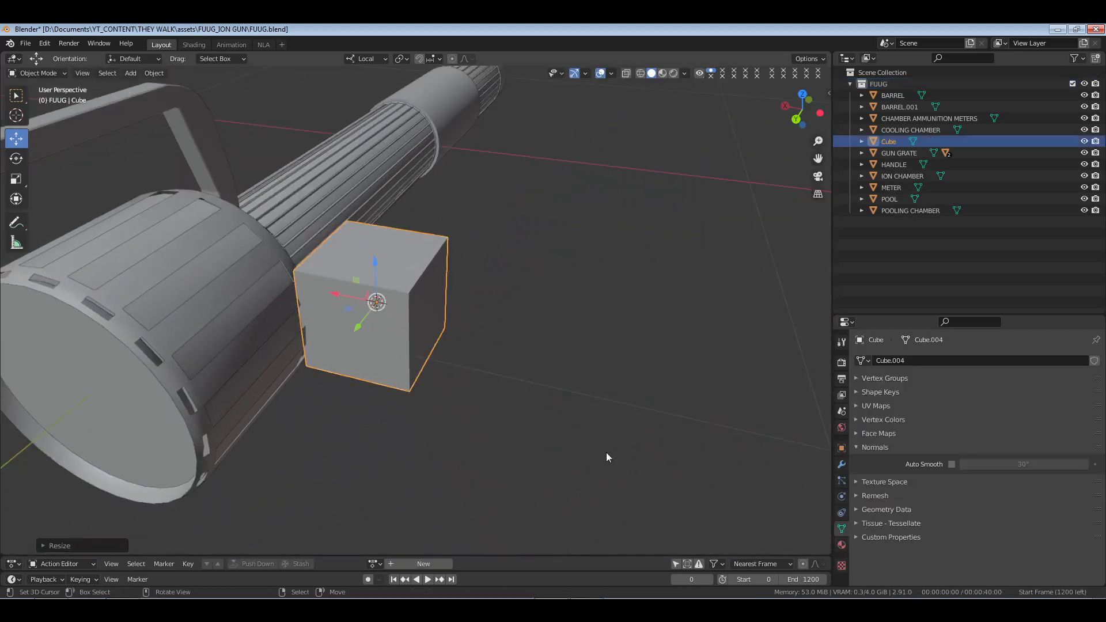
# Flatten the cube along Z to less than half its height and narrow it along Y into a thin bar.
pyautogui.press('s')
pyautogui.press('z')
pyautogui.click(438, 336)
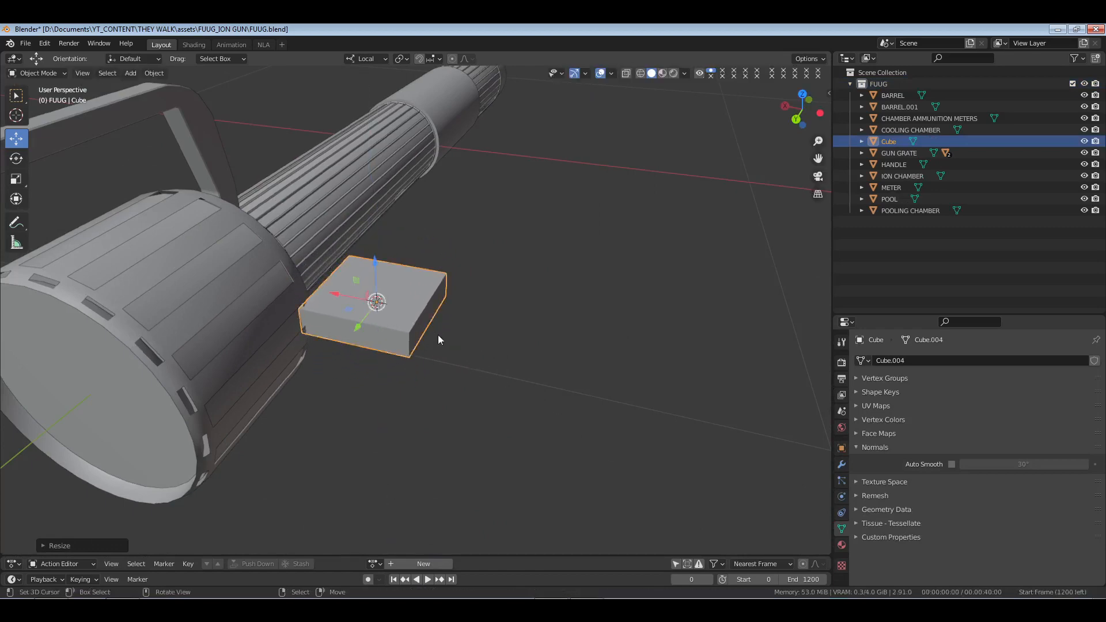
pyautogui.moveTo(438, 336); pyautogui.dragTo(531, 407, button='middle')
pyautogui.press('s')
pyautogui.press('y')
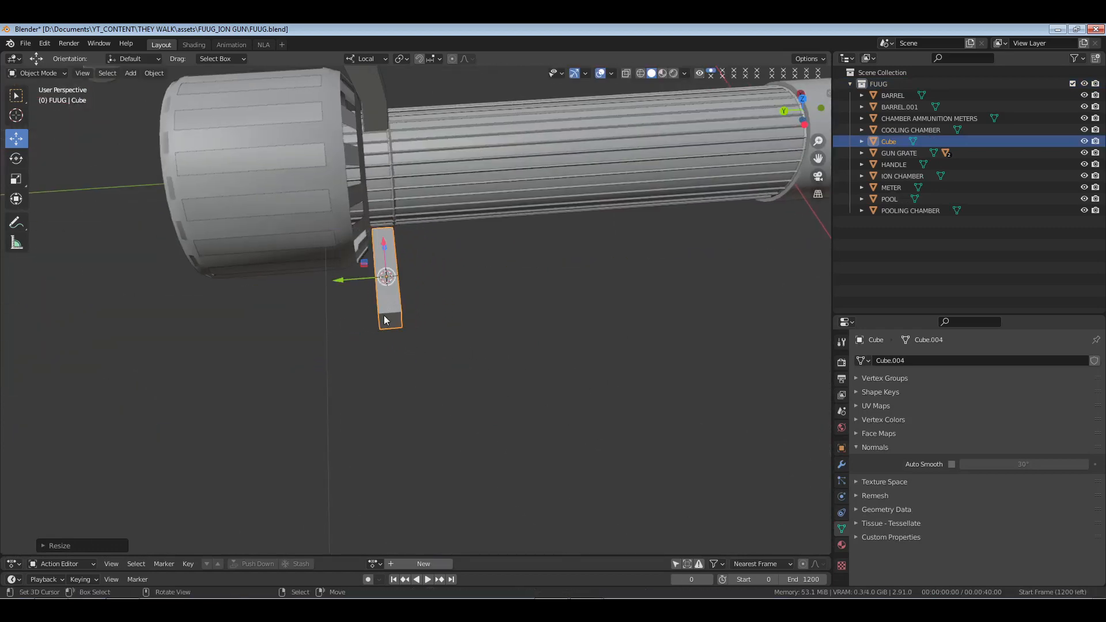
pyautogui.click(385, 320)
# Adjust the bar's overall size, stretch it about 1.95 times along local X to reach the grooved cylinder, and nudge it along Y.
pyautogui.press('KP_7')
pyautogui.moveTo(425, 384); pyautogui.dragTo(440, 297, button='middle')
pyautogui.press('s')
pyautogui.click(463, 340)
pyautogui.press('KP_7')
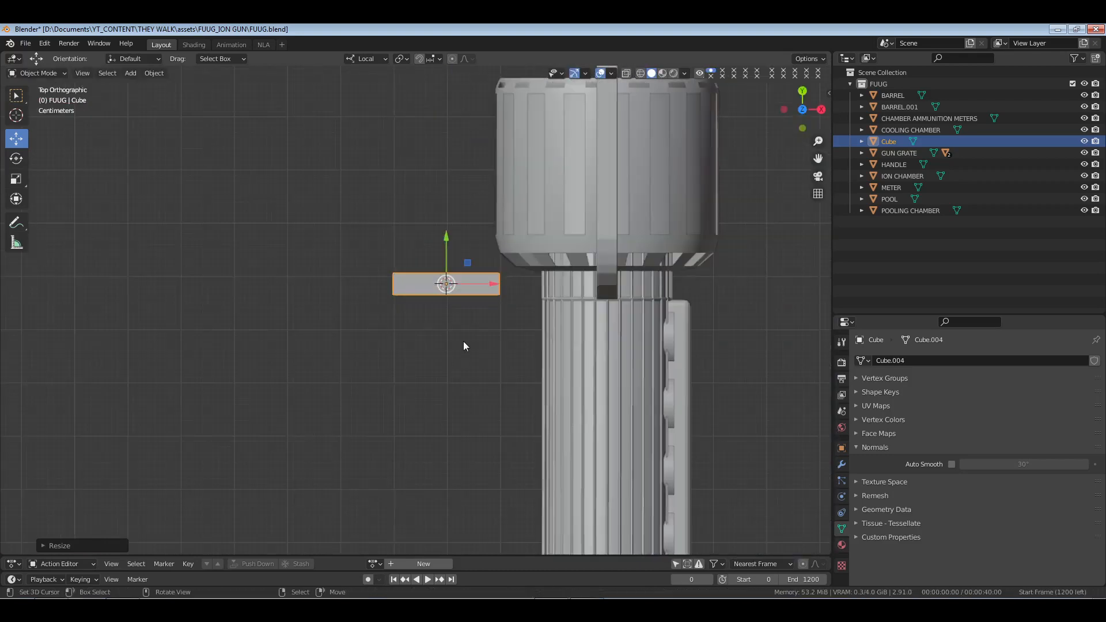
pyautogui.press('s')
pyautogui.press('x')
pyautogui.press('x')
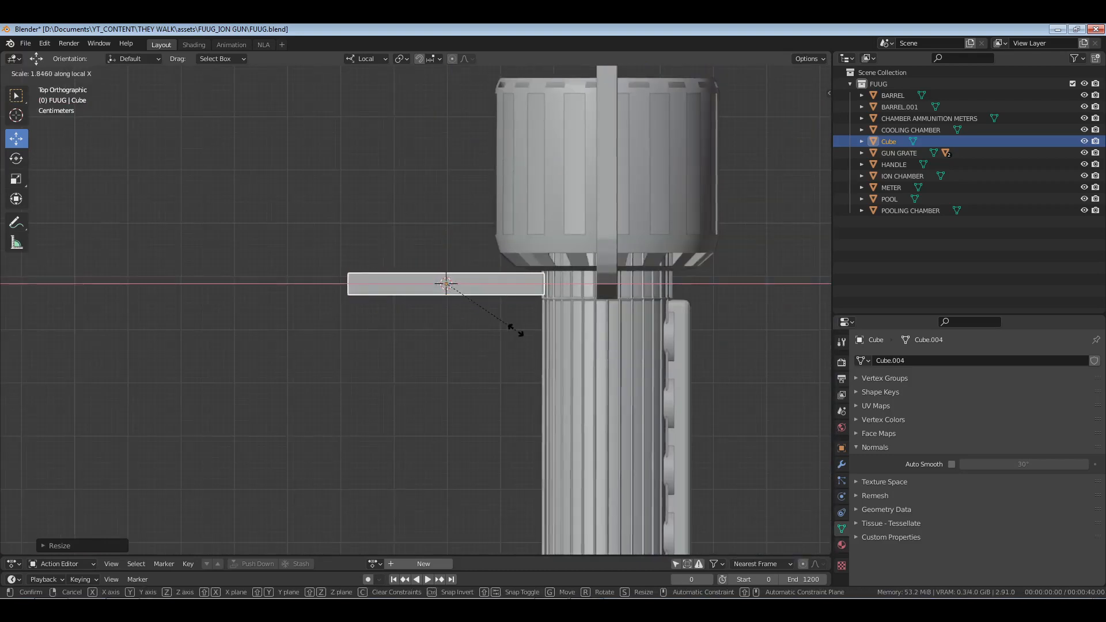
pyautogui.click(521, 330)
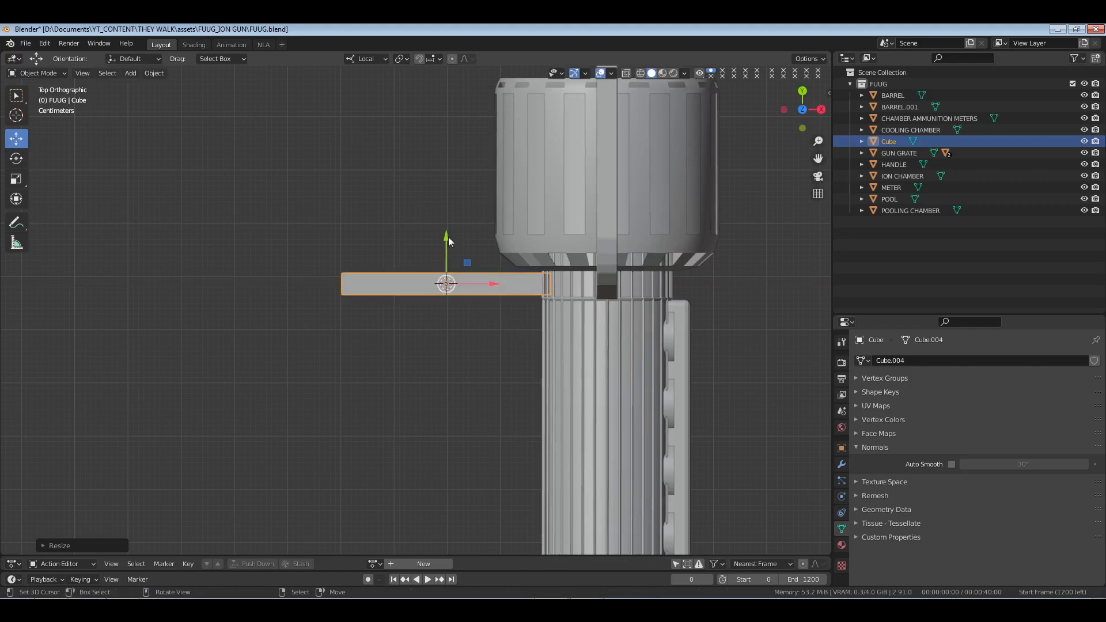
pyautogui.moveTo(448, 237); pyautogui.dragTo(447, 233)
pyautogui.moveTo(346, 352); pyautogui.dragTo(434, 364, button='middle')
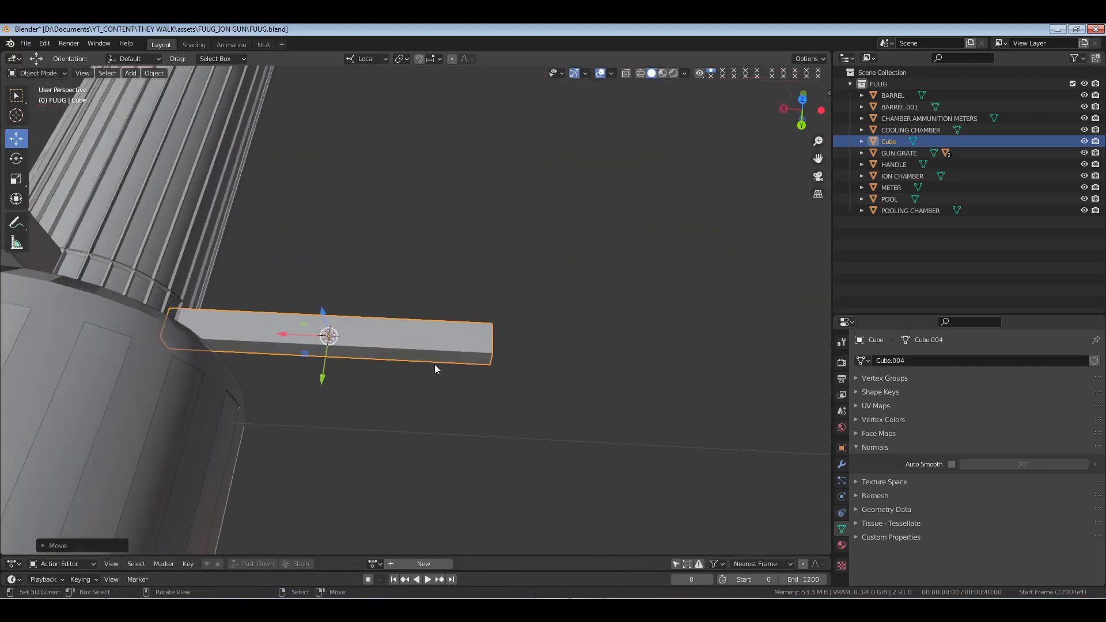
# Shorten the bar by moving its outer end vertices along X toward the gun in wireframe Edit Mode.
pyautogui.press('Tab')
pyautogui.press('z')
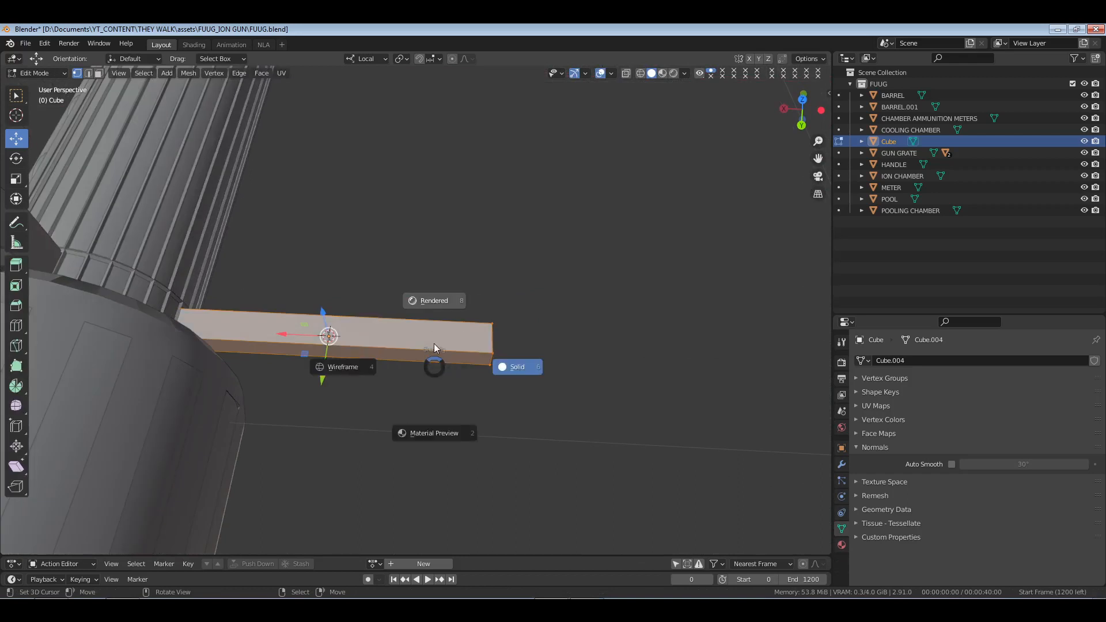
pyautogui.press('z')
pyautogui.press('4')
pyautogui.moveTo(455, 315); pyautogui.dragTo(562, 413)
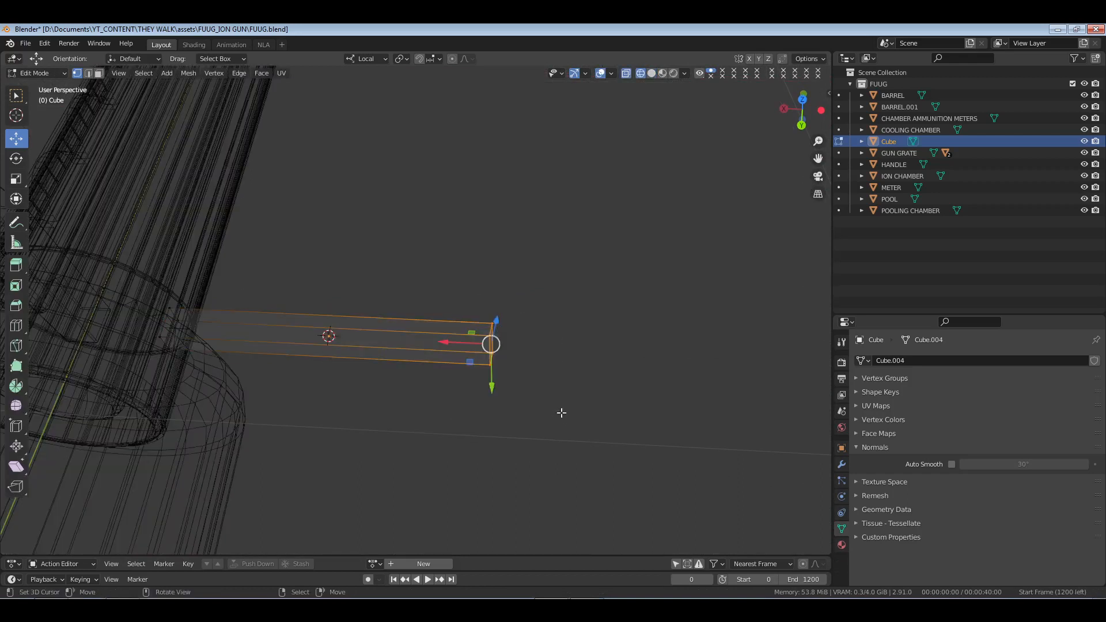
pyautogui.moveTo(443, 344); pyautogui.dragTo(235, 329)
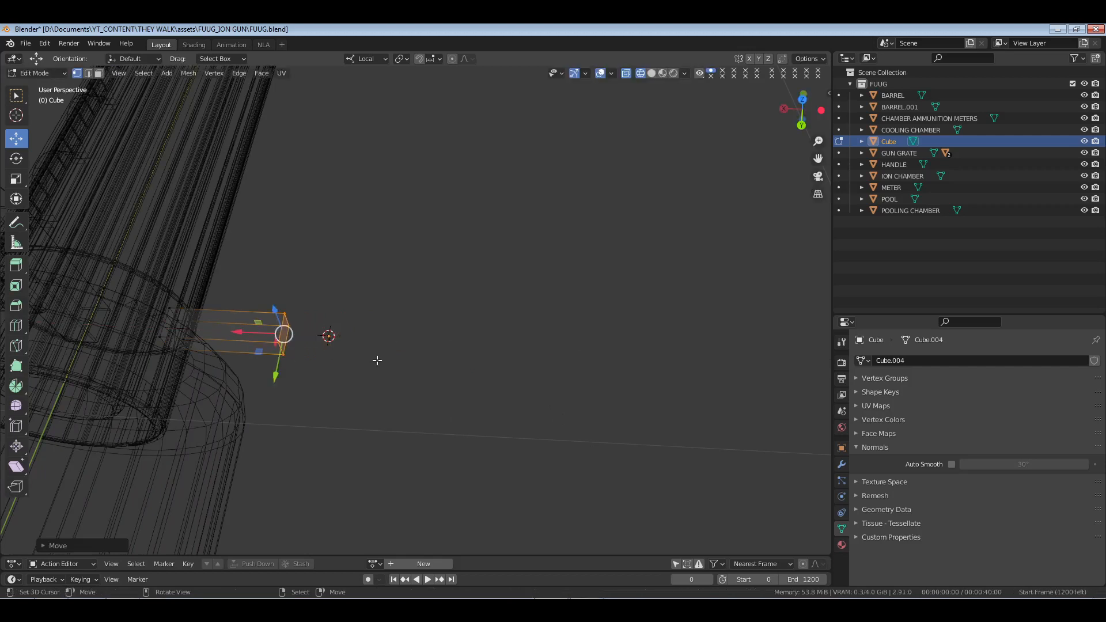
# Extrude the bar's outer end, moving the new section outward along X and then along Y toward the pooling chamber side.
pyautogui.press('KP_7')
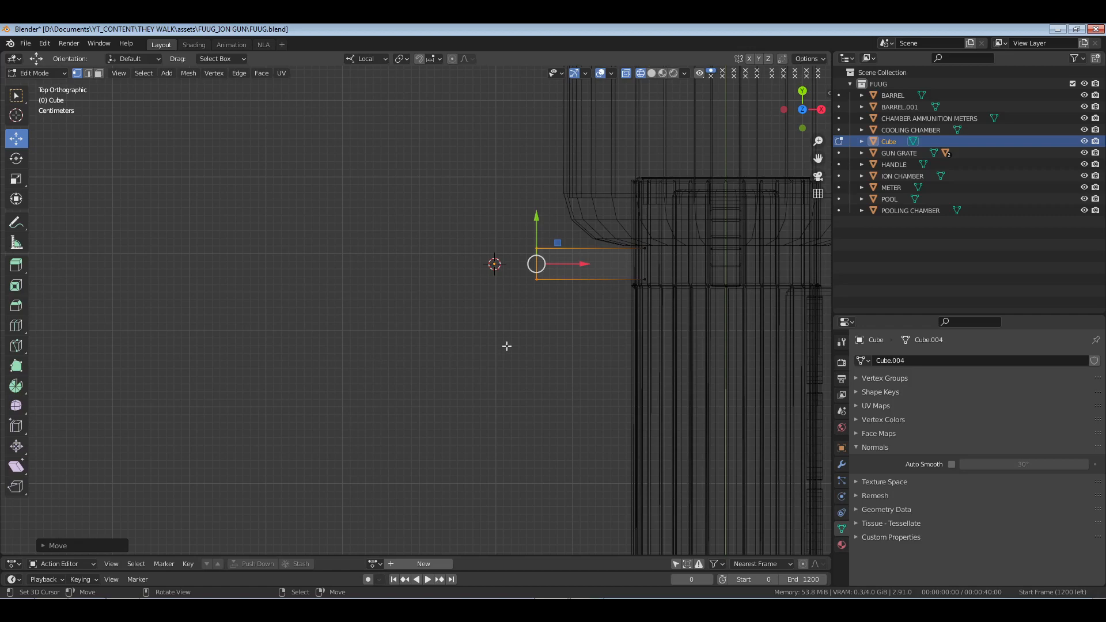
pyautogui.press('e')
pyautogui.rightClick(511, 327)
pyautogui.moveTo(576, 263); pyautogui.dragTo(529, 264)
pyautogui.moveTo(494, 230); pyautogui.dragTo(493, 199)
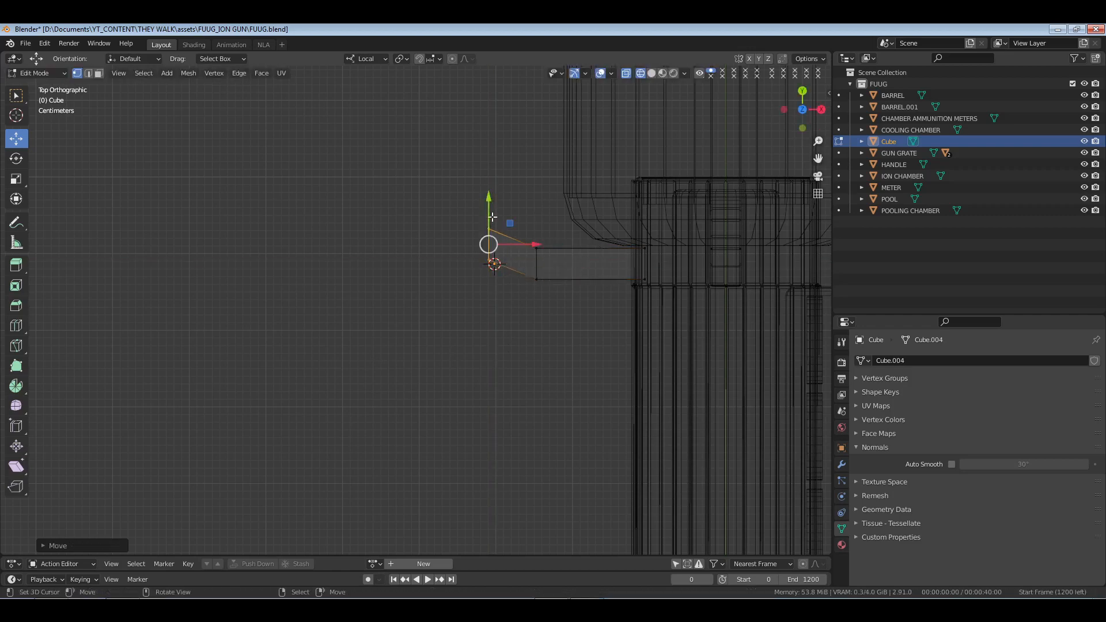
# Rotate the extruded end about 25° clockwise in top view with the Rotate tool to follow the bend.
pyautogui.hotkey('shift', 'space')
pyautogui.click(515, 260)
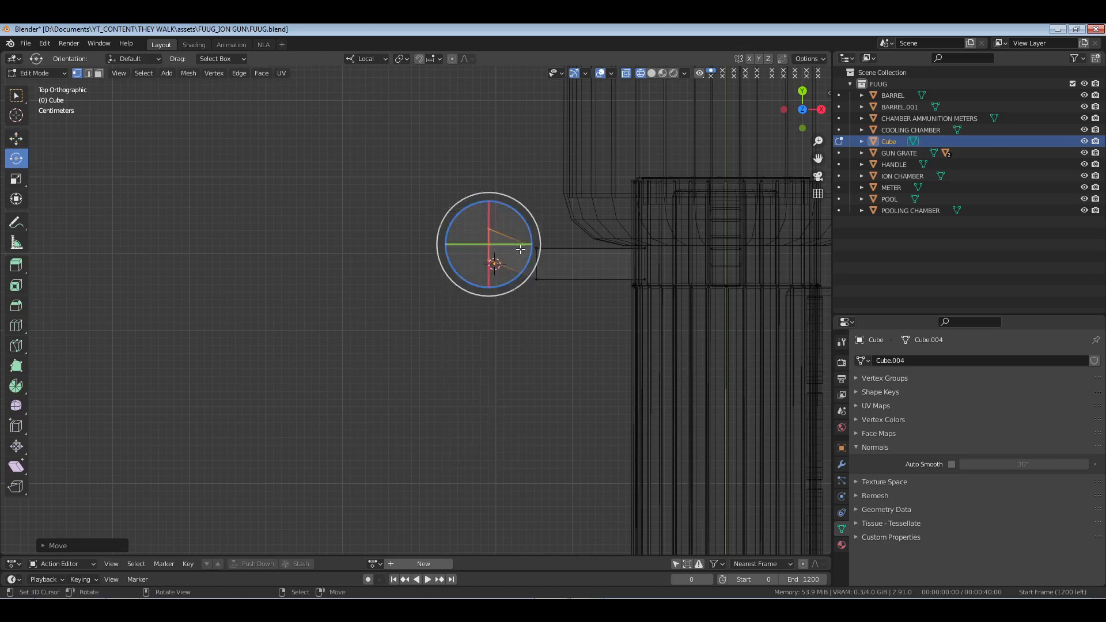
pyautogui.moveTo(523, 269); pyautogui.dragTo(511, 287)
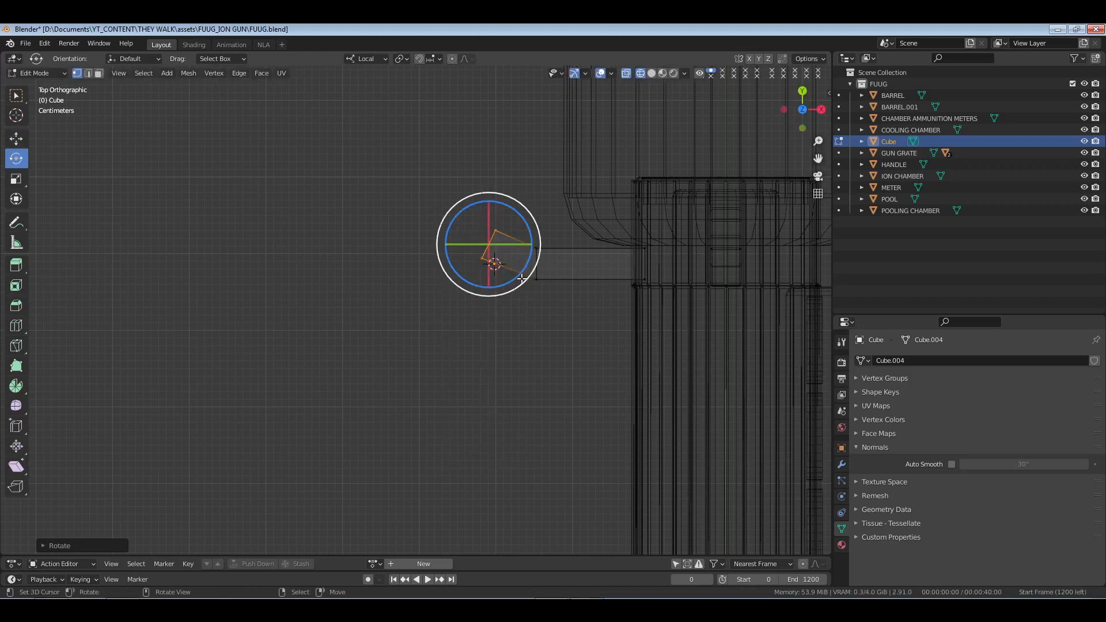
# Extrude the bar's outer end again and move the new section diagonally outward about 0.06 m in top view.
pyautogui.press('e')
pyautogui.press('Escape')
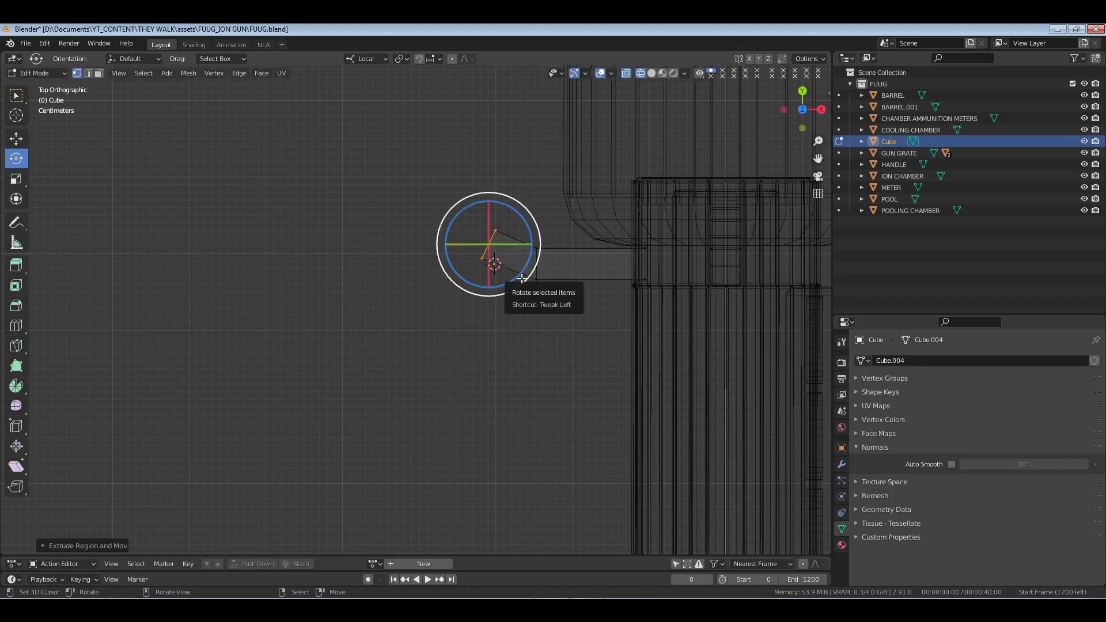
pyautogui.hotkey('shift', 'space')
pyautogui.click(511, 257)
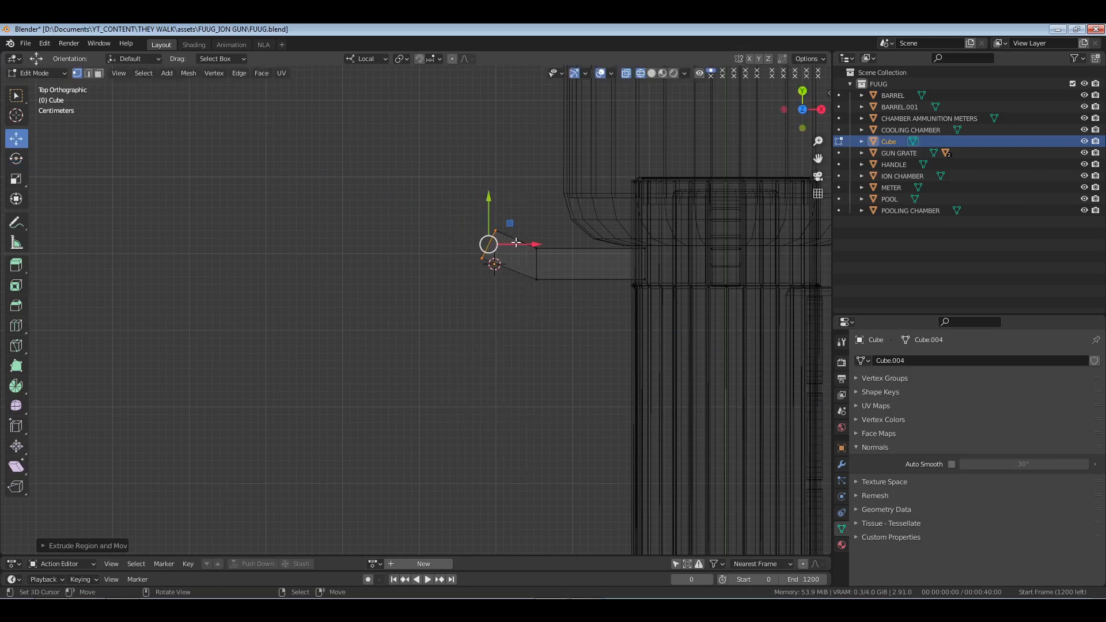
pyautogui.moveTo(507, 246); pyautogui.dragTo(474, 221)
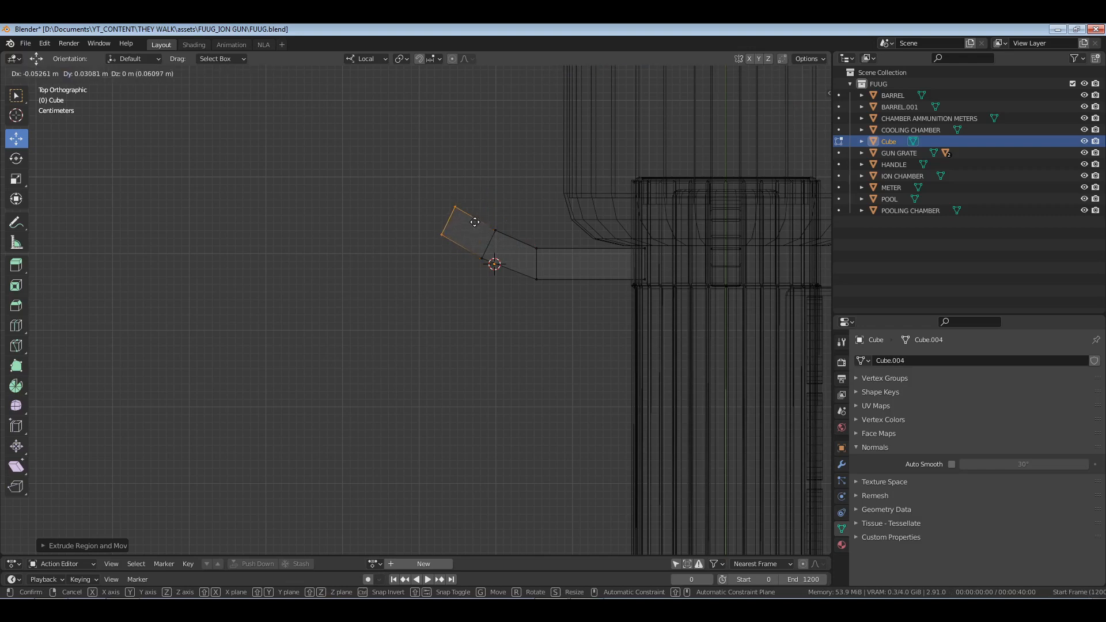
pyautogui.click(474, 221)
# Extrude two more sections from the bar's outer end, moving each diagonally outward and upward along Y to continue the curve.
pyautogui.press('e')
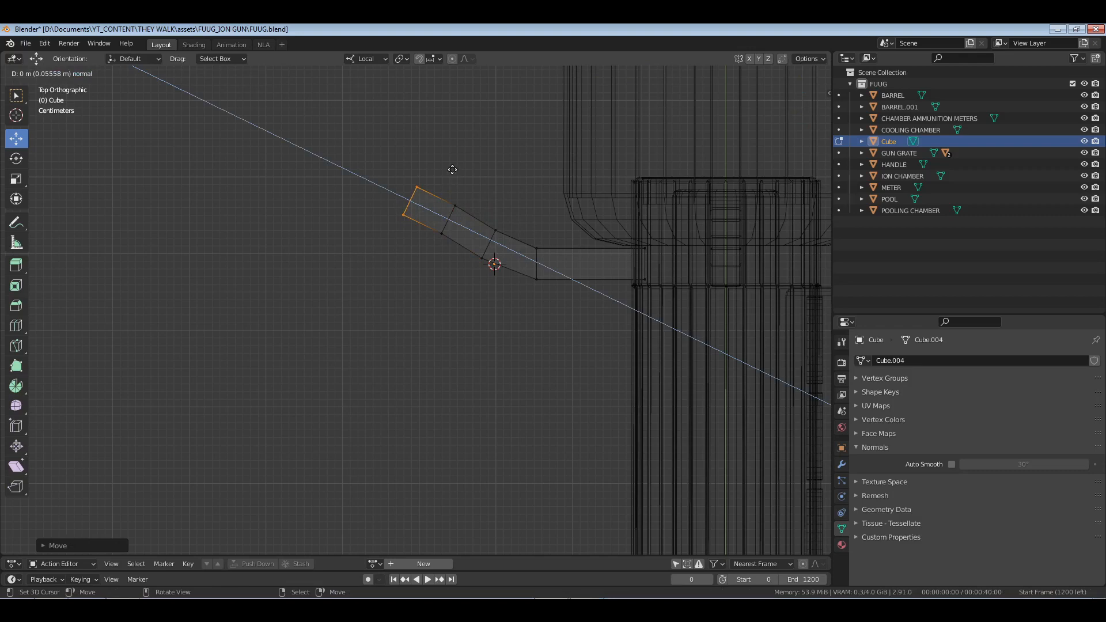
pyautogui.press('g')
pyautogui.rightClick(435, 175)
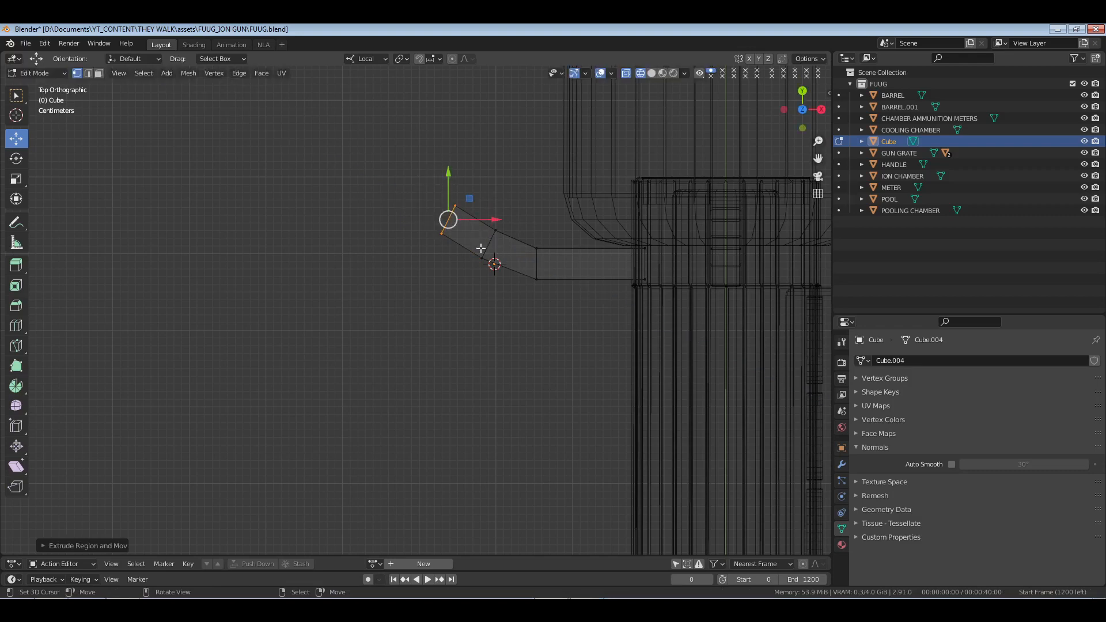
pyautogui.press('g')
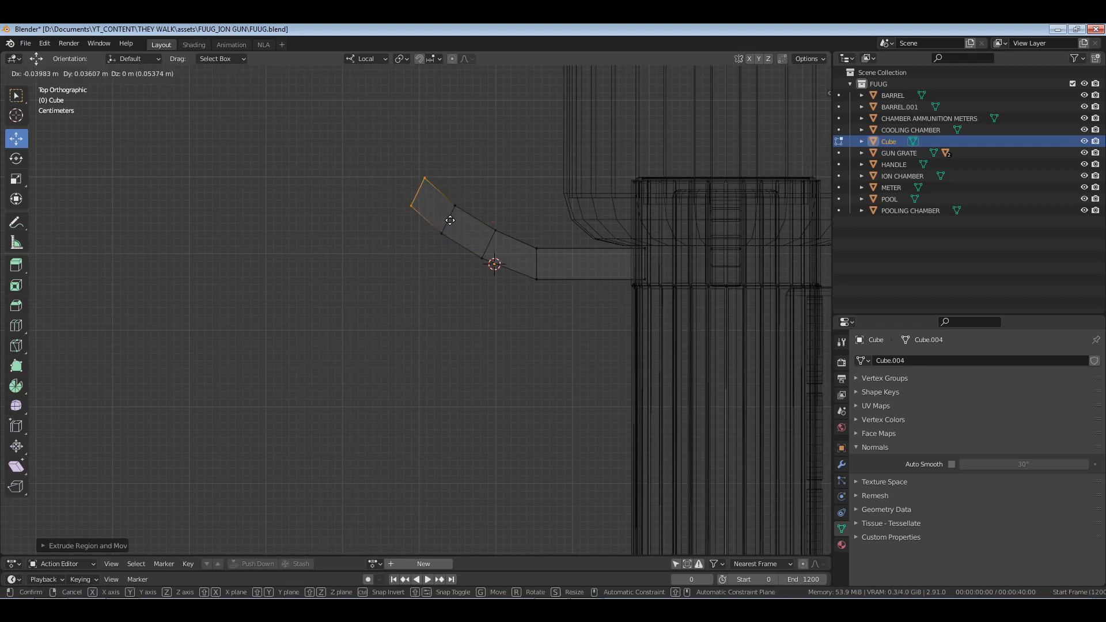
pyautogui.click(447, 218)
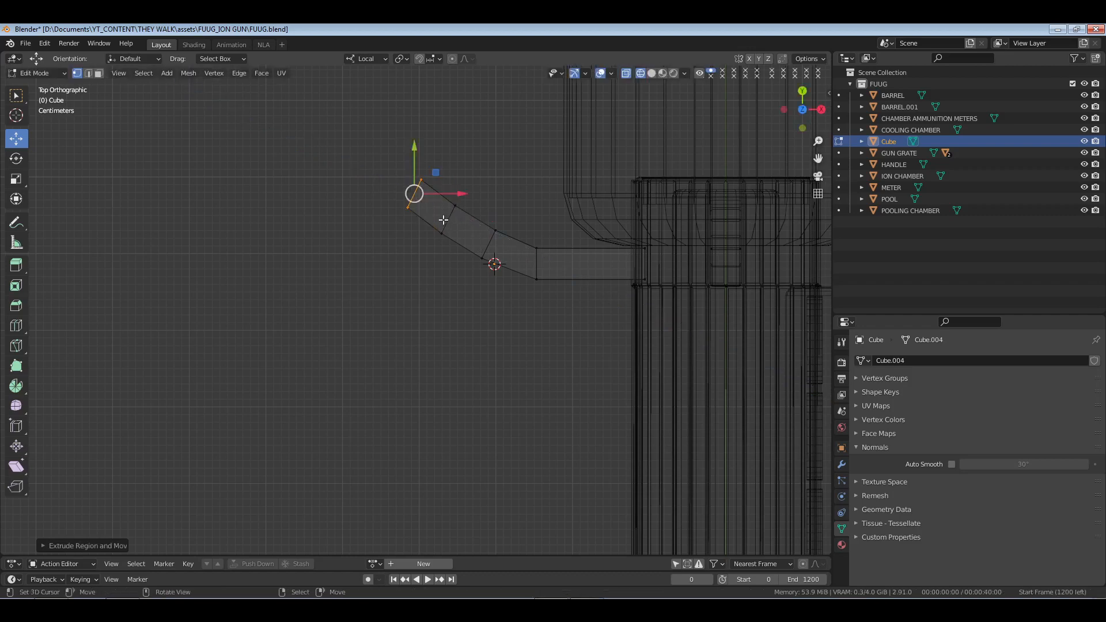
pyautogui.press('g')
pyautogui.click(404, 186)
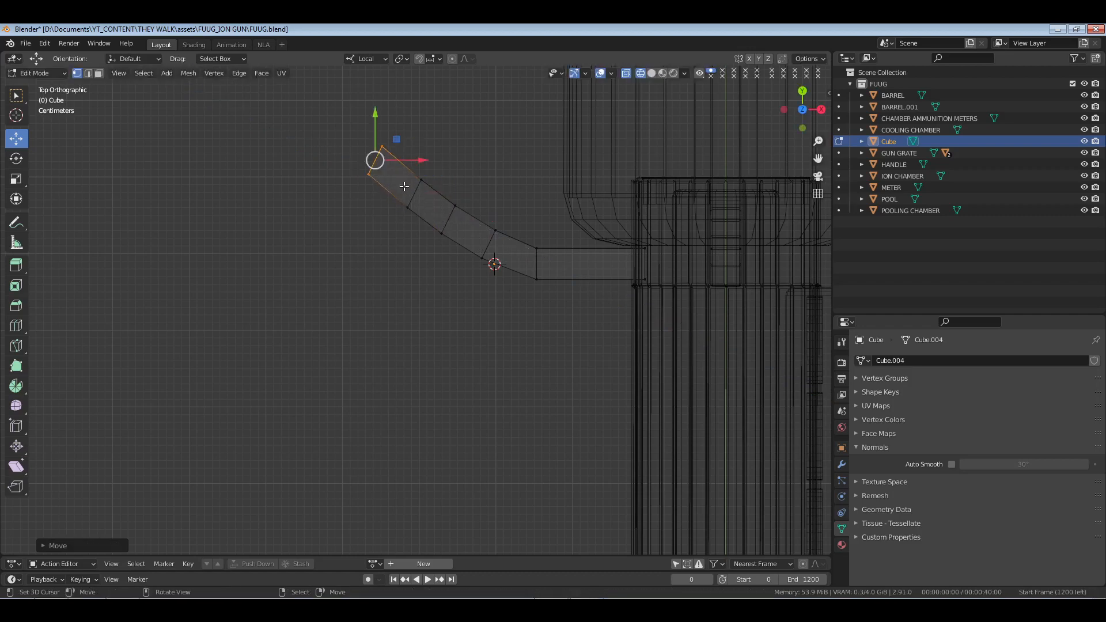
# Rotate the outermost section clockwise in top view and shift it about 0.013 m along X to follow the bend.
pyautogui.hotkey('shift', 'space')
pyautogui.press('r')
pyautogui.moveTo(407, 185); pyautogui.dragTo(402, 192)
pyautogui.press('g')
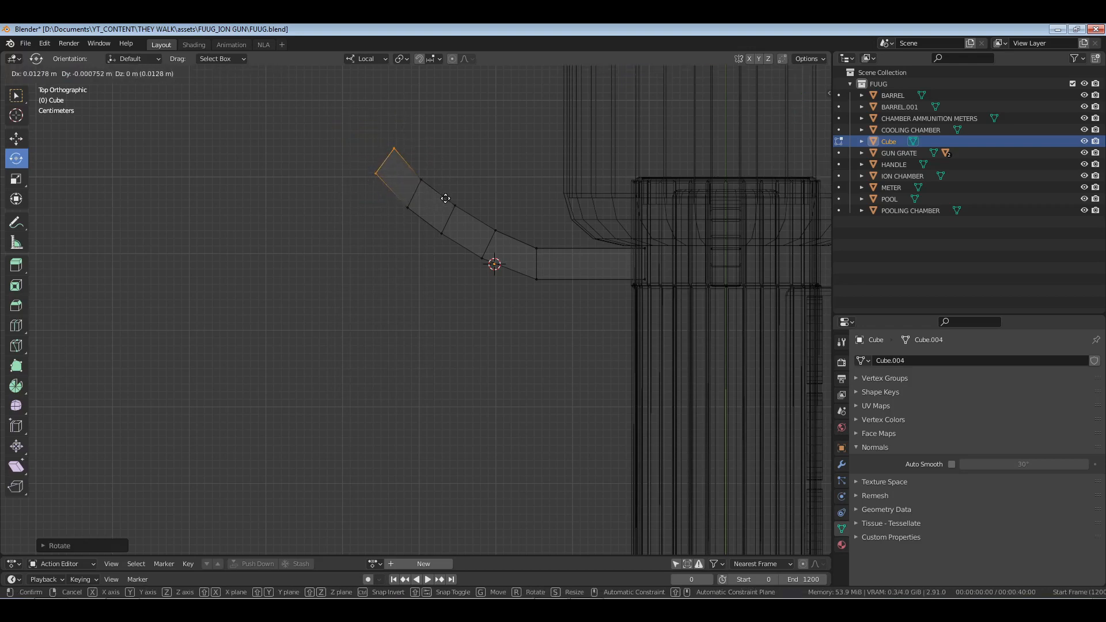
pyautogui.click(446, 198)
# Move the middle section of the bend outward with smooth proportional editing at size 0.15 to round the curve.
pyautogui.click(454, 216)
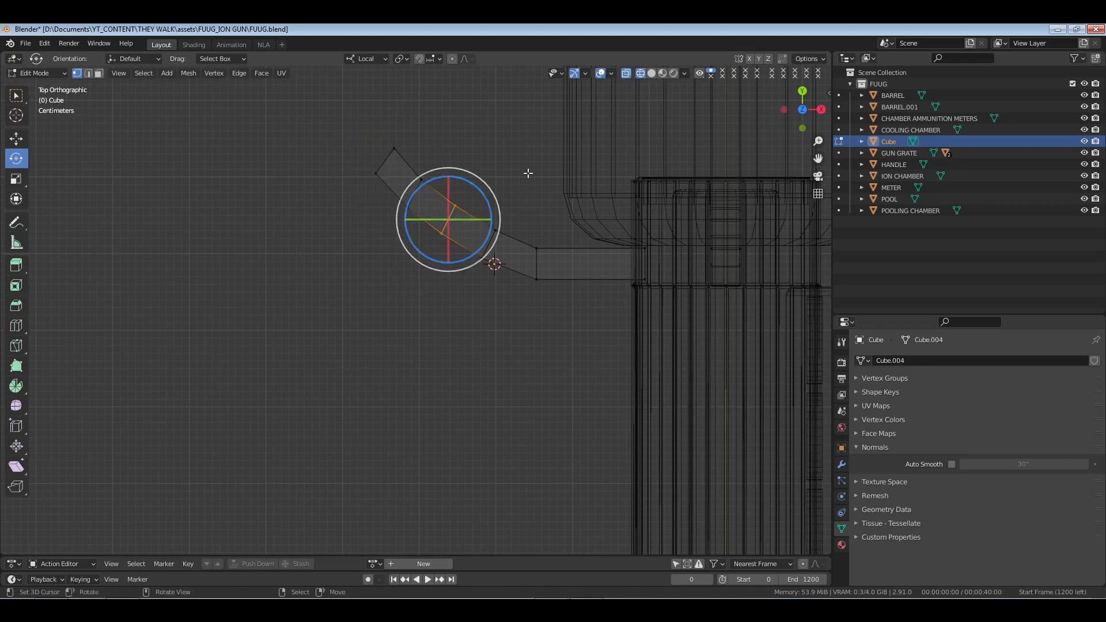
pyautogui.press('o')
pyautogui.press('g')
pyautogui.scroll(5, 528, 173)
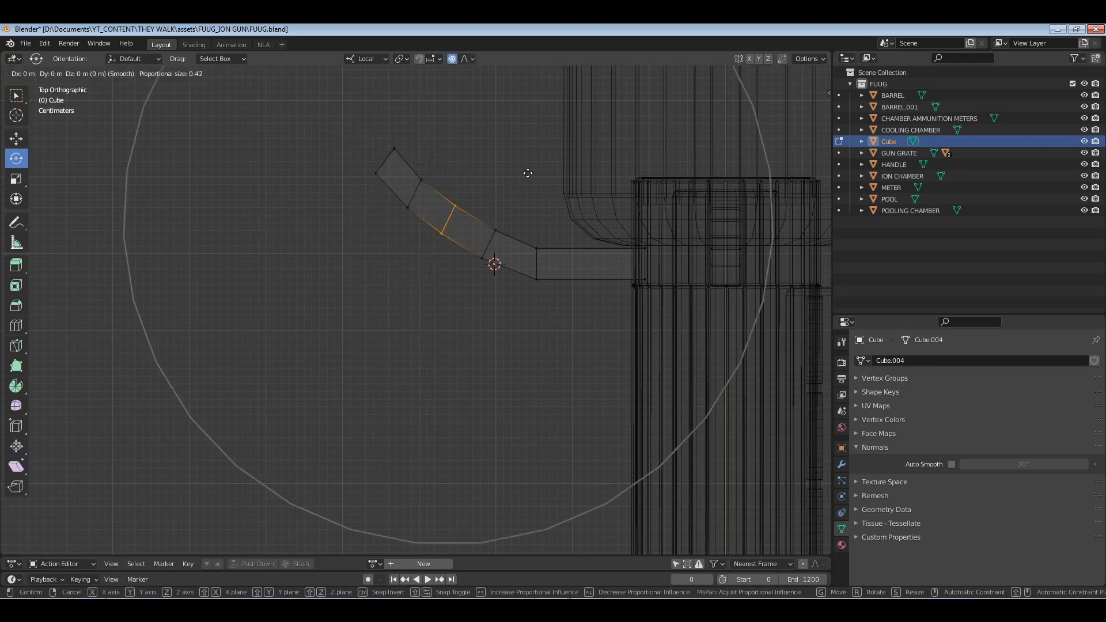
pyautogui.scroll(10, 528, 173)
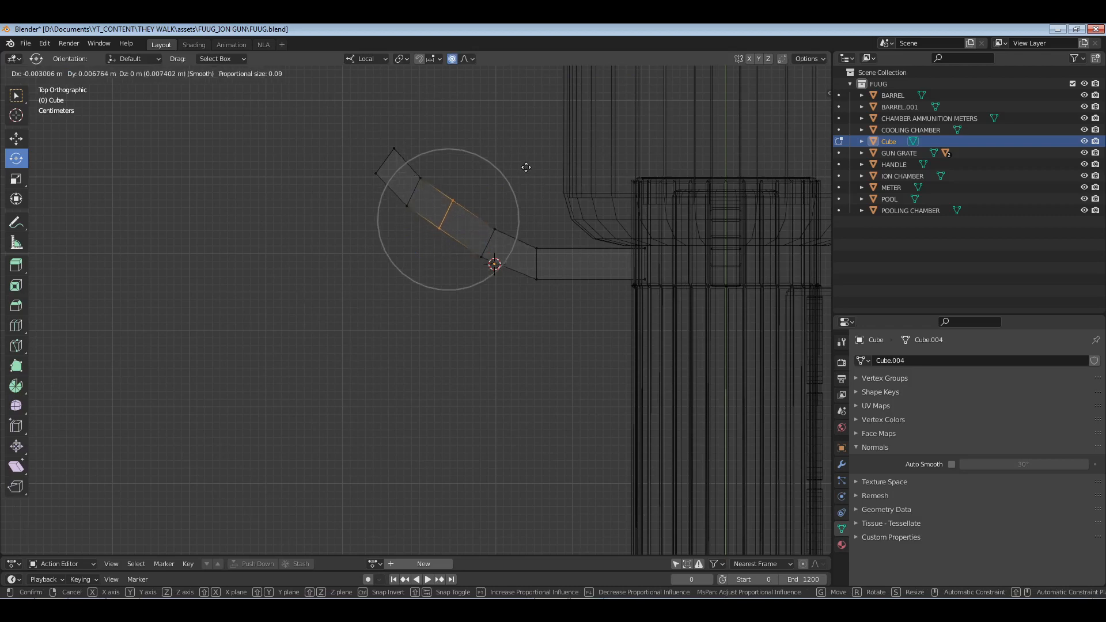
pyautogui.scroll(-5, 526, 172)
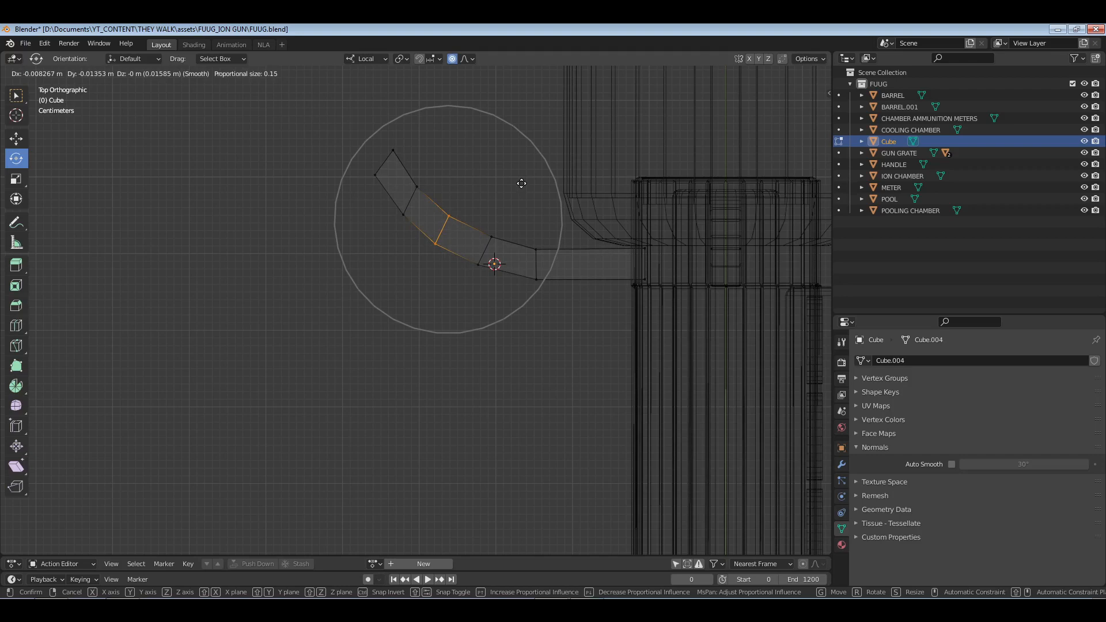
pyautogui.click(522, 182)
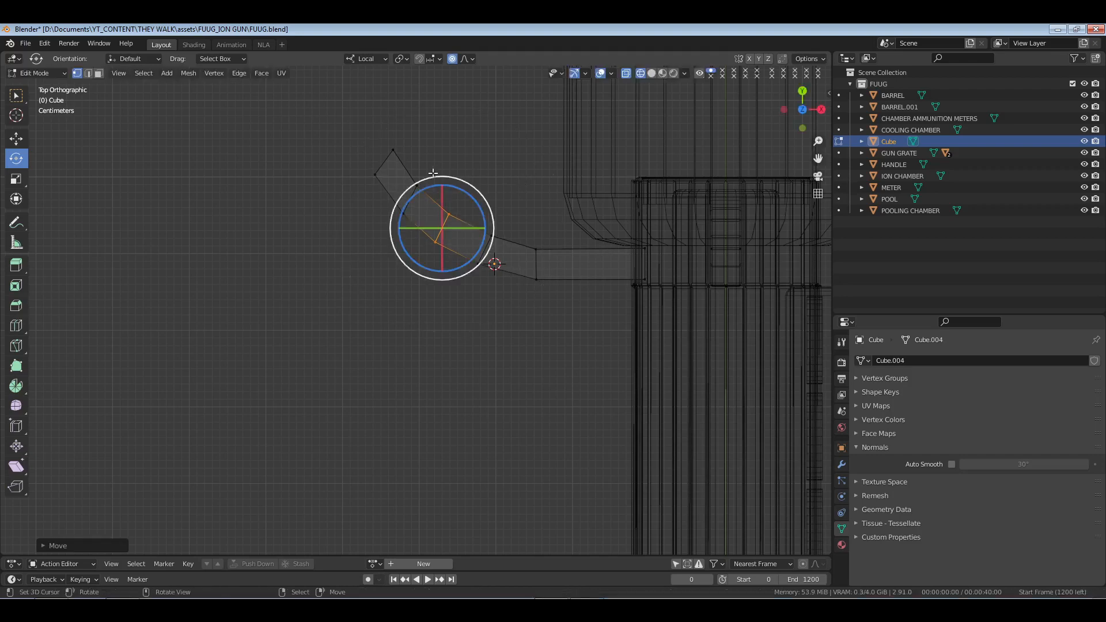
pyautogui.press('o')
# Select the bar's outer end vertices, rotate them slightly, and nudge them outward along X to finish the curve.
pyautogui.click(390, 163)
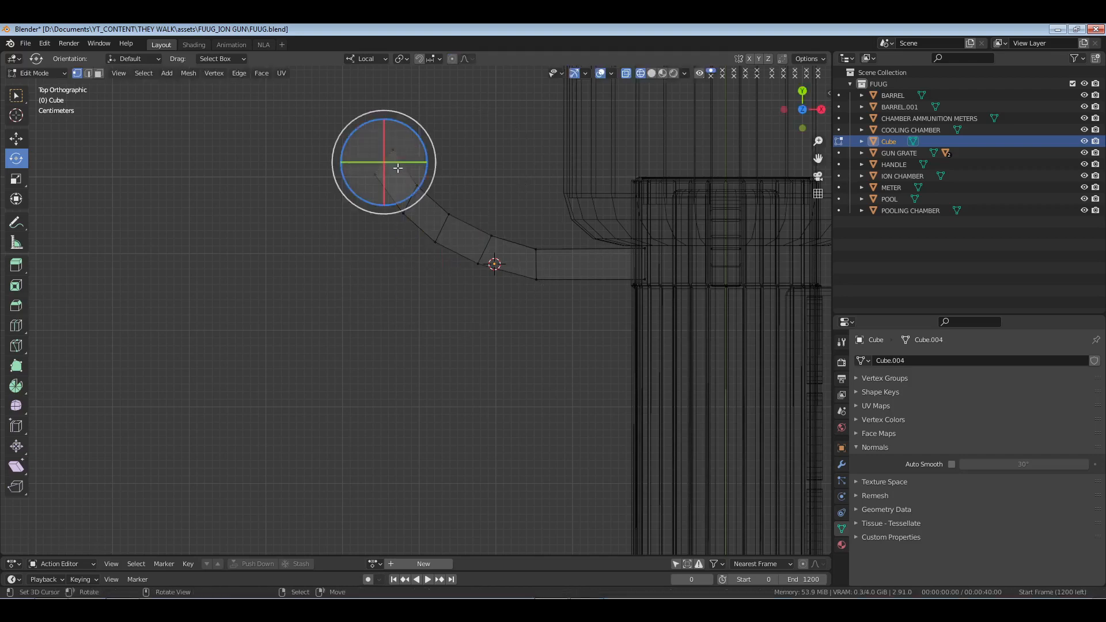
pyautogui.hotkey('alt', 'a')
pyautogui.moveTo(404, 140); pyautogui.dragTo(421, 177)
pyautogui.press('g')
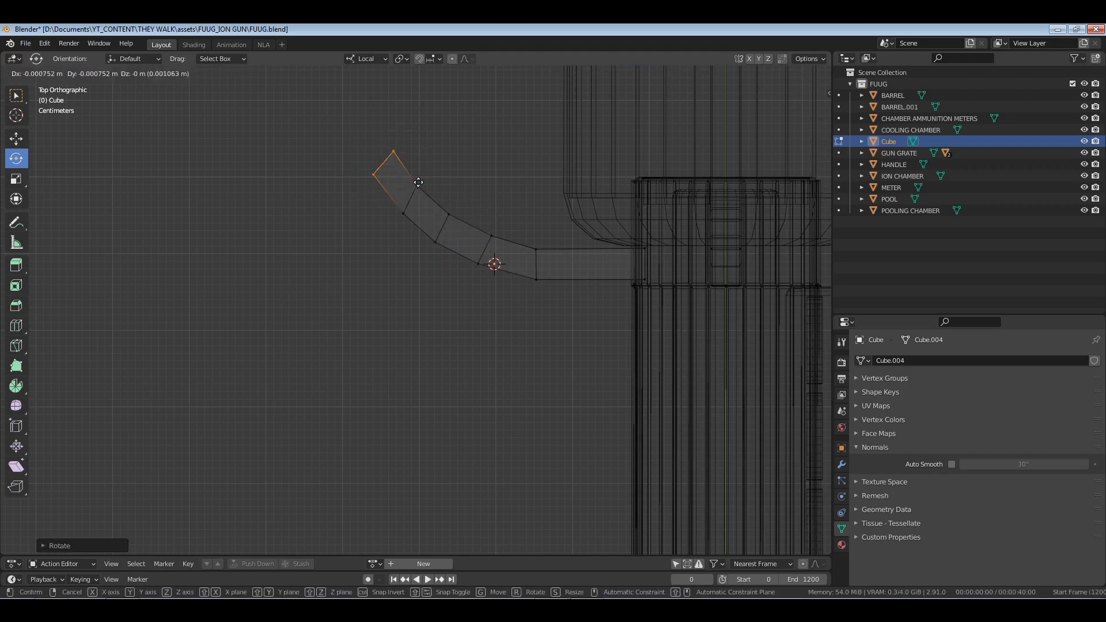
pyautogui.click(414, 184)
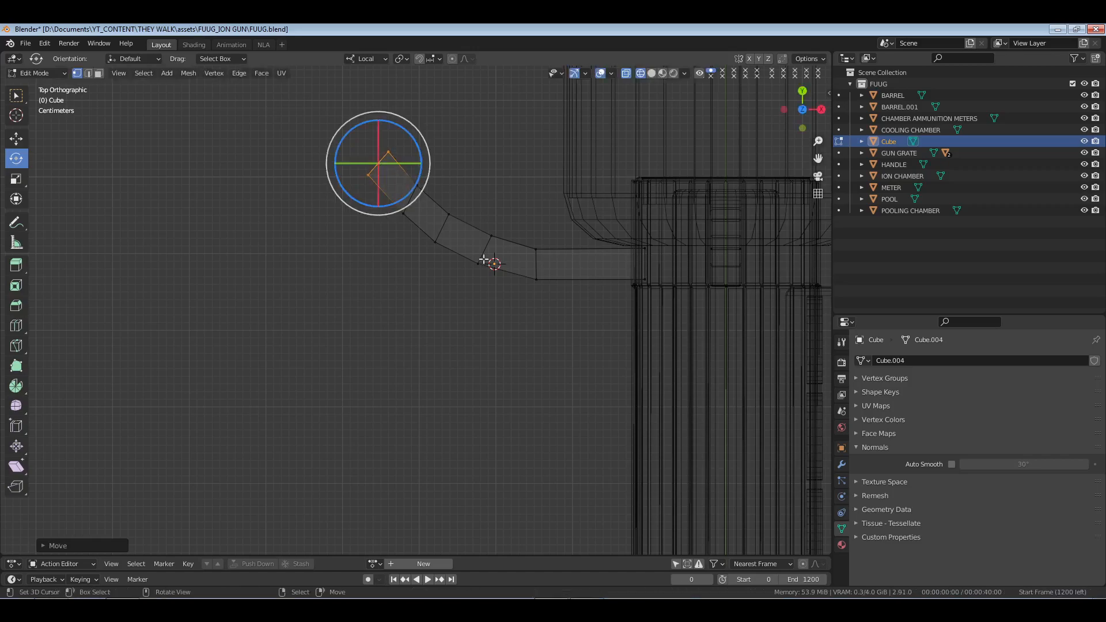
# Shade the bent bar smooth in Object Mode with Auto Smooth at 30°, and save the file.
pyautogui.moveTo(465, 245)
pyautogui.mouseDown(button='middle')
pyautogui.moveTo(410, 216)
pyautogui.moveTo(372, 242)
pyautogui.moveTo(371, 276)
pyautogui.moveTo(426, 262)
pyautogui.moveTo(444, 244)
pyautogui.moveTo(503, 295)
pyautogui.mouseUp(button='middle')
pyautogui.press('Tab')
pyautogui.press('z')
pyautogui.click(457, 253)
pyautogui.rightClick(503, 295)
pyautogui.click(502, 295)
pyautogui.click(951, 464)
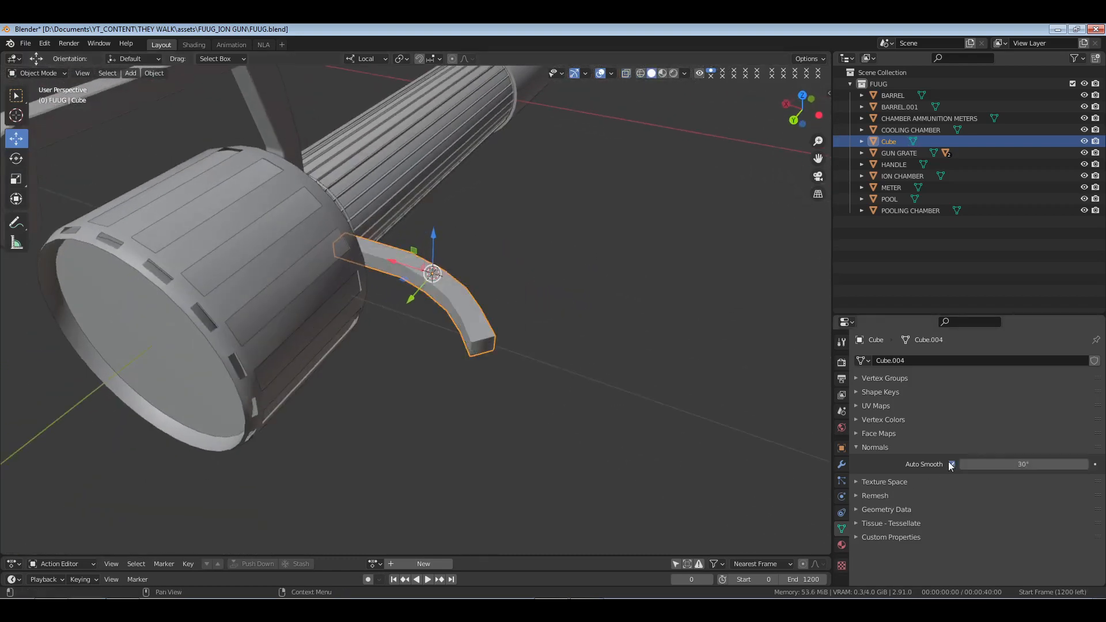
pyautogui.hotkey('ctrl', 's')
# Deselect the bent bar and examine its curve and fit beside the pooling chamber from several sides of the gun.
pyautogui.moveTo(459, 327); pyautogui.dragTo(393, 338, button='middle')
pyautogui.click(460, 323)
pyautogui.scroll(5, 393, 299)
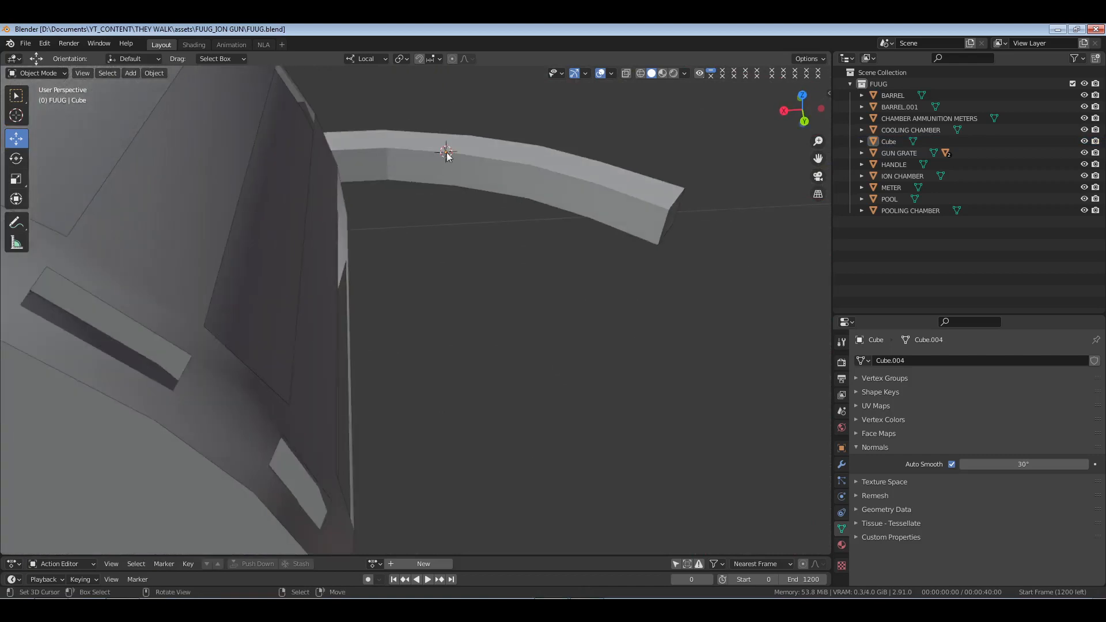
pyautogui.moveTo(447, 156); pyautogui.dragTo(484, 295, button='middle')
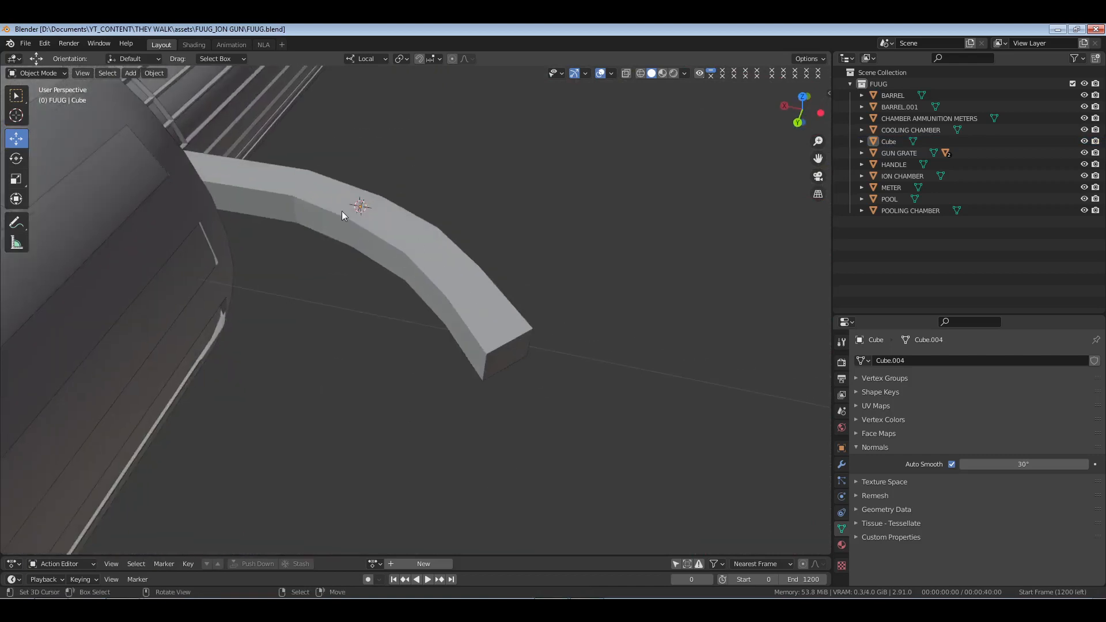
pyautogui.scroll(-4, 350, 175)
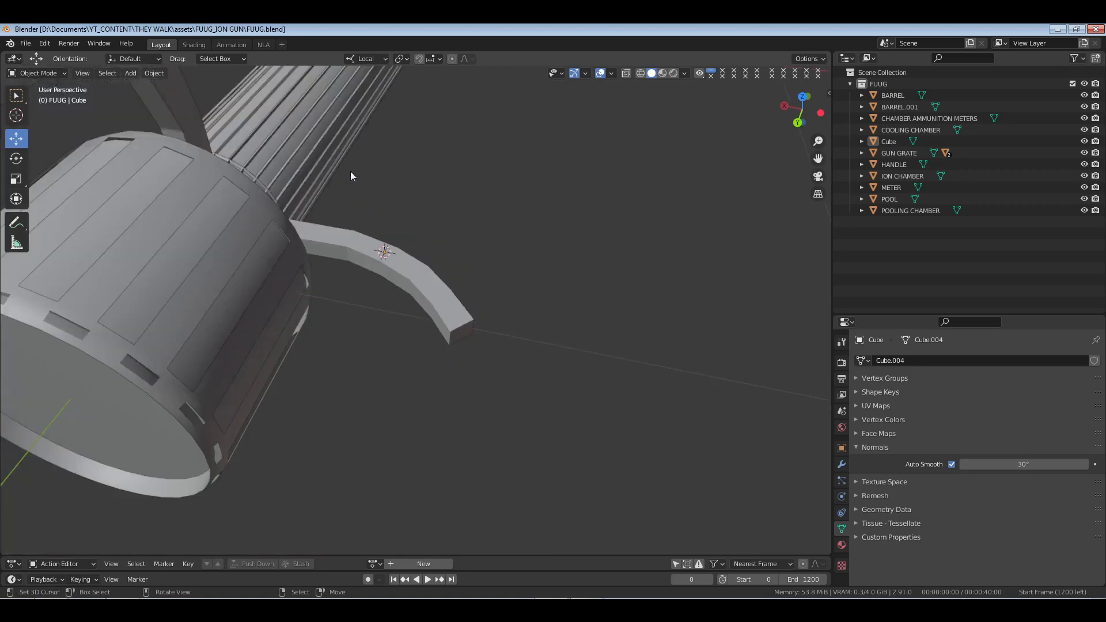
pyautogui.moveTo(350, 174); pyautogui.dragTo(319, 182, button='middle')
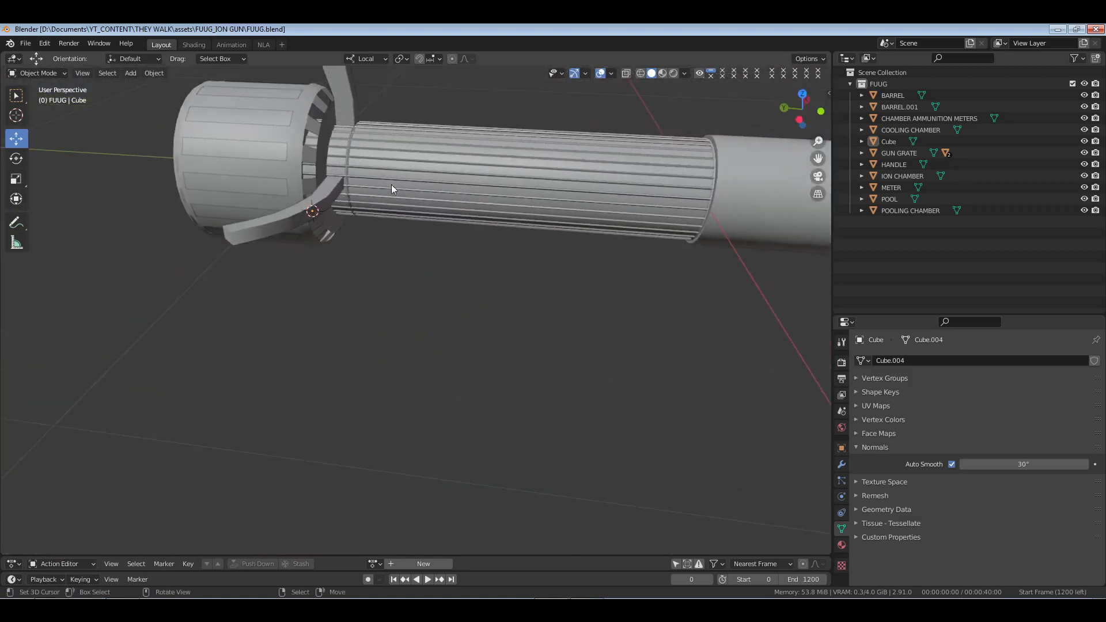
pyautogui.moveTo(267, 216); pyautogui.dragTo(486, 281, button='middle')
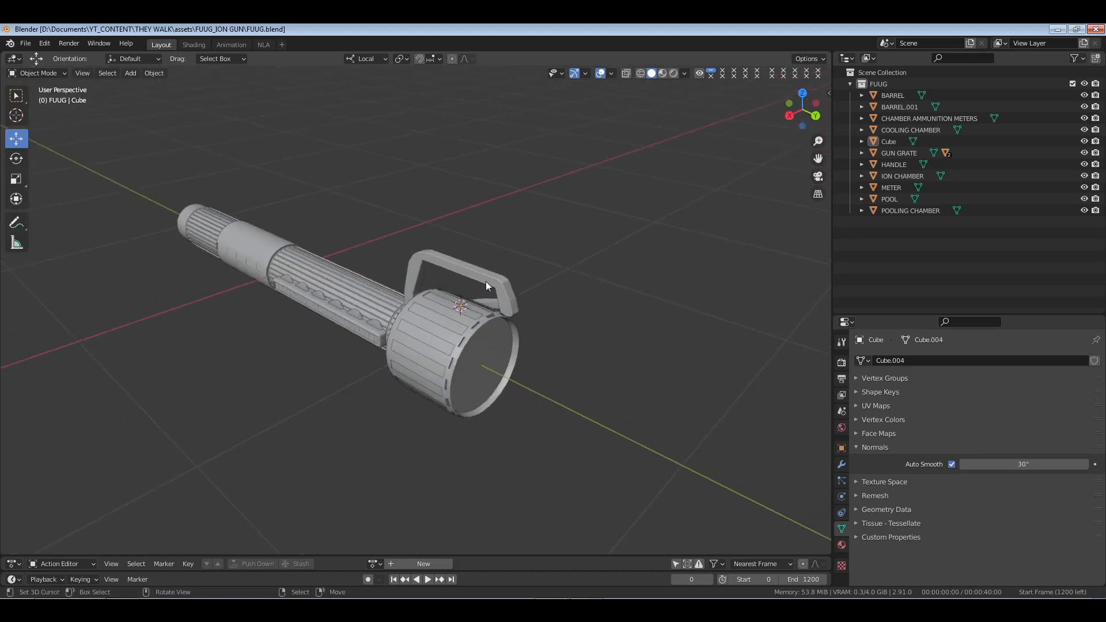
pyautogui.moveTo(468, 305)
pyautogui.keyDown('shift'); pyautogui.mouseDown(button='middle')
pyautogui.moveTo(500, 295)
pyautogui.moveTo(468, 316)
pyautogui.moveTo(484, 319)
pyautogui.mouseUp(button='middle'); pyautogui.keyUp('shift')
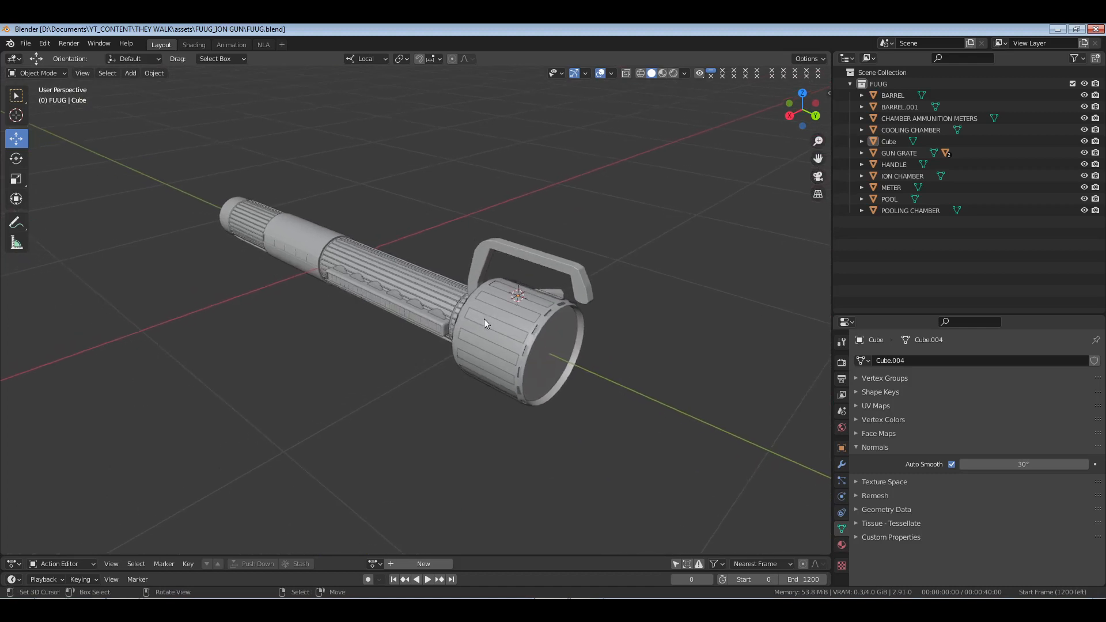